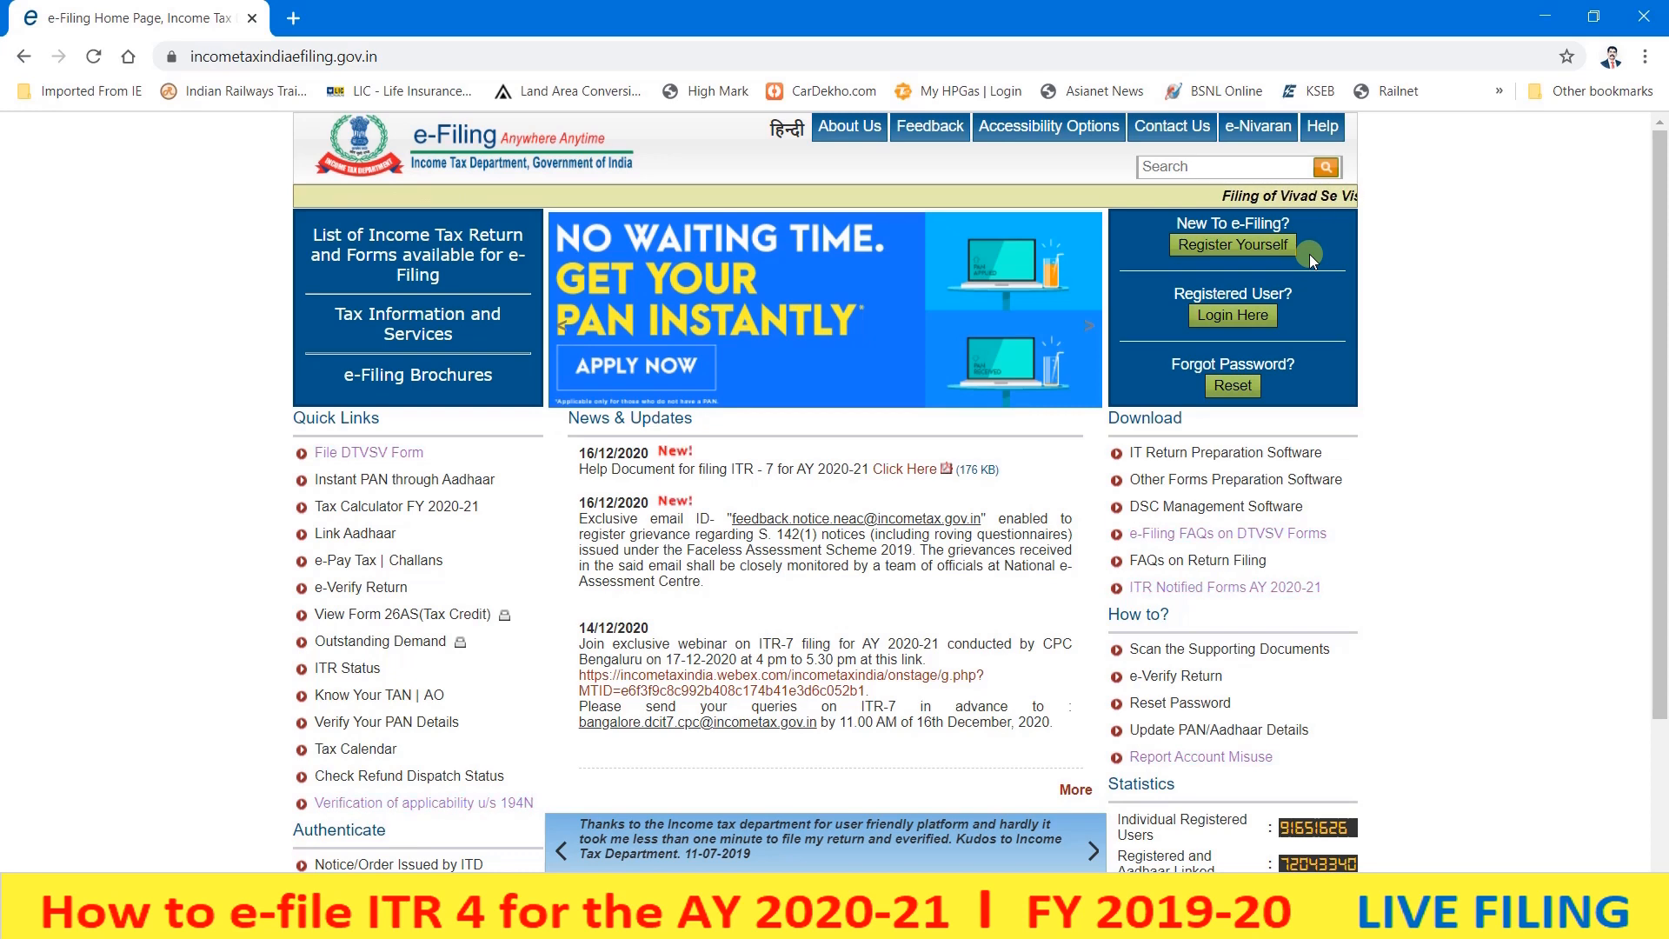
- Begin a new e-Filing registration with Individual as the user type
{"action": "left_click", "coordinate": [1213, 249]}
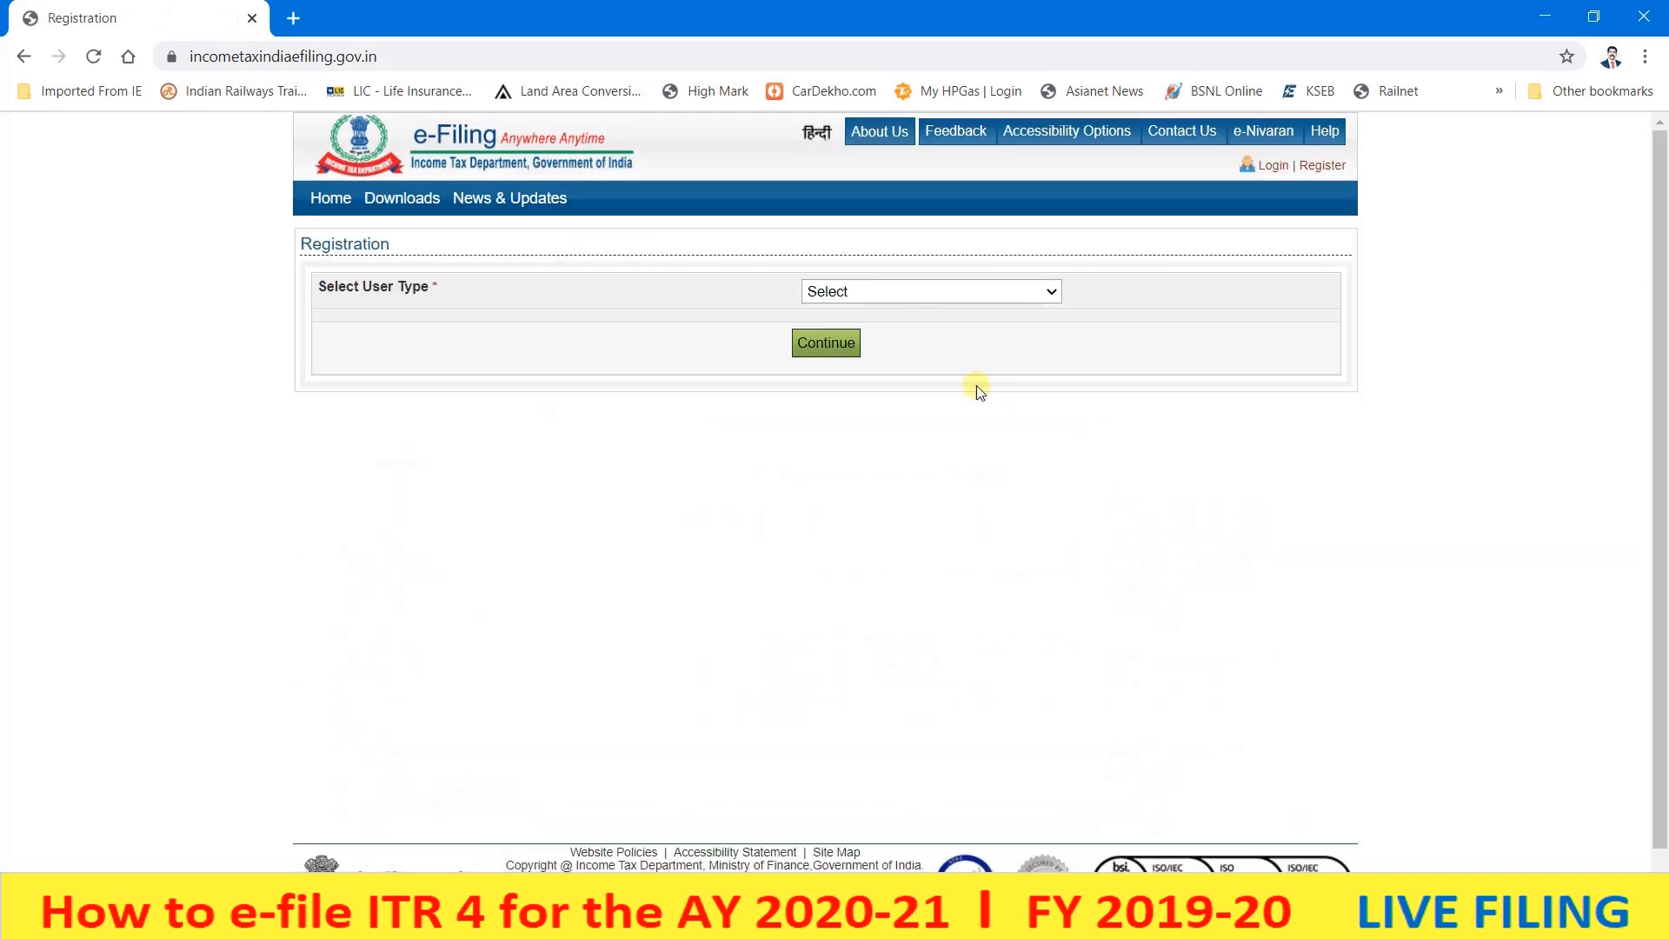
{"action": "left_click", "coordinate": [912, 300]}
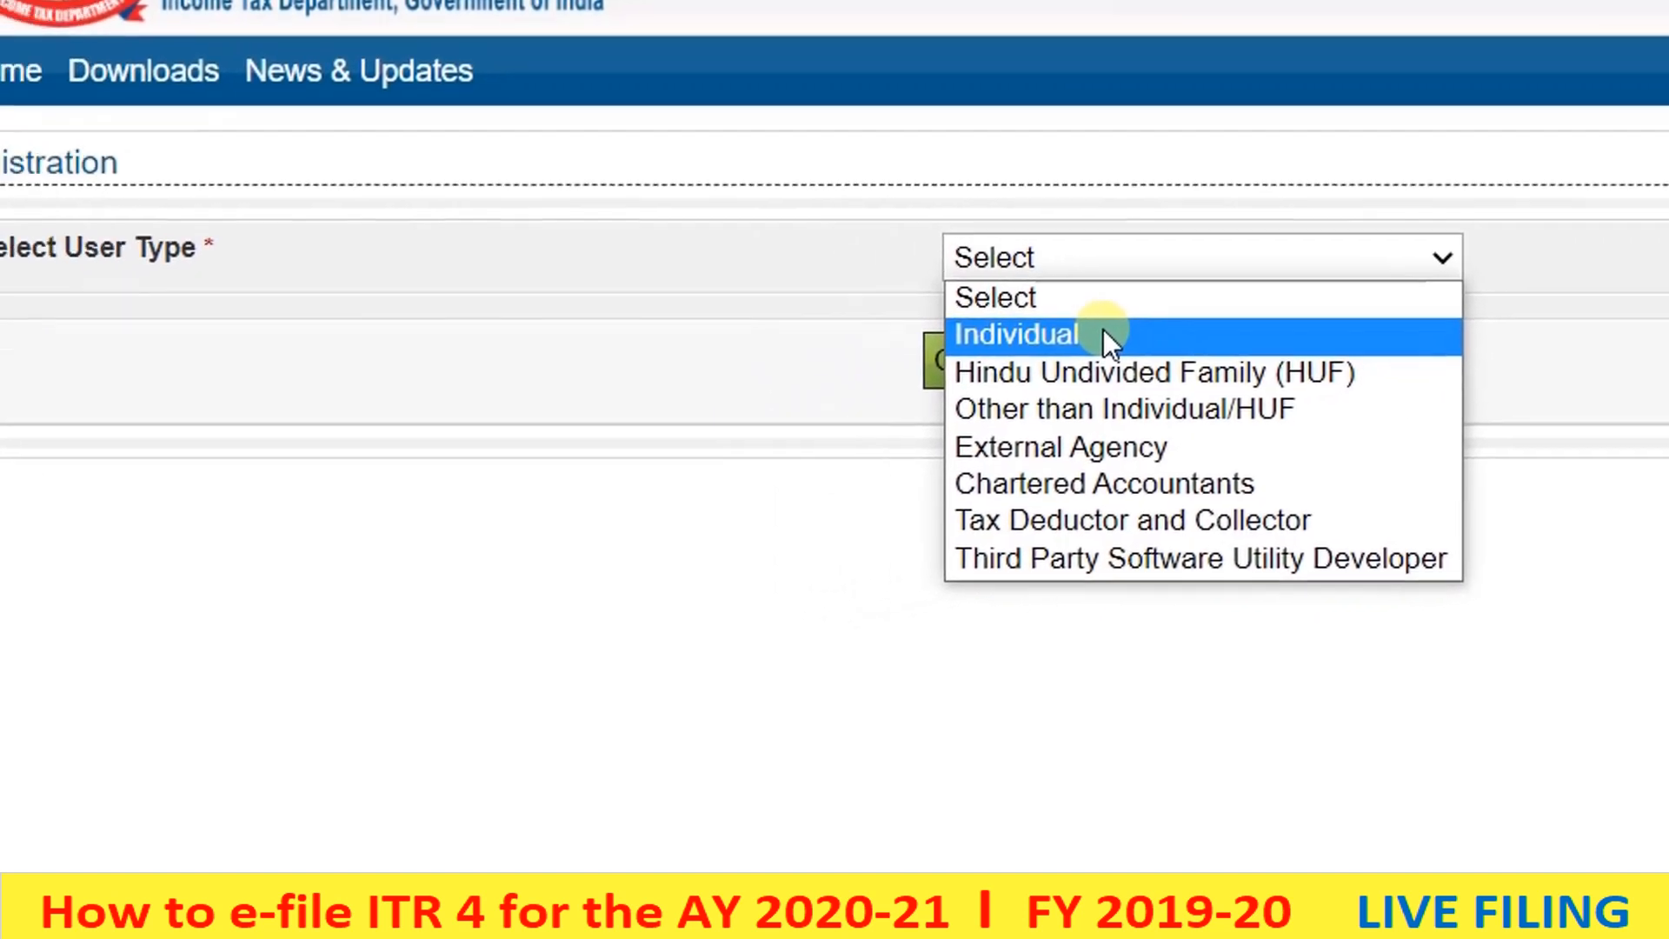
{"action": "left_click", "coordinate": [1247, 301]}
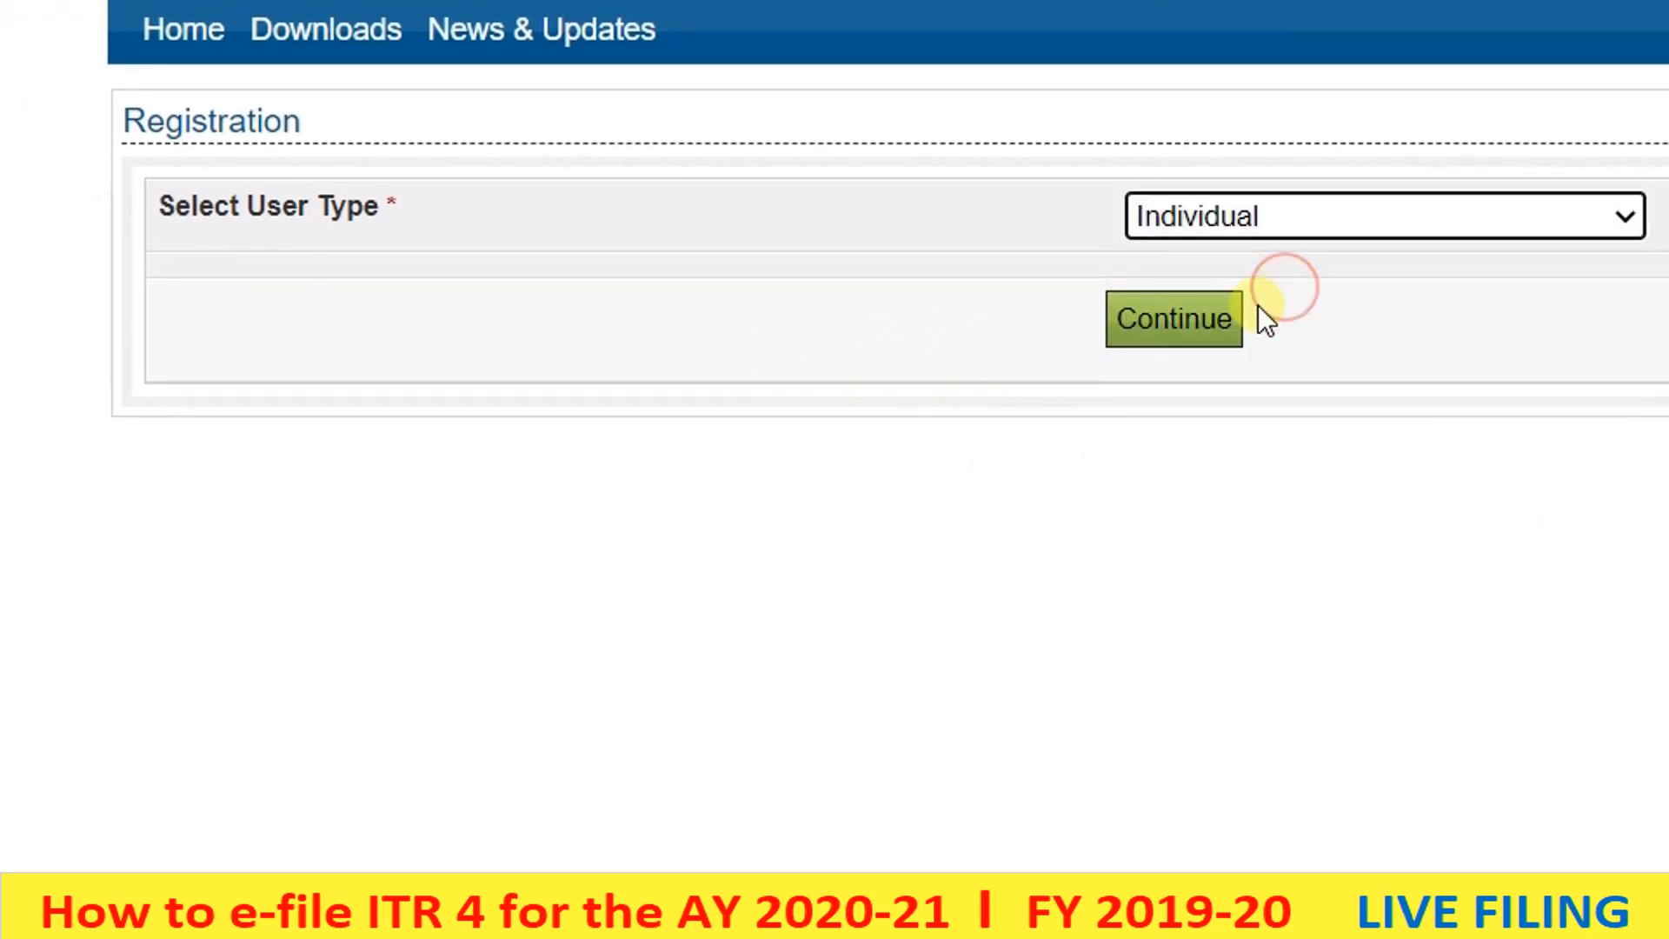
{"action": "left_click", "coordinate": [1167, 352]}
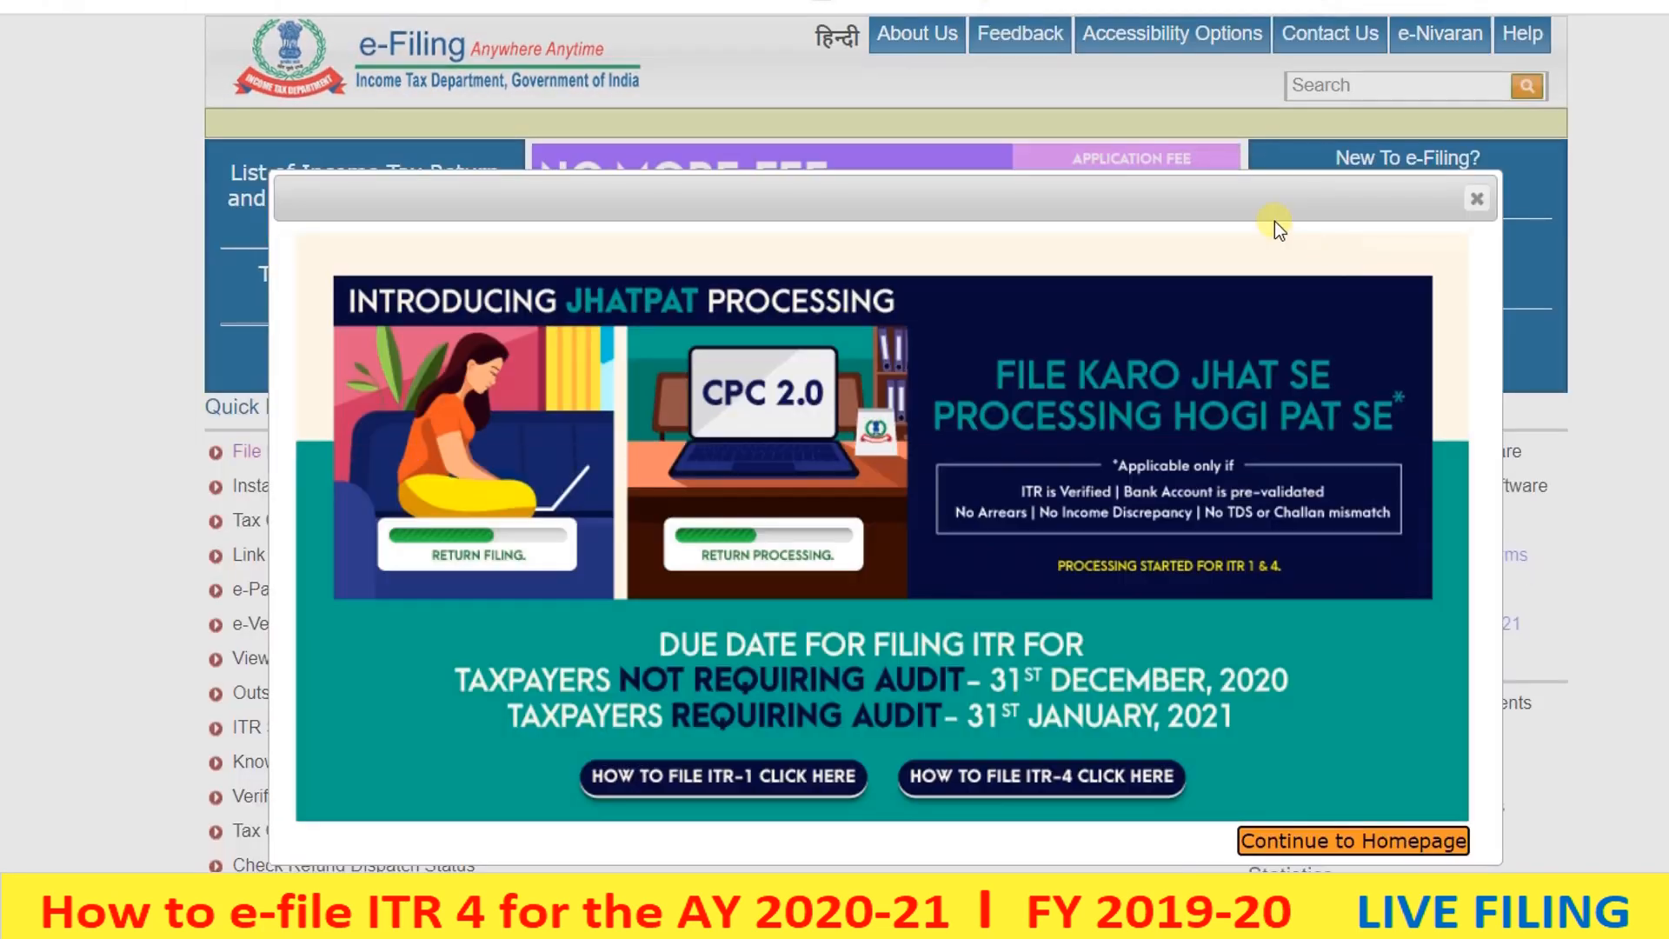
- Dismiss the popup and log in using the saved user ID, password and the captcha code
{"action": "left_click", "coordinate": [1439, 207]}
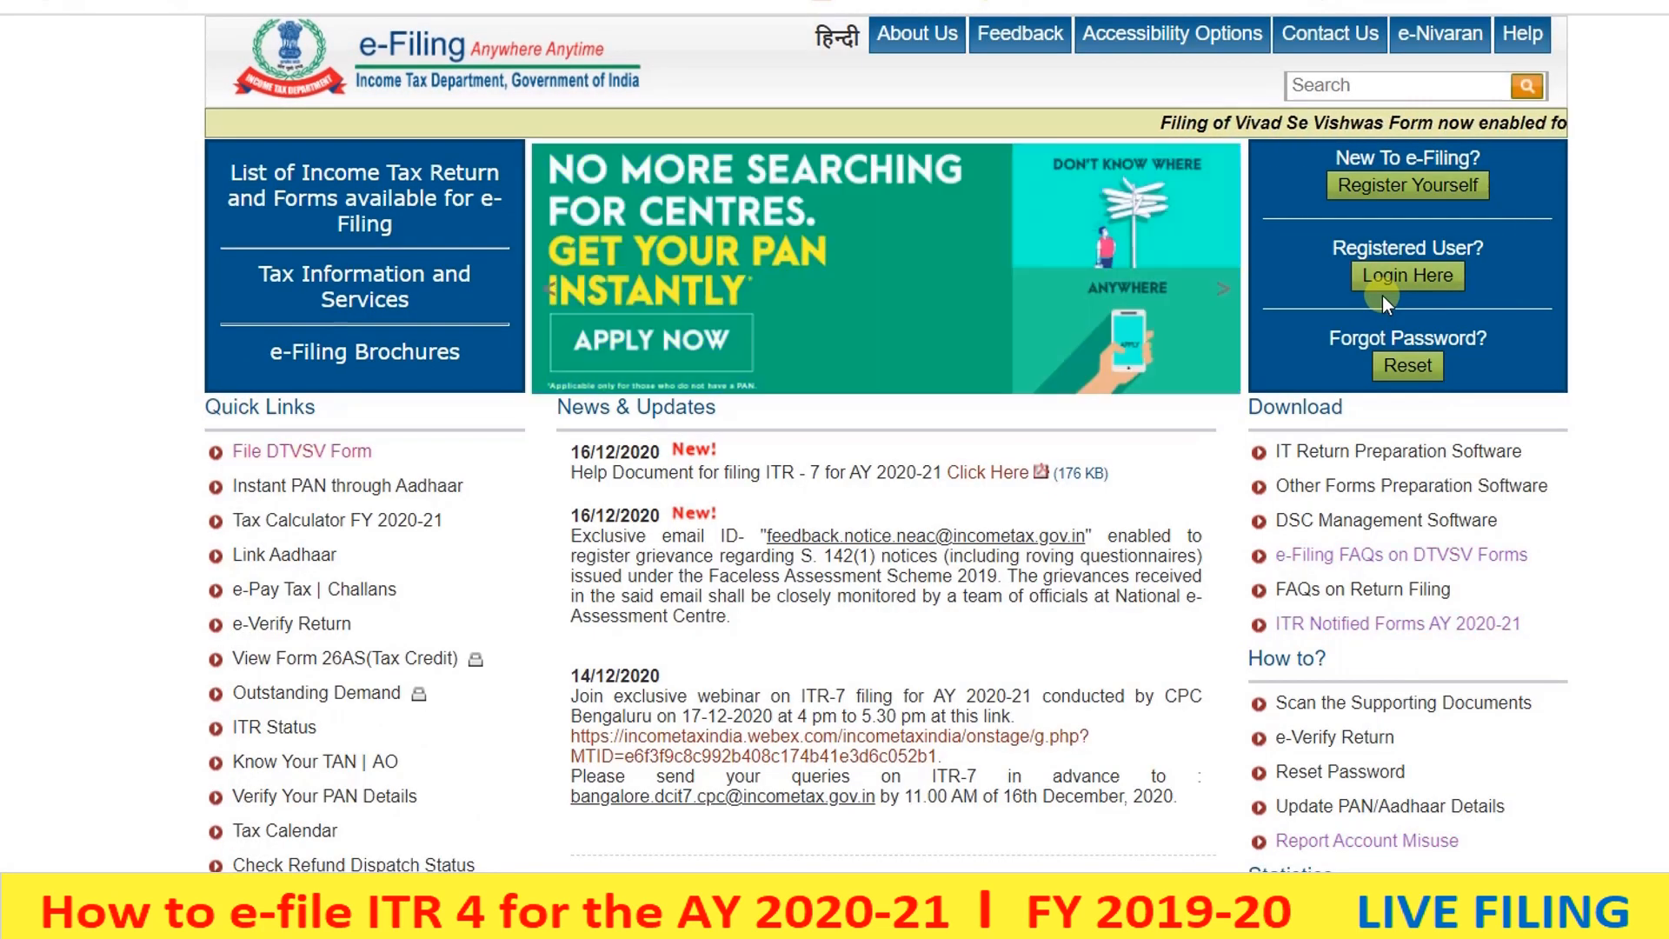
{"action": "left_click", "coordinate": [1384, 278]}
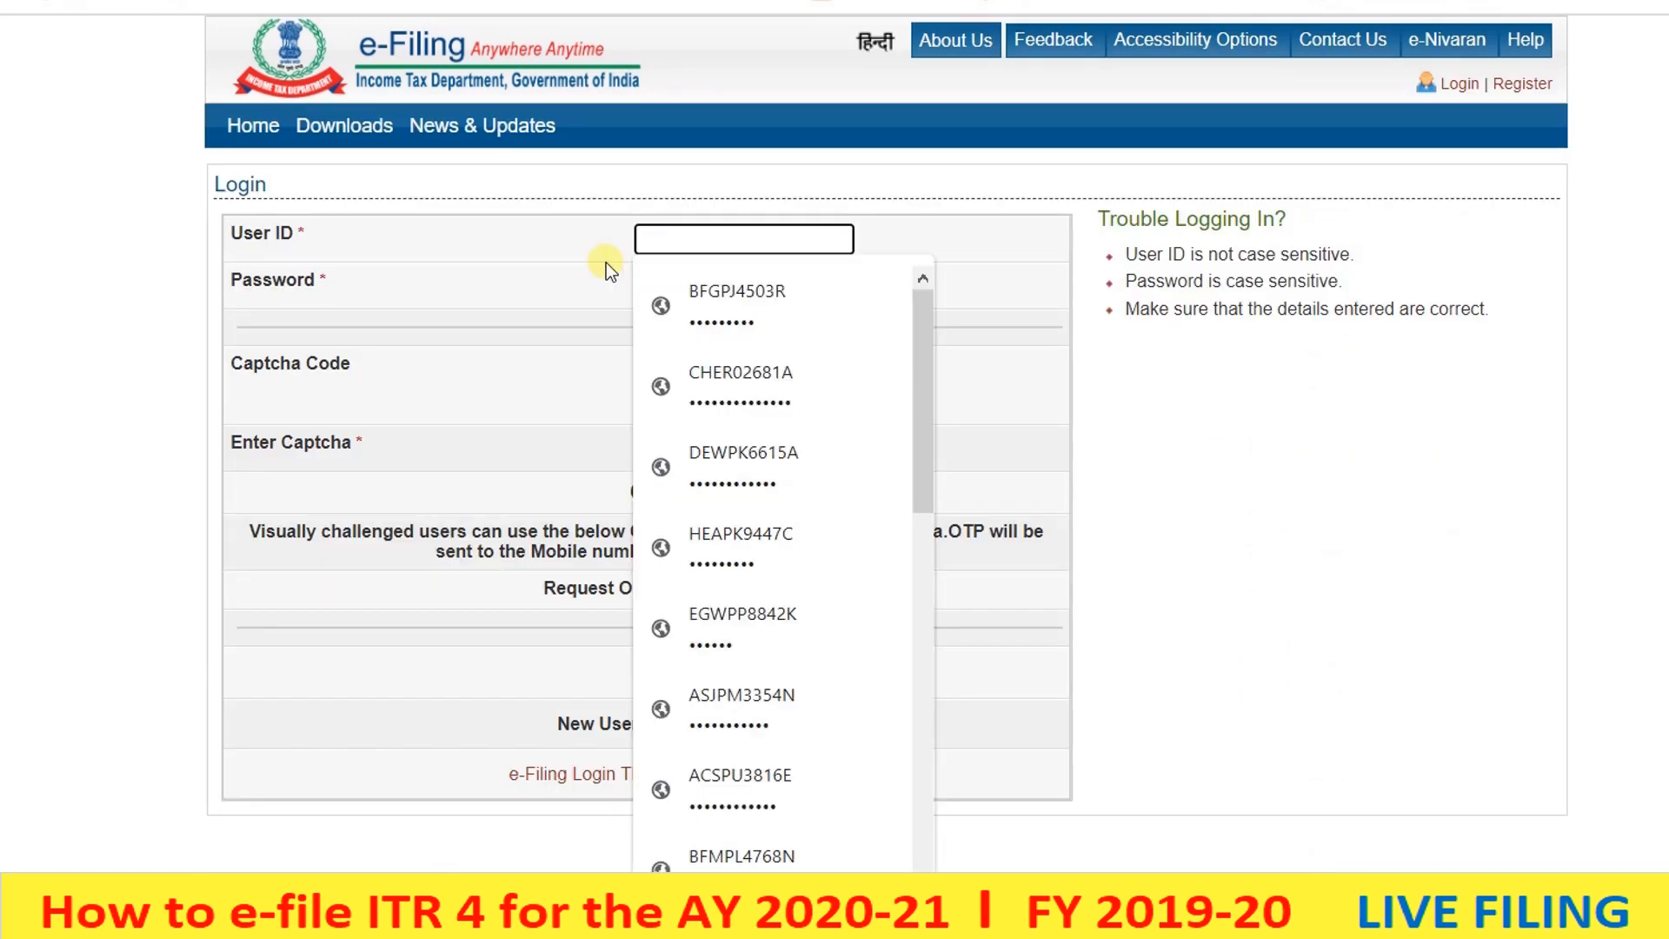
{"action": "left_click", "coordinate": [698, 453]}
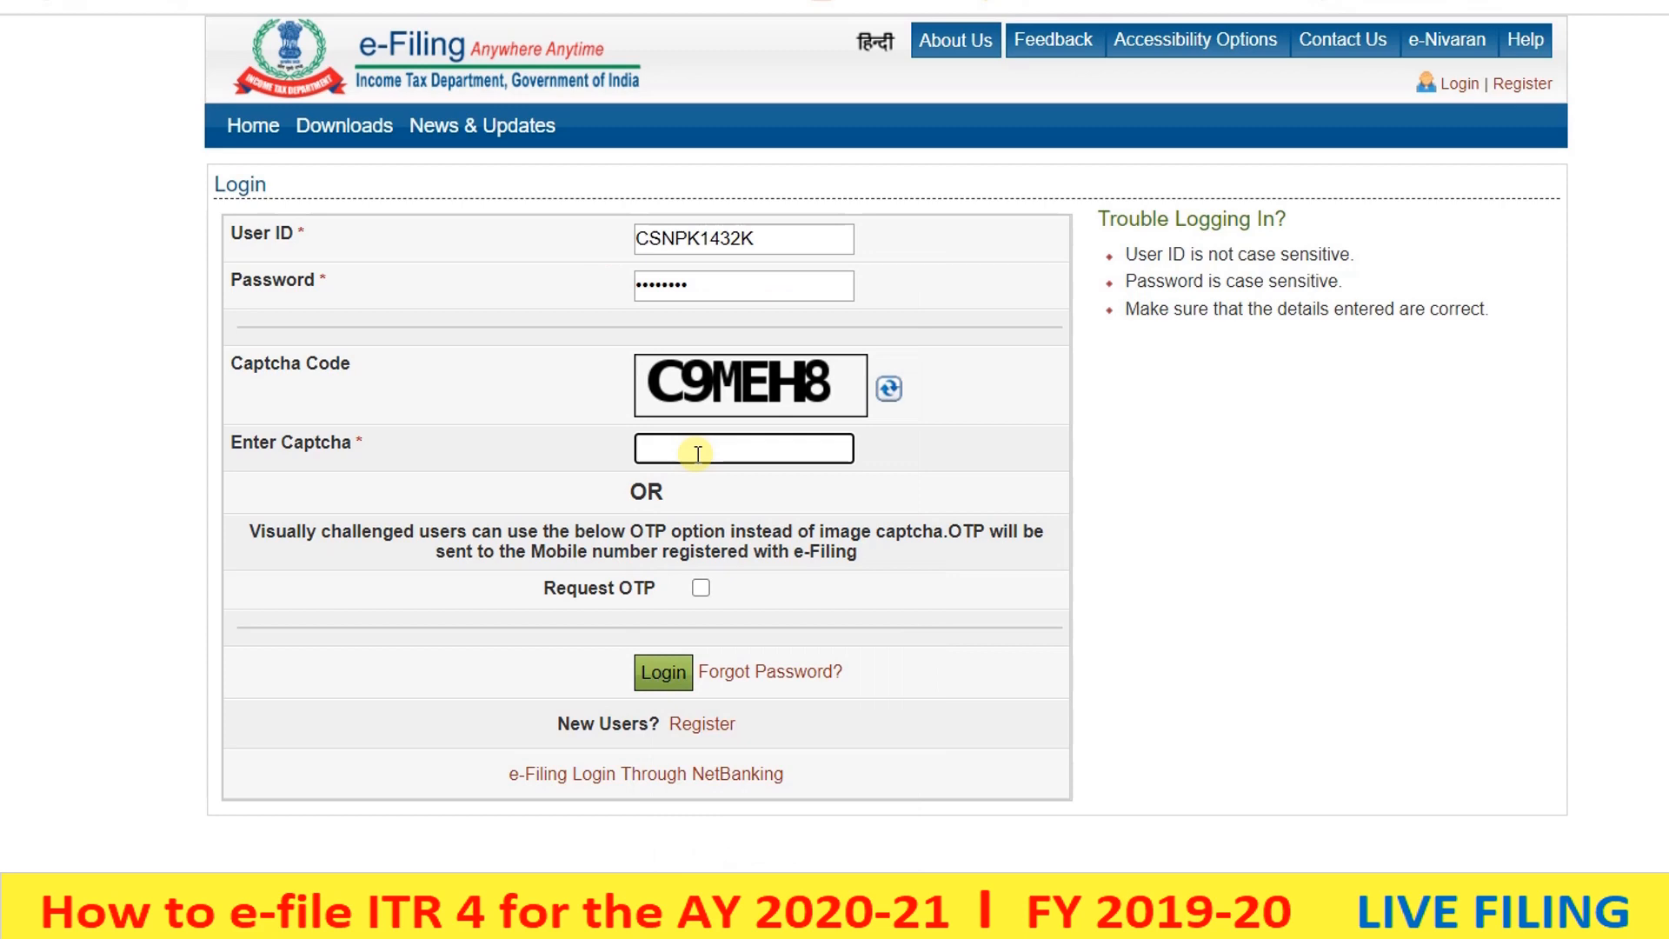
{"action": "type", "text": "C9MEH8"}
{"action": "left_click", "coordinate": [664, 672]}
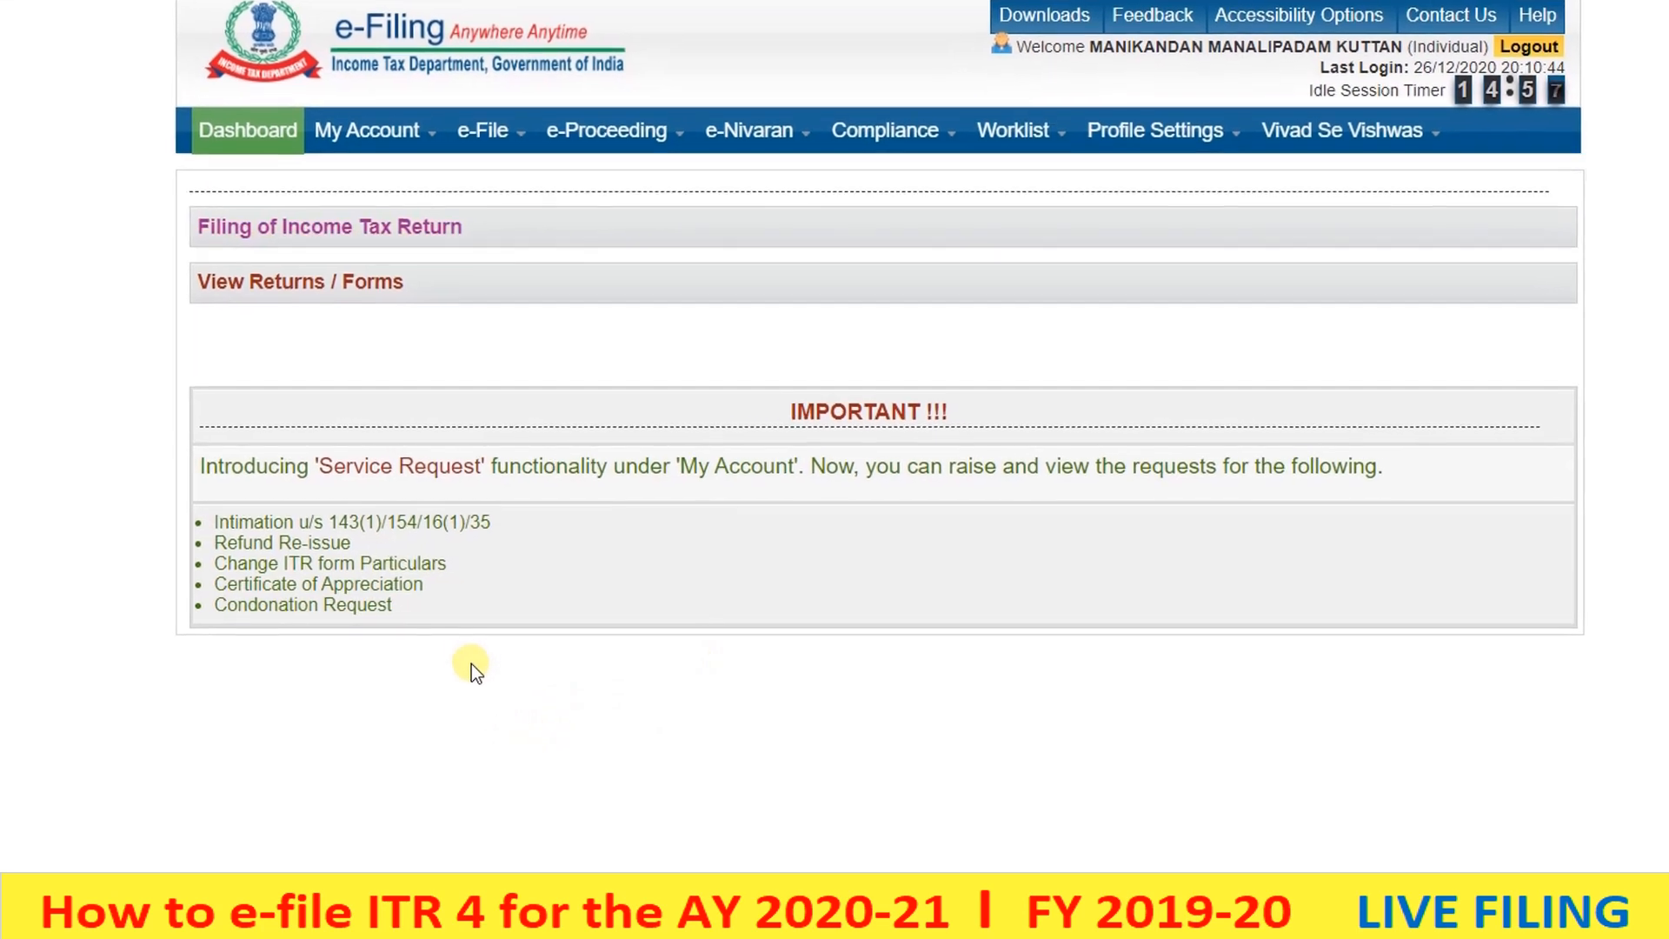
- Go to My Account > View Form 26AS (Tax Credit)
{"action": "left_click", "coordinate": [341, 145]}
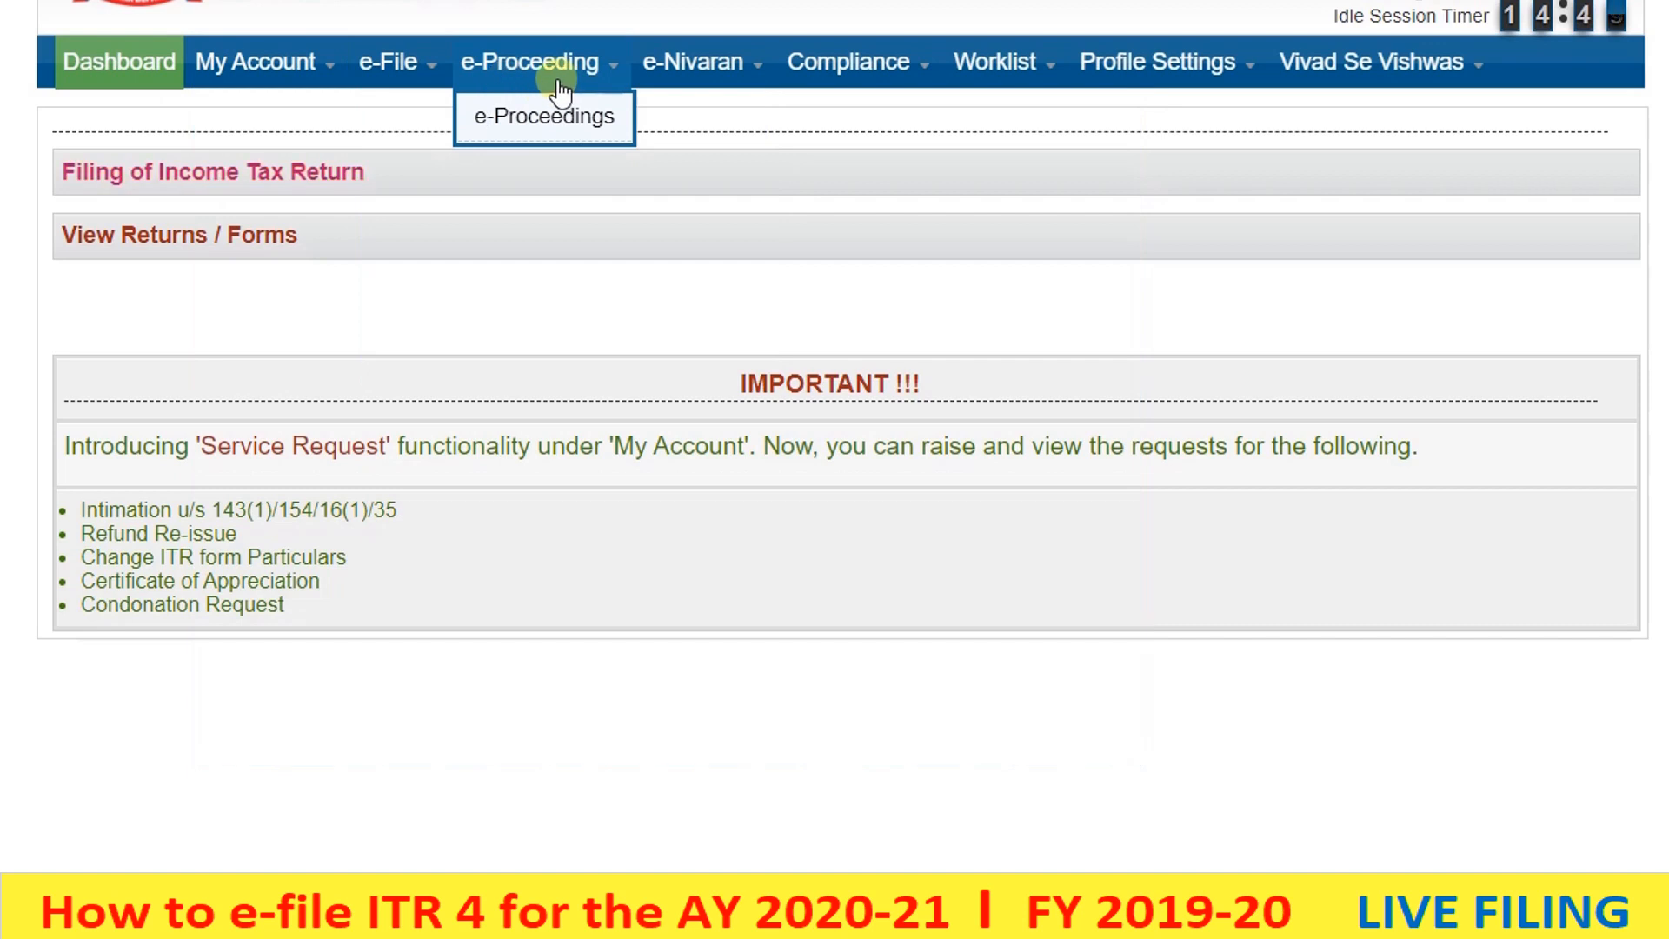
{"action": "mouse_move", "coordinate": [1097, 61]}
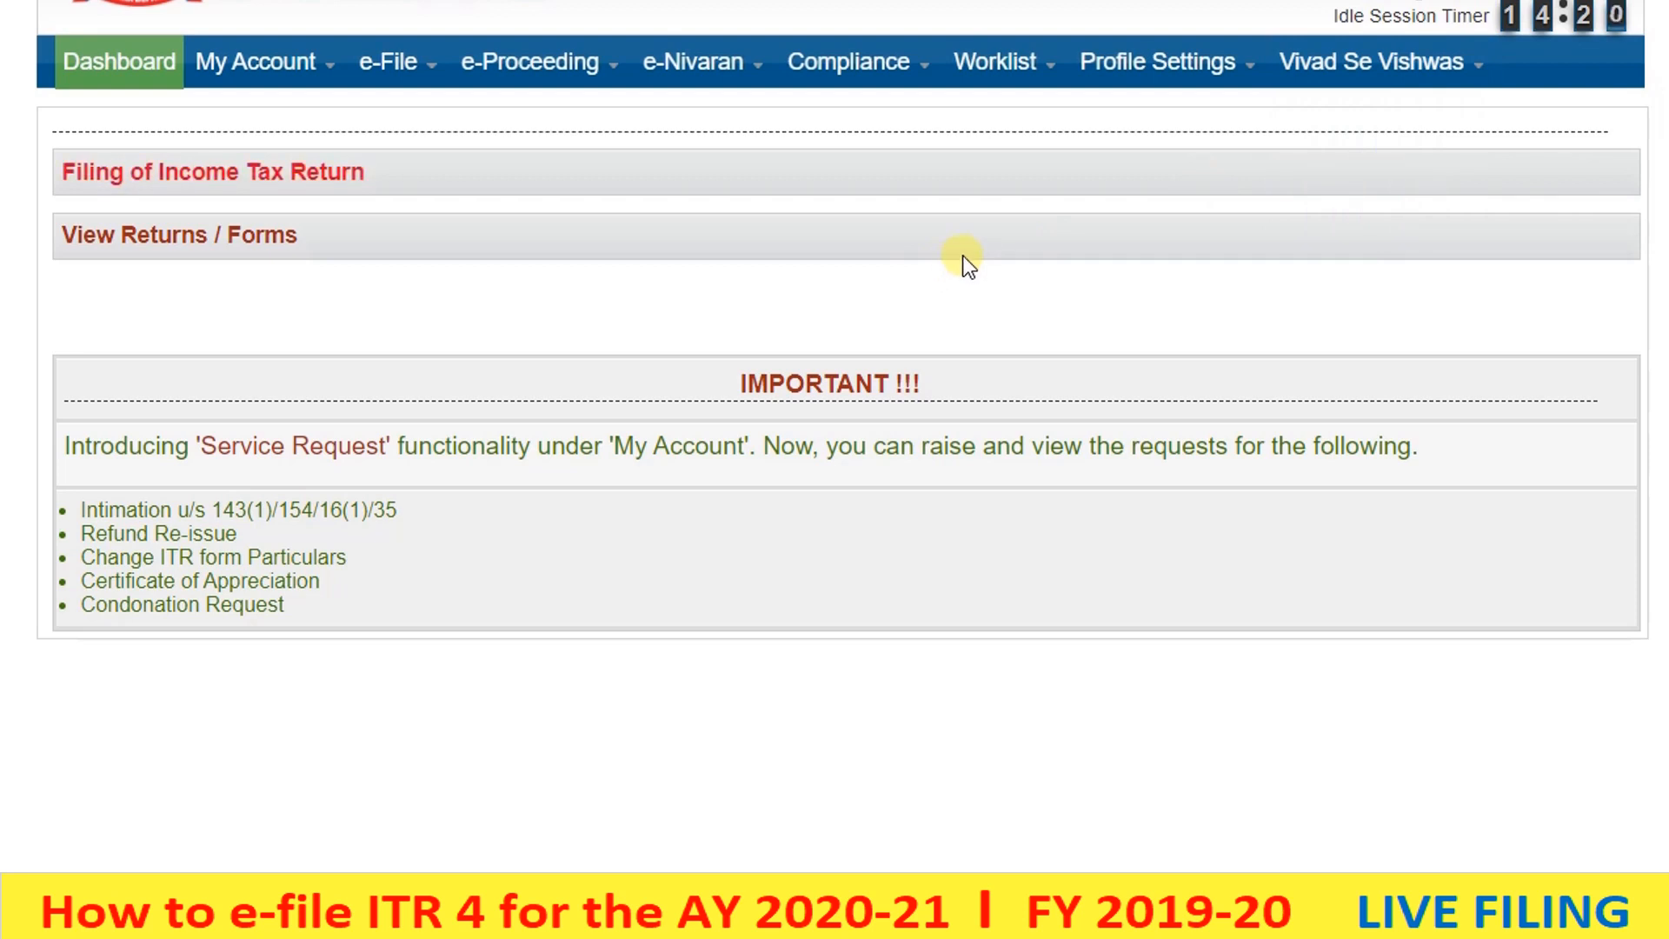
{"action": "mouse_move", "coordinate": [369, 73]}
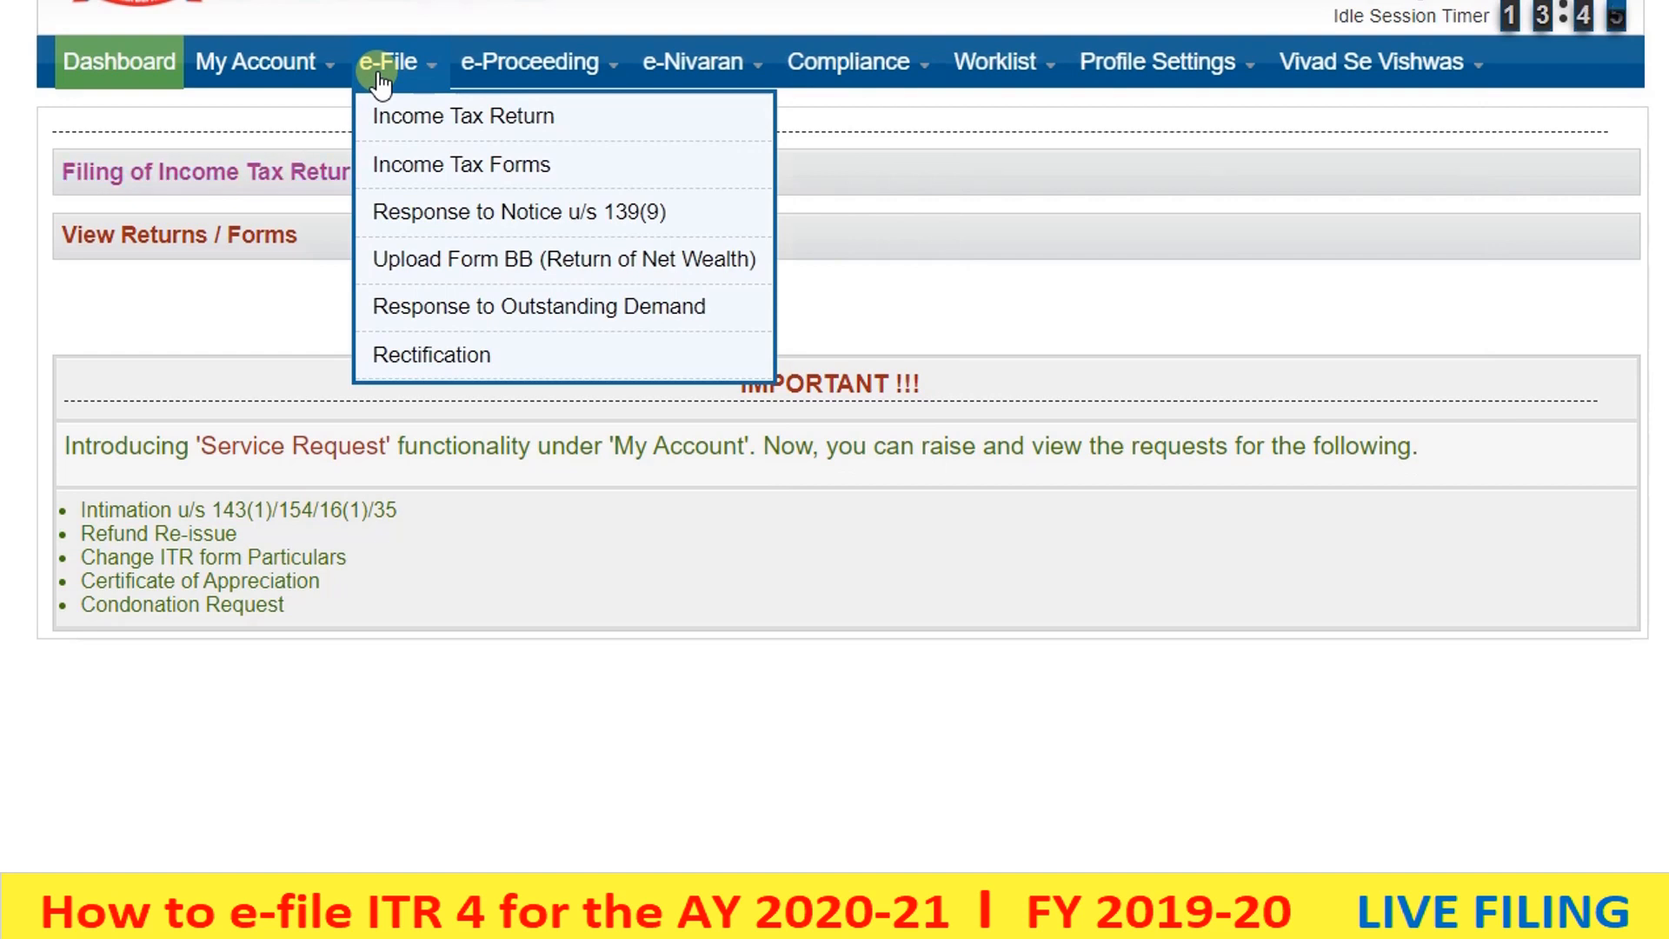
{"action": "mouse_move", "coordinate": [267, 77]}
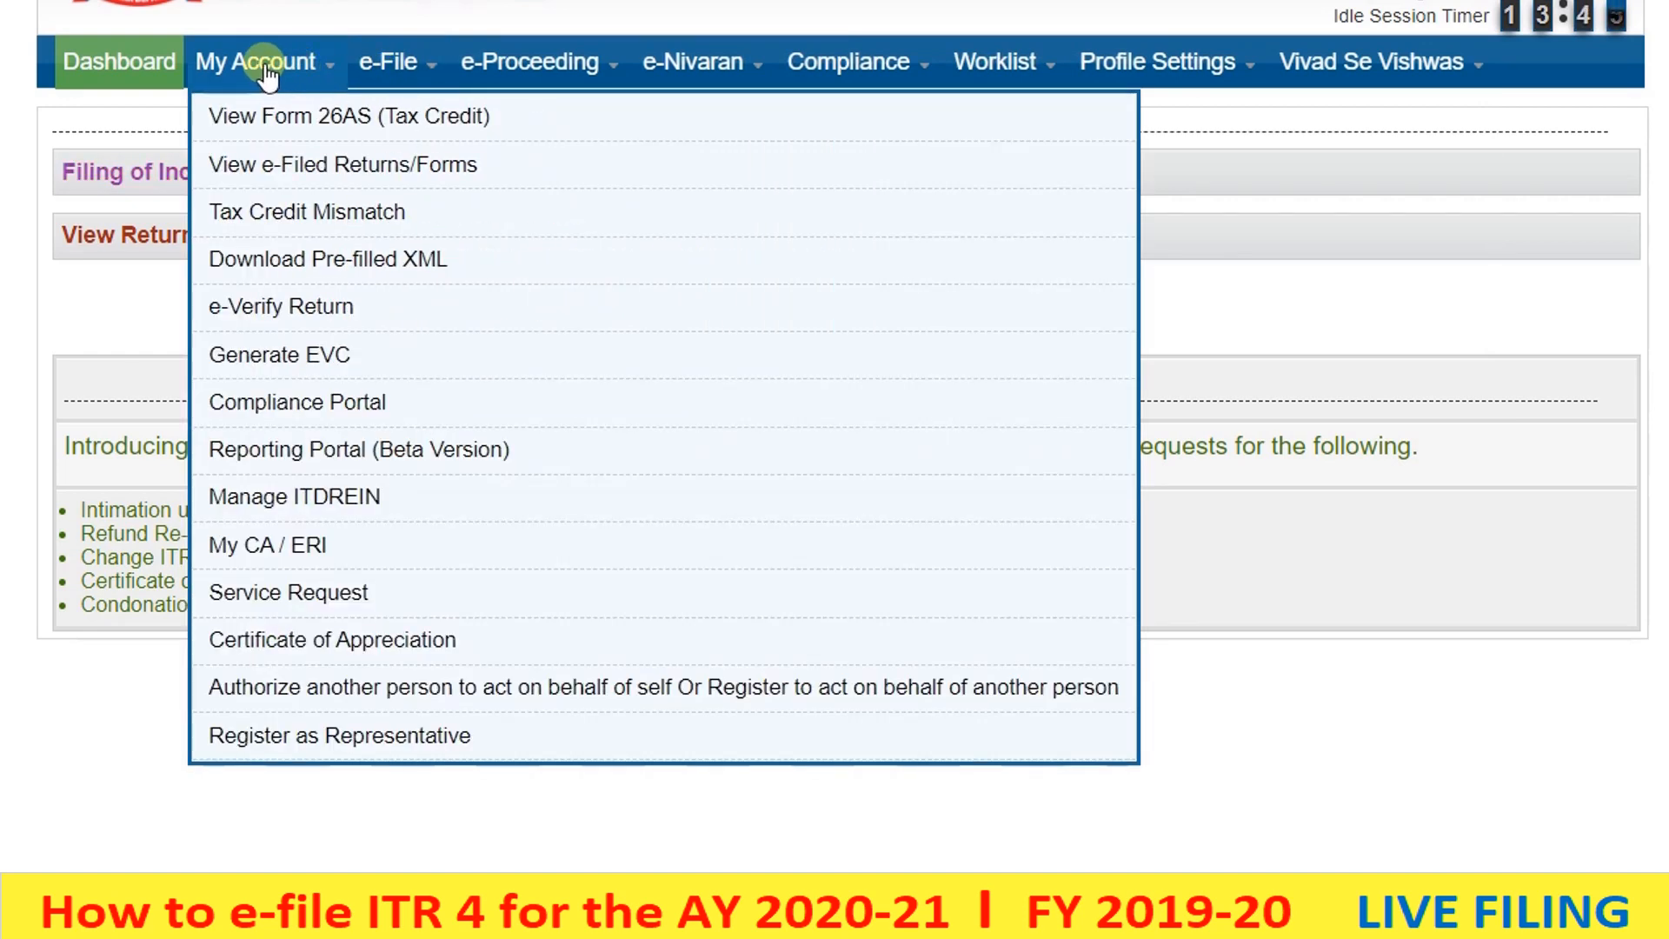
{"action": "left_click", "coordinate": [271, 129]}
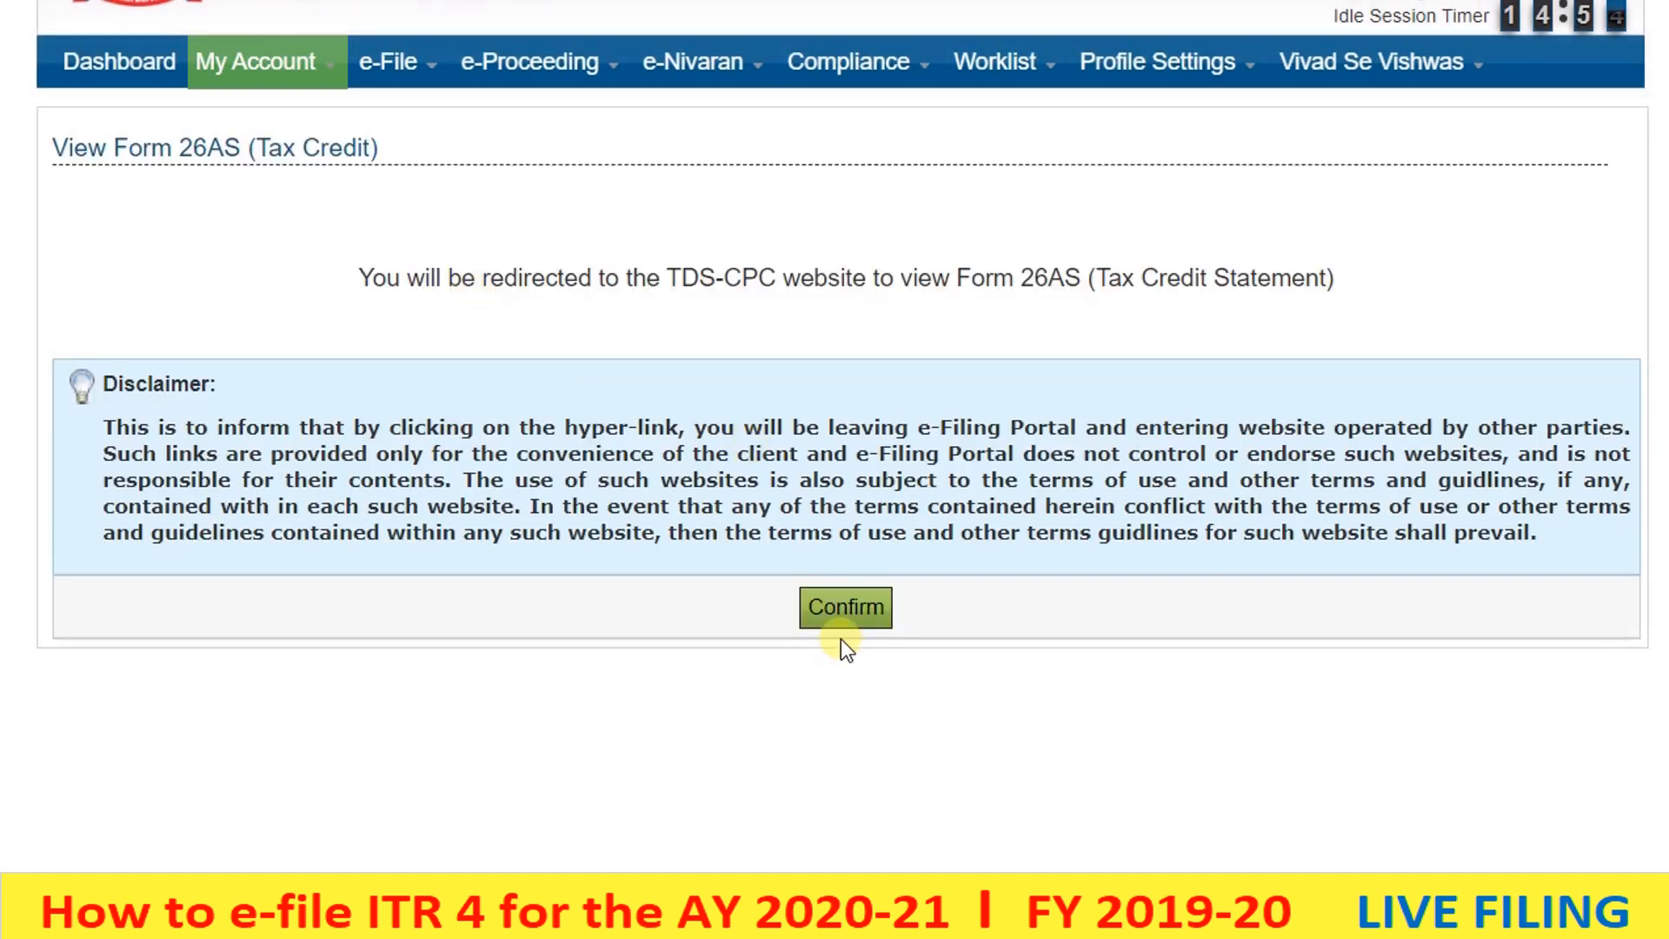
- Confirm the redirect to TRACES, accept the terms and reach the Form 26AS request page
{"action": "left_click", "coordinate": [837, 617]}
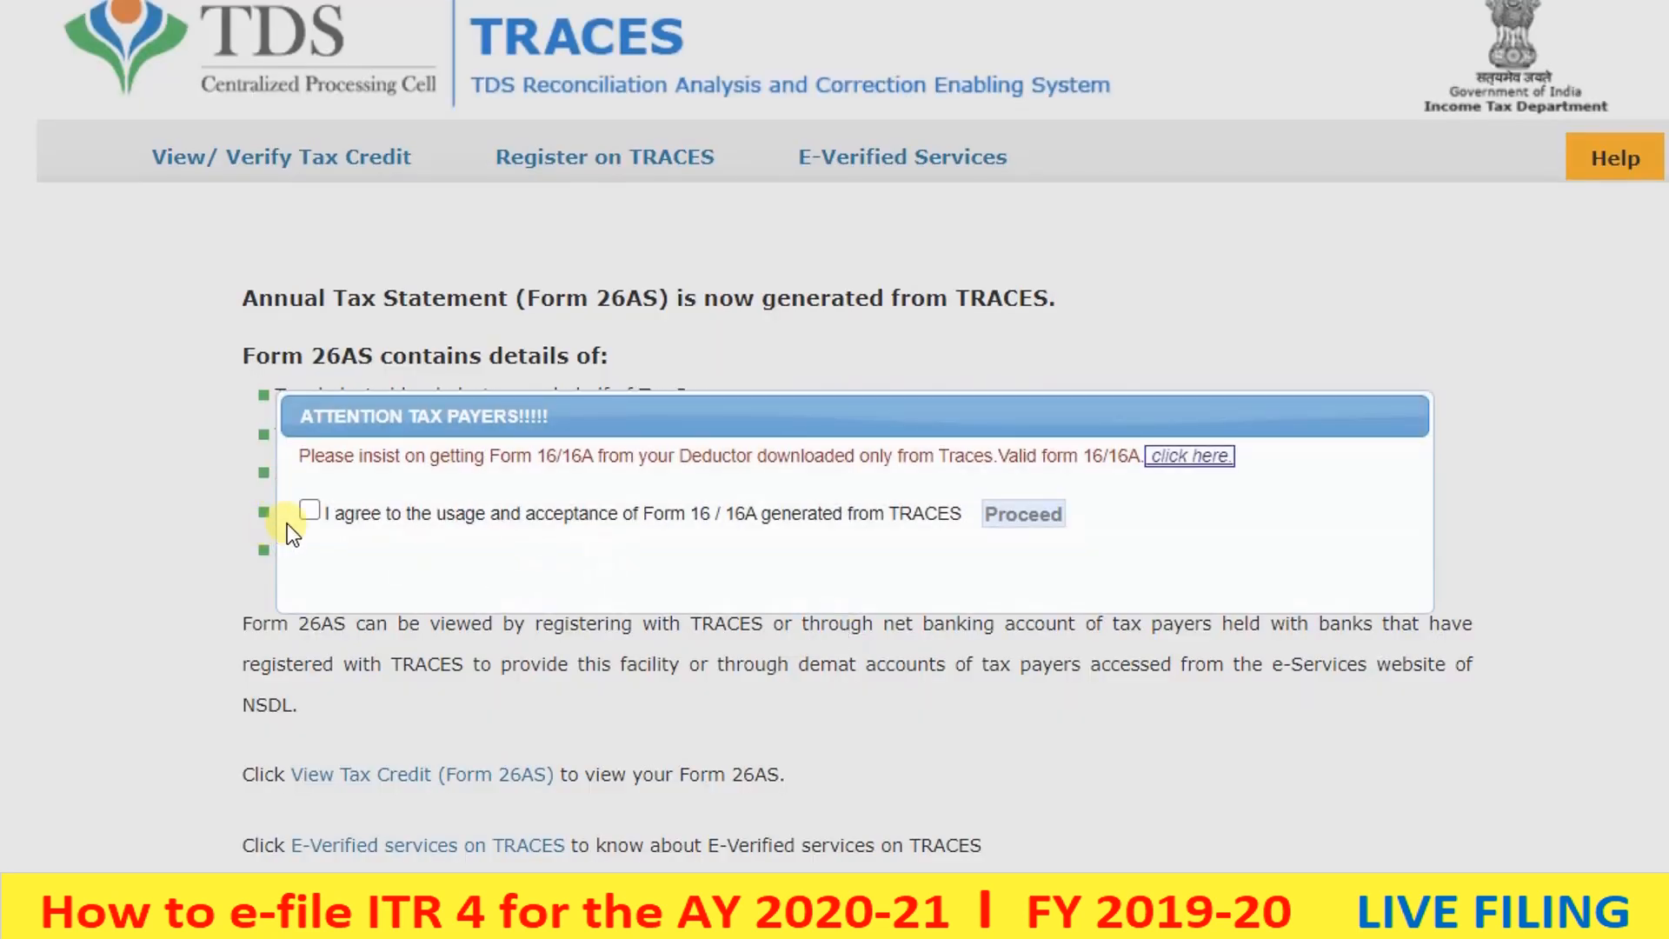
{"action": "left_click", "coordinate": [301, 511]}
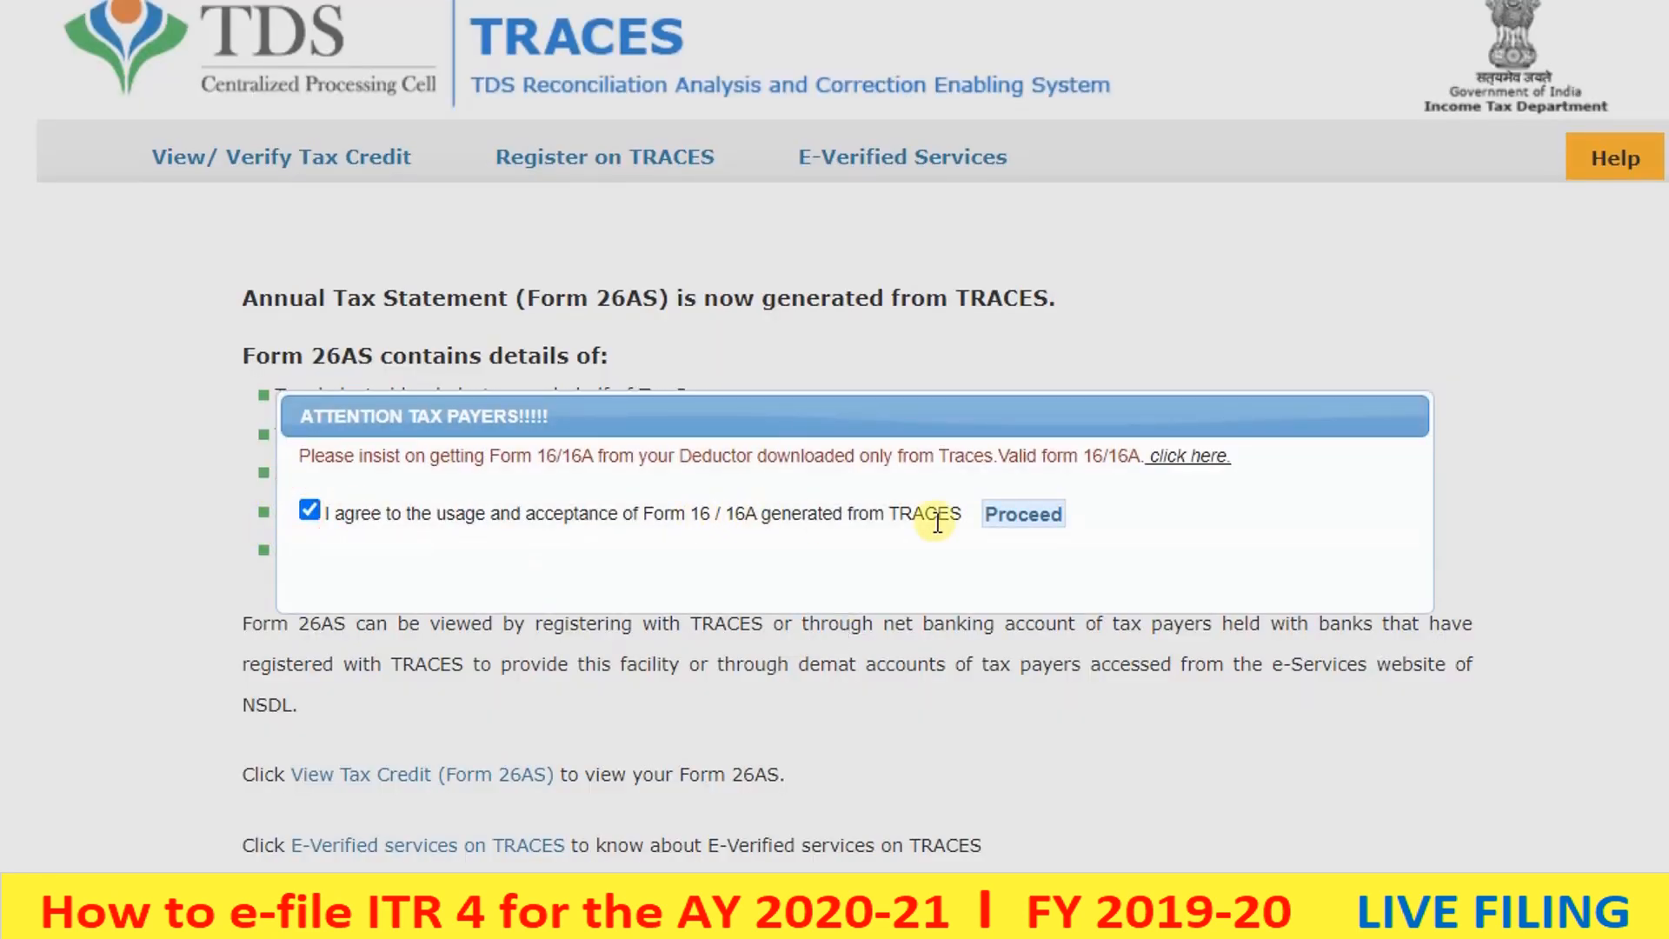
{"action": "left_click", "coordinate": [1024, 514]}
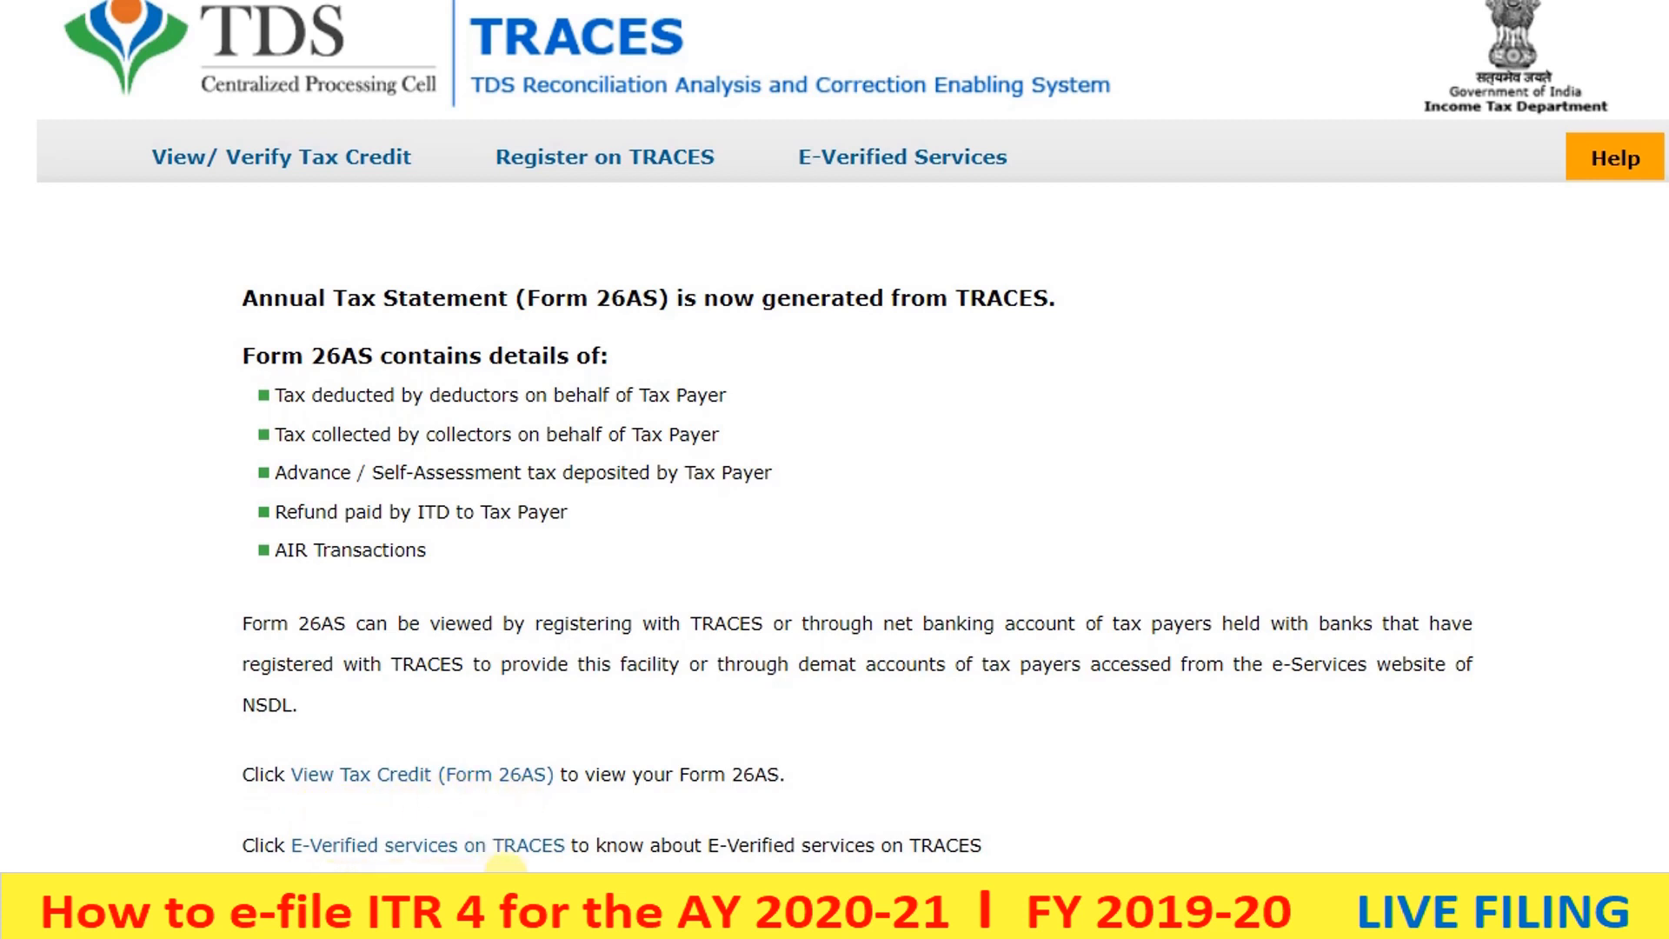
{"action": "left_click", "coordinate": [356, 776]}
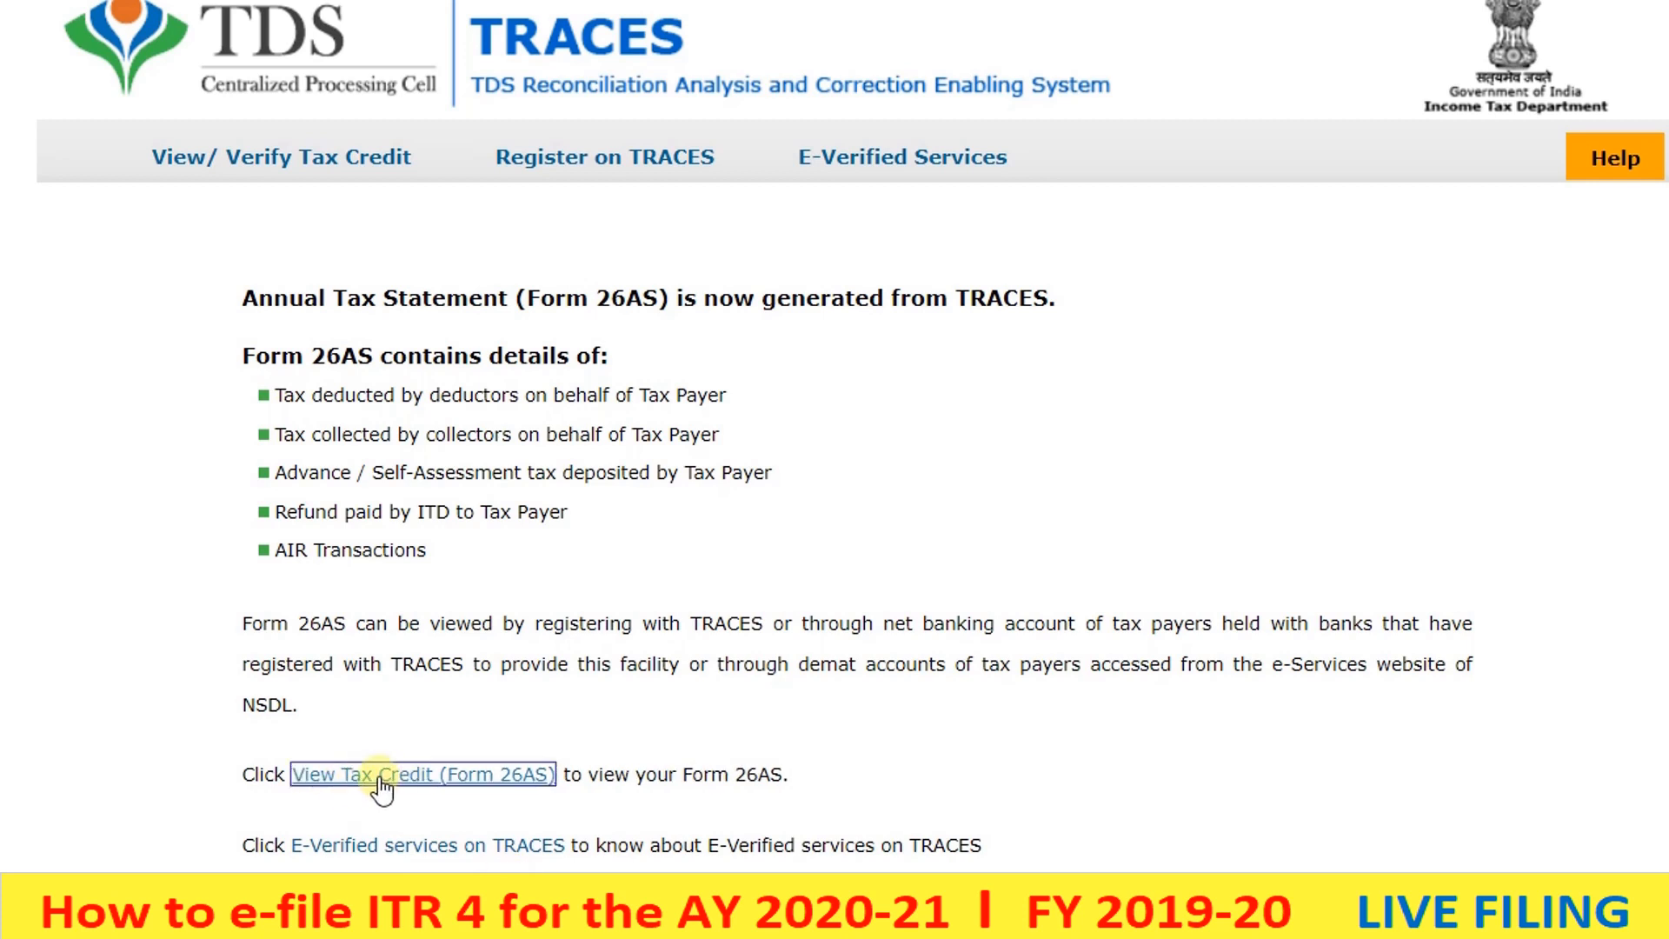
{"action": "left_click", "coordinate": [379, 781]}
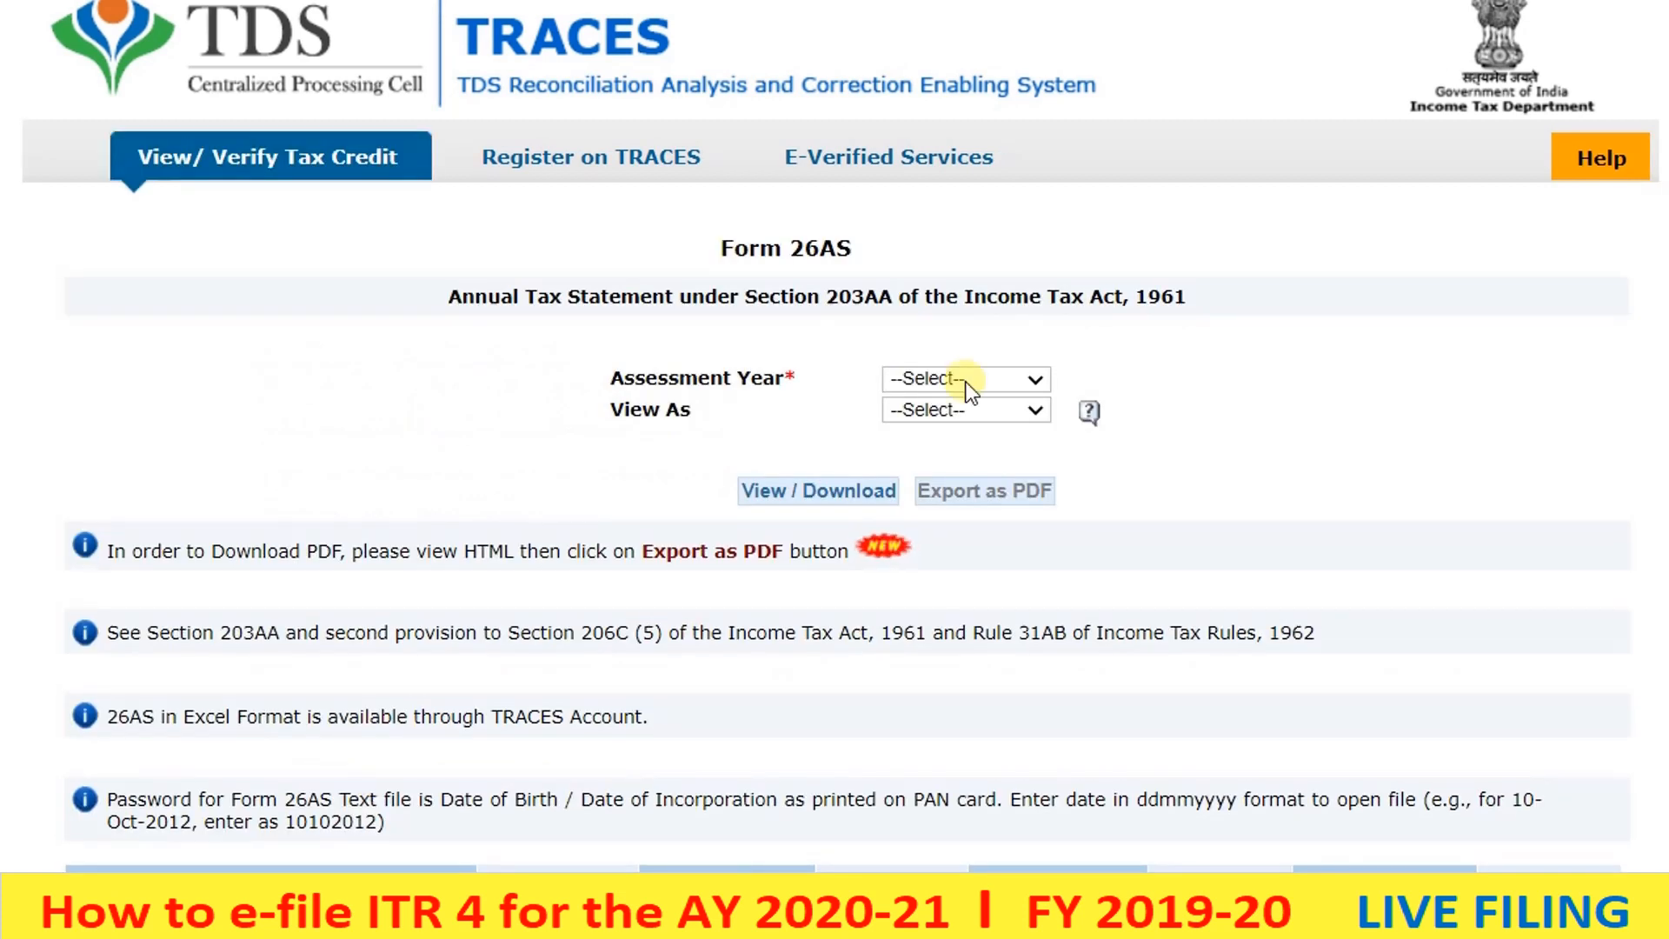
- View Form 26AS for assessment year 2020-21 in HTML format
{"action": "left_click", "coordinate": [967, 379]}
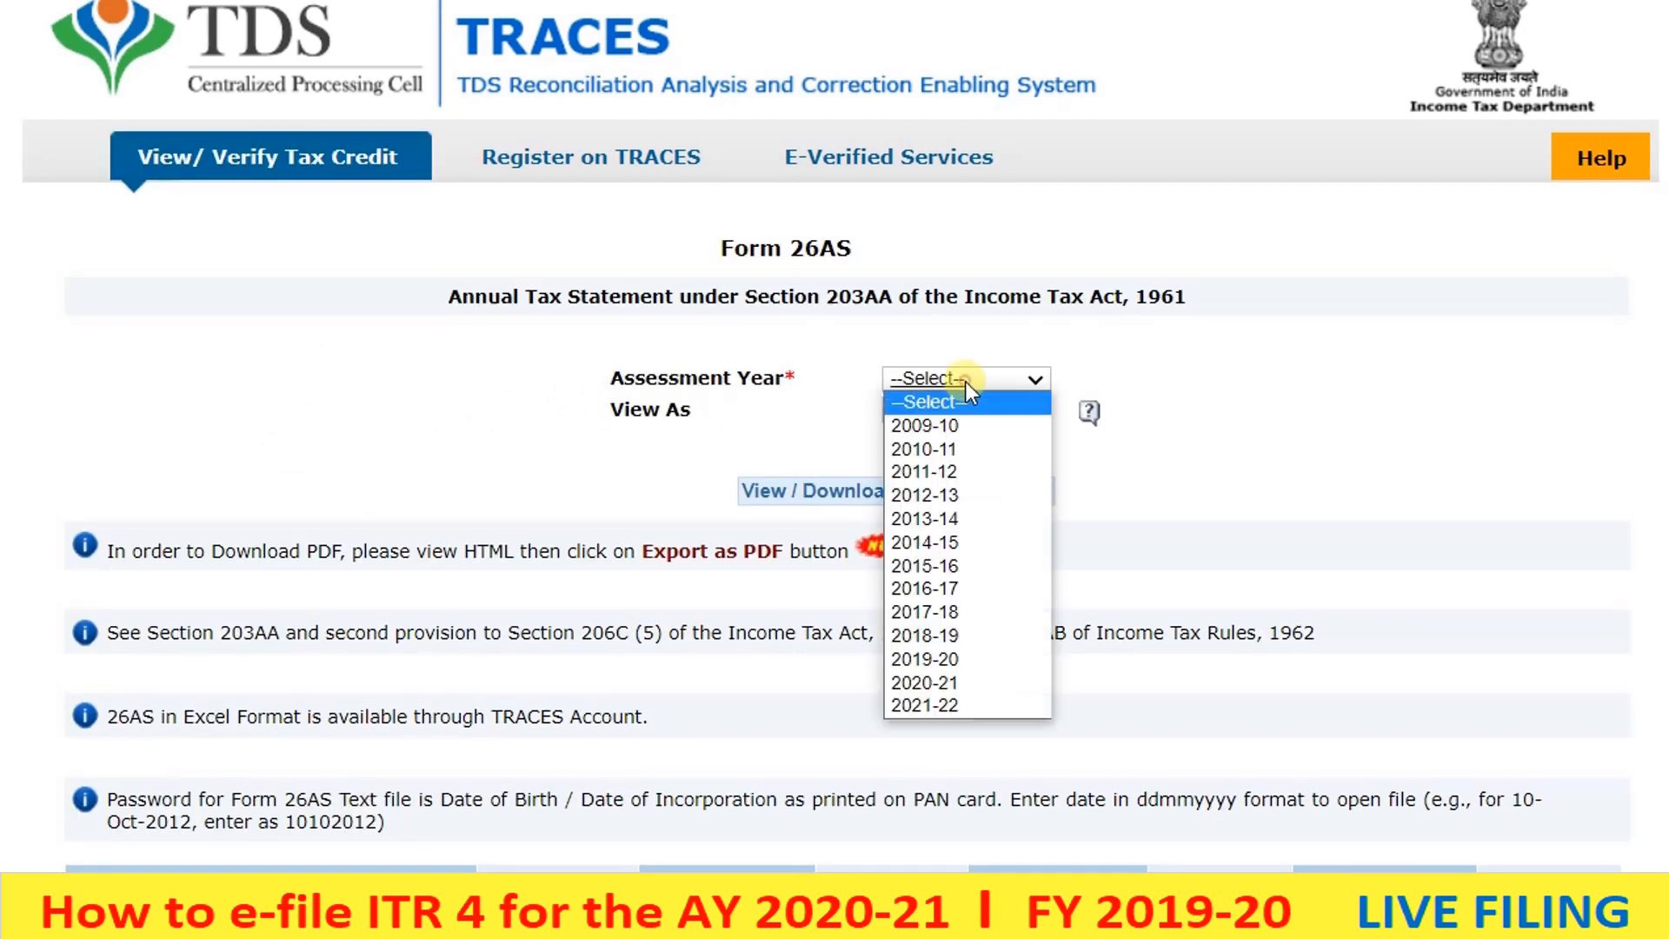
{"action": "left_click", "coordinate": [948, 680]}
{"action": "left_click", "coordinate": [904, 418]}
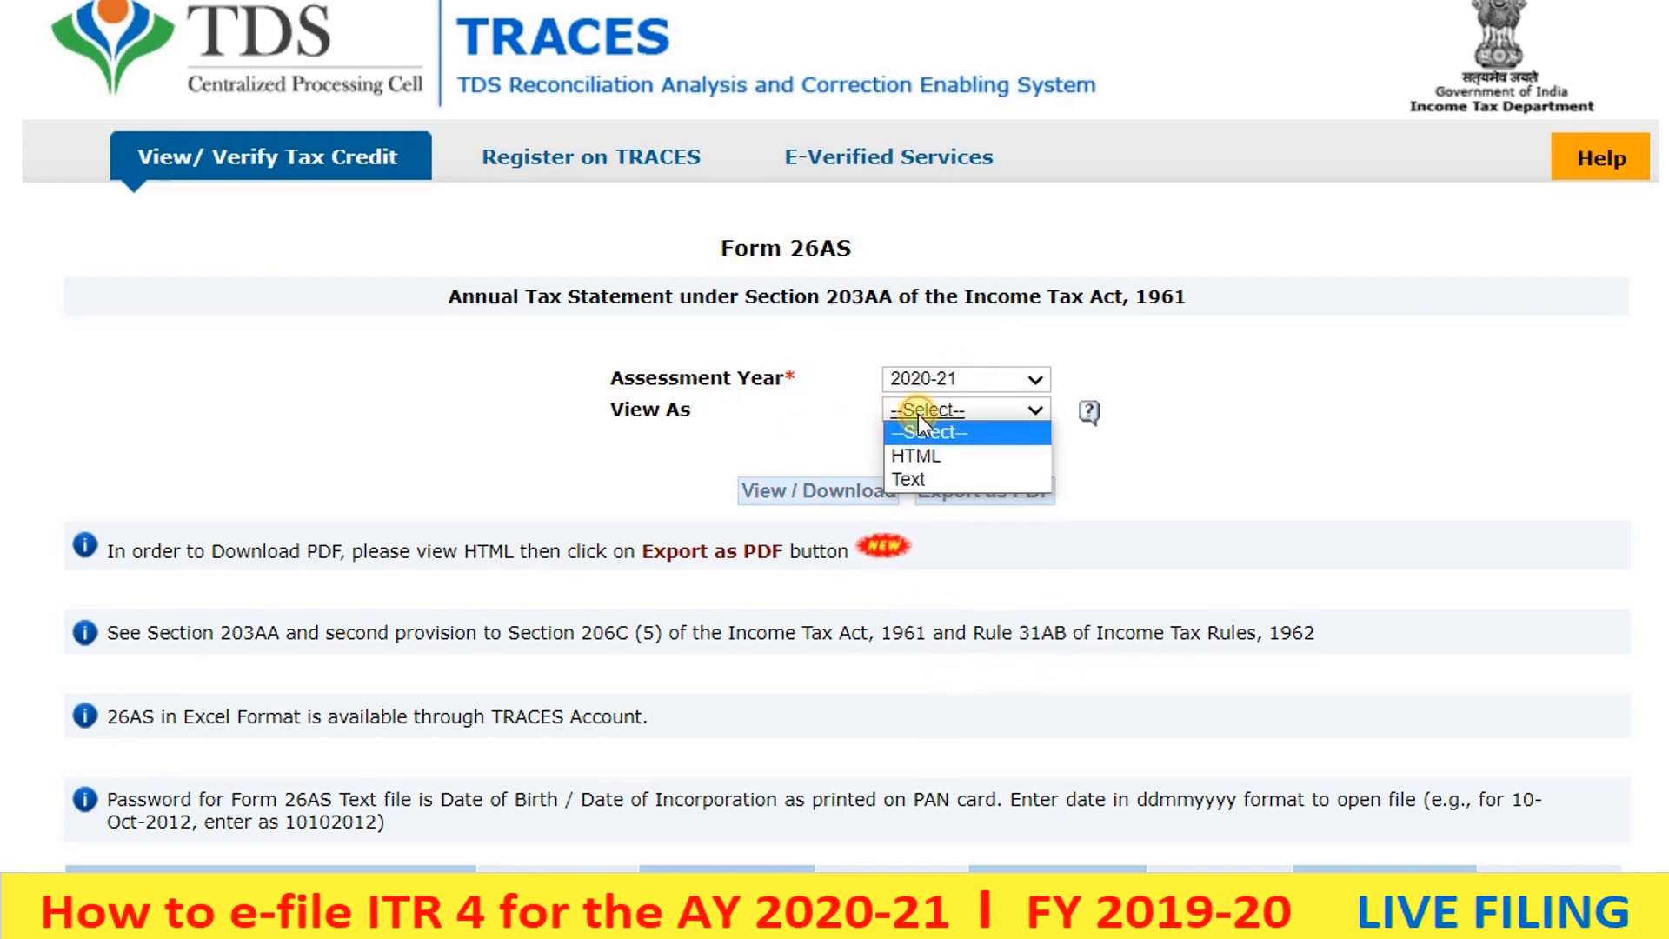
{"action": "left_click", "coordinate": [934, 452]}
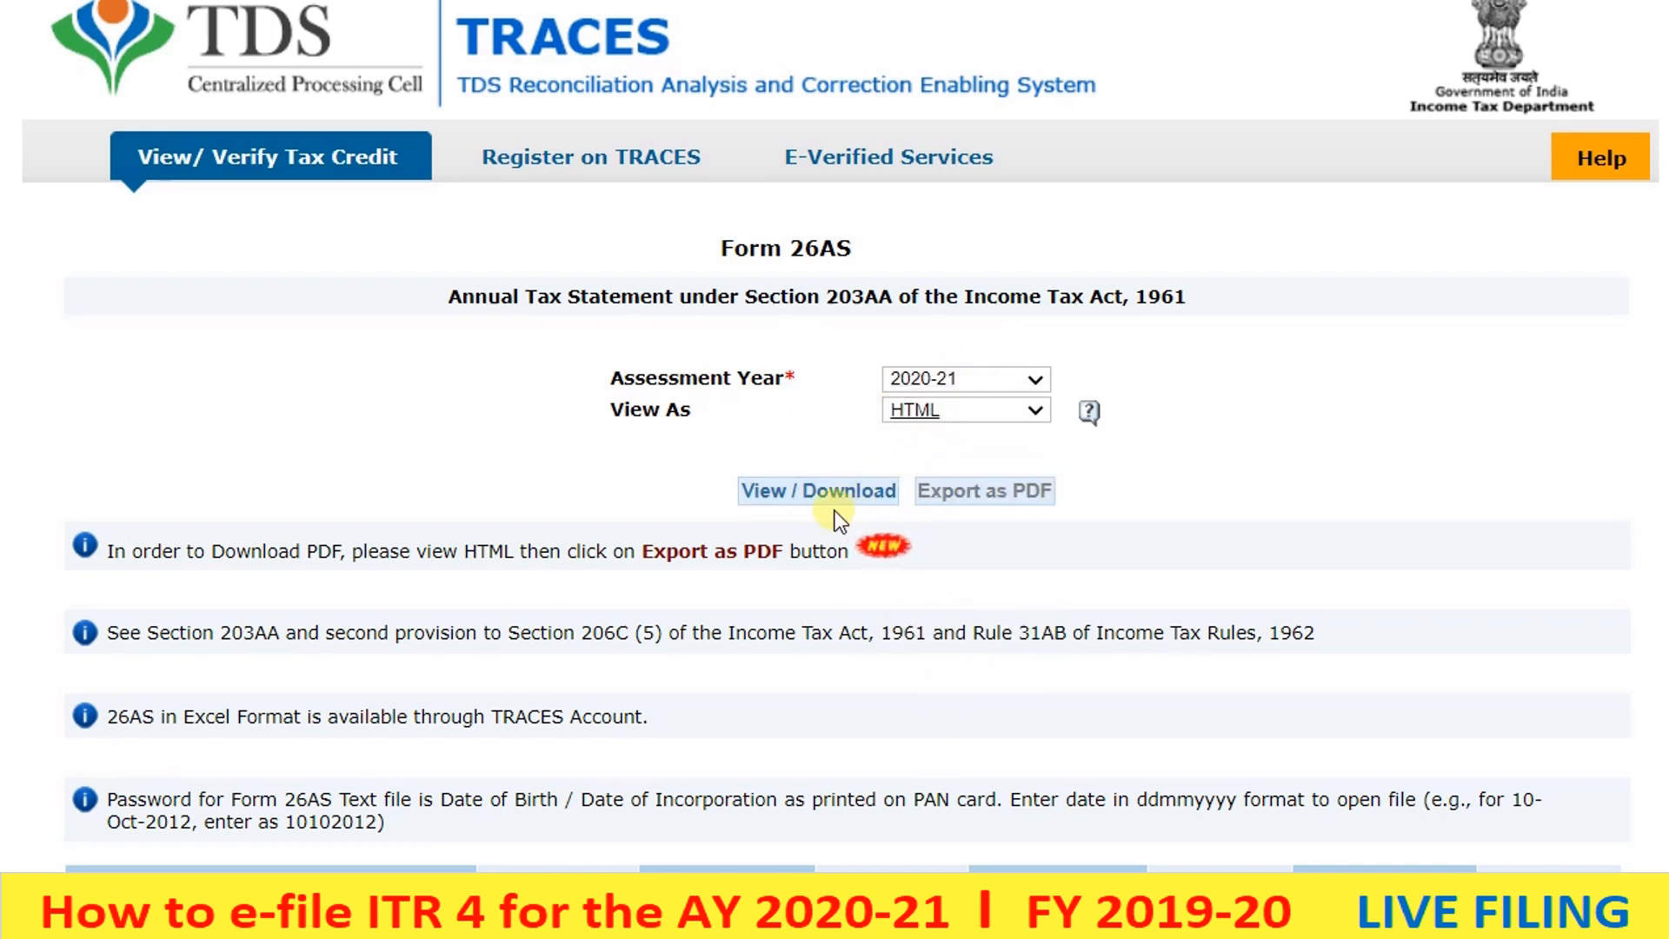
{"action": "left_click", "coordinate": [785, 502]}
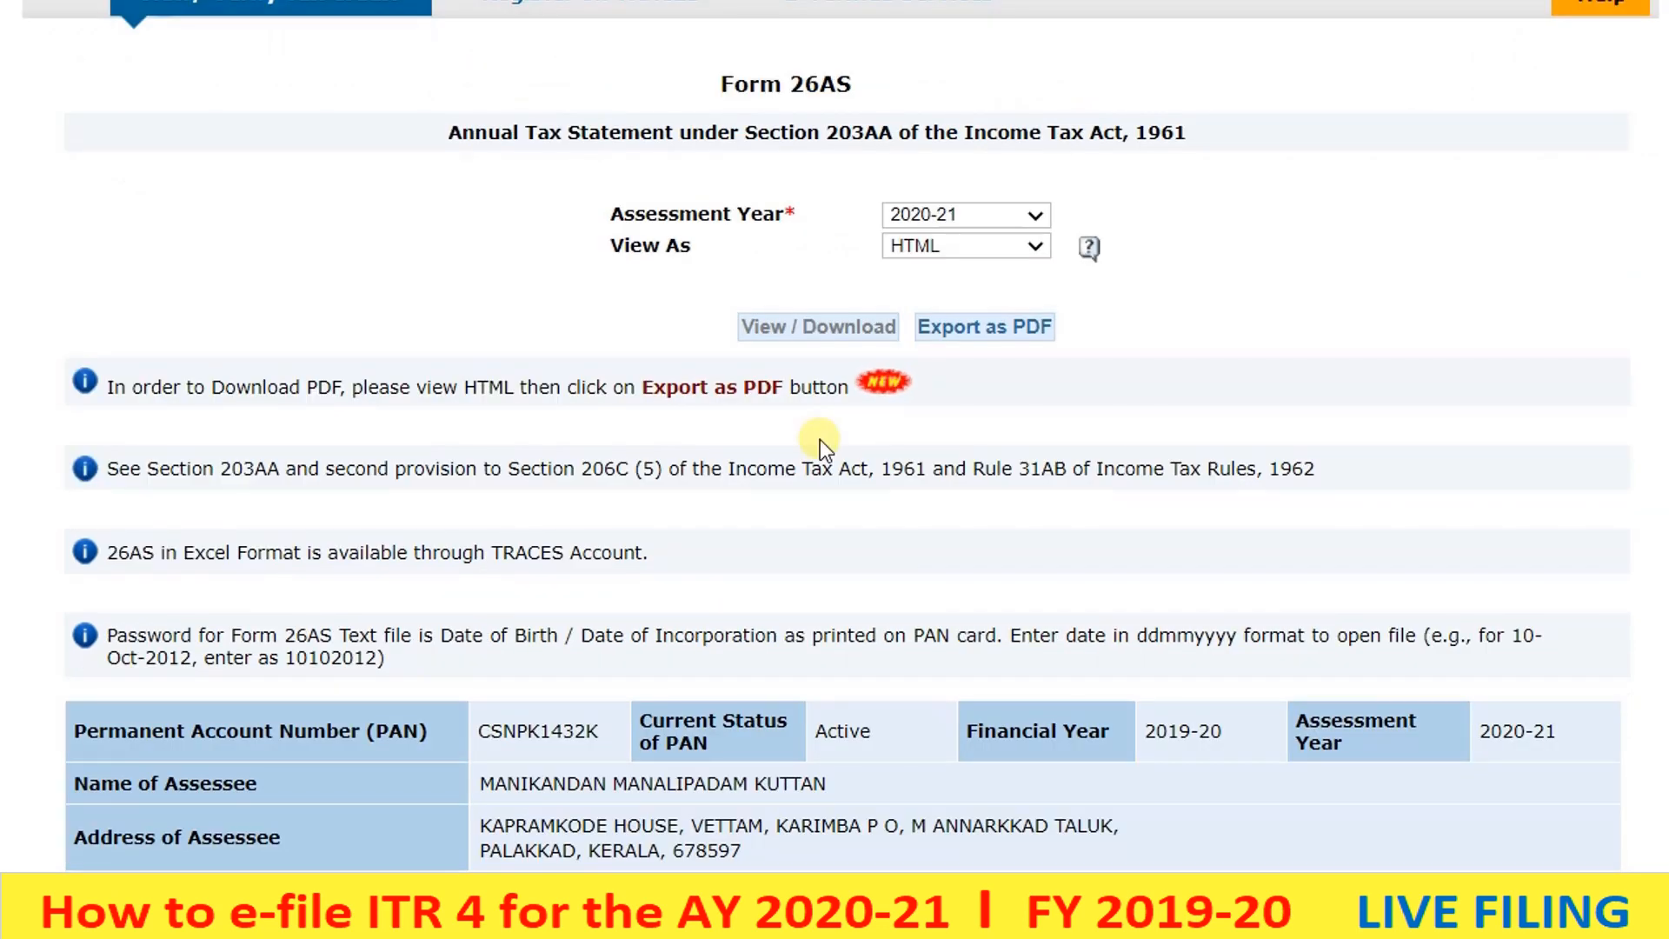
{"action": "scroll", "coordinate": [821, 440], "scroll_direction": "down", "scroll_amount": 4}
{"action": "scroll", "coordinate": [821, 440], "scroll_direction": "down", "scroll_amount": 5}
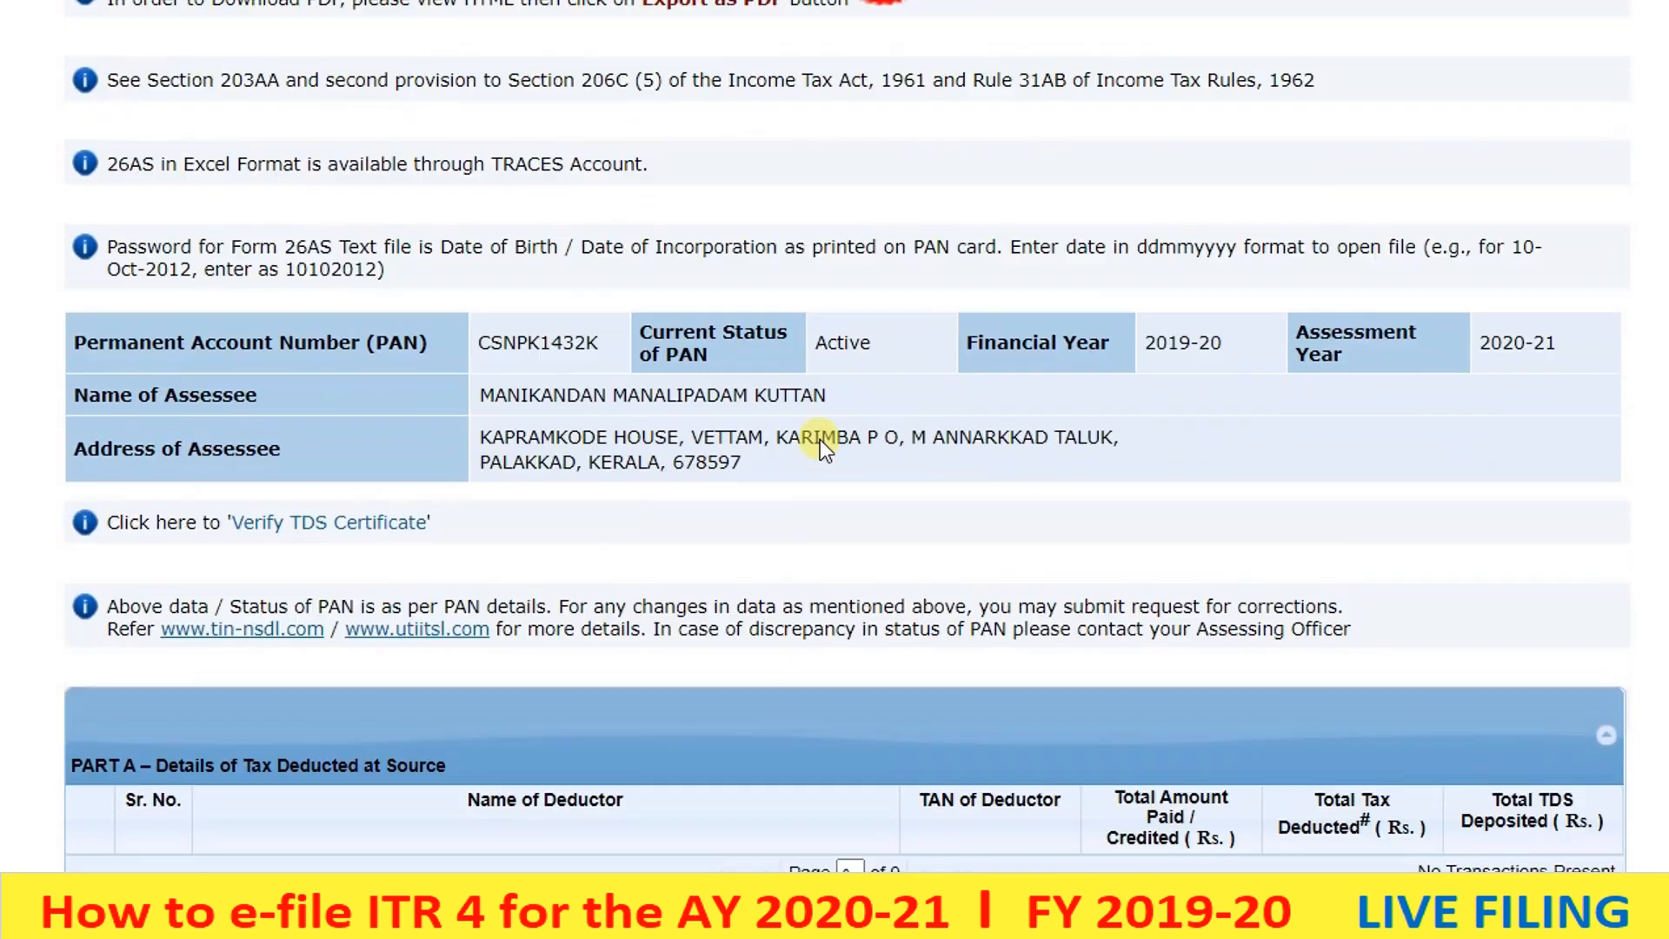
{"action": "scroll", "coordinate": [821, 440], "scroll_direction": "down", "scroll_amount": 5}
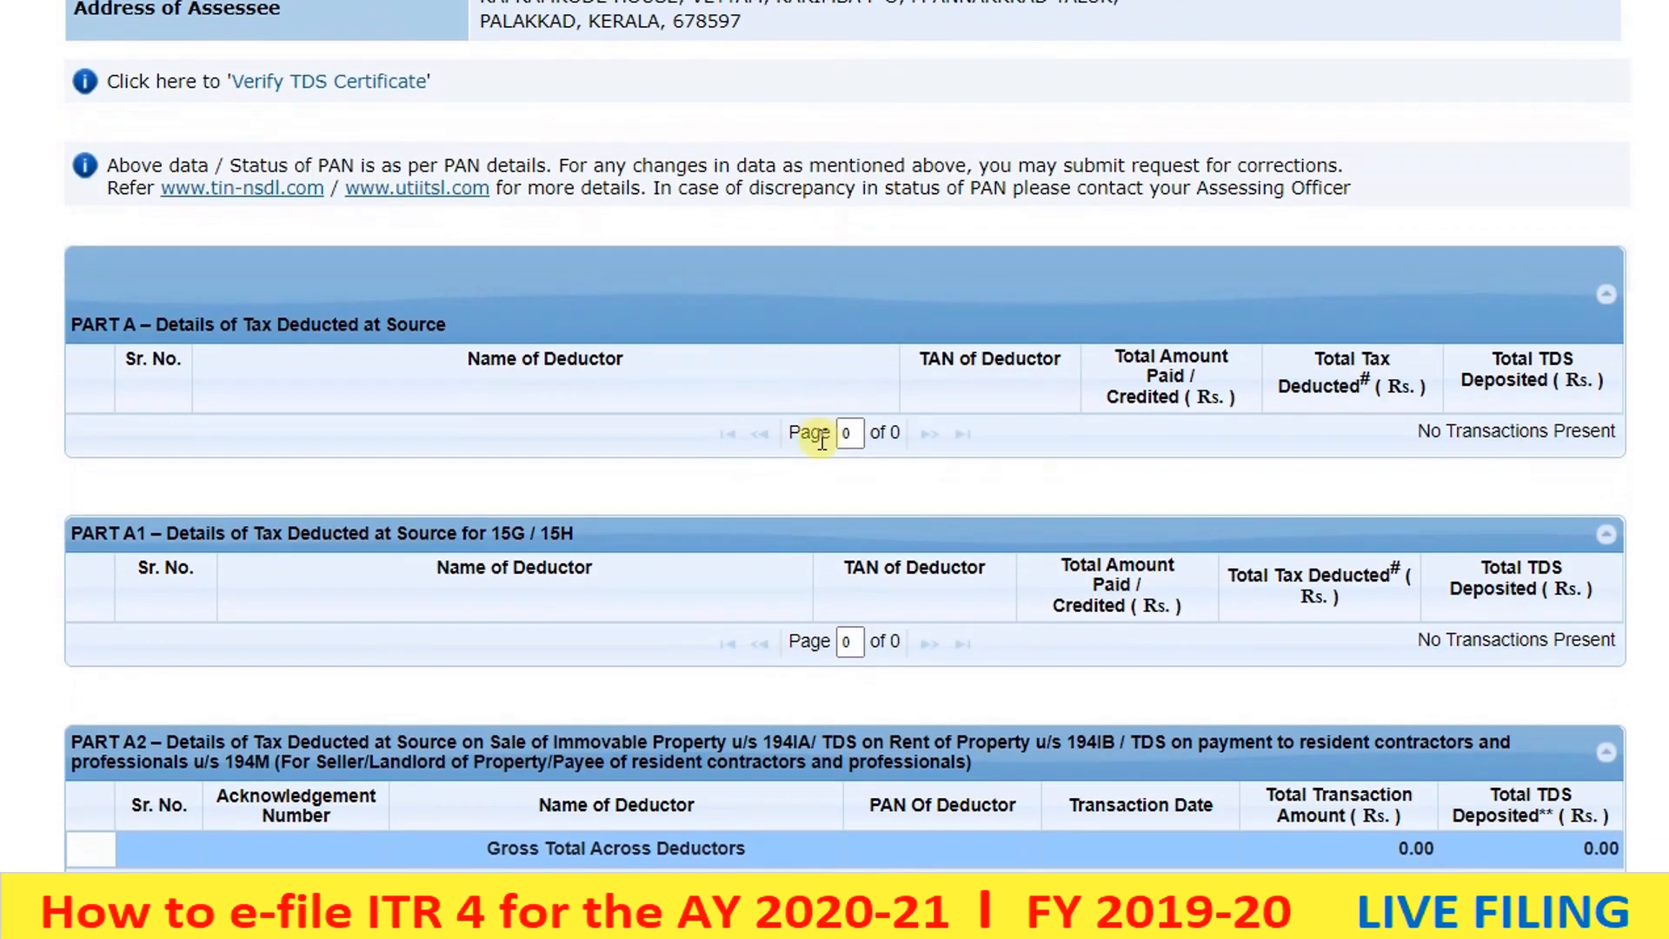
{"action": "scroll", "coordinate": [821, 440], "scroll_direction": "up", "scroll_amount": 6}
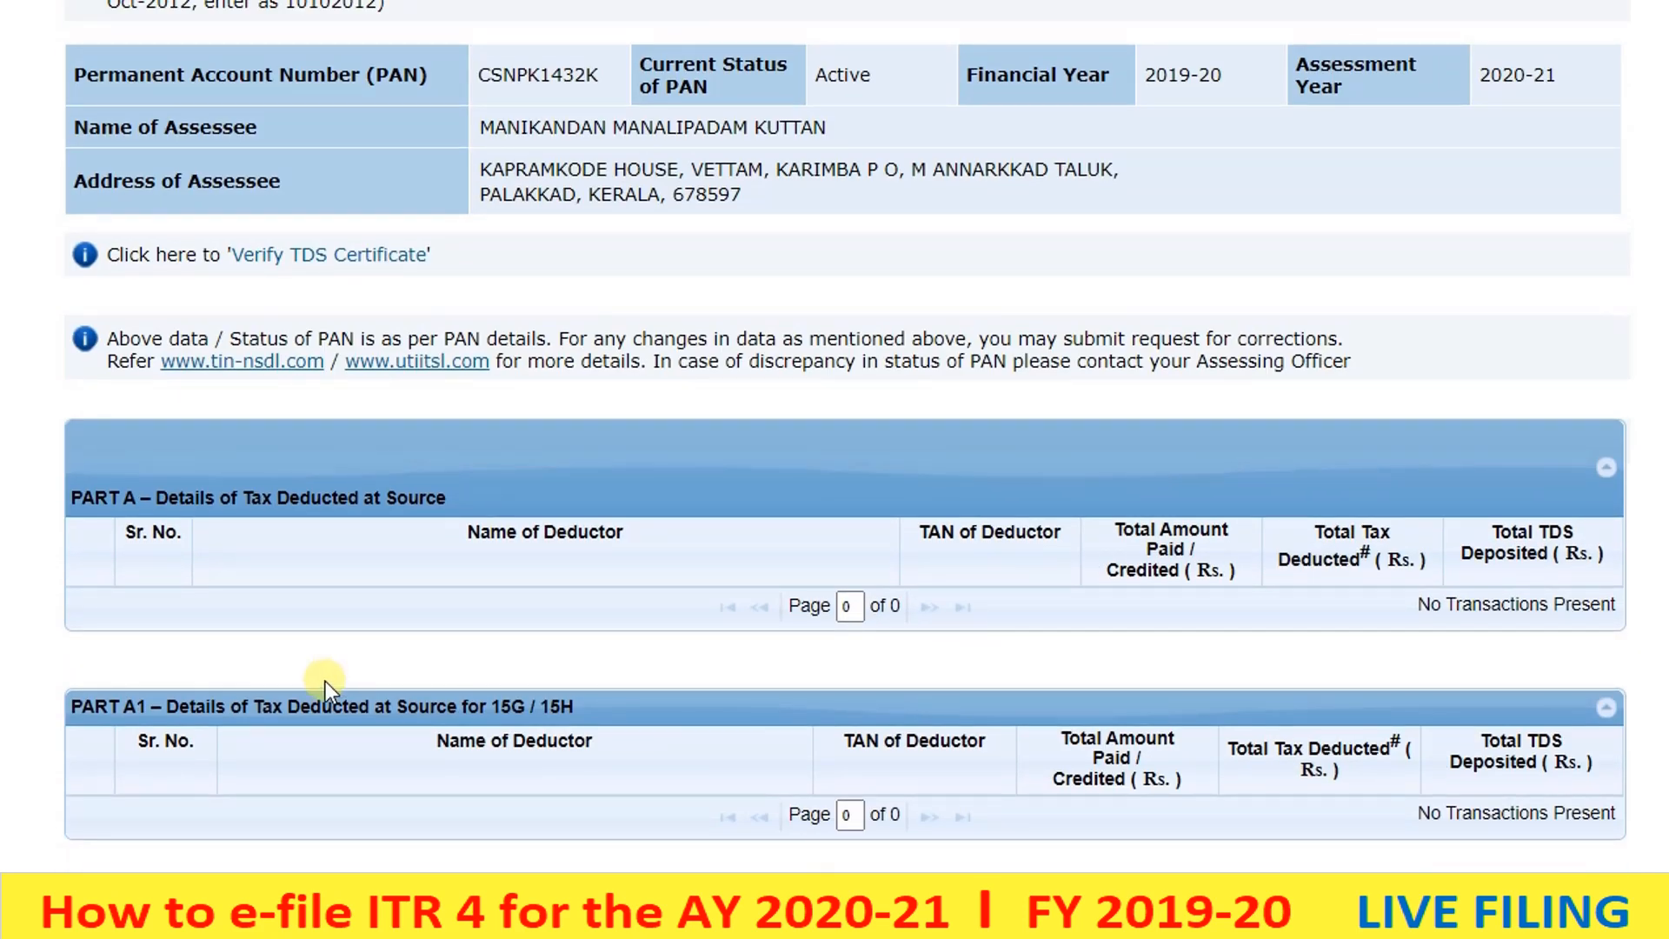
{"action": "scroll", "coordinate": [357, 583], "scroll_direction": "down", "scroll_amount": 2}
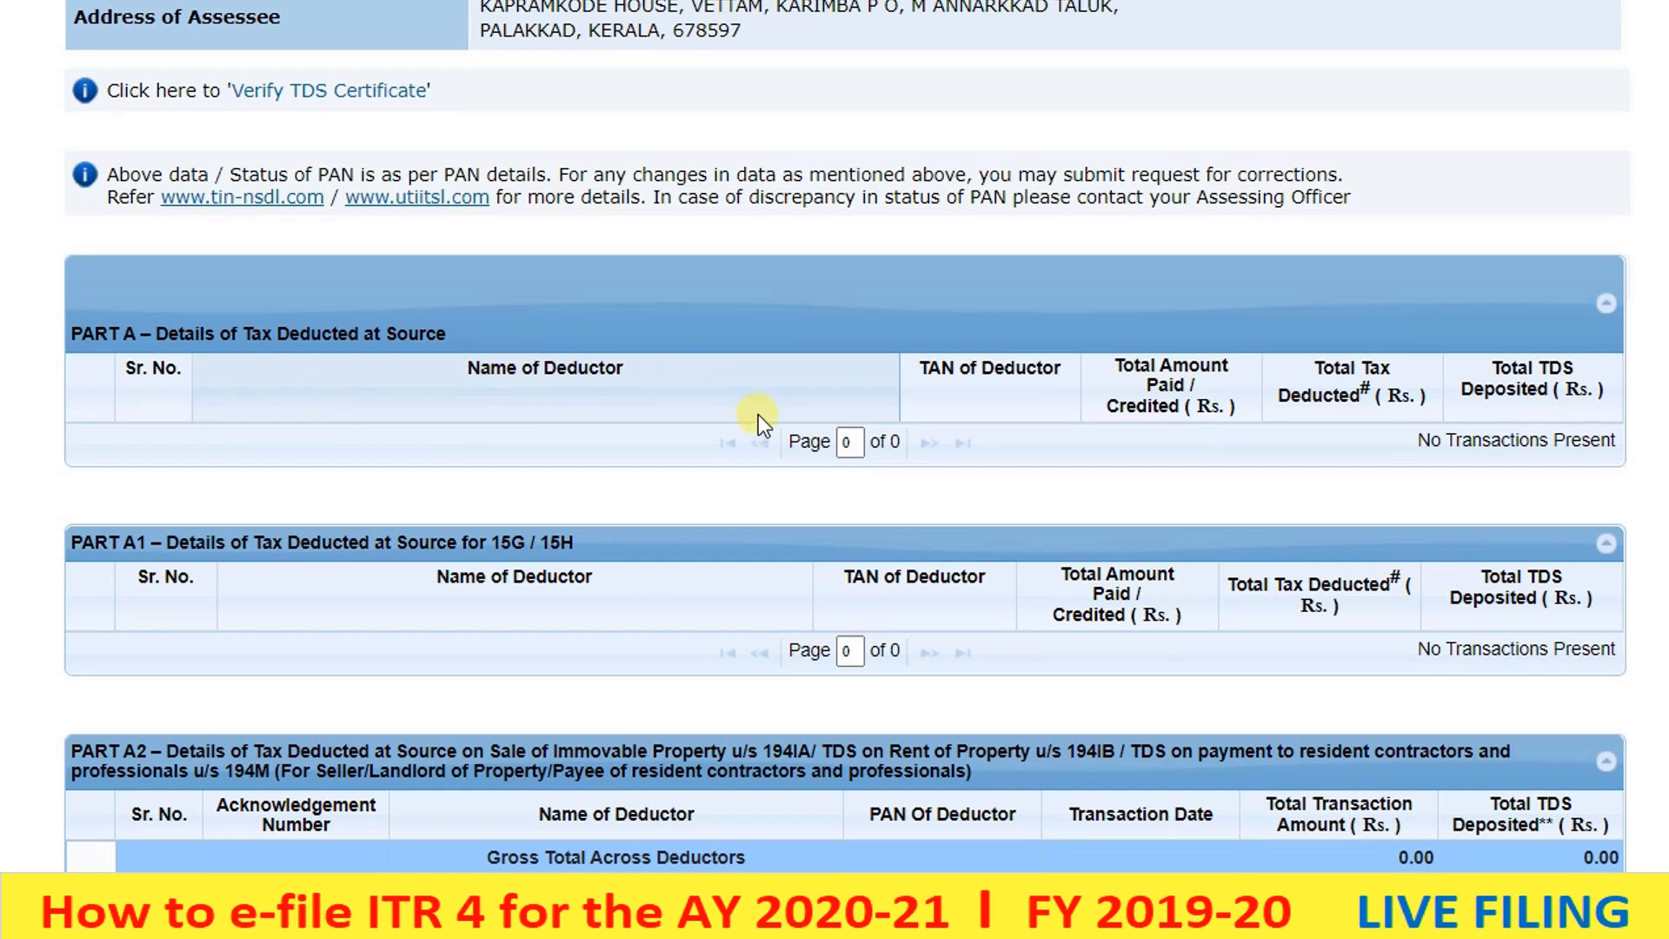
{"action": "scroll", "coordinate": [758, 415], "scroll_direction": "down", "scroll_amount": 3}
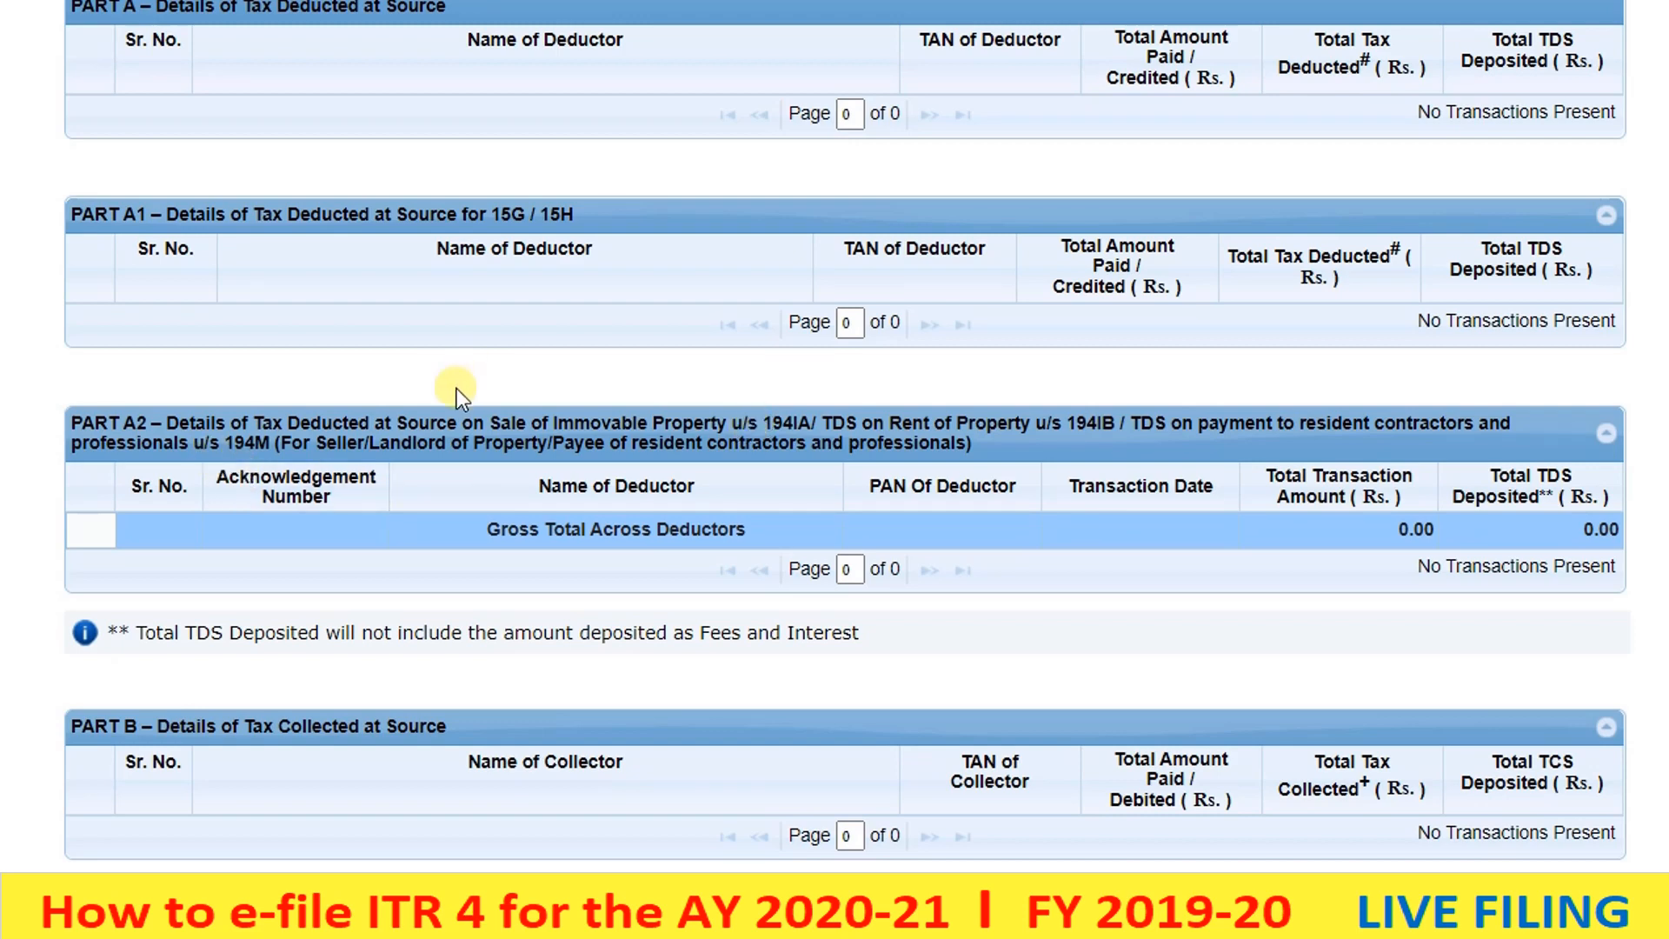
{"action": "scroll", "coordinate": [457, 388], "scroll_direction": "down", "scroll_amount": 3}
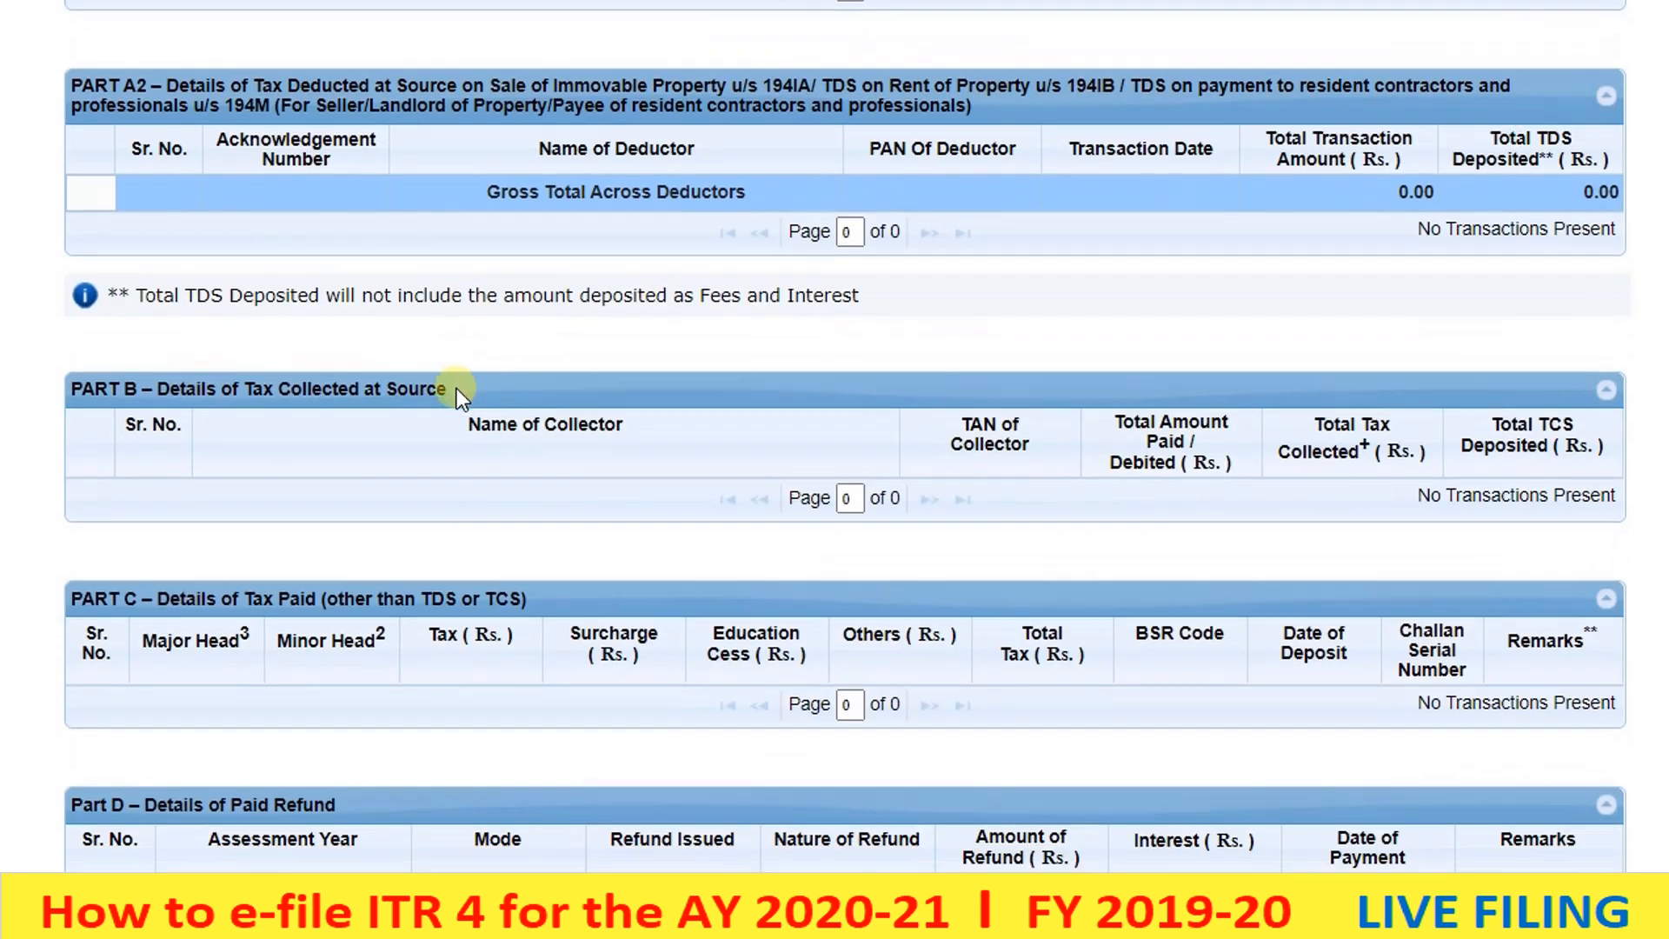
{"action": "scroll", "coordinate": [457, 389], "scroll_direction": "down", "scroll_amount": 3}
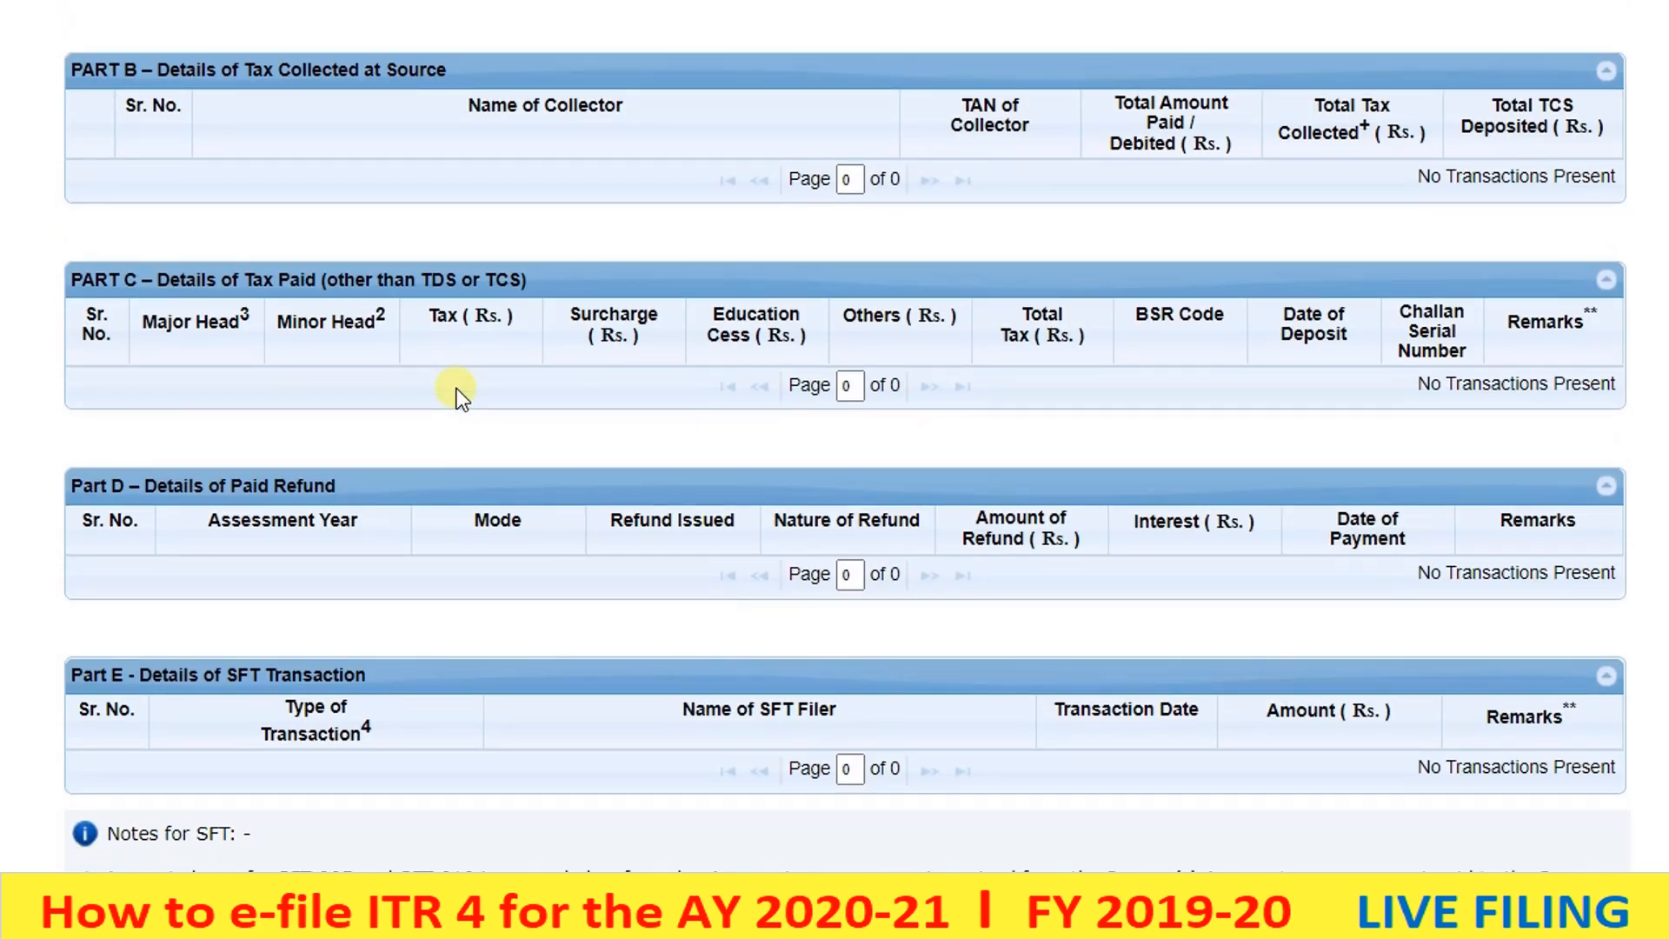
{"action": "scroll", "coordinate": [459, 391], "scroll_direction": "down", "scroll_amount": 7}
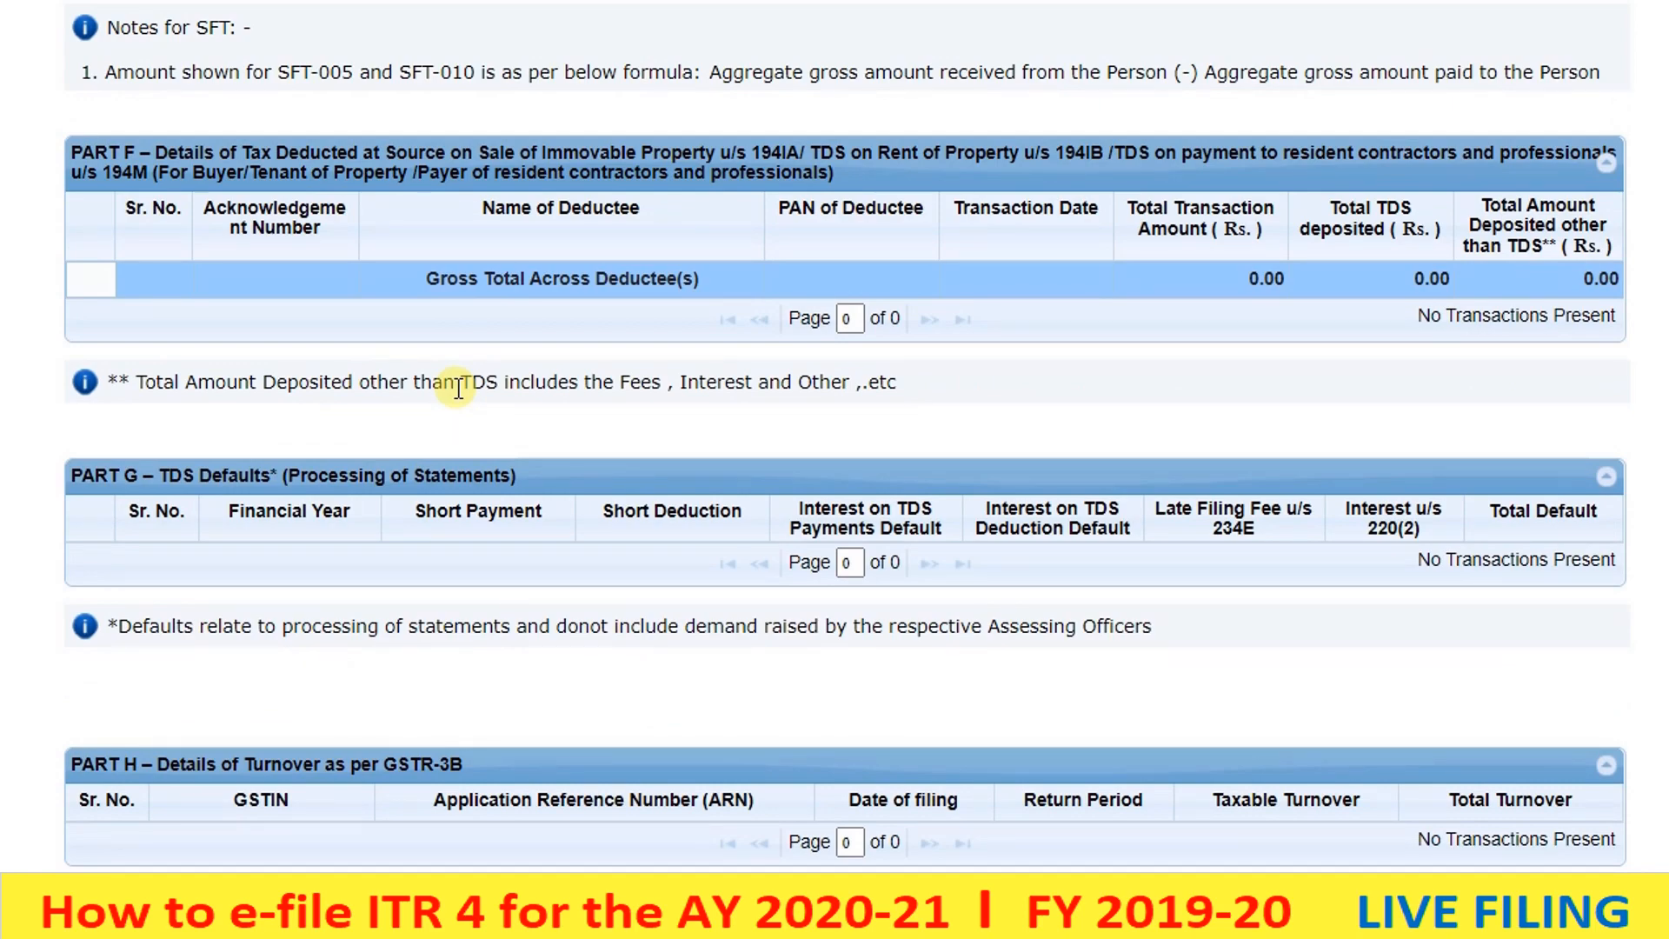
{"action": "scroll", "coordinate": [458, 389], "scroll_direction": "up", "scroll_amount": 15}
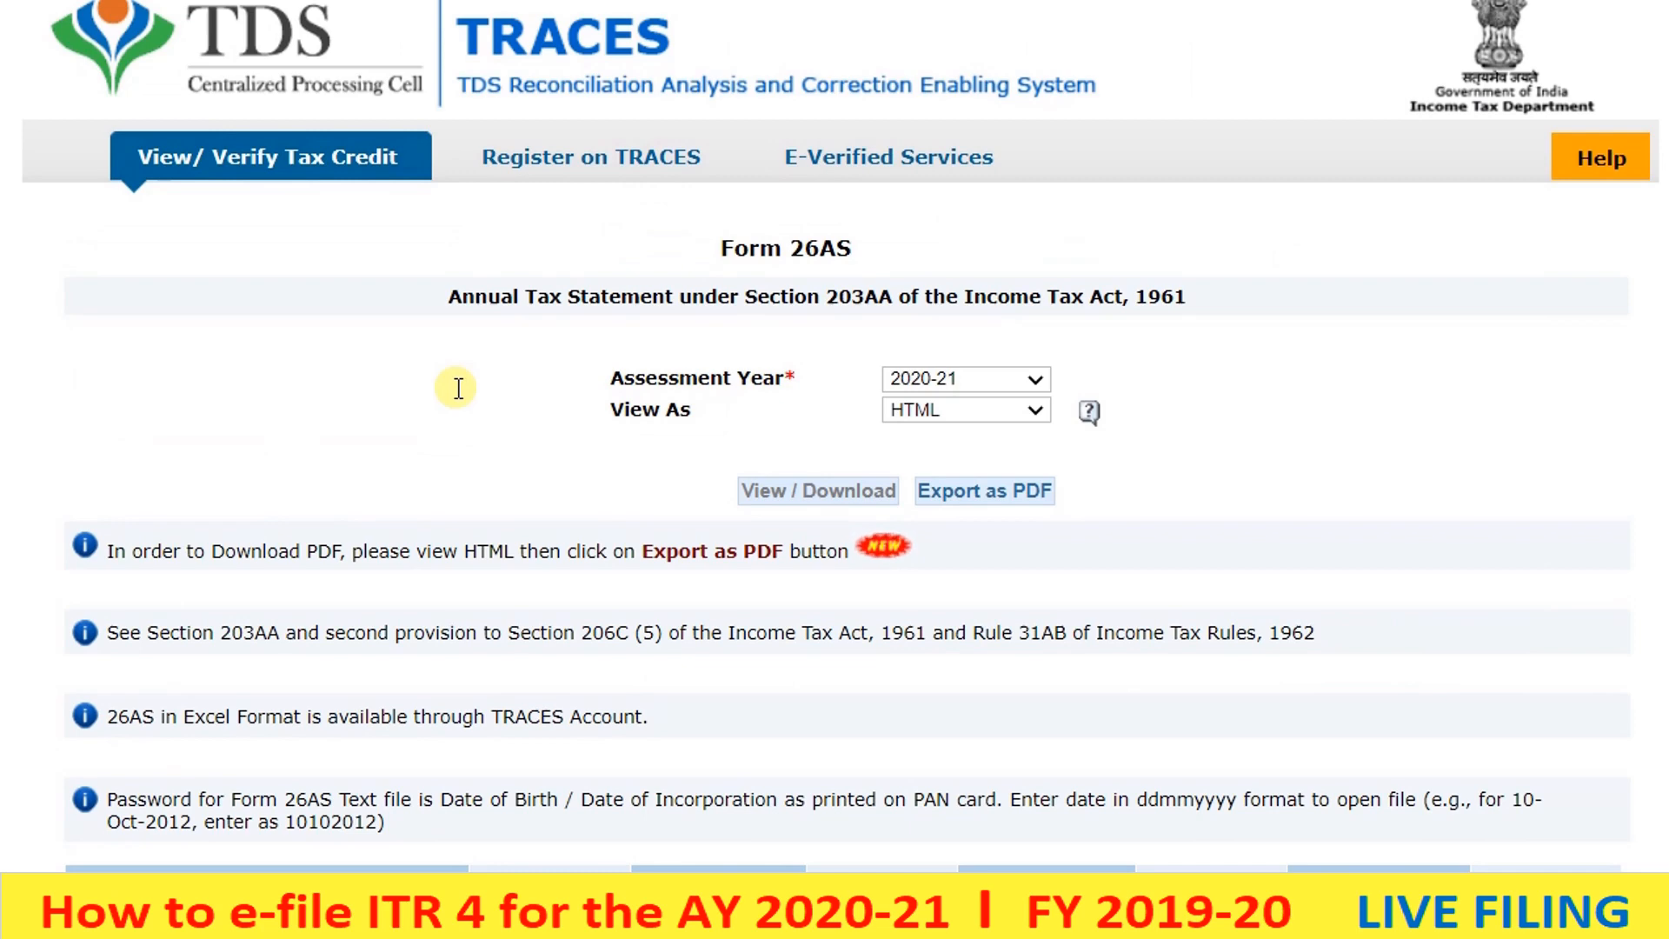
{"action": "scroll", "coordinate": [458, 388], "scroll_direction": "down", "scroll_amount": 3}
{"action": "scroll", "coordinate": [455, 391], "scroll_direction": "up", "scroll_amount": 1}
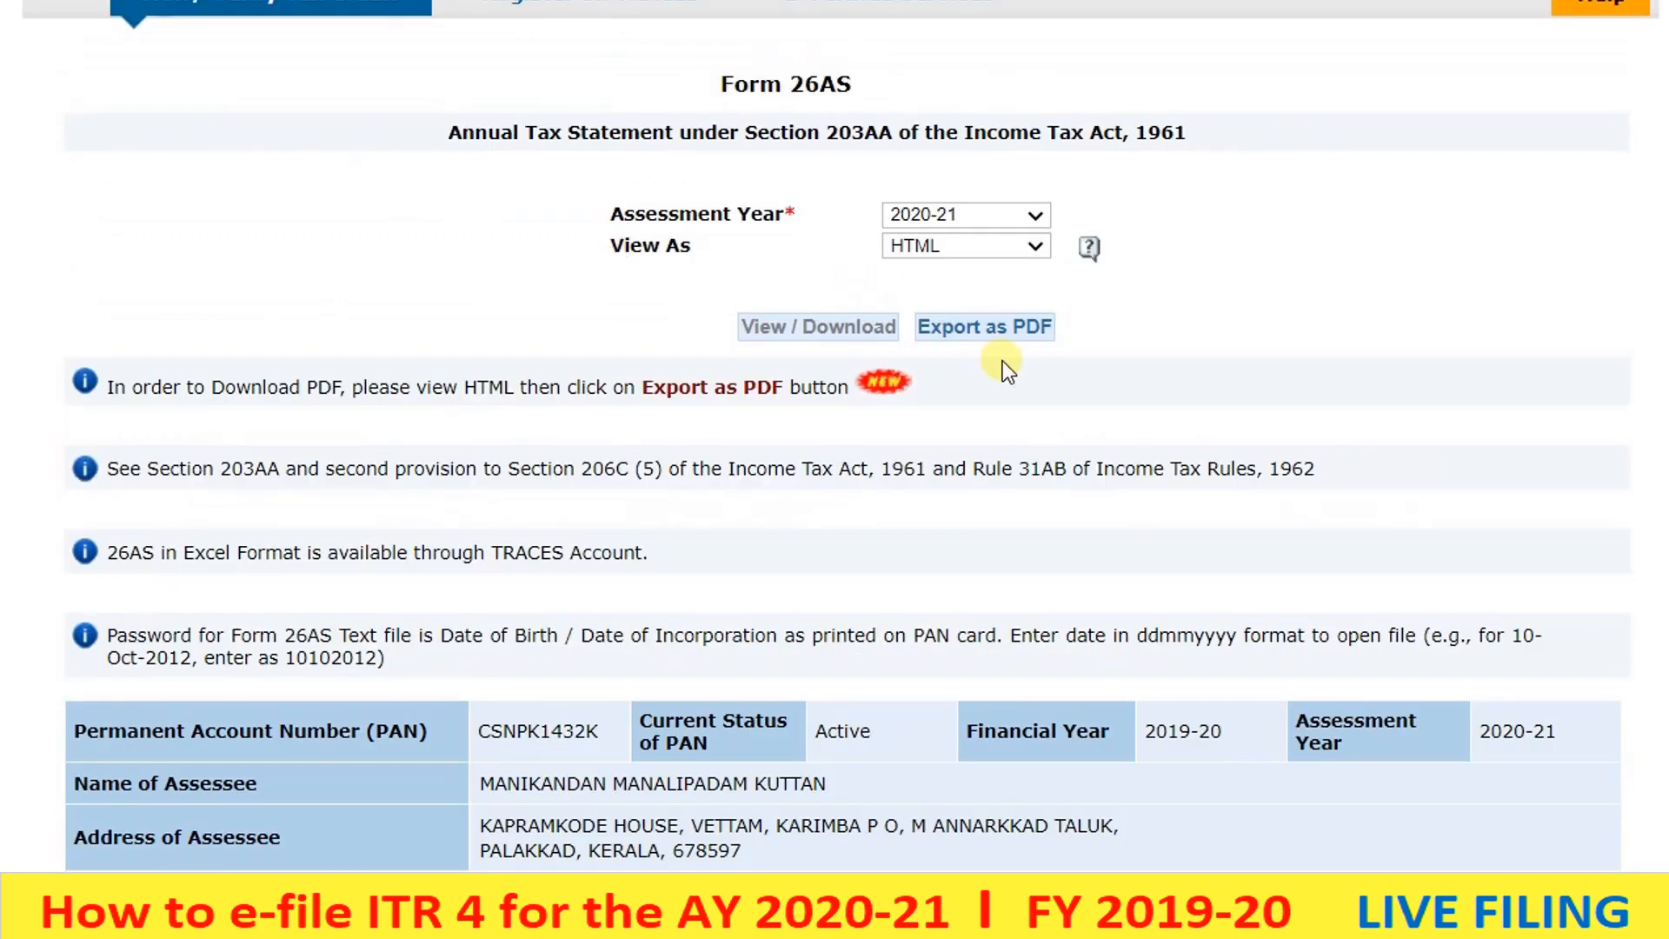
- Export Form 26AS as a PDF, open it, and close the TRACES tab
{"action": "left_click", "coordinate": [988, 333]}
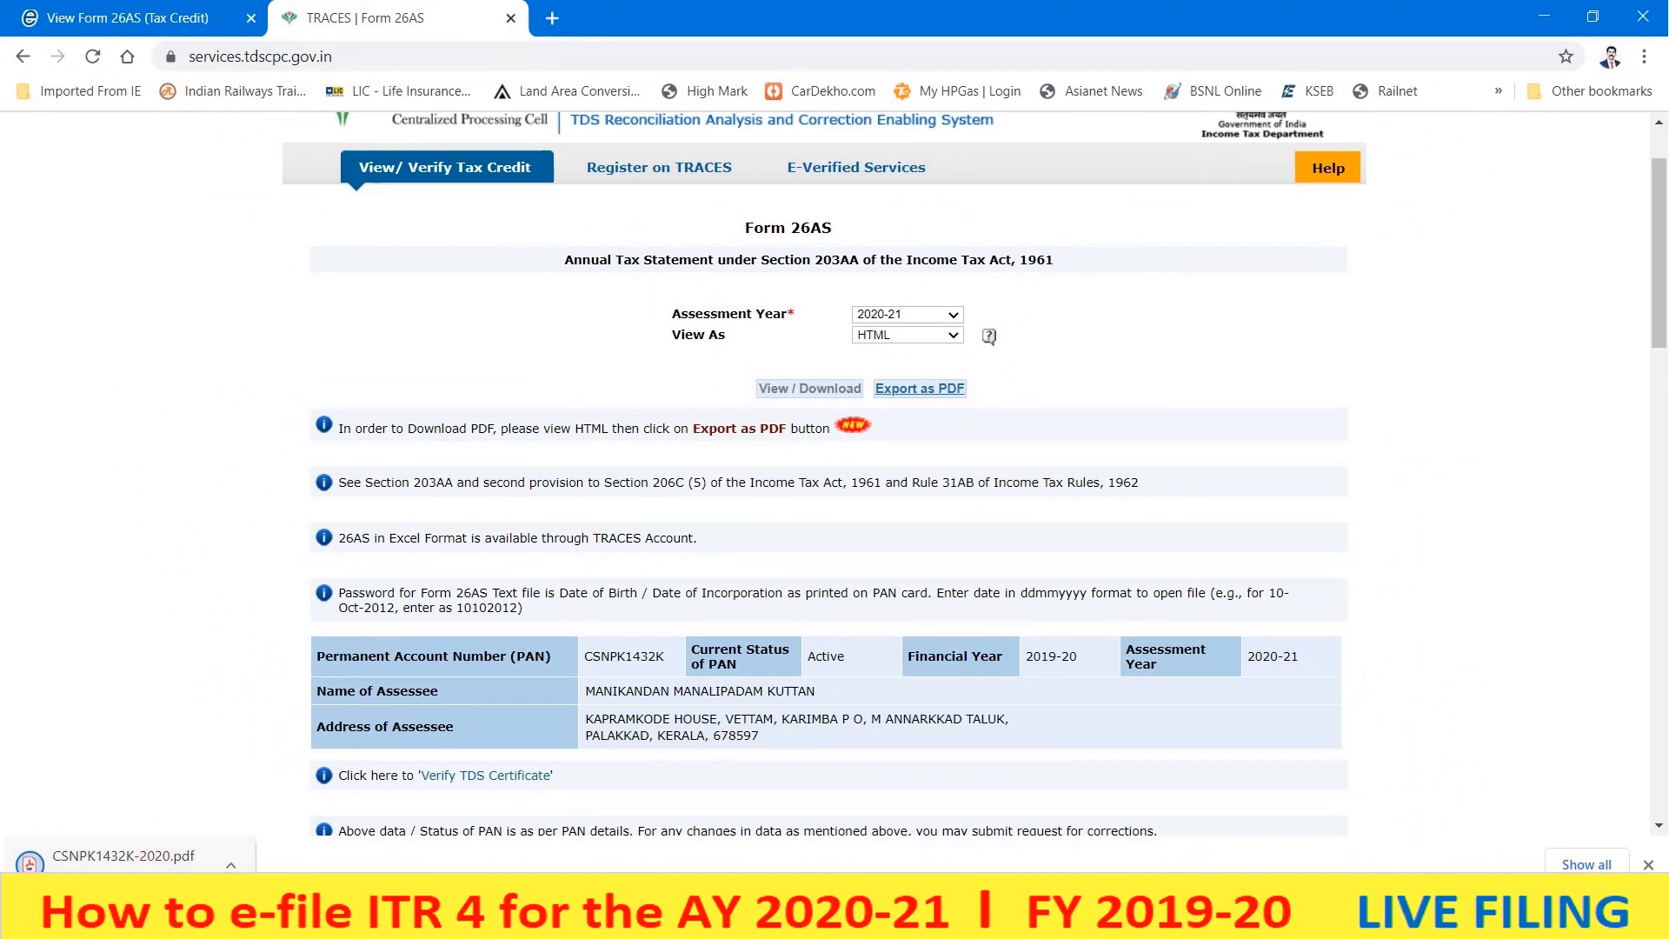
{"action": "left_click", "coordinate": [126, 856]}
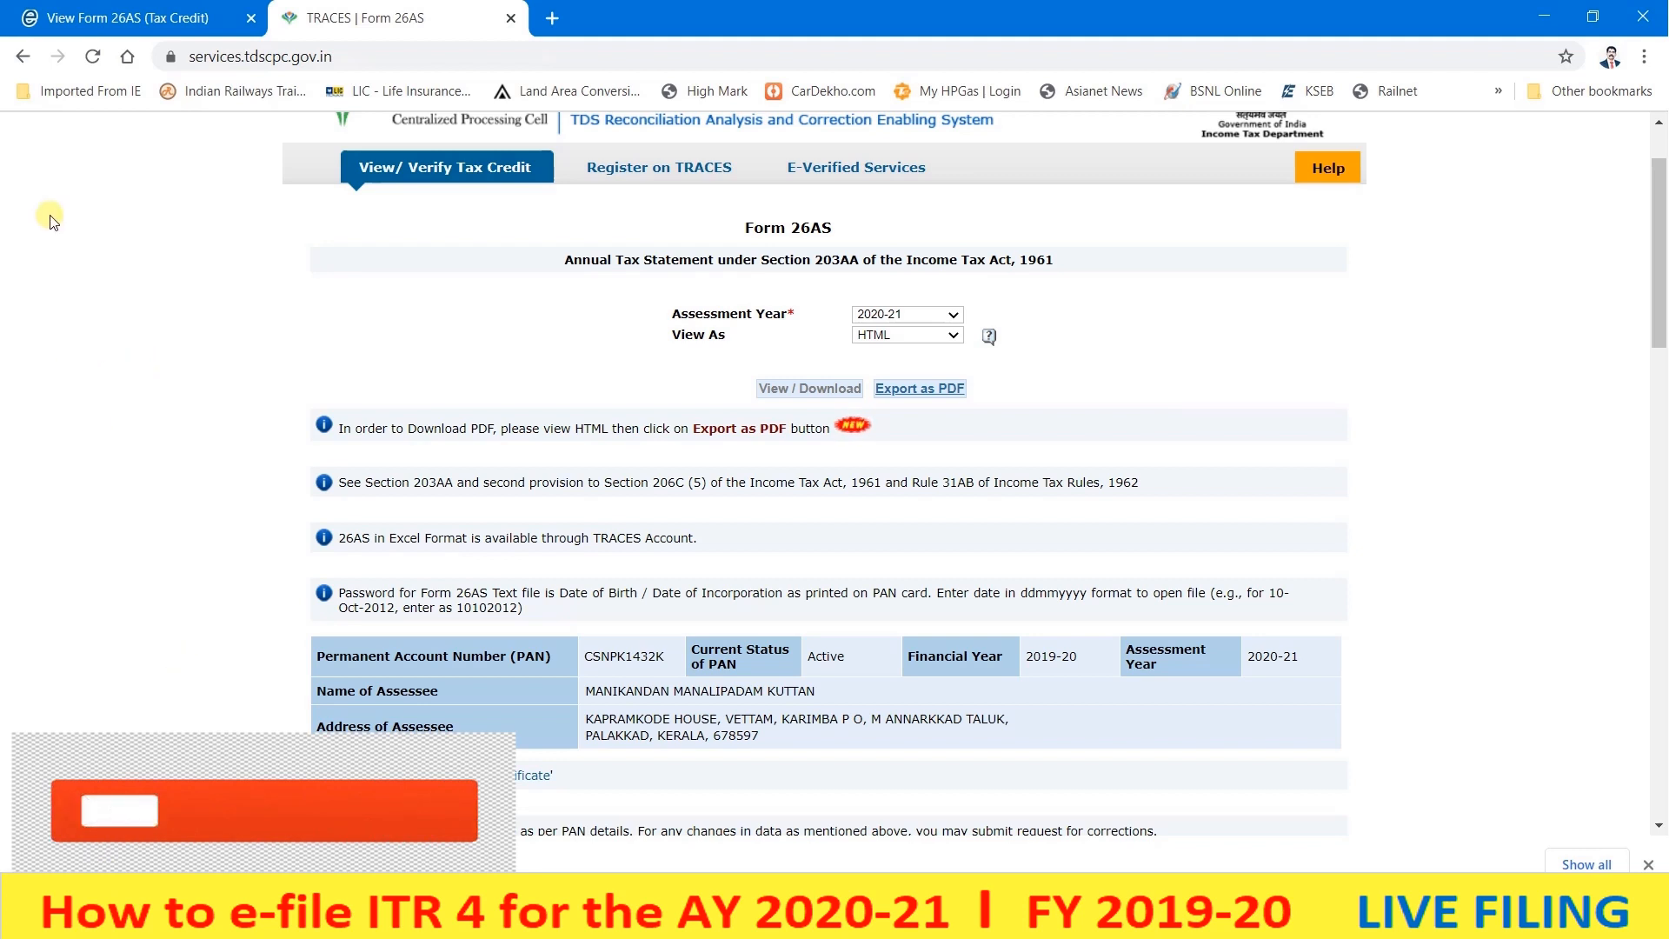
{"action": "left_click", "coordinate": [511, 17]}
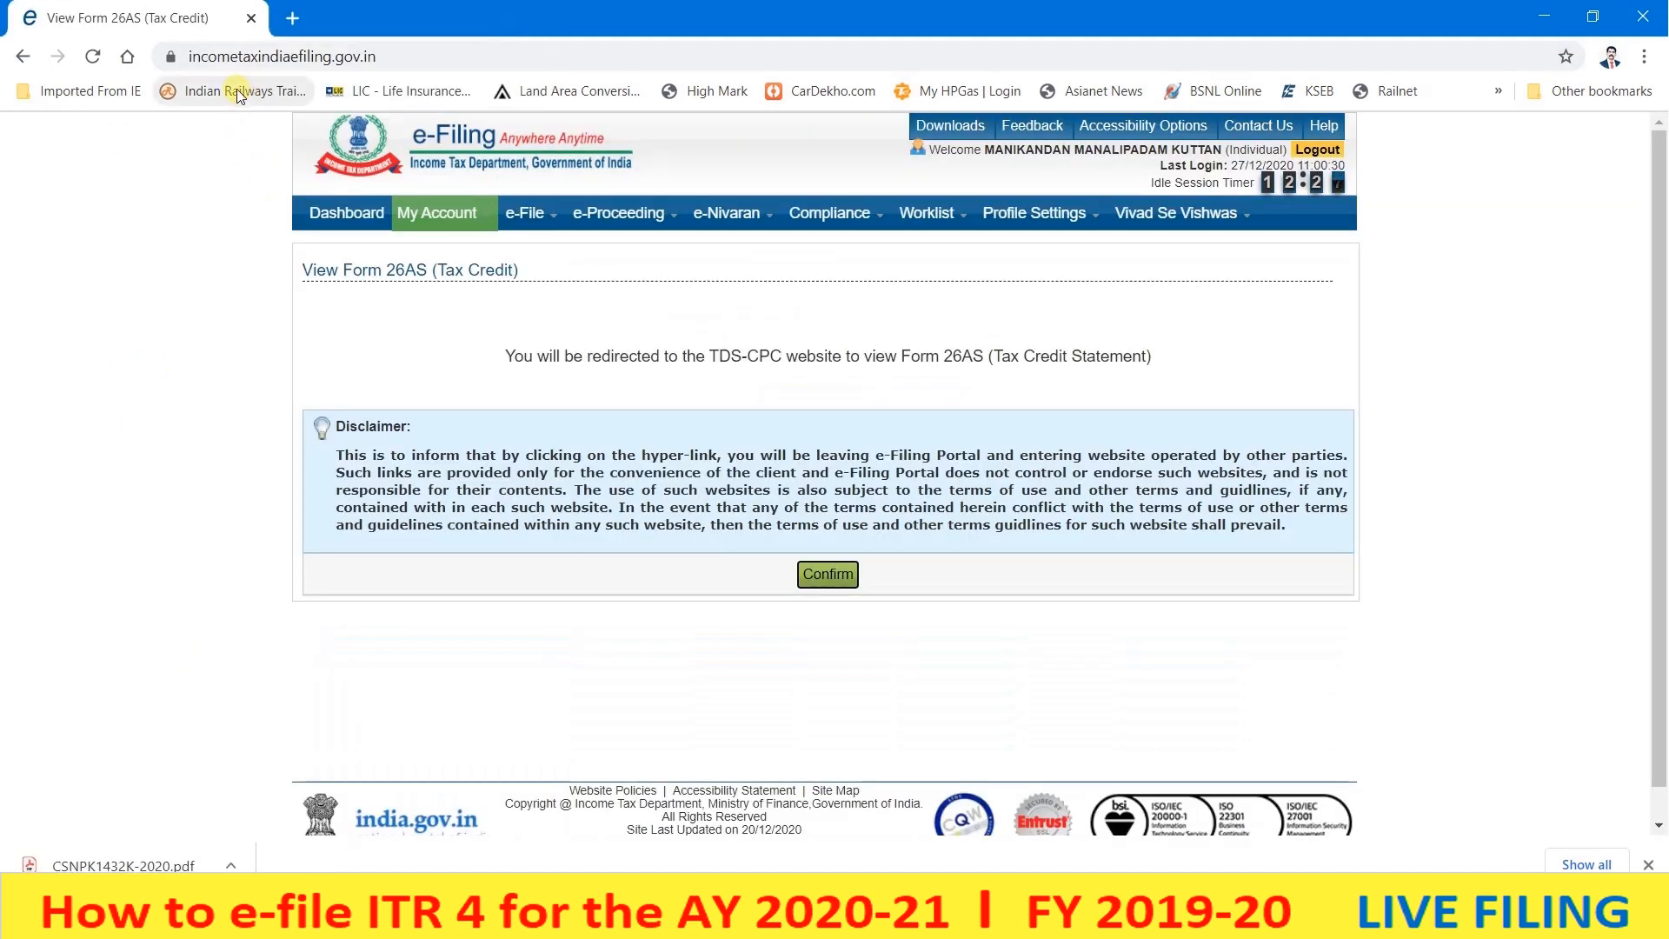
- Open the e-File > Income Tax Return page
{"action": "mouse_move", "coordinate": [428, 217]}
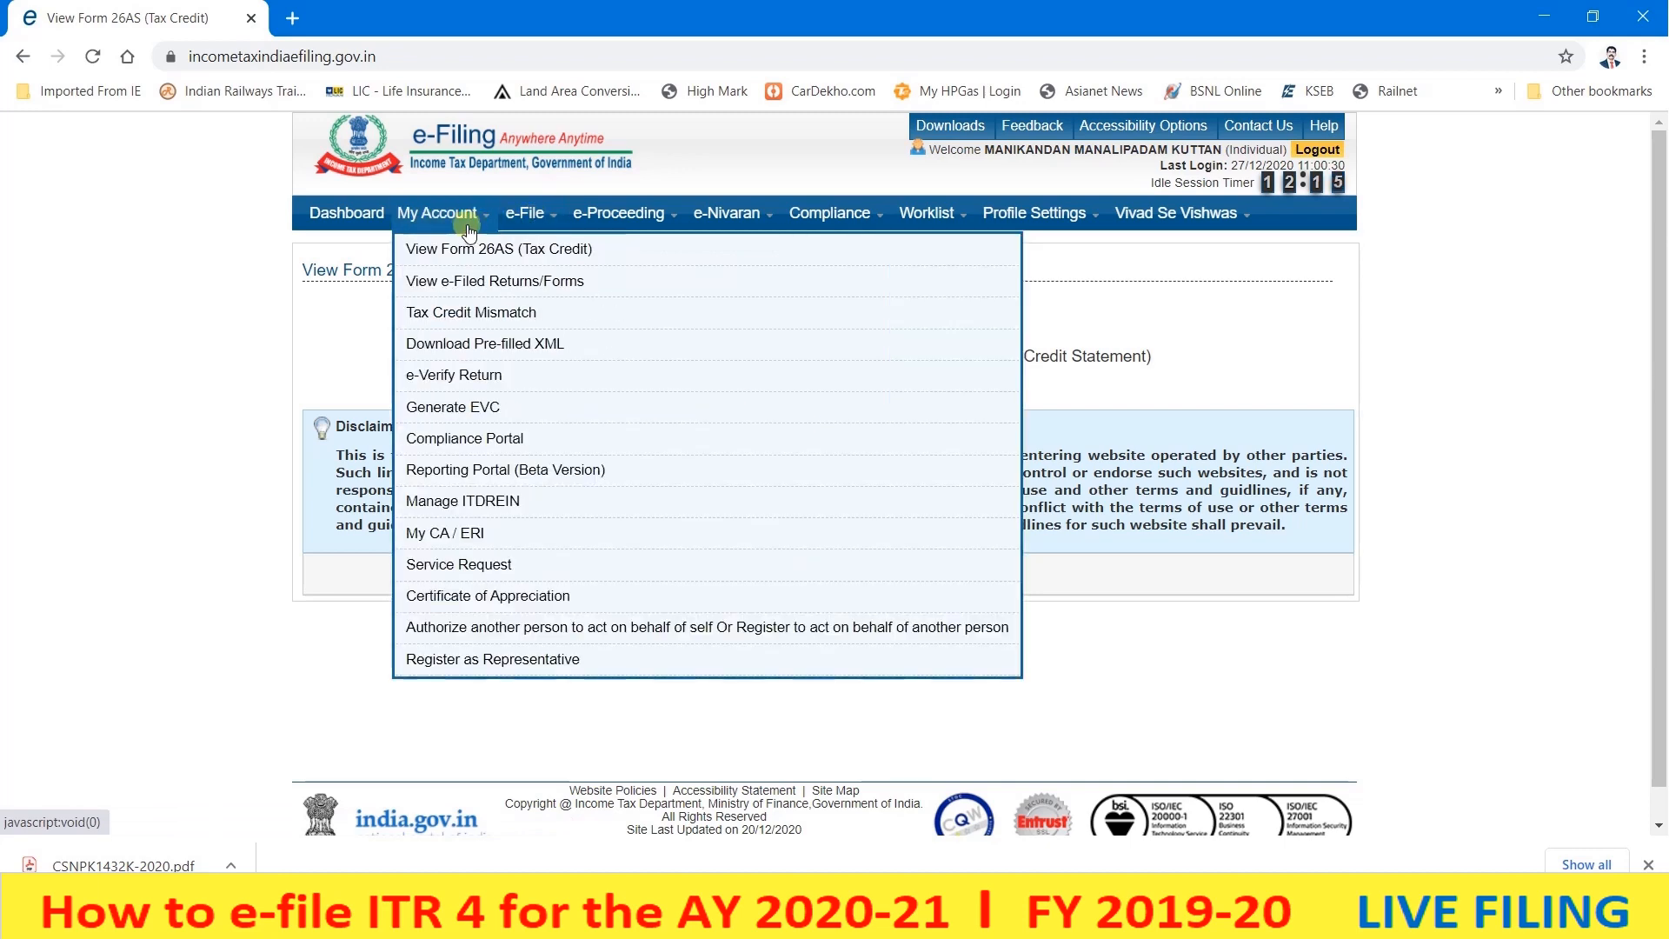
{"action": "mouse_move", "coordinate": [519, 228]}
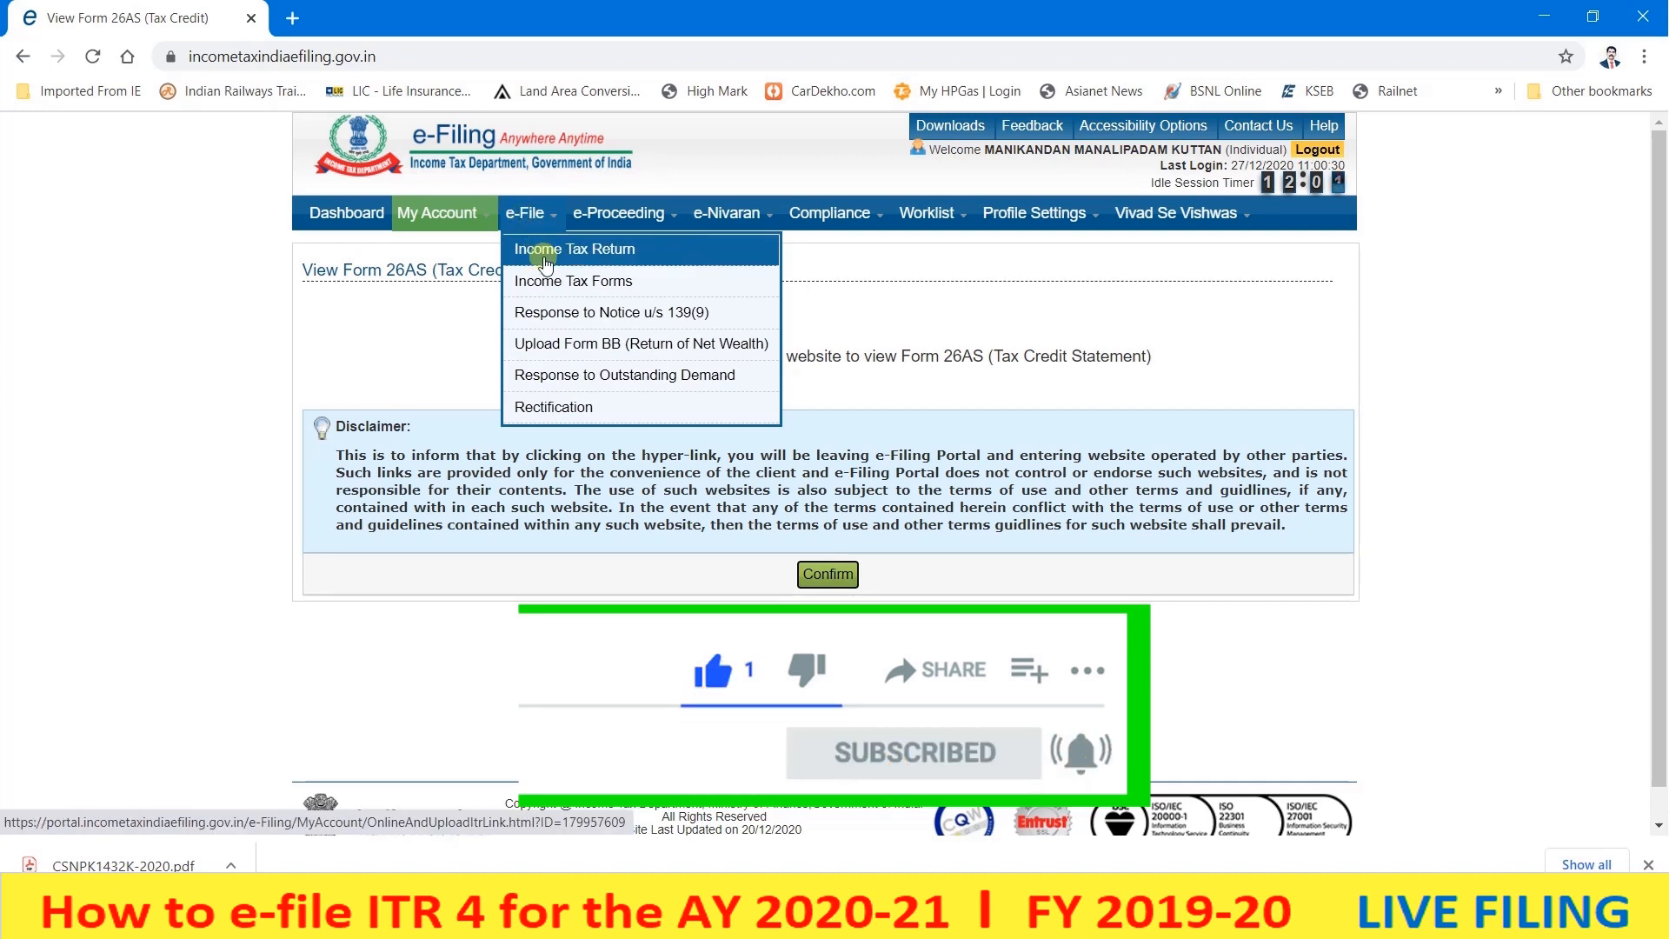
{"action": "left_click", "coordinate": [547, 252]}
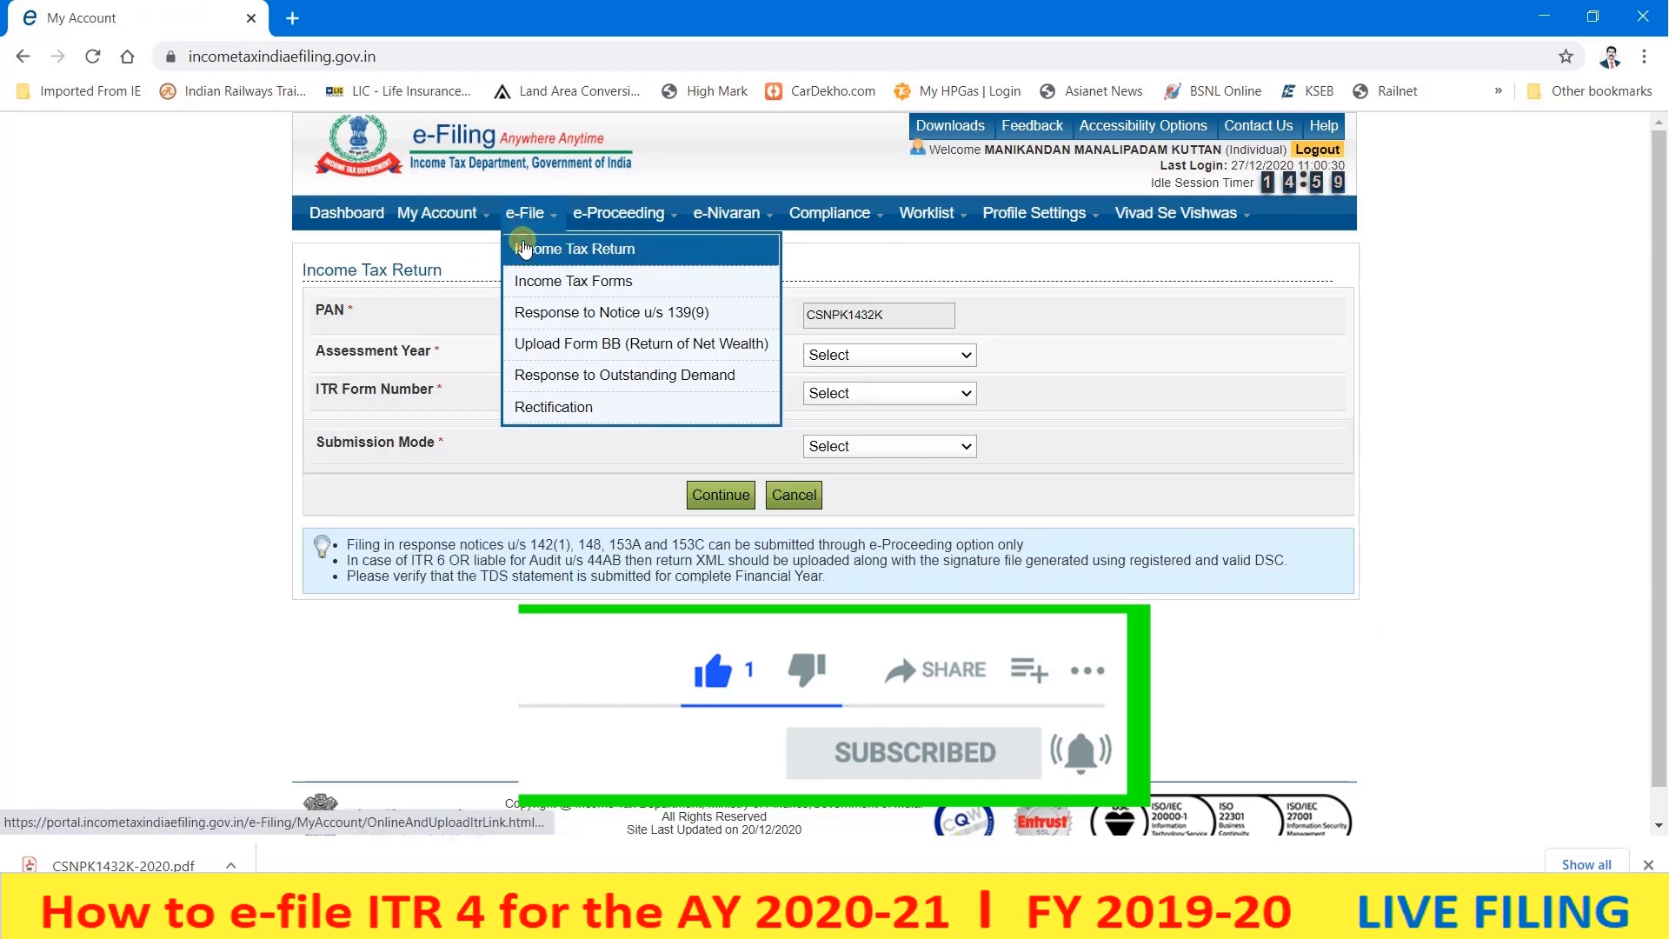
{"action": "left_click", "coordinate": [524, 249]}
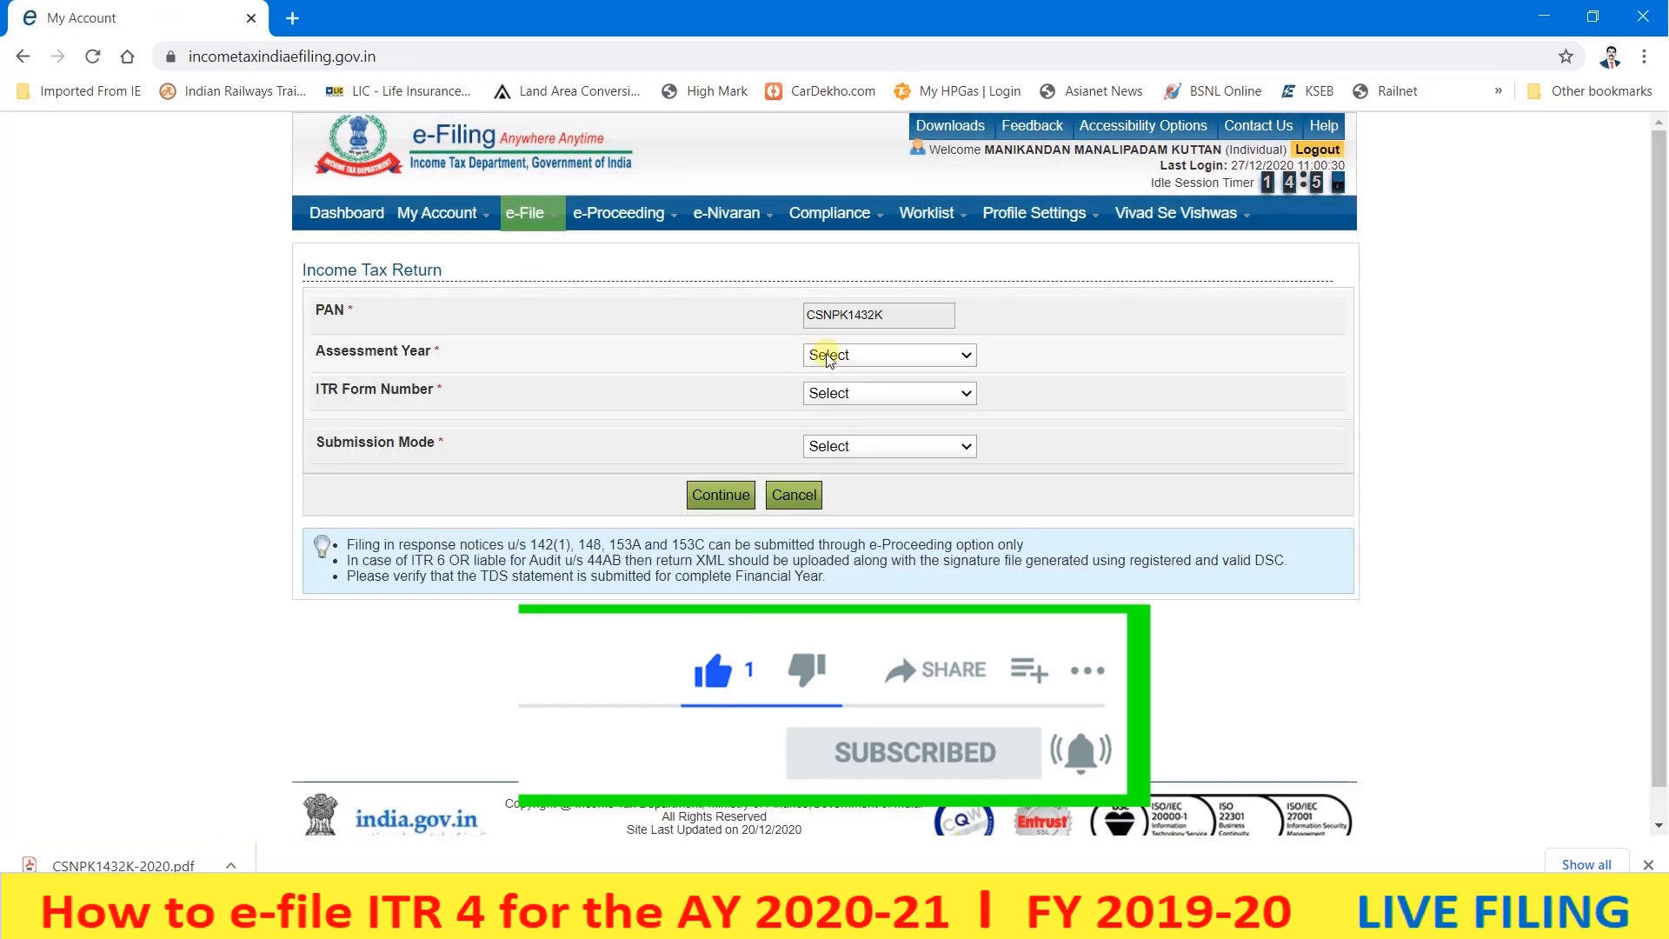
- Choose AY 2020-21, ITR-4, Original/Revised Return, and Prepare and Submit Online
{"action": "left_click", "coordinate": [826, 355]}
{"action": "left_click", "coordinate": [838, 382]}
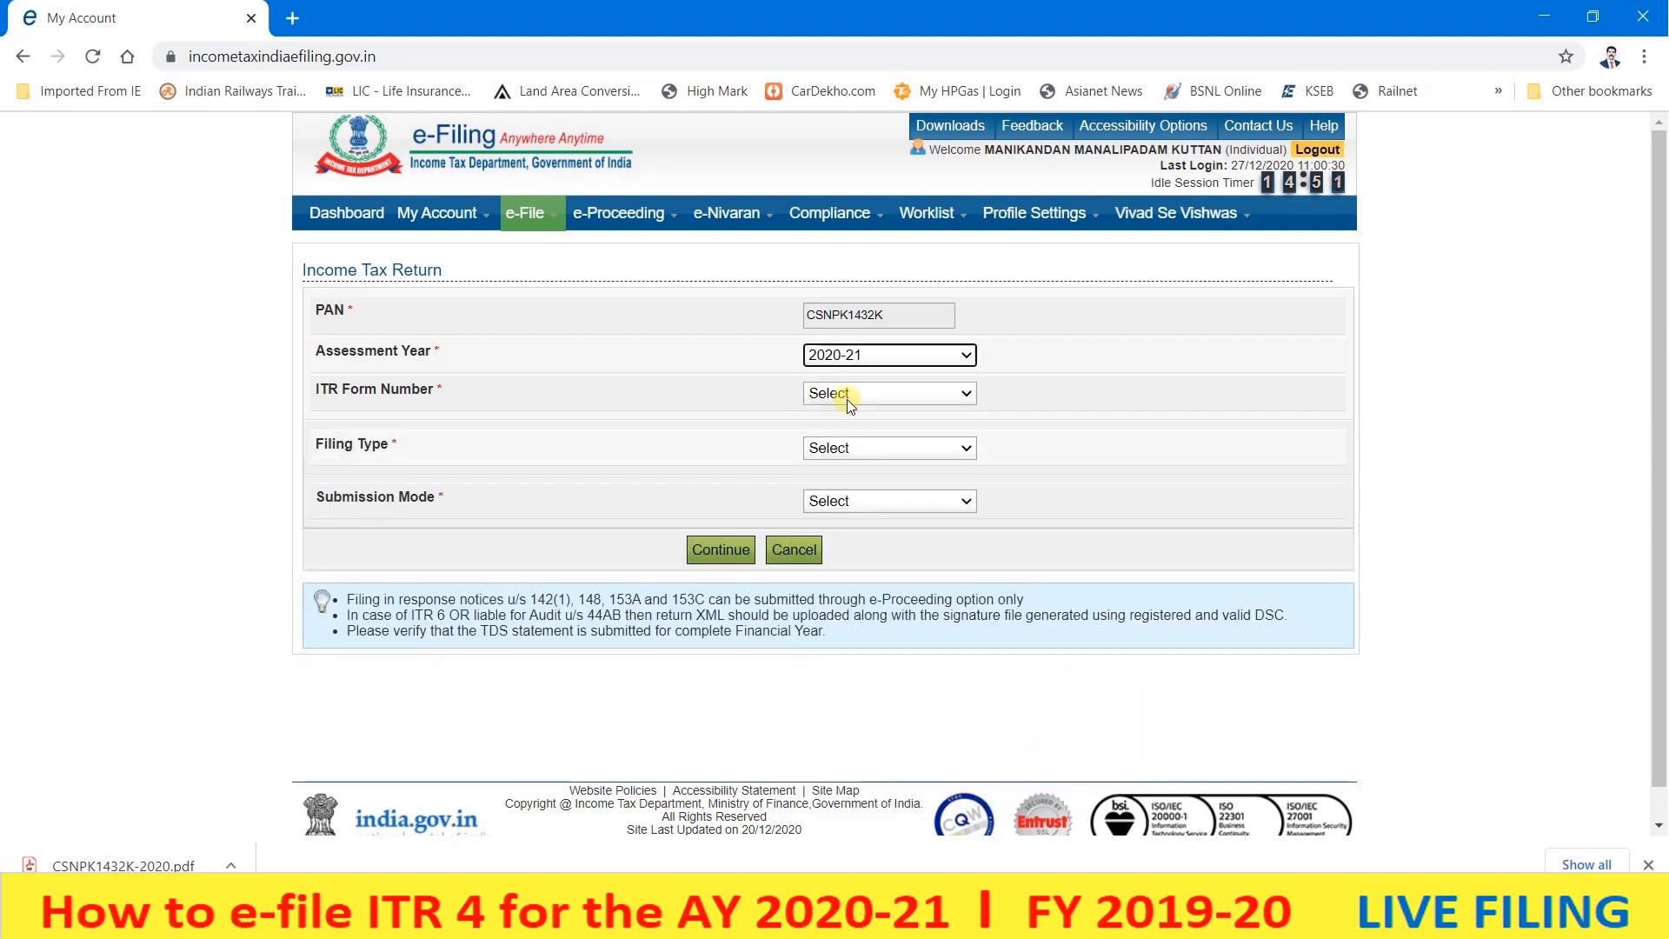
{"action": "left_click", "coordinate": [849, 399]}
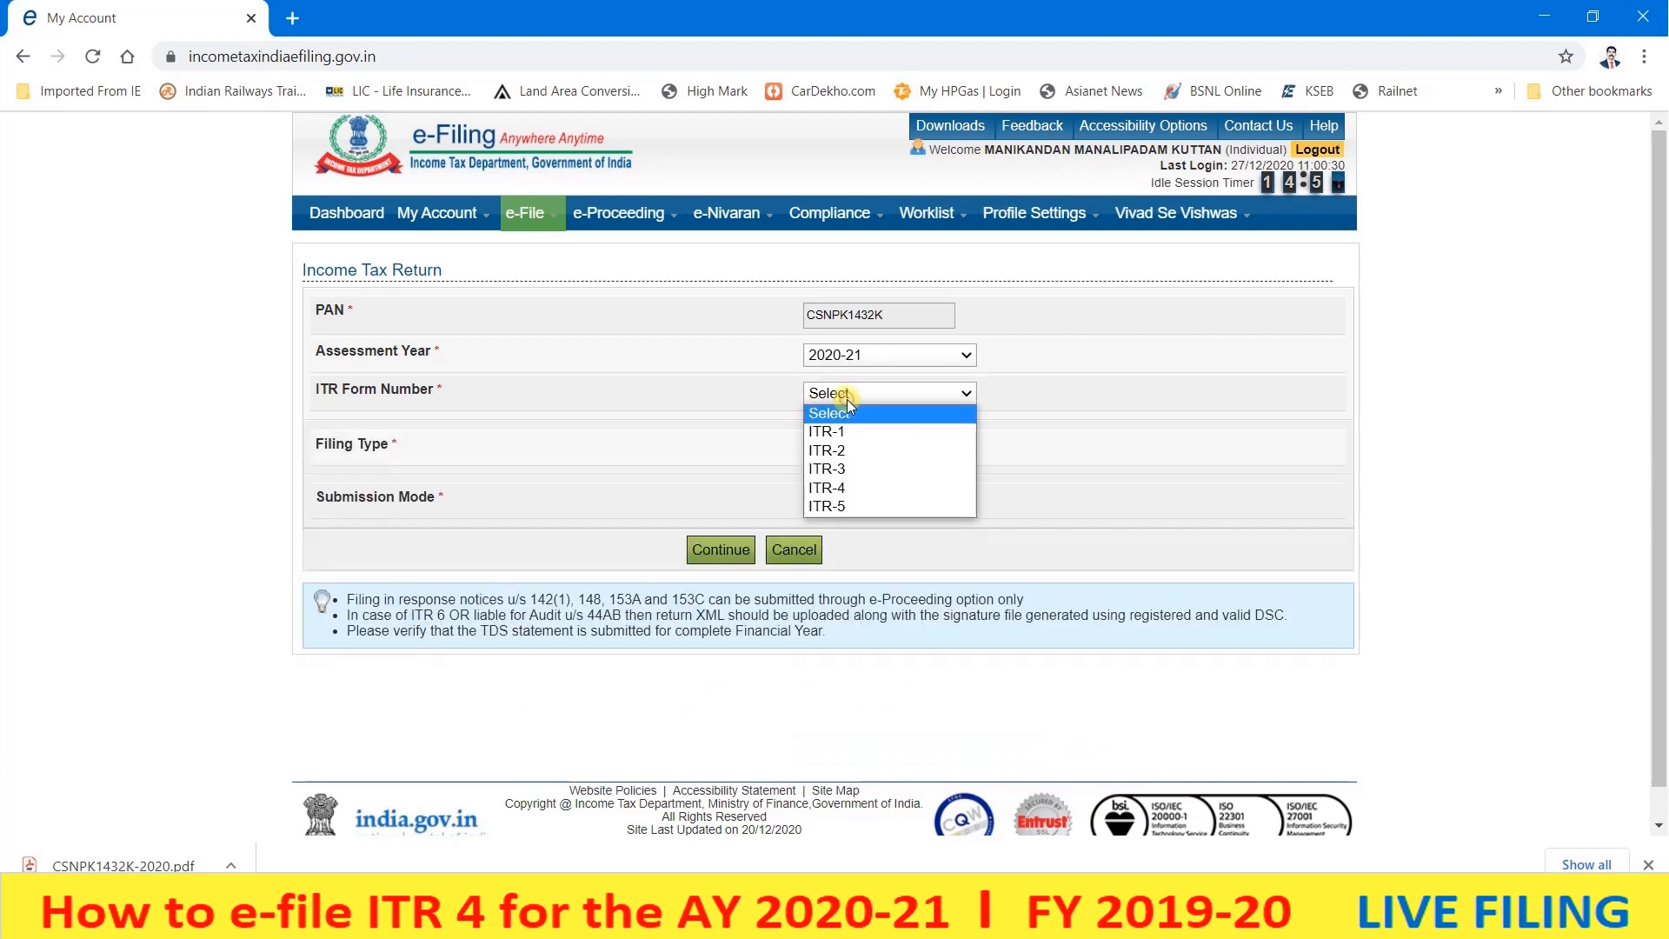
{"action": "left_click", "coordinate": [857, 489]}
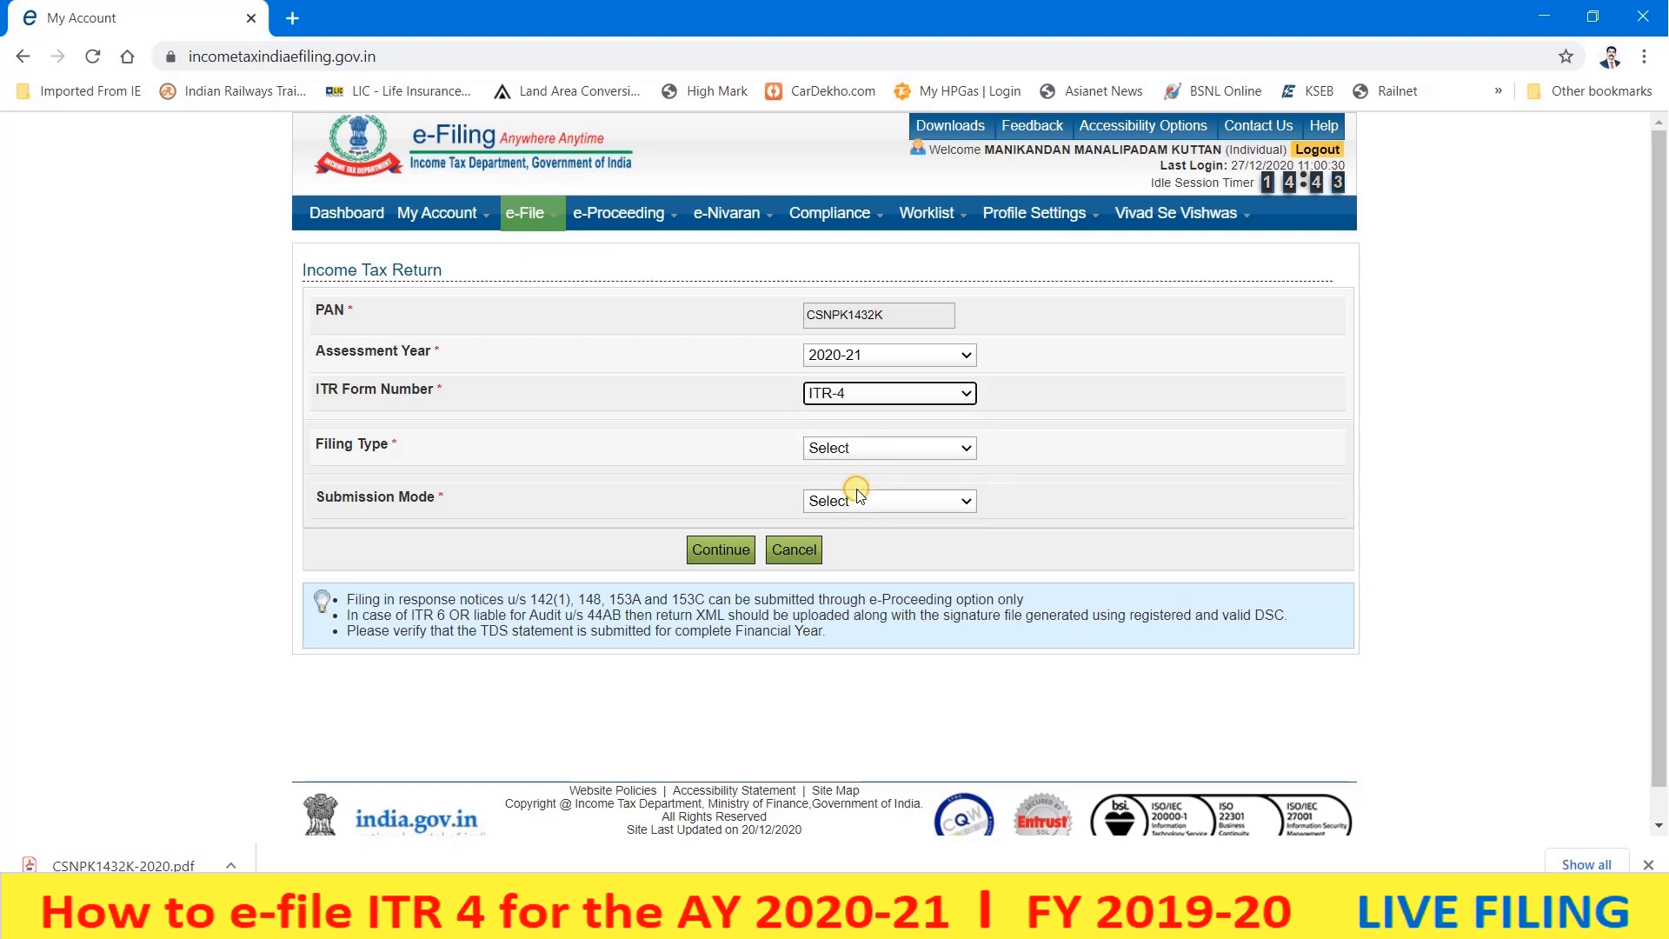
{"action": "left_click", "coordinate": [852, 449]}
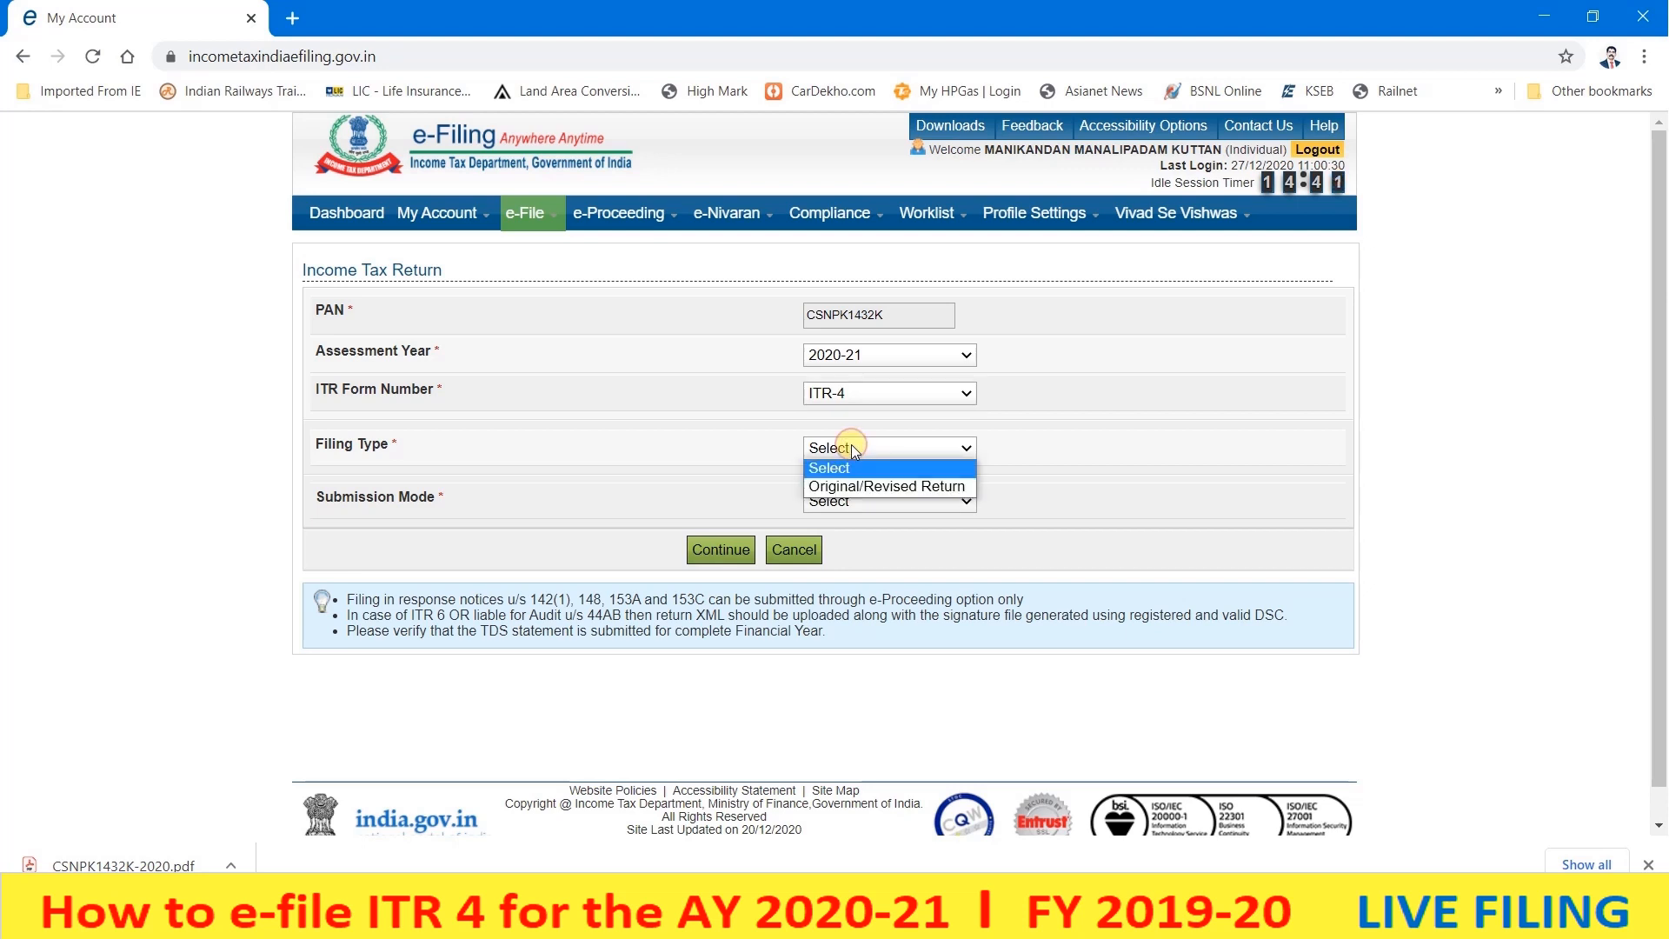
{"action": "left_click", "coordinate": [863, 488]}
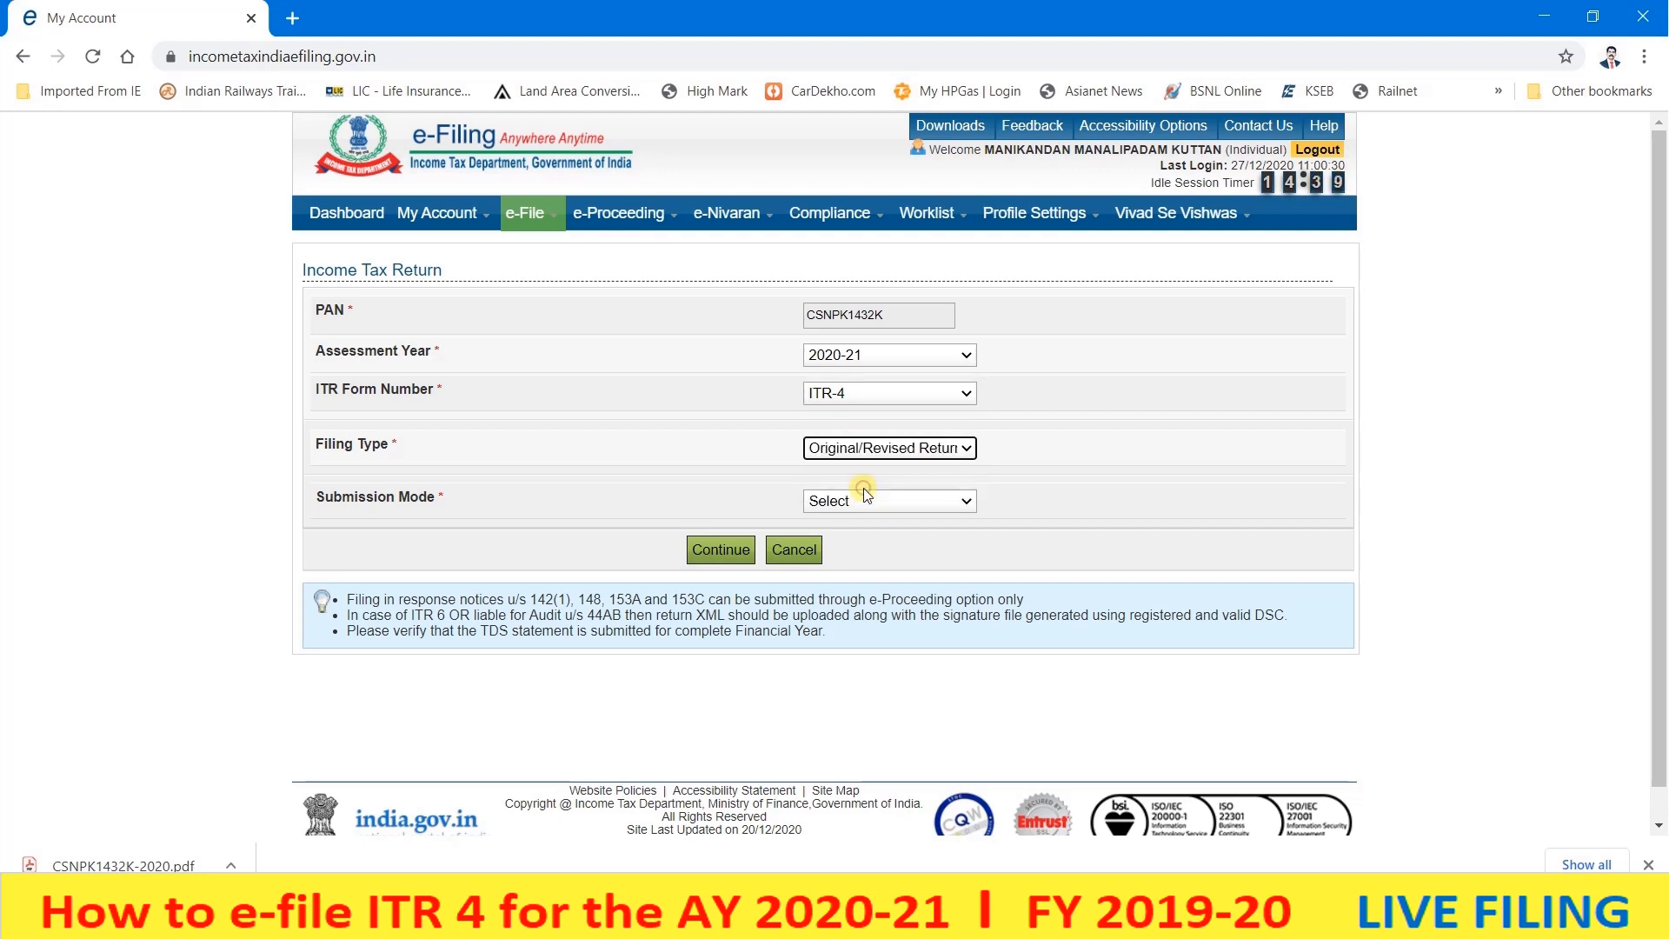
{"action": "left_click", "coordinate": [866, 501]}
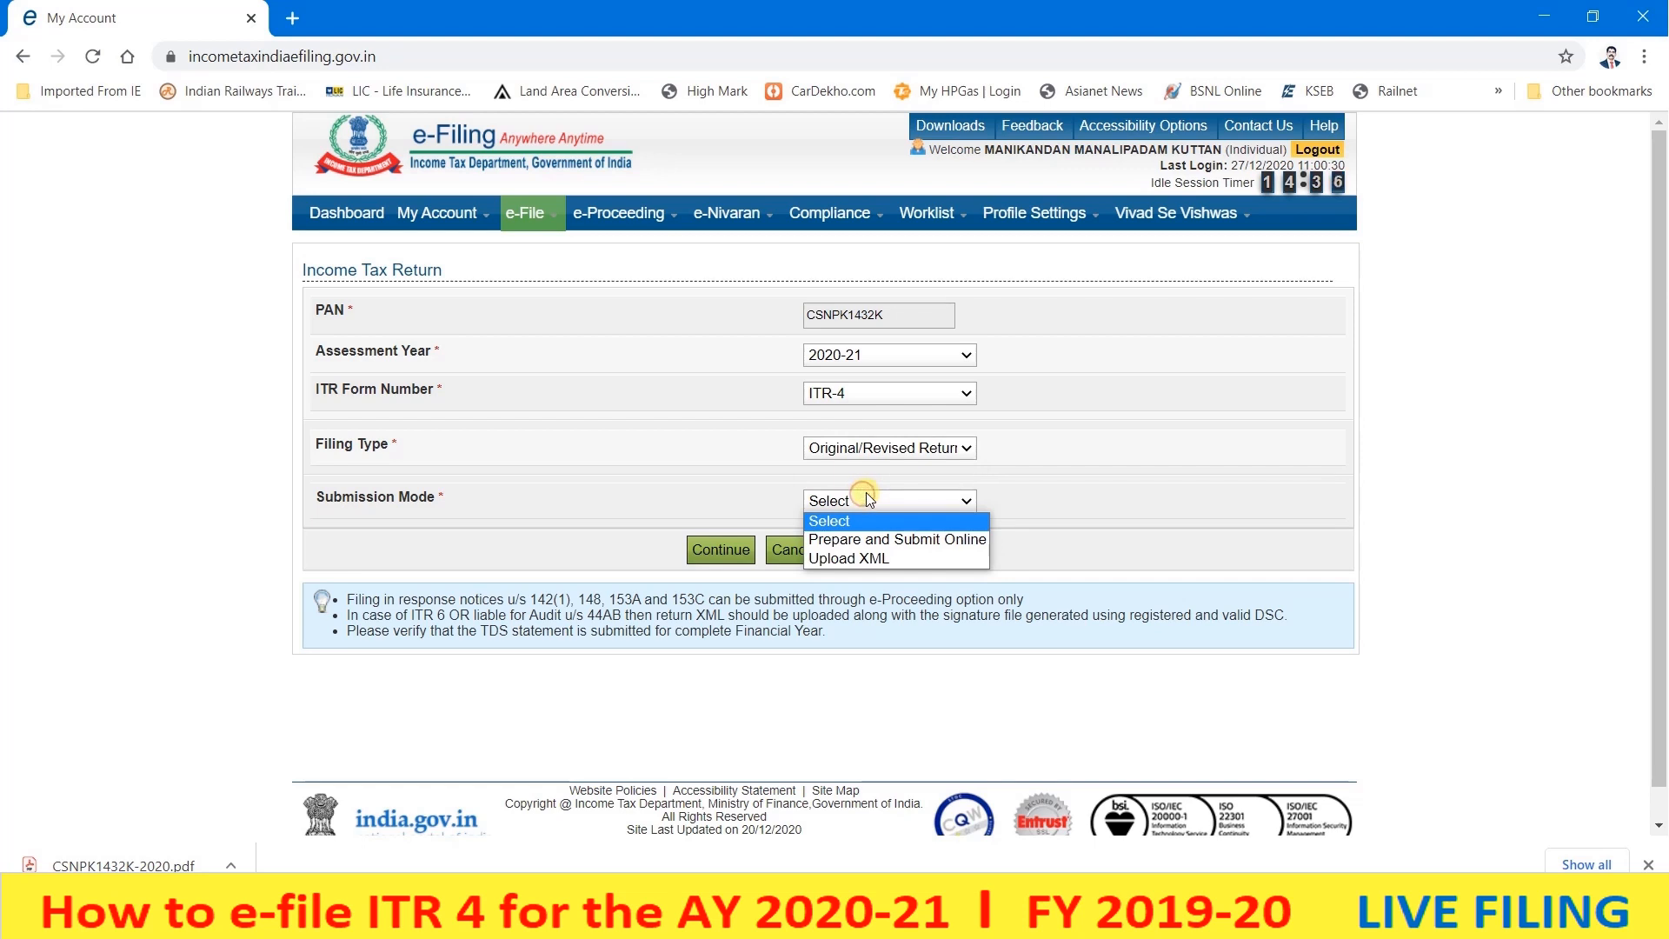
{"action": "left_click", "coordinate": [886, 541]}
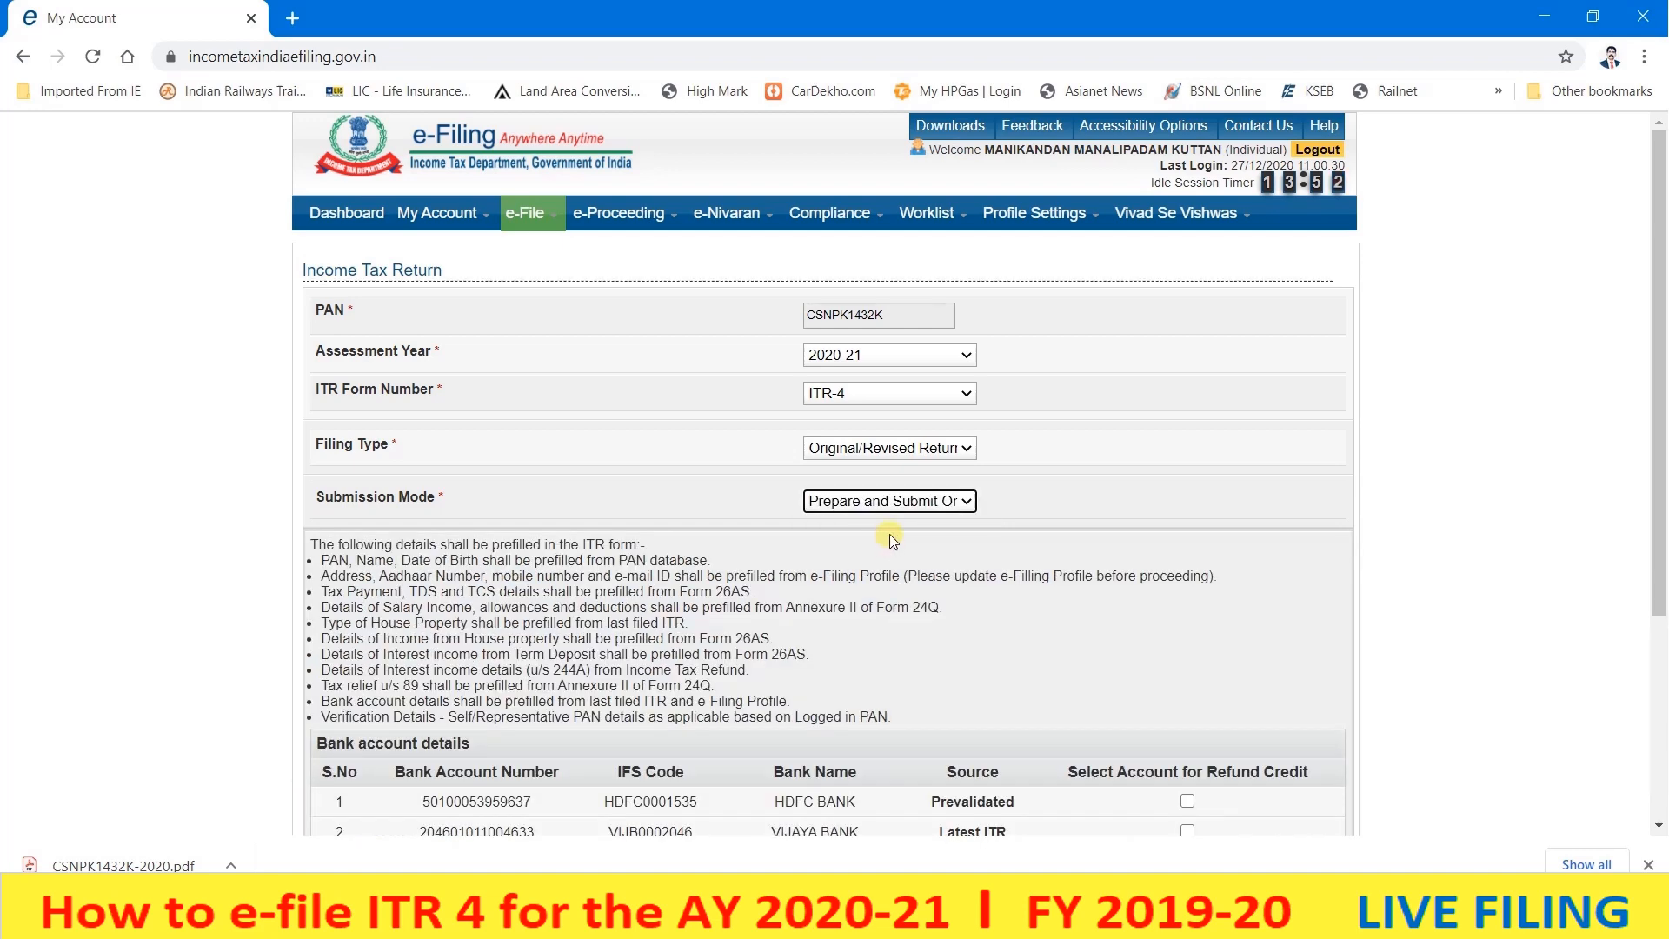
{"action": "scroll", "coordinate": [483, 385], "scroll_direction": "down", "scroll_amount": 2}
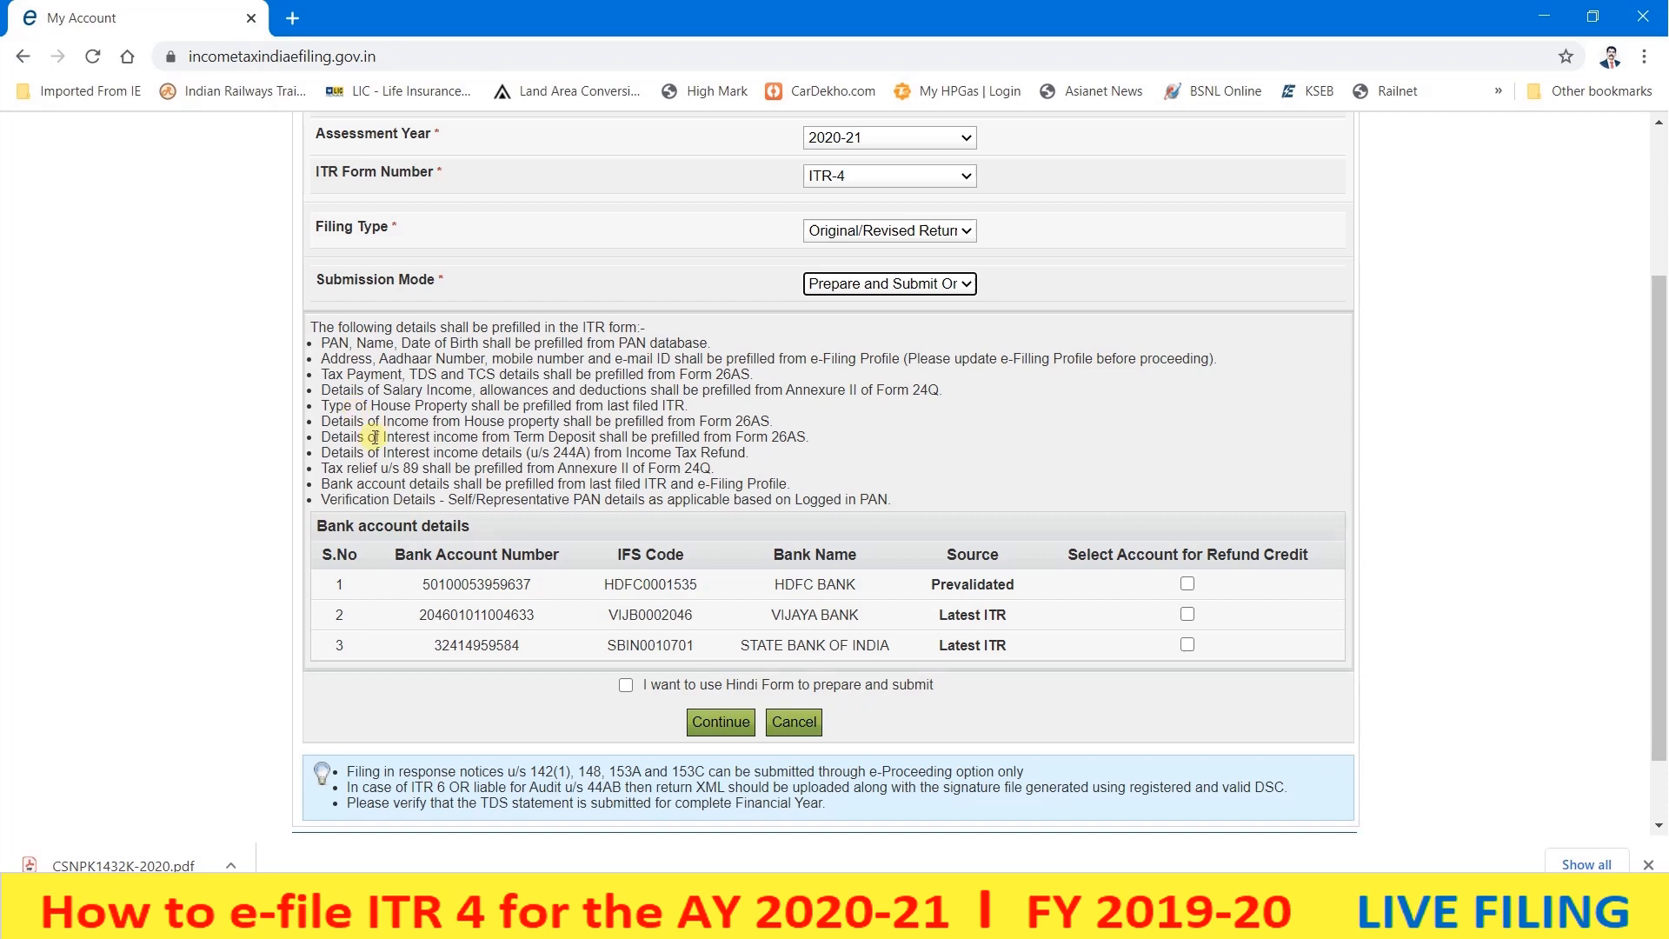
{"action": "scroll", "coordinate": [374, 437], "scroll_direction": "down", "scroll_amount": 1}
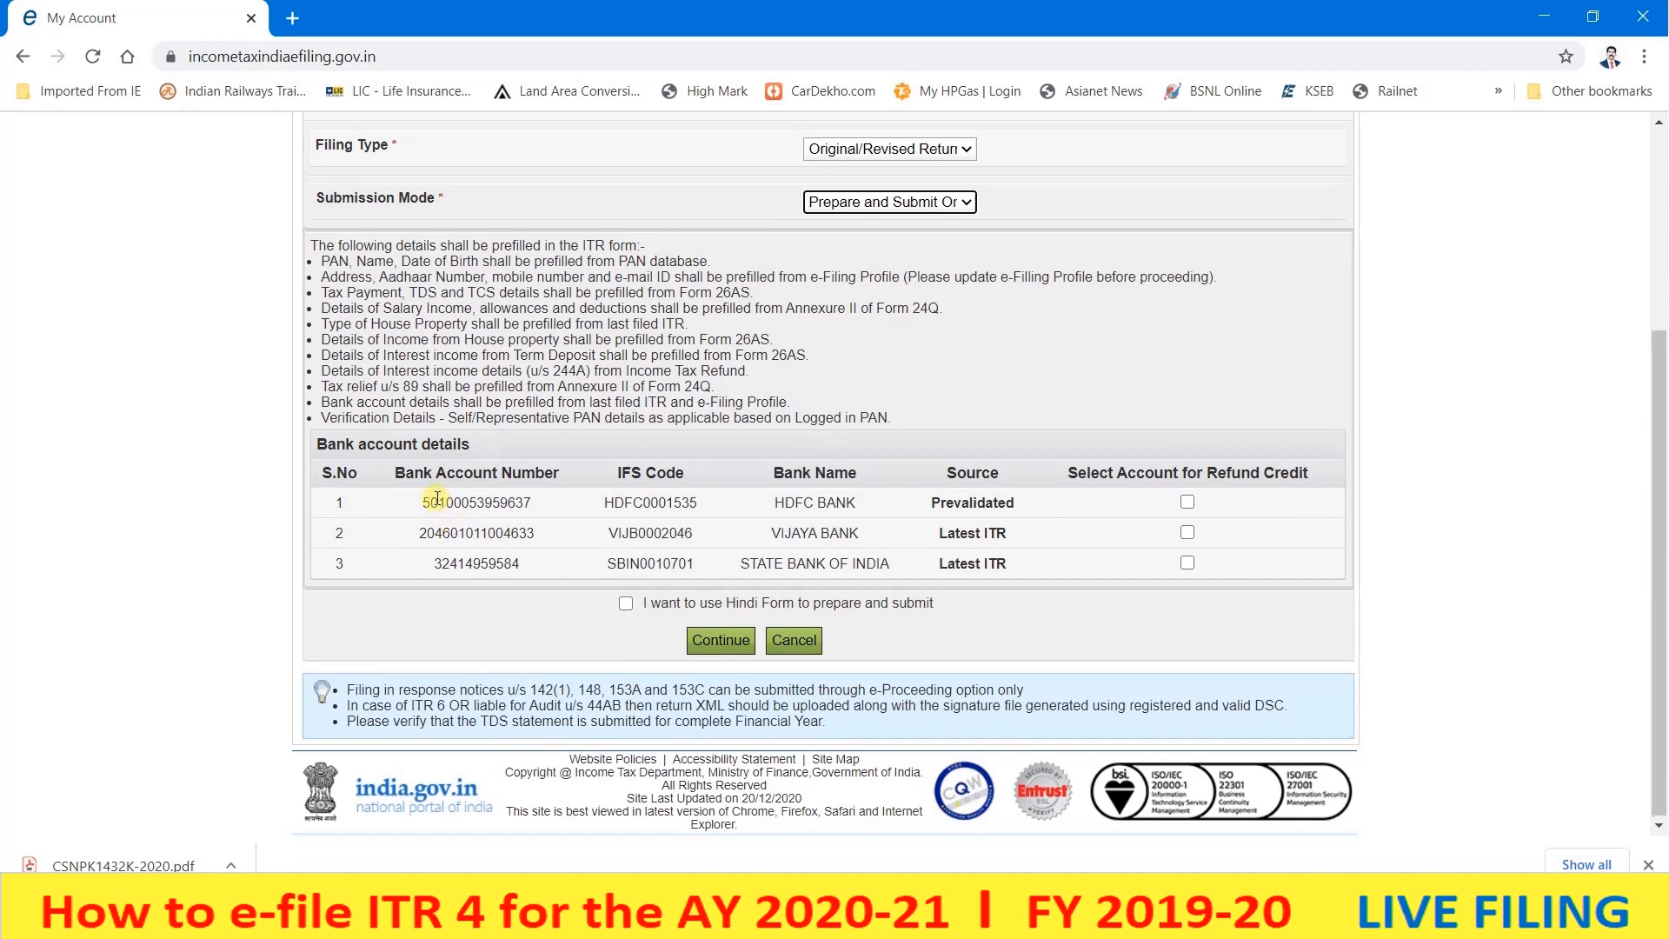
{"action": "scroll", "coordinate": [434, 500], "scroll_direction": "up", "scroll_amount": 4}
{"action": "left_click", "coordinate": [885, 504]}
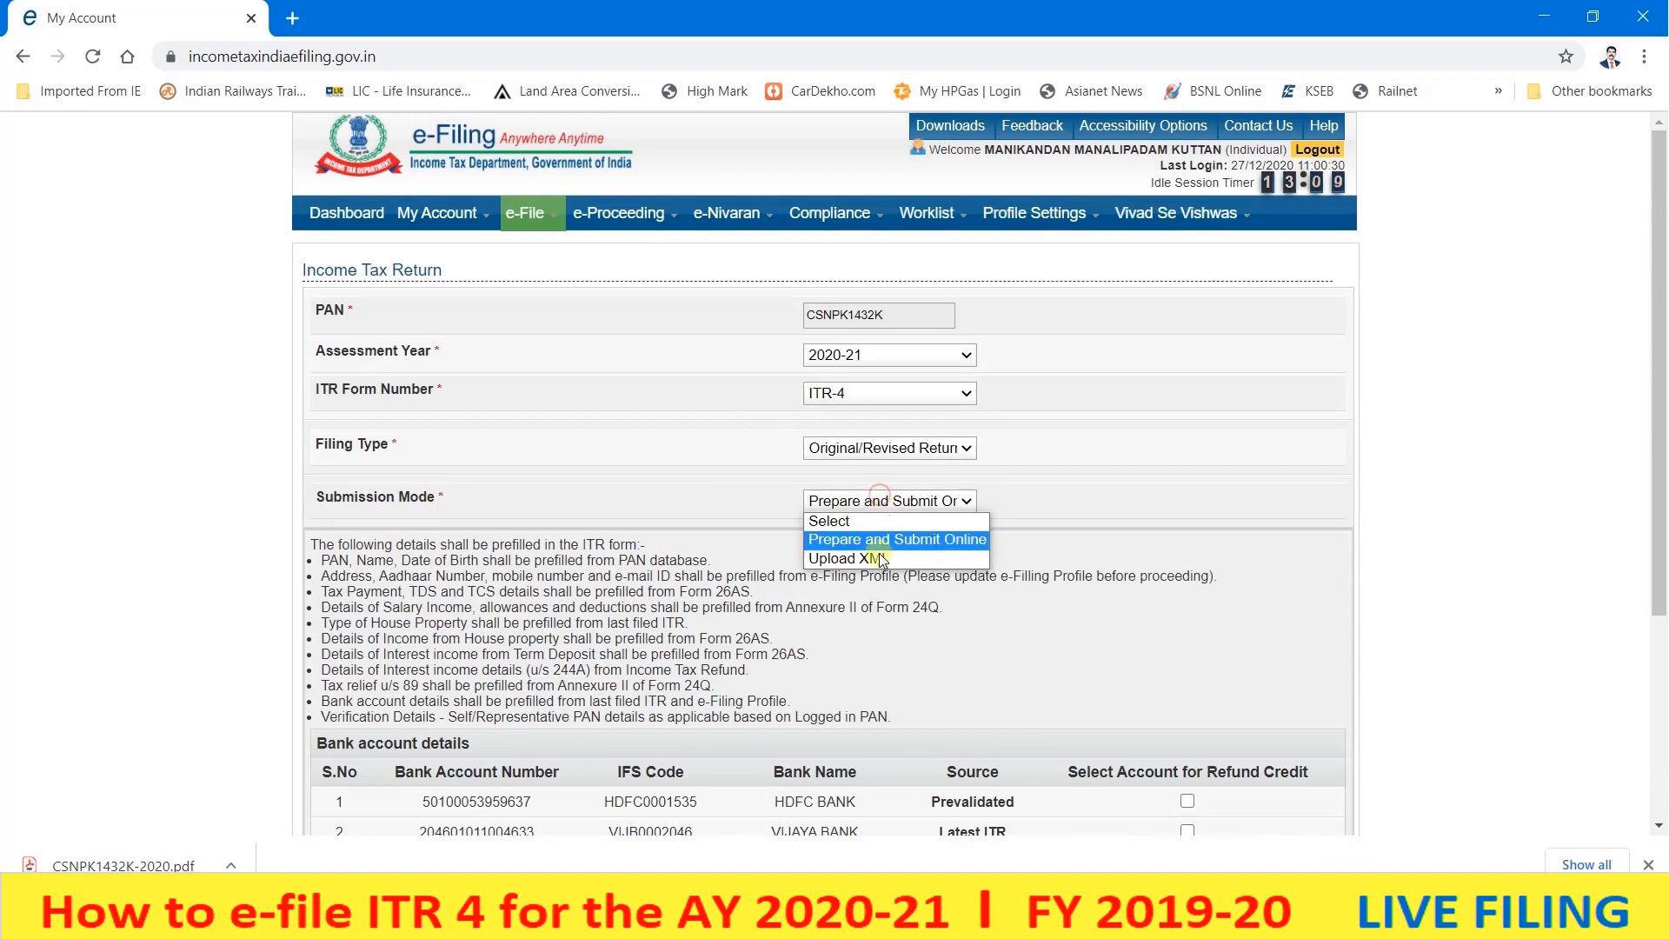
- Set submission mode to Upload XML and open the Downloads page
{"action": "left_click", "coordinate": [877, 570]}
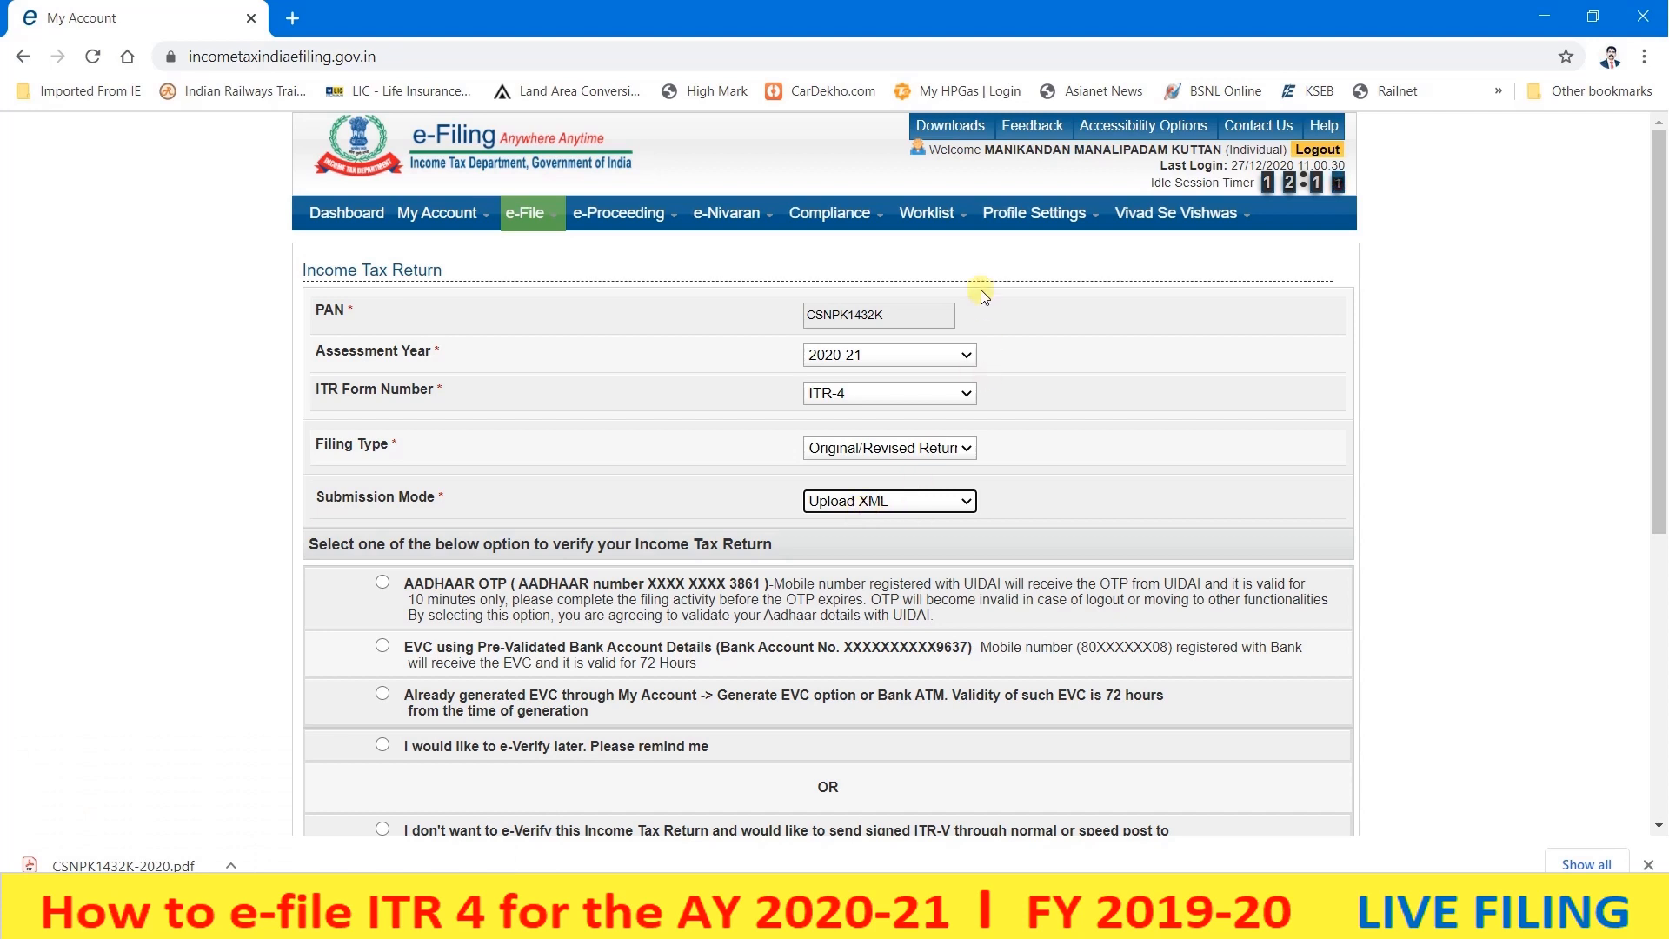
{"action": "left_click", "coordinate": [948, 131]}
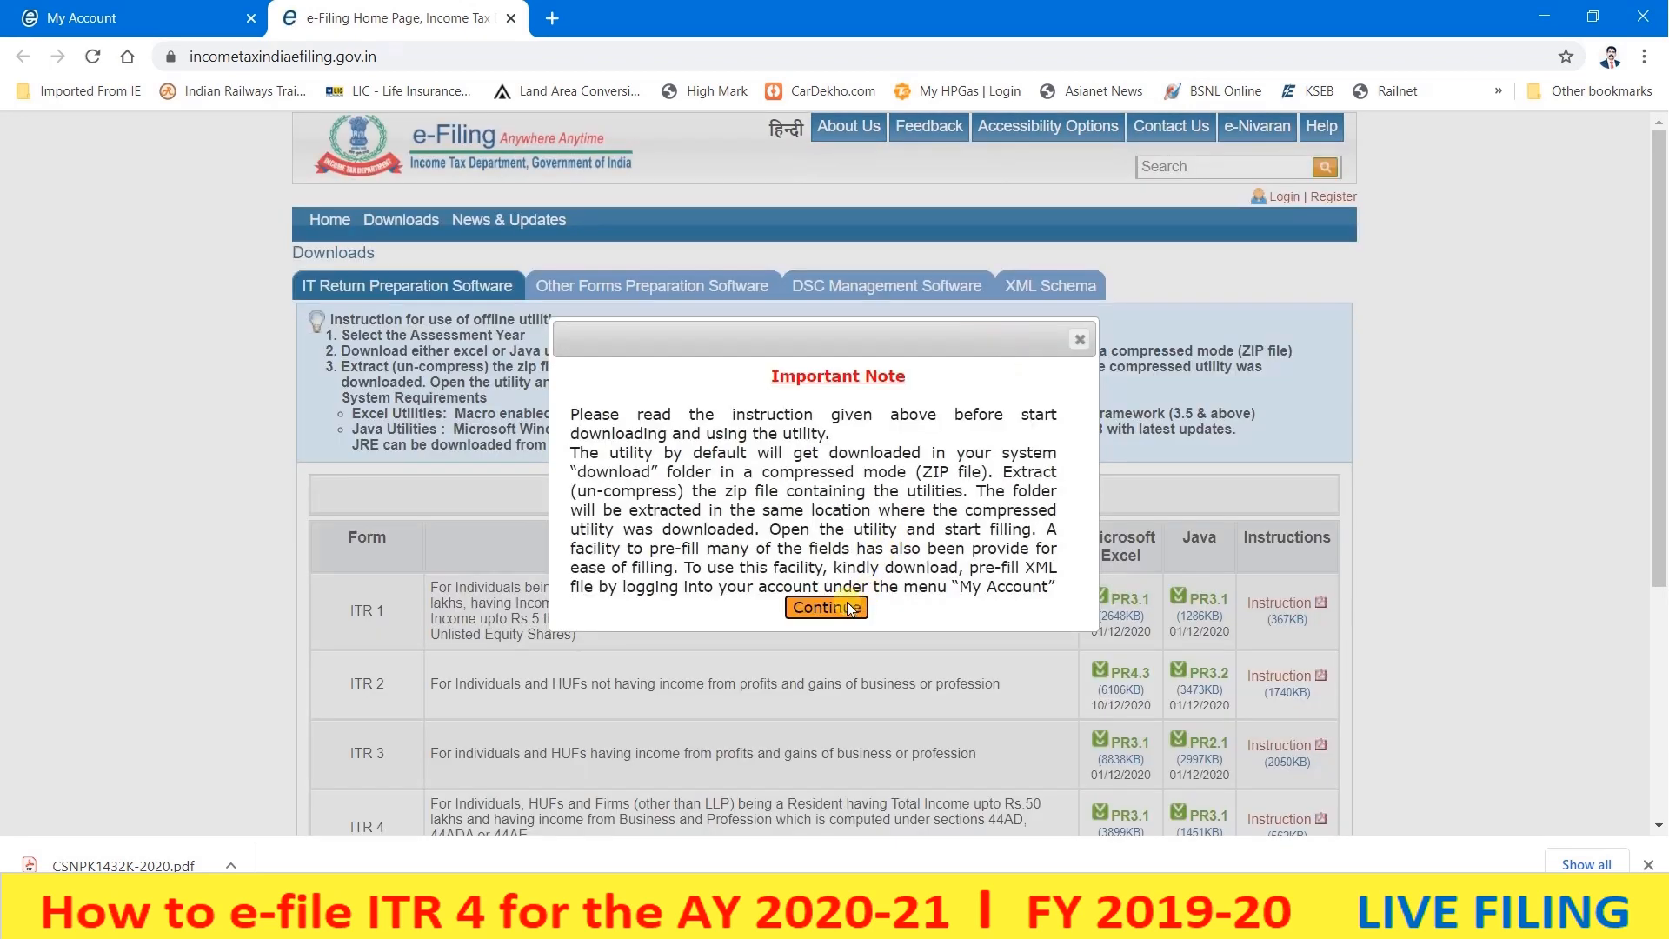
- Keep assessment year 2020-21 and download the ITR 4 Microsoft Excel utility
{"action": "left_click", "coordinate": [850, 608]}
{"action": "scroll", "coordinate": [852, 487], "scroll_direction": "down", "scroll_amount": 1}
{"action": "left_click", "coordinate": [853, 384]}
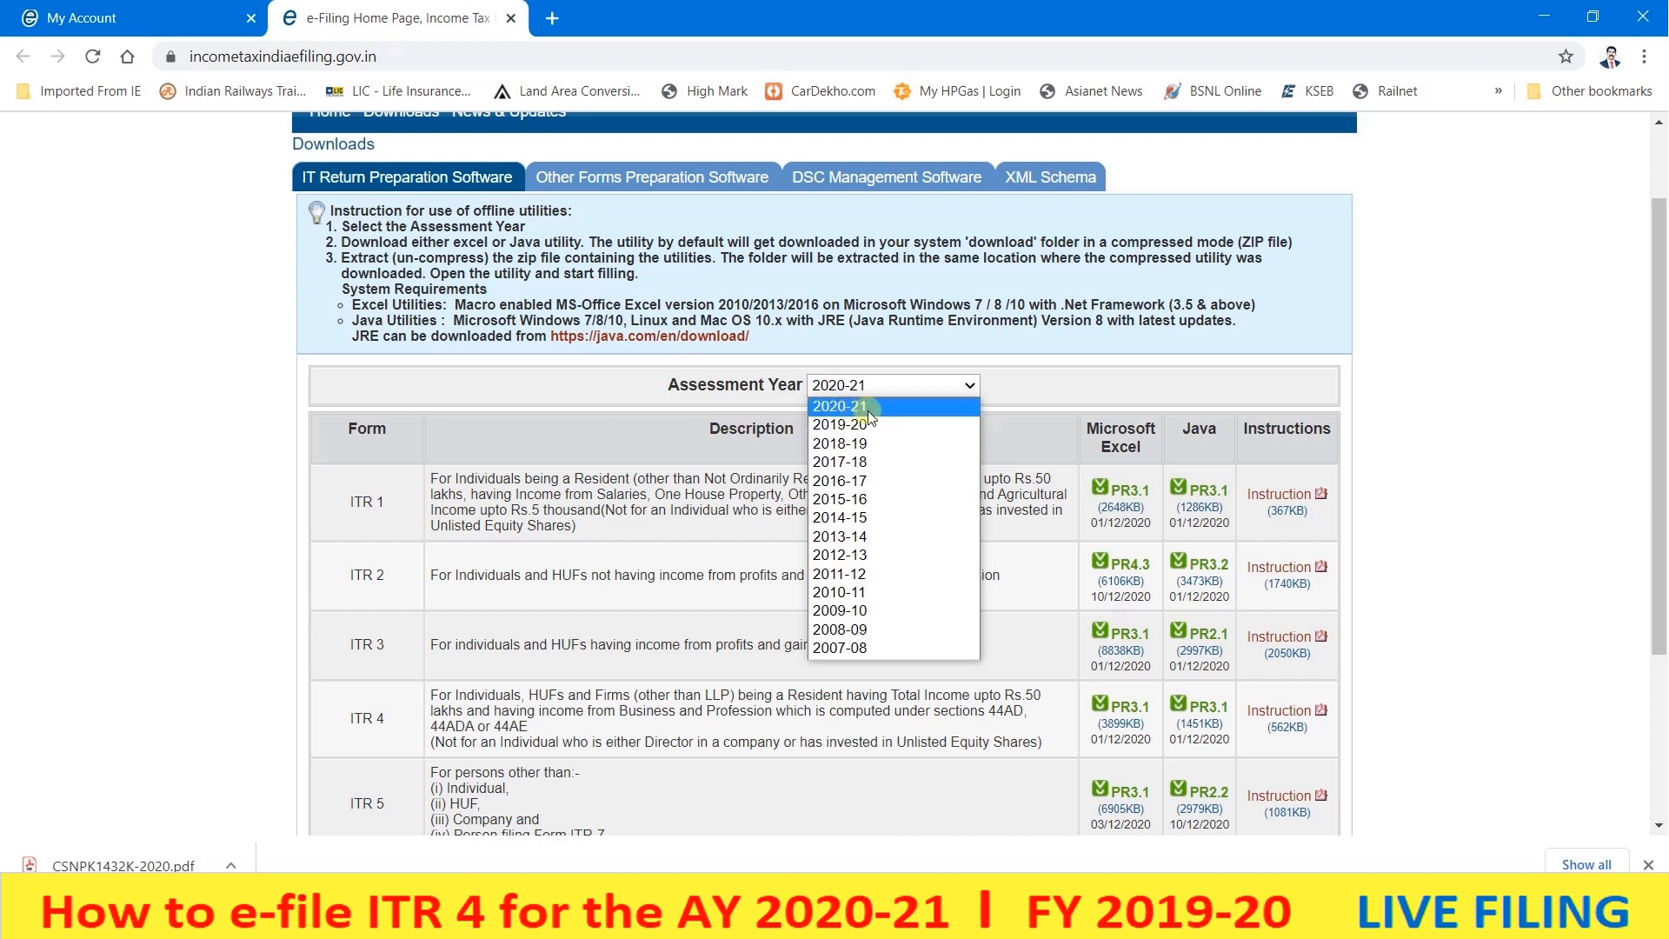
{"action": "left_click", "coordinate": [868, 408]}
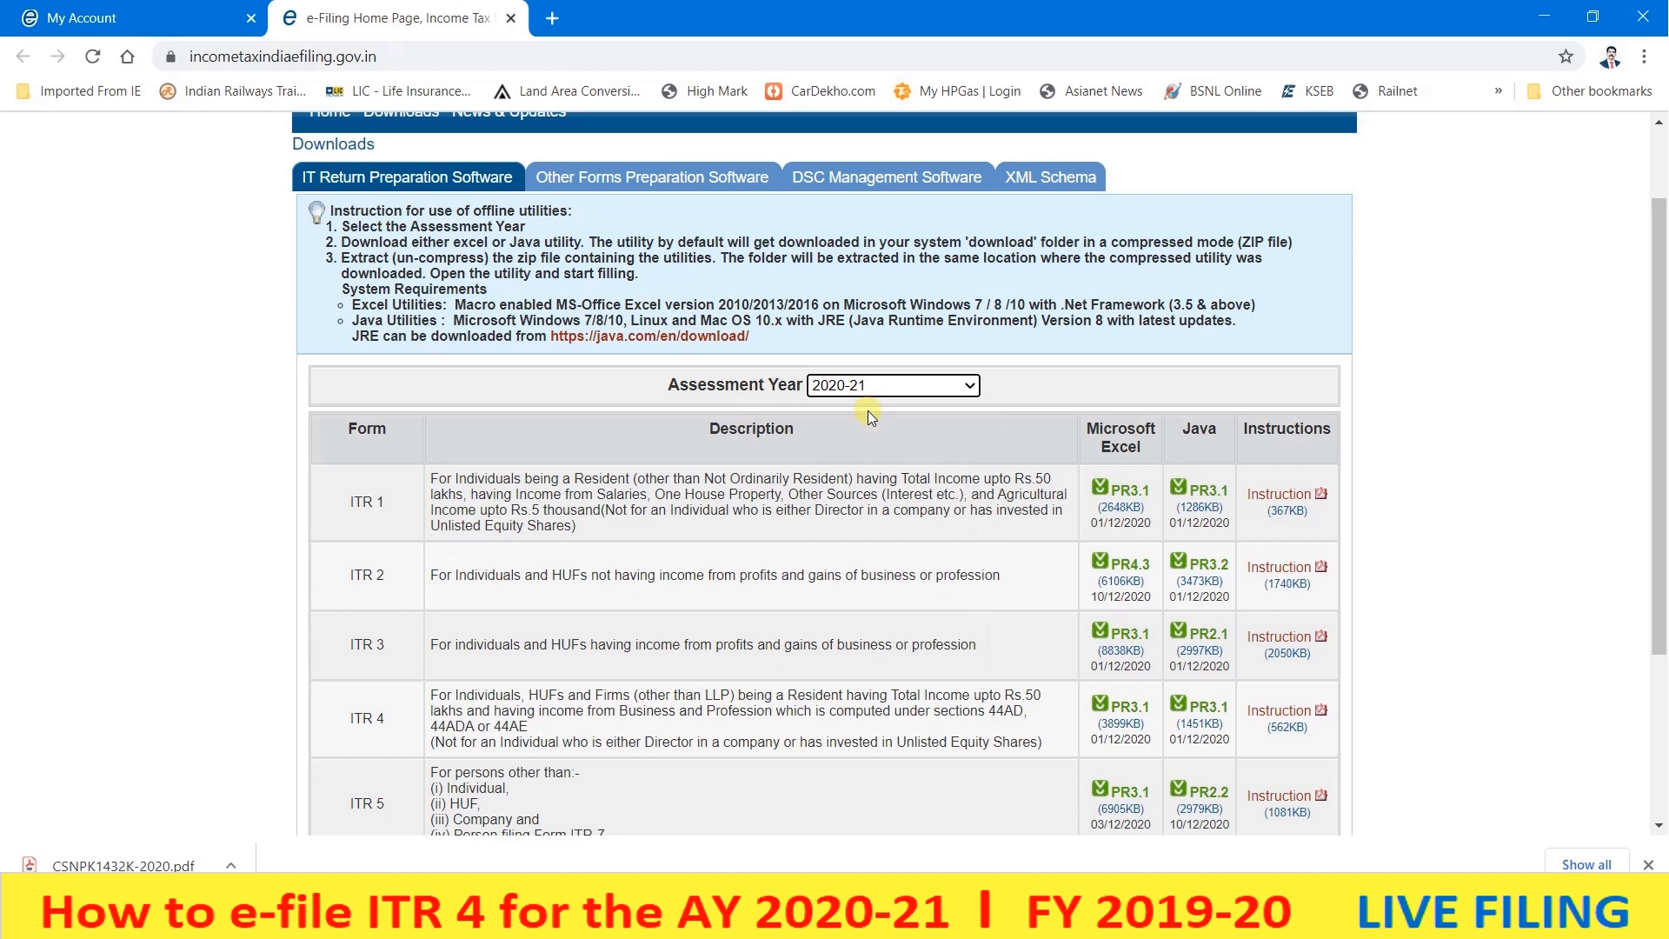
{"action": "scroll", "coordinate": [376, 442], "scroll_direction": "down", "scroll_amount": 1}
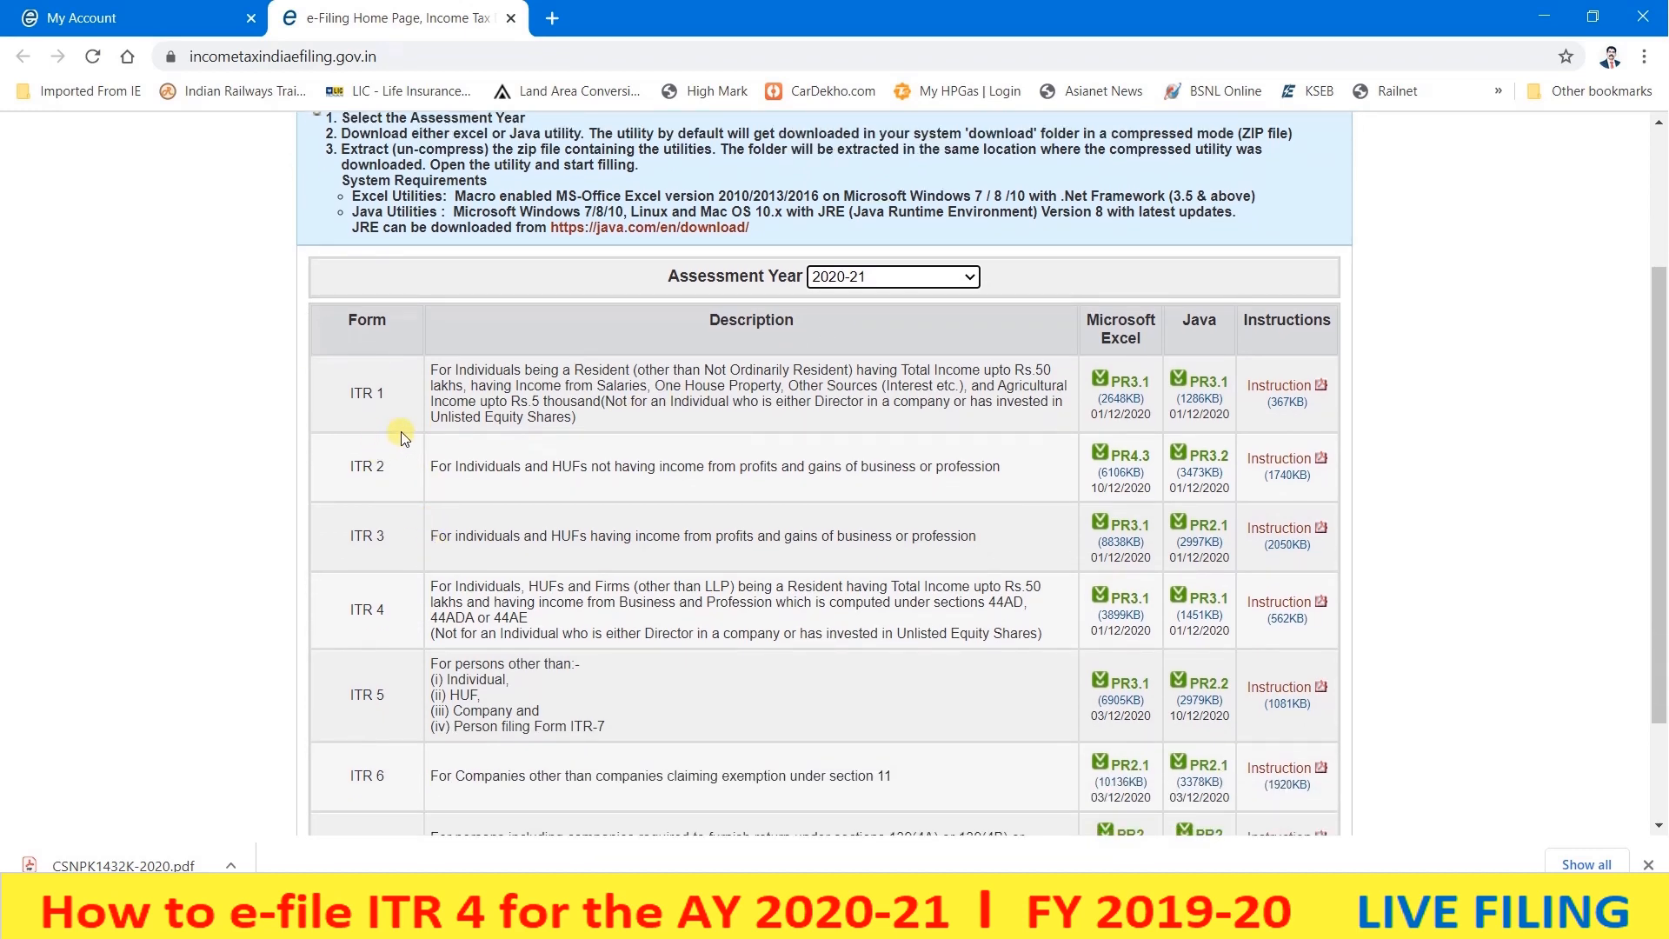
{"action": "scroll", "coordinate": [400, 431], "scroll_direction": "down", "scroll_amount": 2}
{"action": "scroll", "coordinate": [400, 431], "scroll_direction": "up", "scroll_amount": 4}
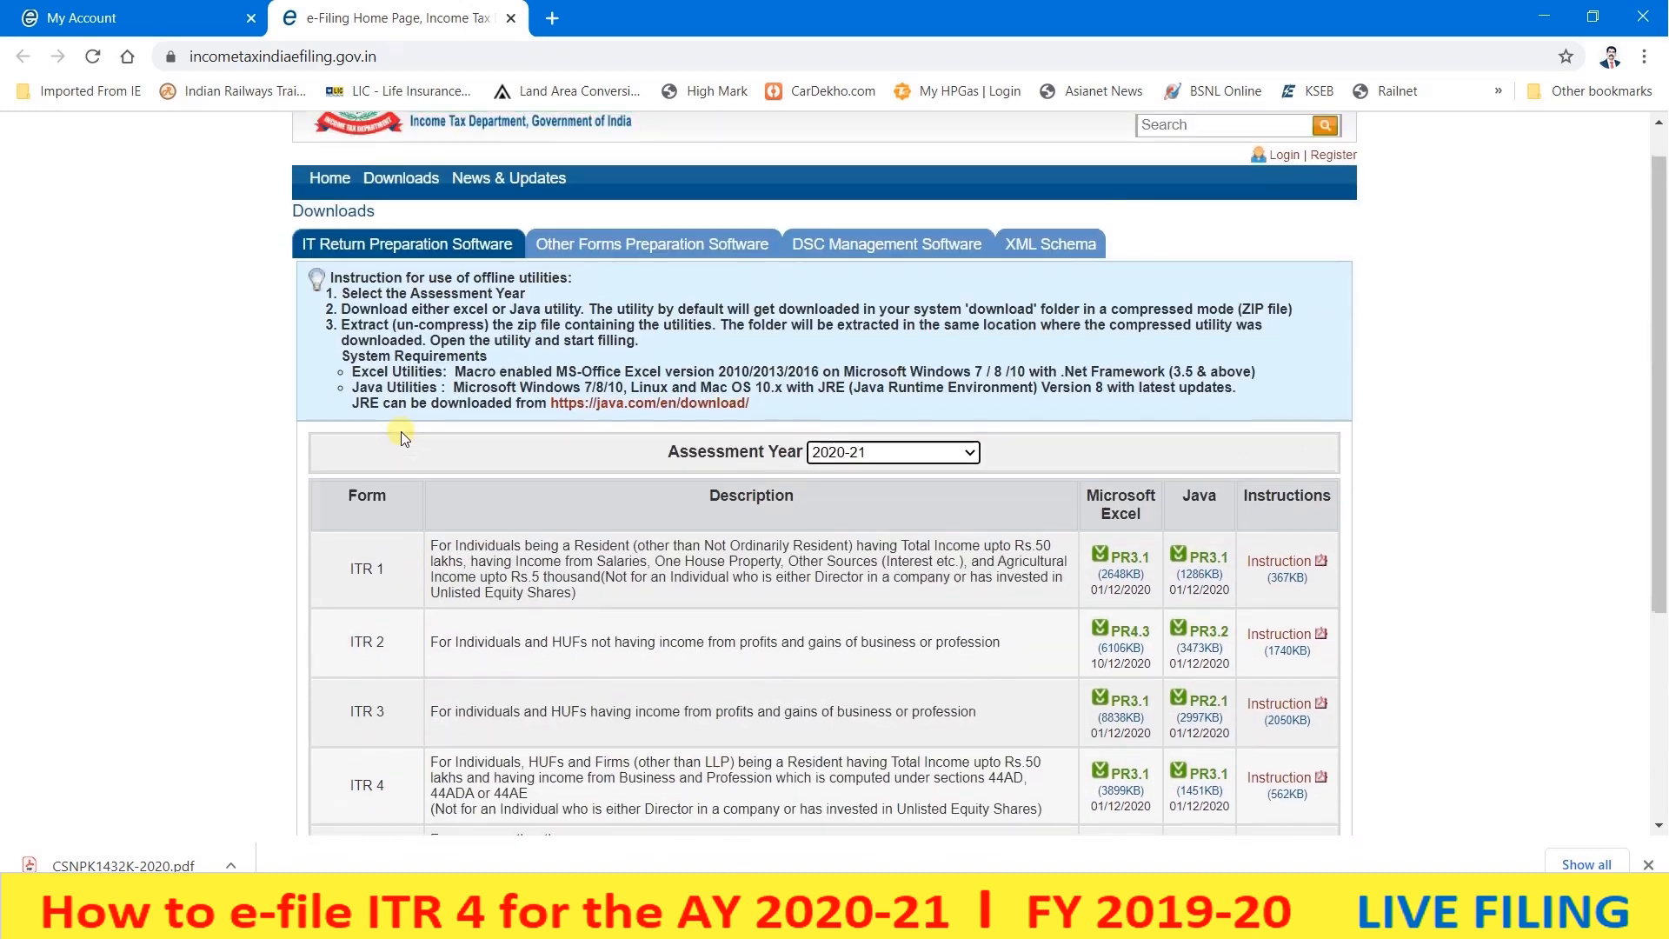
{"action": "scroll", "coordinate": [400, 431], "scroll_direction": "down", "scroll_amount": 2}
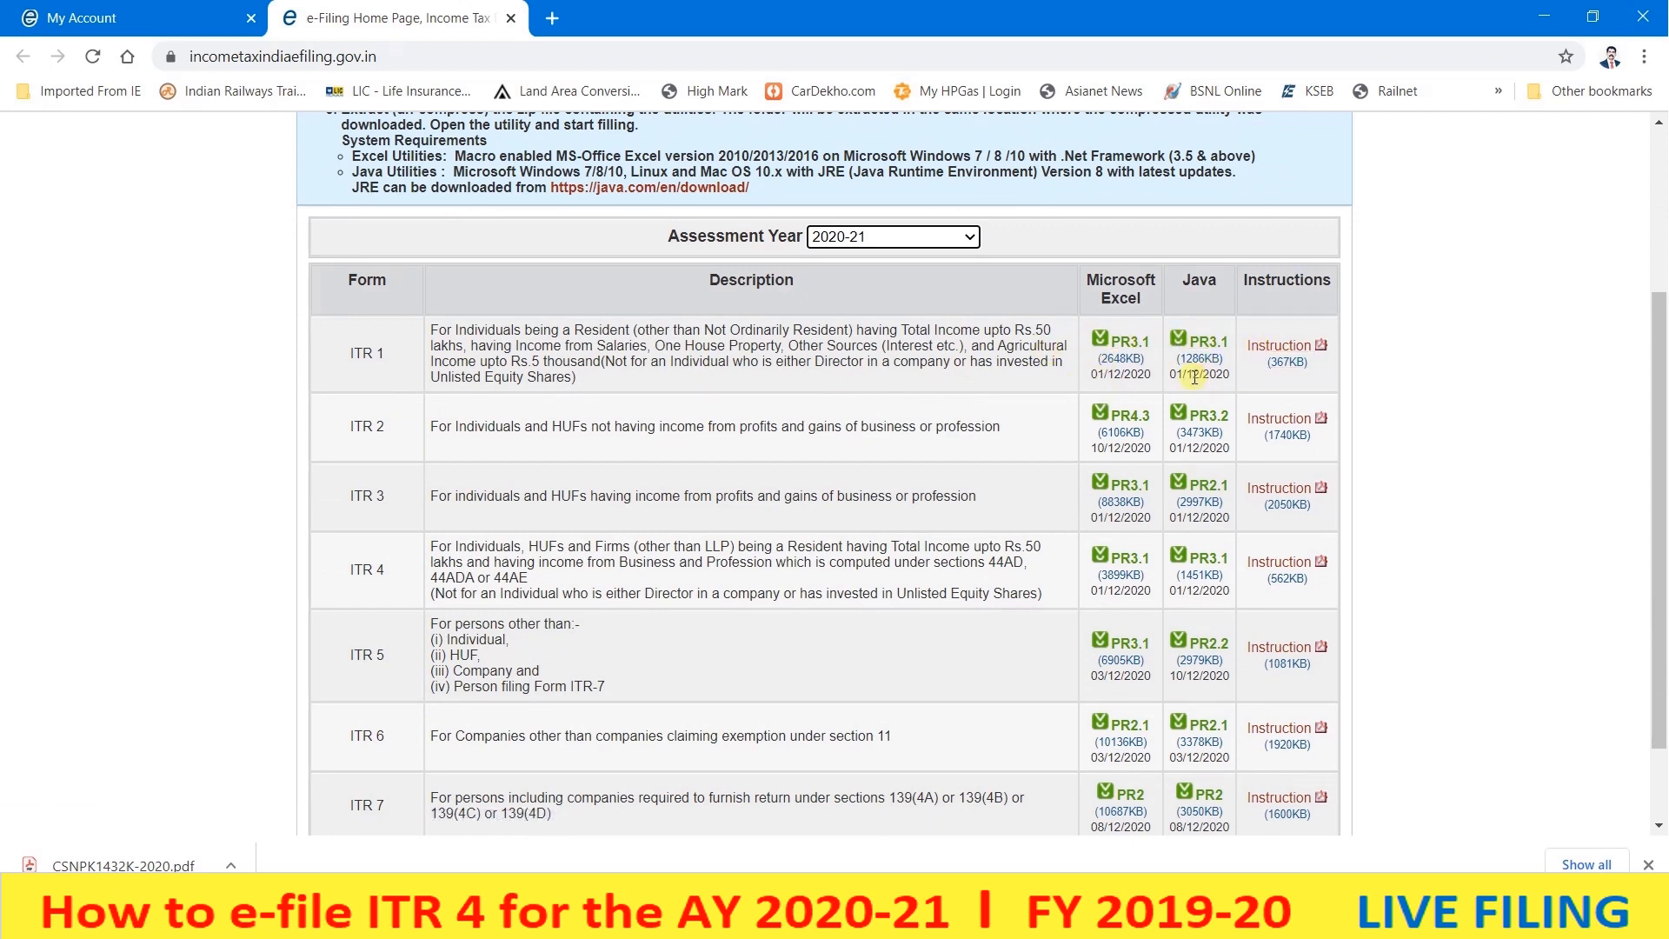
{"action": "scroll", "coordinate": [1195, 376], "scroll_direction": "up", "scroll_amount": 1}
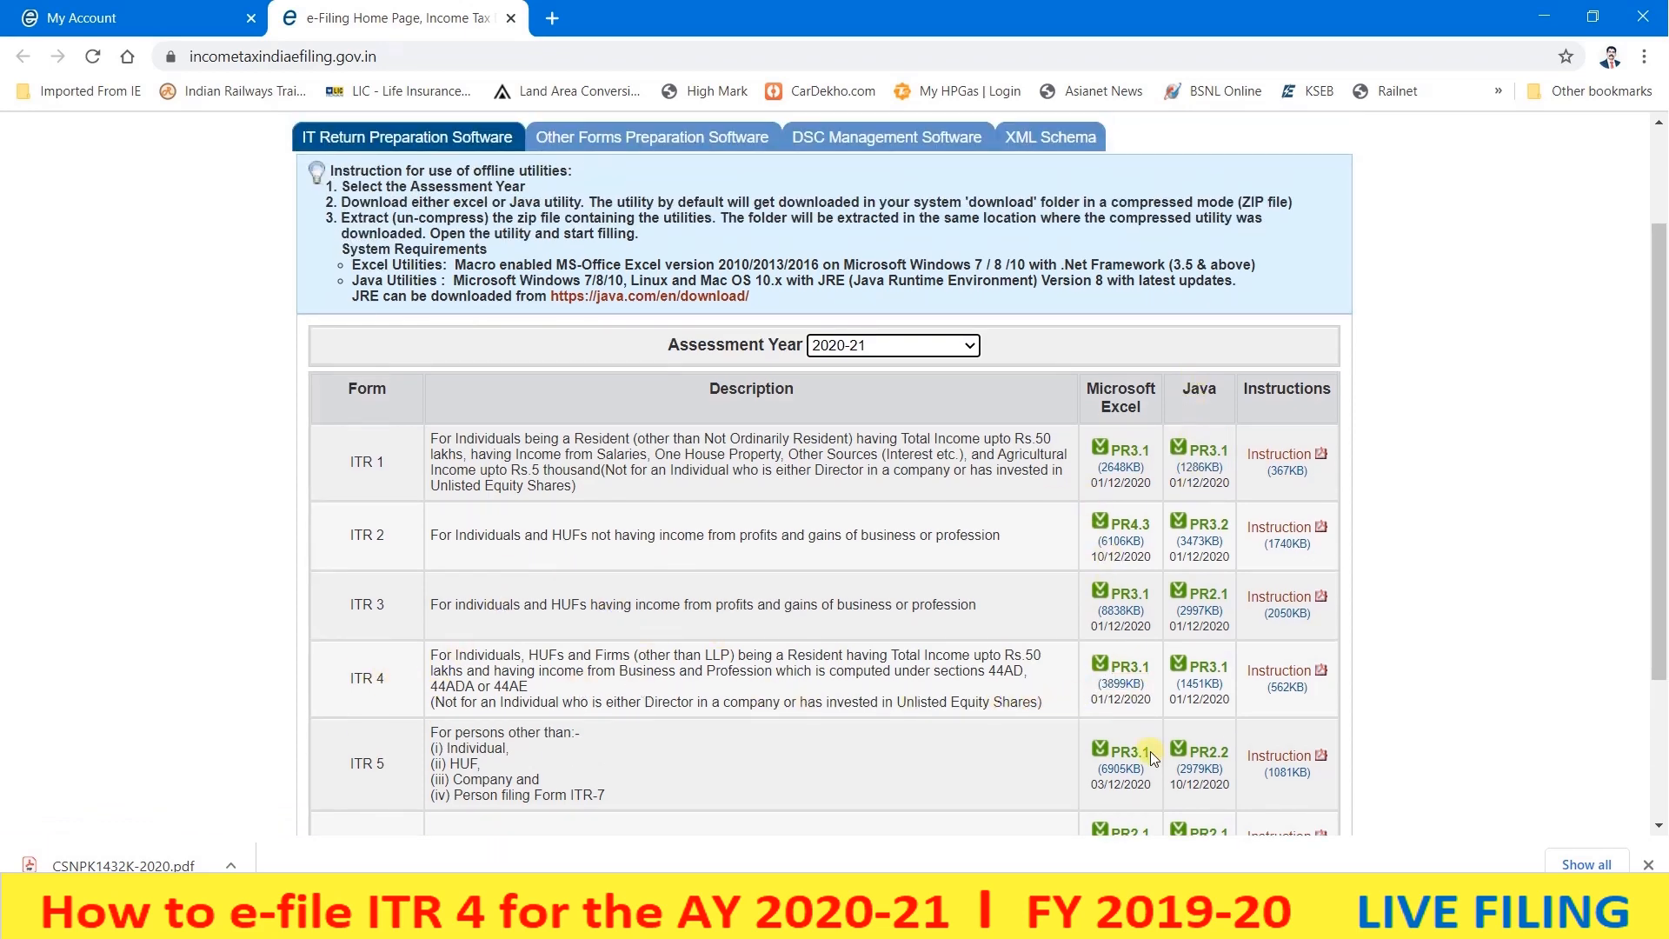
{"action": "left_click", "coordinate": [1125, 692]}
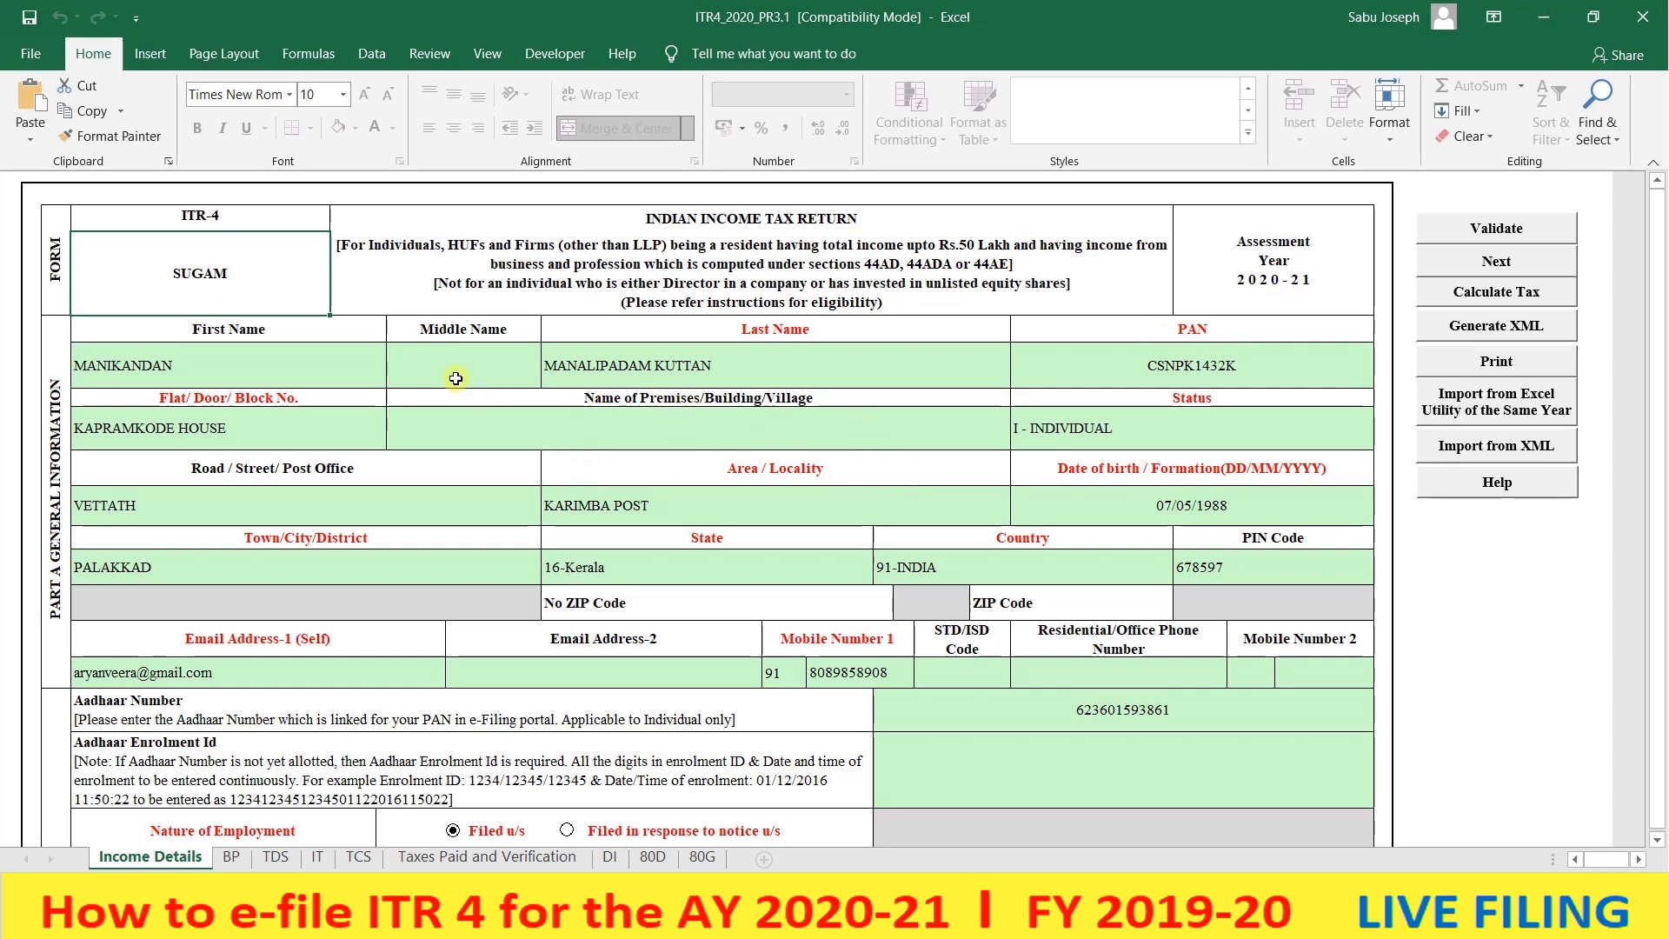
- Review the prefilled name, PAN and address fields, keeping Status as I - INDIVIDUAL
{"action": "left_click", "coordinate": [218, 358]}
{"action": "left_click", "coordinate": [461, 352]}
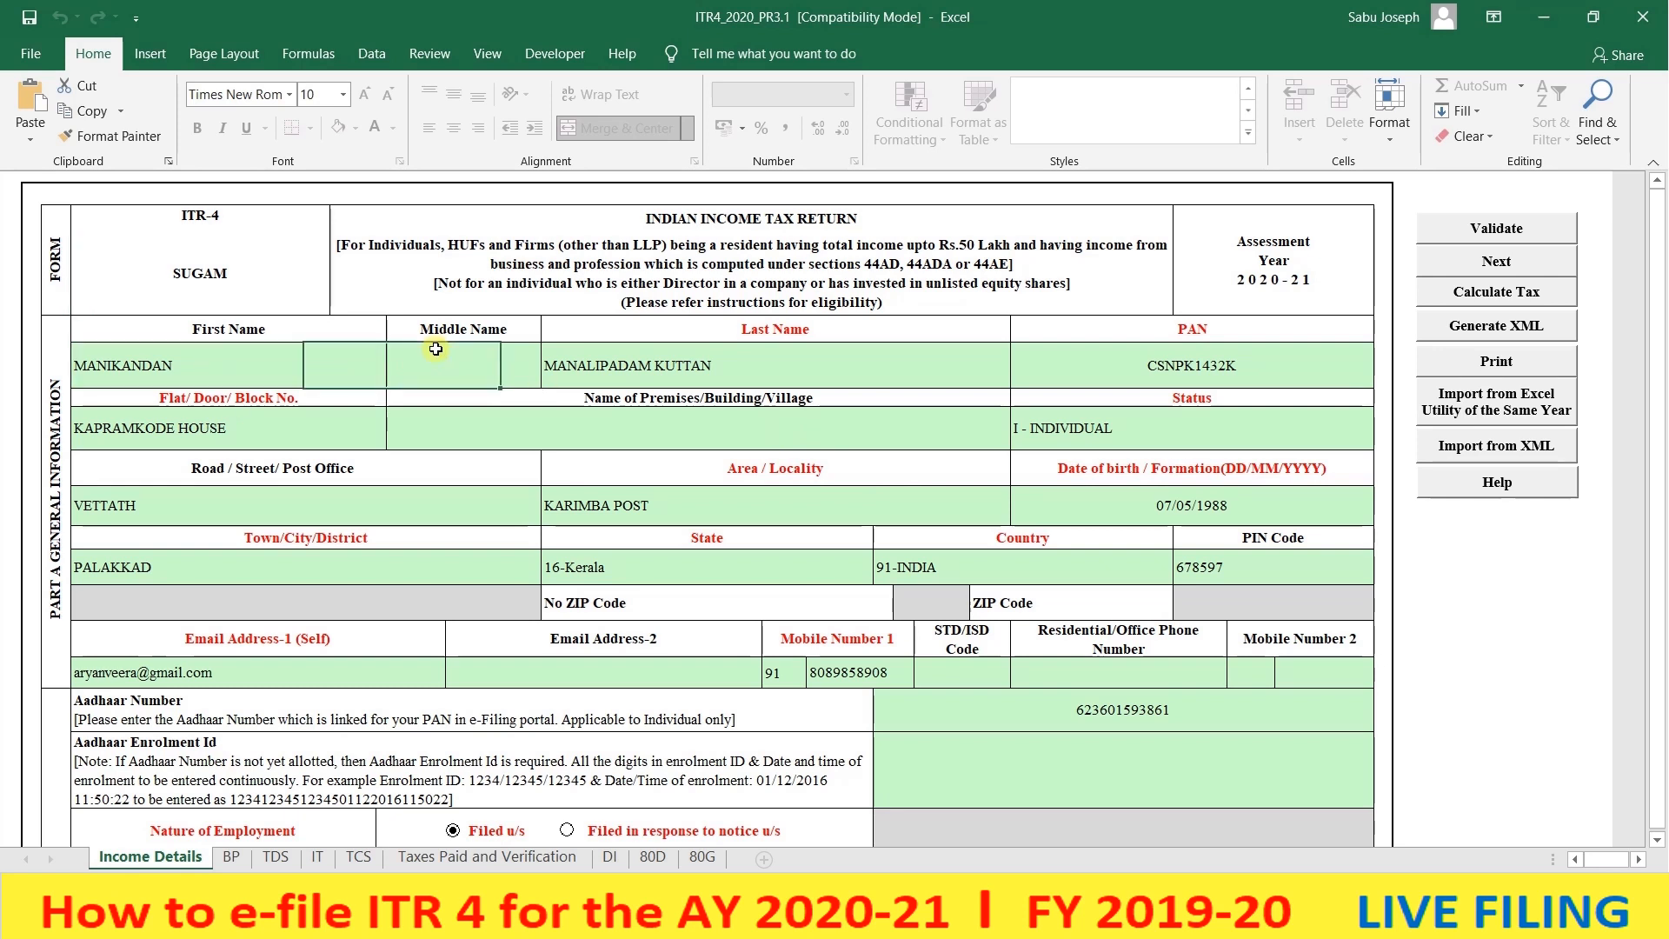
{"action": "left_click", "coordinate": [629, 385]}
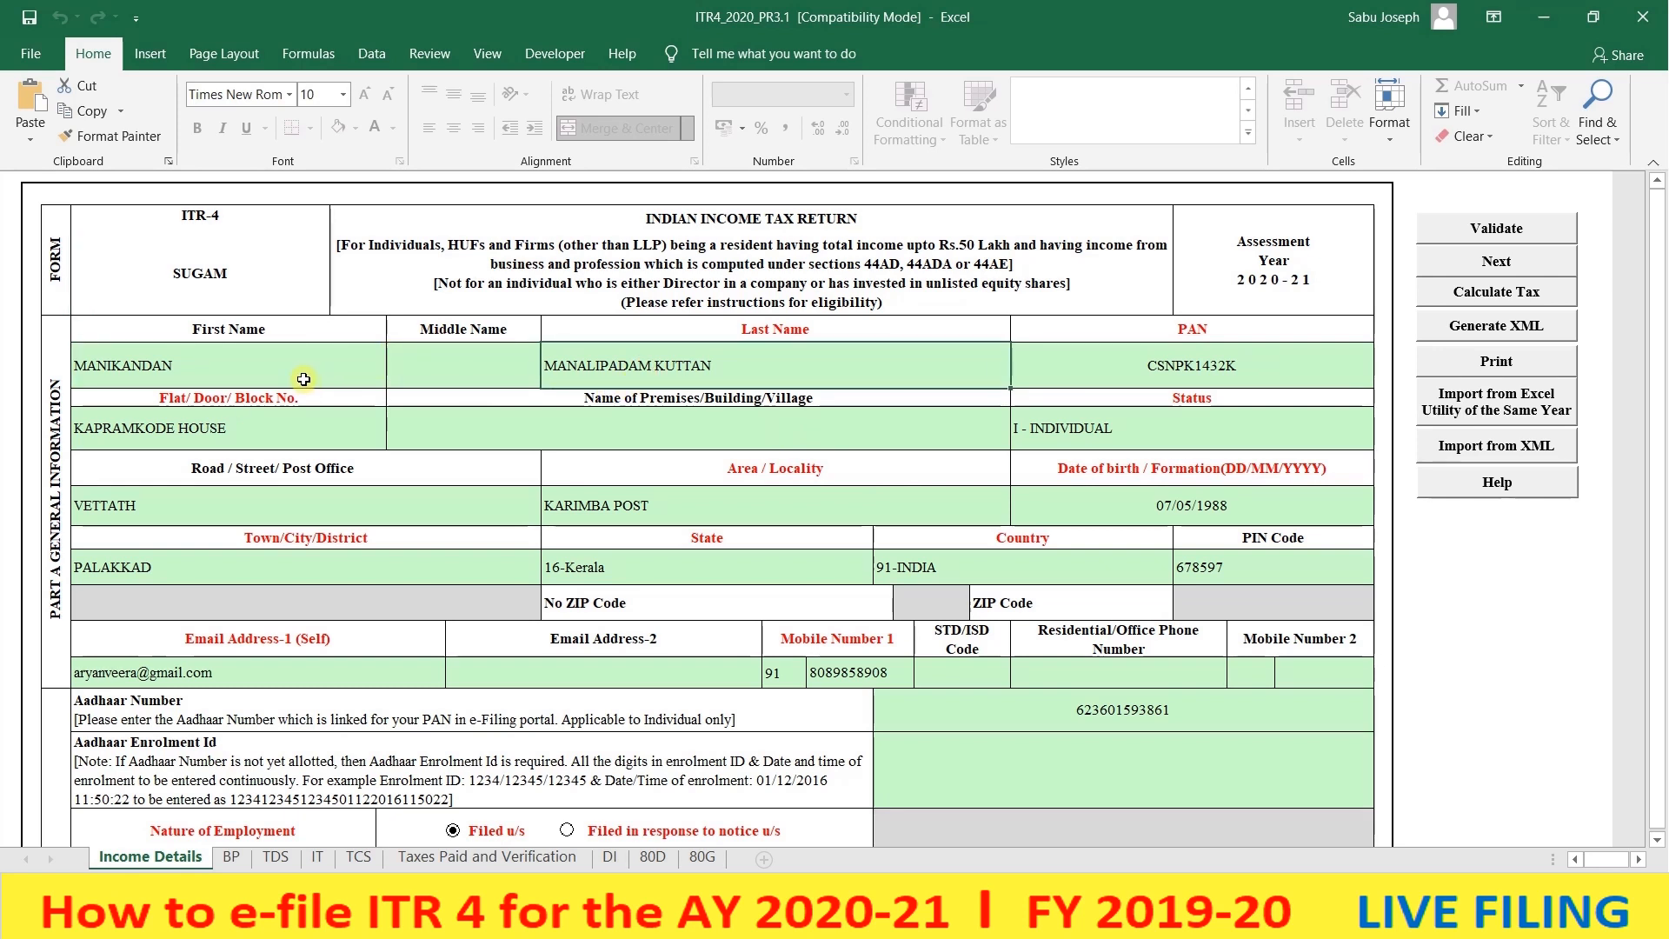
{"action": "left_click", "coordinate": [1149, 366]}
{"action": "left_click", "coordinate": [251, 433]}
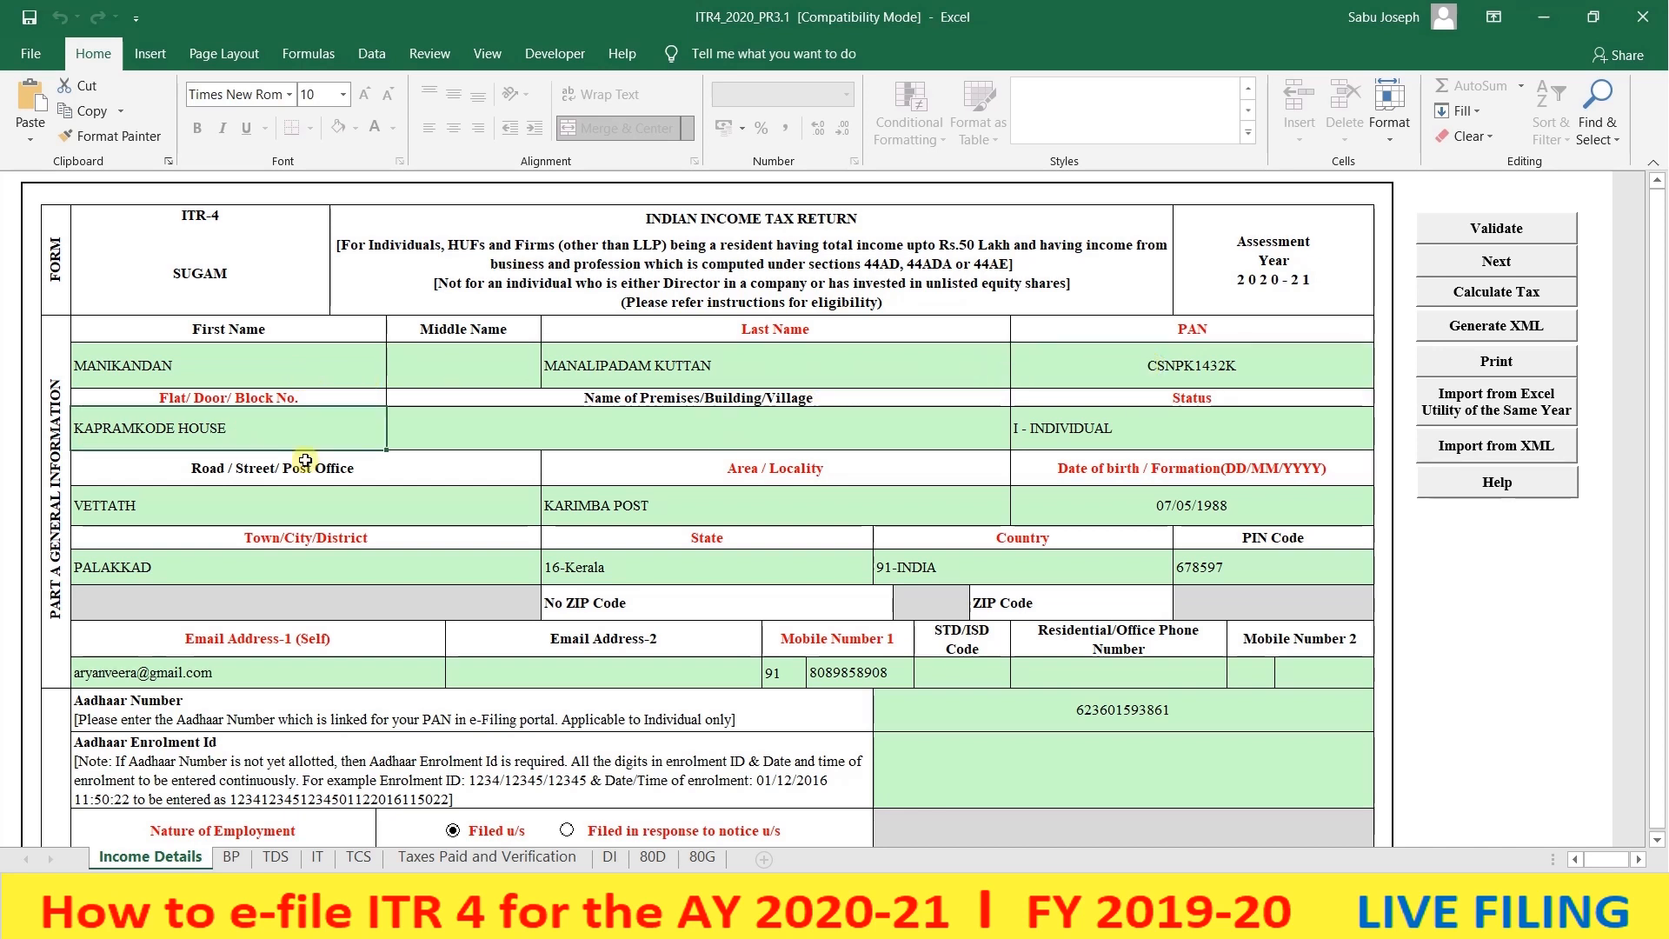
{"action": "left_click", "coordinate": [616, 435]}
{"action": "left_click", "coordinate": [1080, 438]}
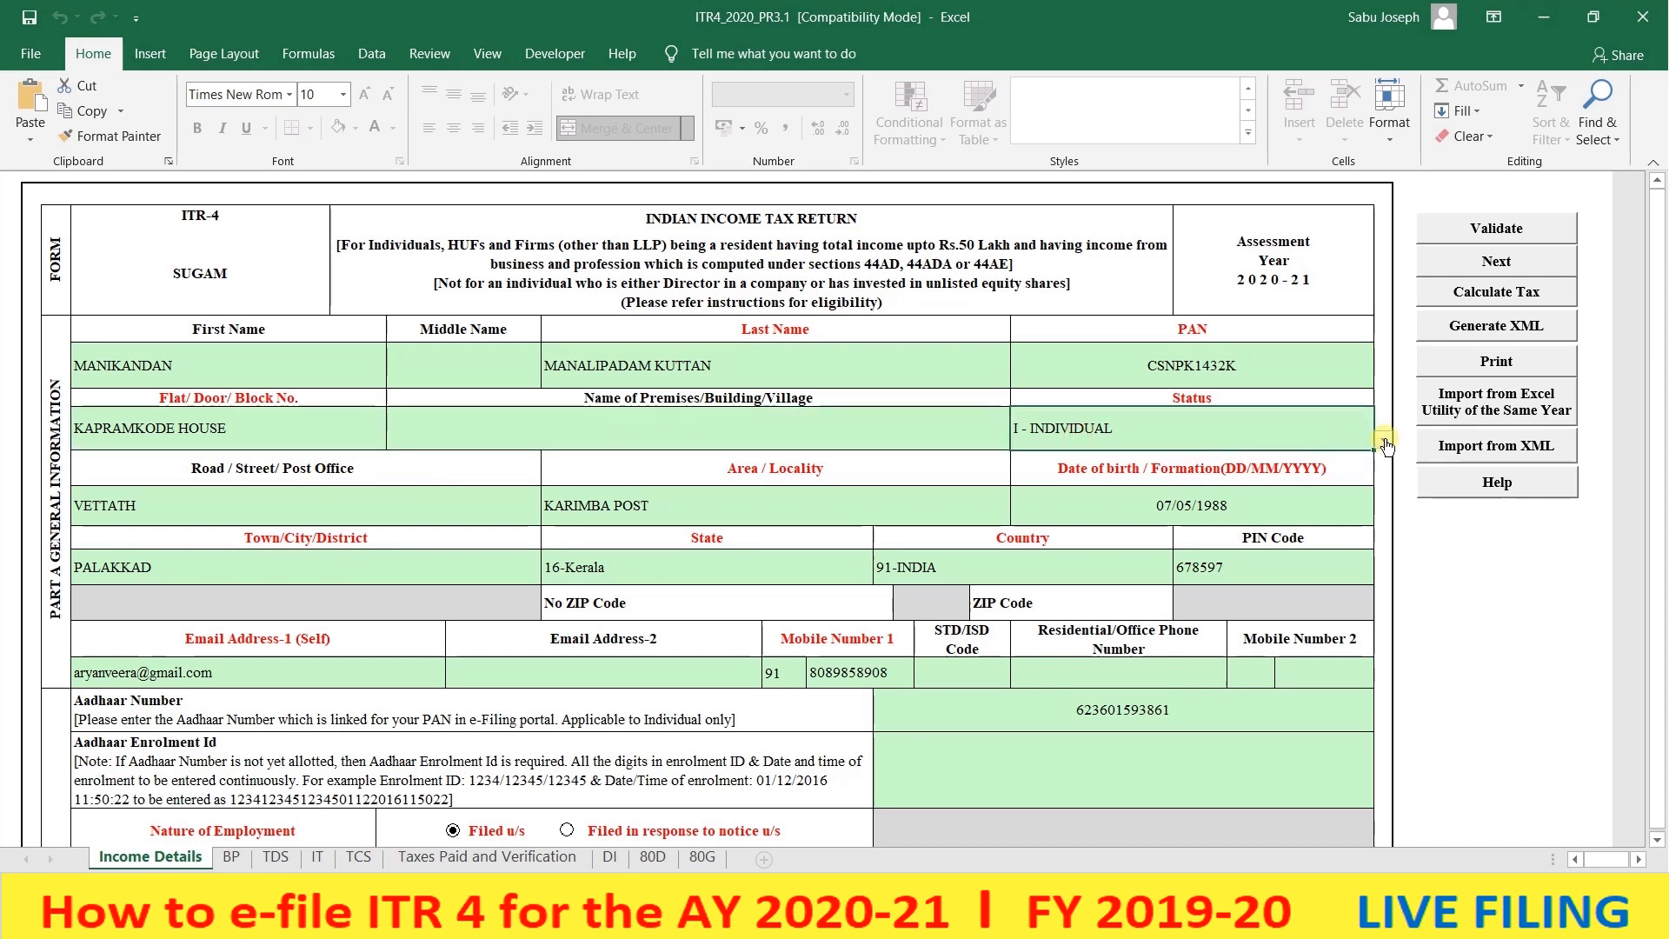
{"action": "left_click", "coordinate": [1384, 442]}
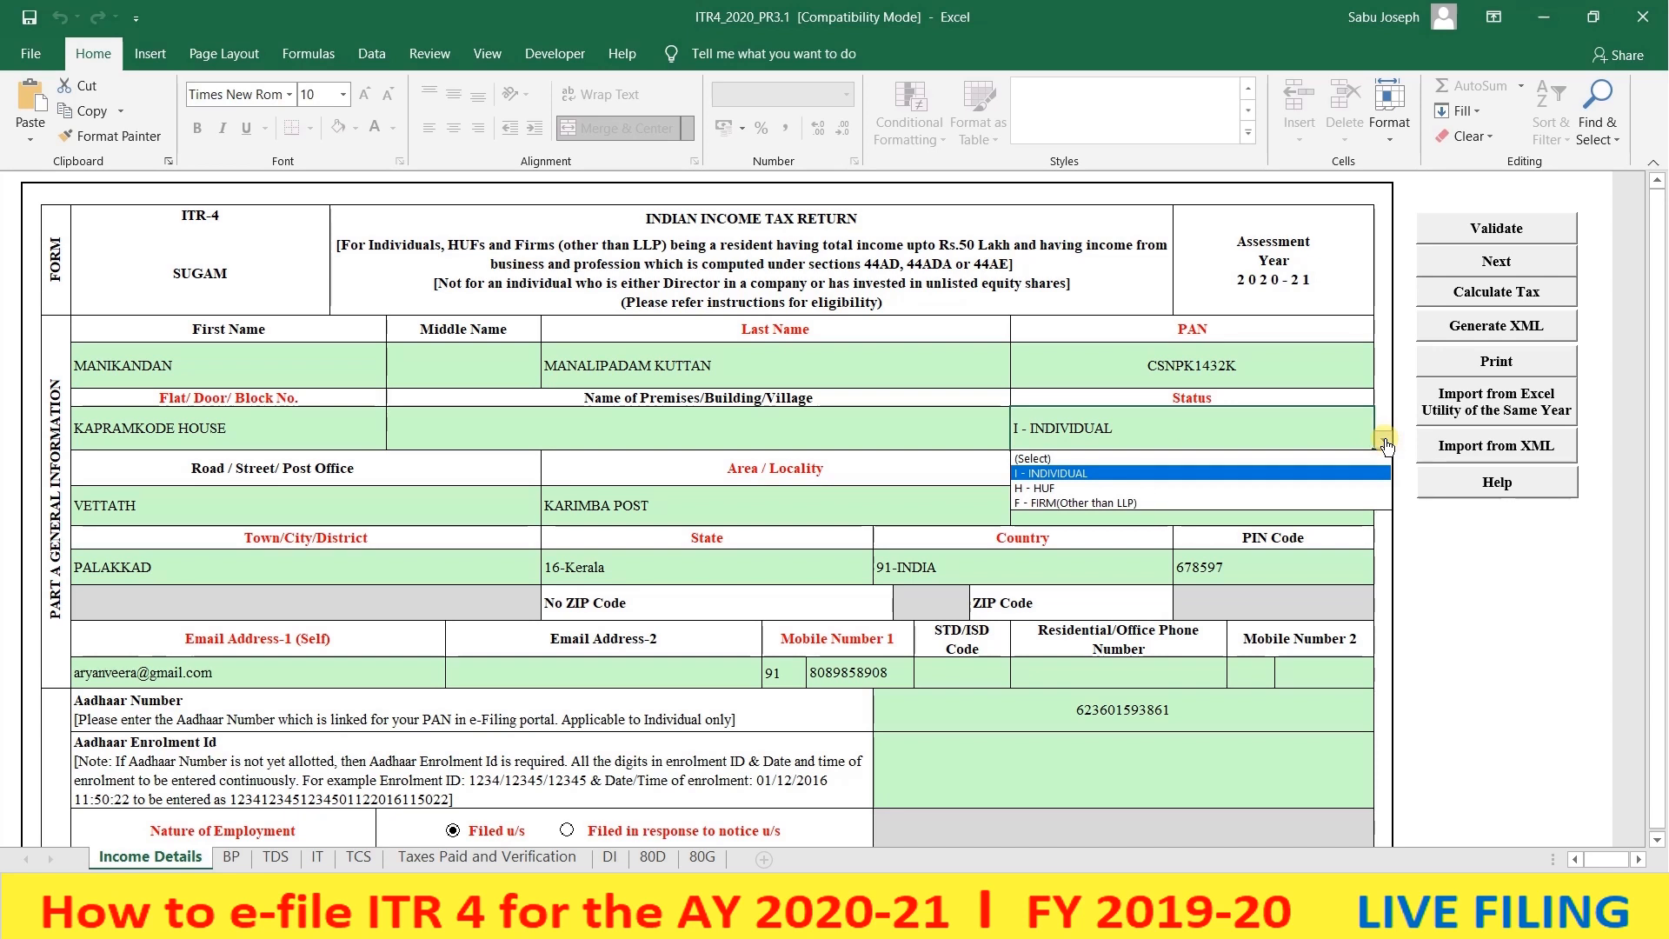
{"action": "left_click", "coordinate": [1313, 473]}
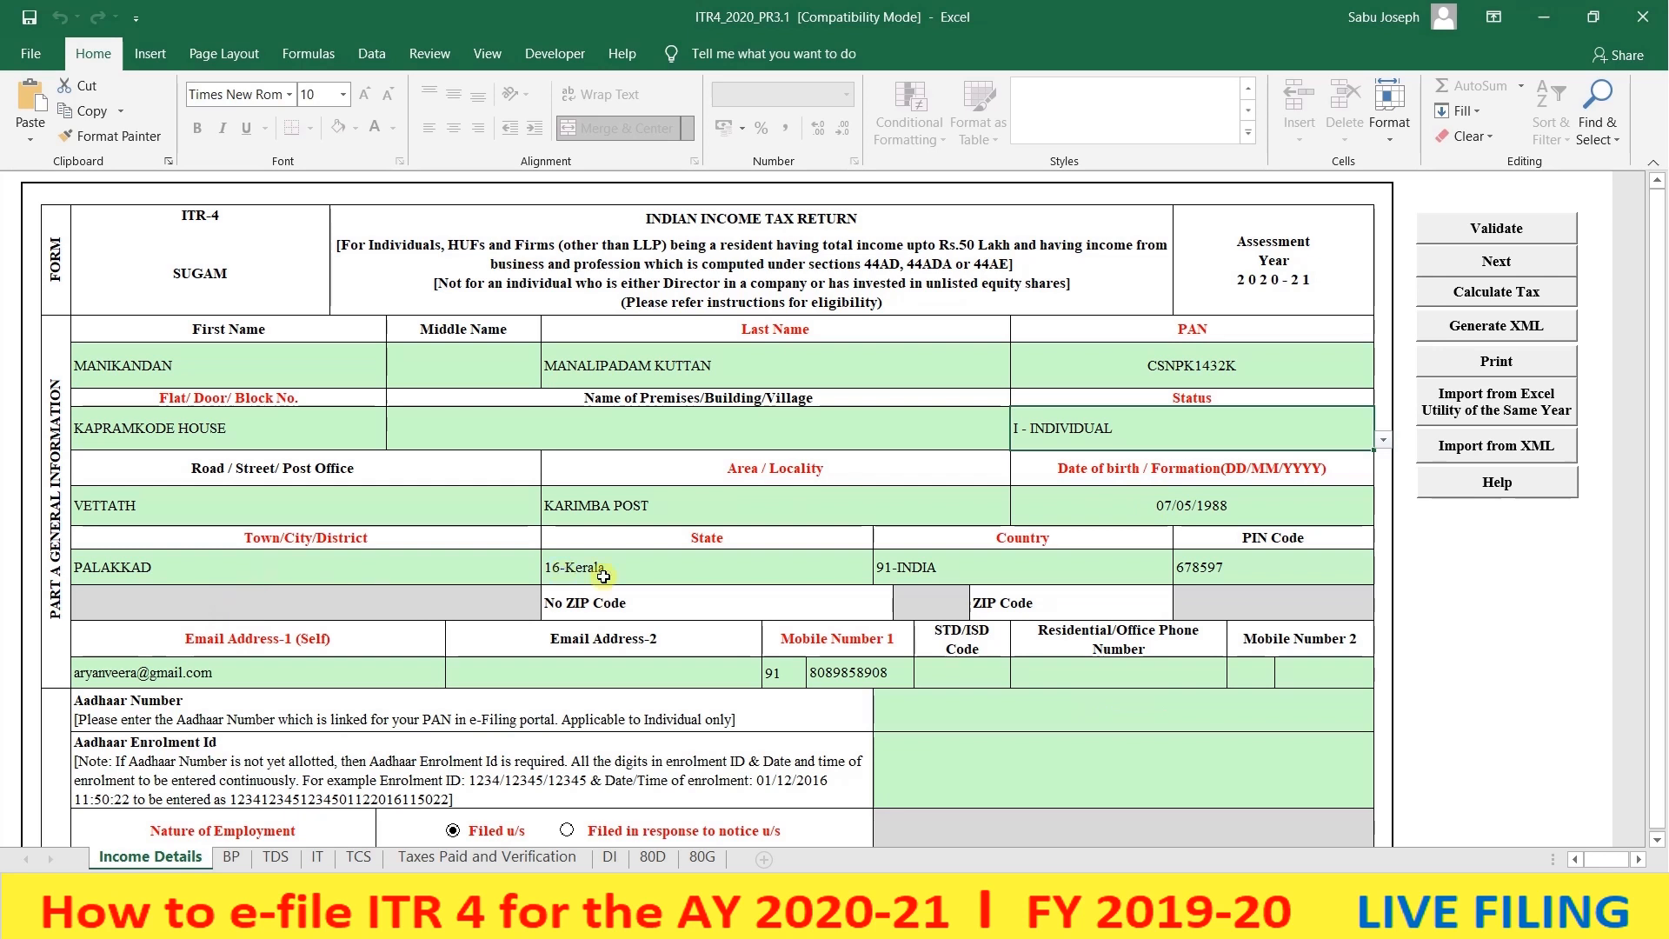
- Confirm State 16-Kerala and check the Email, Mobile and Aadhaar cells
{"action": "left_click", "coordinate": [671, 571]}
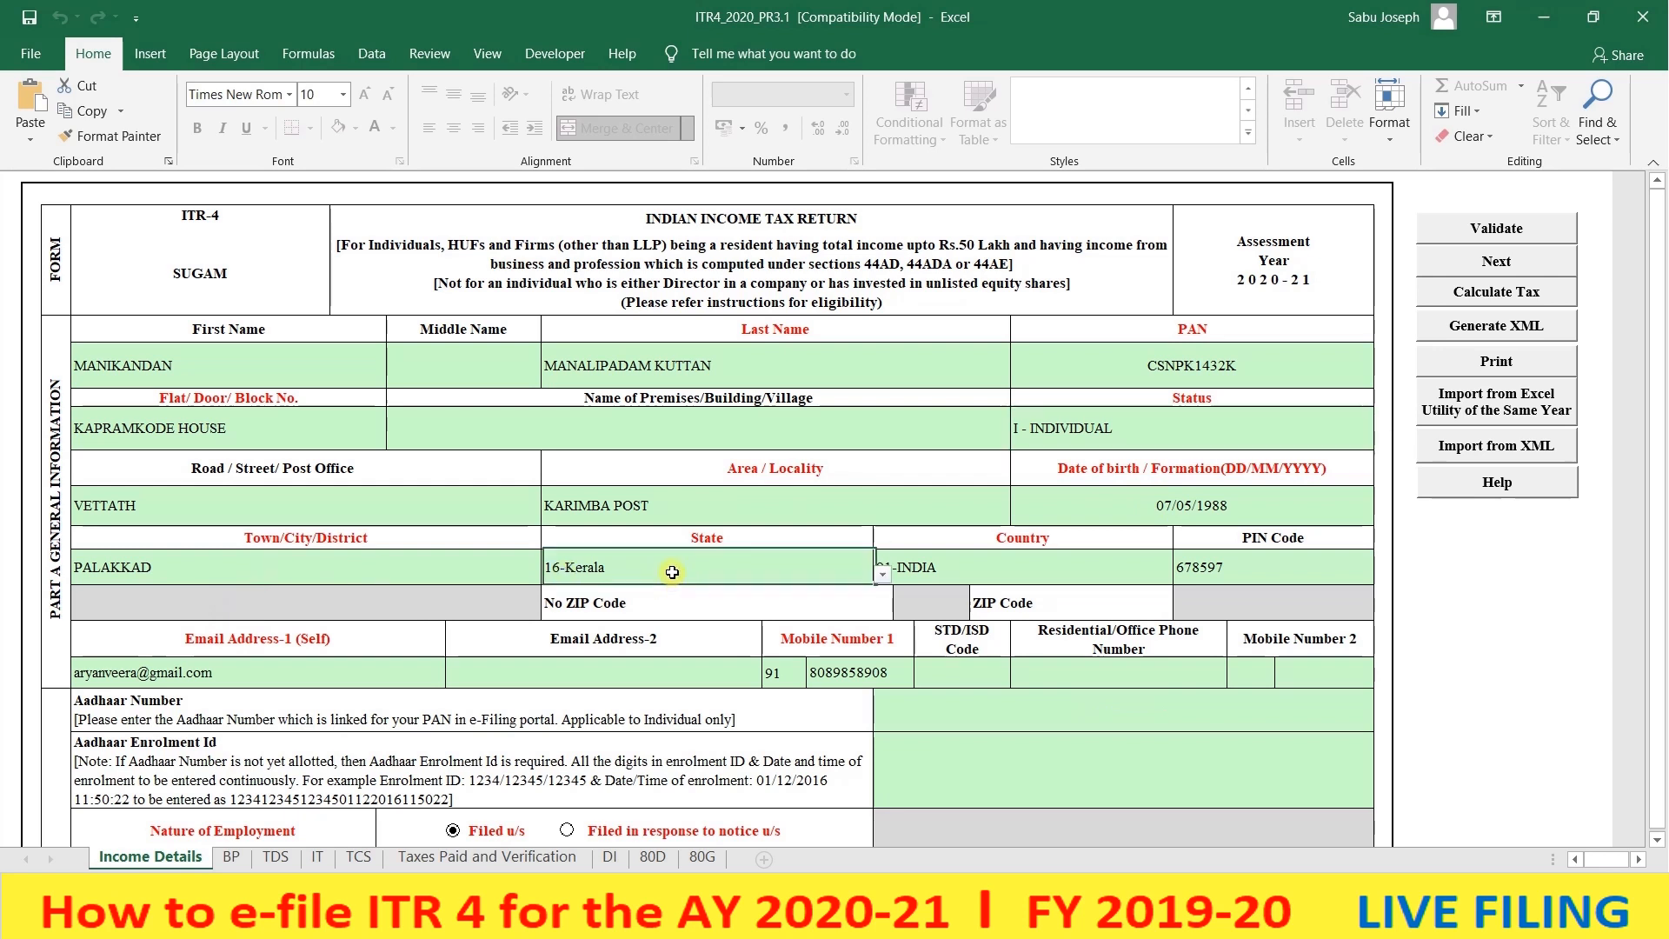
{"action": "left_click", "coordinate": [881, 576]}
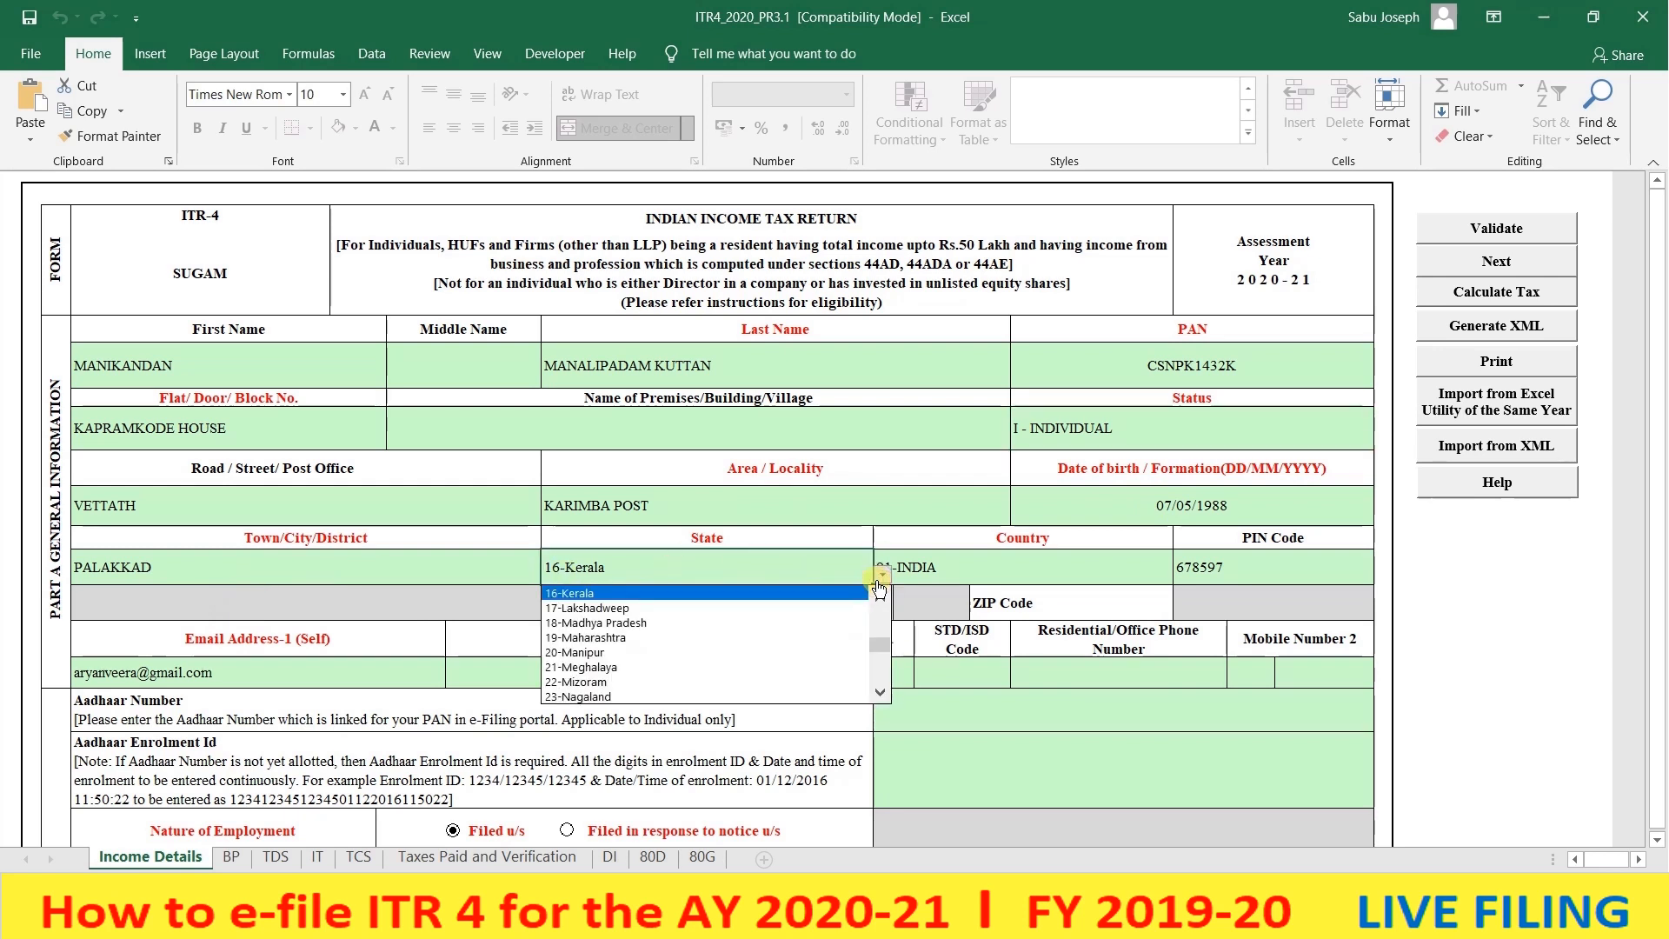
{"action": "left_click", "coordinate": [879, 581]}
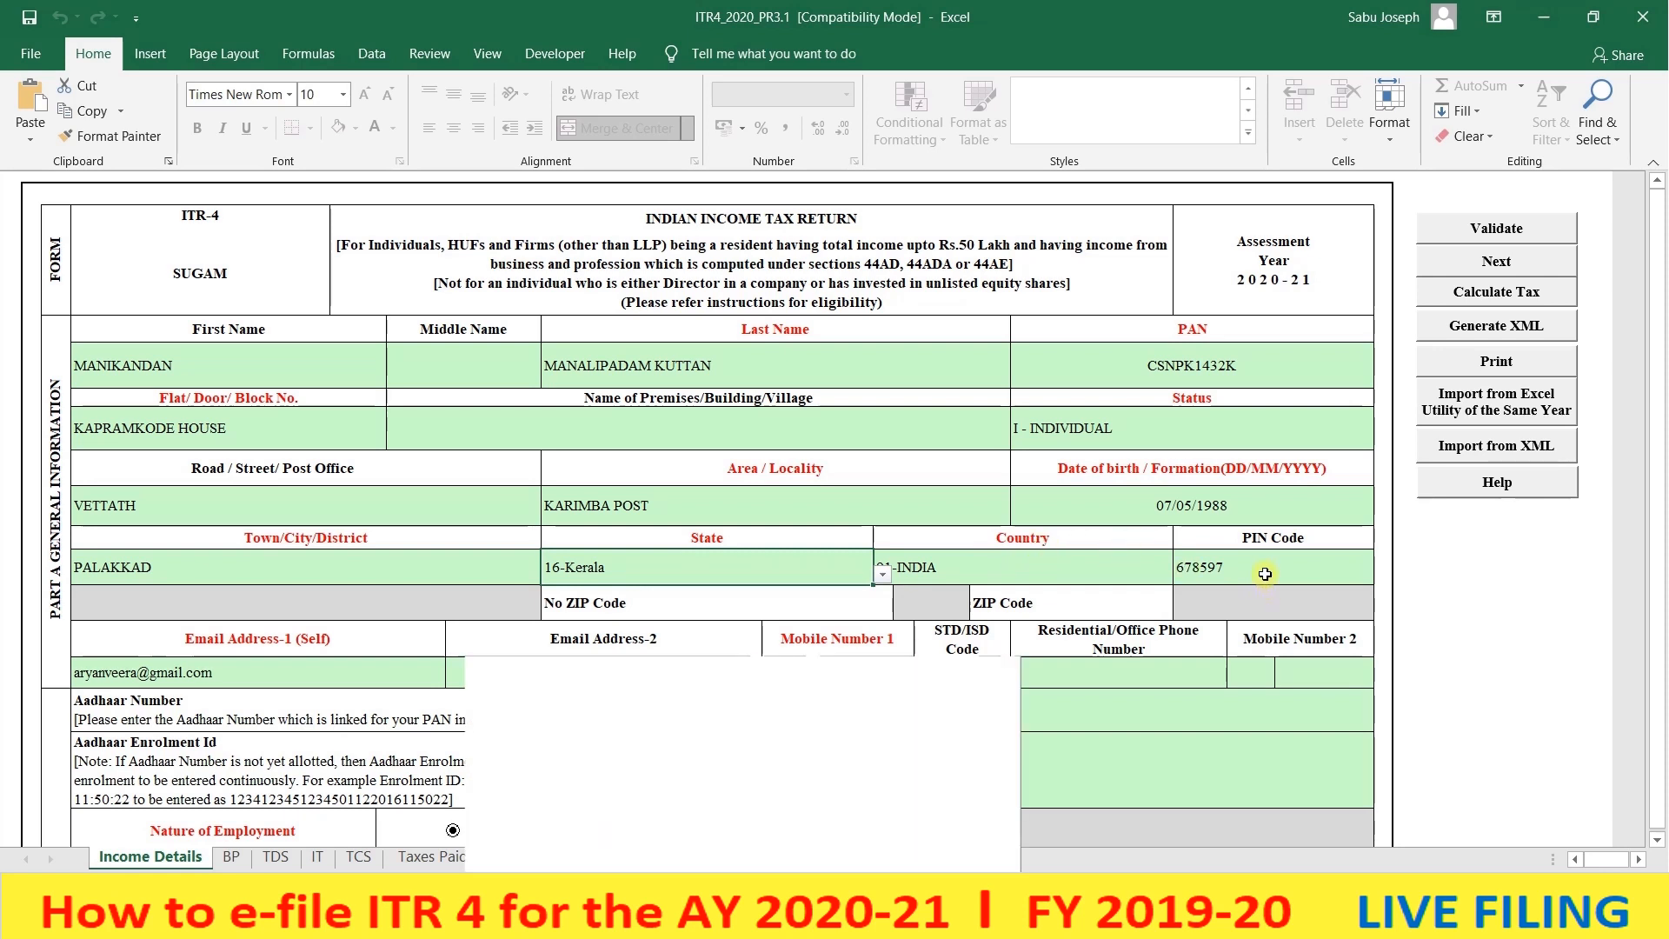
{"action": "left_click", "coordinate": [260, 675]}
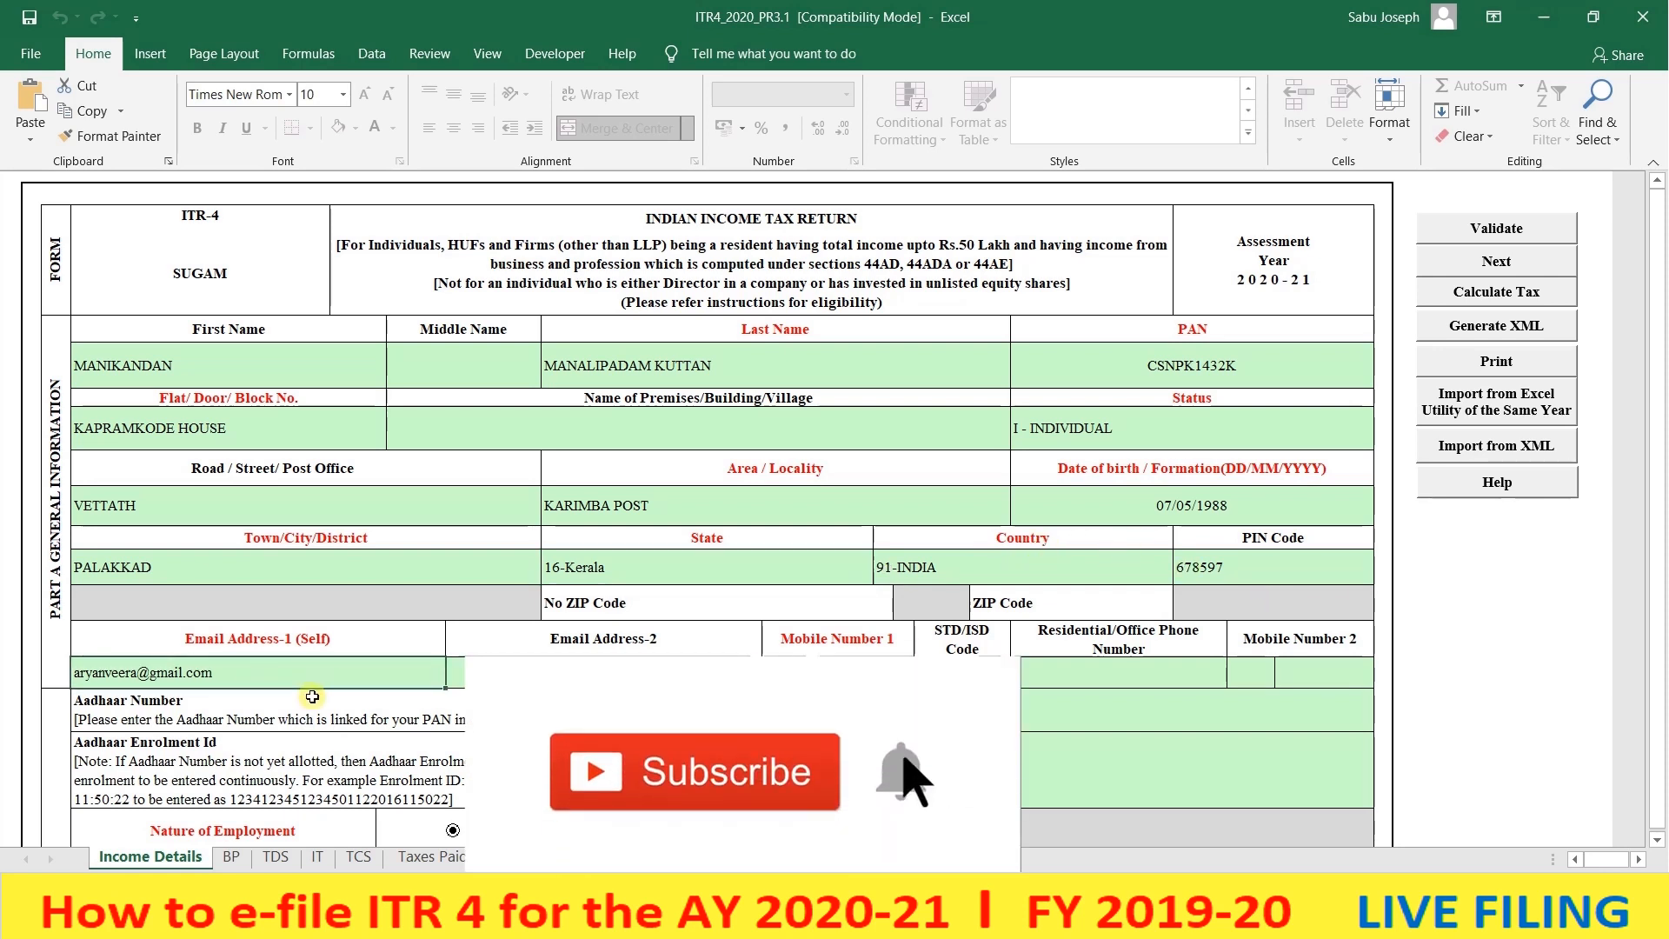
{"action": "left_click", "coordinate": [859, 674]}
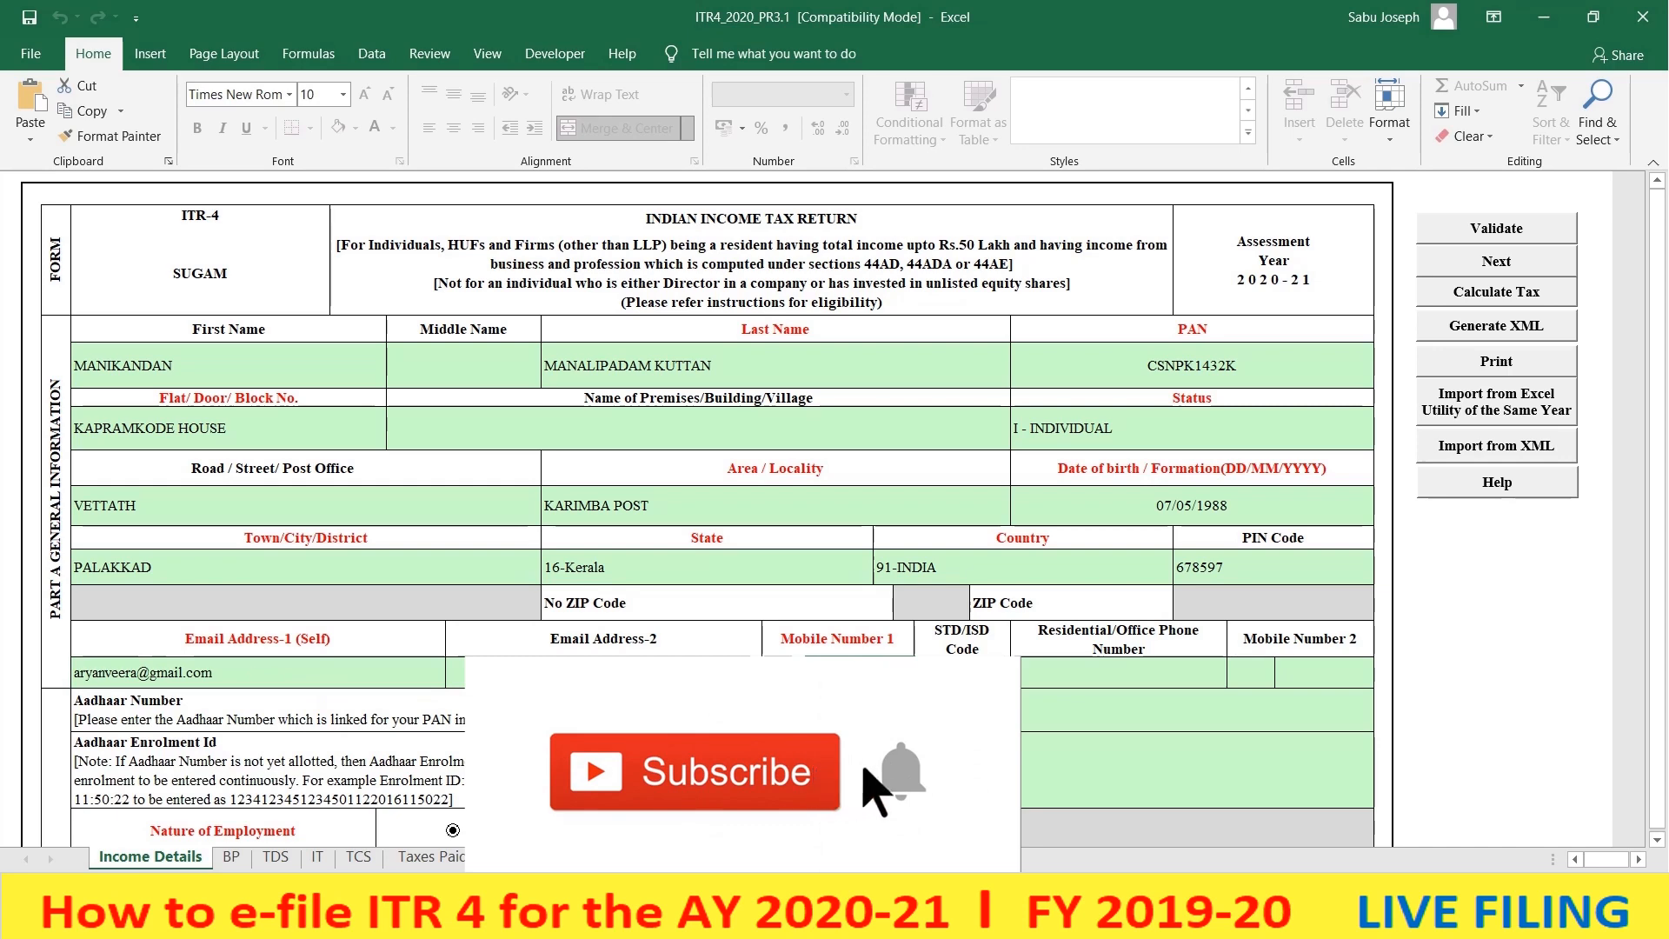
{"action": "scroll", "coordinate": [983, 559], "scroll_direction": "down", "scroll_amount": 3}
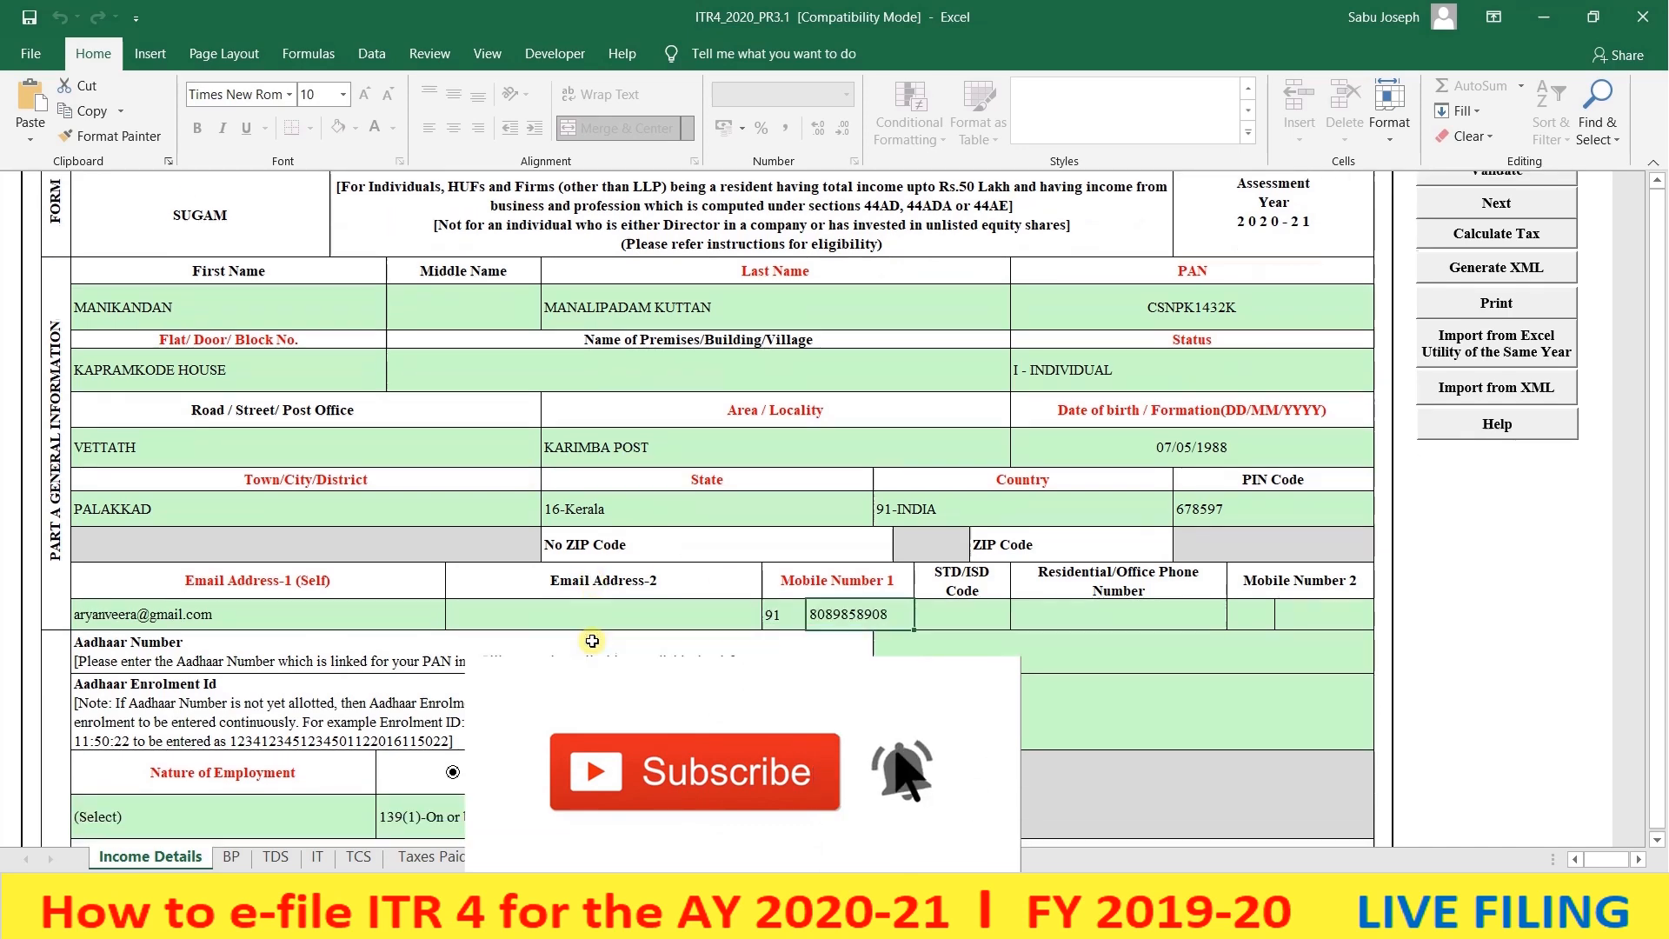
{"action": "left_click", "coordinate": [983, 556]}
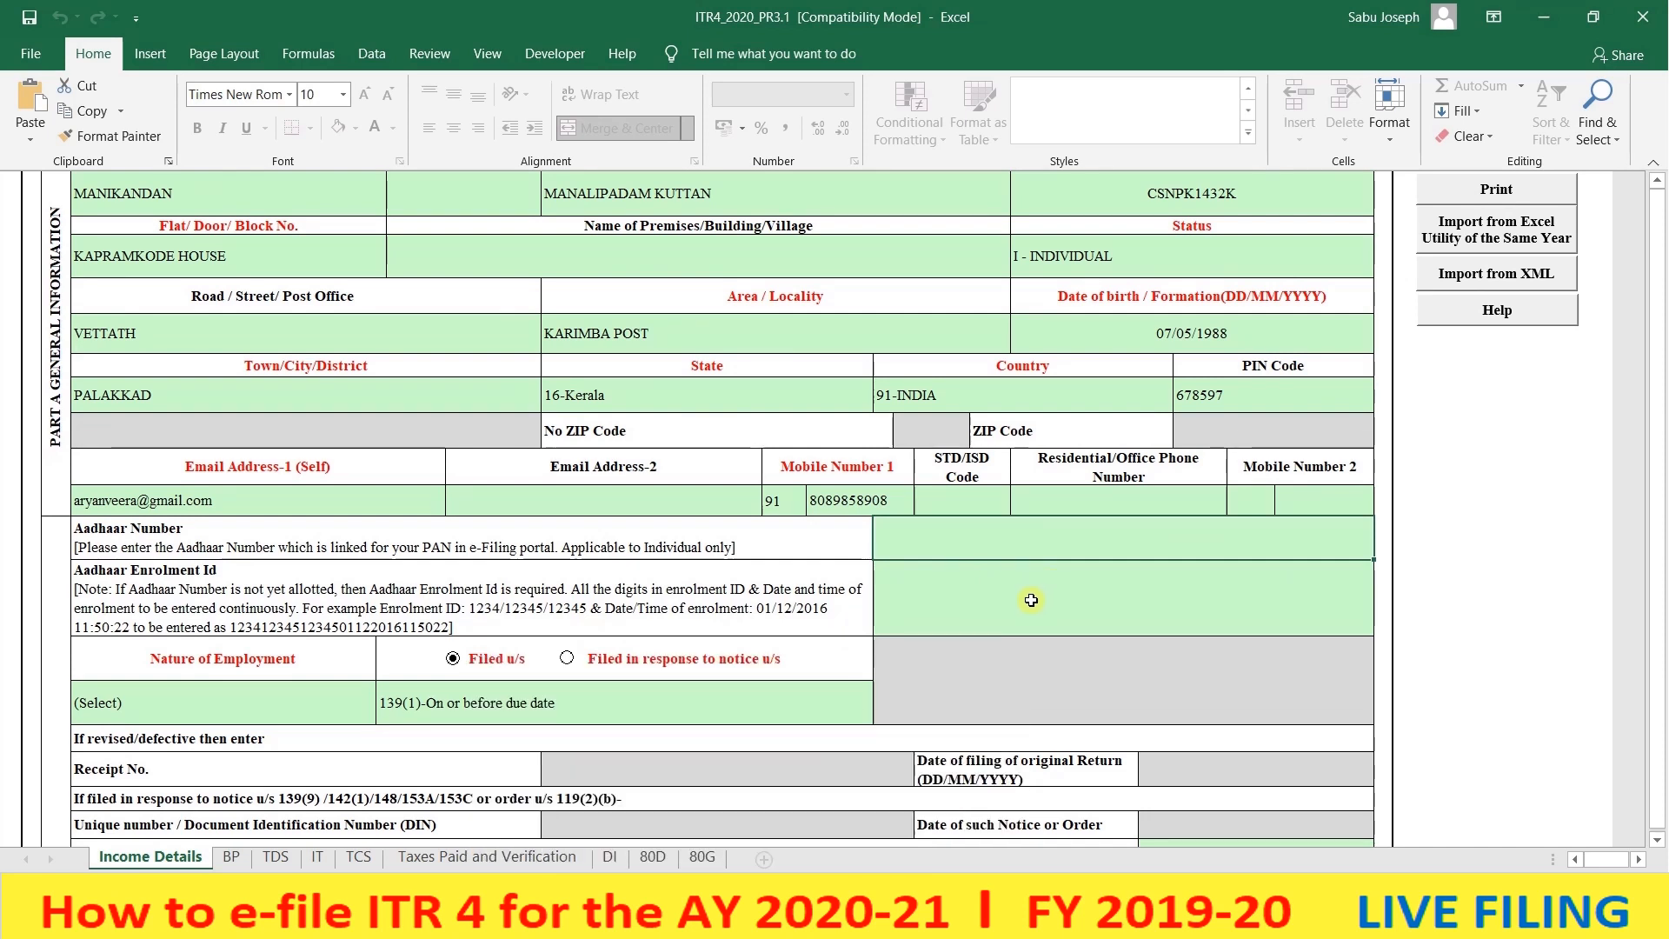
- Set Nature of Employment to Others
{"action": "left_click", "coordinate": [200, 696]}
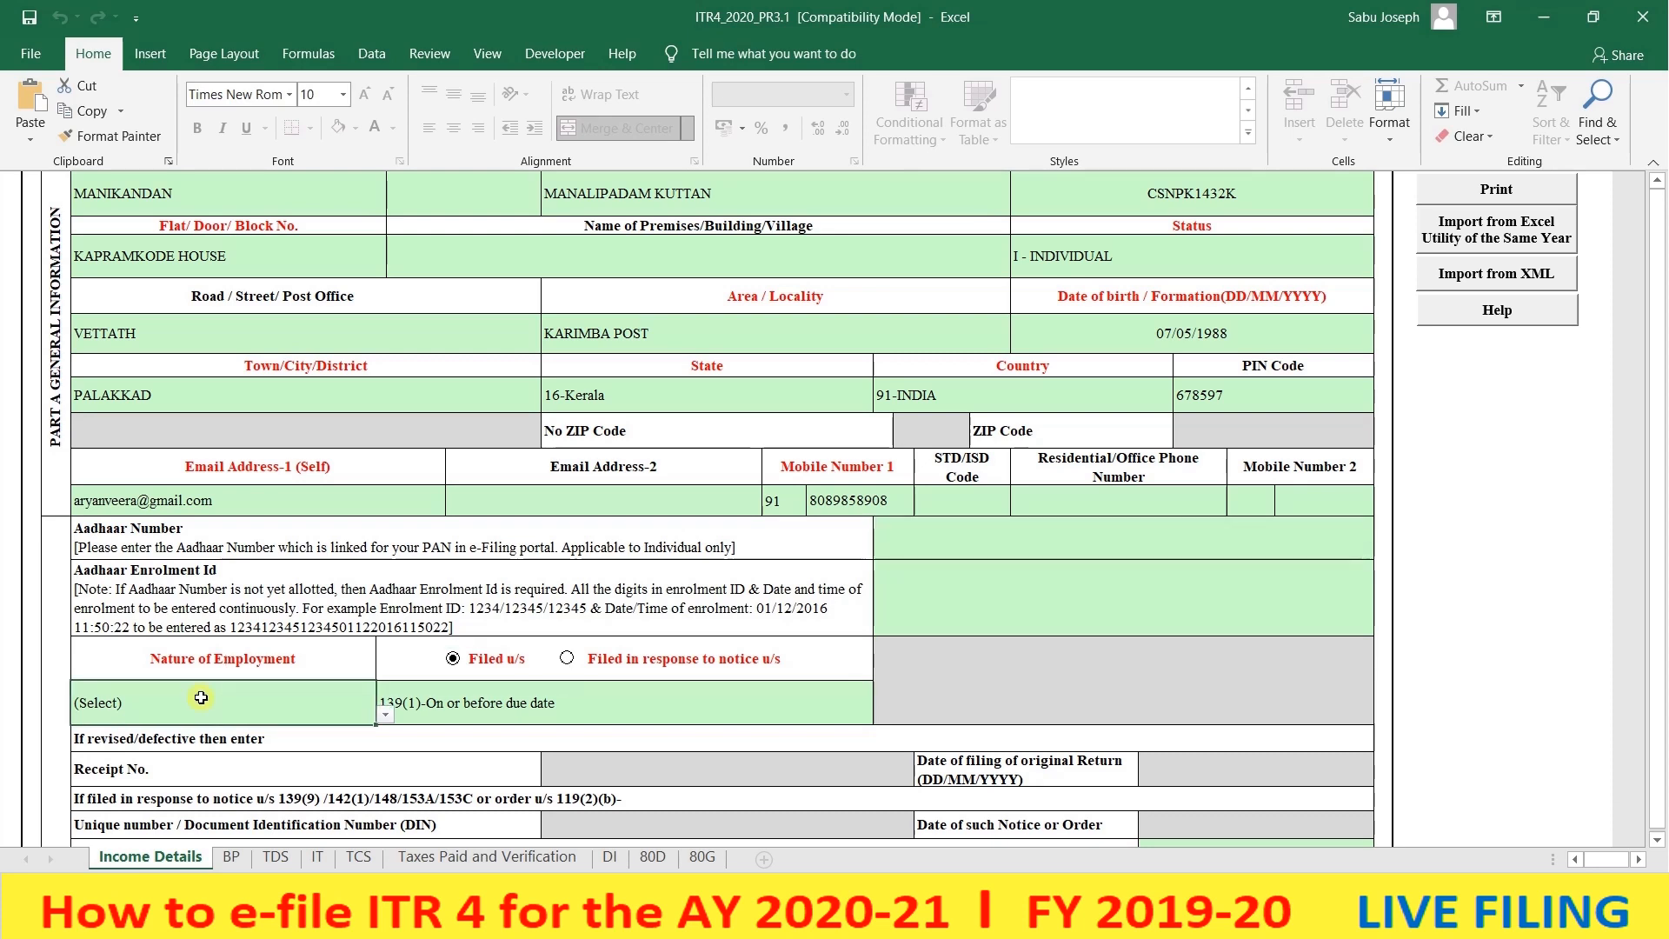
{"action": "scroll", "coordinate": [248, 704], "scroll_direction": "down", "scroll_amount": 1}
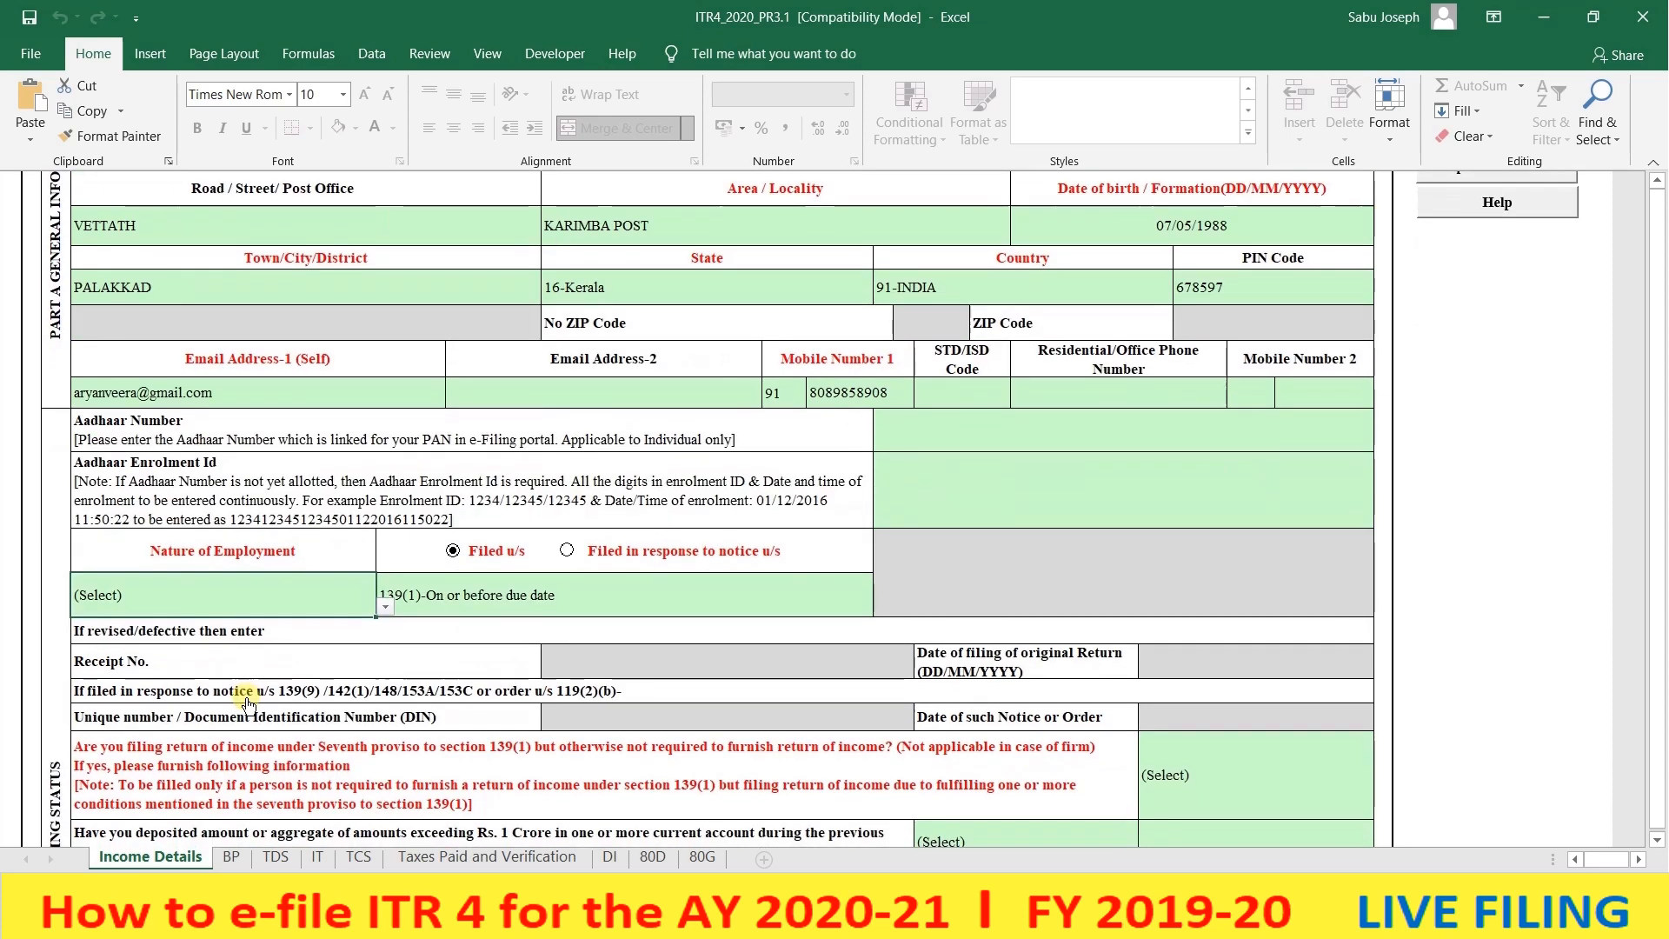
{"action": "left_click", "coordinate": [385, 608]}
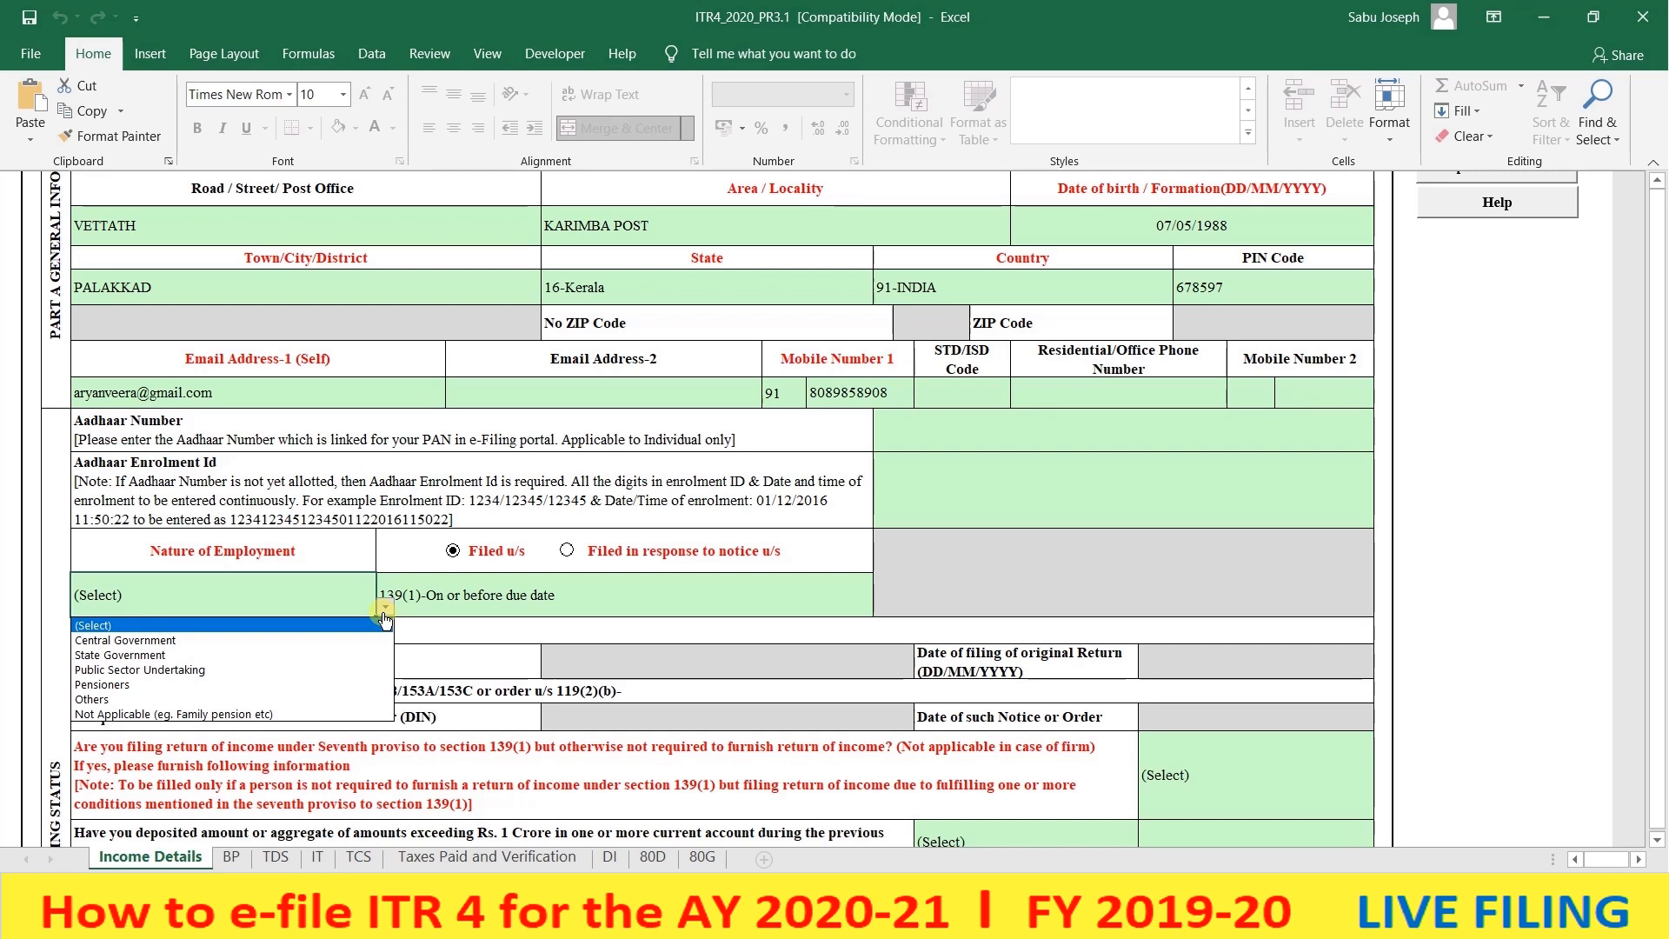
{"action": "left_click", "coordinate": [280, 698]}
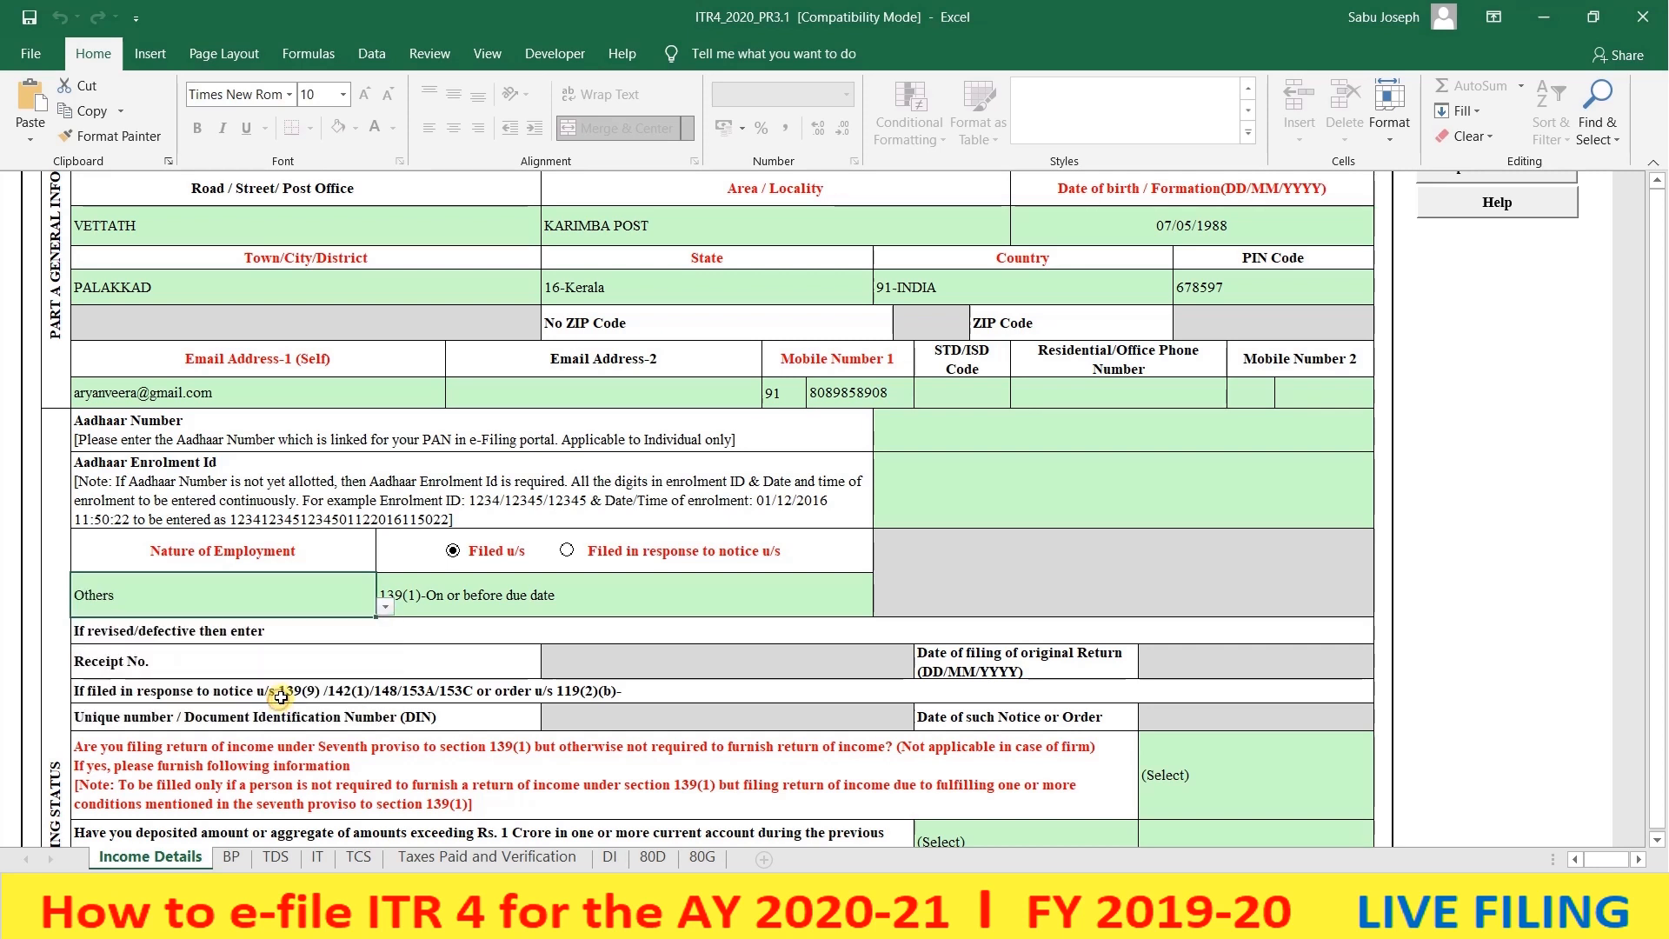
- Set Filed u/s to 139(1)-On or before due date
{"action": "left_click", "coordinate": [506, 600]}
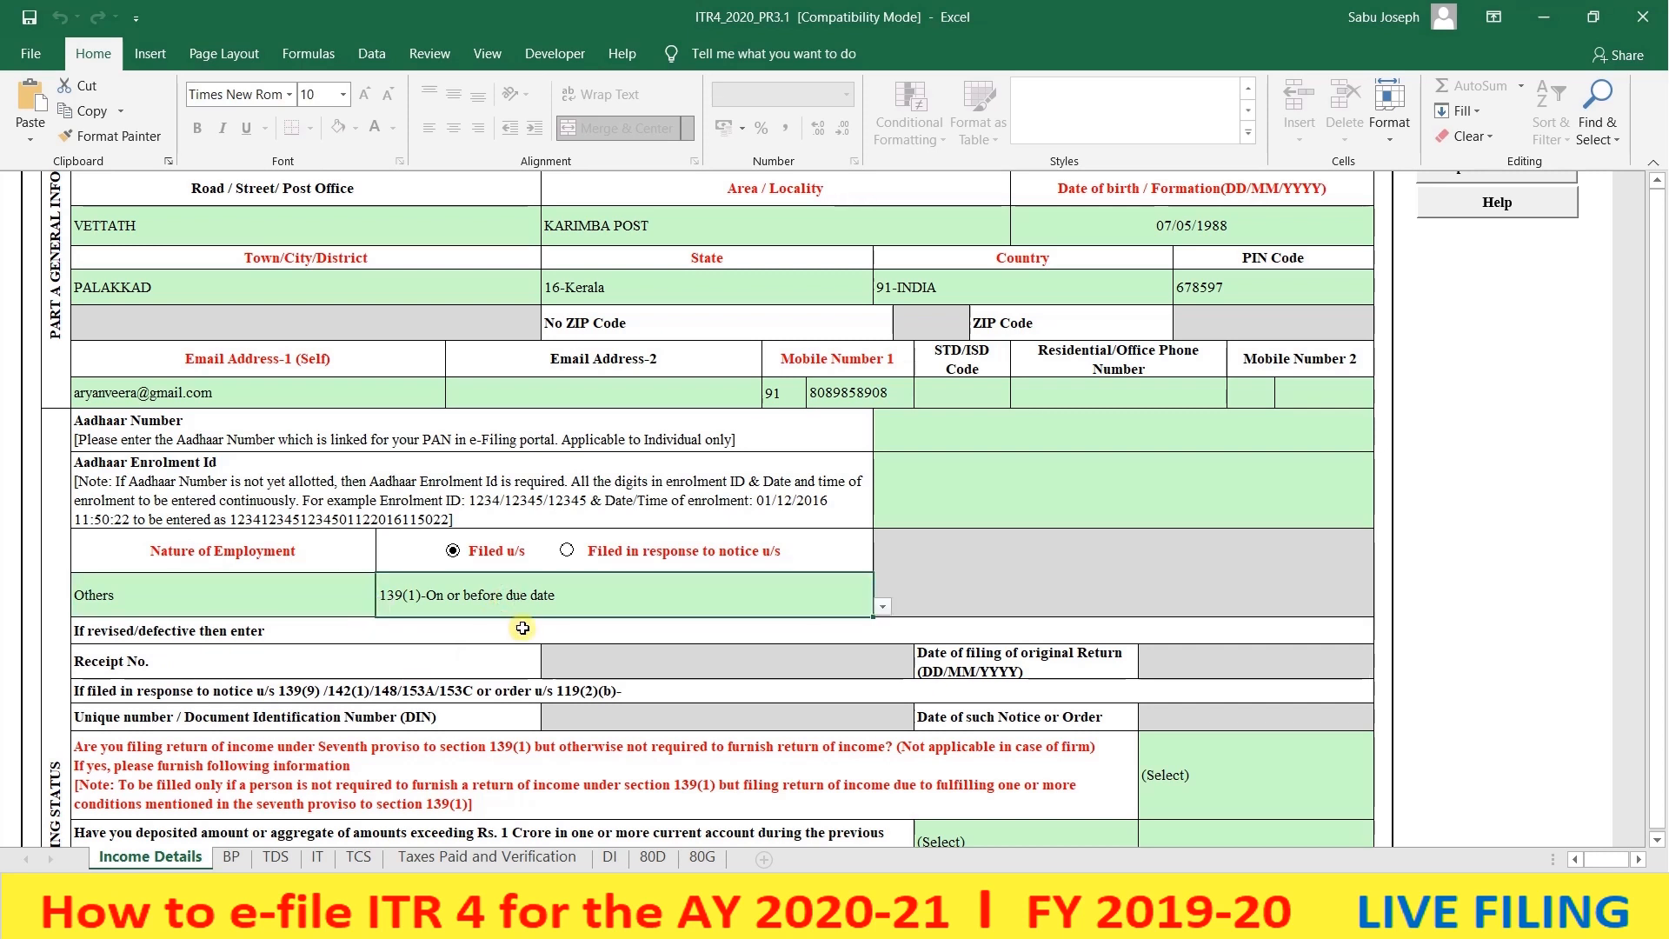
{"action": "left_click", "coordinate": [883, 606]}
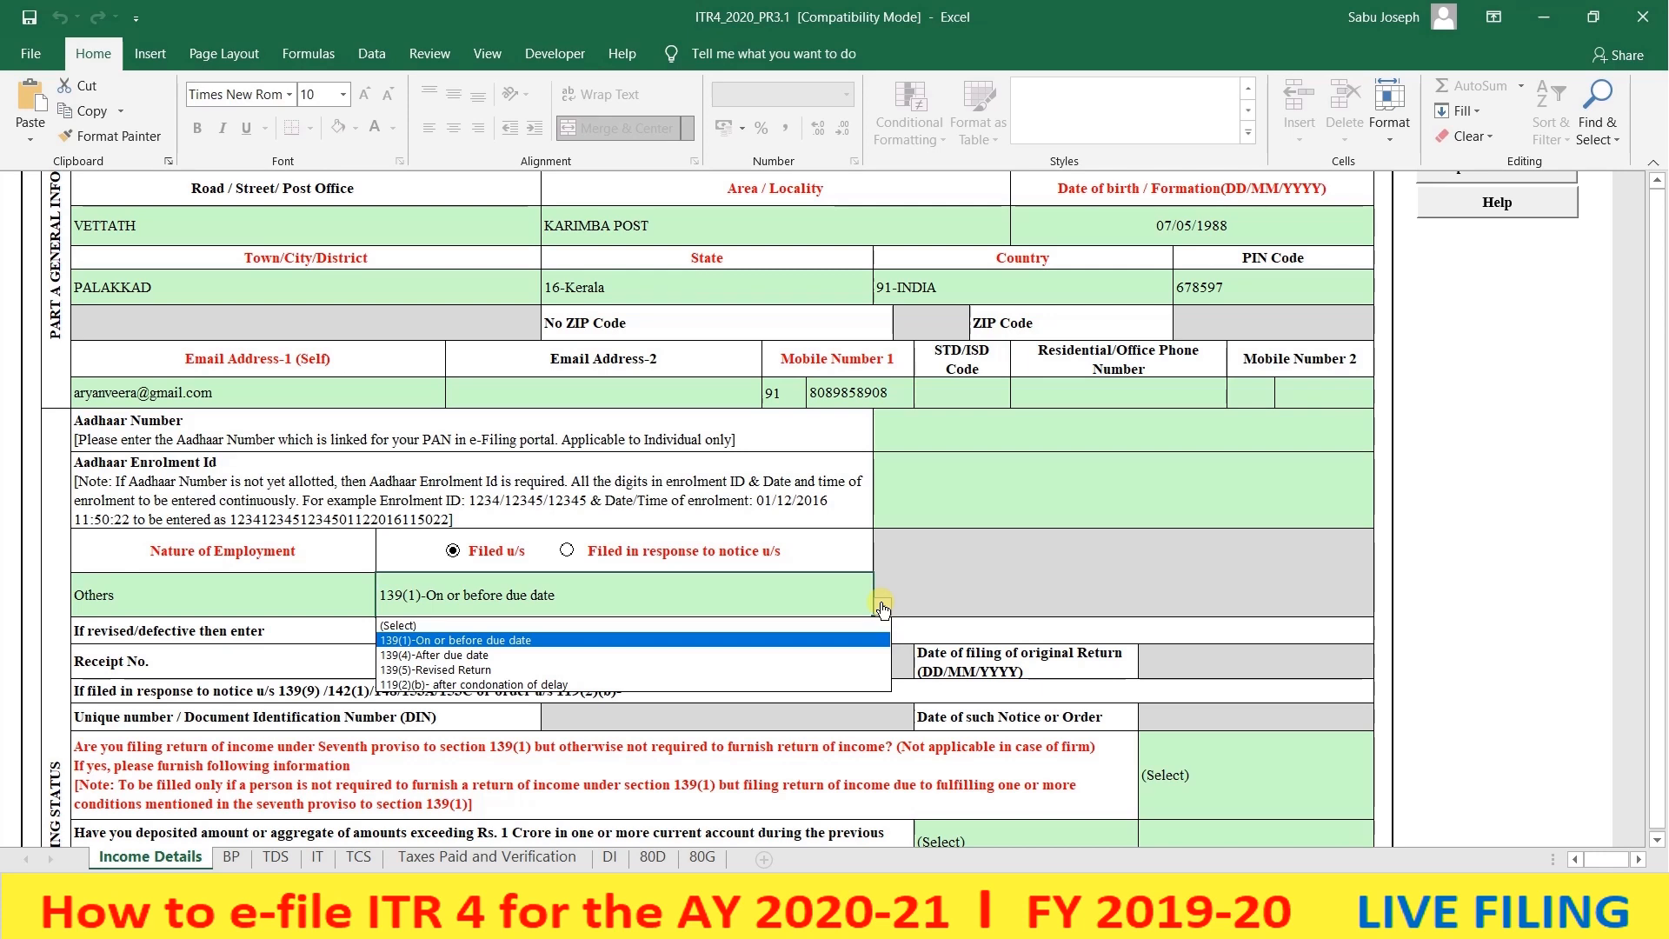
{"action": "left_click", "coordinate": [838, 639]}
{"action": "scroll", "coordinate": [1050, 683], "scroll_direction": "down", "scroll_amount": 2}
{"action": "scroll", "coordinate": [1049, 682], "scroll_direction": "down", "scroll_amount": 1}
{"action": "left_click", "coordinate": [1305, 561]}
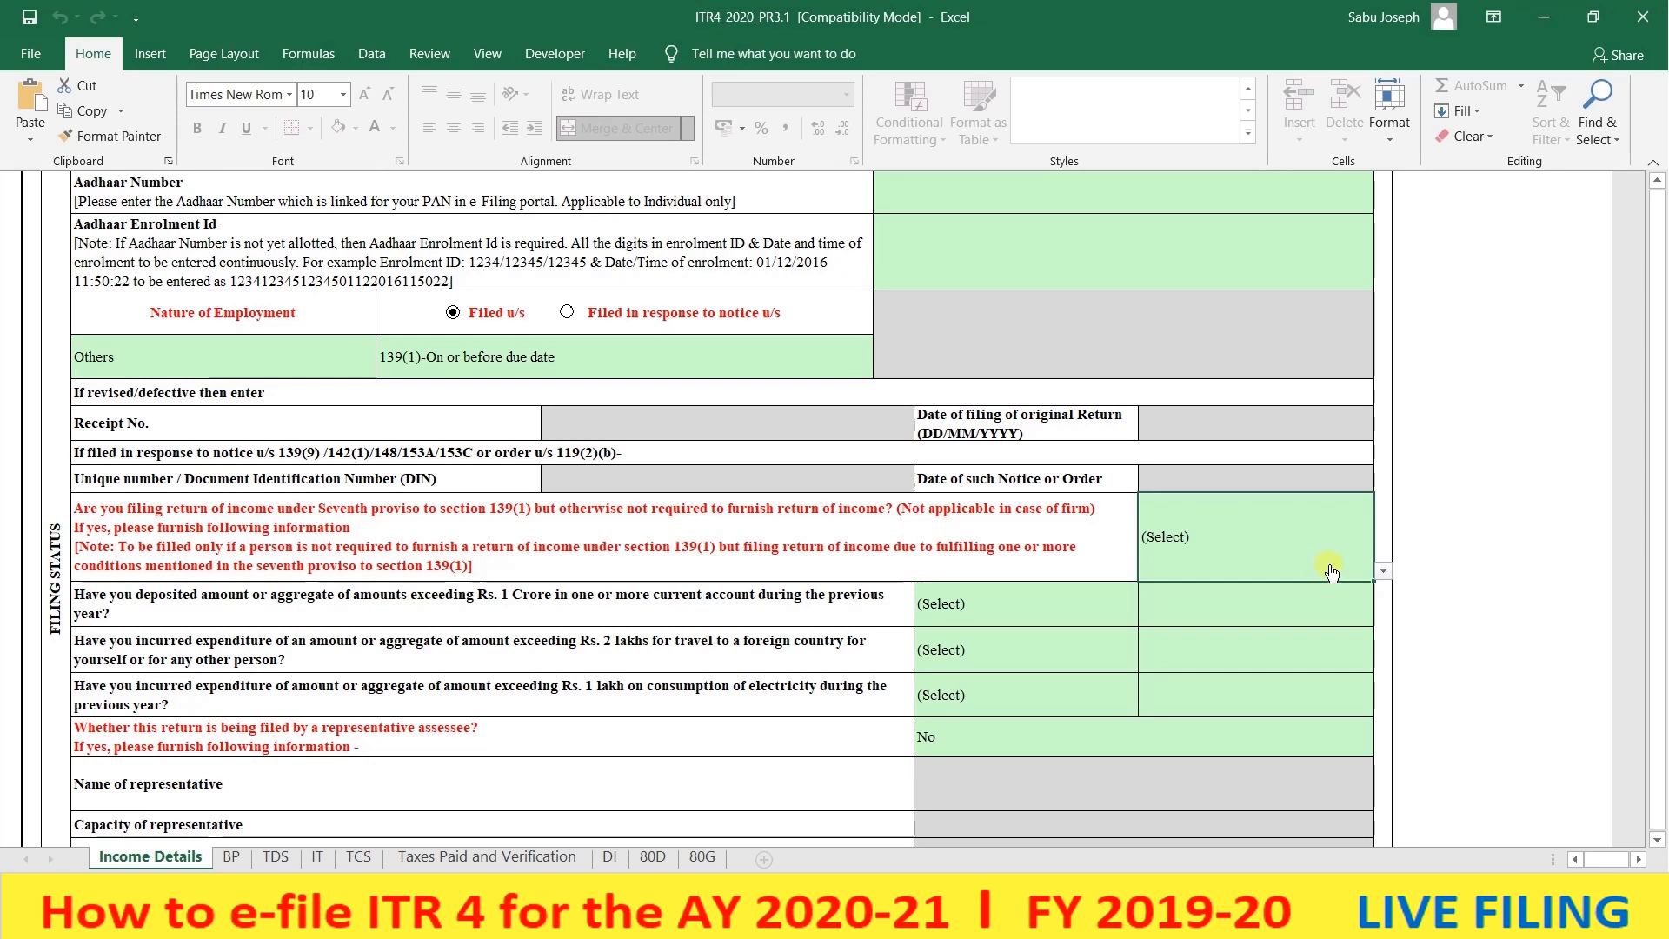
- Answer Yes to the seventh-proviso question, then look over the deposit and electricity expenditure questions
{"action": "left_click", "coordinate": [1382, 571]}
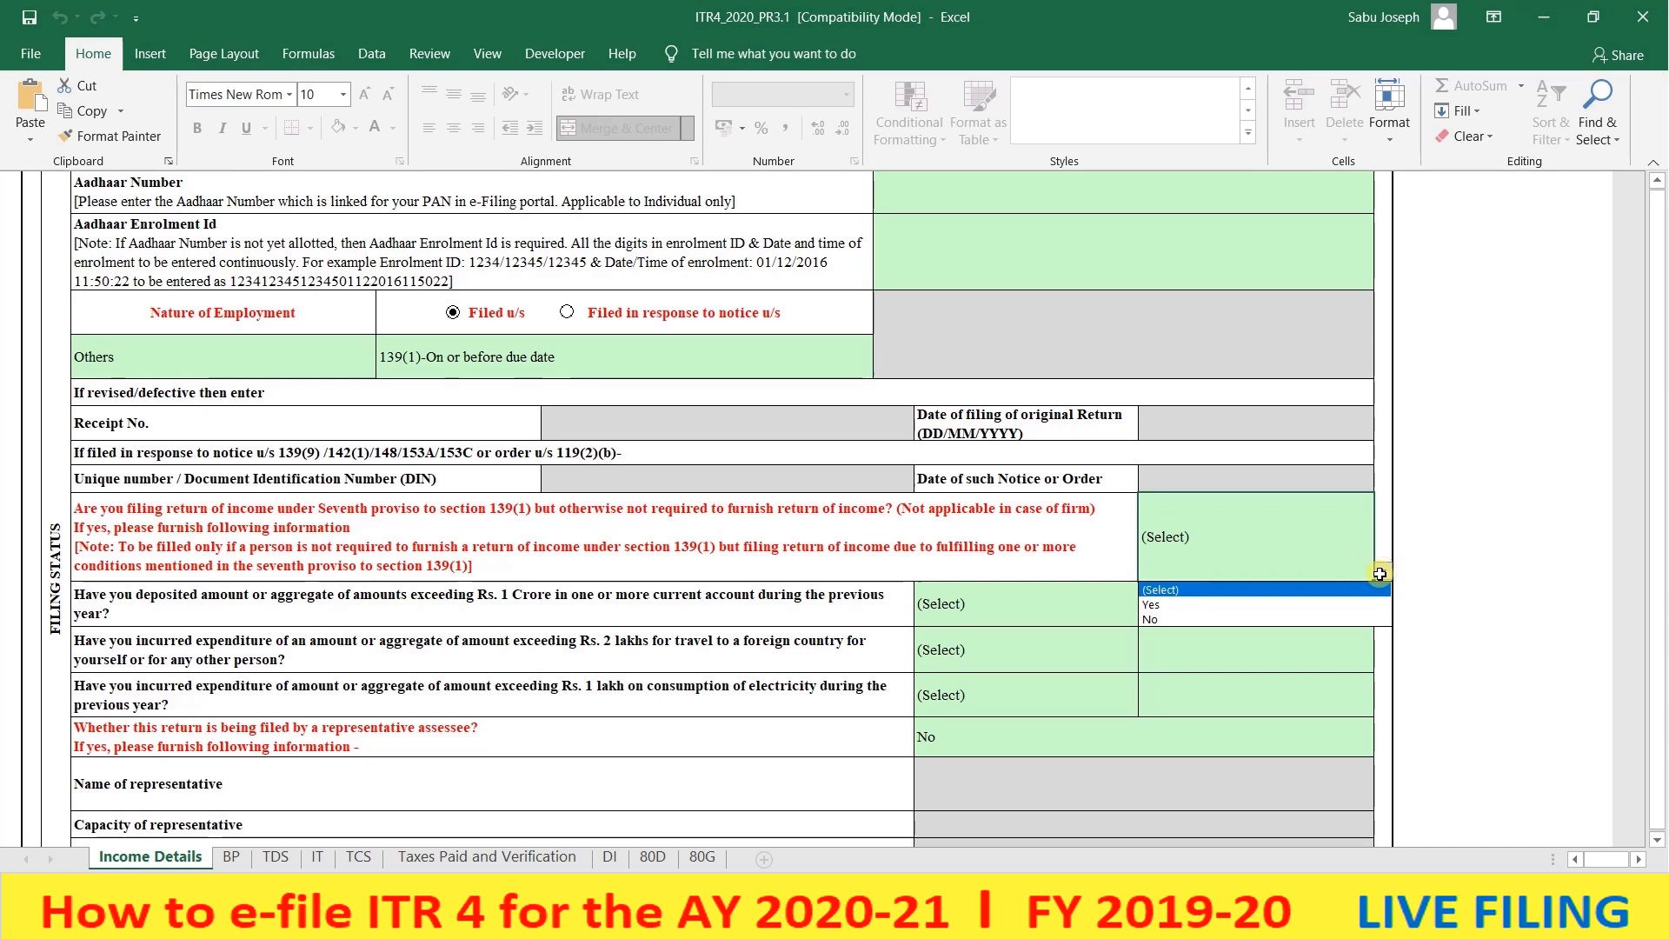
{"action": "left_click", "coordinate": [1298, 604]}
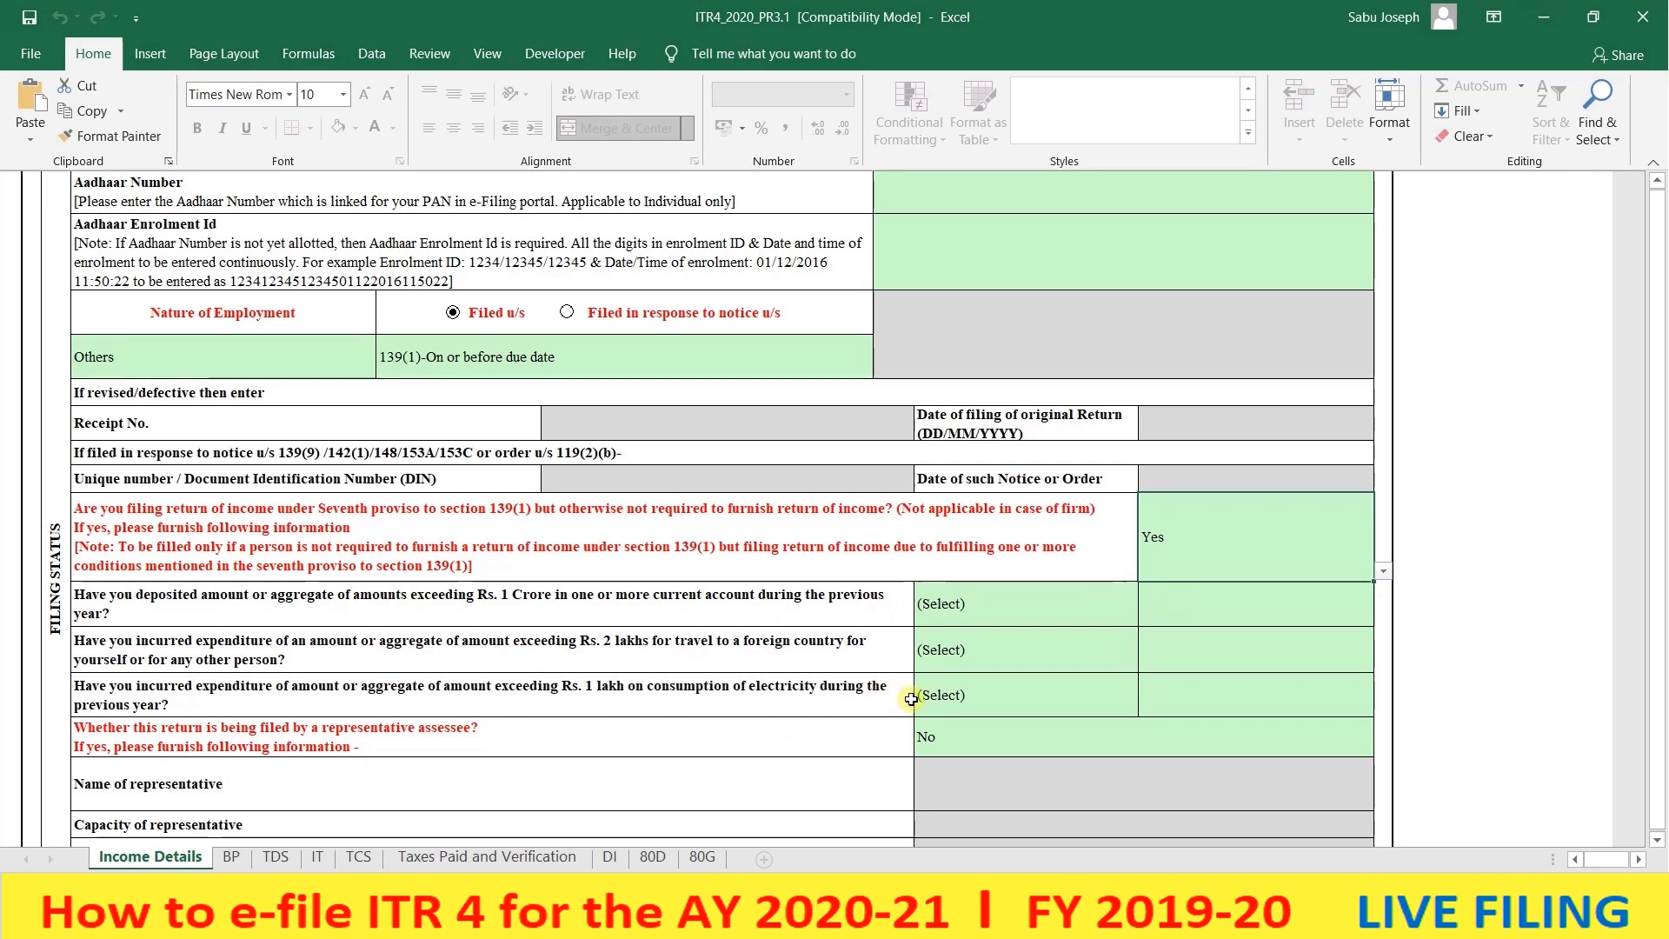
{"action": "left_click", "coordinate": [991, 696]}
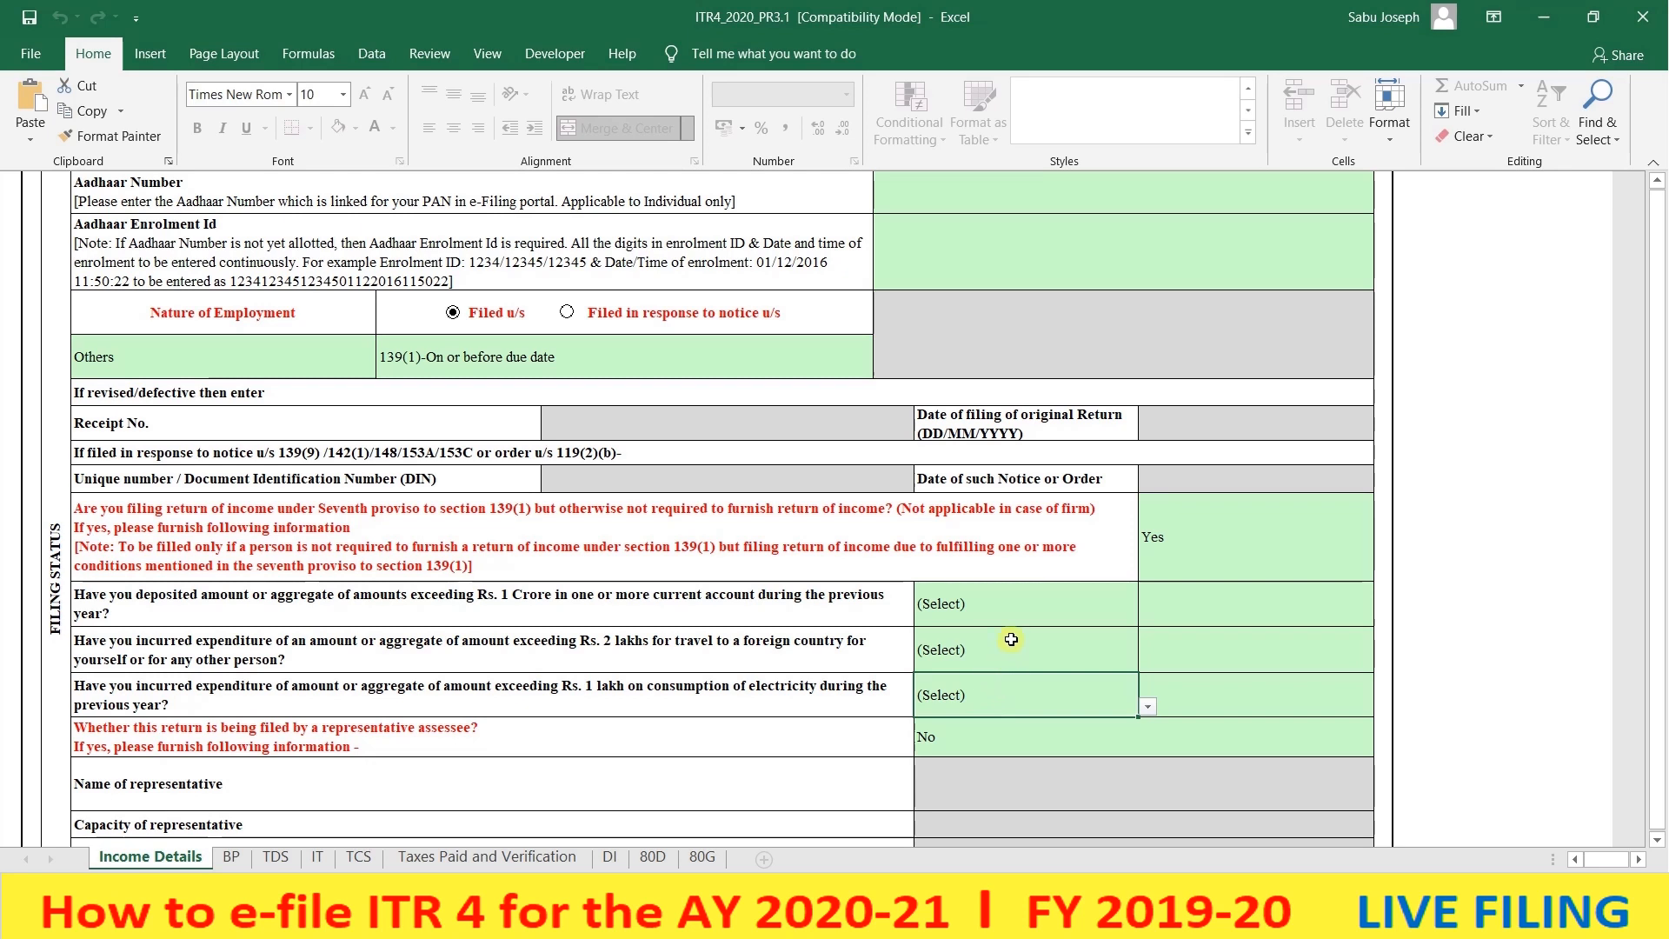
{"action": "left_click", "coordinate": [1063, 602]}
{"action": "left_click", "coordinate": [1144, 615]}
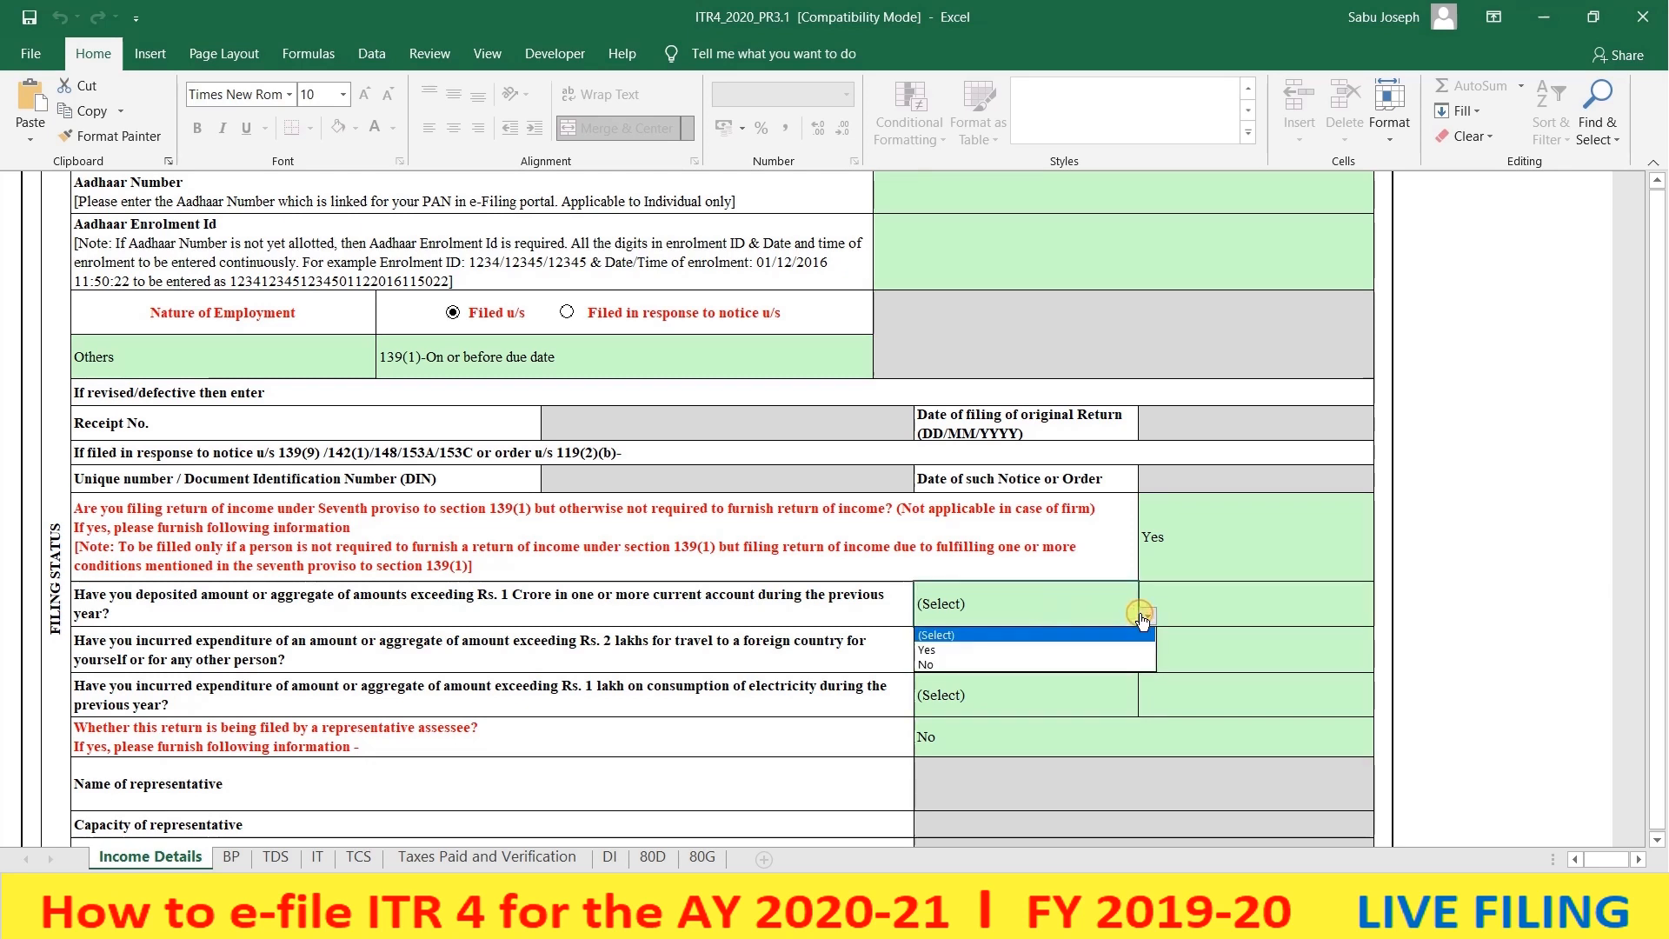
{"action": "left_click", "coordinate": [1142, 616]}
{"action": "left_click", "coordinate": [1184, 540]}
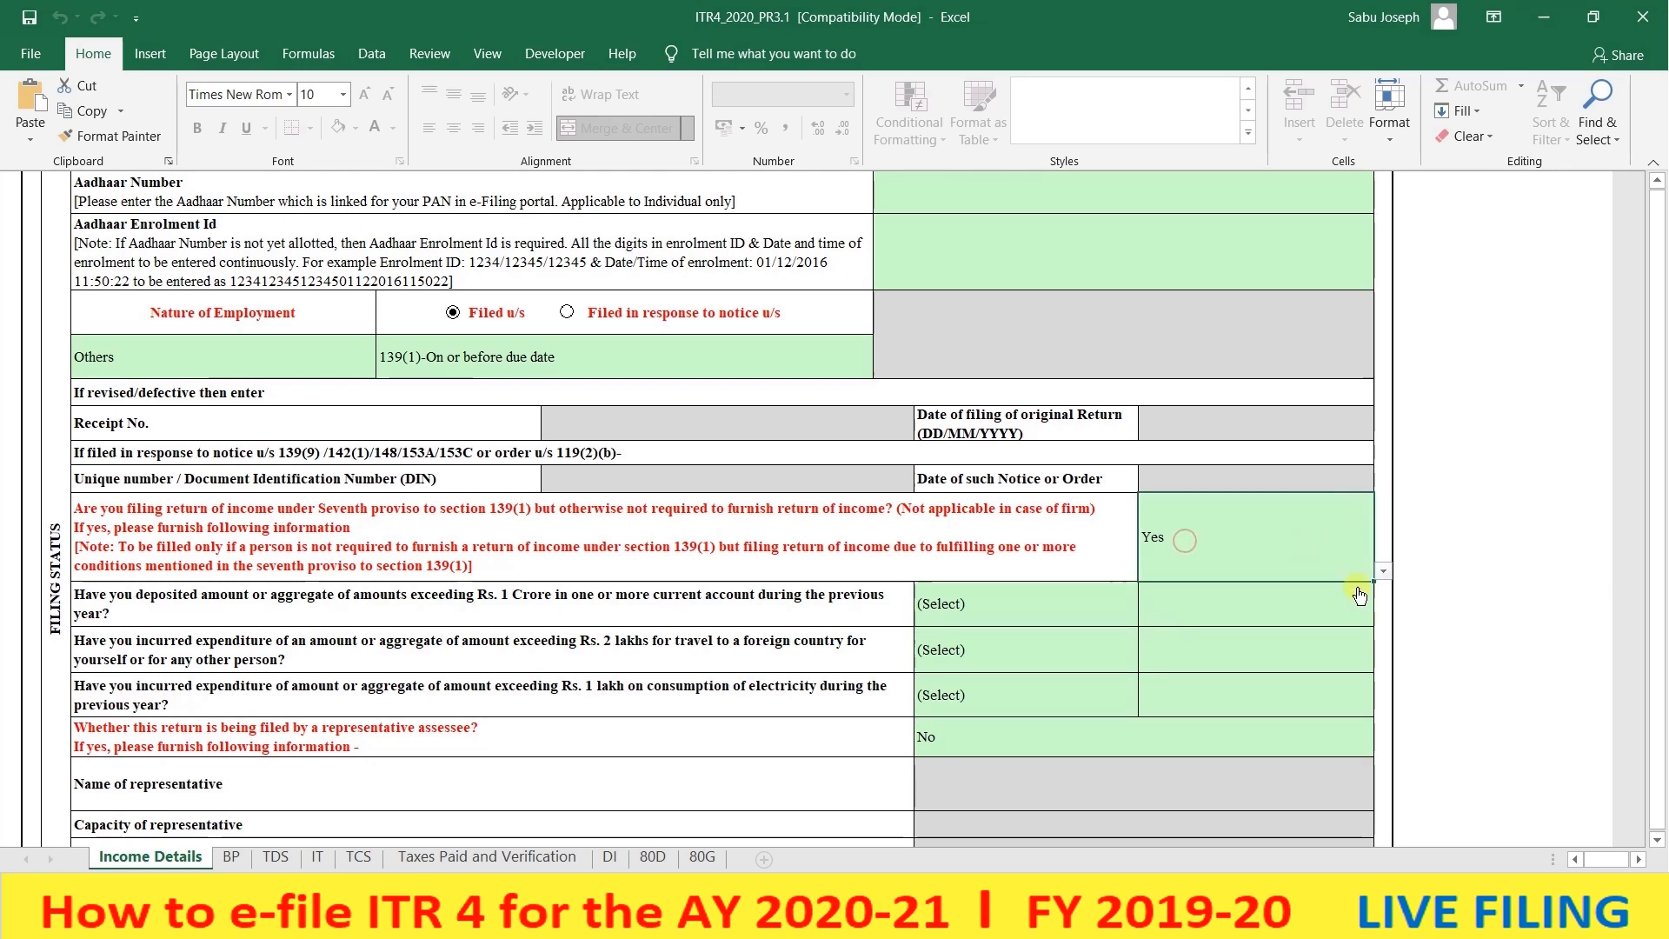
- Change the seventh-proviso answer to No so its three expenditure rows grey out
{"action": "left_click", "coordinate": [1383, 571]}
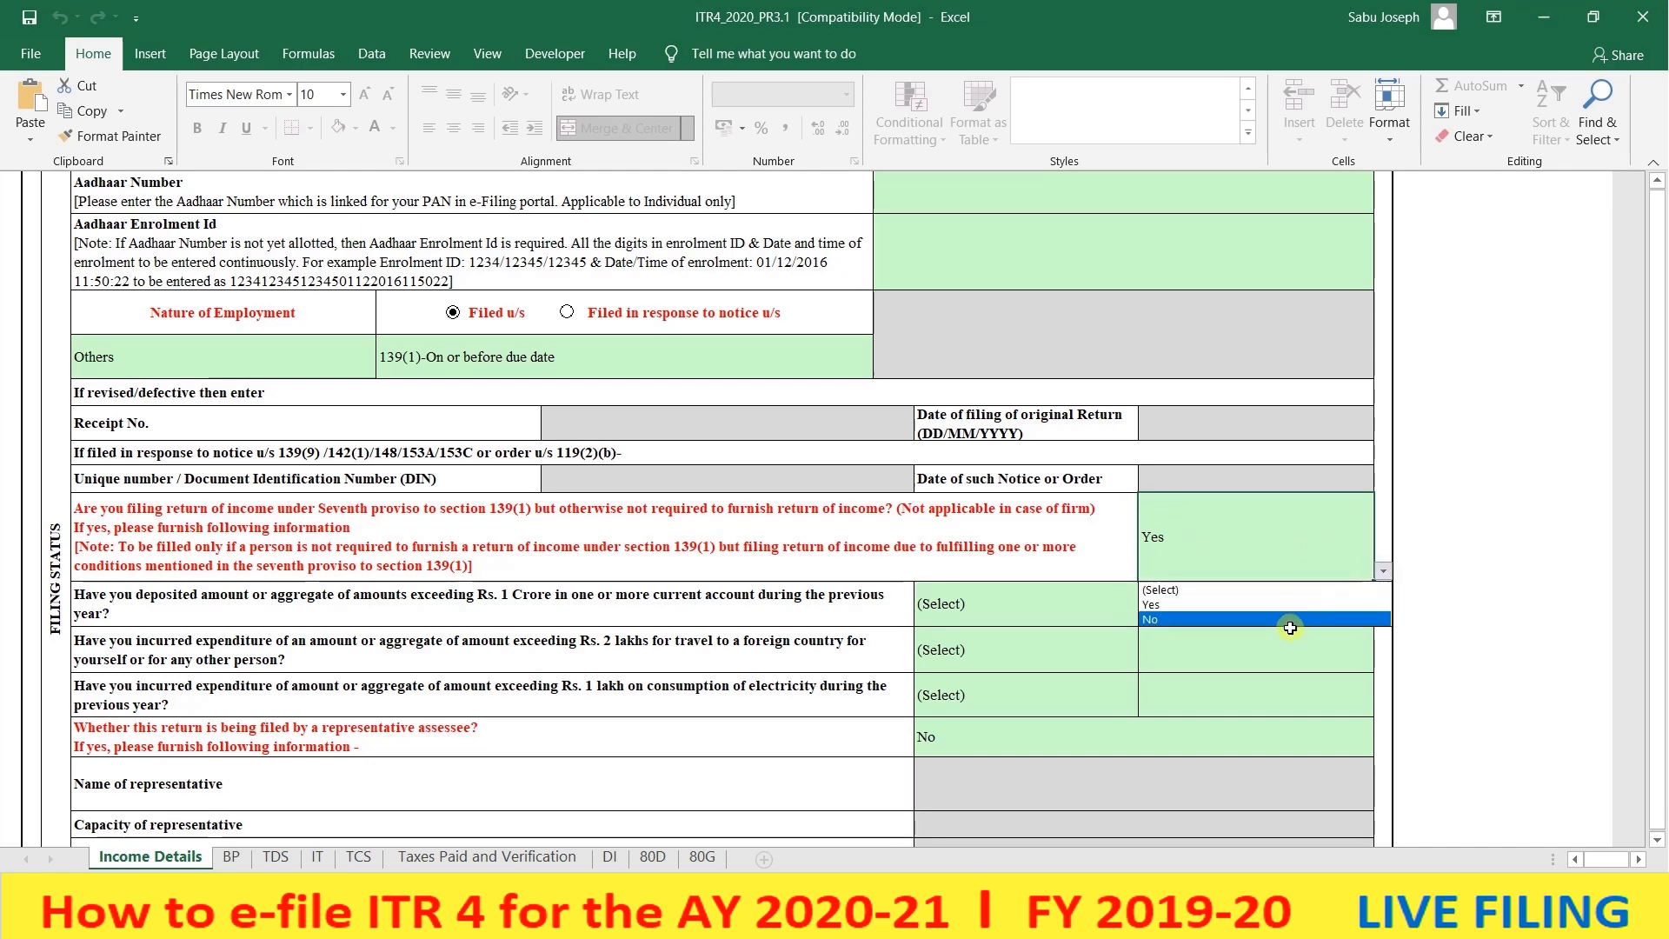
{"action": "left_click", "coordinate": [1291, 628]}
{"action": "key", "text": "alt+Down"}
{"action": "left_click", "coordinate": [1290, 628]}
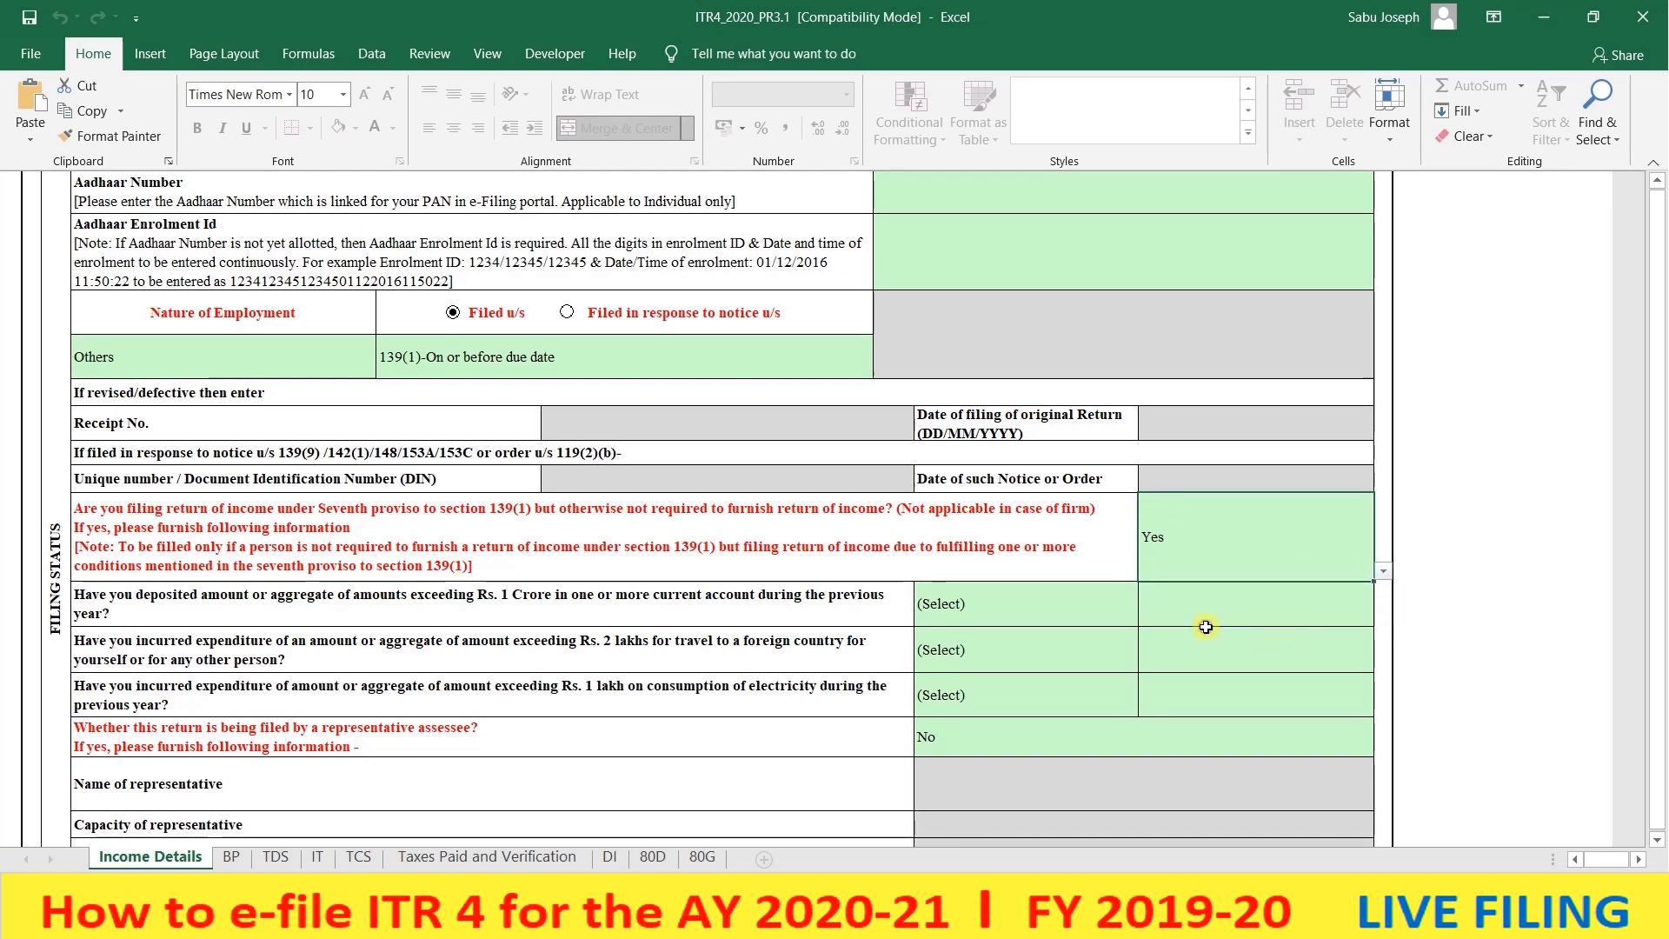
{"action": "key", "text": "alt+Down"}
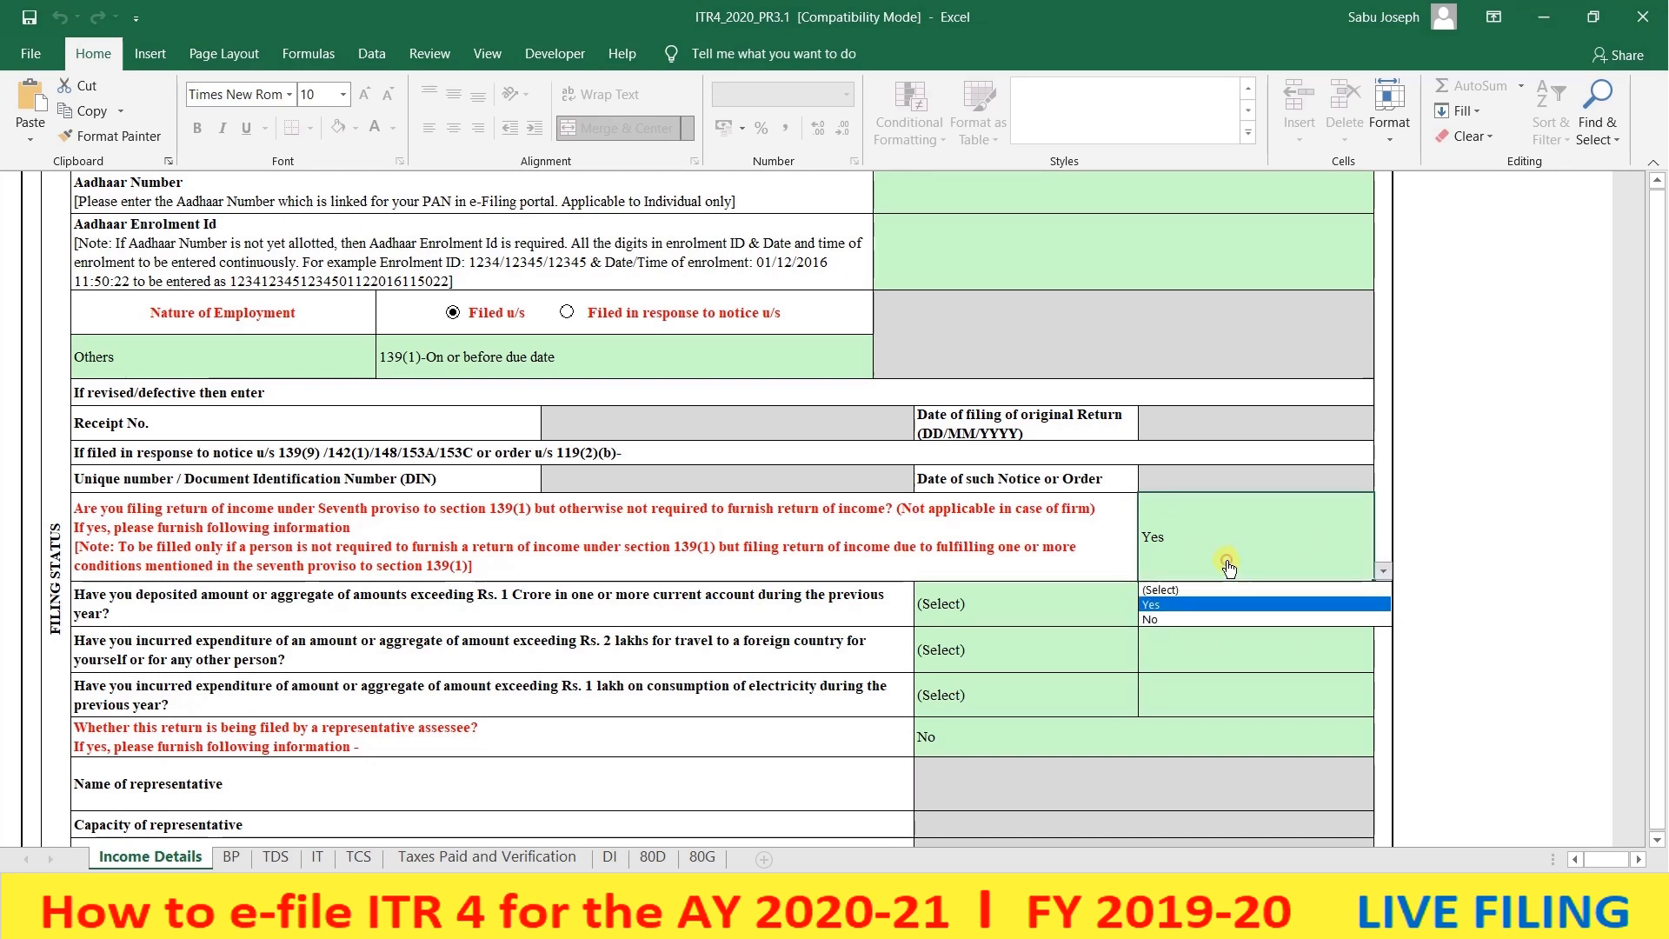
{"action": "left_click", "coordinate": [1154, 620]}
{"action": "scroll", "coordinate": [1182, 592], "scroll_direction": "down", "scroll_amount": 2}
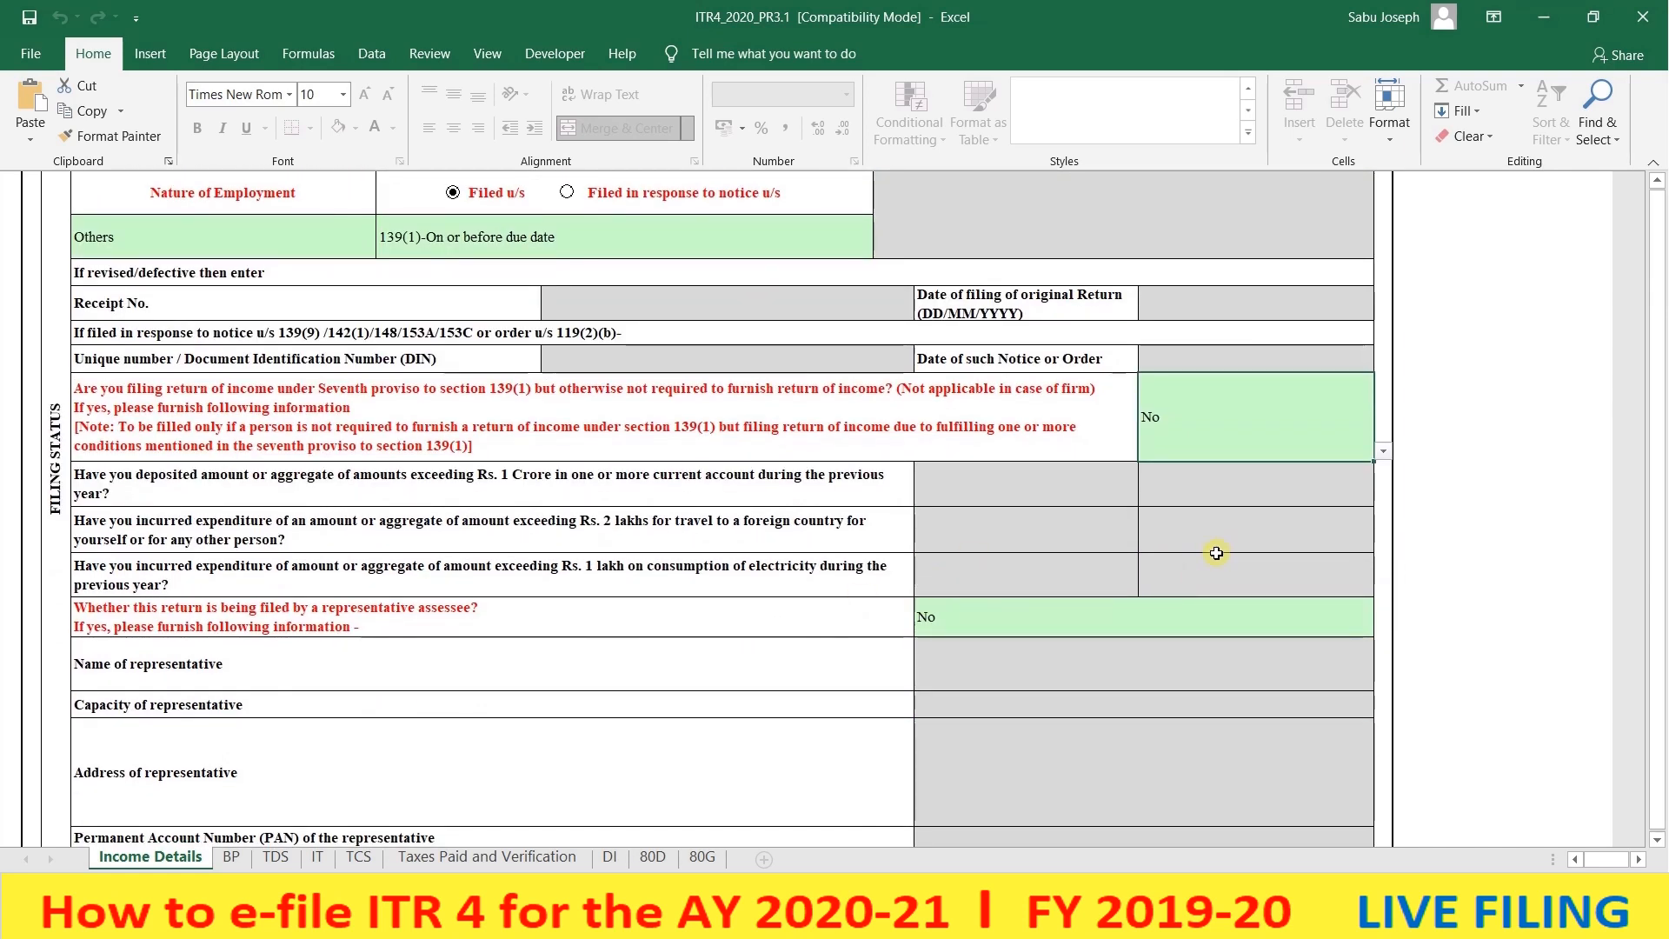
- Keep the representative-assessee answer set to No
{"action": "left_click", "coordinate": [1098, 623]}
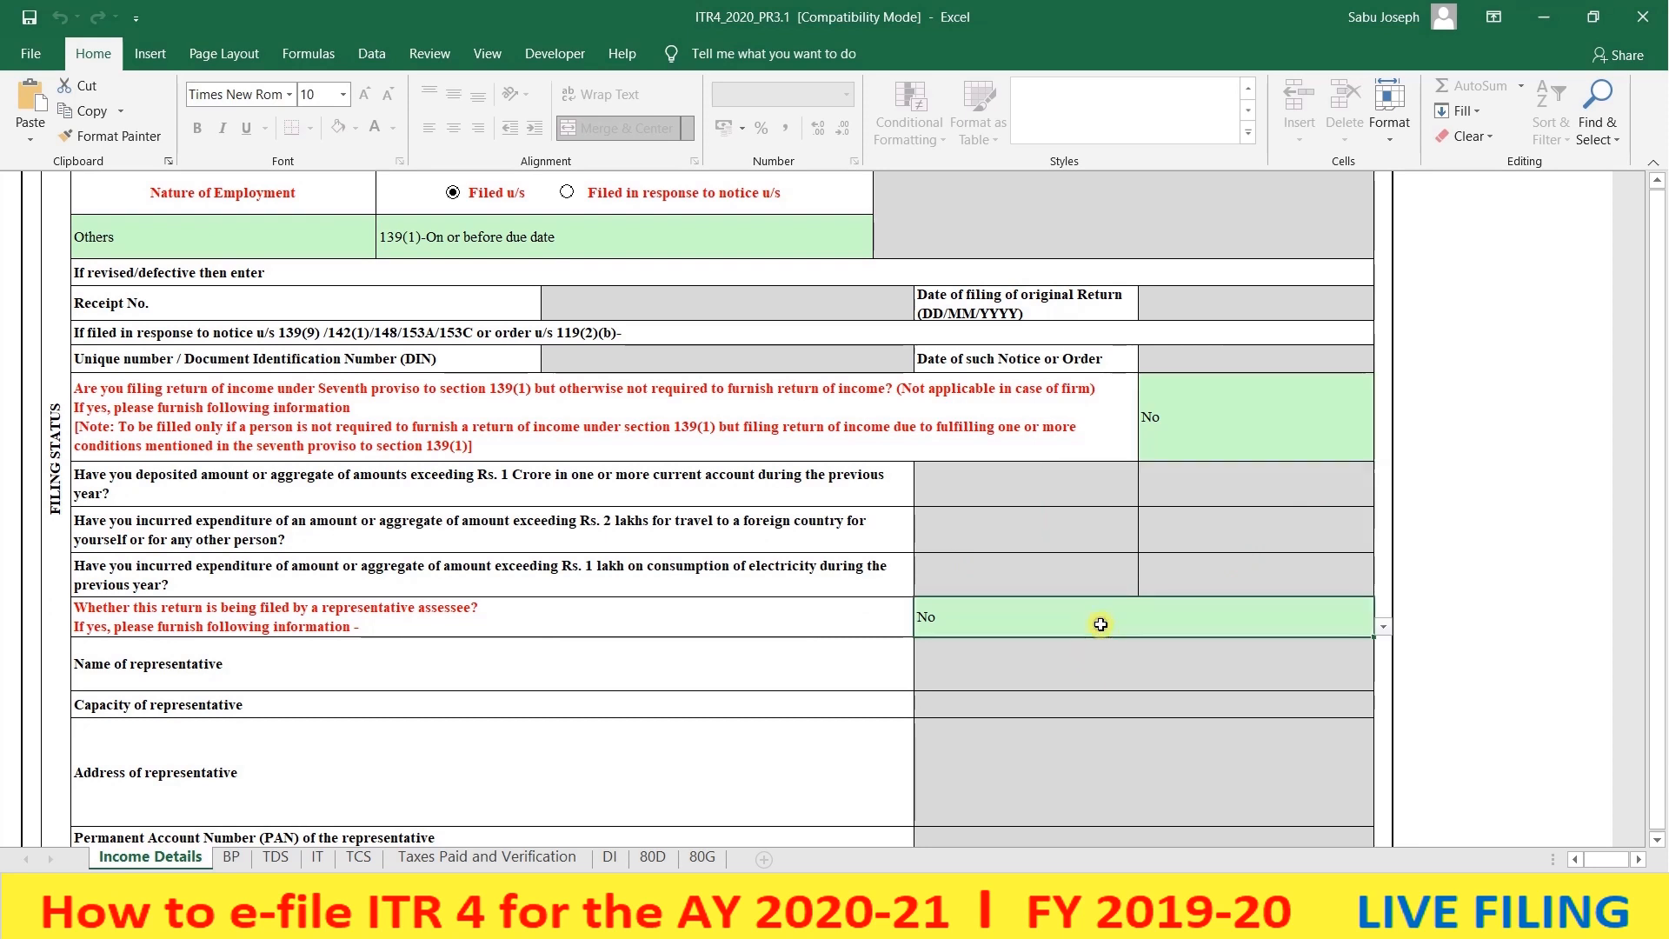
{"action": "left_click", "coordinate": [1381, 626]}
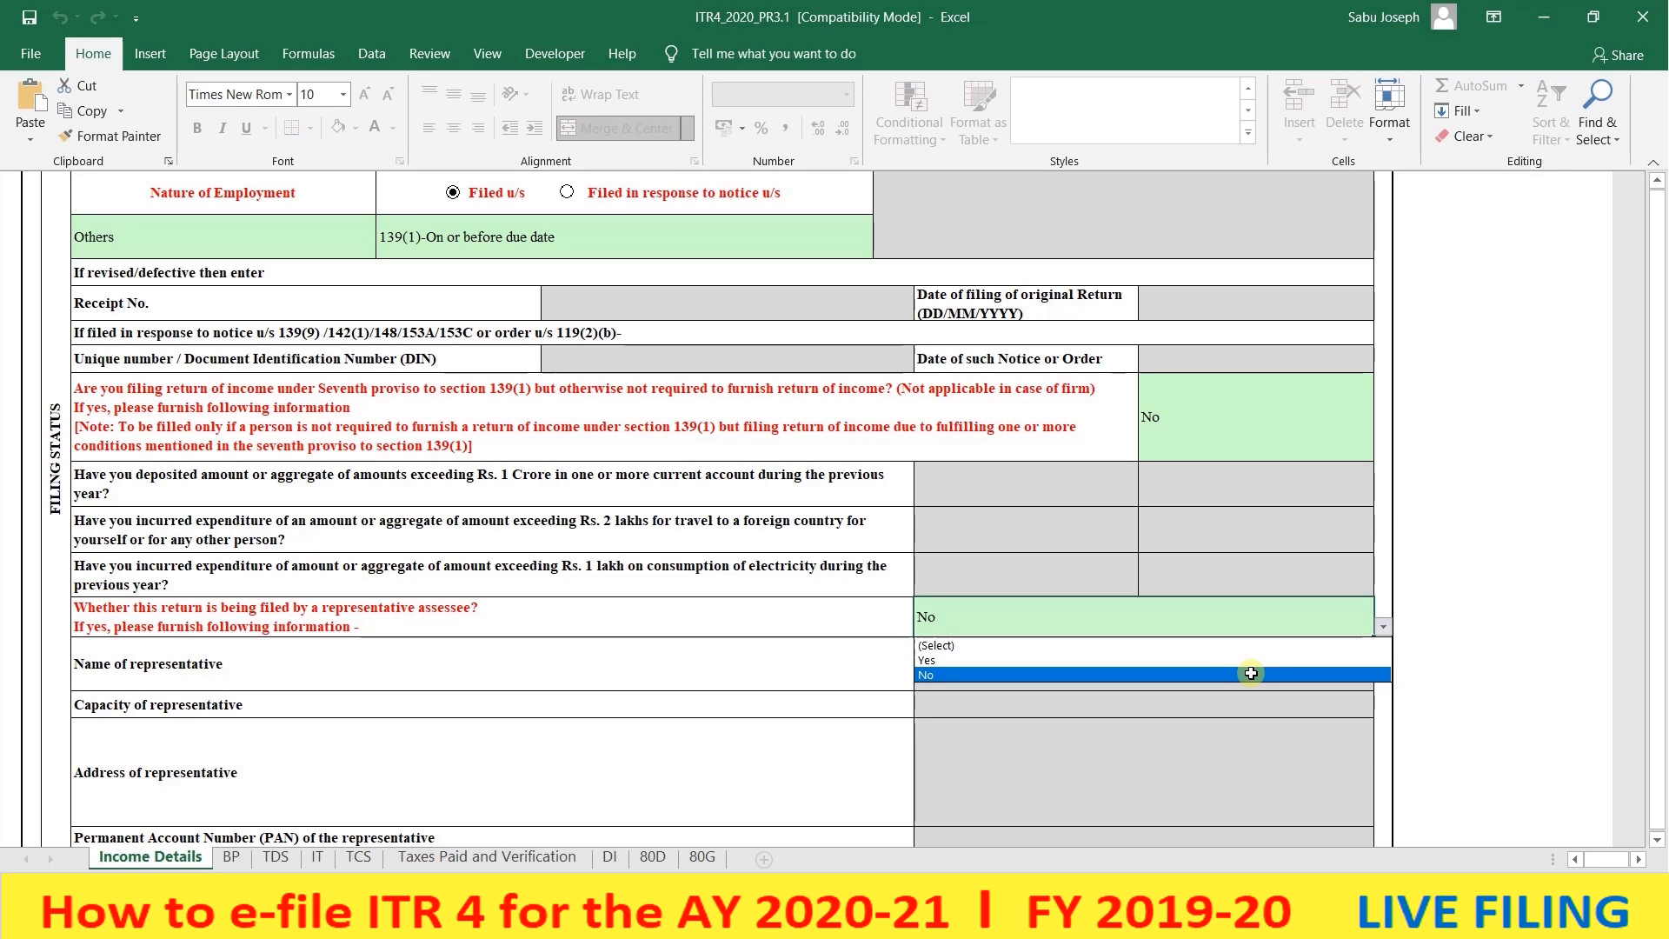
{"action": "left_click", "coordinate": [1148, 675]}
{"action": "scroll", "coordinate": [1242, 668], "scroll_direction": "down", "scroll_amount": 5}
{"action": "scroll", "coordinate": [1155, 591], "scroll_direction": "up", "scroll_amount": 4}
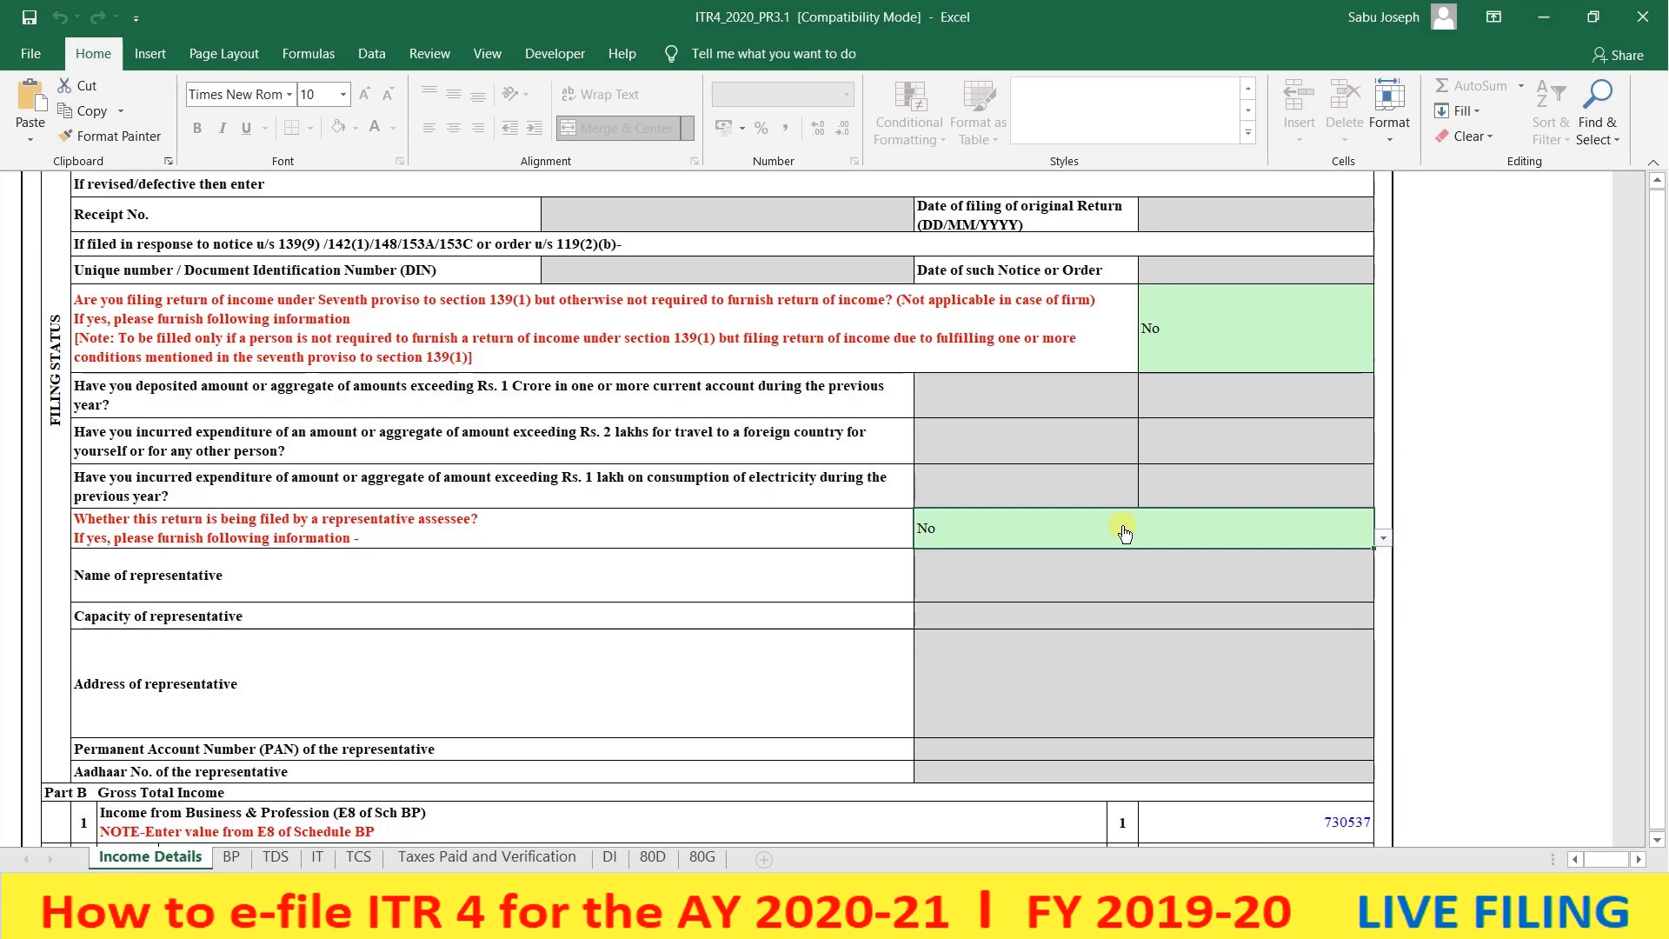
- Scroll to Part B Gross Total Income and check business and profession income of 730537
{"action": "scroll", "coordinate": [1124, 533], "scroll_direction": "down", "scroll_amount": 2}
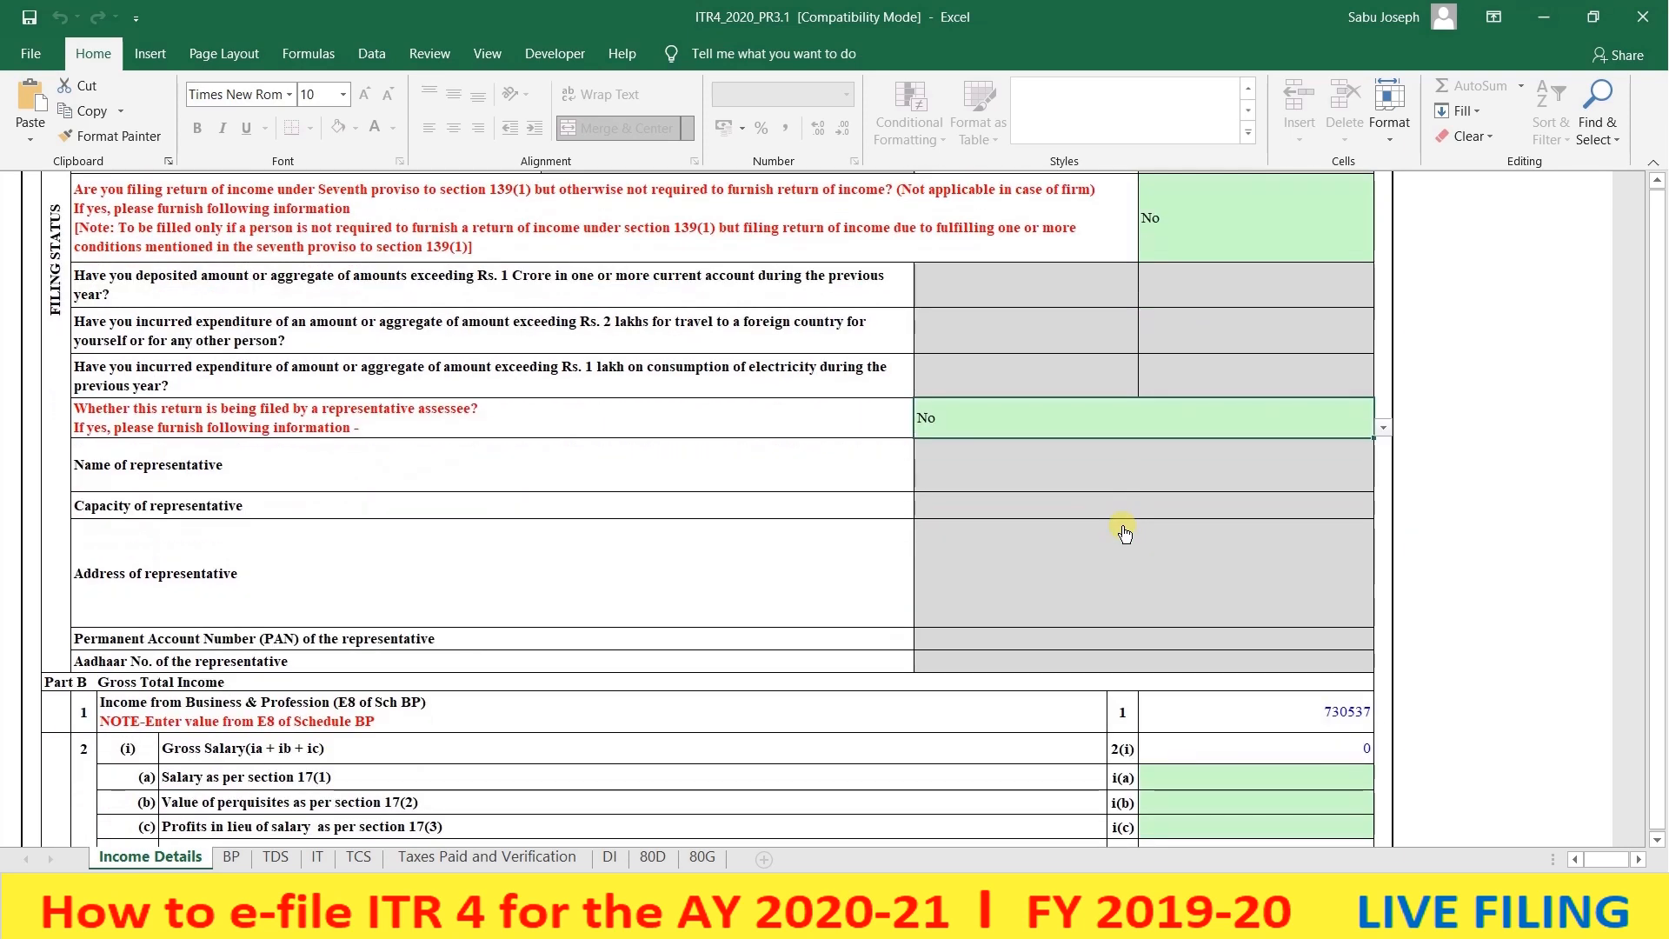
{"action": "scroll", "coordinate": [1124, 533], "scroll_direction": "down", "scroll_amount": 3}
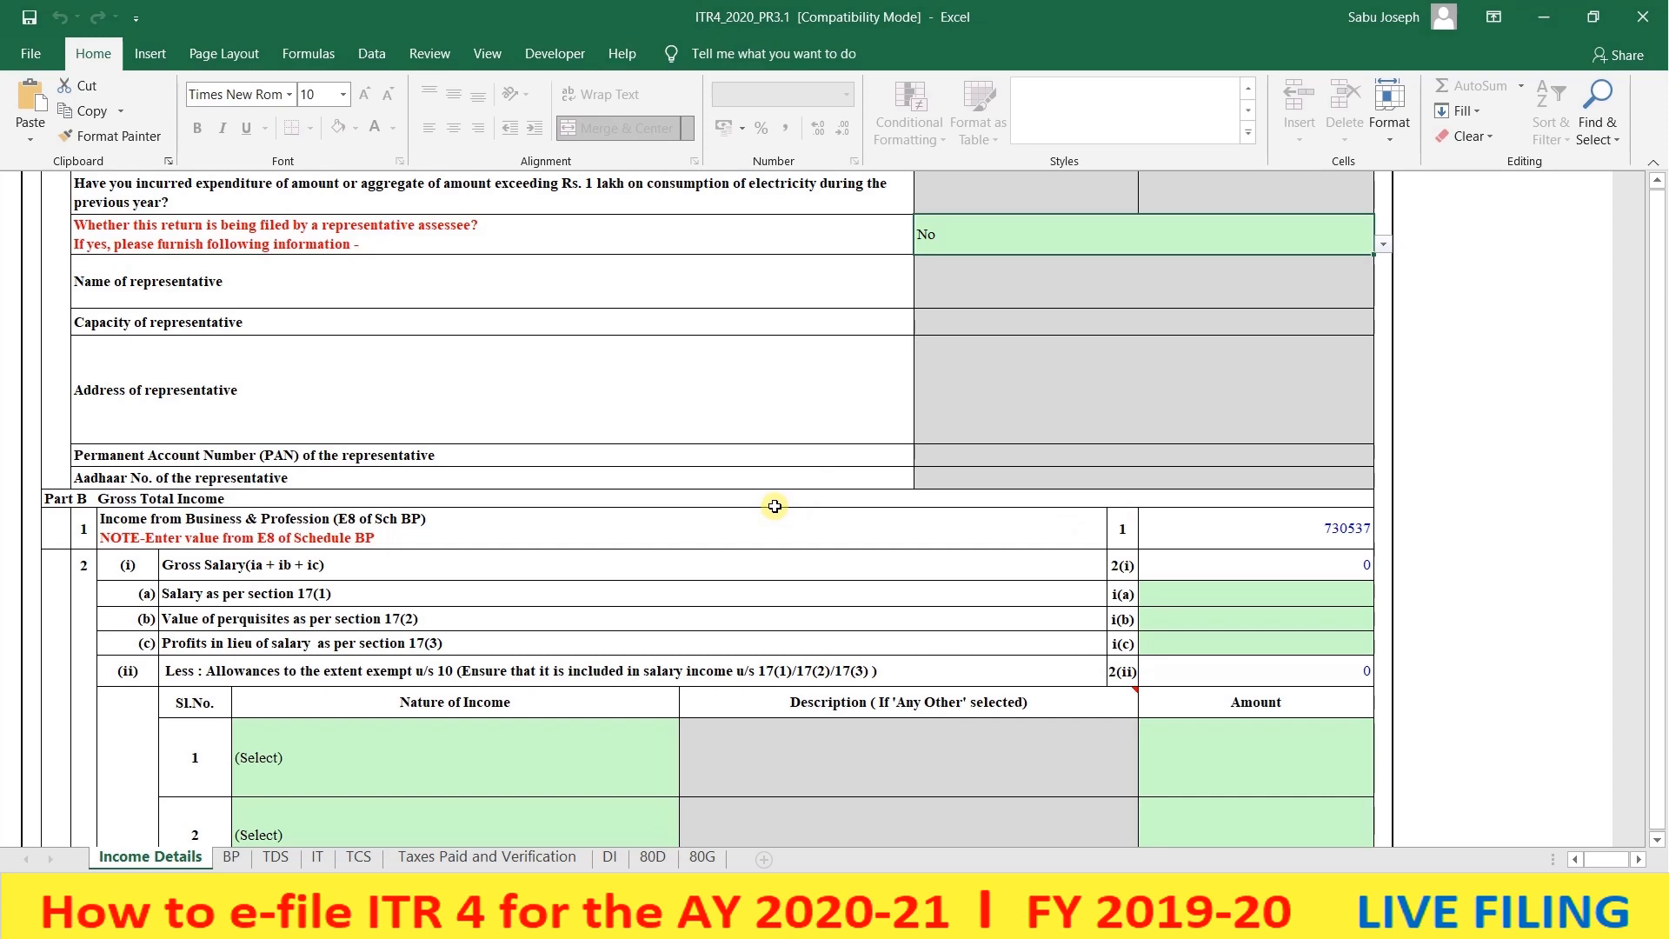
{"action": "scroll", "coordinate": [775, 506], "scroll_direction": "down", "scroll_amount": 1}
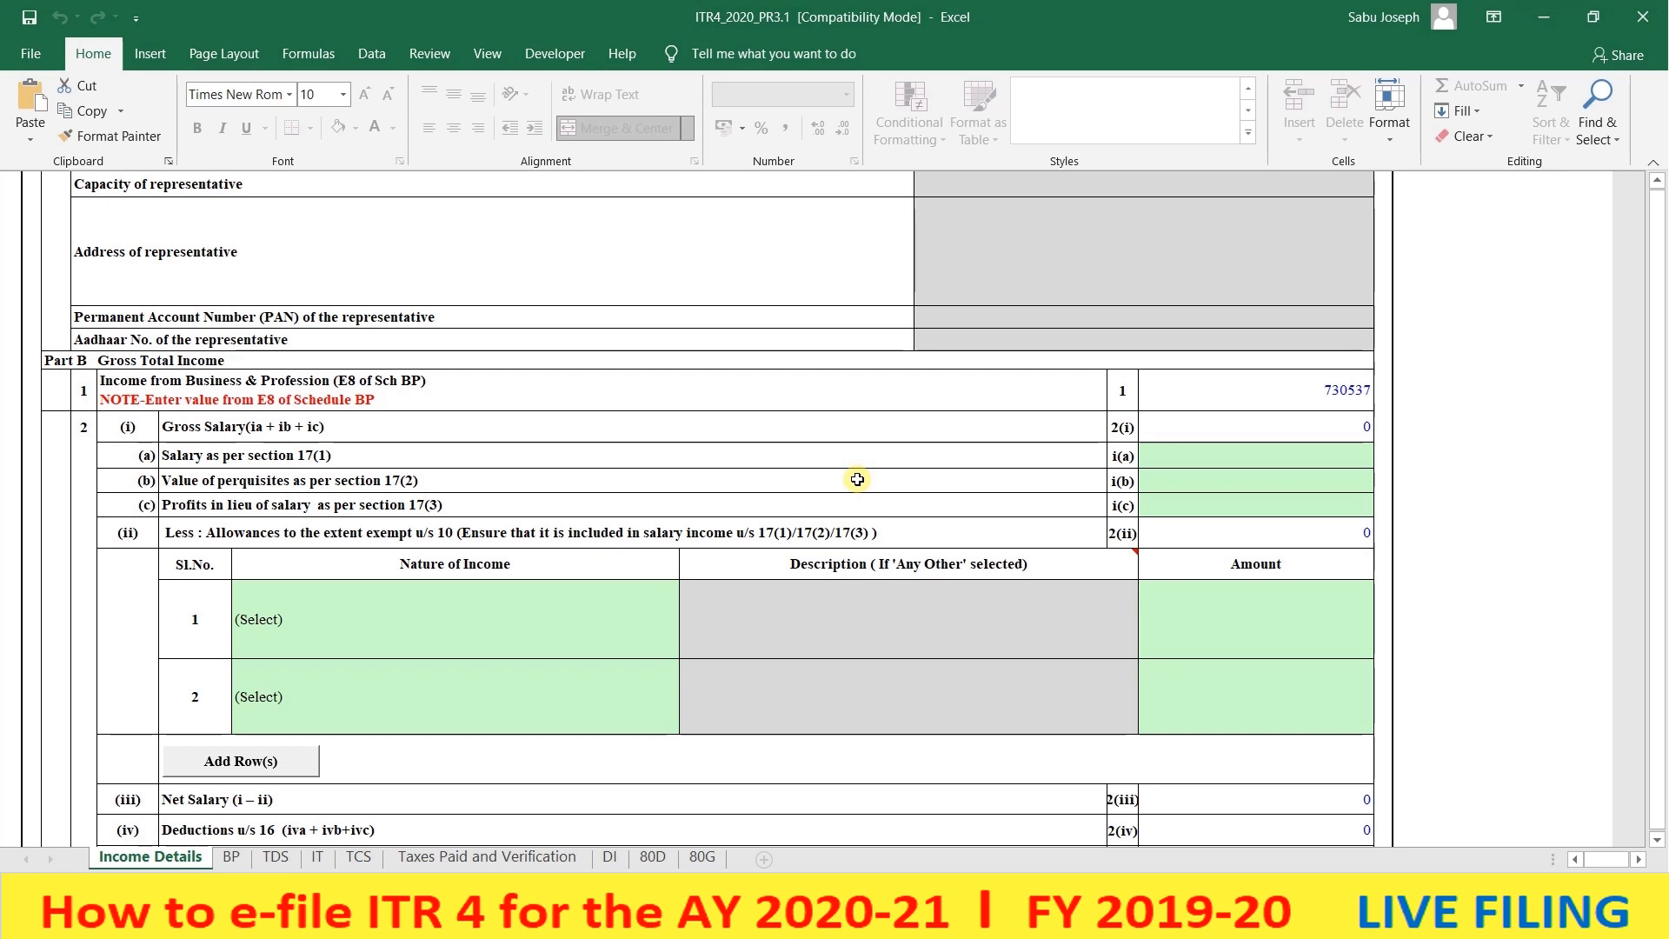
{"action": "left_click", "coordinate": [1309, 384]}
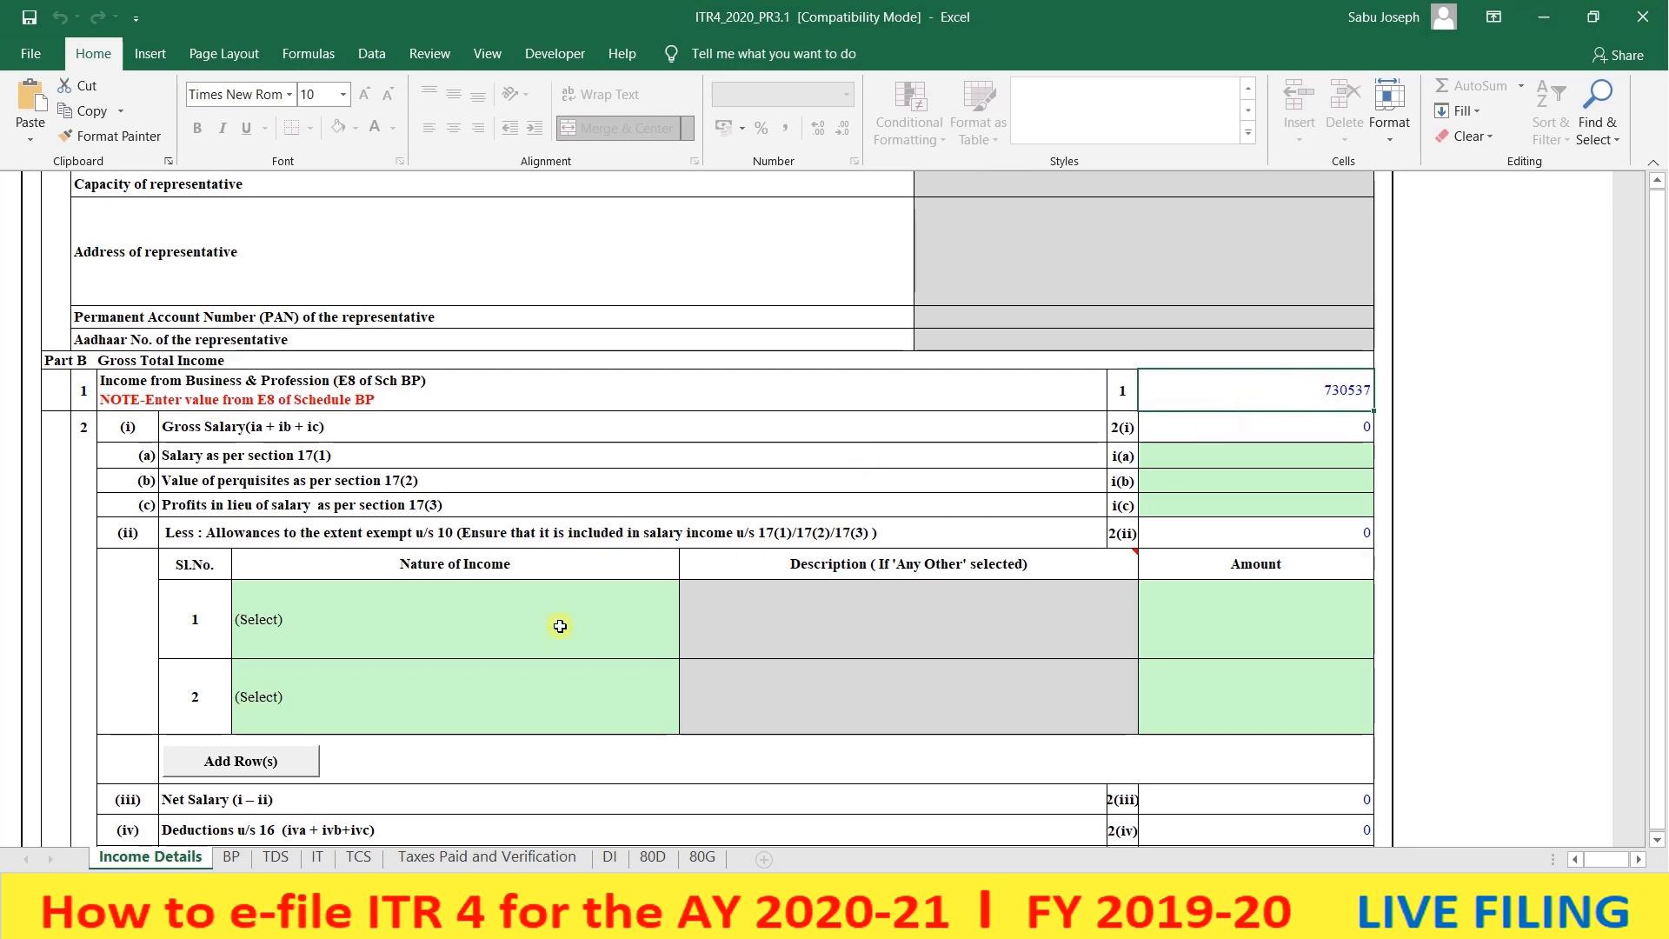
- Open the BP sheet and review the 44AD entries and the LEWASOL CORPORATION business name
{"action": "left_click", "coordinate": [231, 858]}
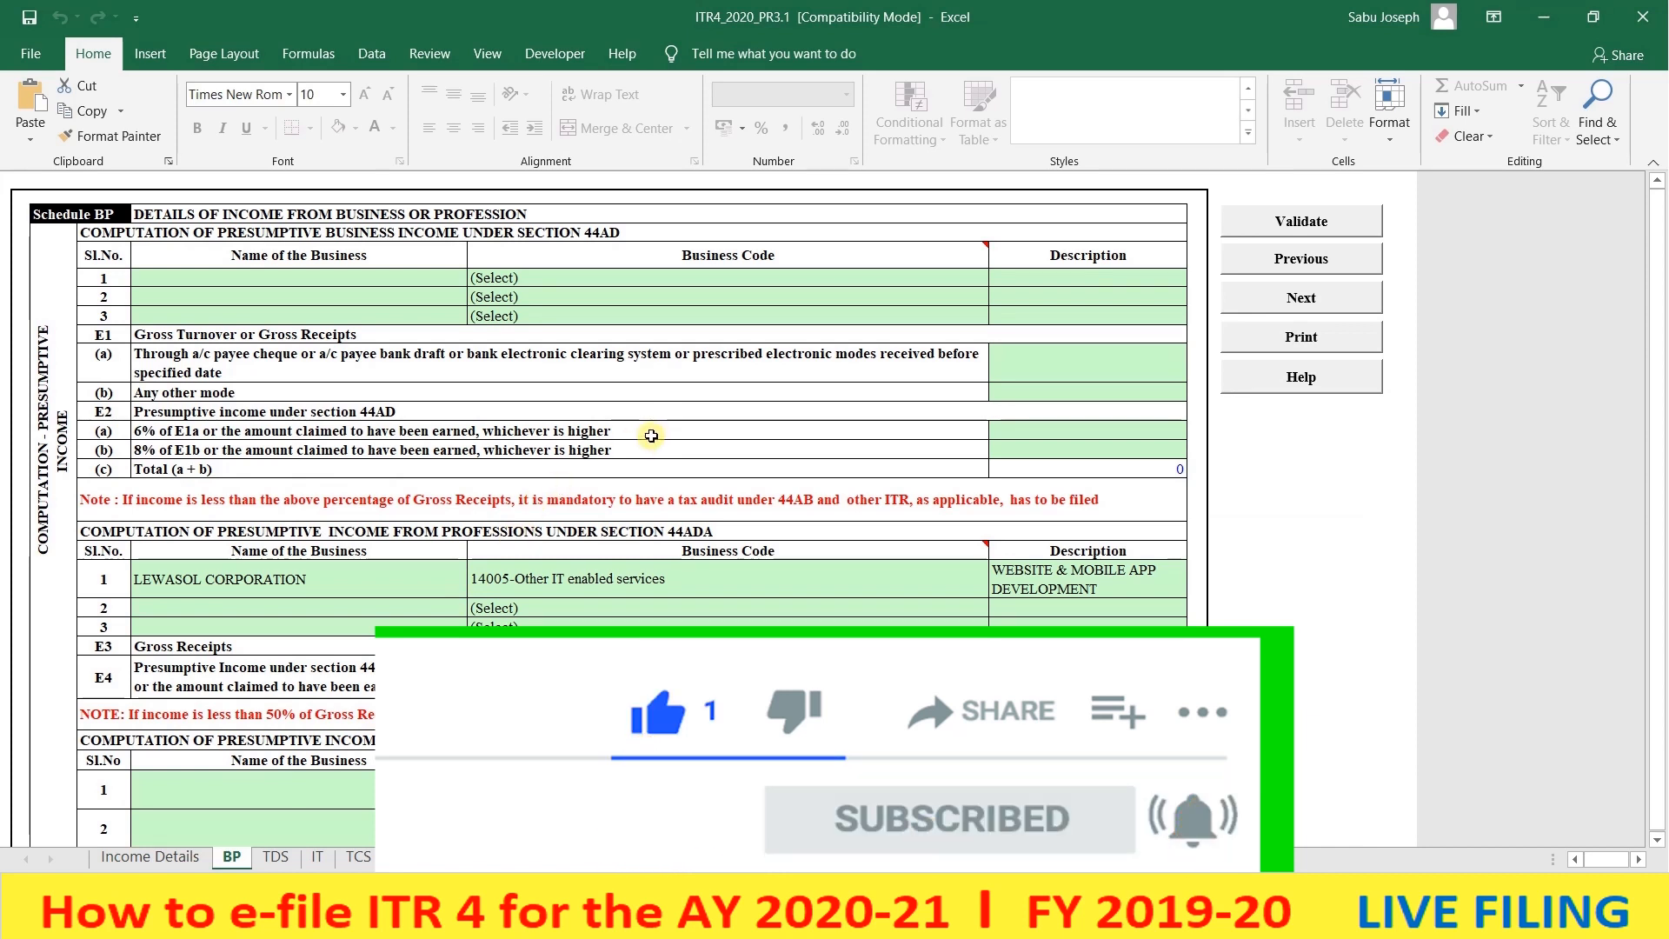
{"action": "left_click", "coordinate": [136, 276]}
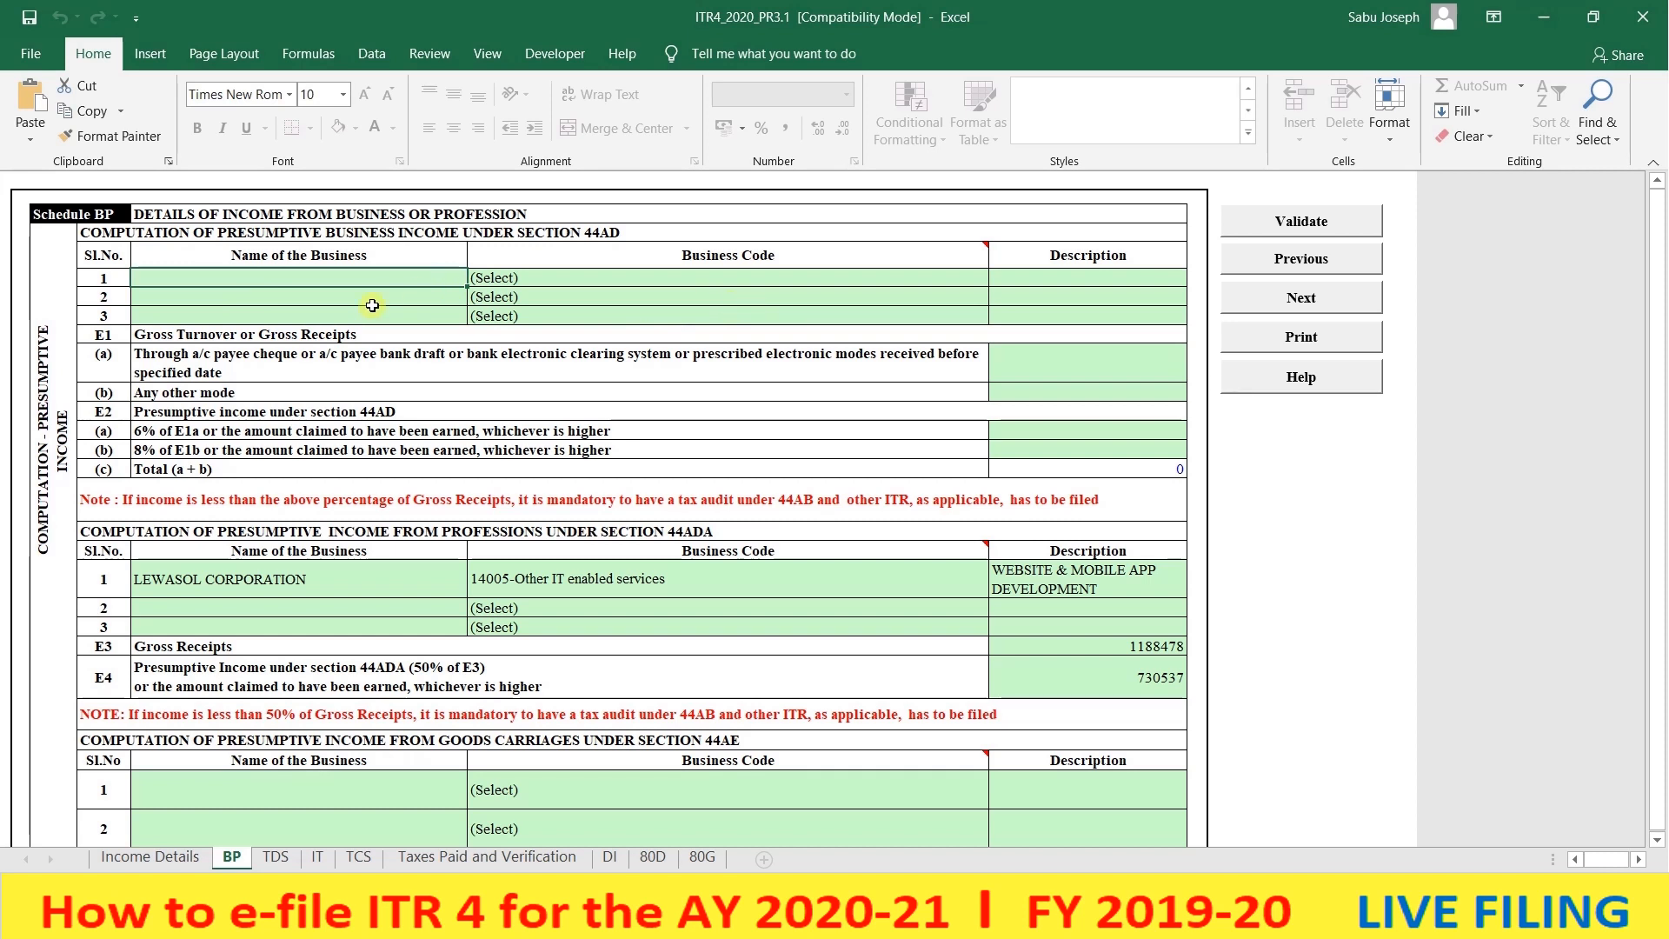
{"action": "left_click", "coordinate": [1036, 282]}
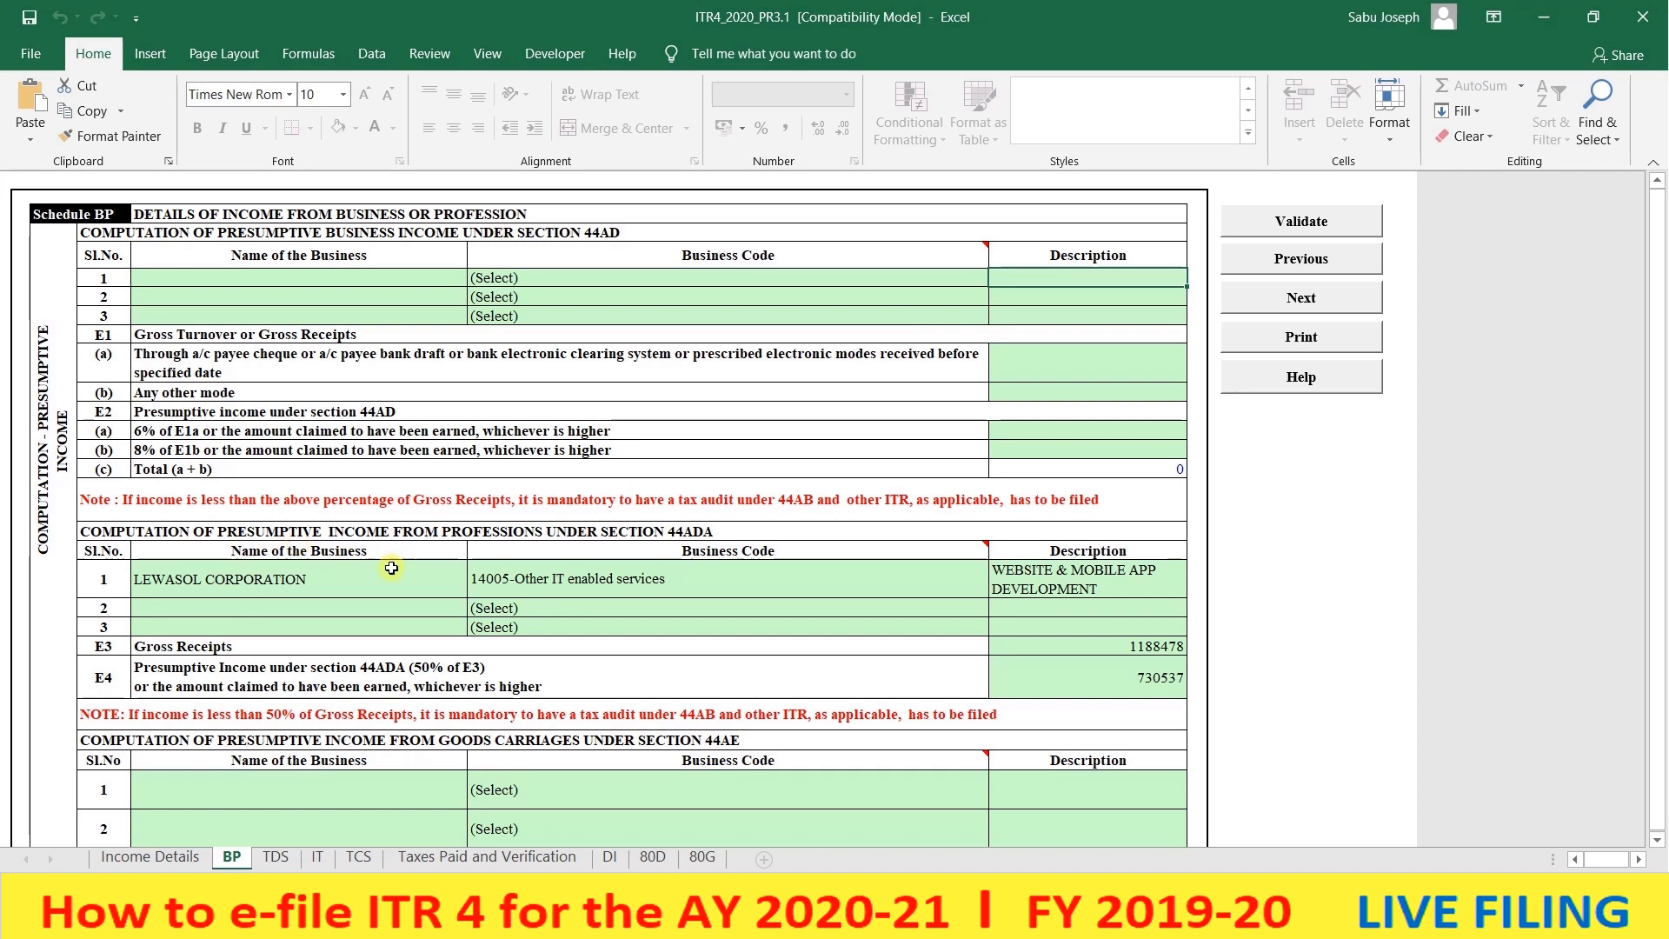
{"action": "left_click", "coordinate": [339, 588]}
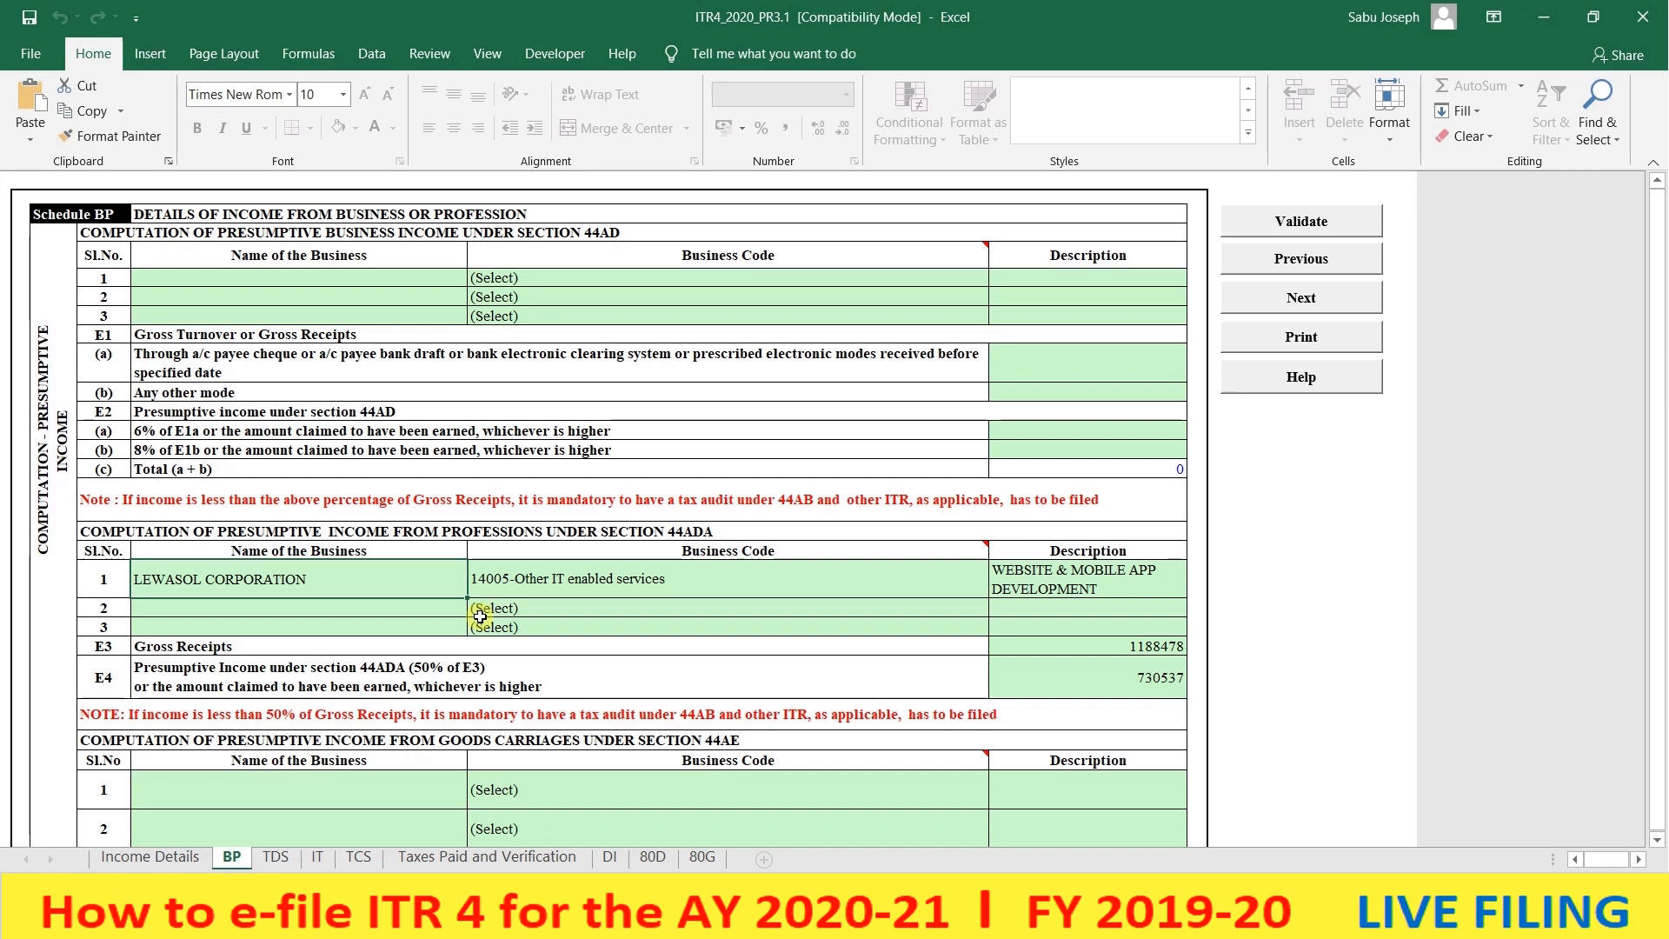
{"action": "scroll", "coordinate": [480, 616], "scroll_direction": "down", "scroll_amount": 1}
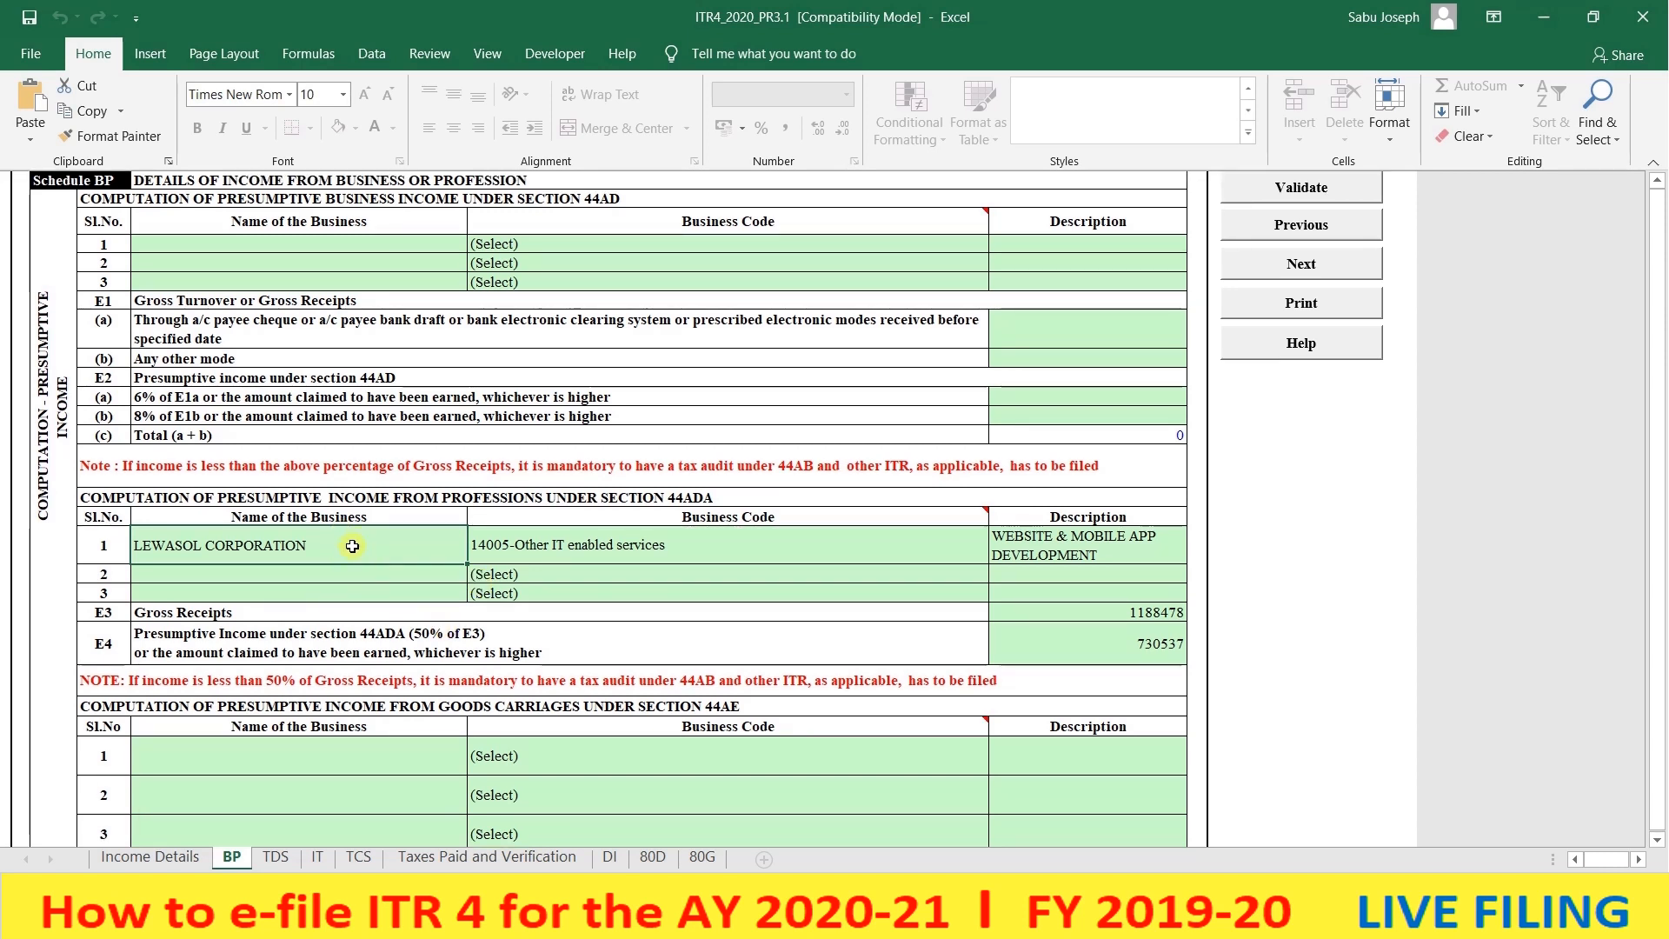
- Keep 44ADA code 14005-Other IT enabled services and check gross receipts of 1188478
{"action": "left_click", "coordinate": [666, 548]}
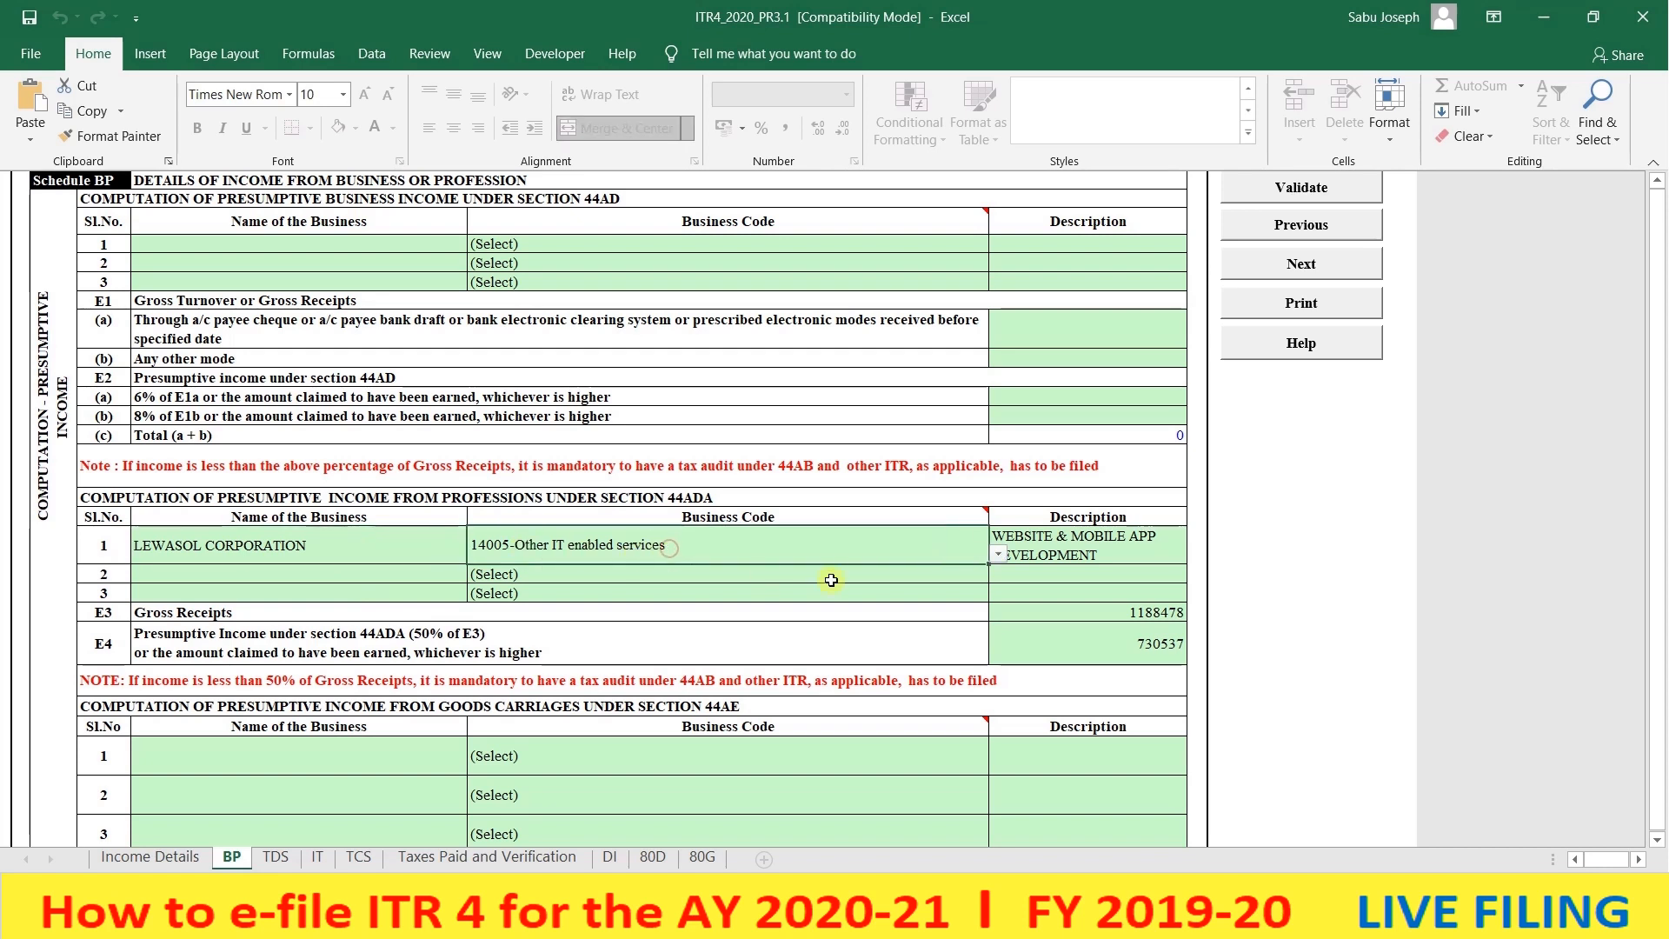
{"action": "left_click", "coordinate": [998, 555]}
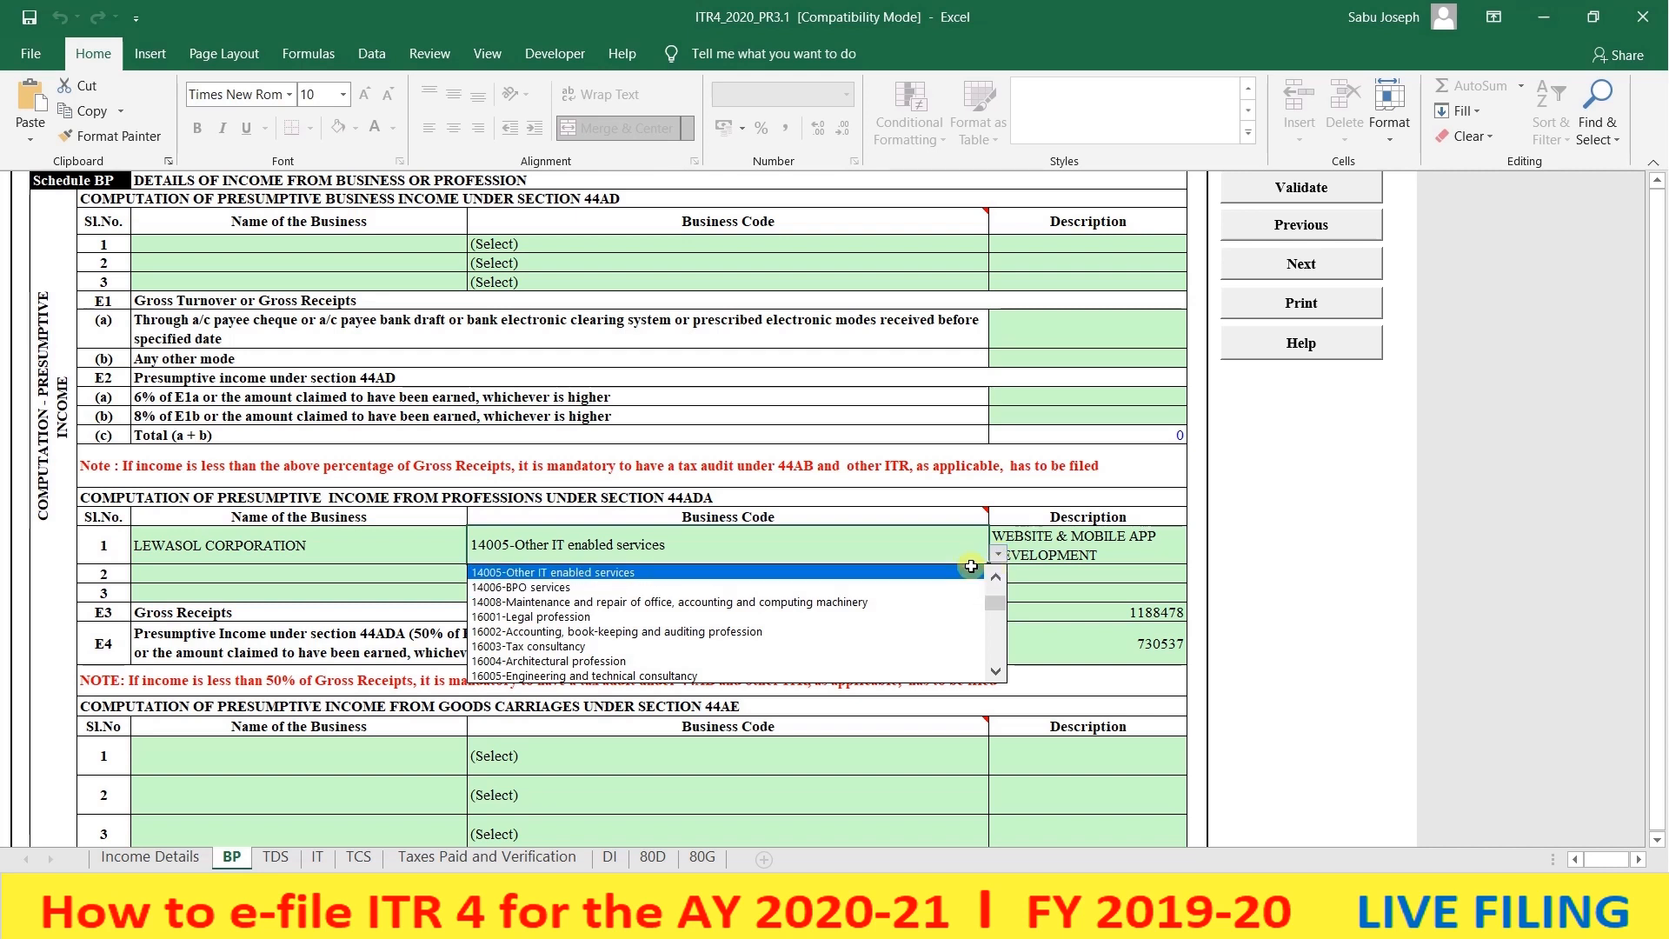
{"action": "left_click", "coordinate": [972, 567]}
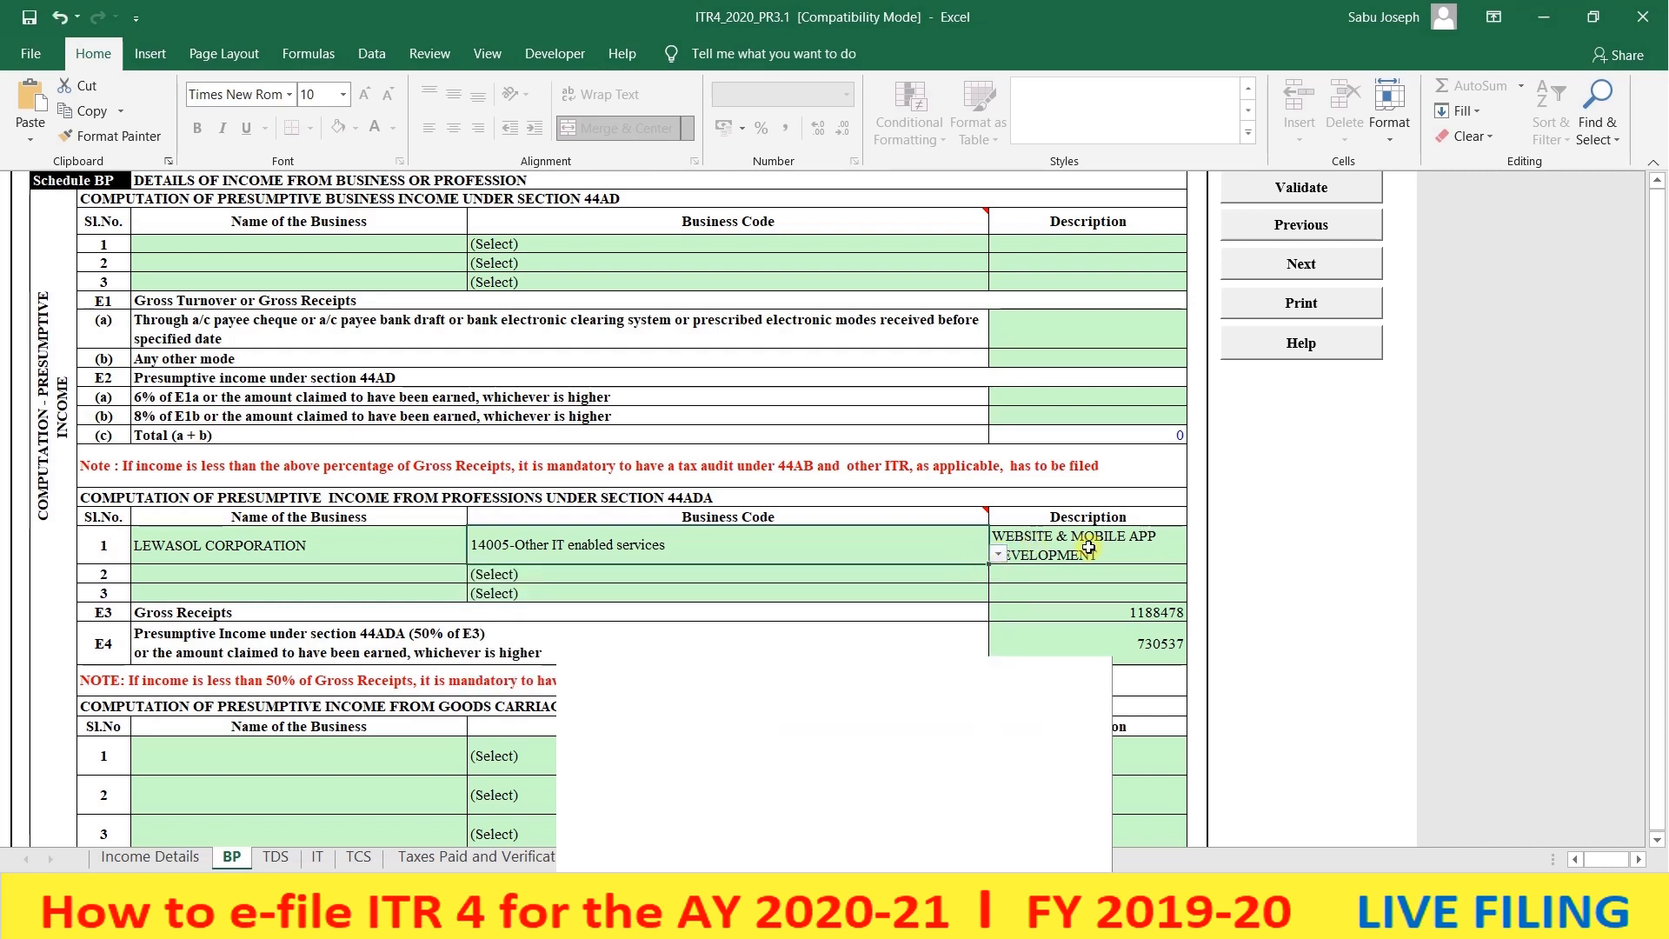
{"action": "left_click", "coordinate": [1089, 547]}
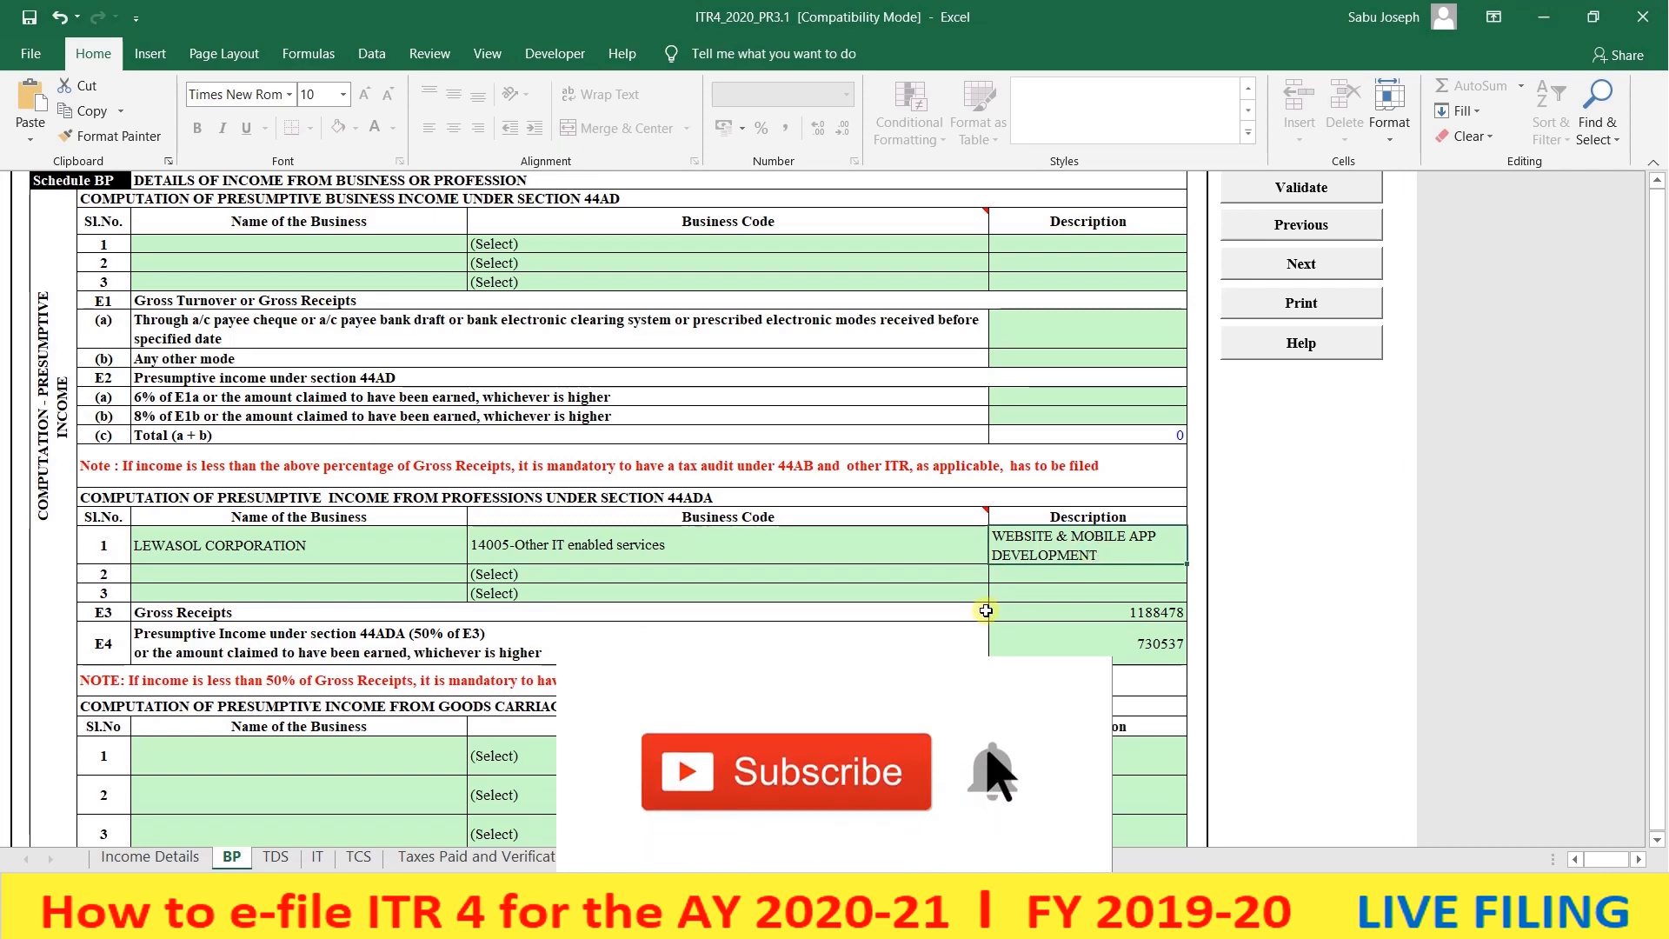
{"action": "scroll", "coordinate": [986, 611], "scroll_direction": "down", "scroll_amount": 1}
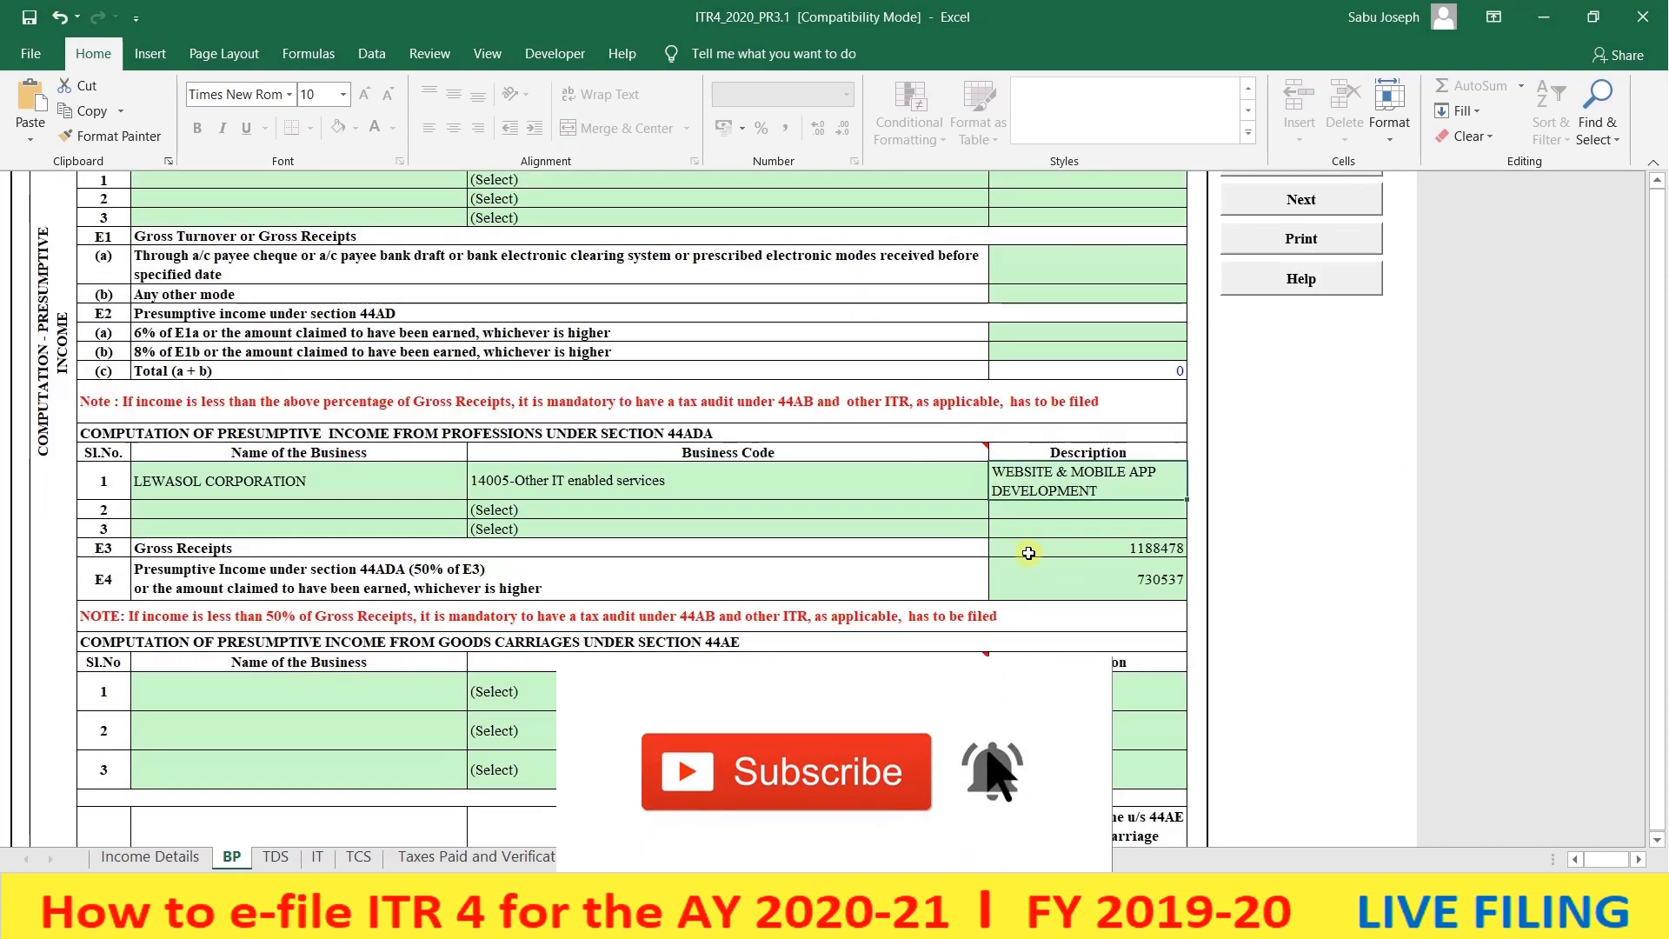
{"action": "left_click", "coordinate": [1111, 549]}
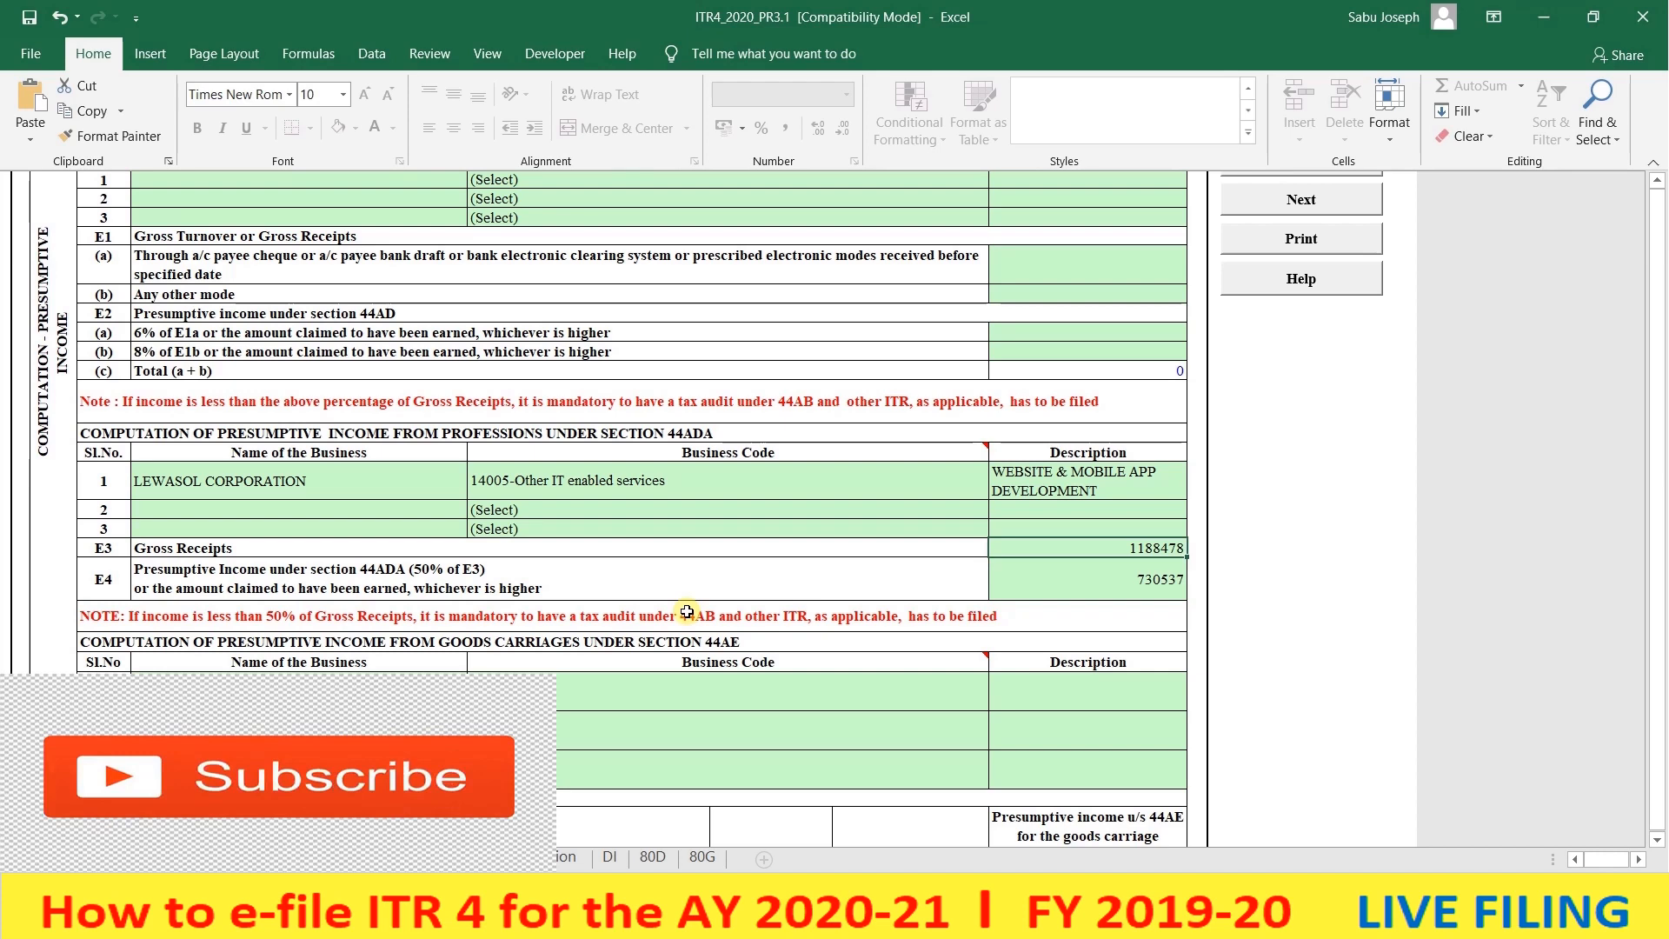
{"action": "left_click", "coordinate": [561, 920]}
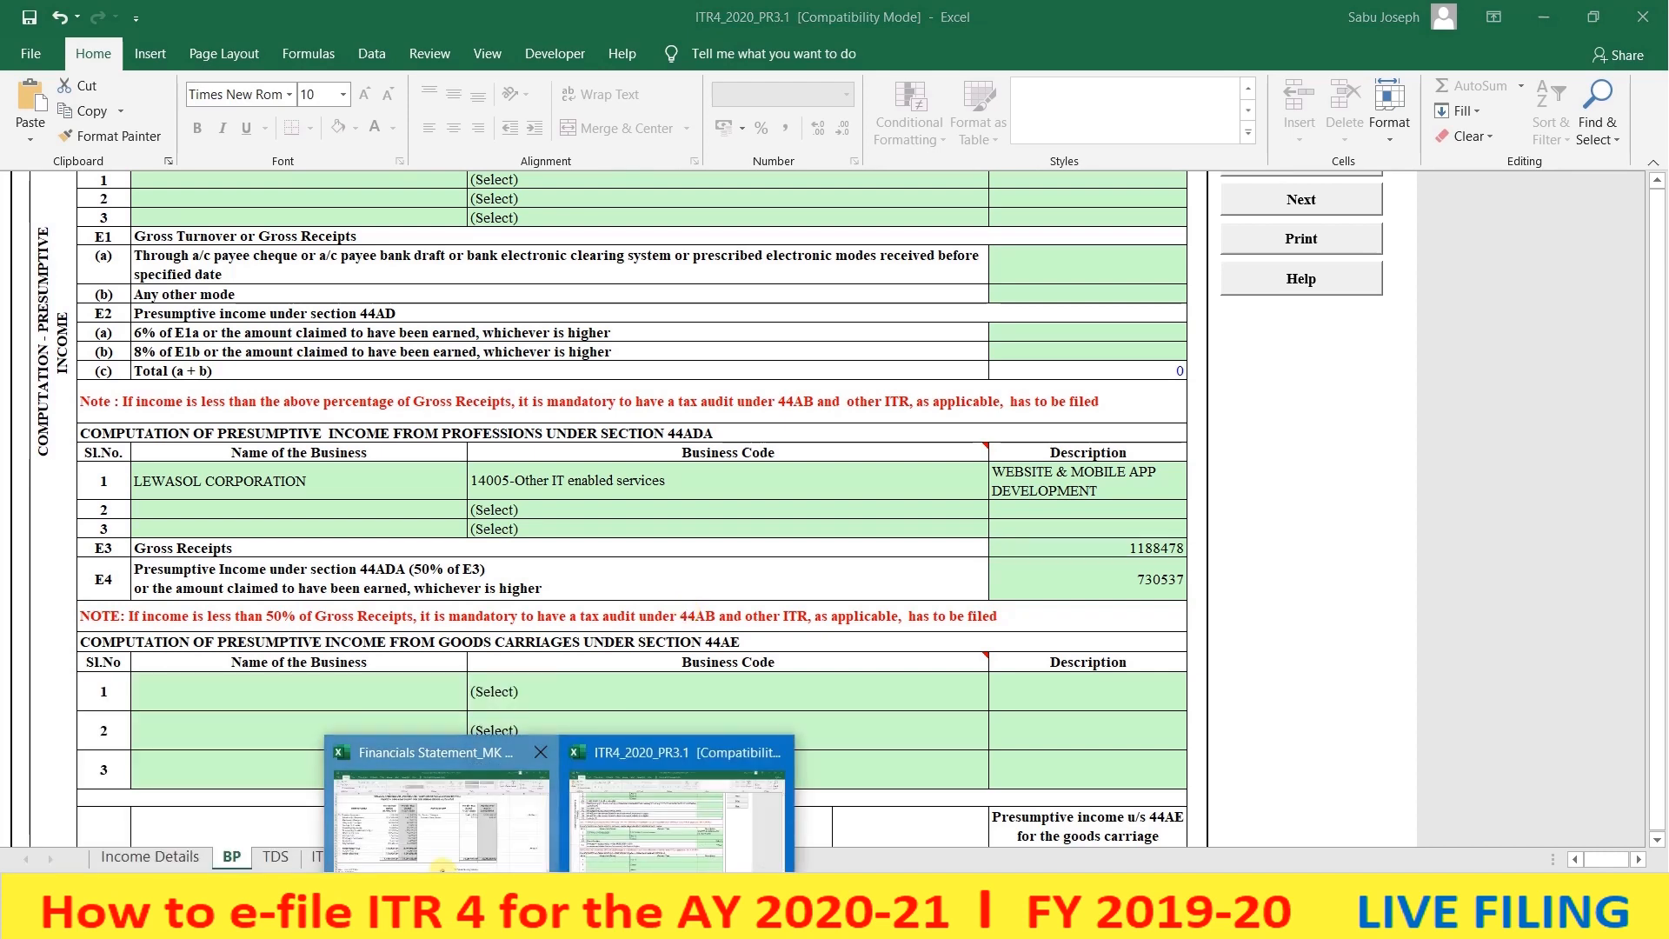
{"action": "left_click", "coordinate": [443, 868]}
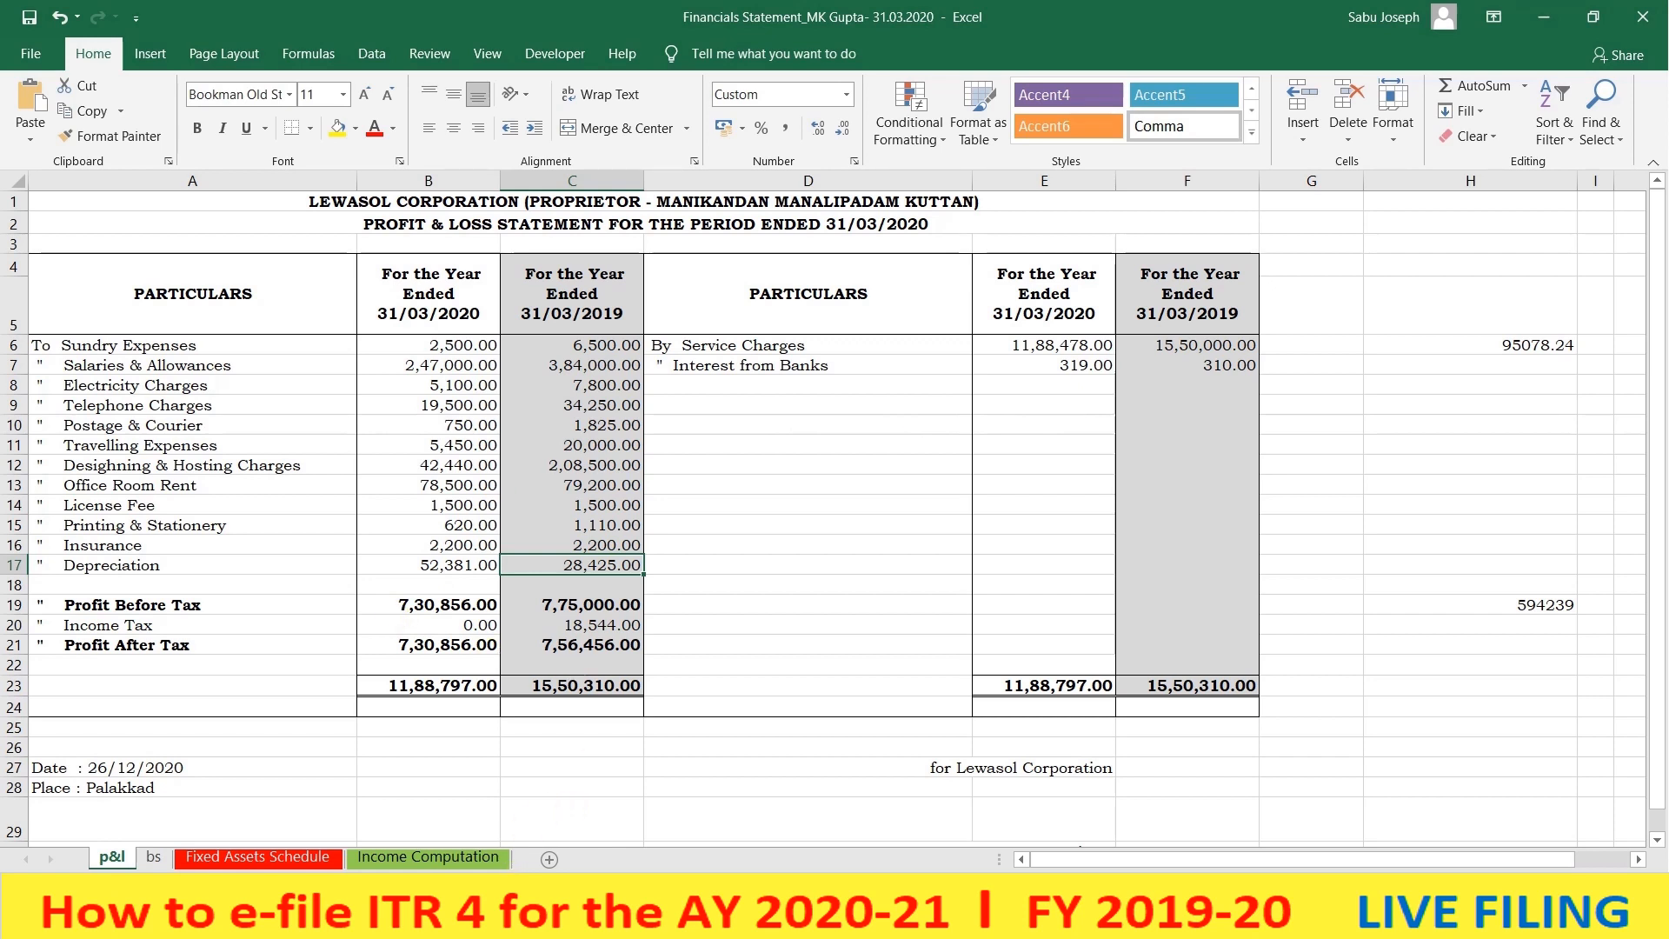
{"action": "mouse_move", "coordinate": [560, 922]}
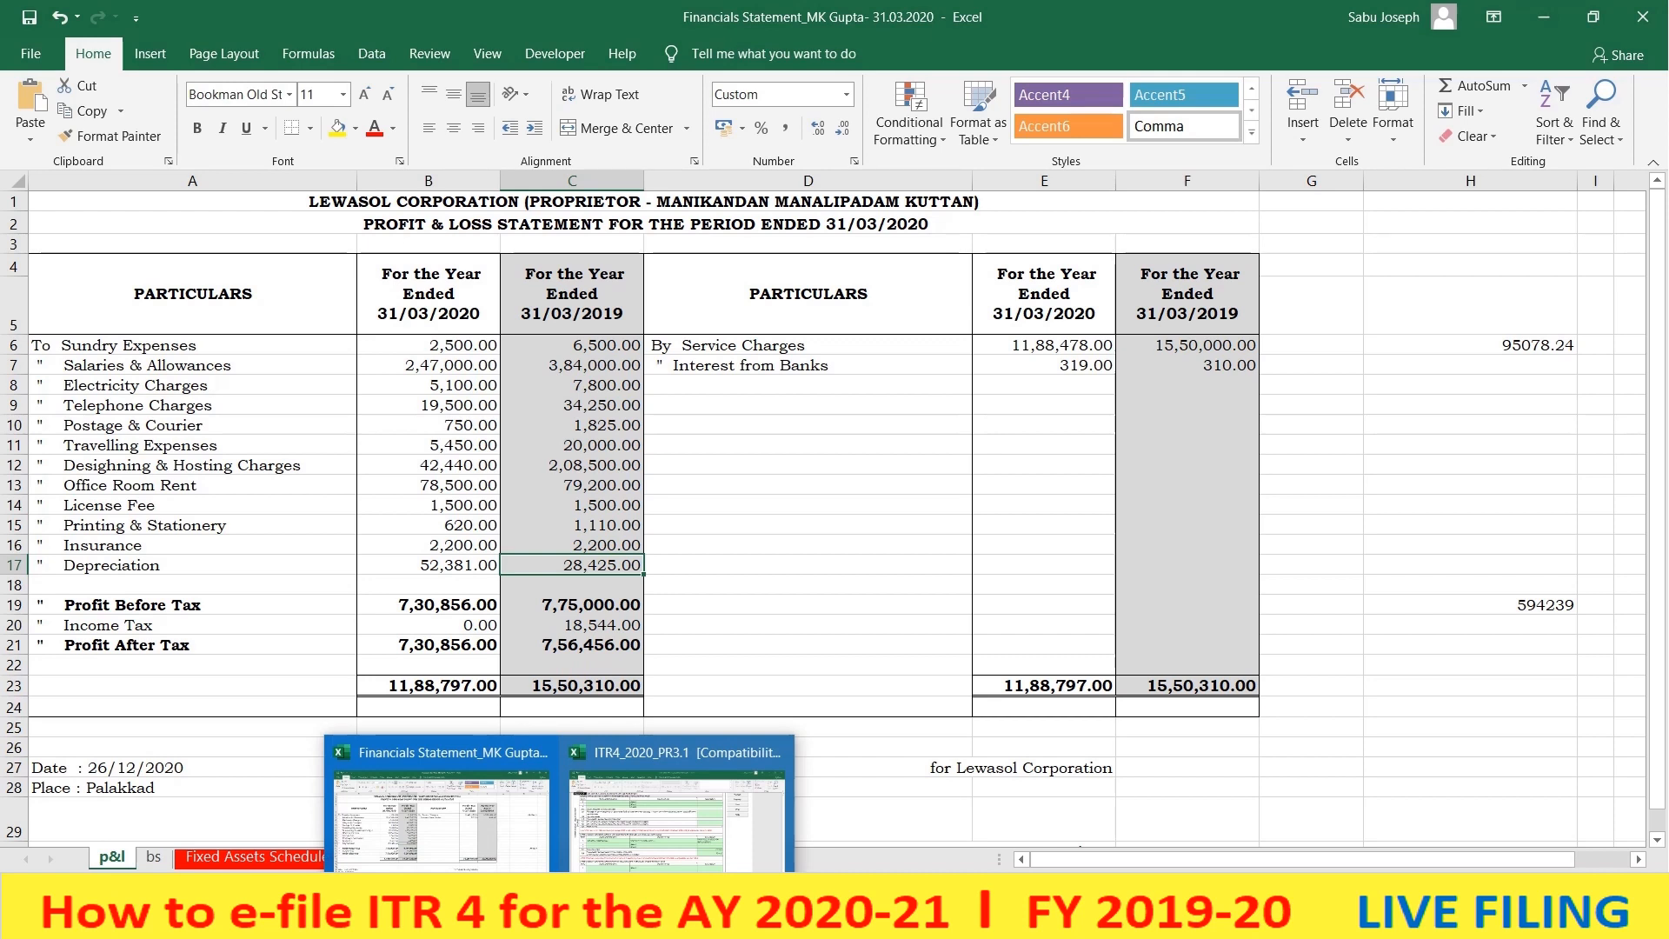
{"action": "left_click", "coordinate": [1044, 346]}
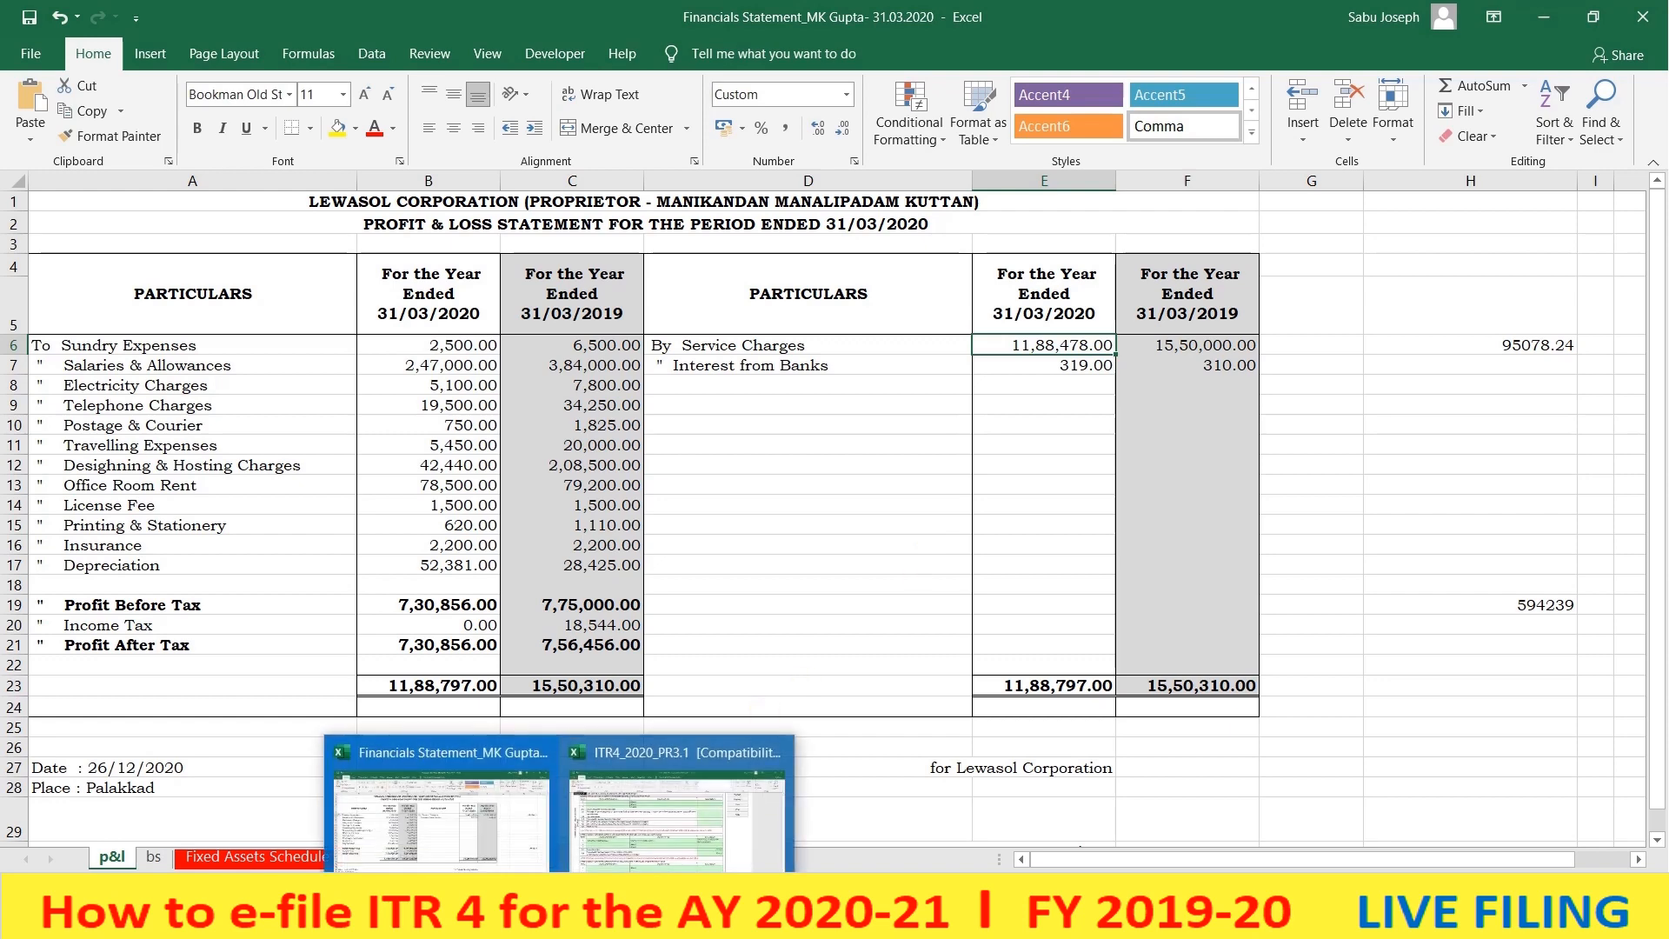
{"action": "left_click", "coordinate": [677, 813]}
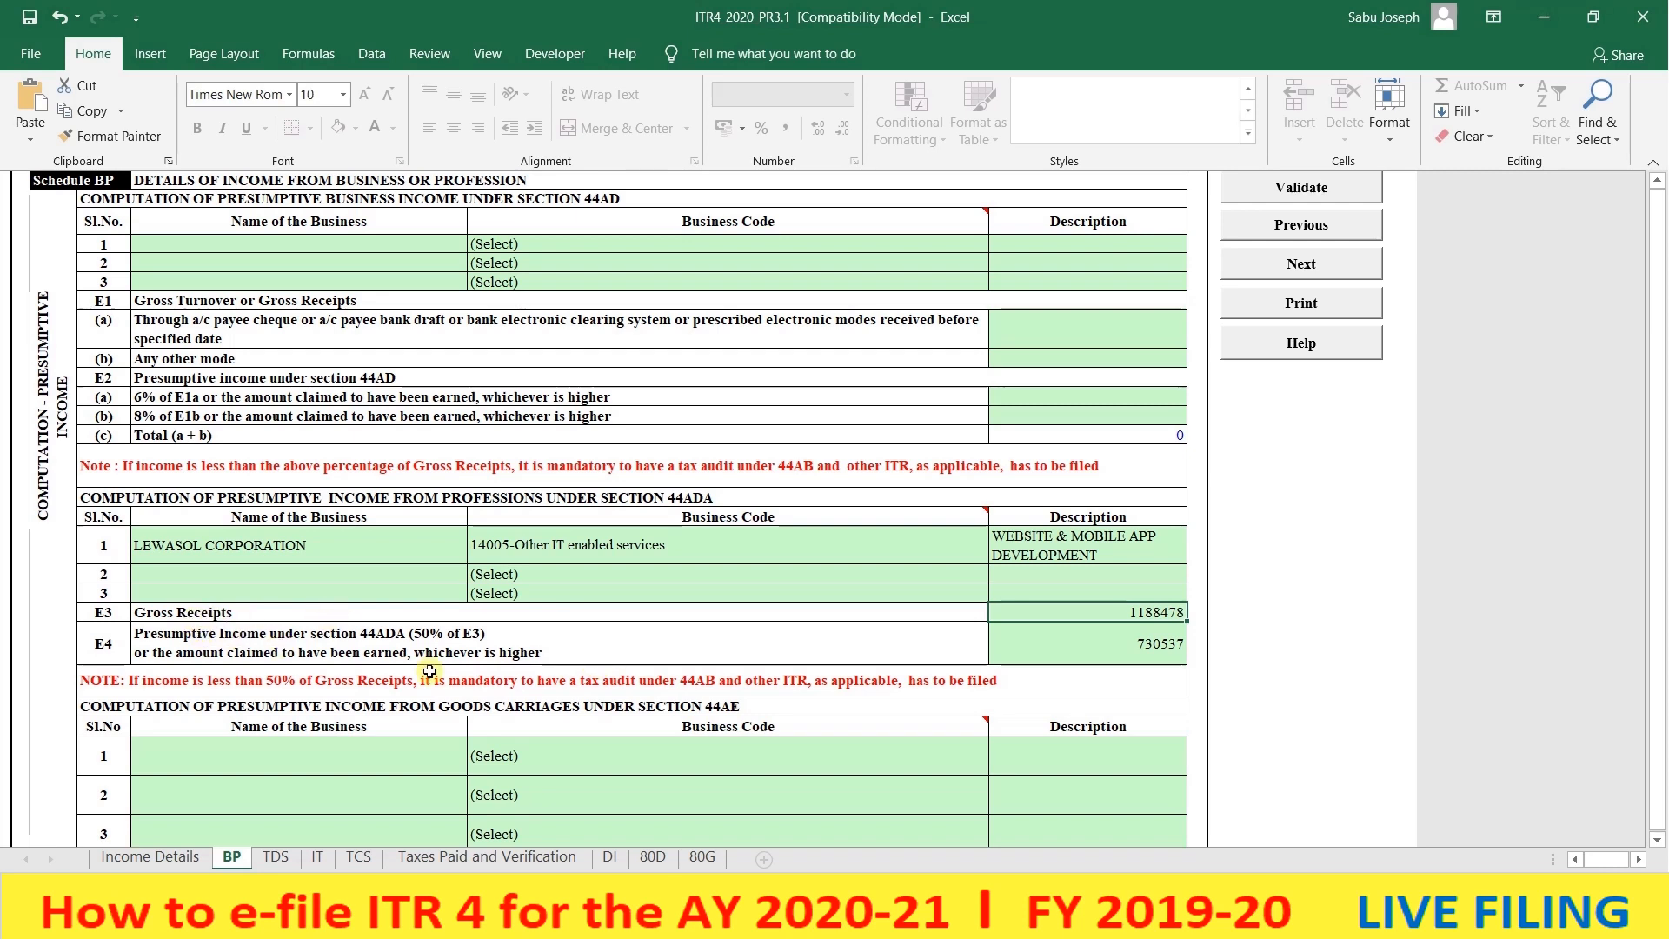
{"action": "mouse_move", "coordinate": [602, 730]}
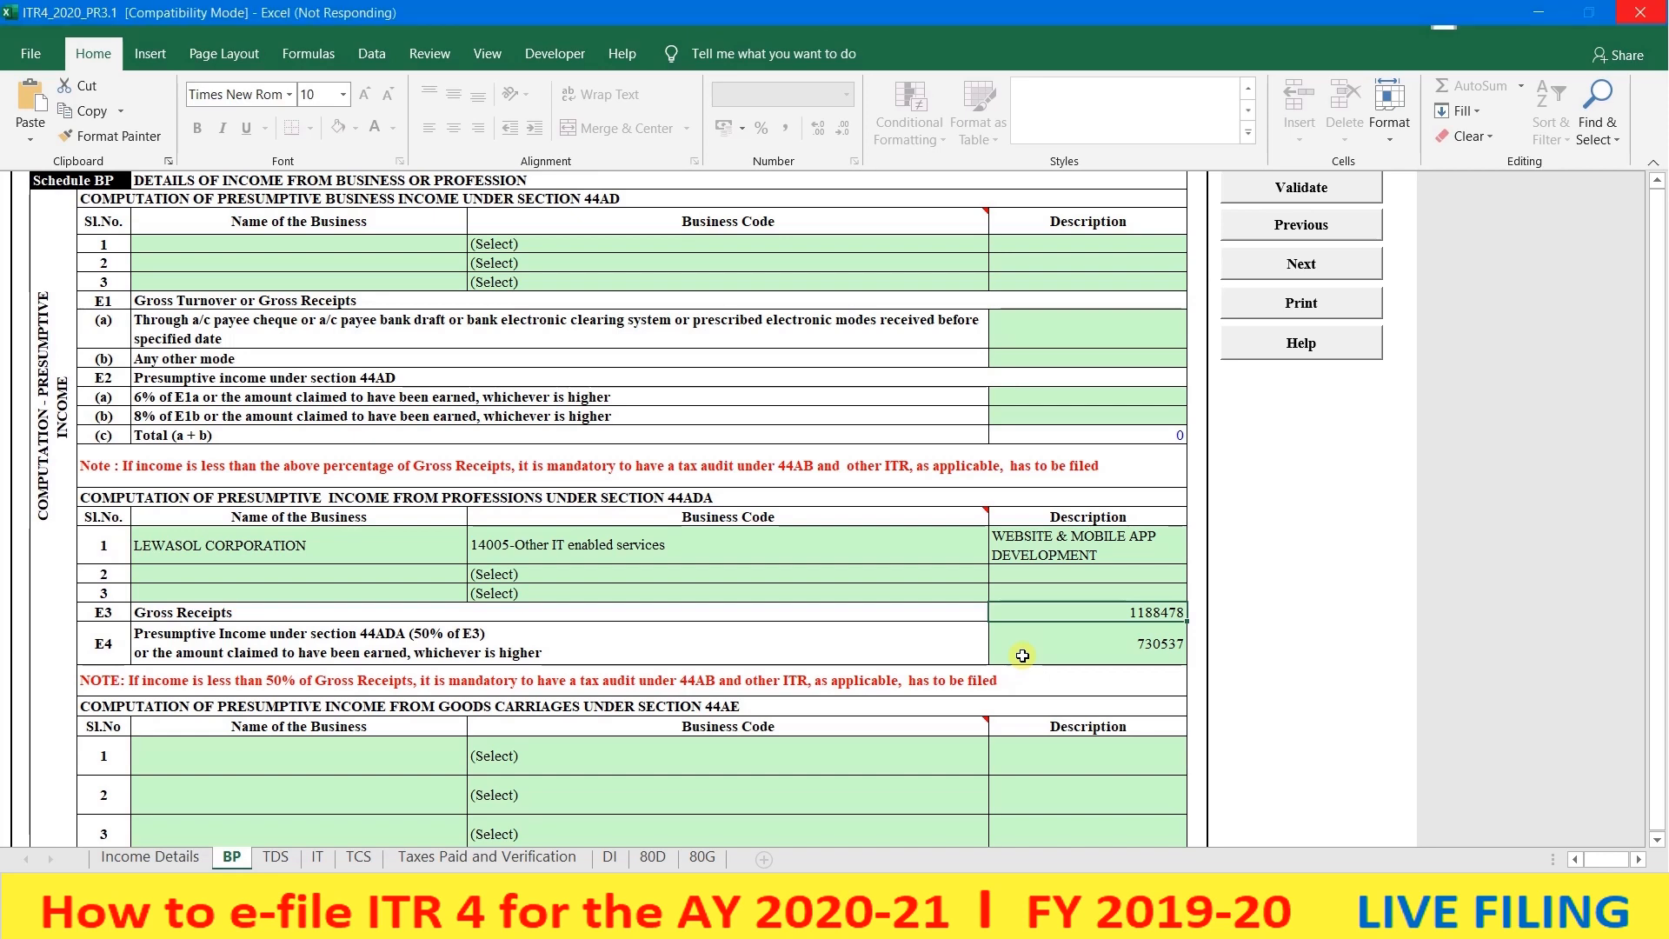
{"action": "mouse_move", "coordinate": [680, 922]}
{"action": "left_click", "coordinate": [494, 831]}
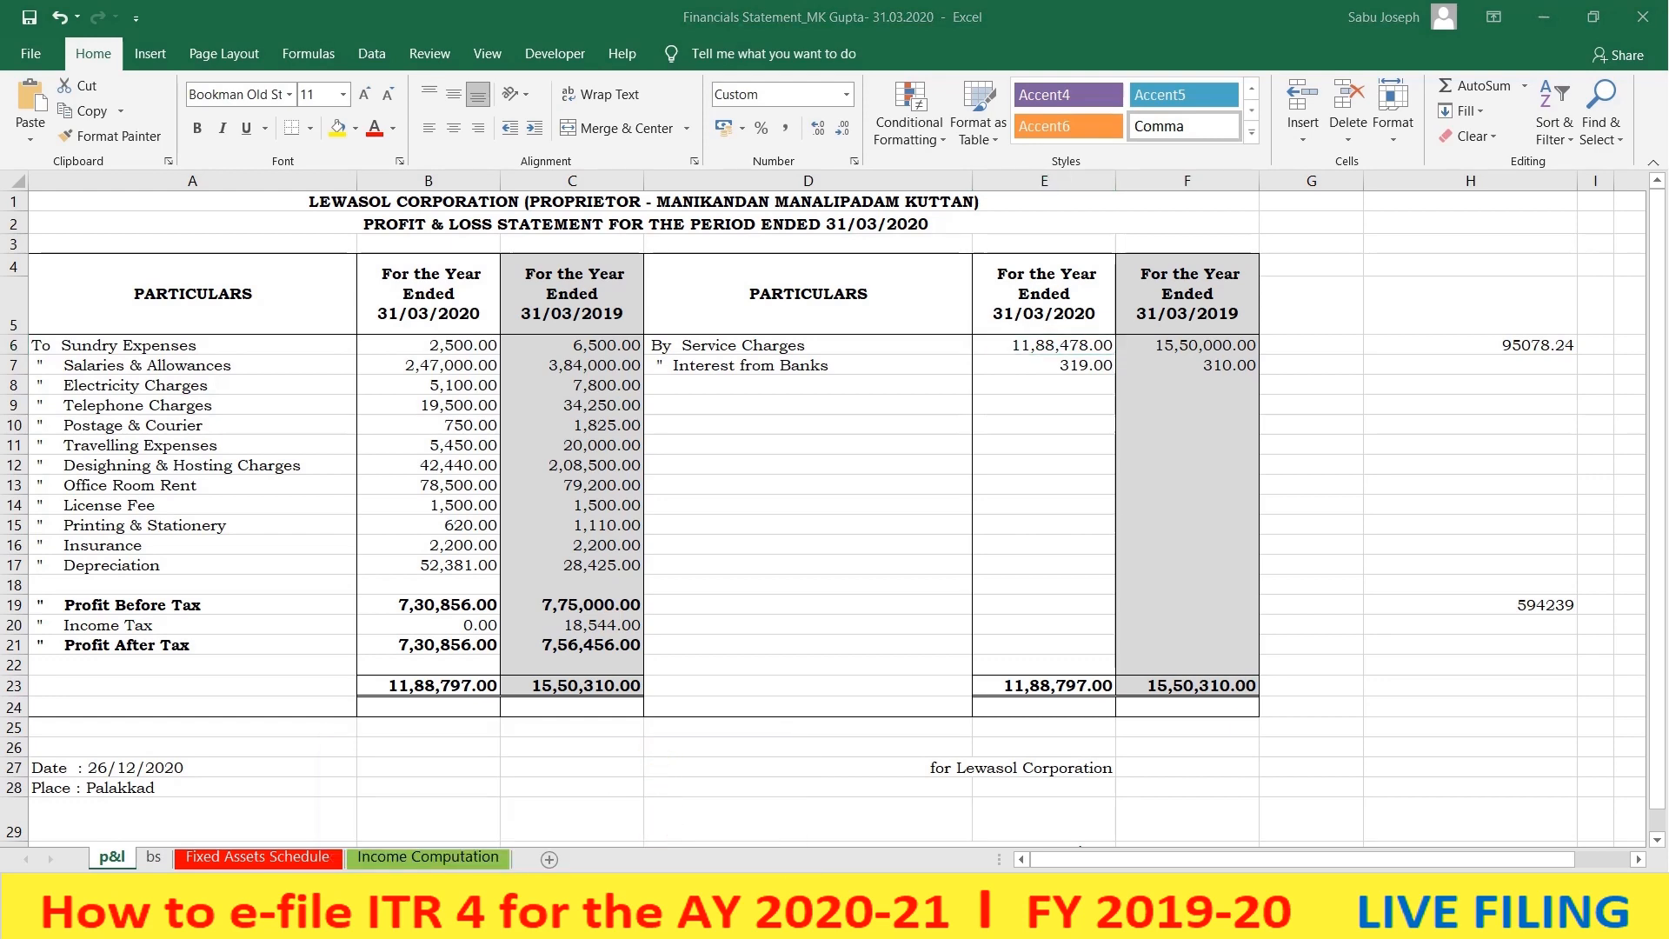
{"action": "left_click", "coordinate": [654, 793]}
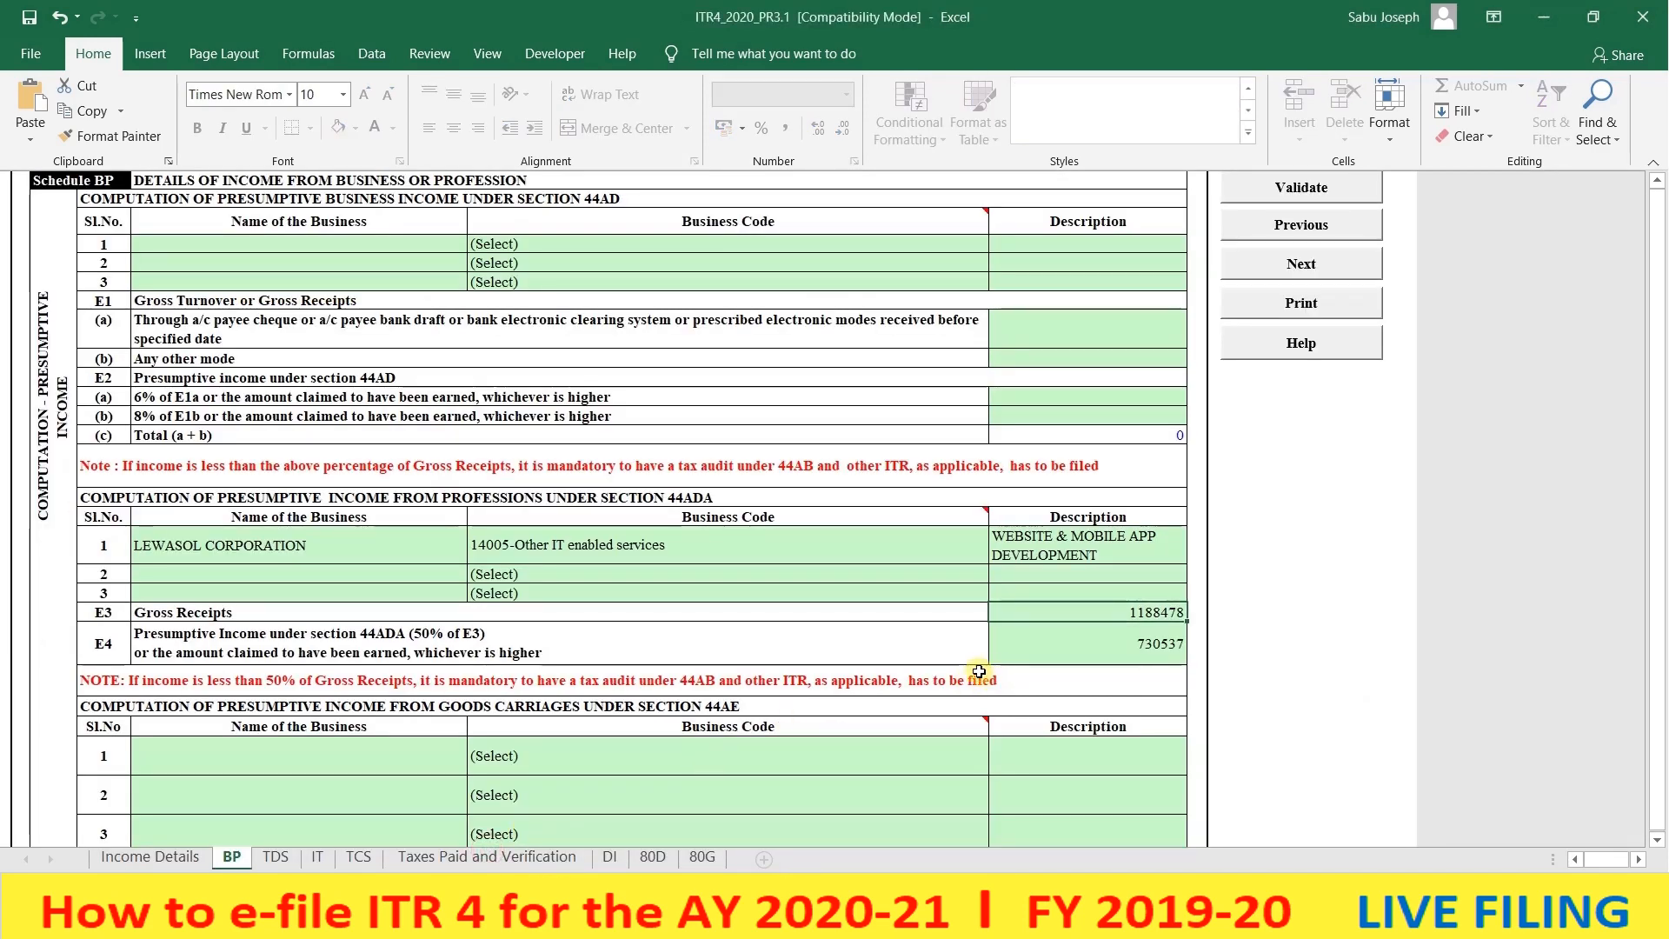
{"action": "left_click", "coordinate": [1114, 652]}
{"action": "scroll", "coordinate": [1116, 663], "scroll_direction": "down", "scroll_amount": 2}
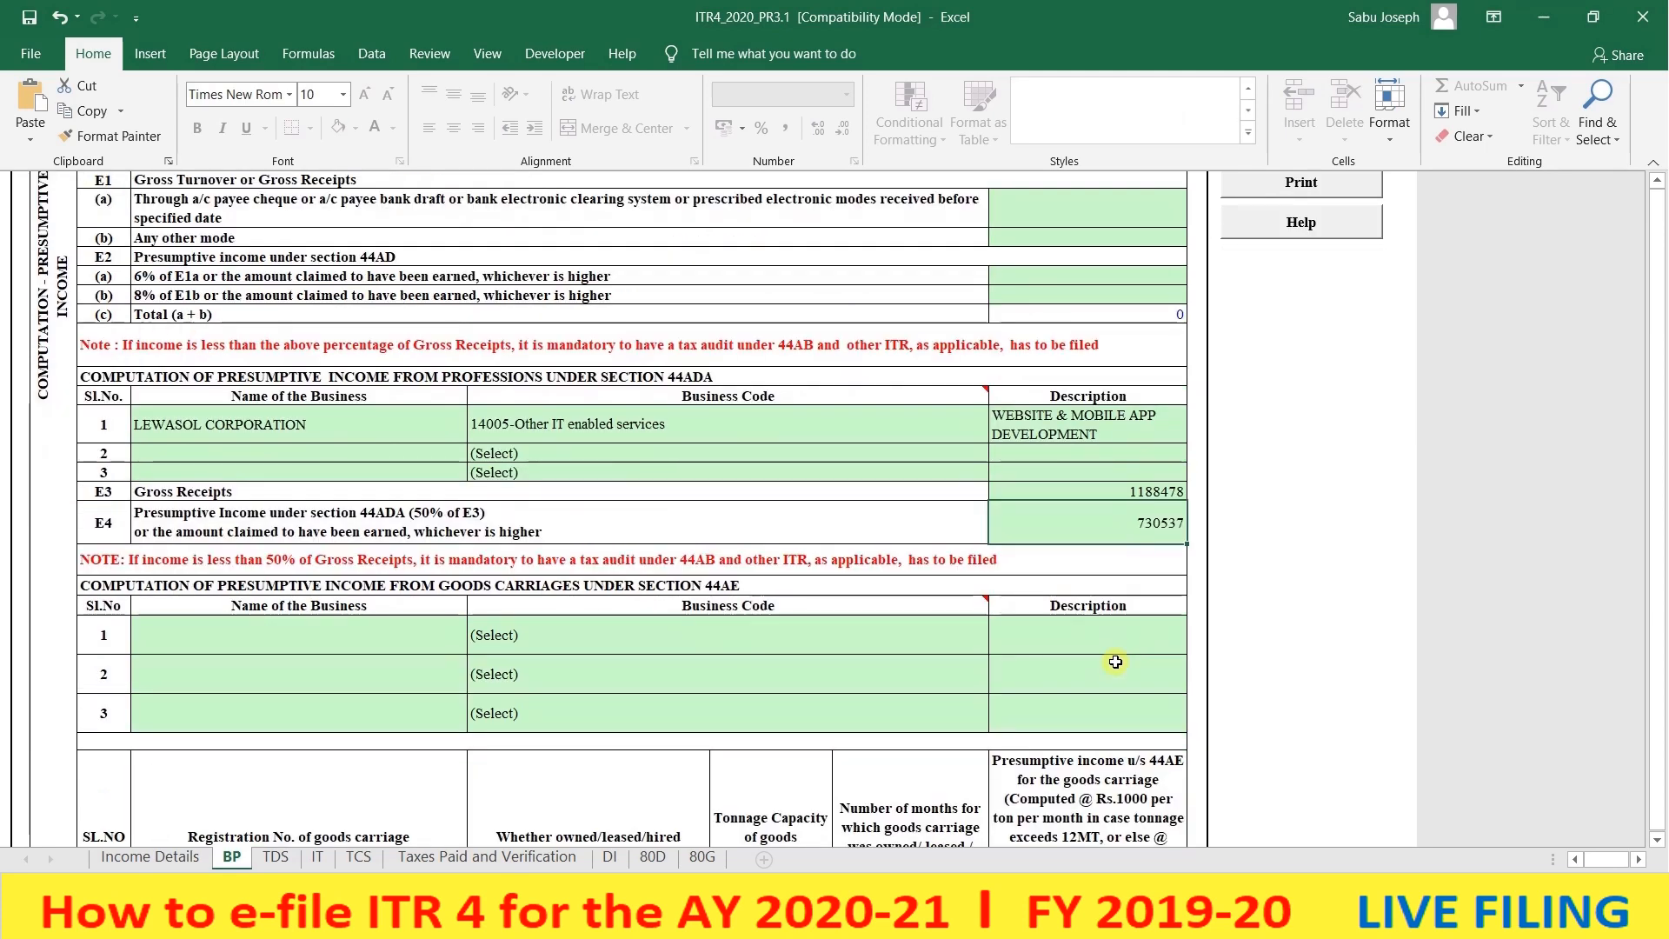
- Scroll past the 44AE and GSTIN tables to the balanced financial particulars, both totals 4580443
{"action": "scroll", "coordinate": [1115, 663], "scroll_direction": "down", "scroll_amount": 1}
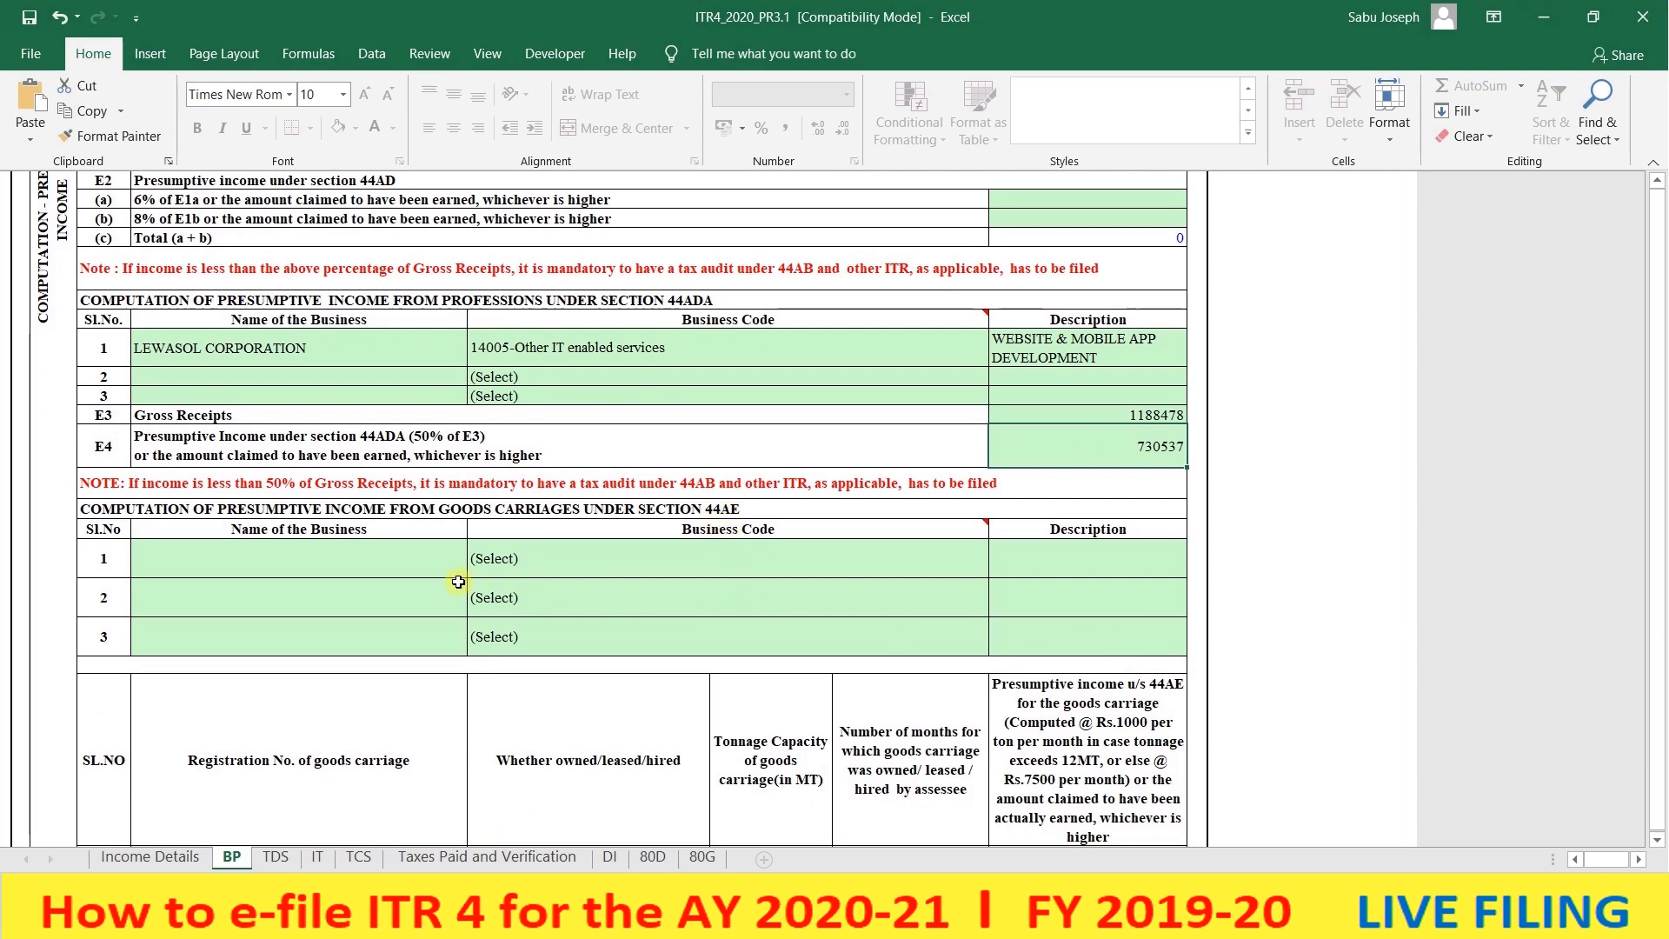
{"action": "left_click", "coordinate": [424, 561]}
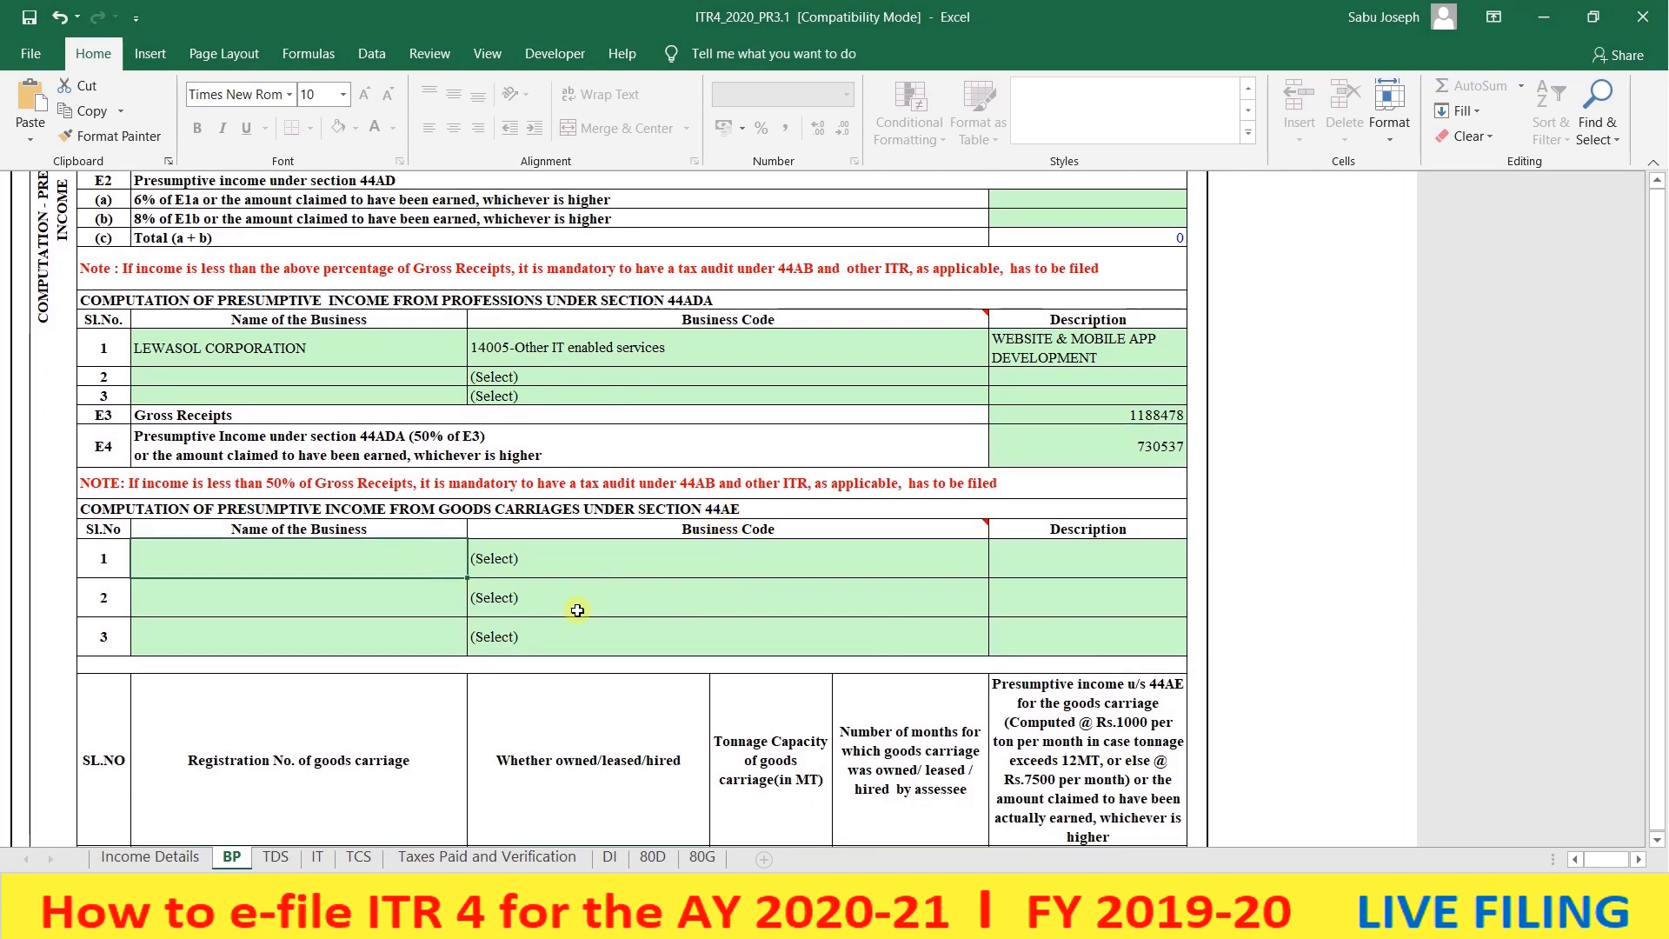
{"action": "scroll", "coordinate": [578, 610], "scroll_direction": "down", "scroll_amount": 6}
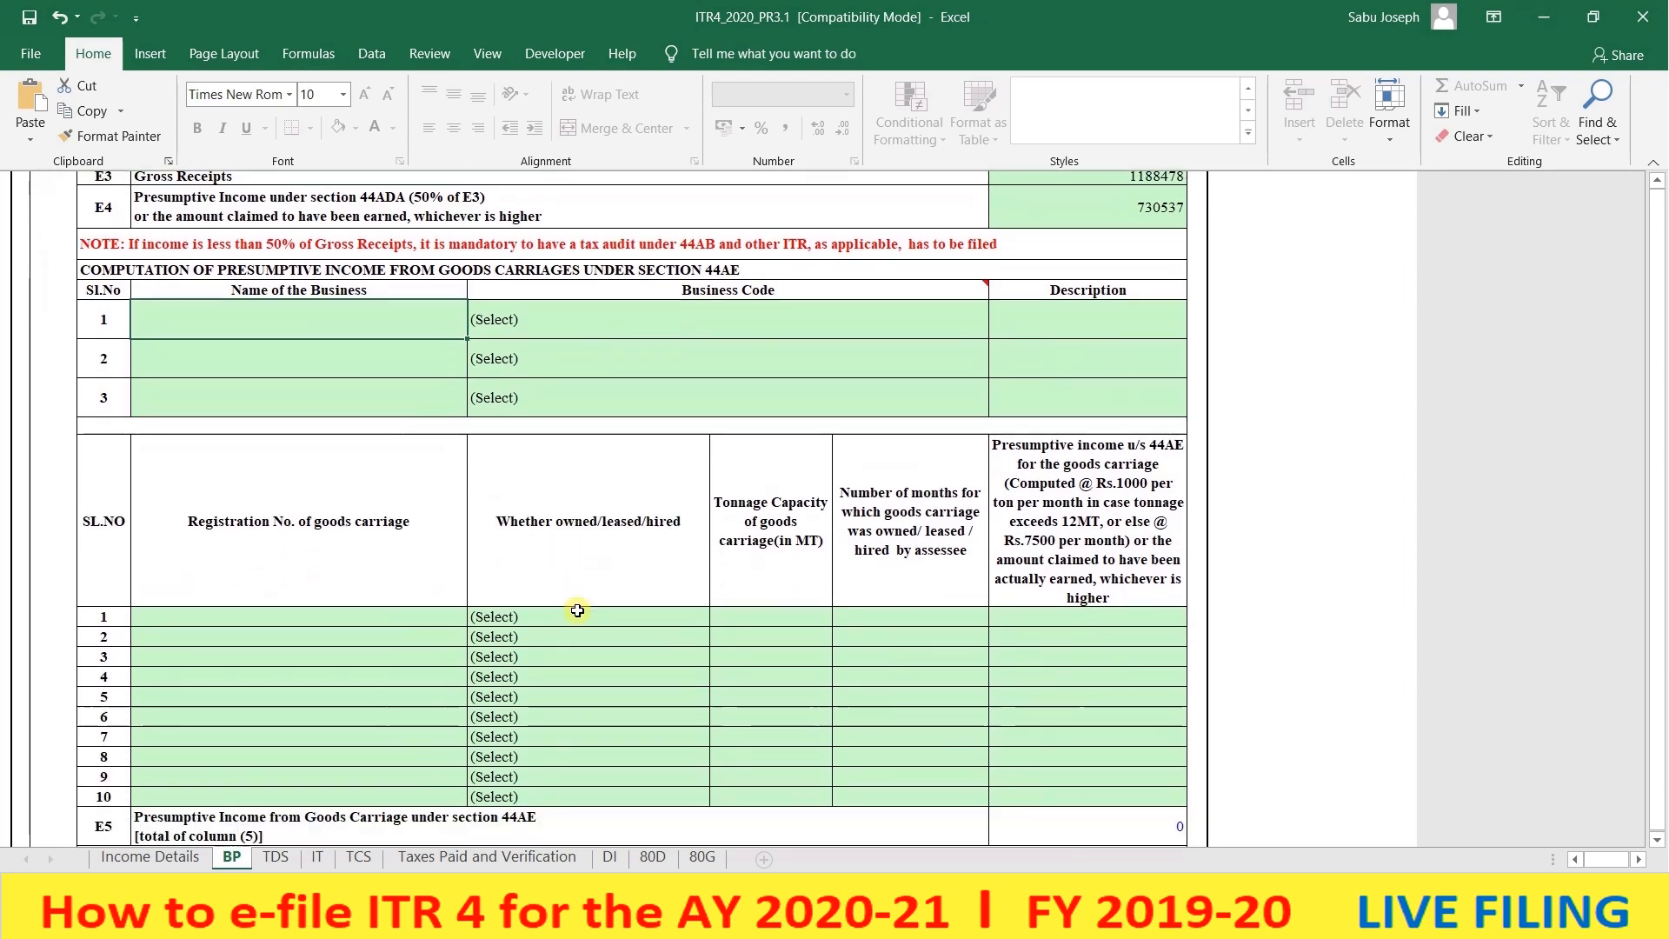
{"action": "scroll", "coordinate": [577, 611], "scroll_direction": "down", "scroll_amount": 4}
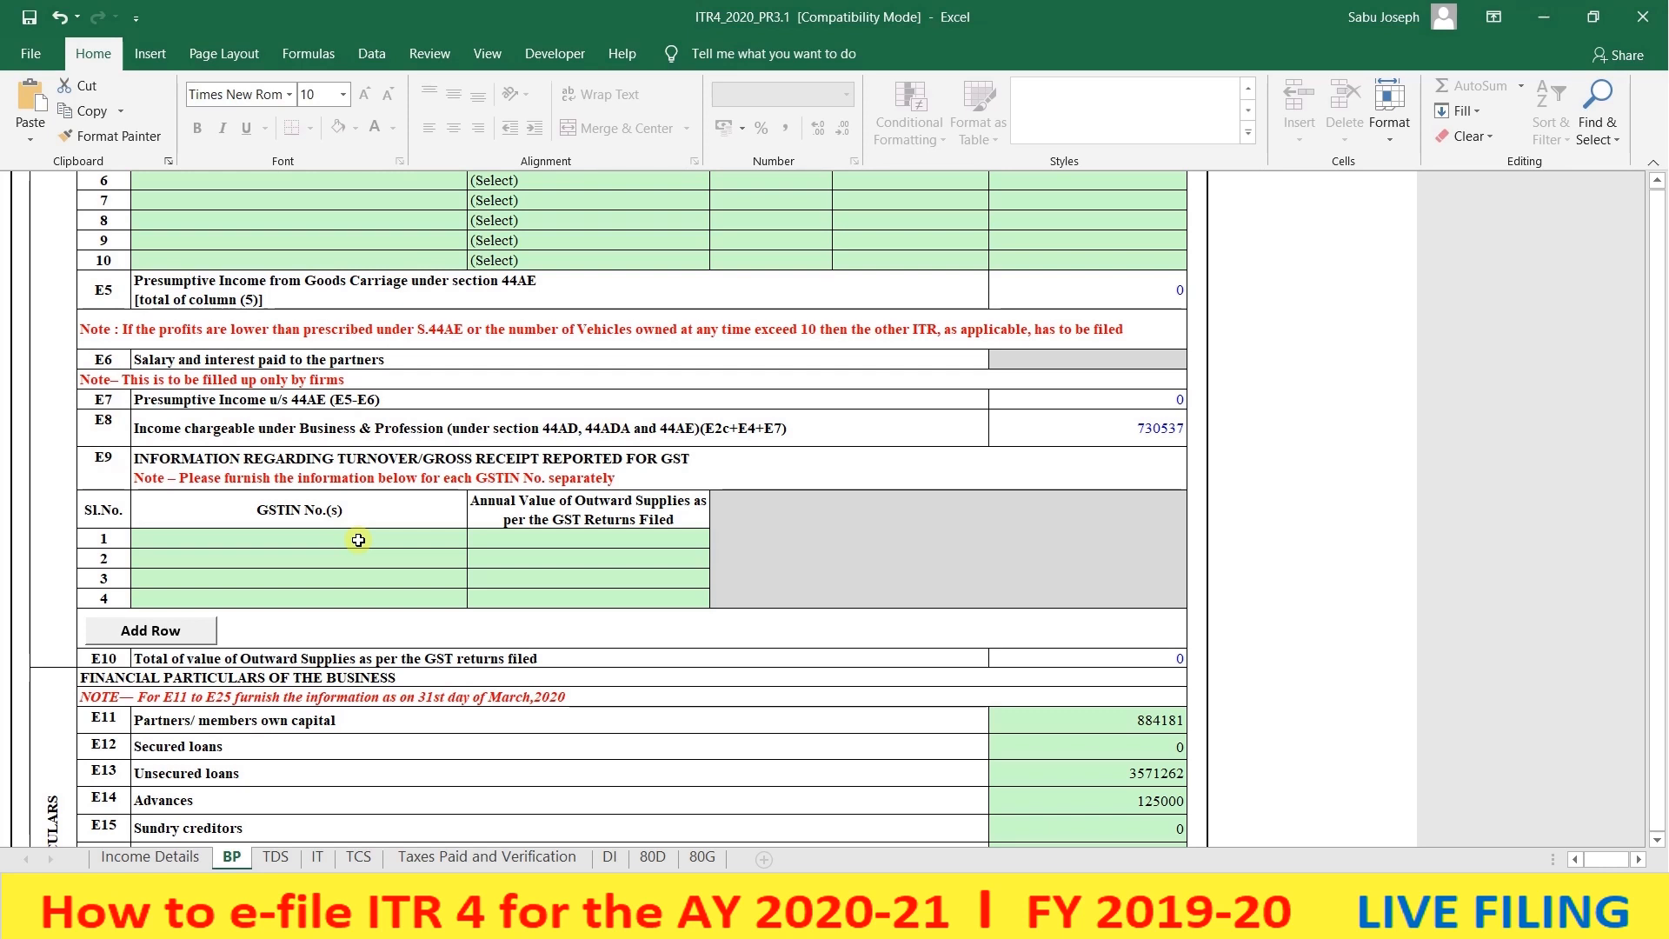
{"action": "left_click", "coordinate": [358, 540]}
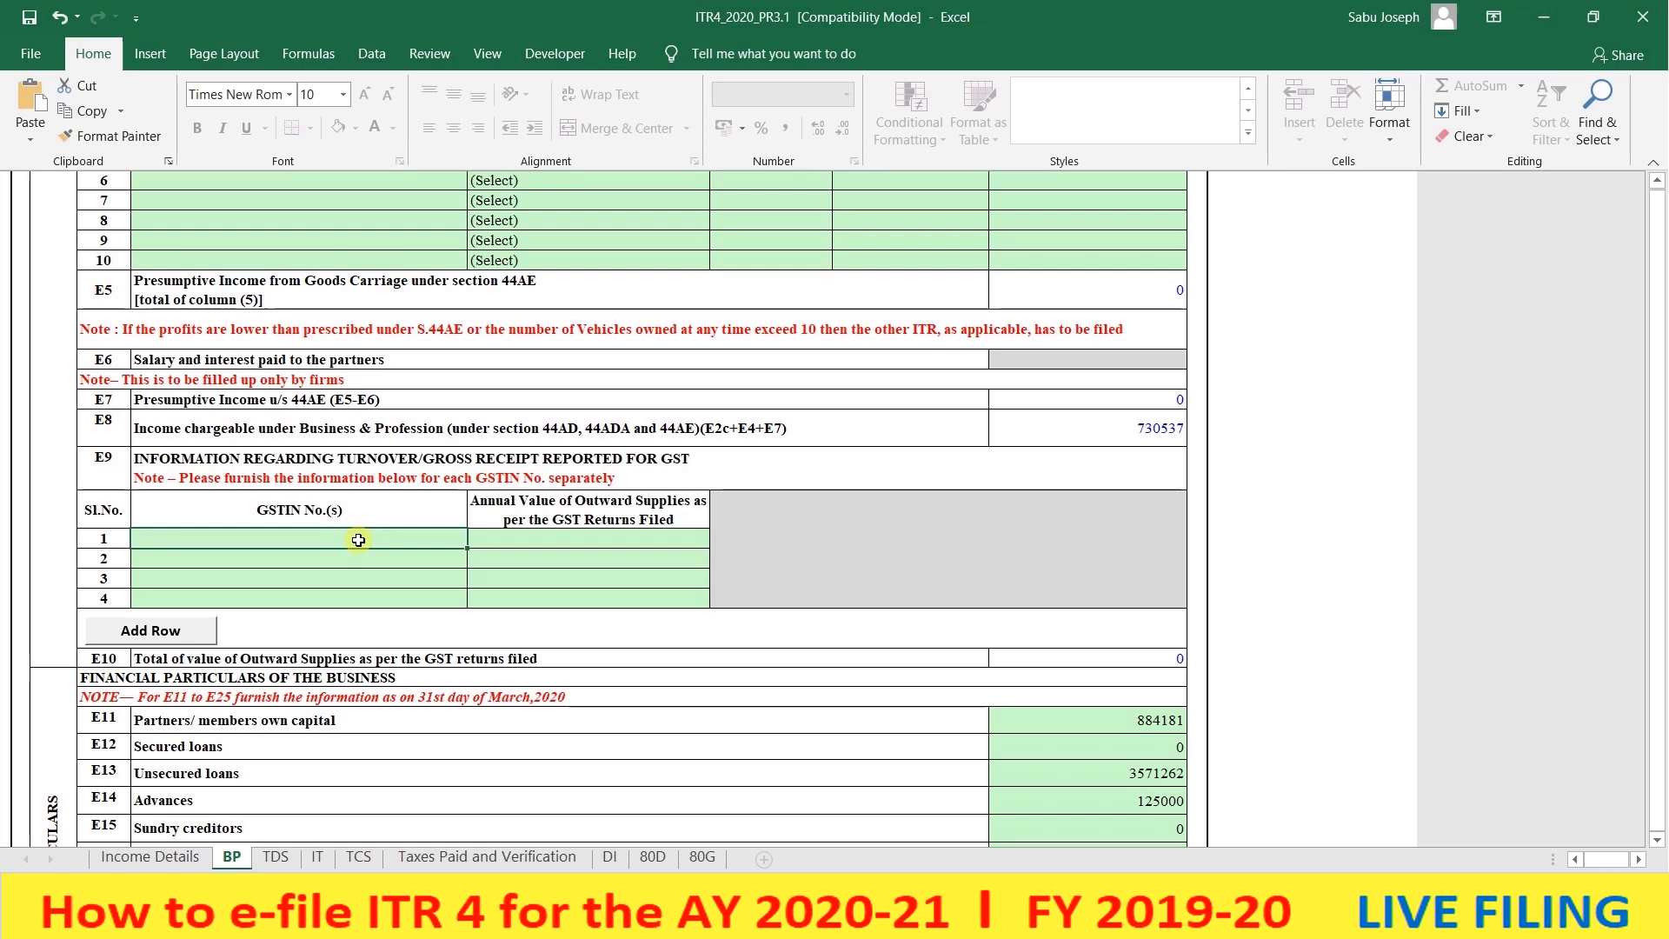
{"action": "left_click", "coordinate": [520, 546]}
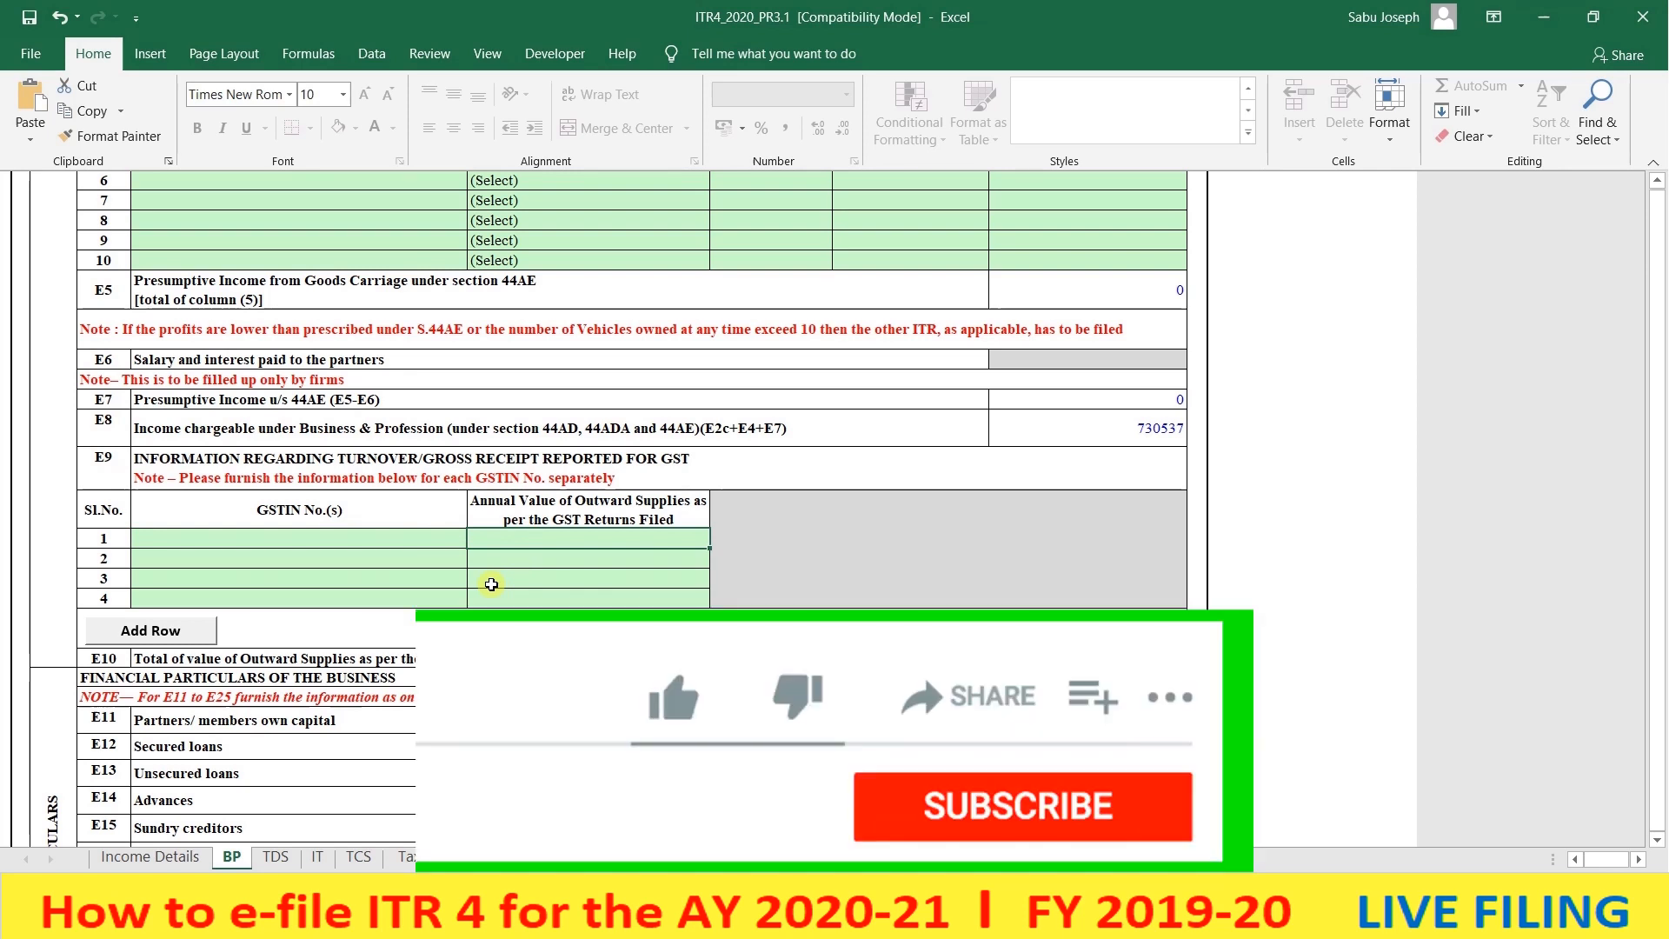
{"action": "scroll", "coordinate": [517, 558], "scroll_direction": "down", "scroll_amount": 3}
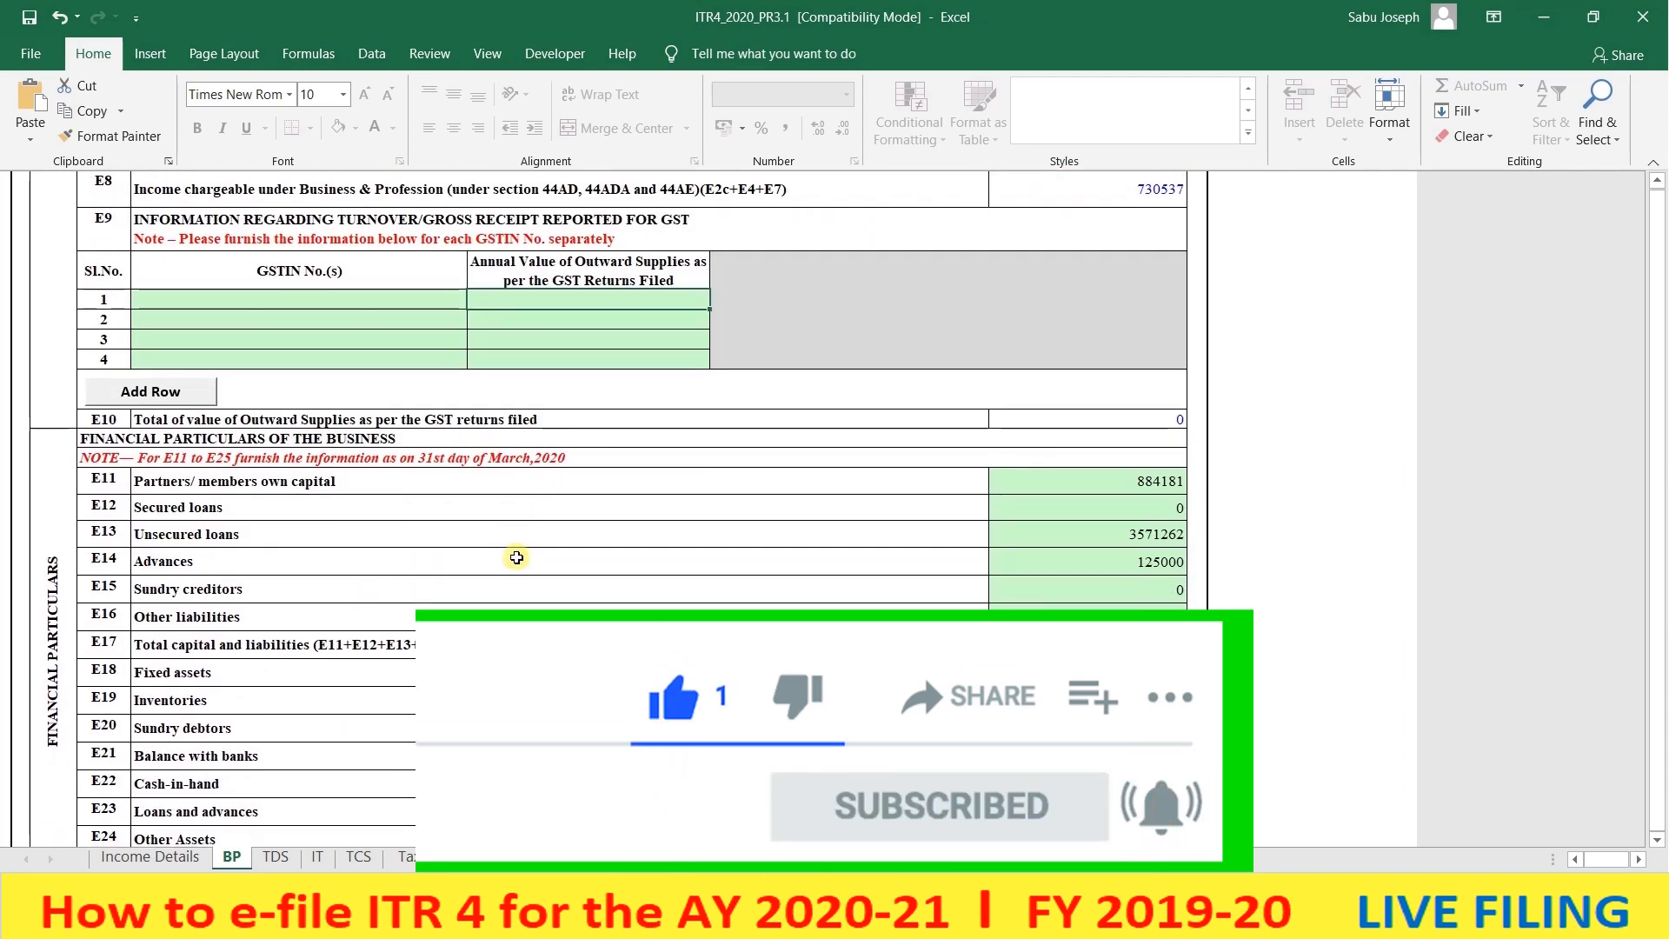
{"action": "scroll", "coordinate": [516, 557], "scroll_direction": "down", "scroll_amount": 2}
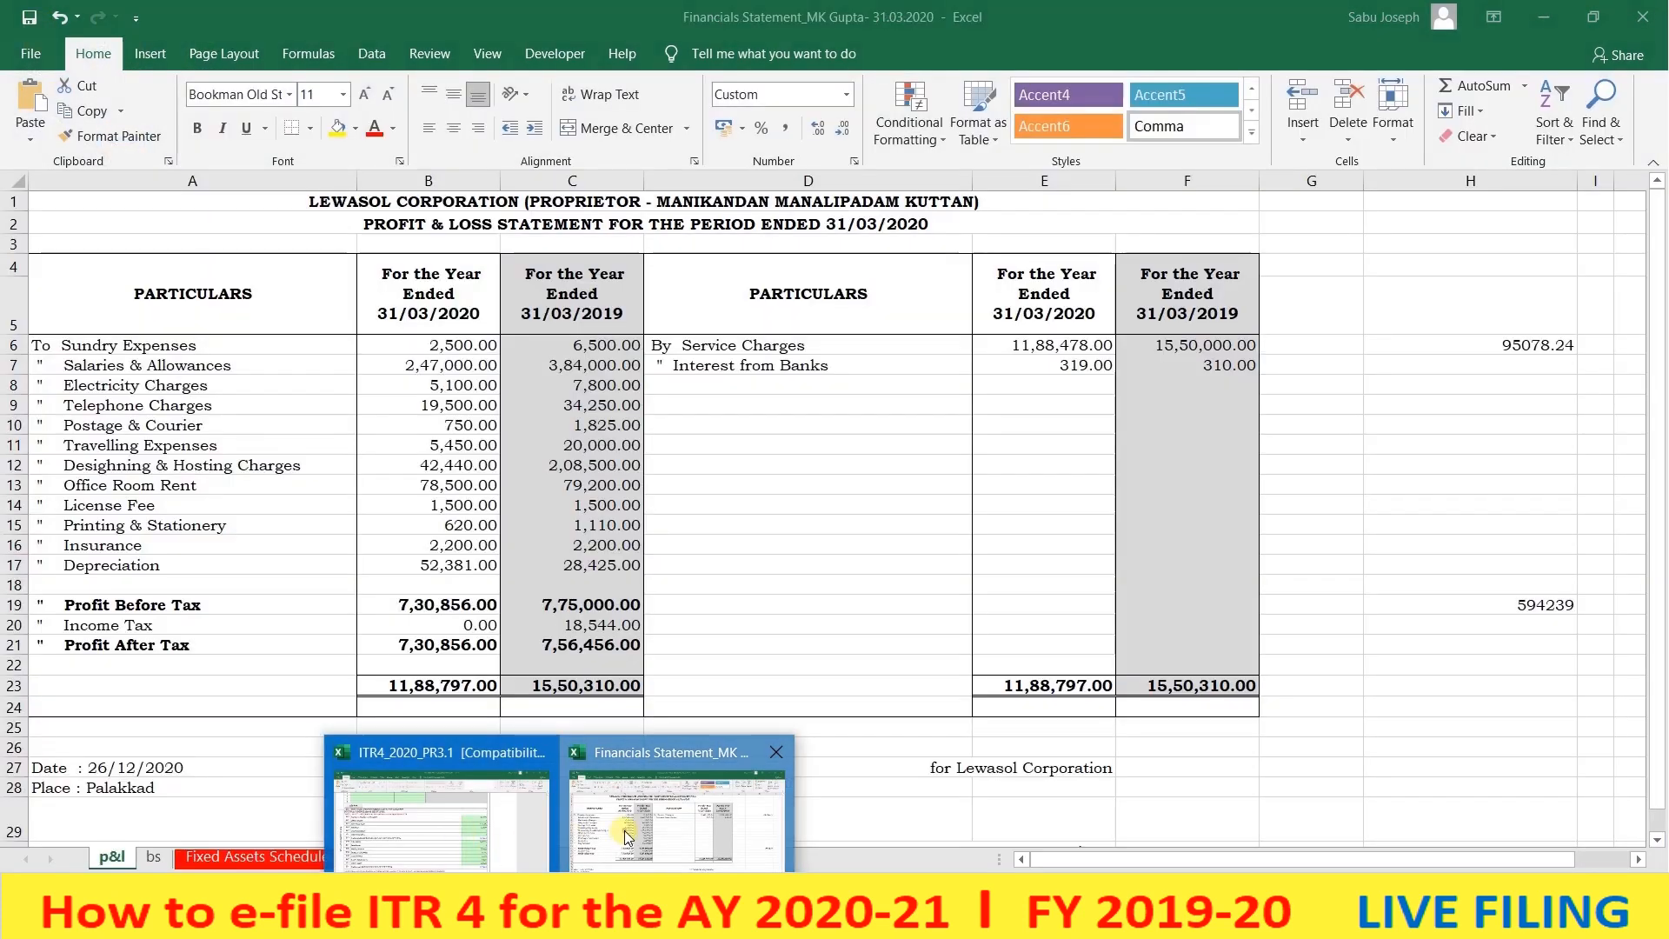
{"action": "left_click", "coordinate": [626, 834]}
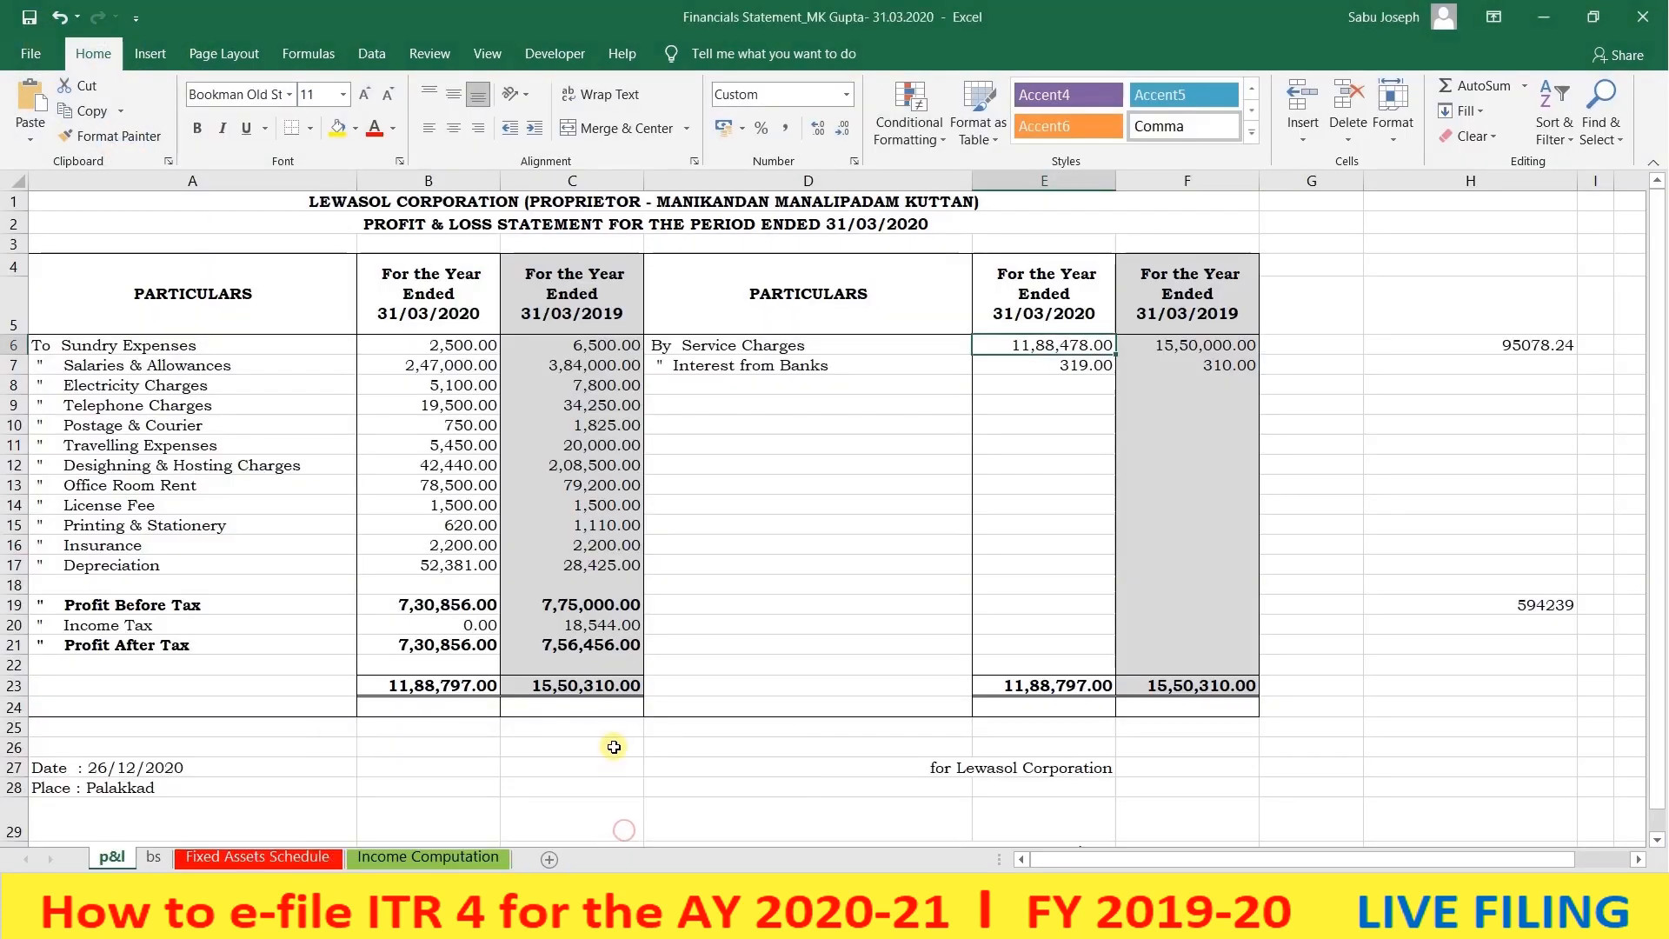
{"action": "left_click", "coordinate": [154, 858]}
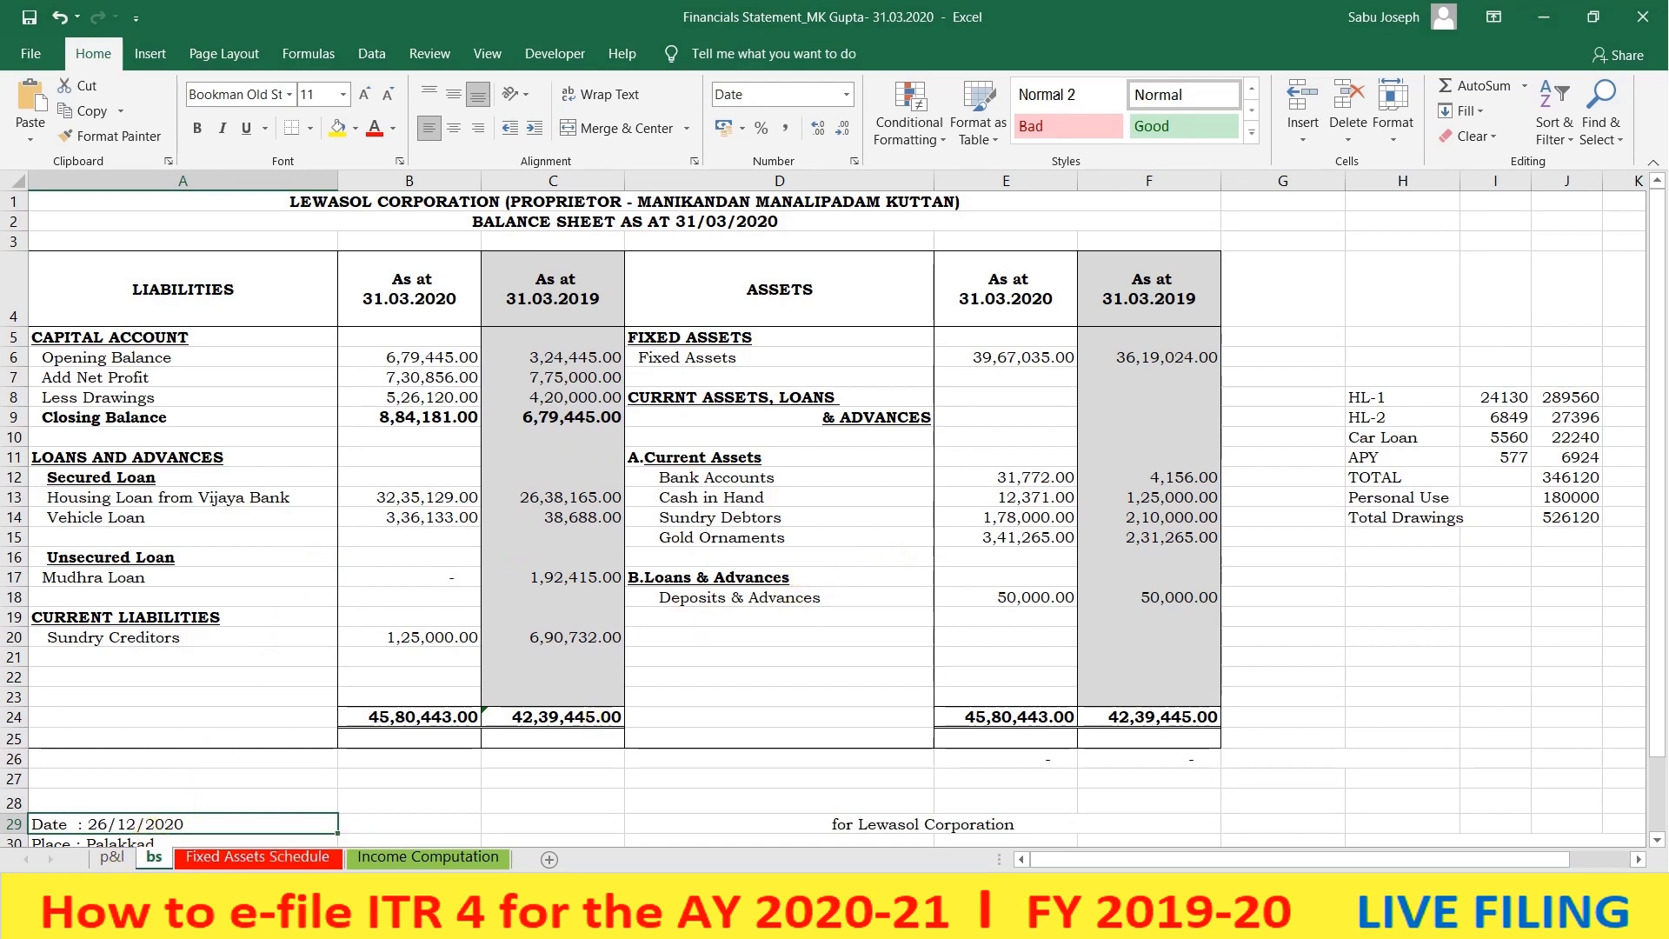
{"action": "left_click", "coordinate": [722, 770]}
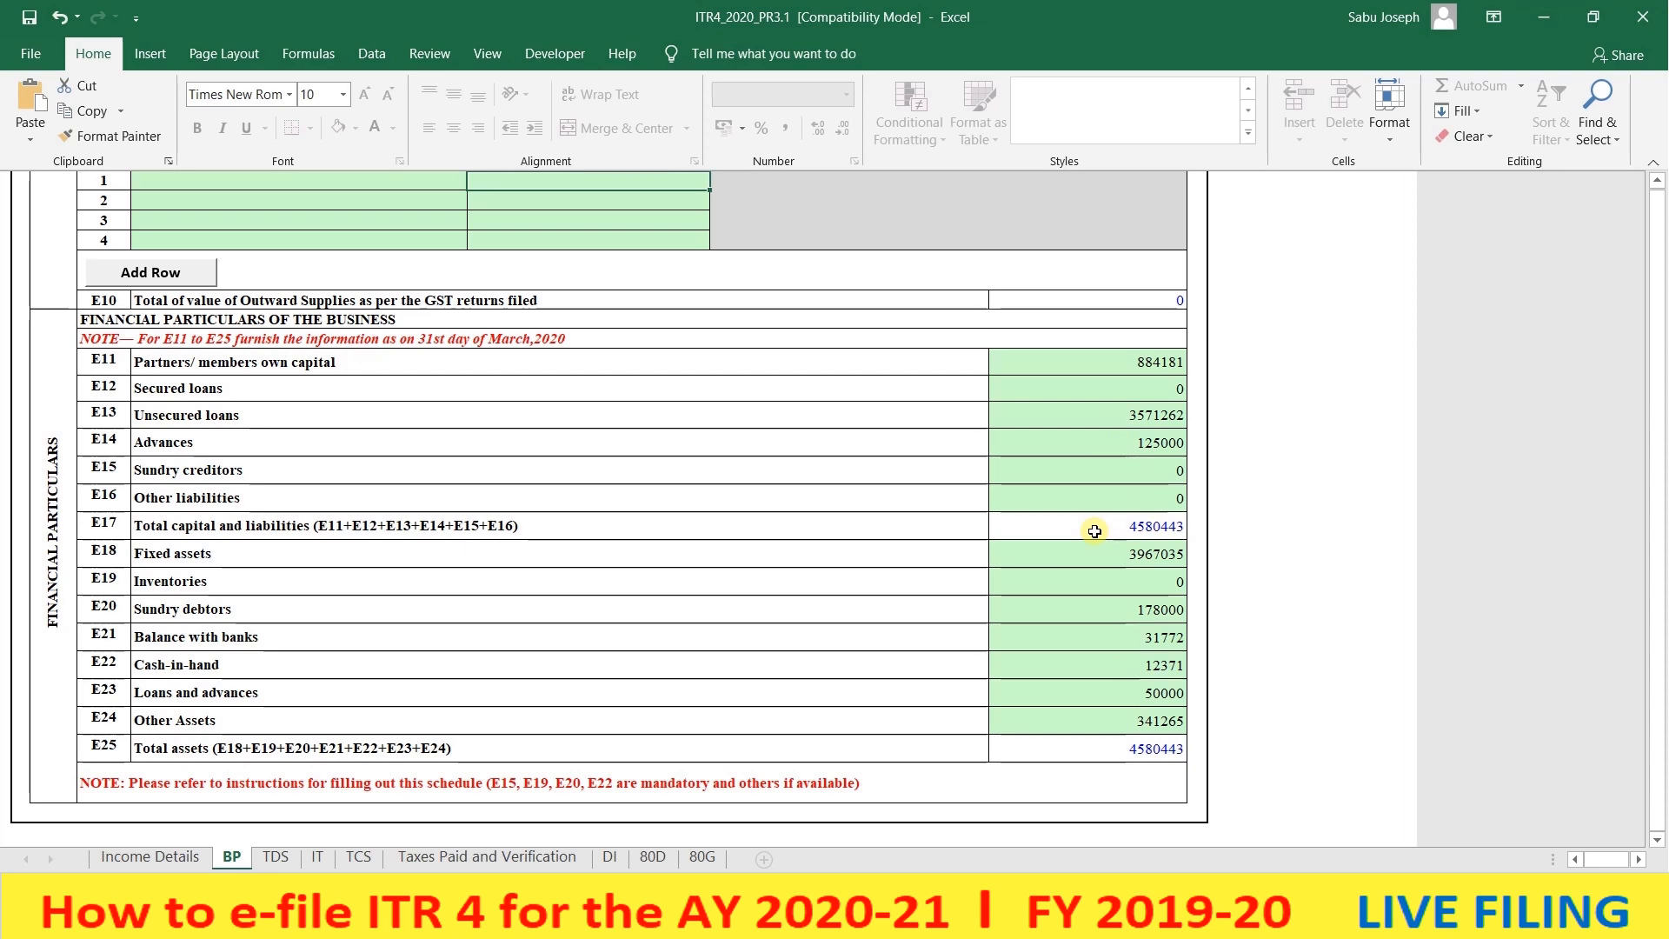
- Validate Schedule BP and acknowledge the 'Sheet BP is Ok' confirmation
{"action": "scroll", "coordinate": [1091, 748], "scroll_direction": "down", "scroll_amount": 2}
{"action": "scroll", "coordinate": [1090, 749], "scroll_direction": "up", "scroll_amount": 15}
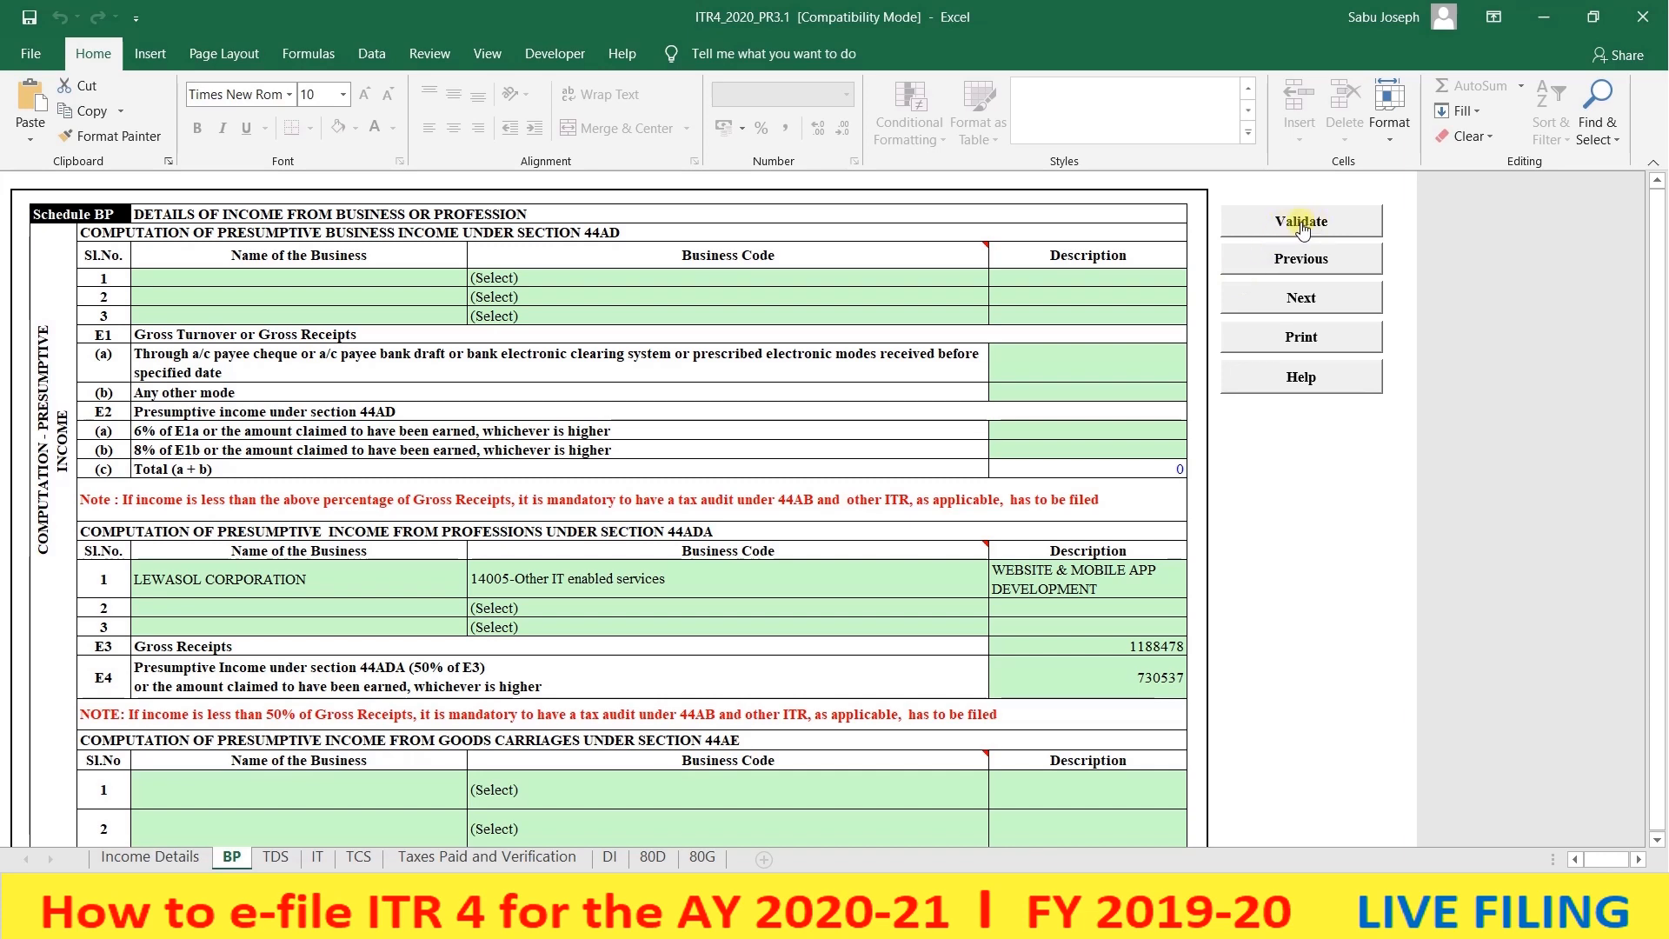
{"action": "left_click", "coordinate": [1304, 224]}
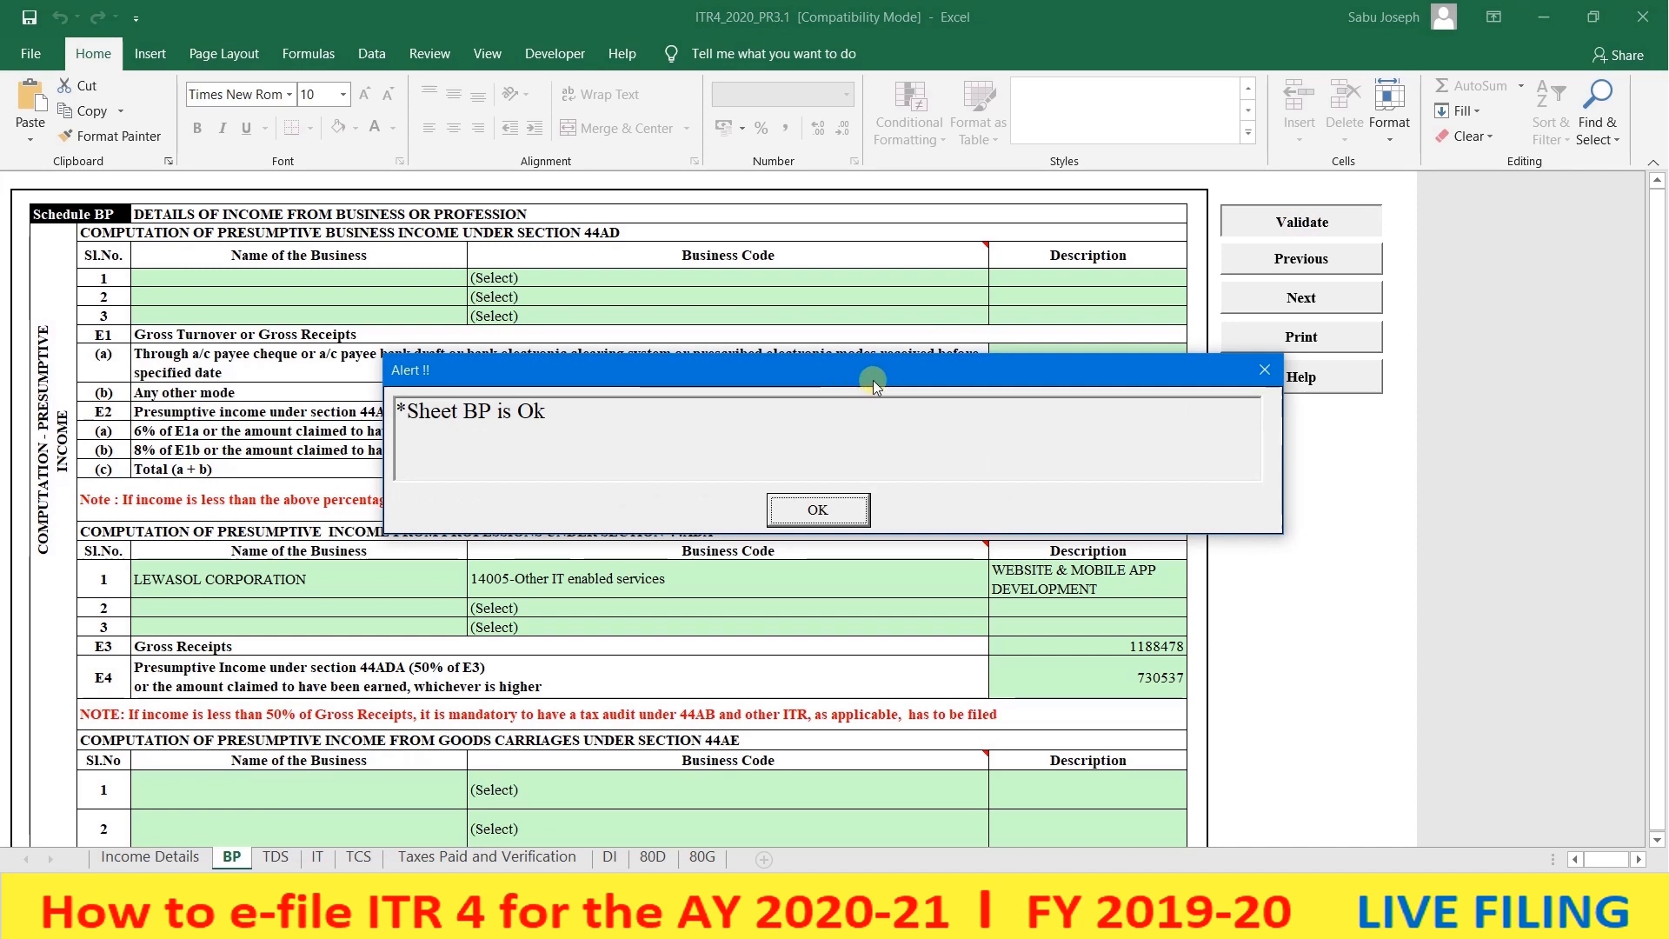
{"action": "left_click", "coordinate": [806, 519]}
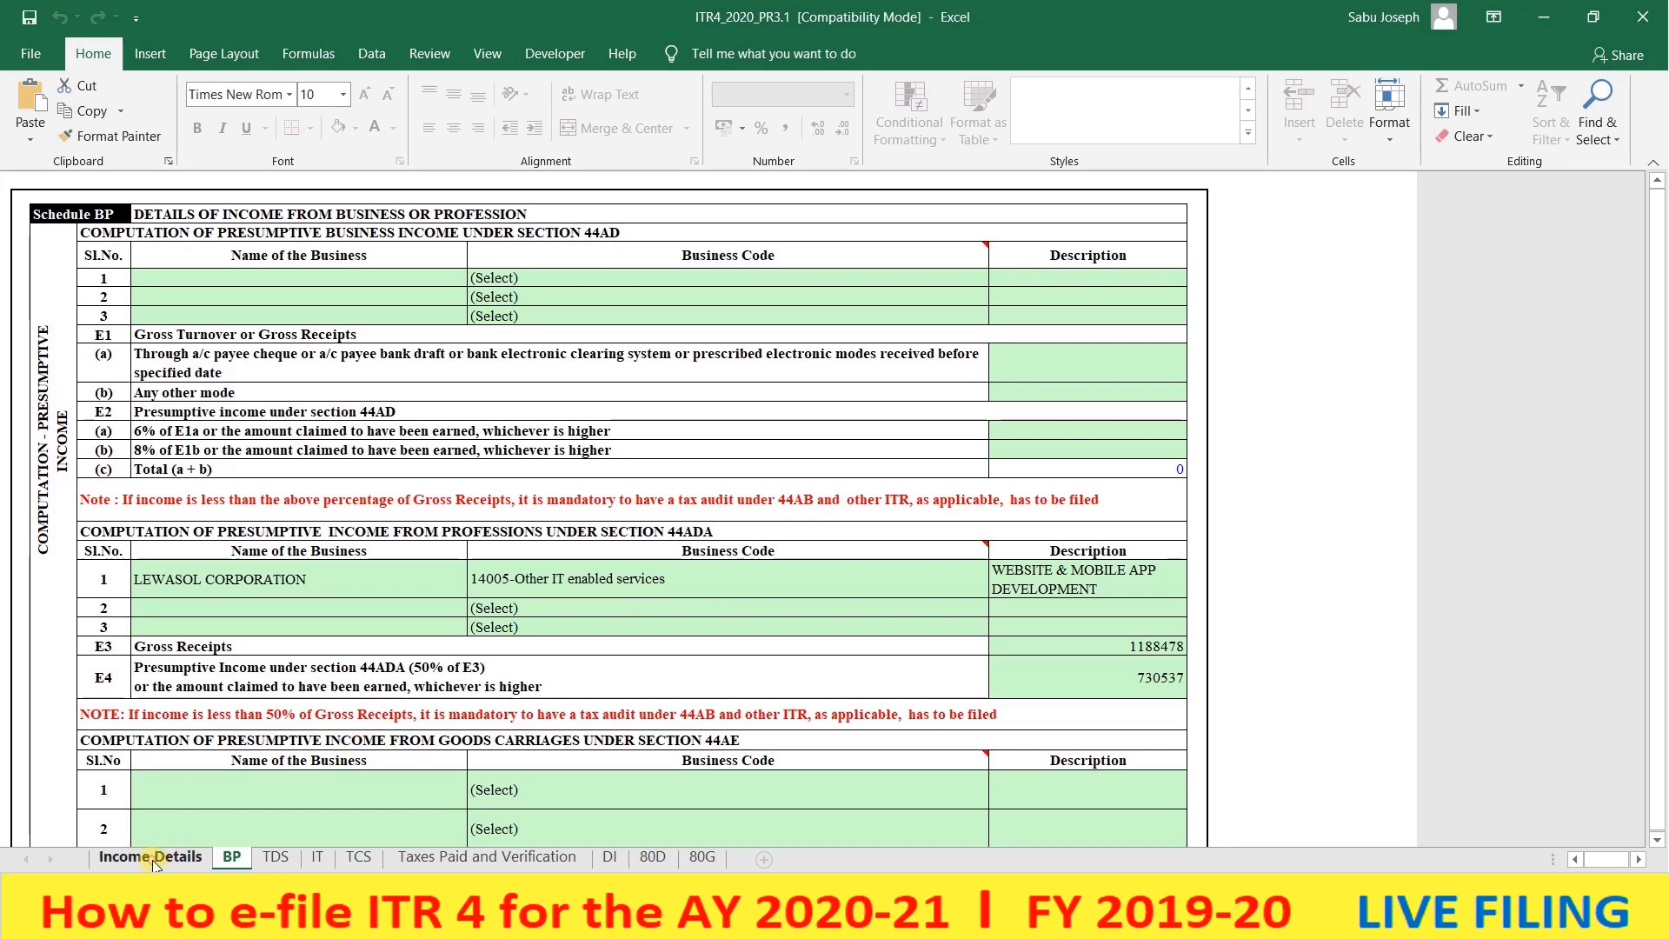
- On Income Details, review salary 17(1) at 0 and Part B business income of 730537
{"action": "left_click", "coordinate": [153, 858]}
{"action": "scroll", "coordinate": [485, 687], "scroll_direction": "up", "scroll_amount": 3}
{"action": "scroll", "coordinate": [794, 634], "scroll_direction": "down", "scroll_amount": 3}
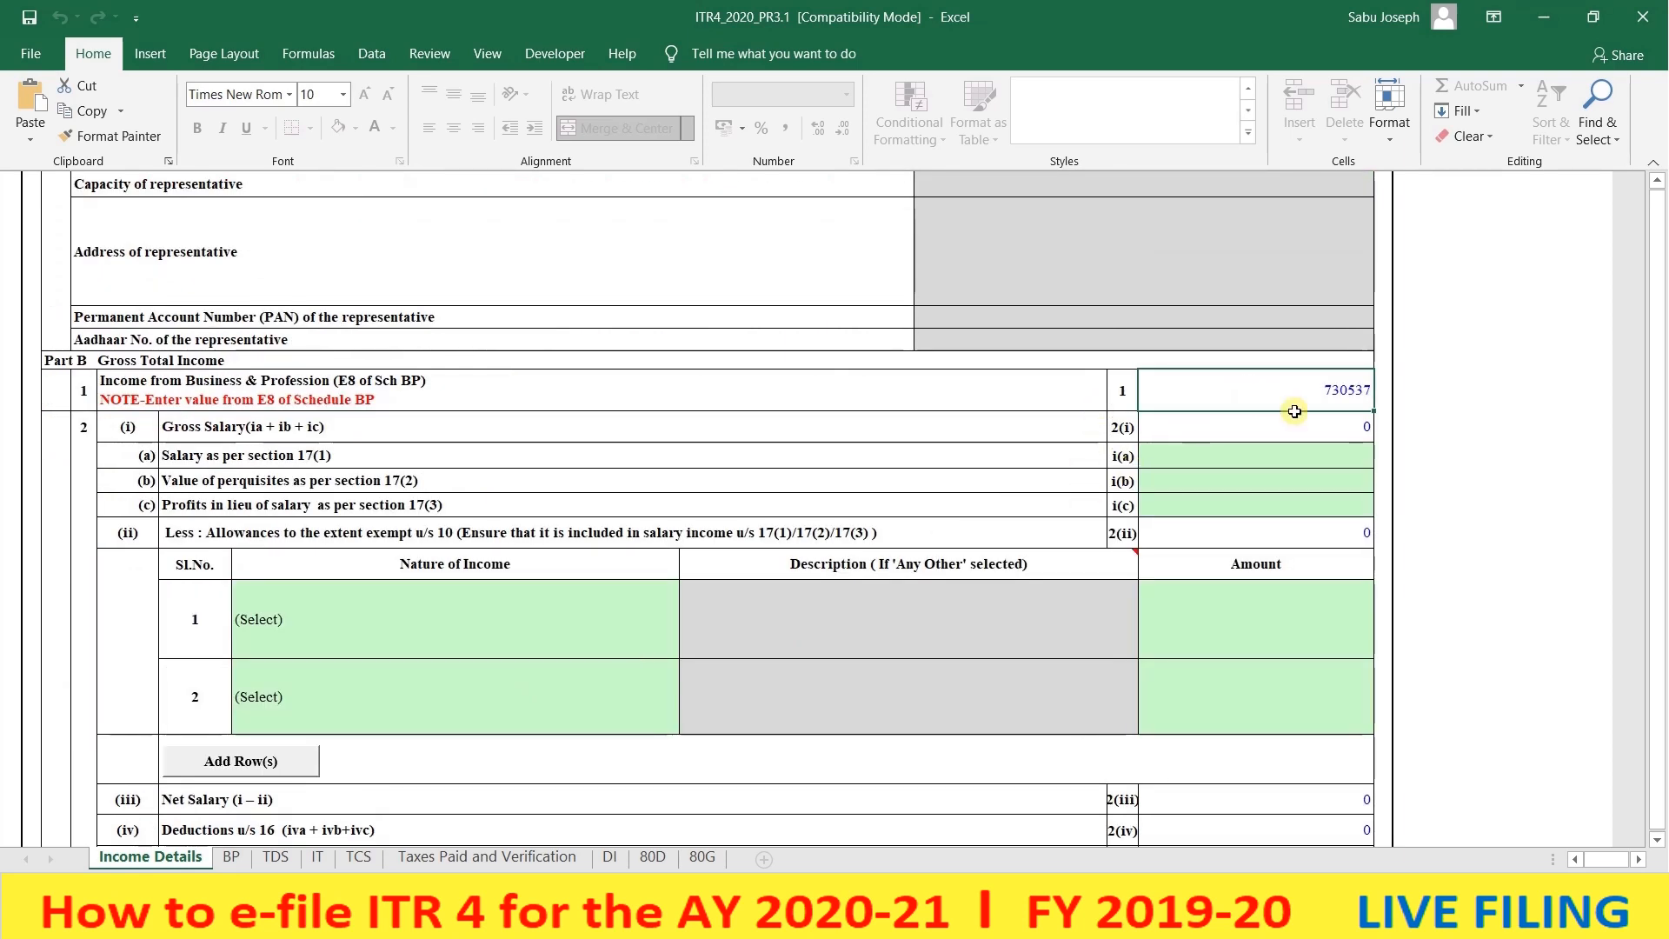
{"action": "left_click", "coordinate": [1270, 458]}
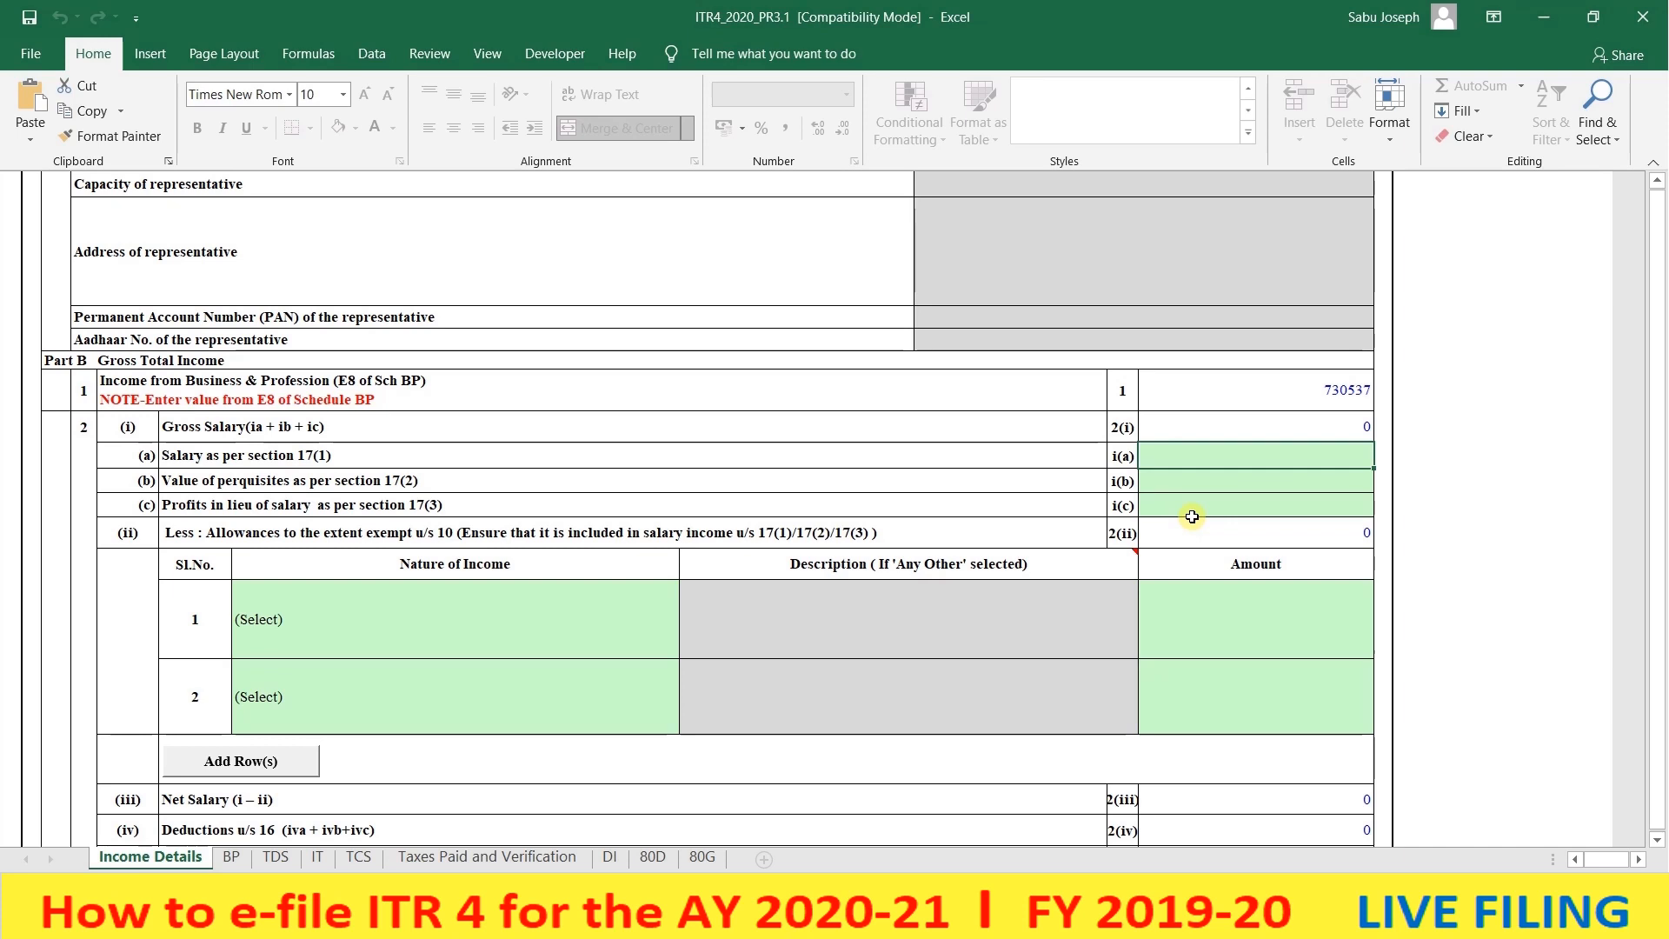
{"action": "scroll", "coordinate": [1206, 479], "scroll_direction": "down", "scroll_amount": 1}
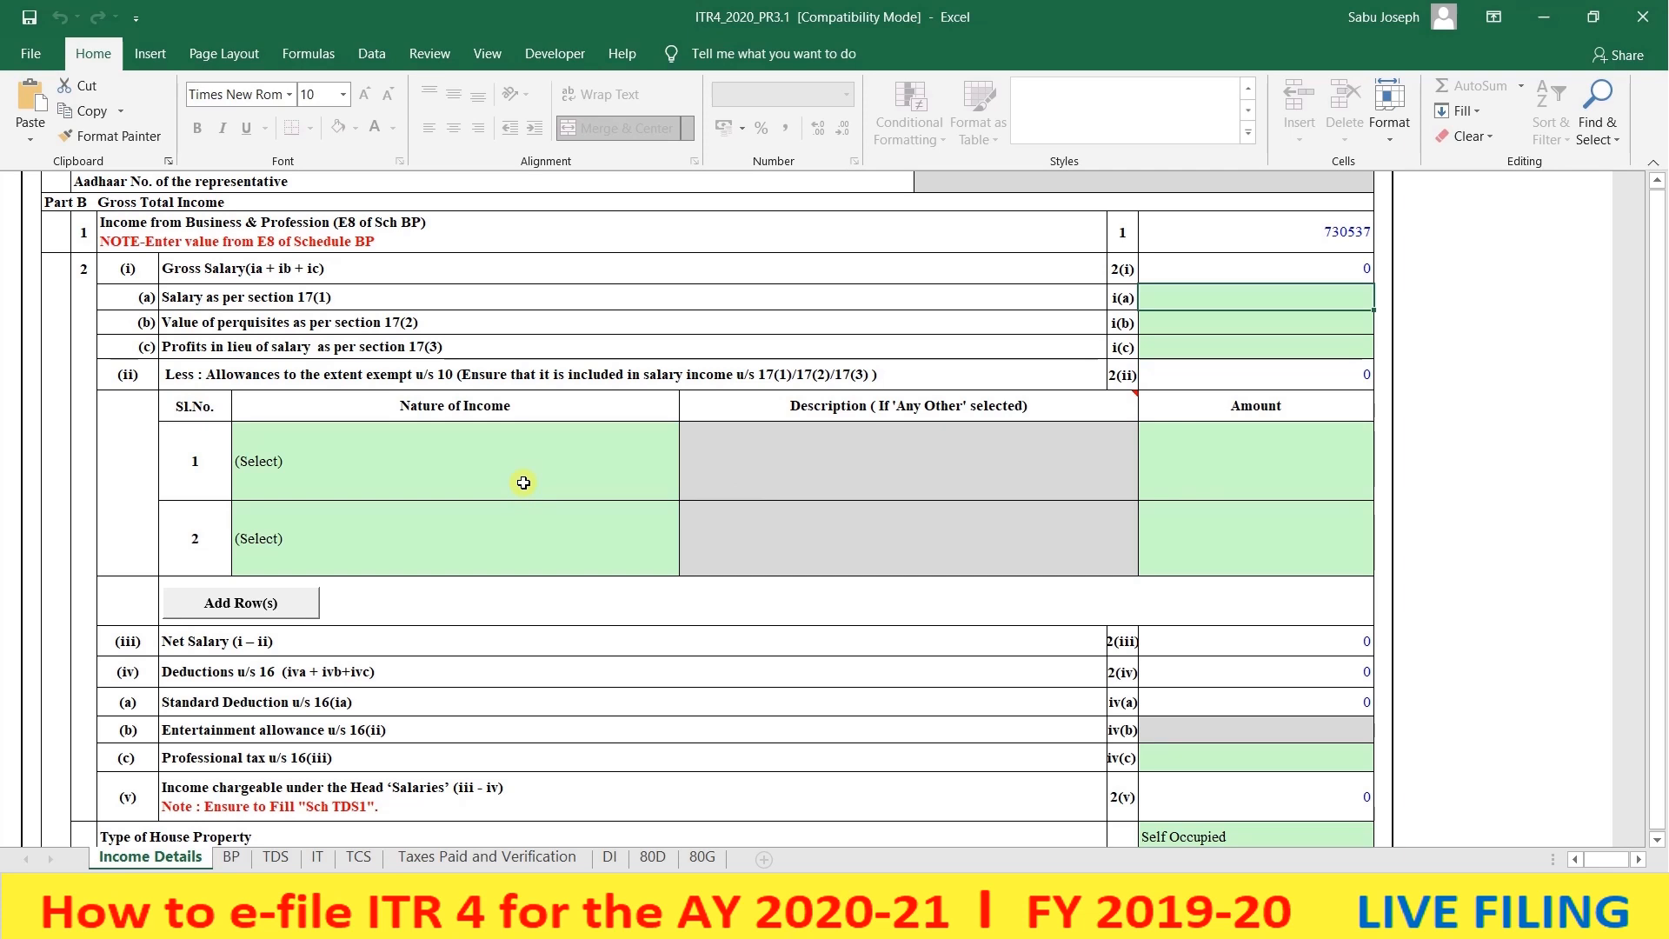
{"action": "scroll", "coordinate": [513, 482], "scroll_direction": "up", "scroll_amount": 1}
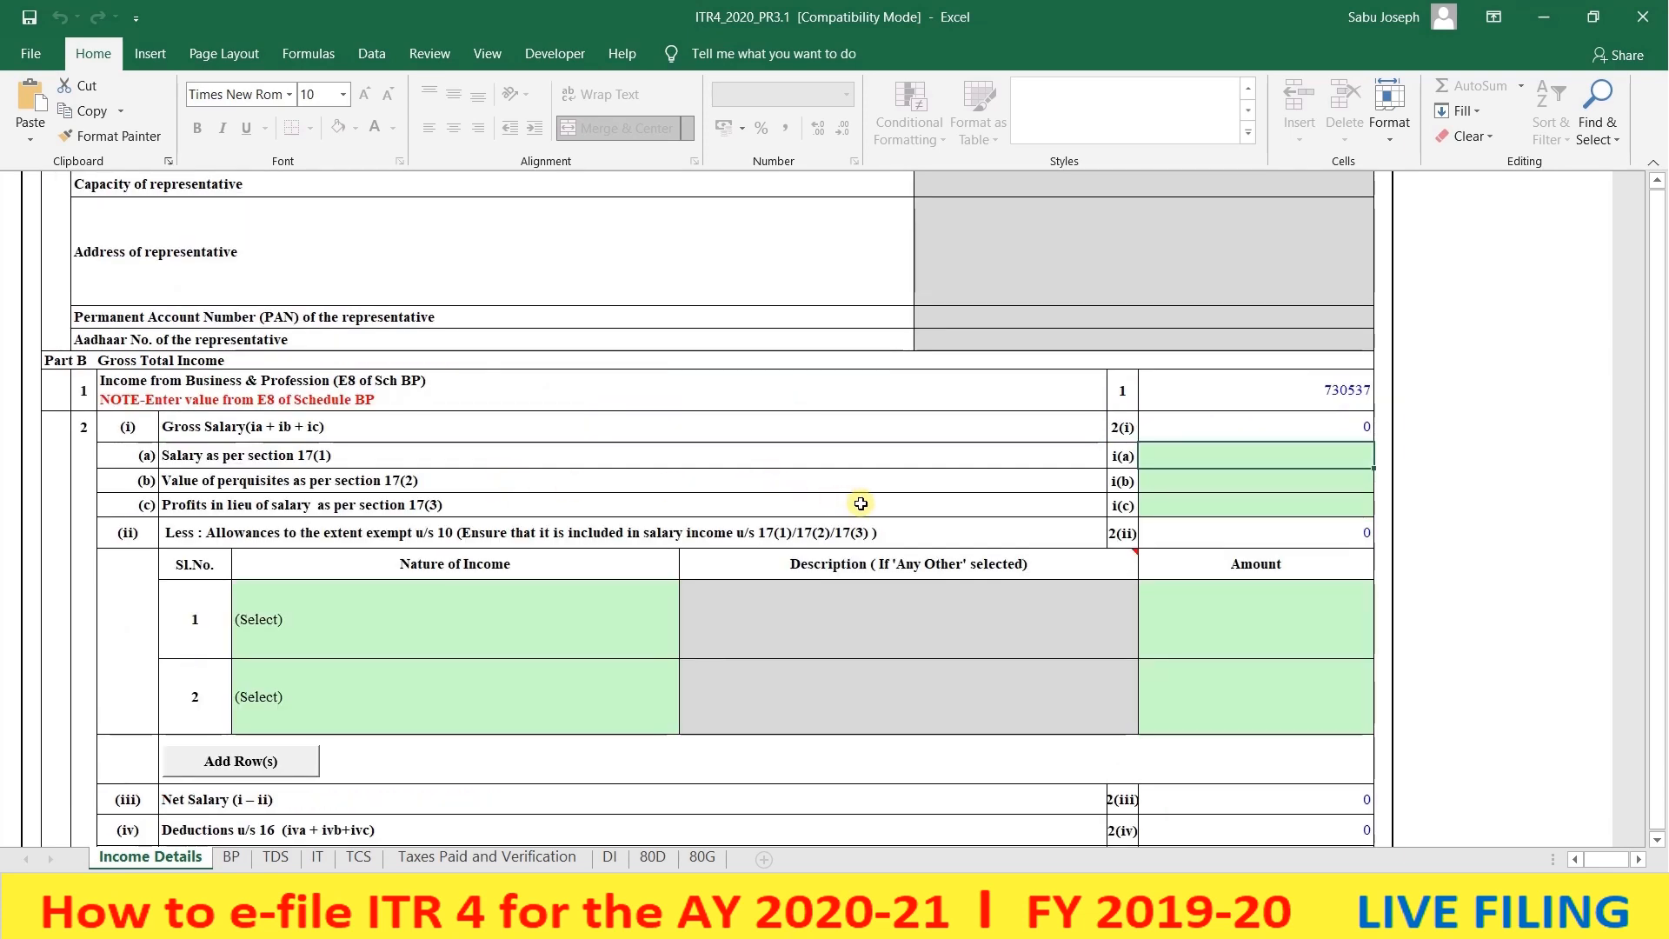
{"action": "scroll", "coordinate": [861, 503], "scroll_direction": "down", "scroll_amount": 1}
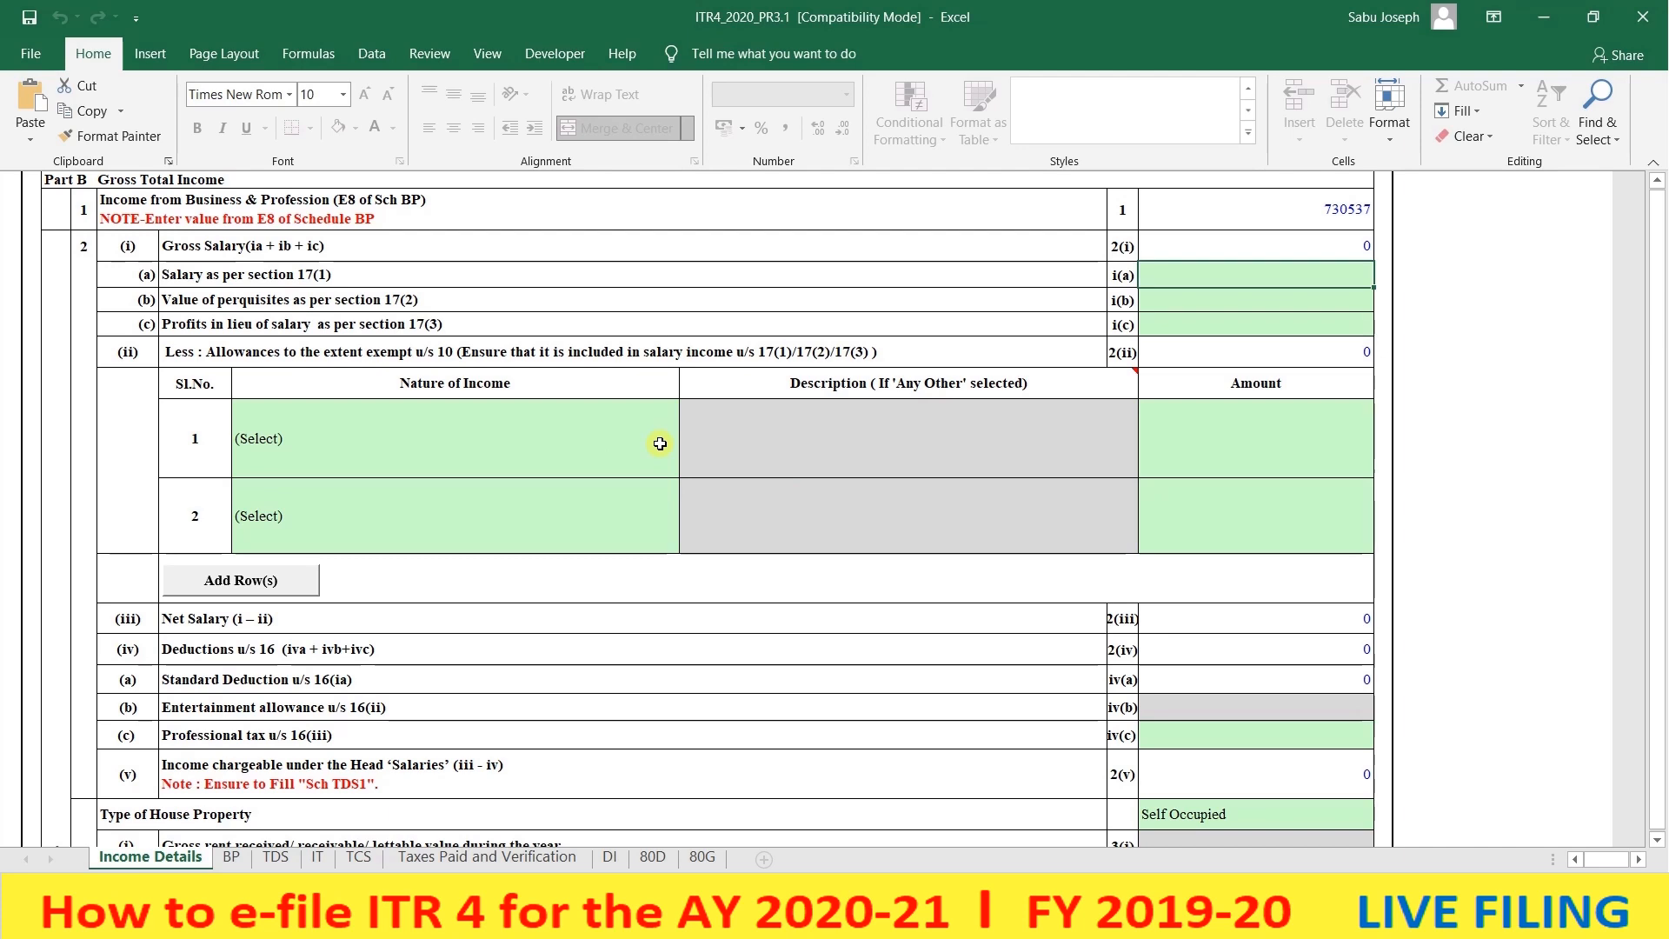
{"action": "scroll", "coordinate": [660, 443], "scroll_direction": "down", "scroll_amount": 3}
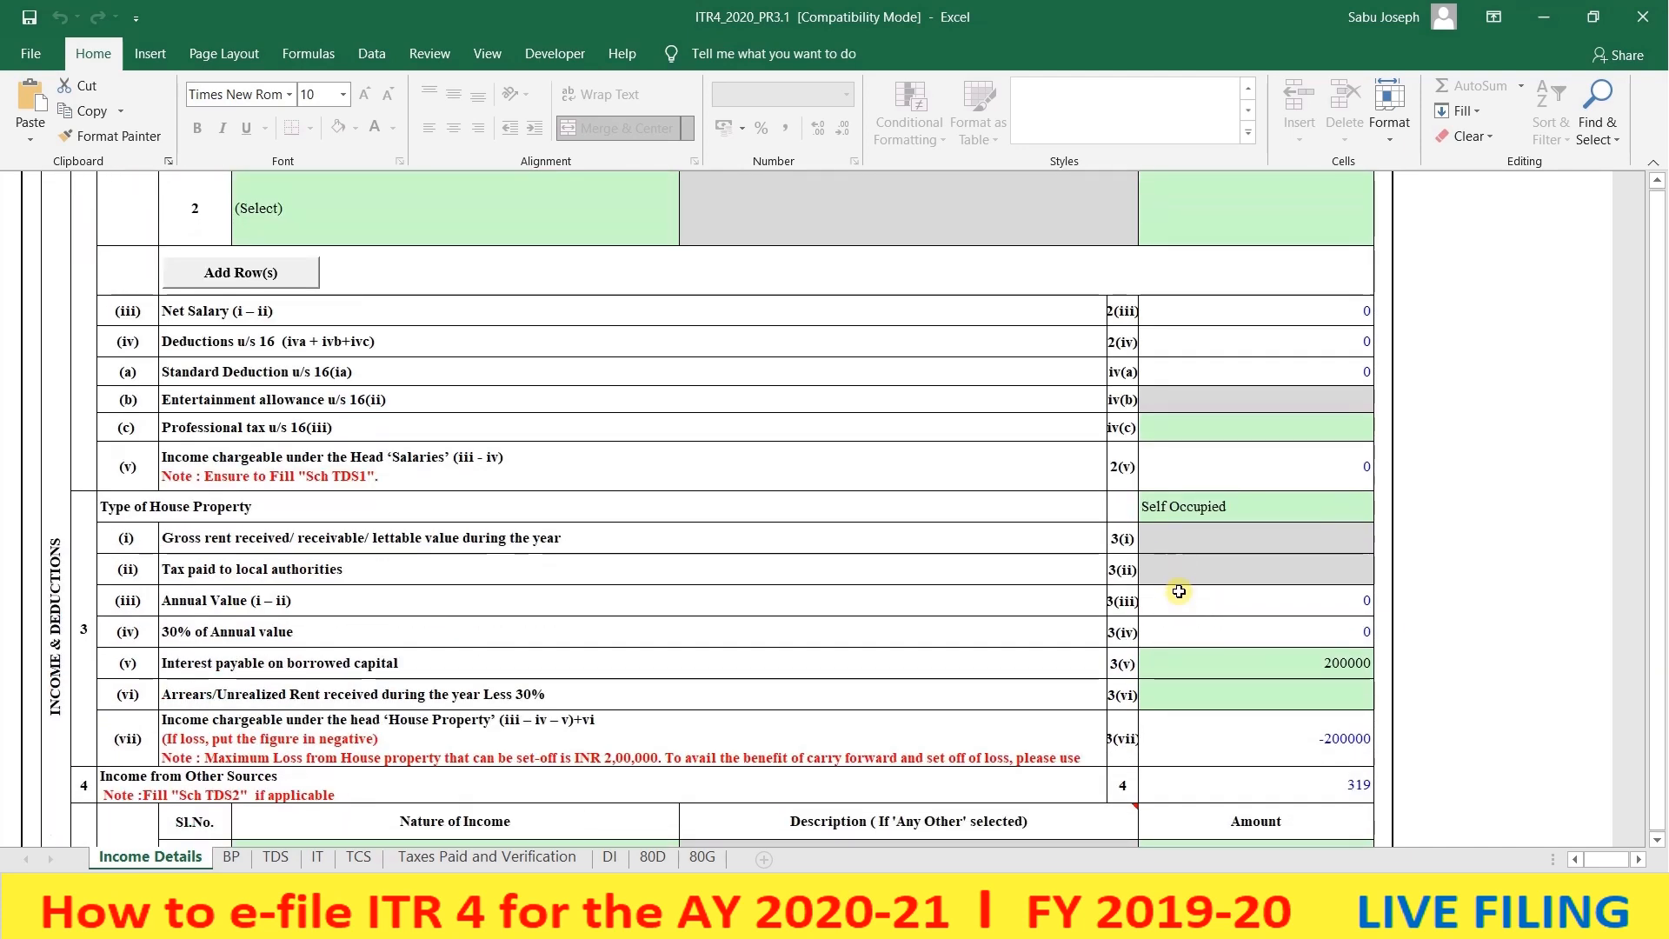
{"action": "left_click", "coordinate": [1216, 515]}
{"action": "left_click", "coordinate": [1382, 507]}
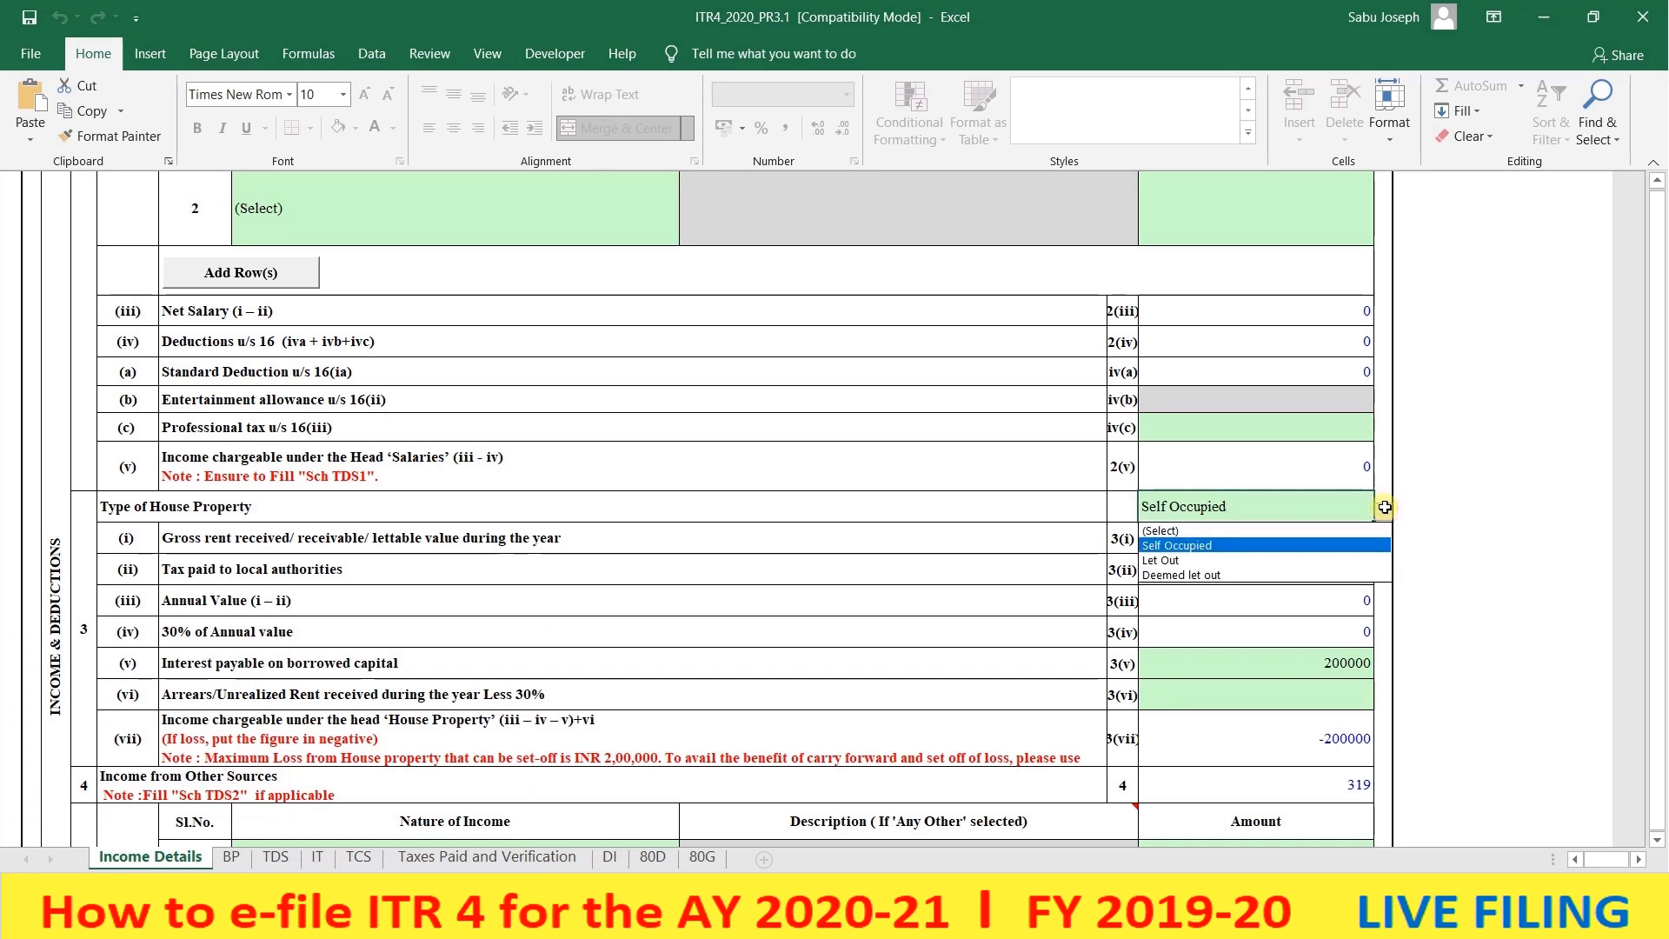
{"action": "left_click", "coordinate": [1299, 546]}
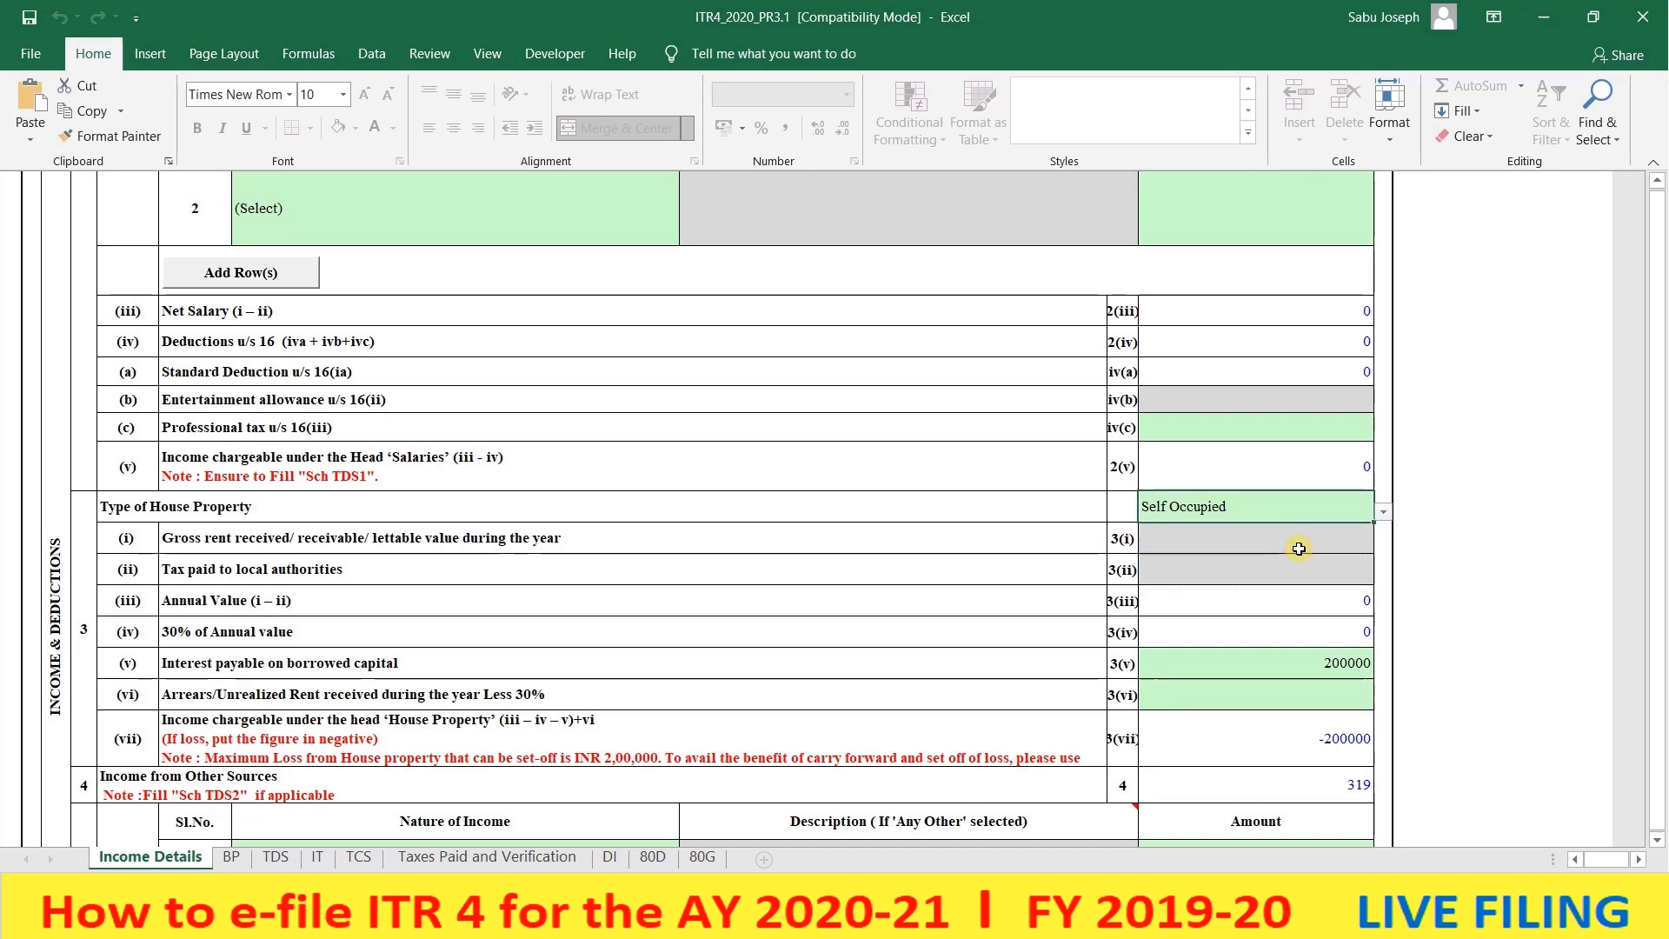
{"action": "scroll", "coordinate": [1299, 549], "scroll_direction": "down", "scroll_amount": 1}
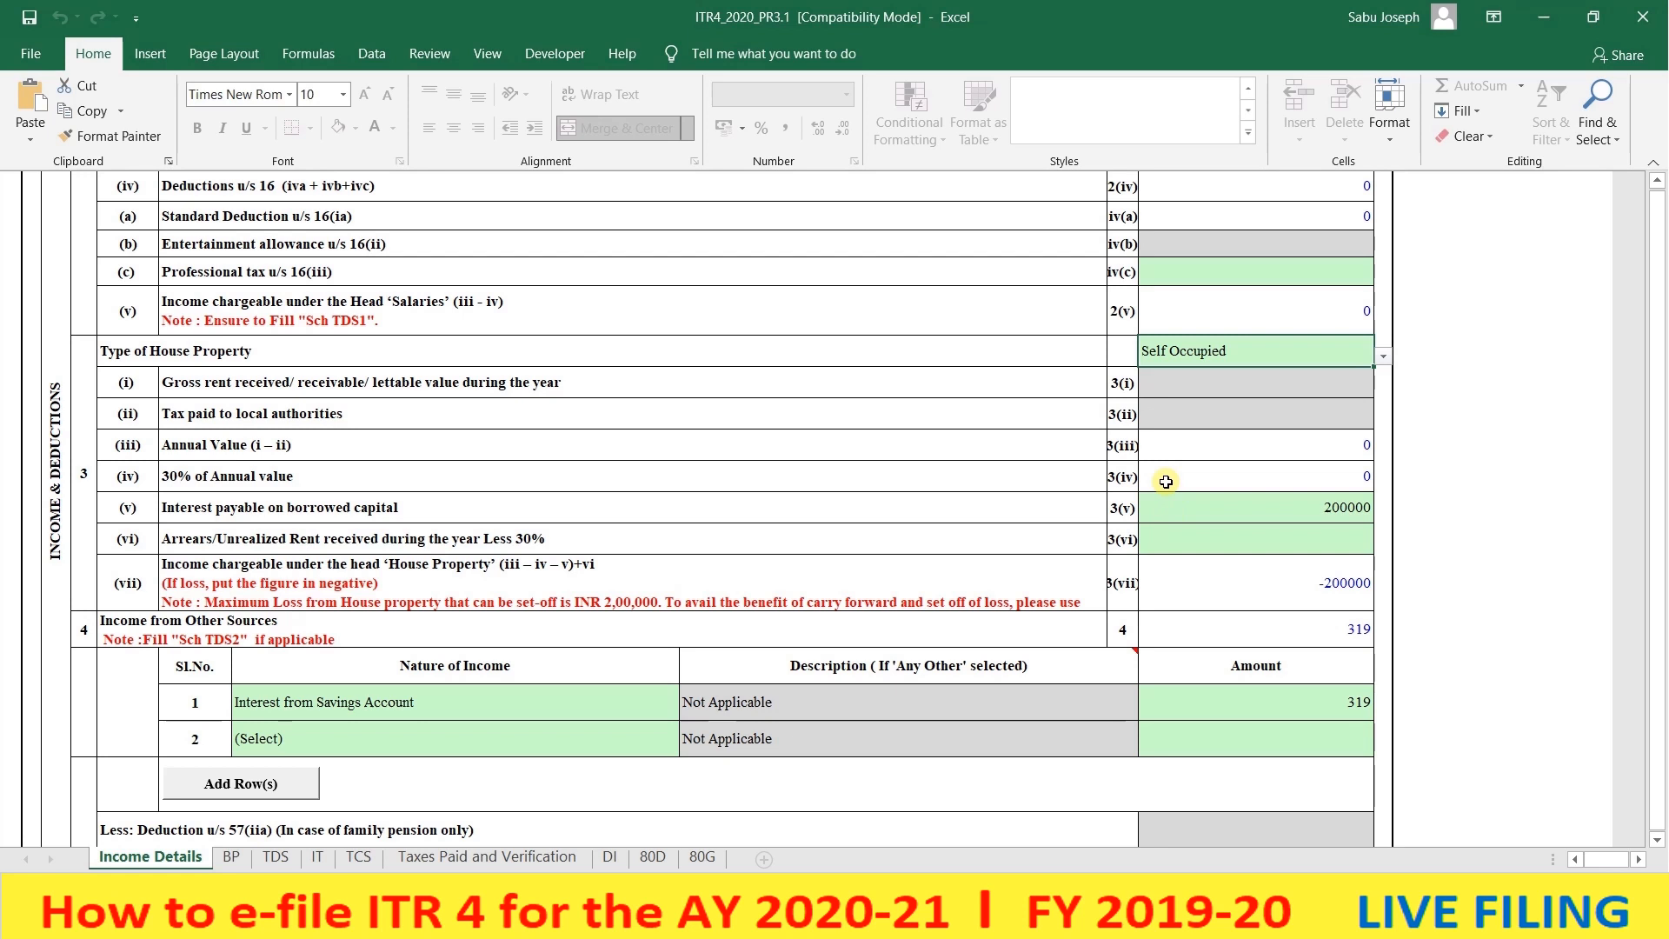
{"action": "left_click", "coordinate": [1286, 513]}
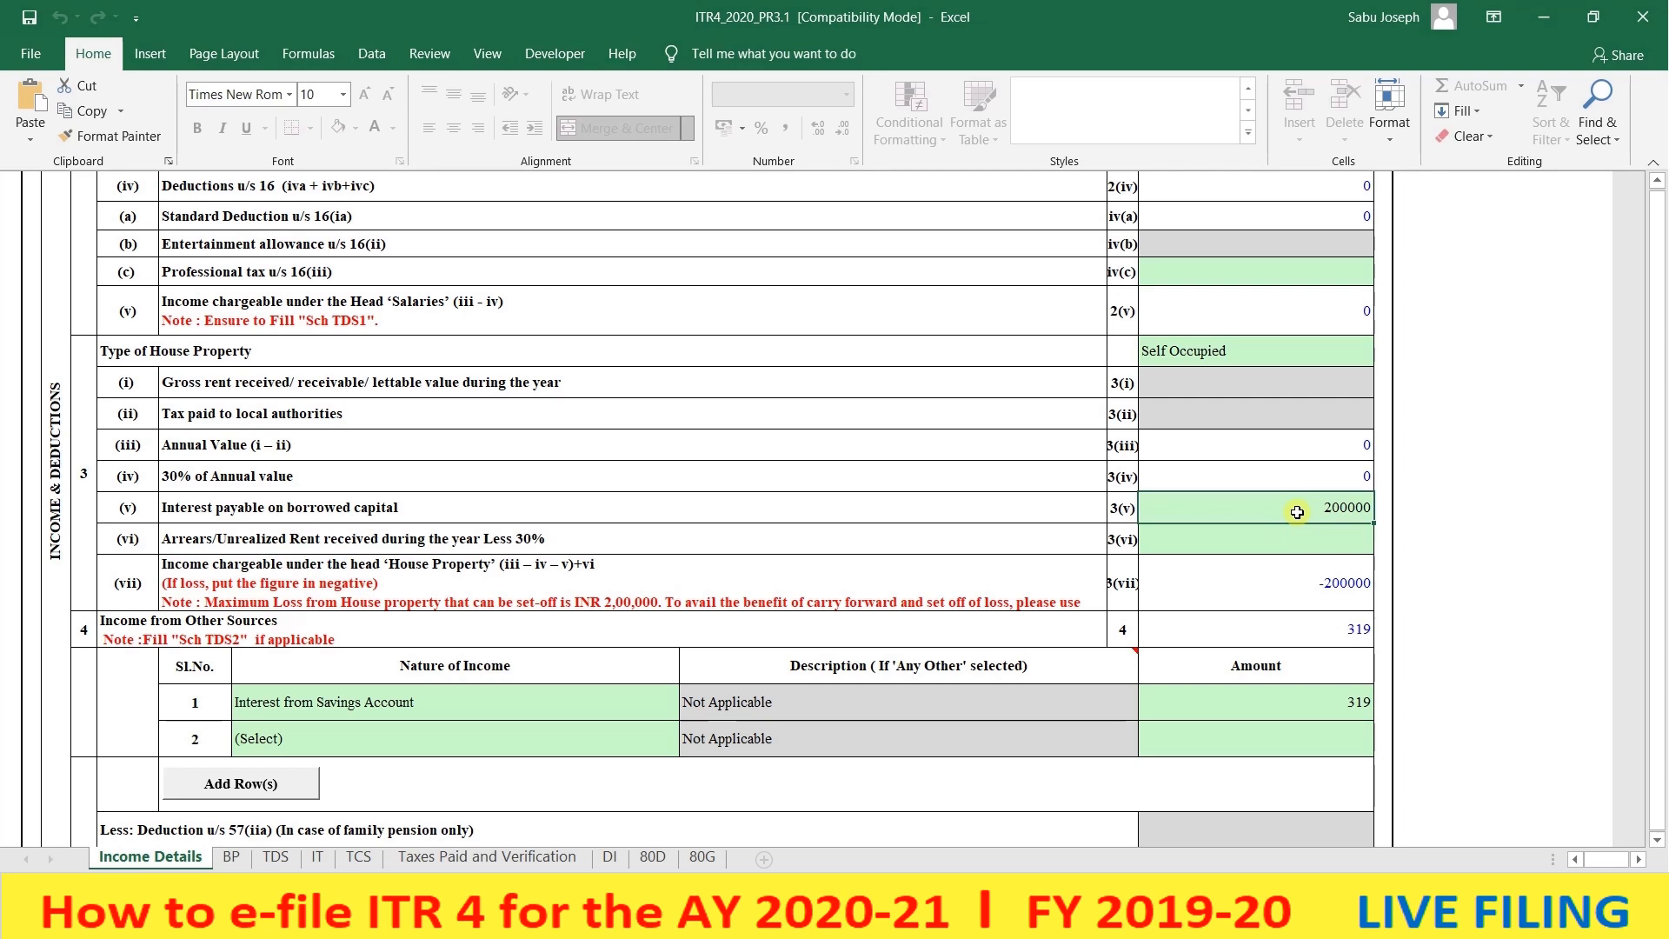
{"action": "scroll", "coordinate": [1297, 512], "scroll_direction": "down", "scroll_amount": 2}
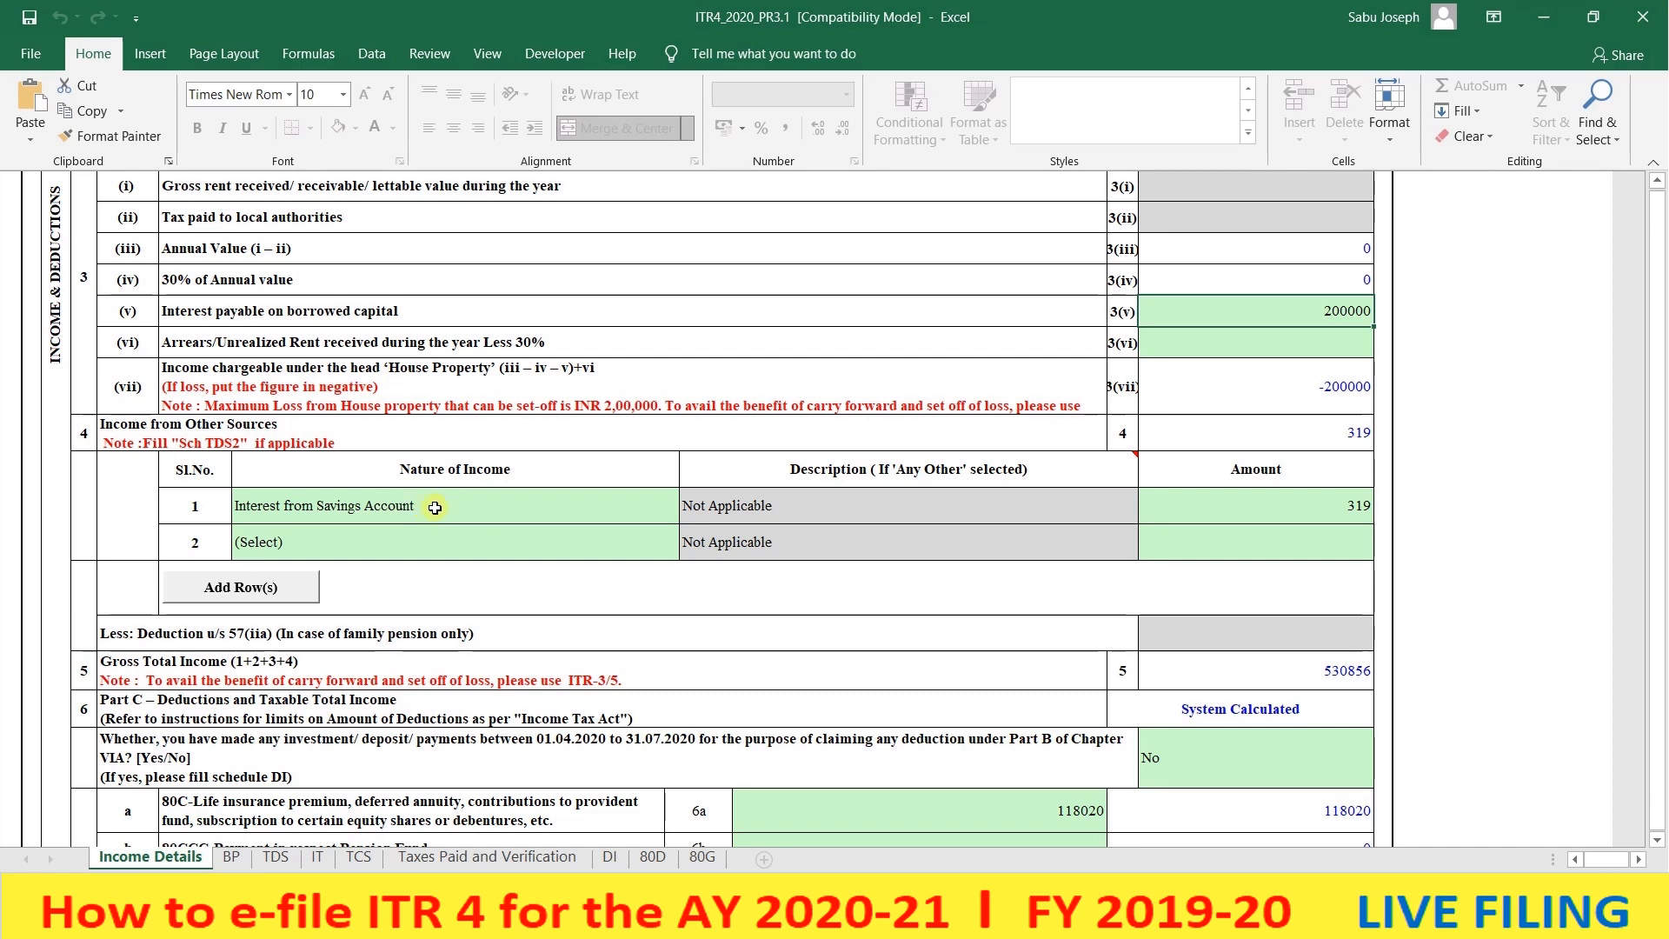
{"action": "left_click", "coordinate": [434, 508]}
{"action": "left_click", "coordinate": [690, 518]}
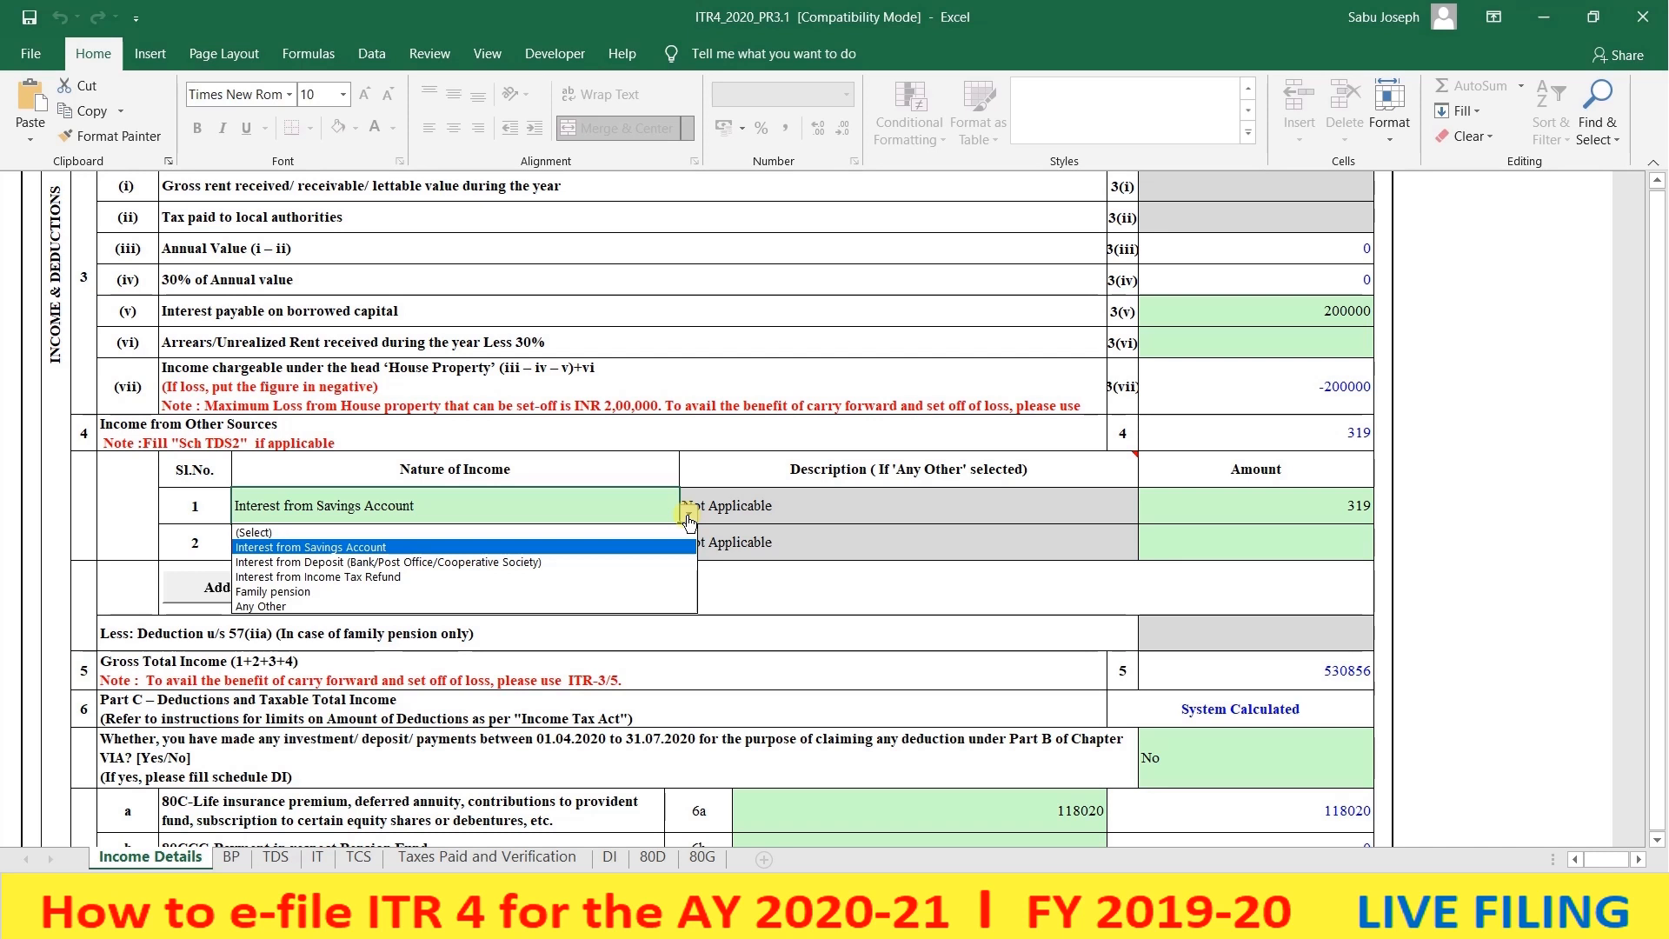
{"action": "left_click", "coordinate": [637, 545]}
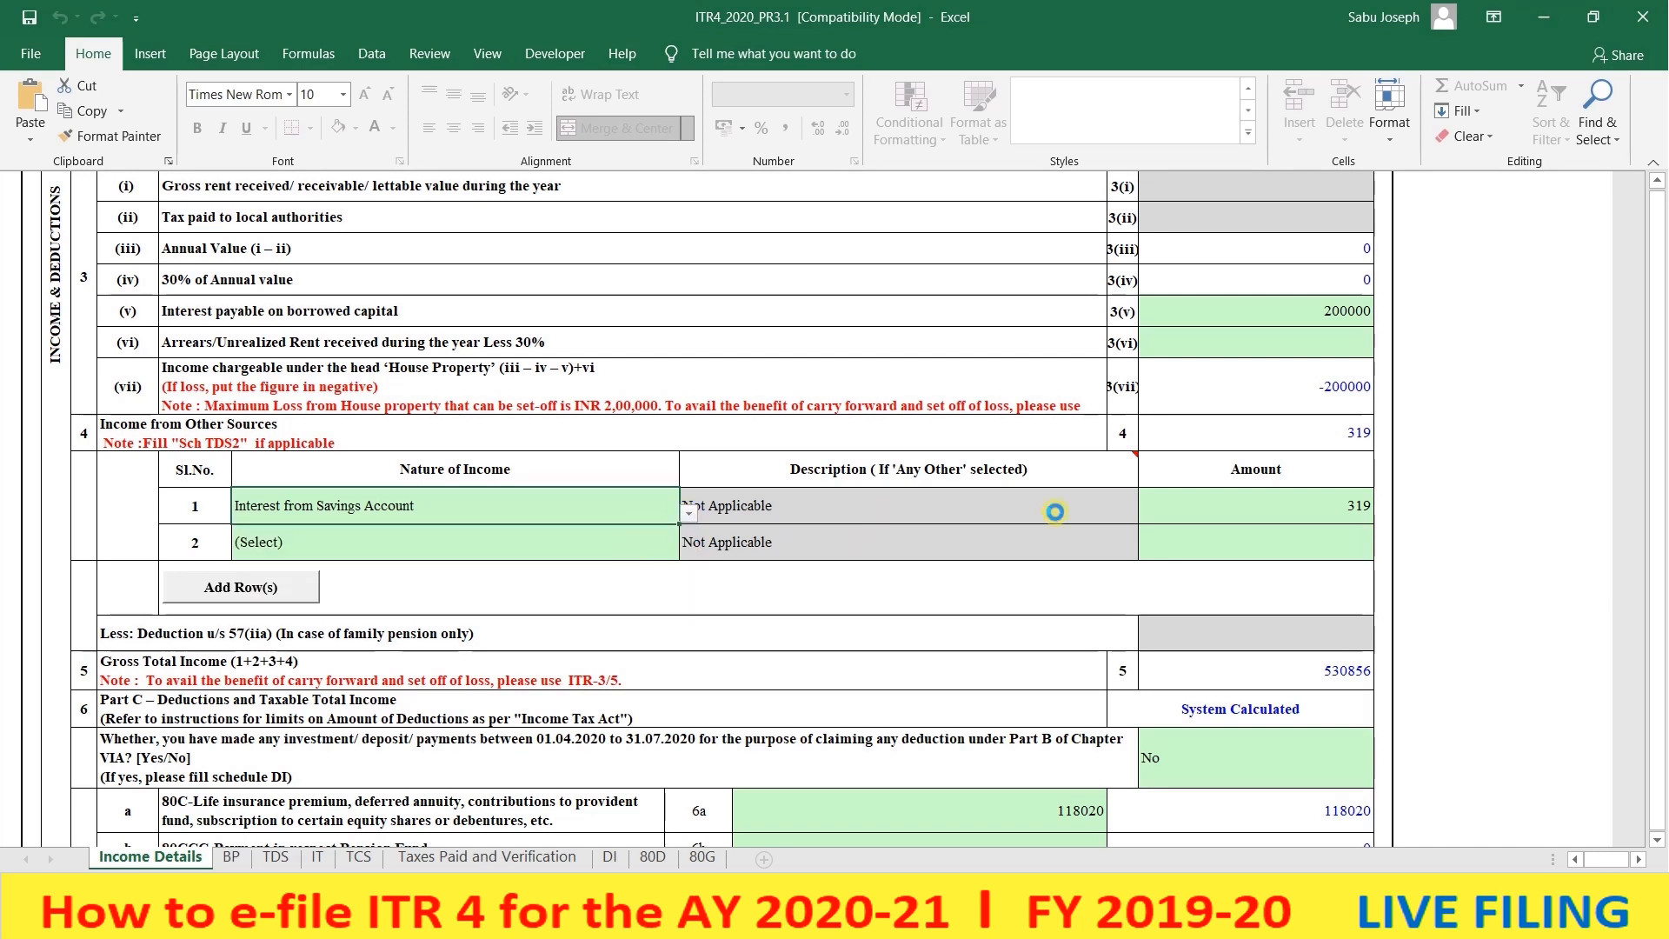
{"action": "left_click", "coordinate": [1190, 513]}
{"action": "scroll", "coordinate": [1202, 554], "scroll_direction": "down", "scroll_amount": 1}
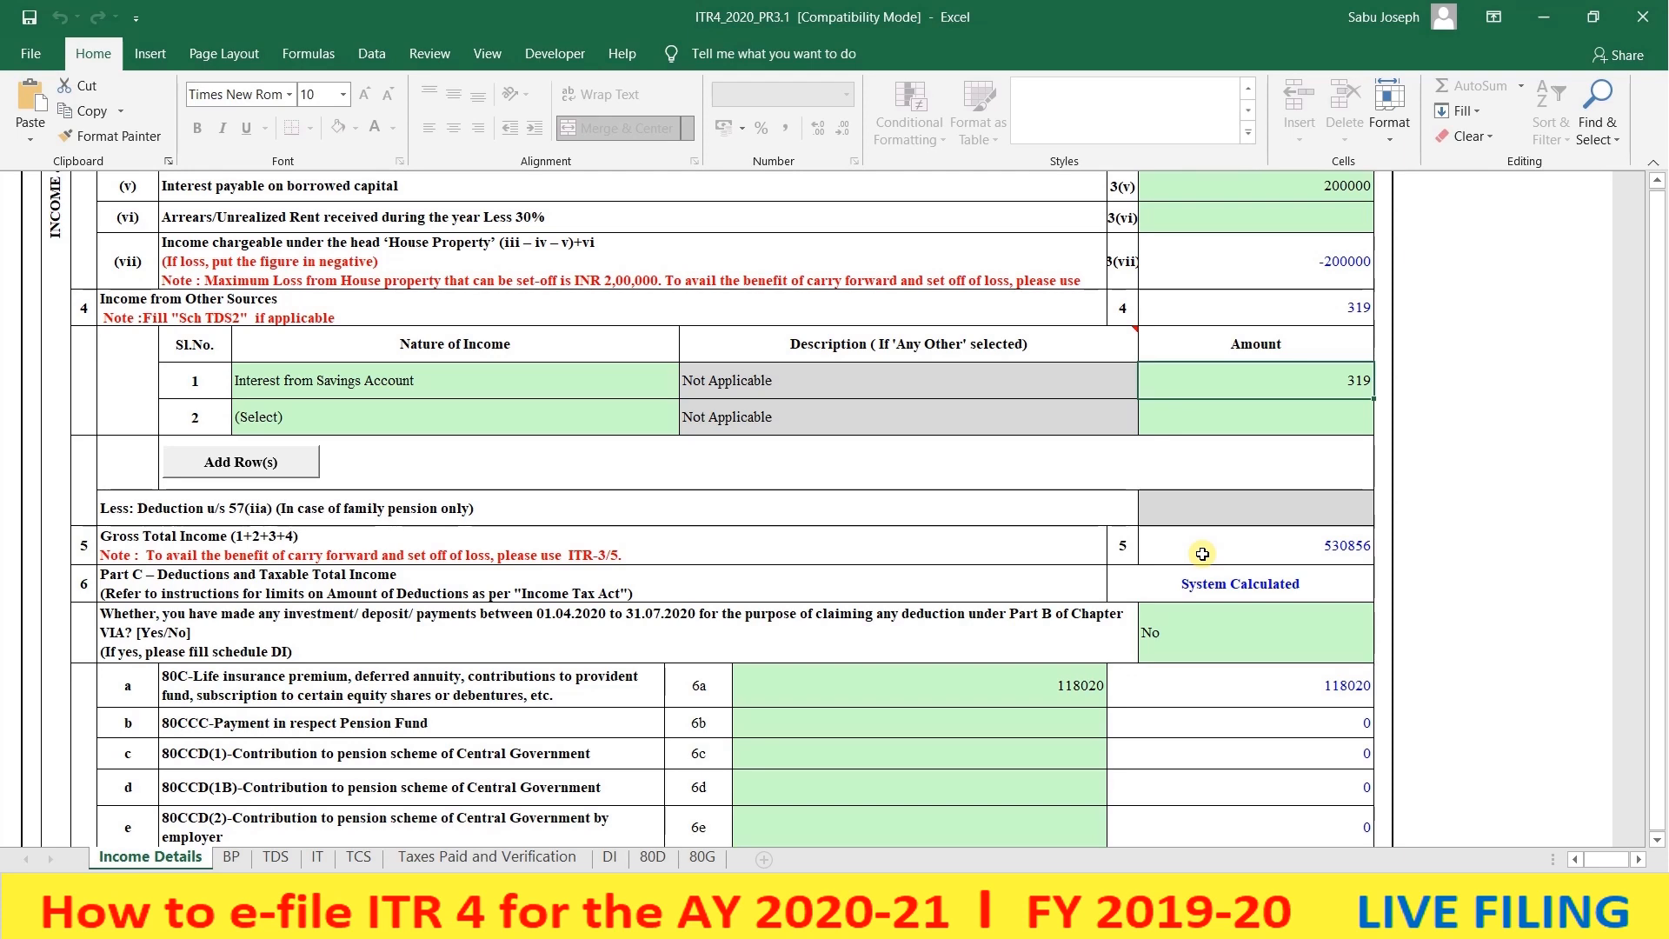
{"action": "scroll", "coordinate": [1203, 554], "scroll_direction": "down", "scroll_amount": 1}
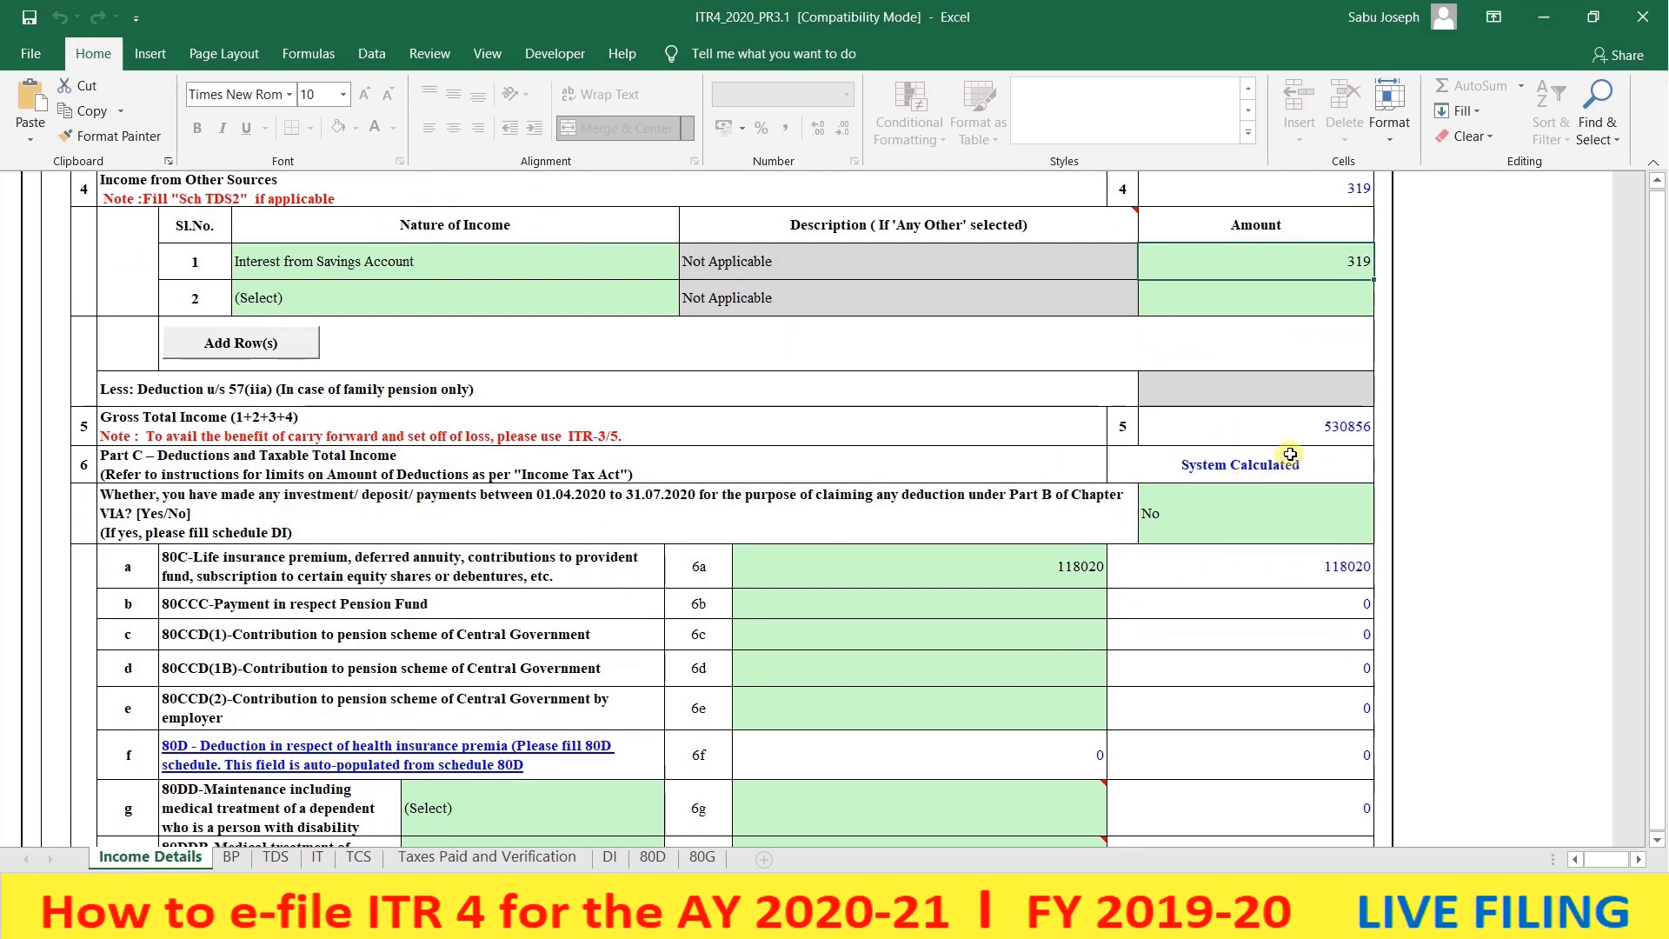
{"action": "scroll", "coordinate": [1290, 455], "scroll_direction": "down", "scroll_amount": 1}
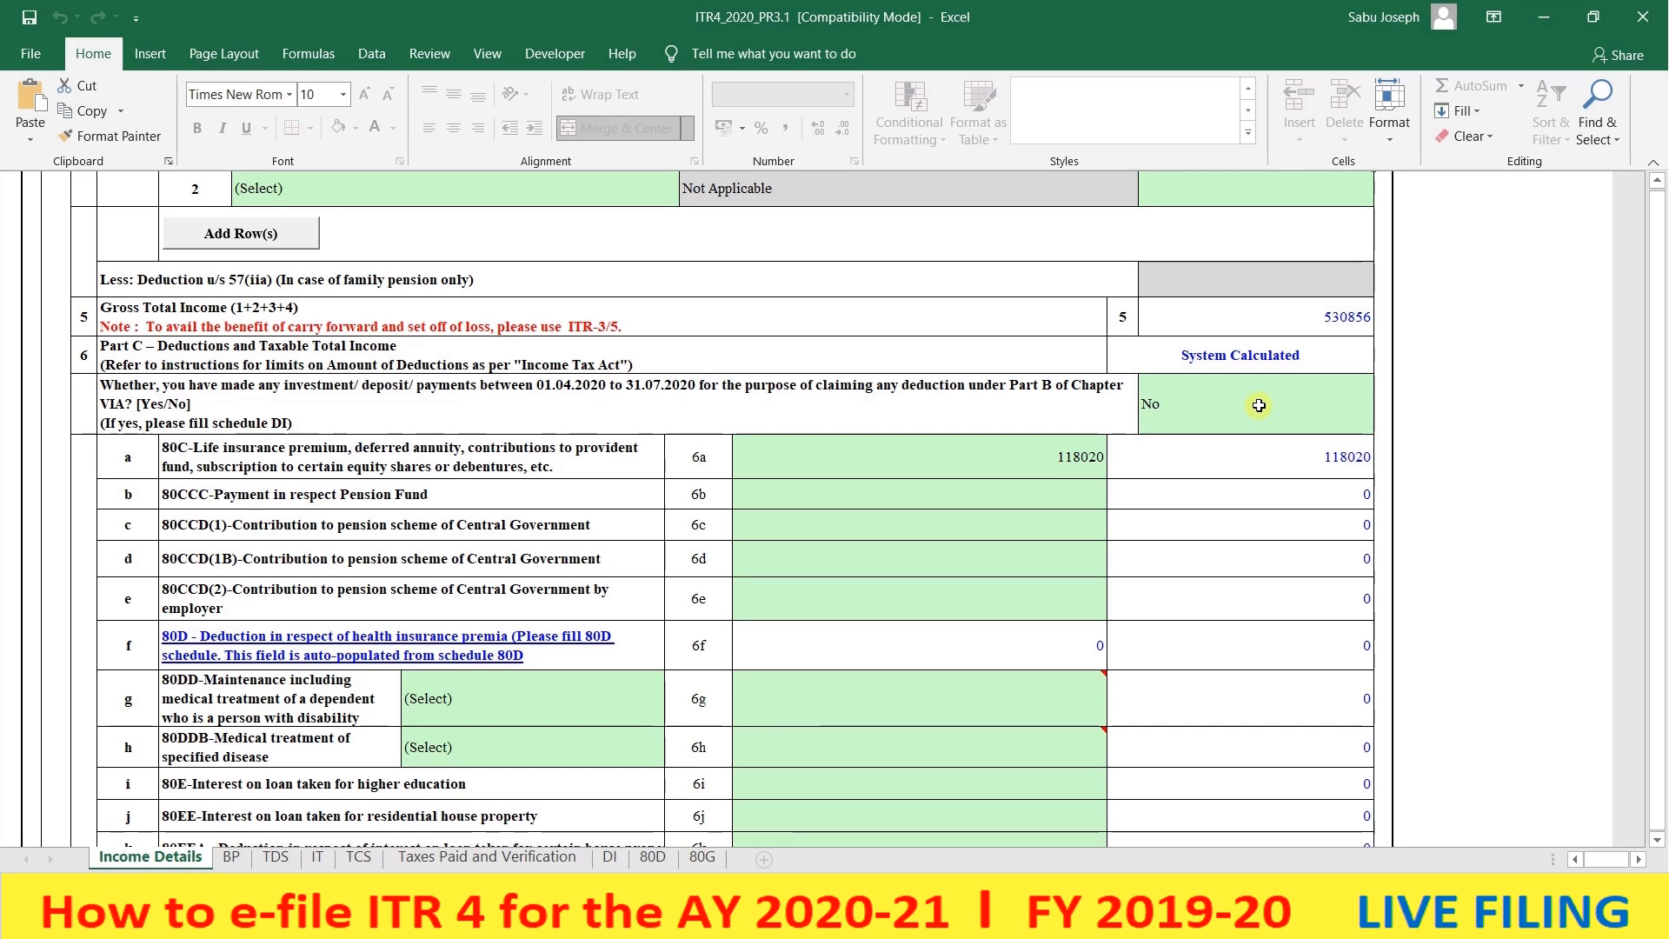
{"action": "left_click", "coordinate": [1258, 406]}
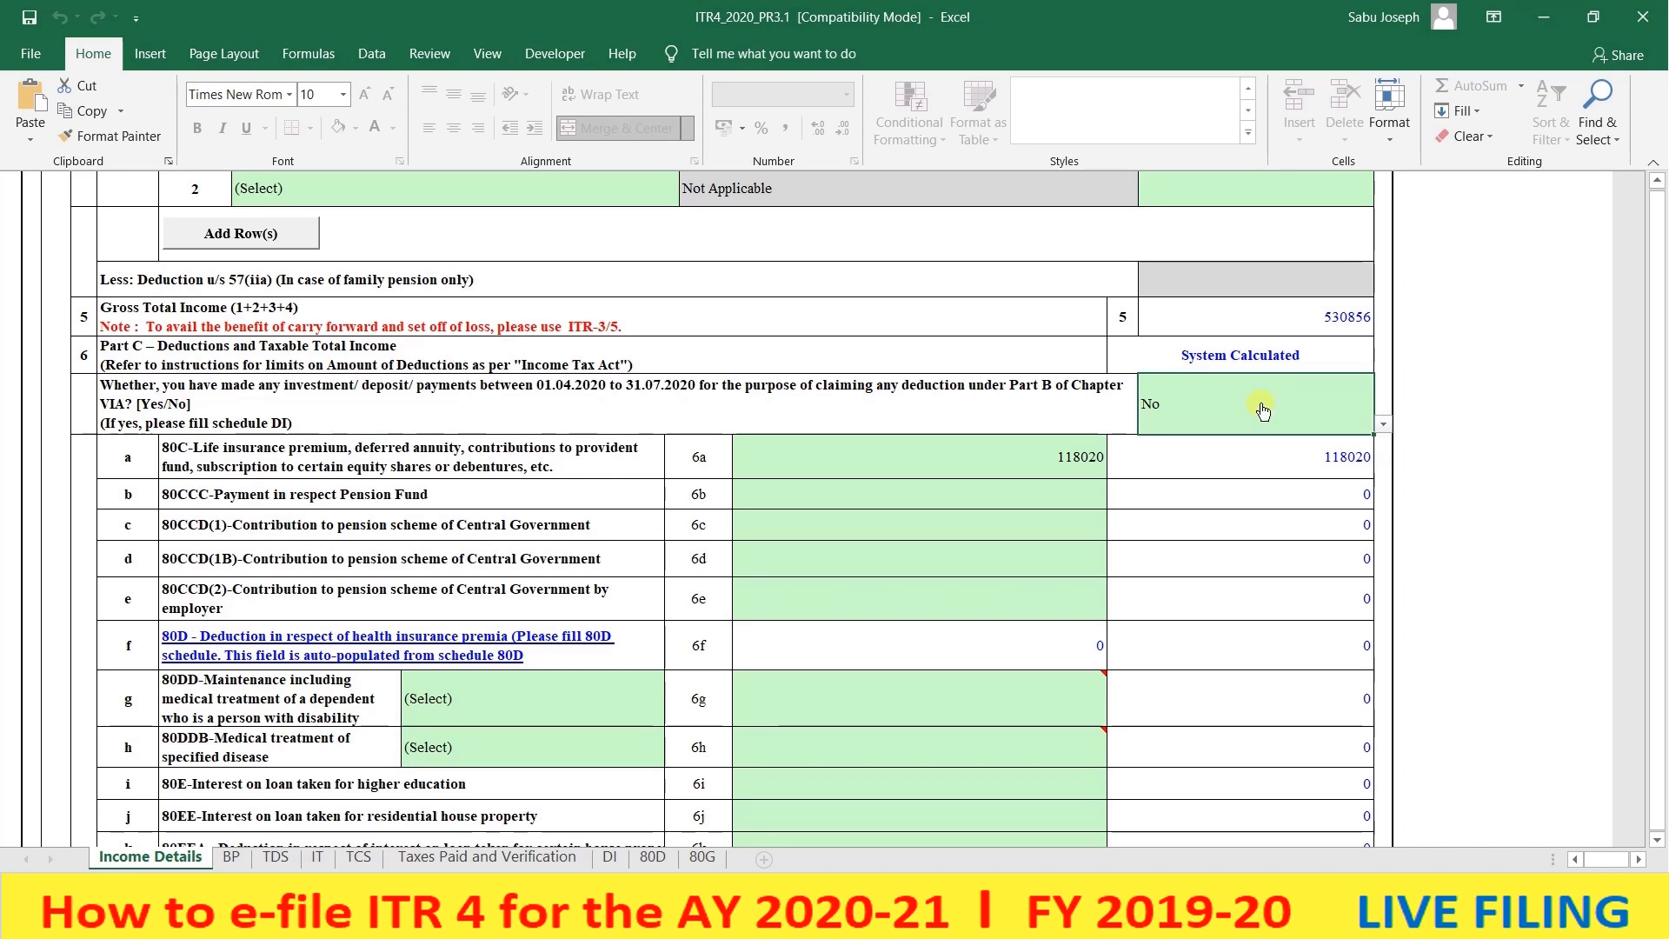
{"action": "left_click", "coordinate": [965, 456]}
{"action": "scroll", "coordinate": [951, 376], "scroll_direction": "down", "scroll_amount": 2}
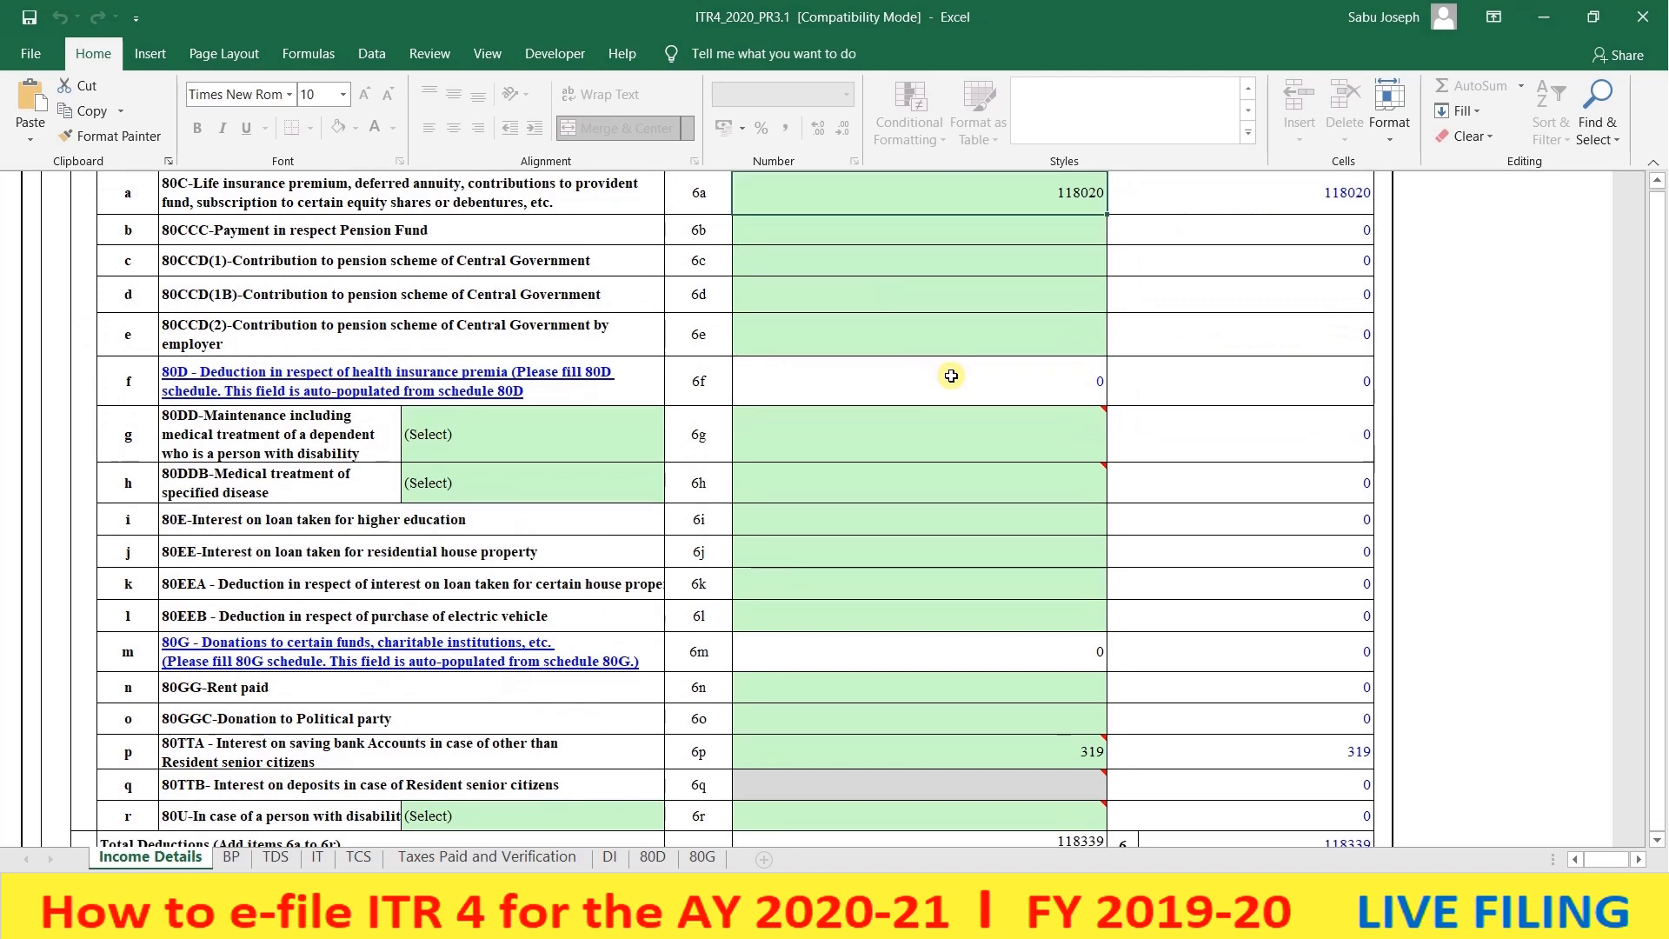
{"action": "scroll", "coordinate": [952, 375], "scroll_direction": "up", "scroll_amount": 1}
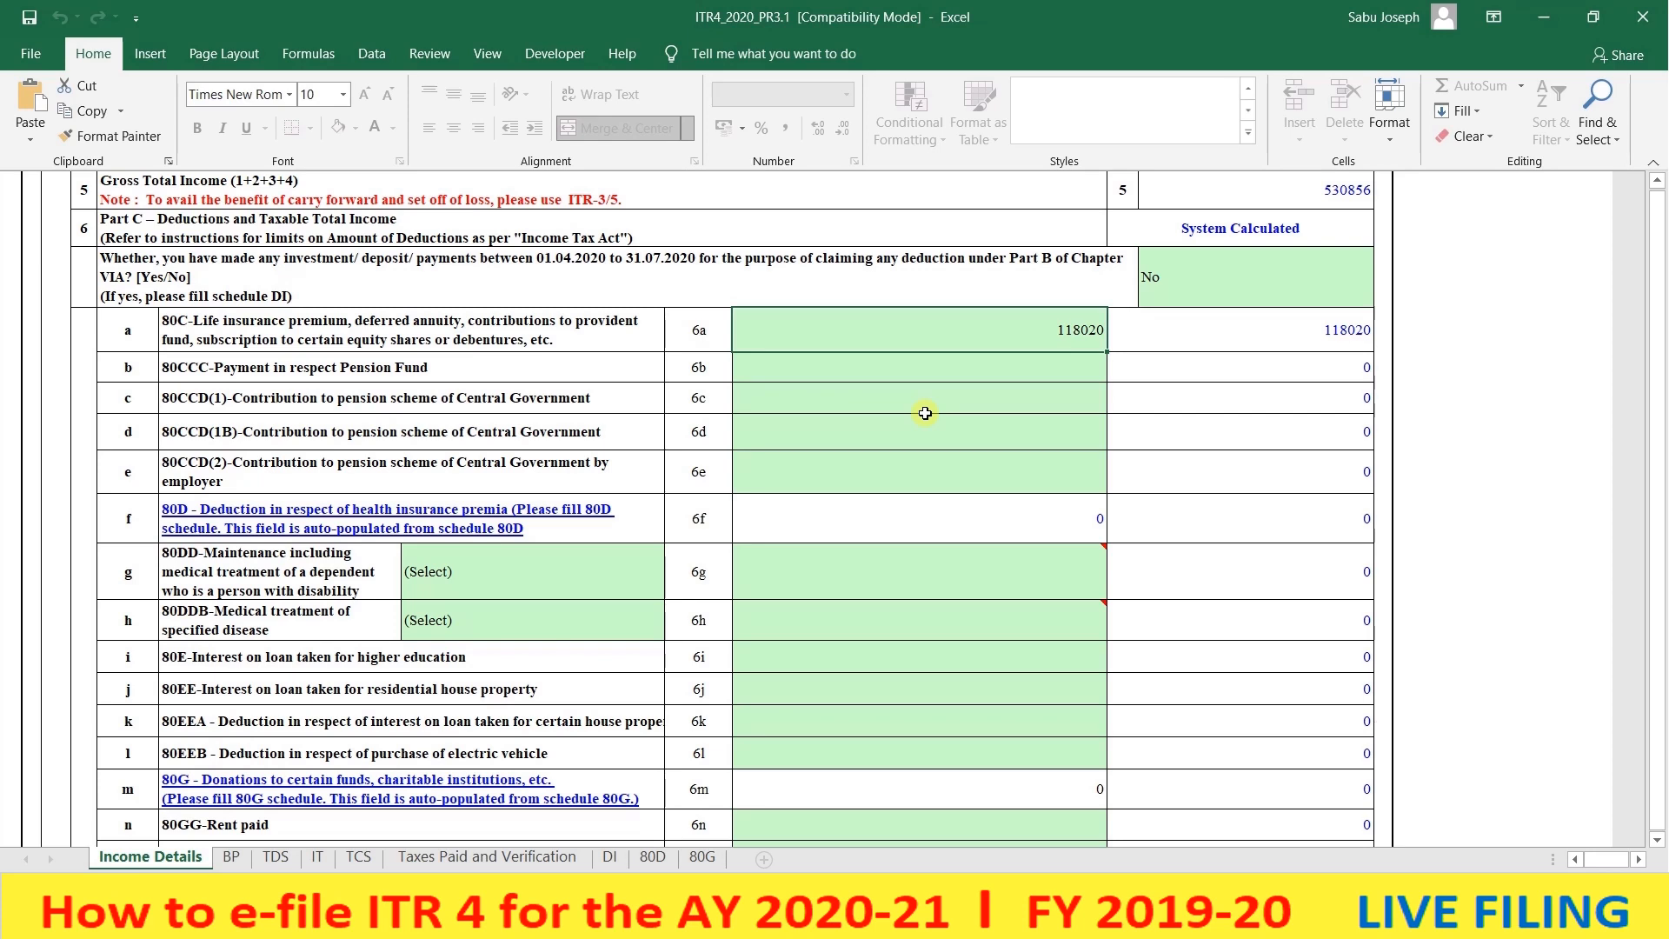
{"action": "scroll", "coordinate": [925, 413], "scroll_direction": "down", "scroll_amount": 1}
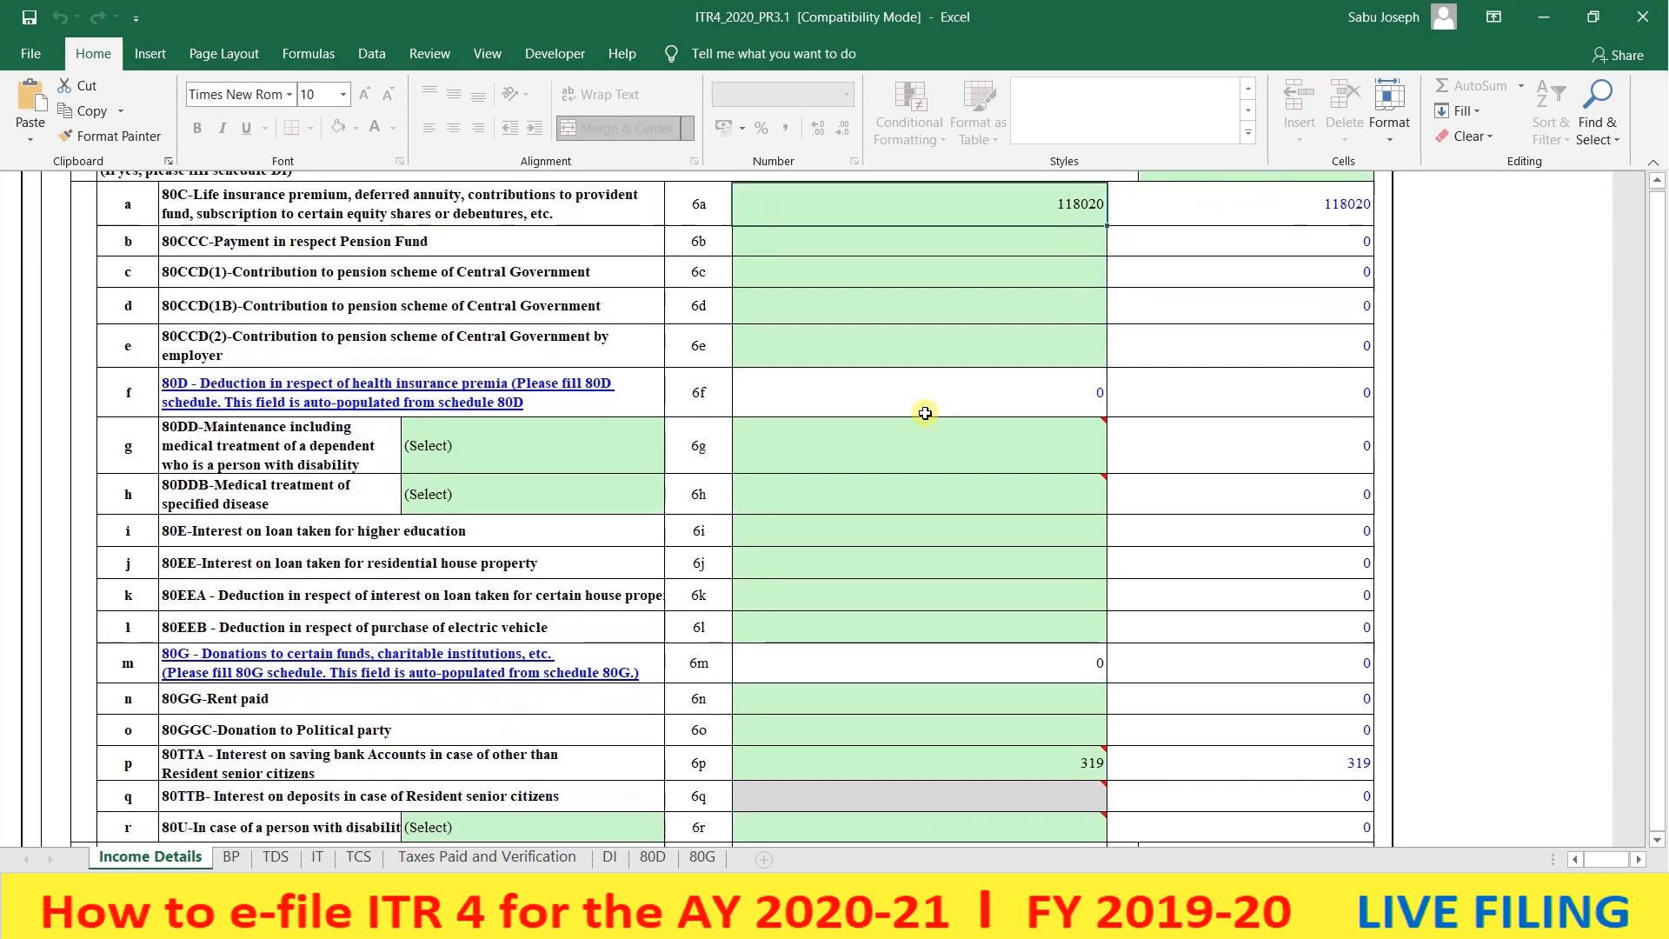
{"action": "scroll", "coordinate": [910, 302], "scroll_direction": "down", "scroll_amount": 1}
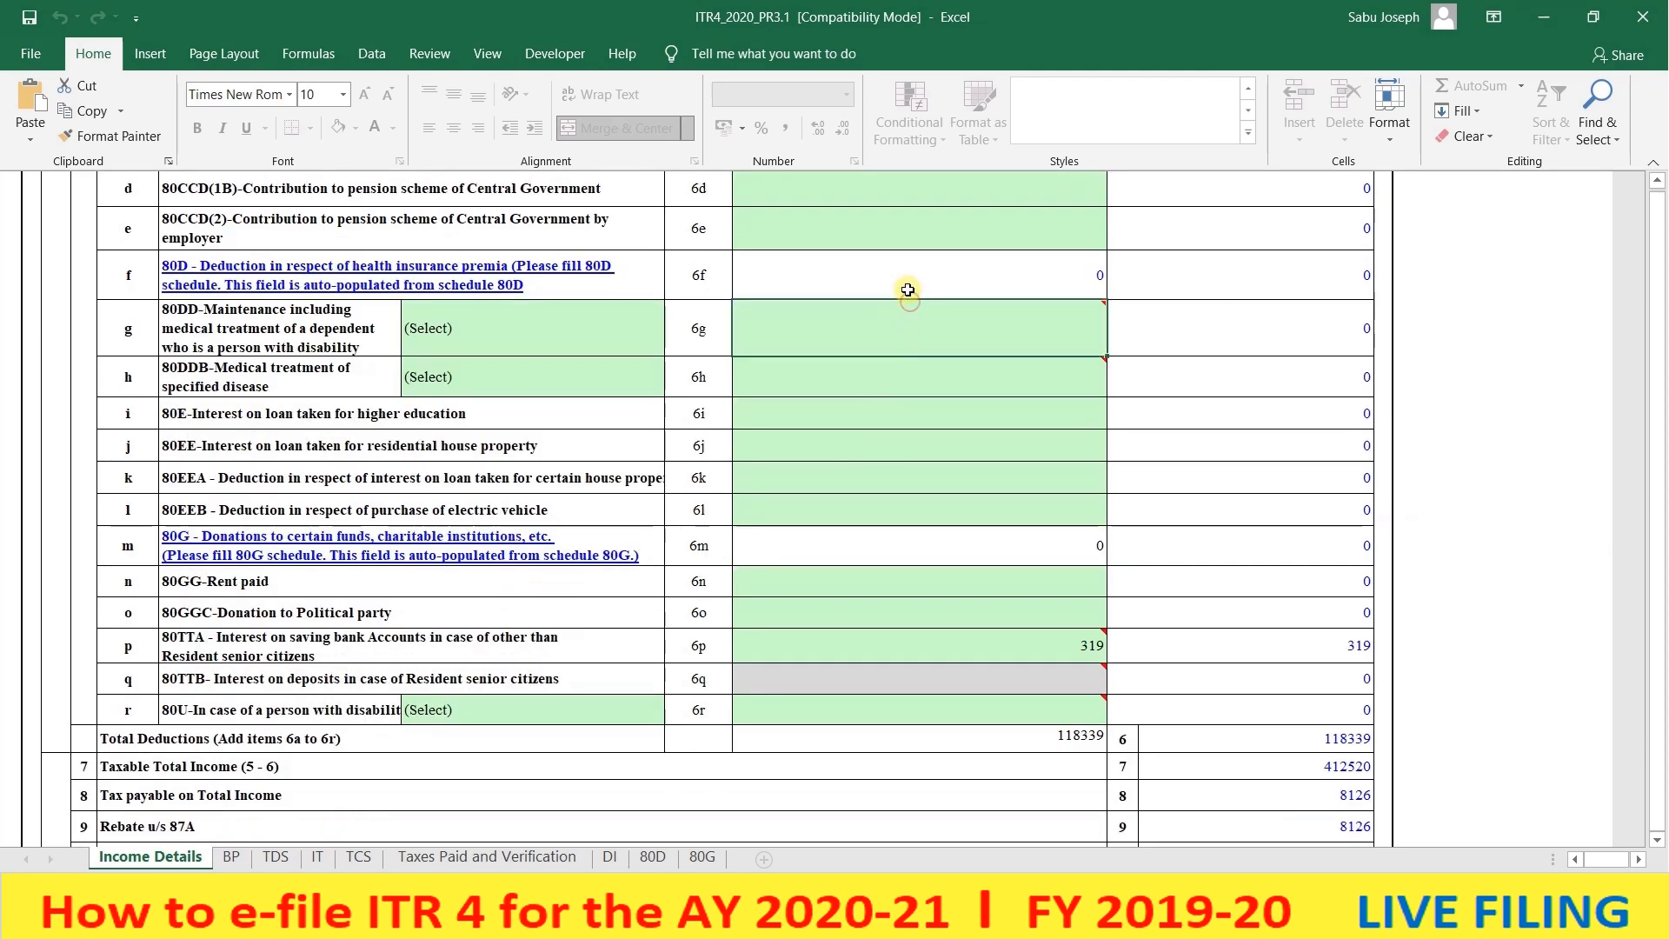
{"action": "left_click", "coordinate": [908, 287]}
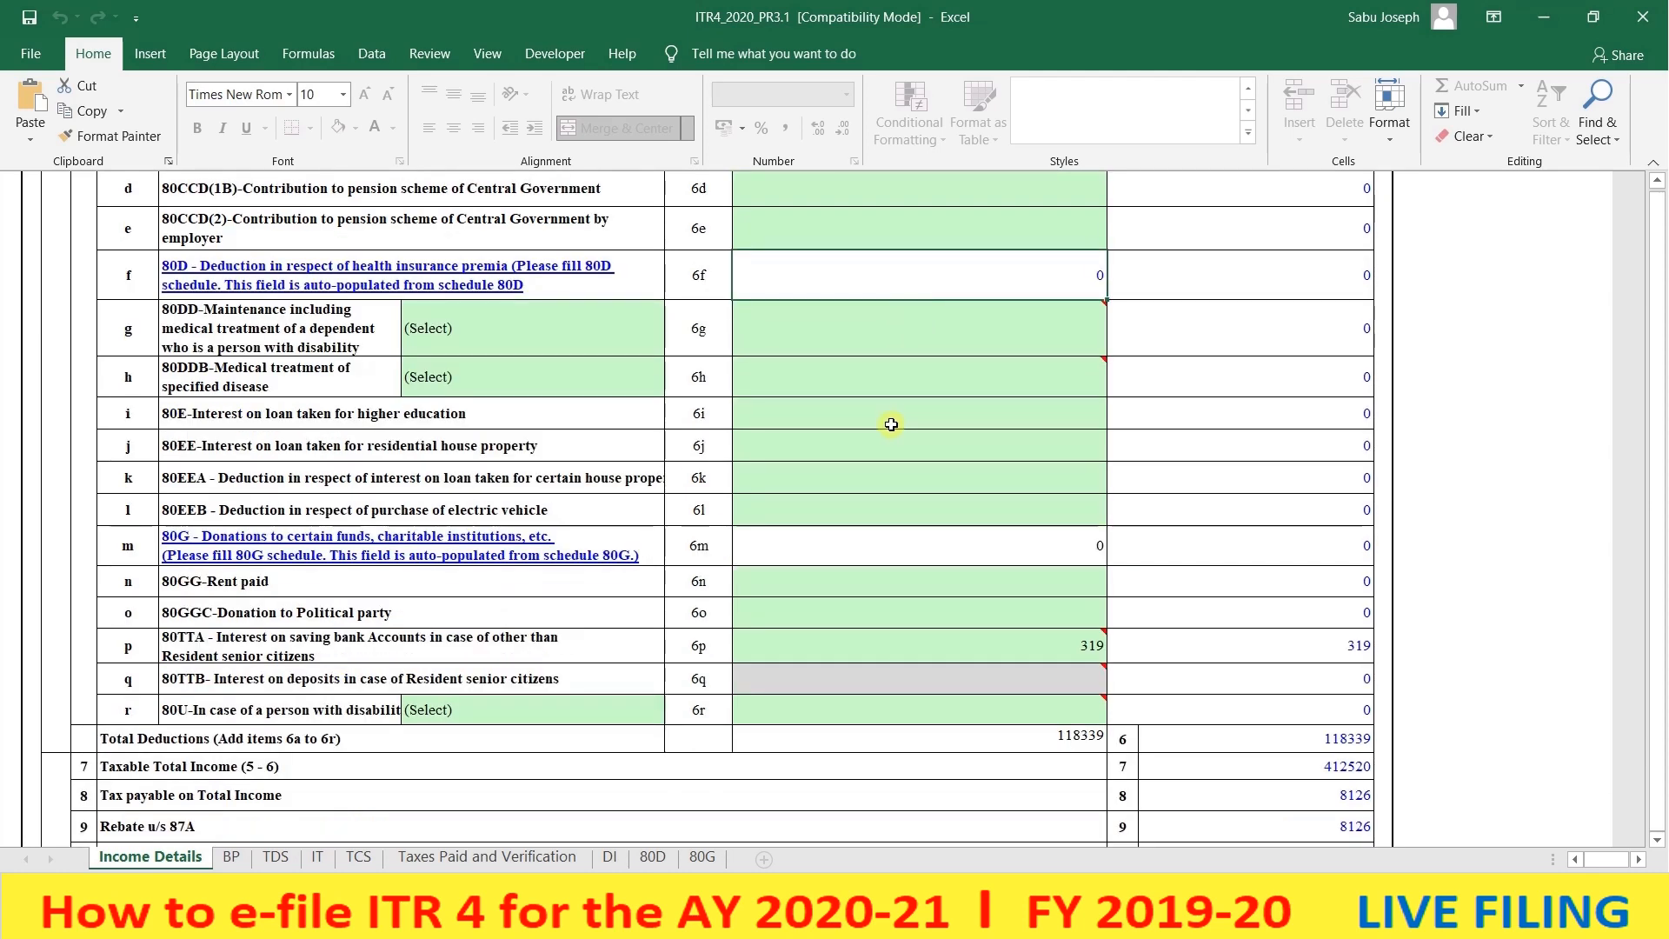
{"action": "scroll", "coordinate": [905, 328], "scroll_direction": "up", "scroll_amount": 2}
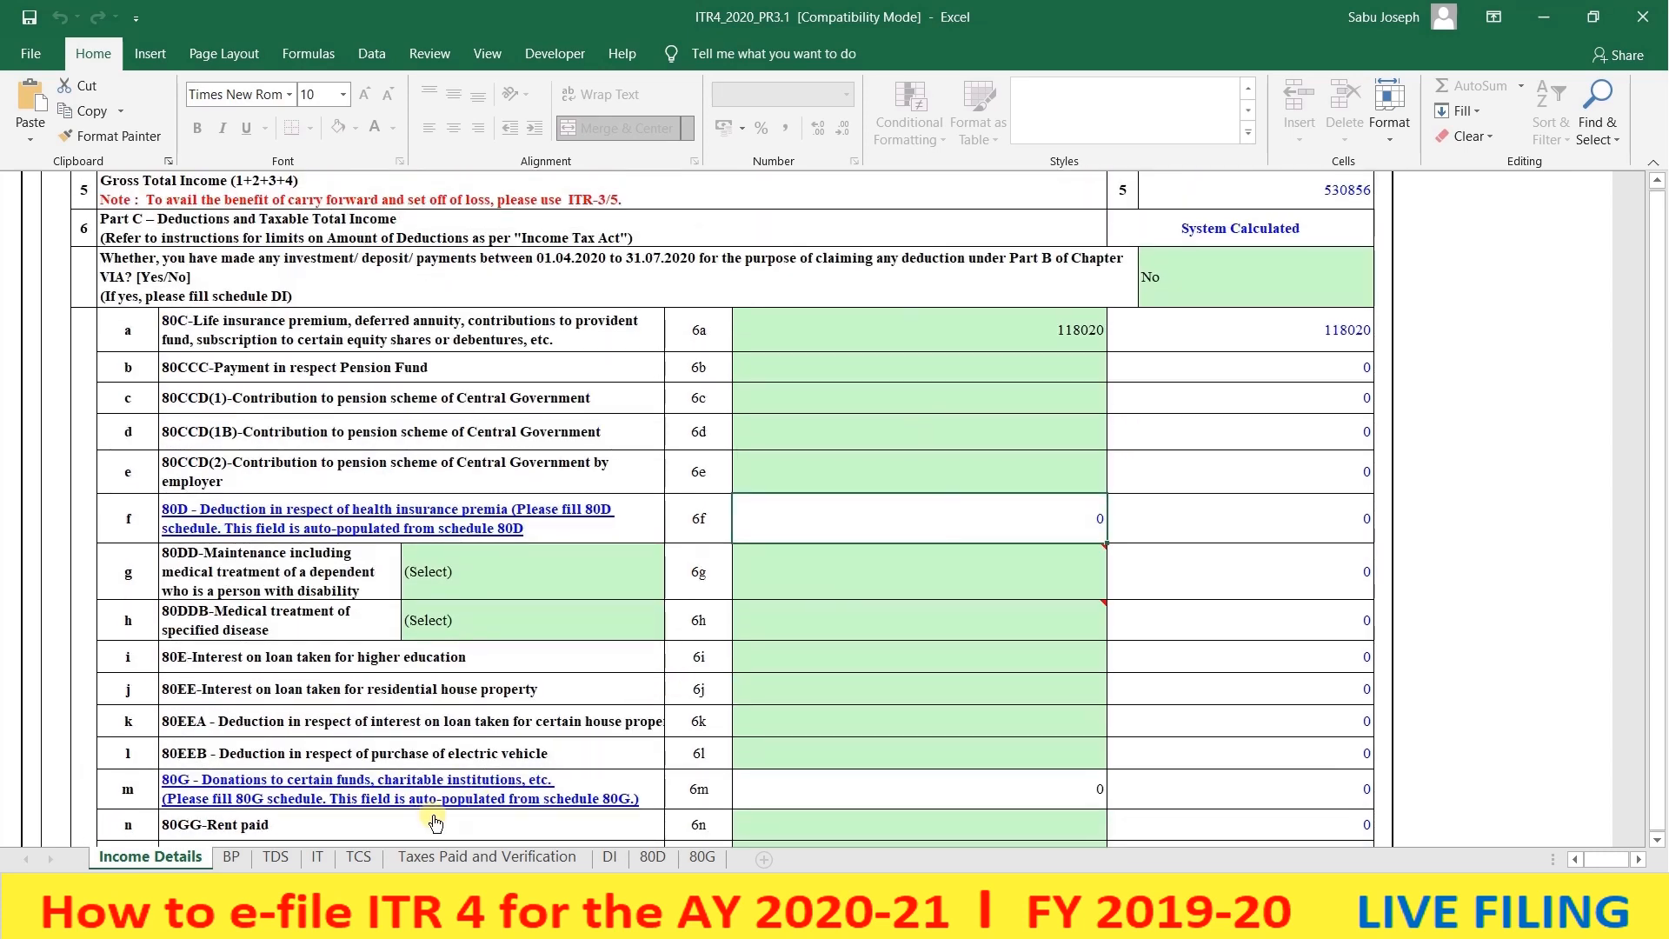
- On the 80D sheet, answer No for family senior citizen and Yes for parents
{"action": "left_click", "coordinate": [653, 857]}
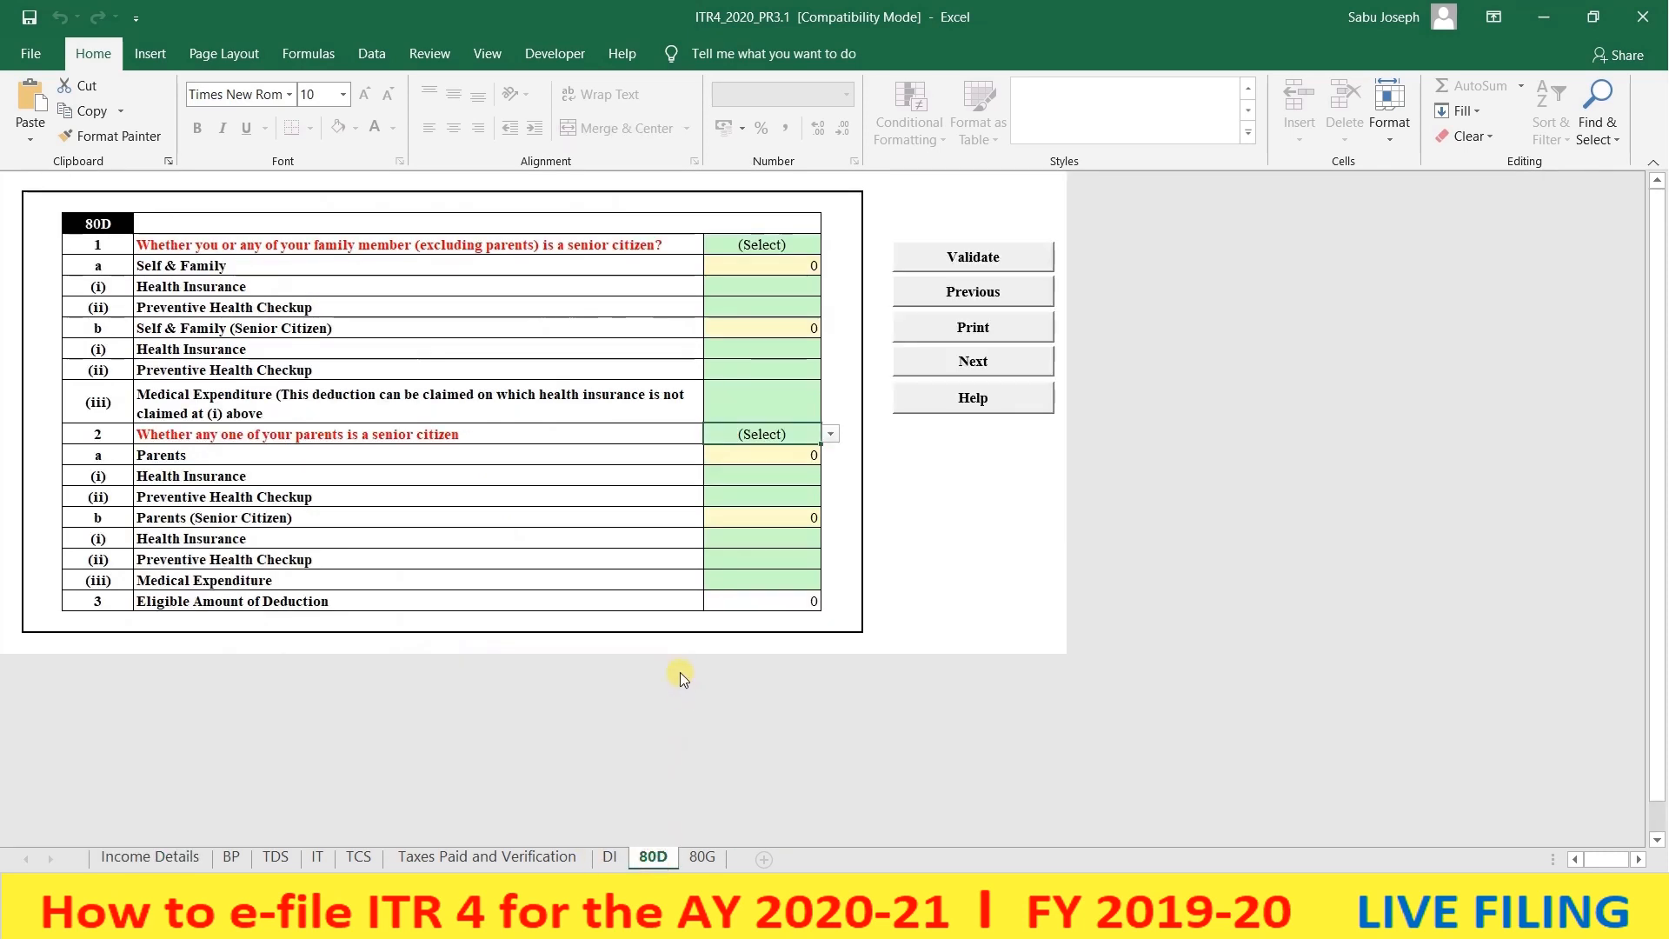
{"action": "left_click", "coordinate": [762, 245]}
{"action": "left_click", "coordinate": [830, 244]}
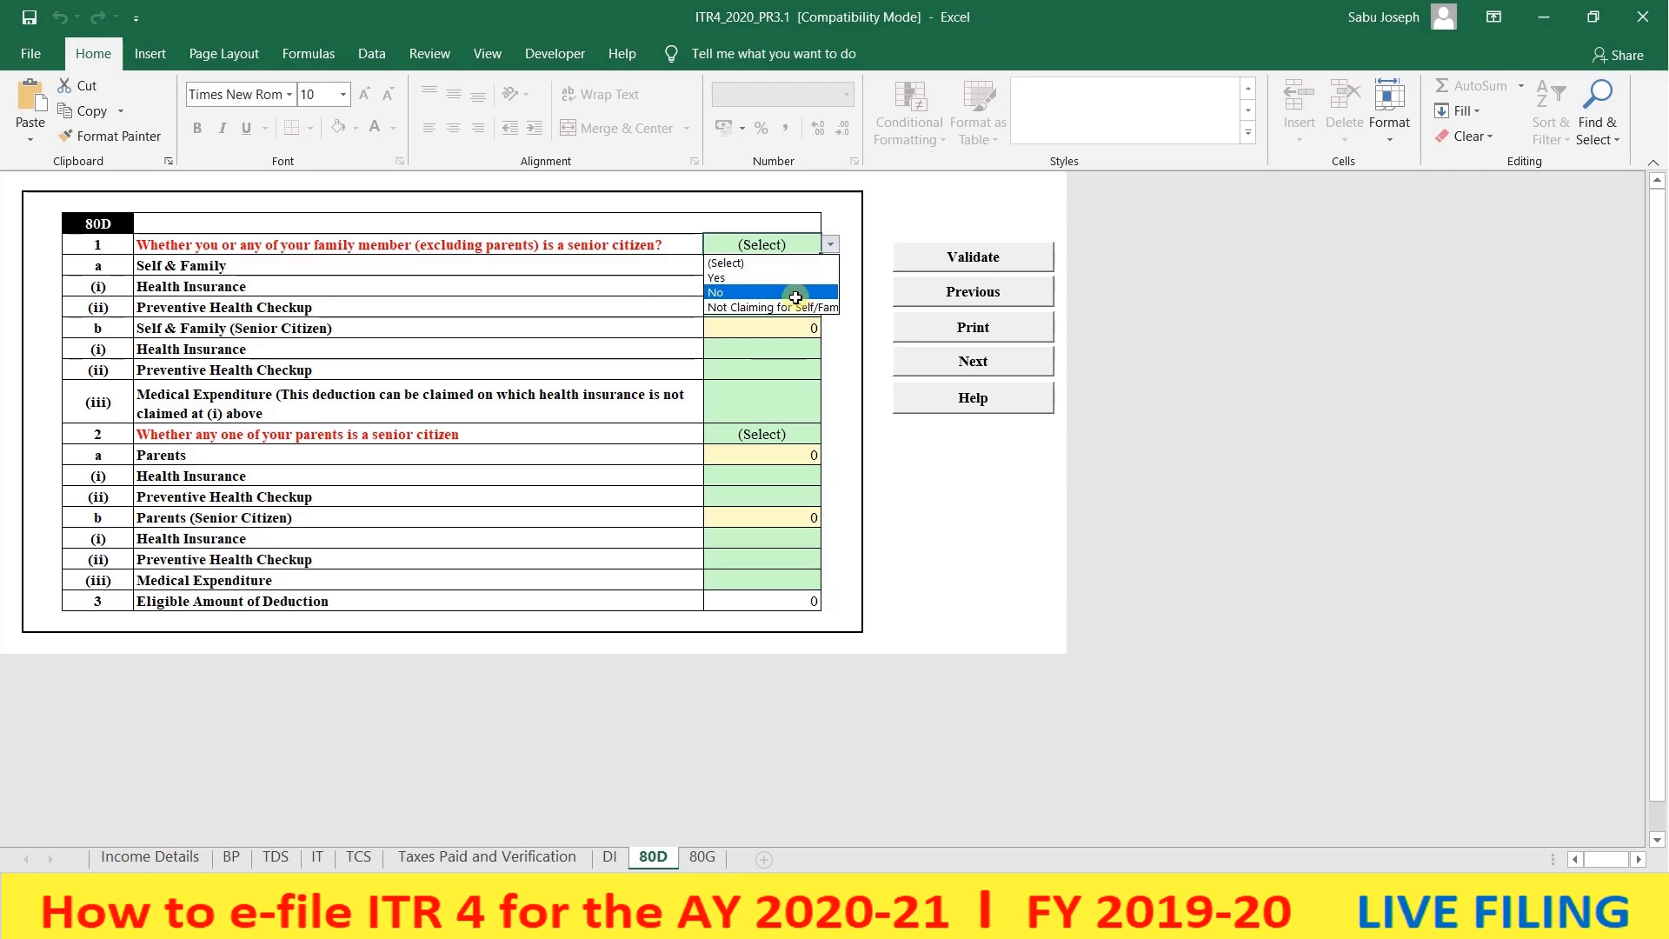
{"action": "left_click", "coordinate": [795, 298]}
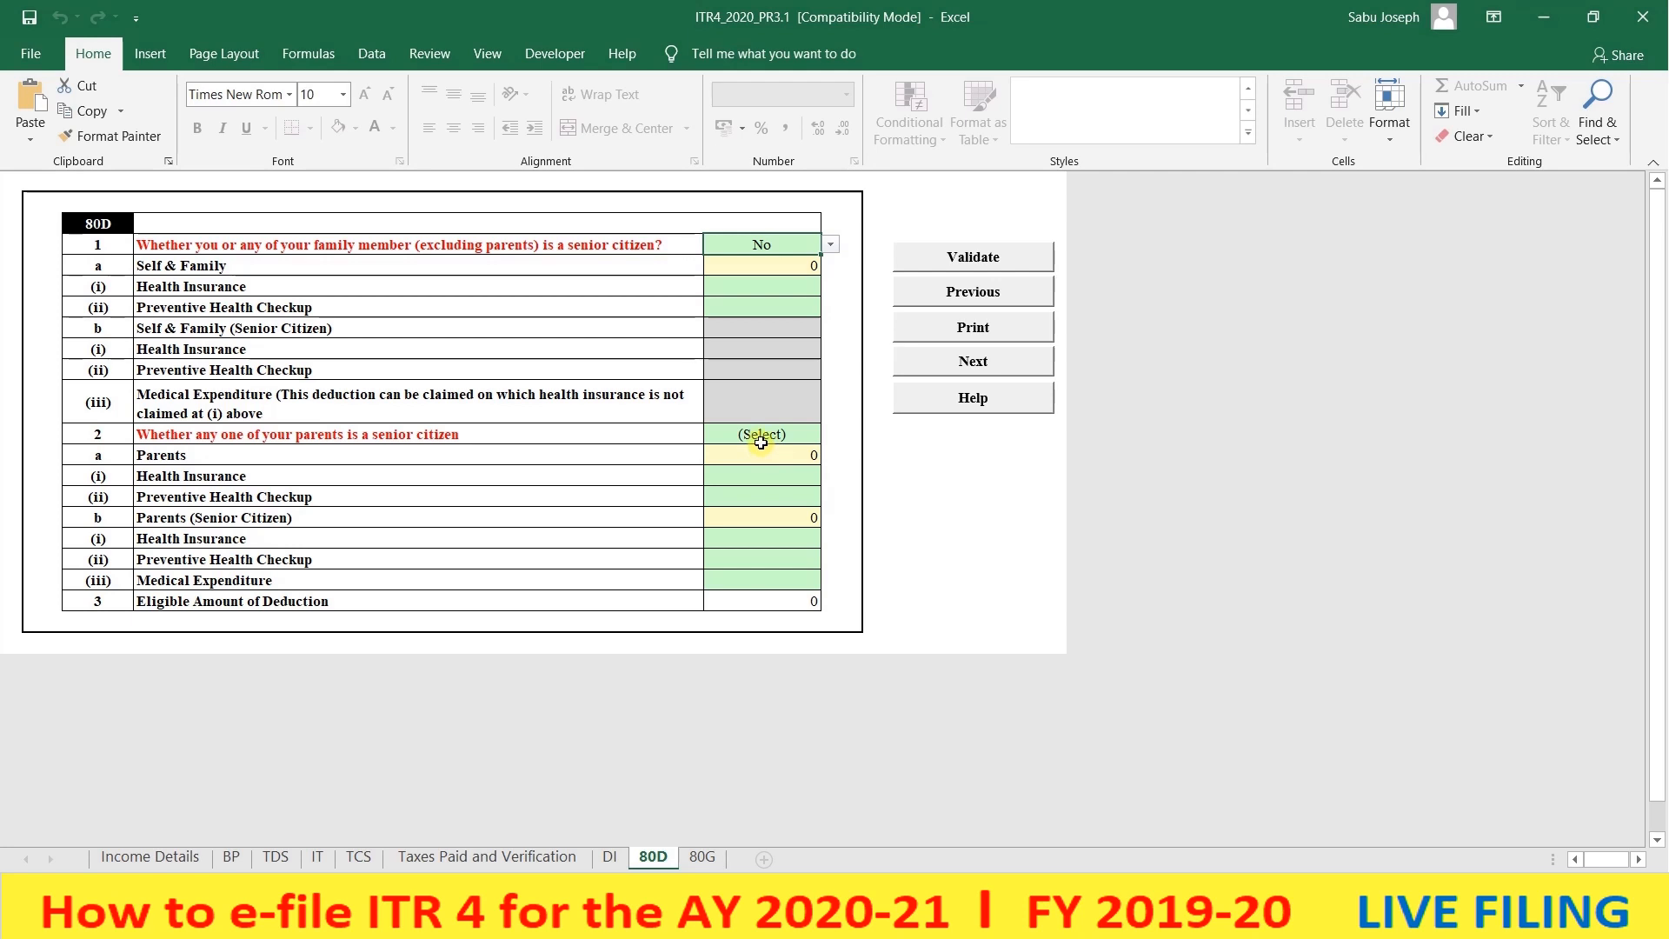
{"action": "left_click", "coordinate": [761, 442]}
{"action": "left_click", "coordinate": [829, 435]}
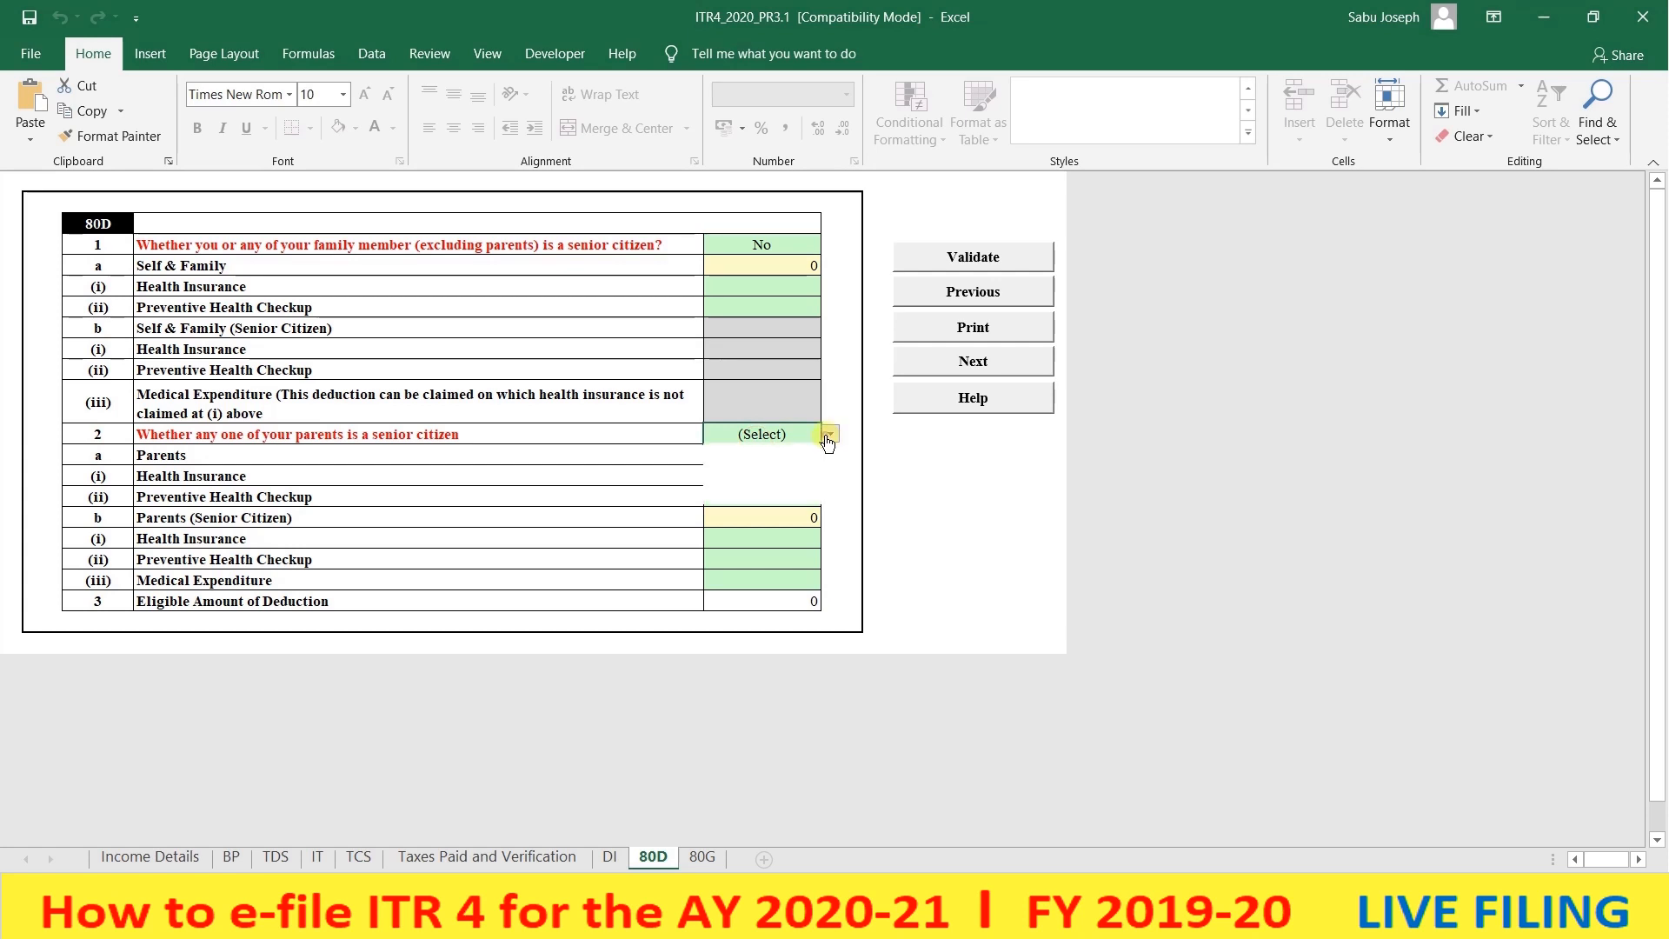
{"action": "left_click", "coordinate": [787, 470]}
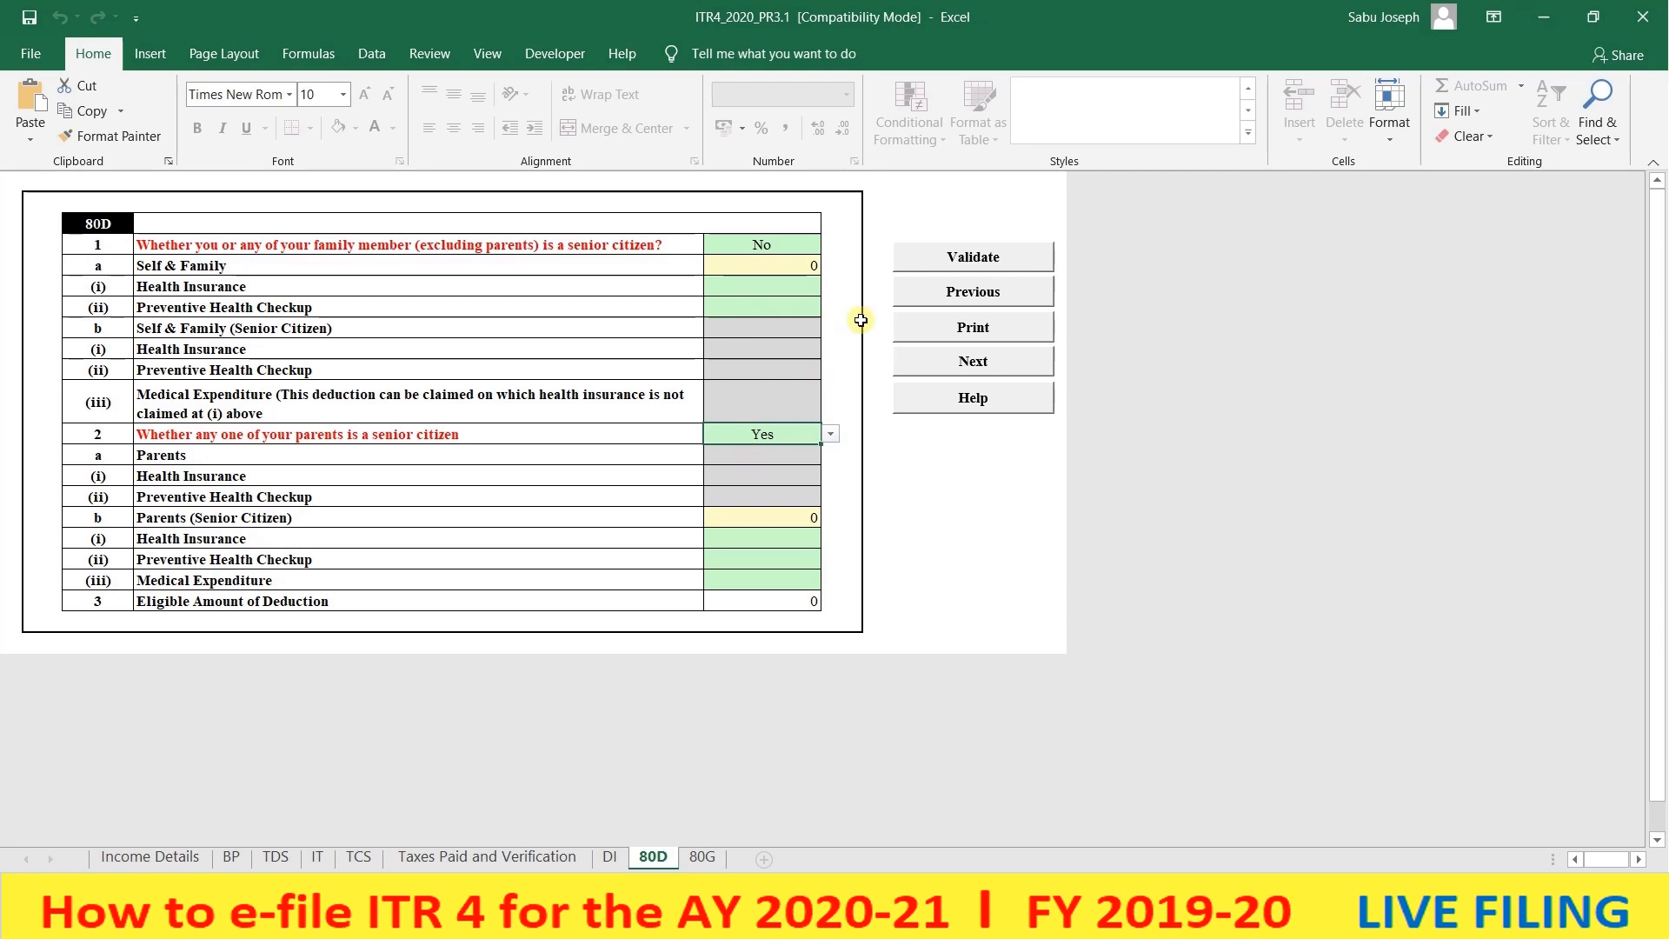
- Validate the 80D sheet and return to Income Details
{"action": "left_click", "coordinate": [942, 259]}
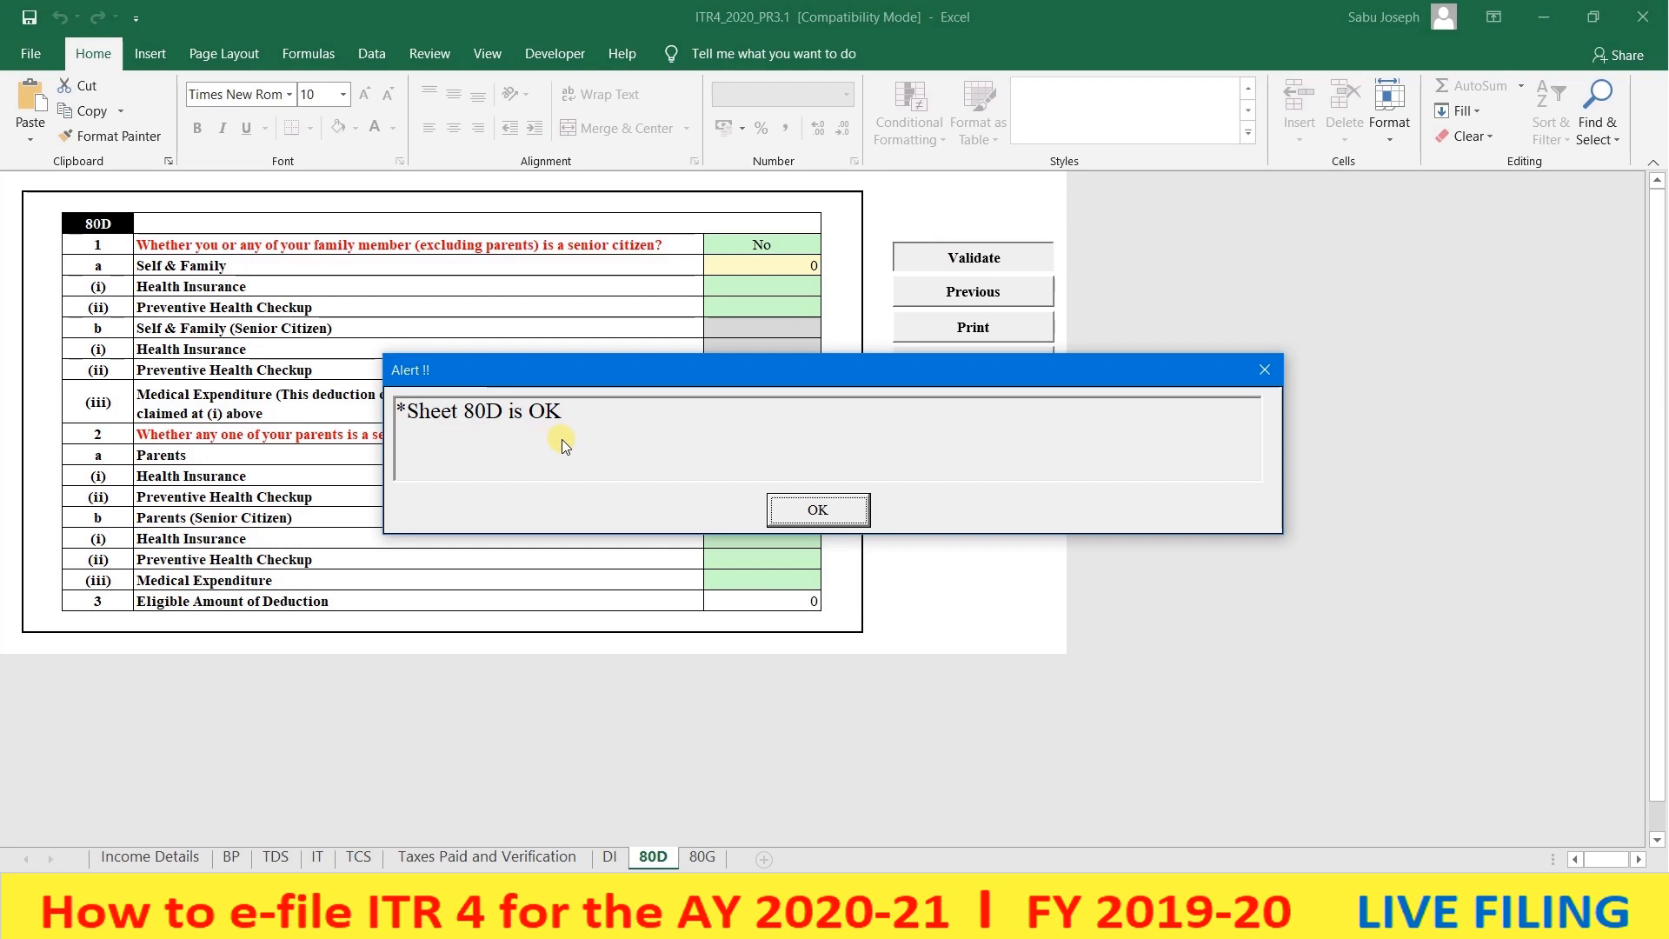
{"action": "left_click", "coordinate": [804, 513]}
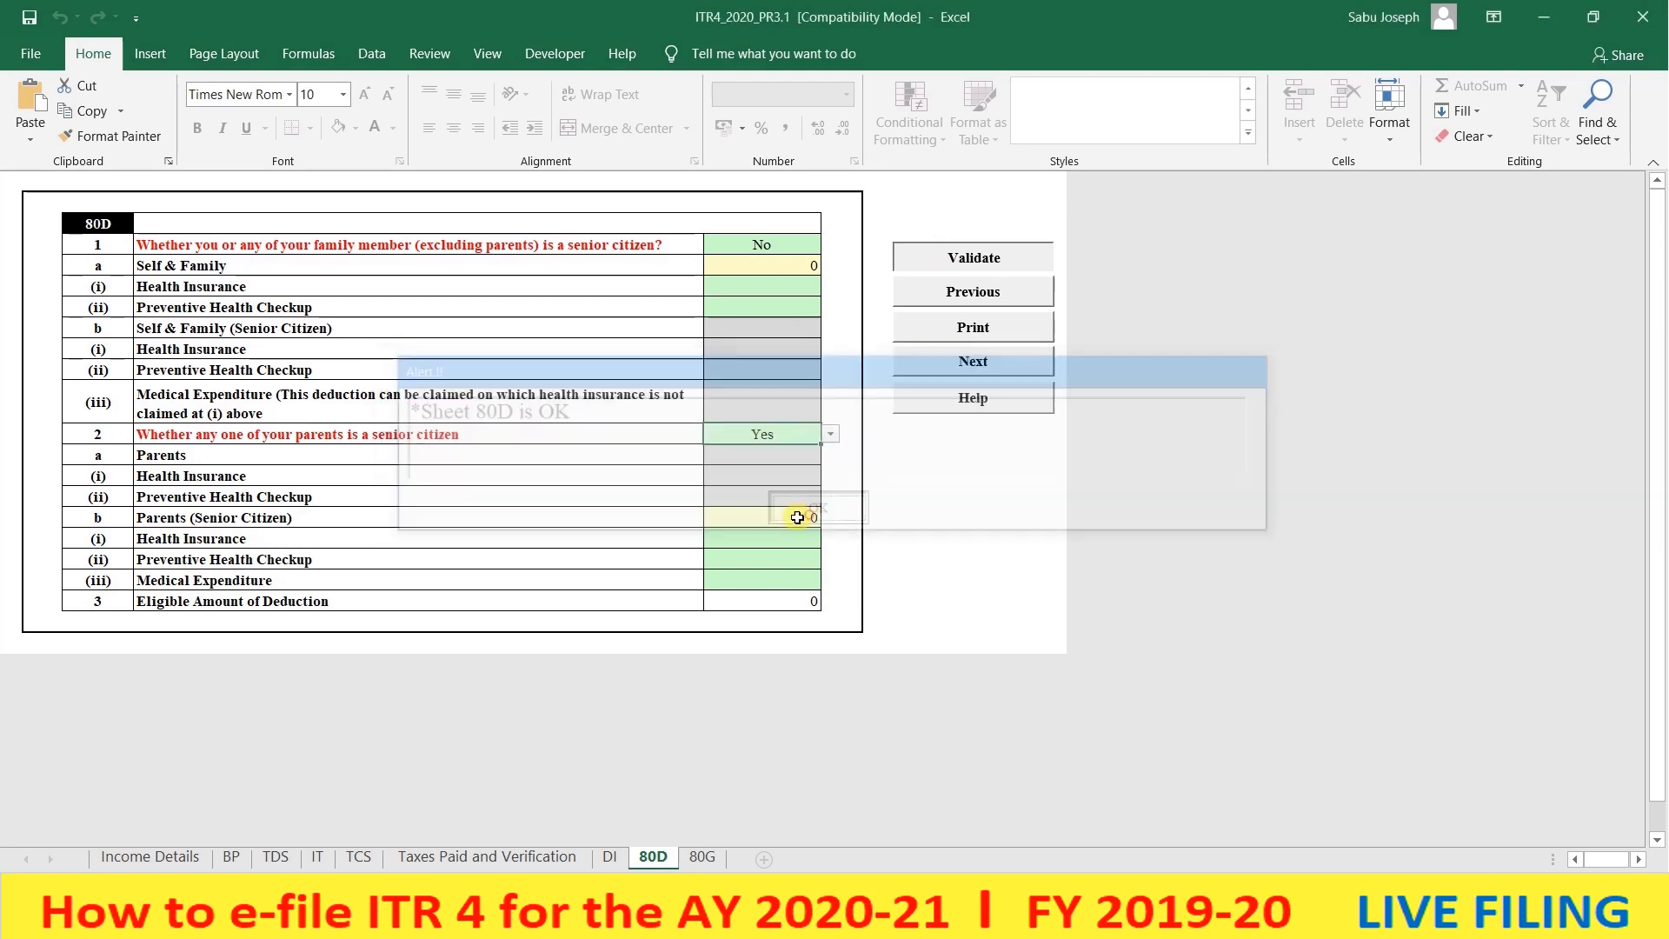
{"action": "left_click", "coordinate": [134, 857]}
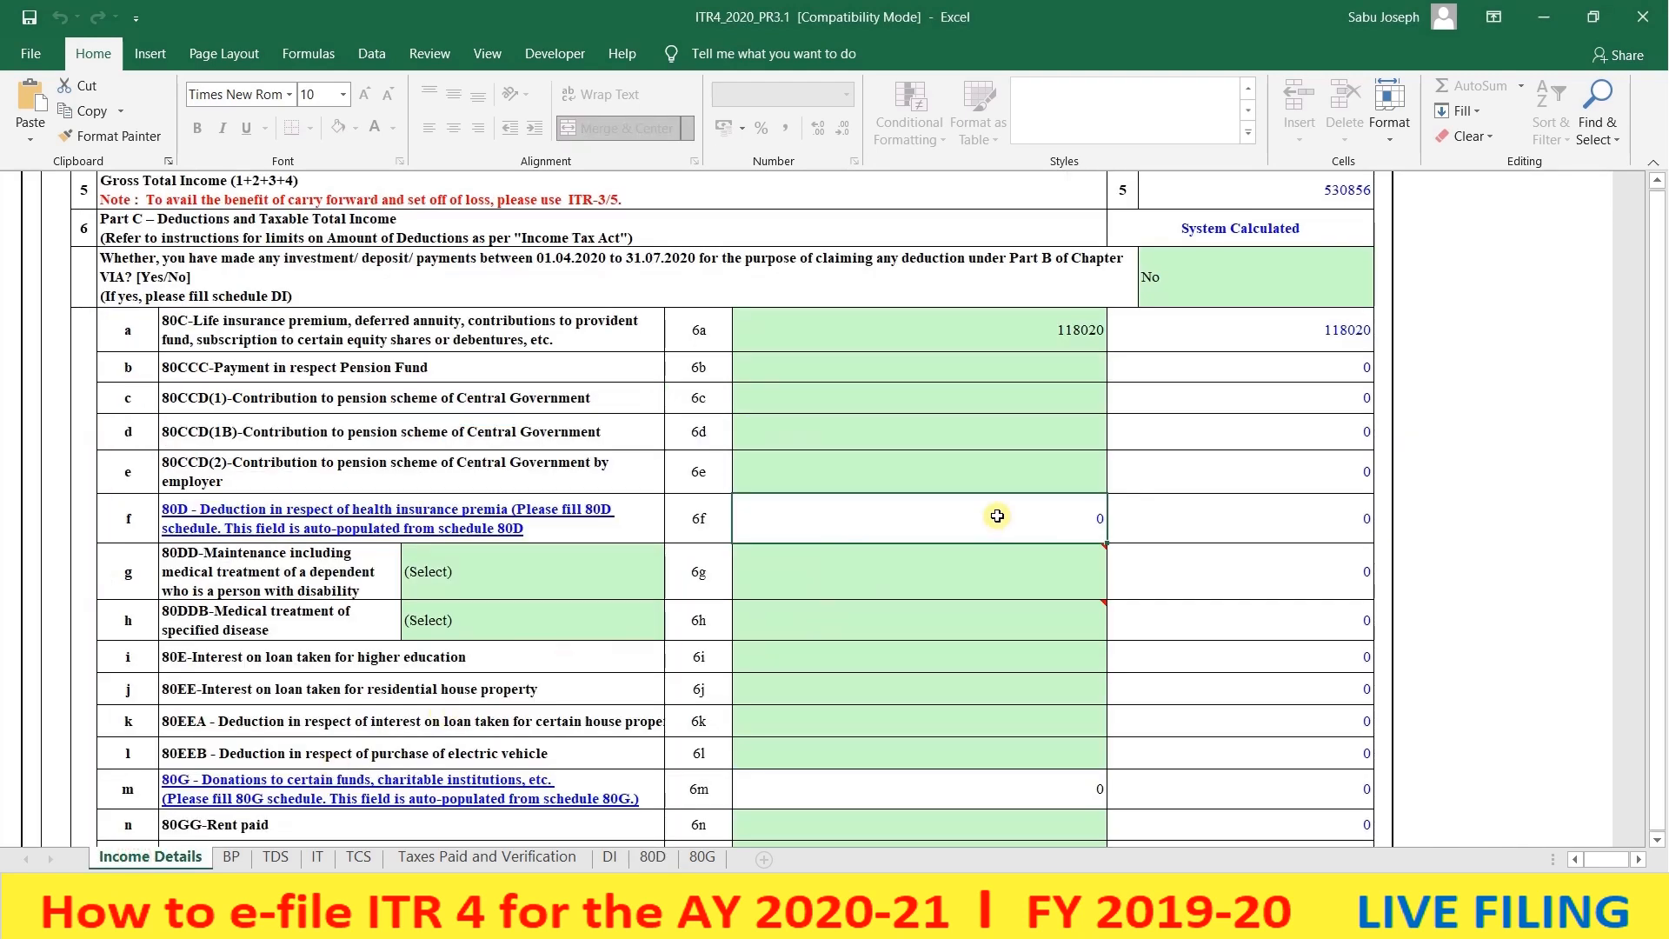
{"action": "scroll", "coordinate": [798, 576], "scroll_direction": "down", "scroll_amount": 1}
{"action": "scroll", "coordinate": [799, 577], "scroll_direction": "down", "scroll_amount": 1}
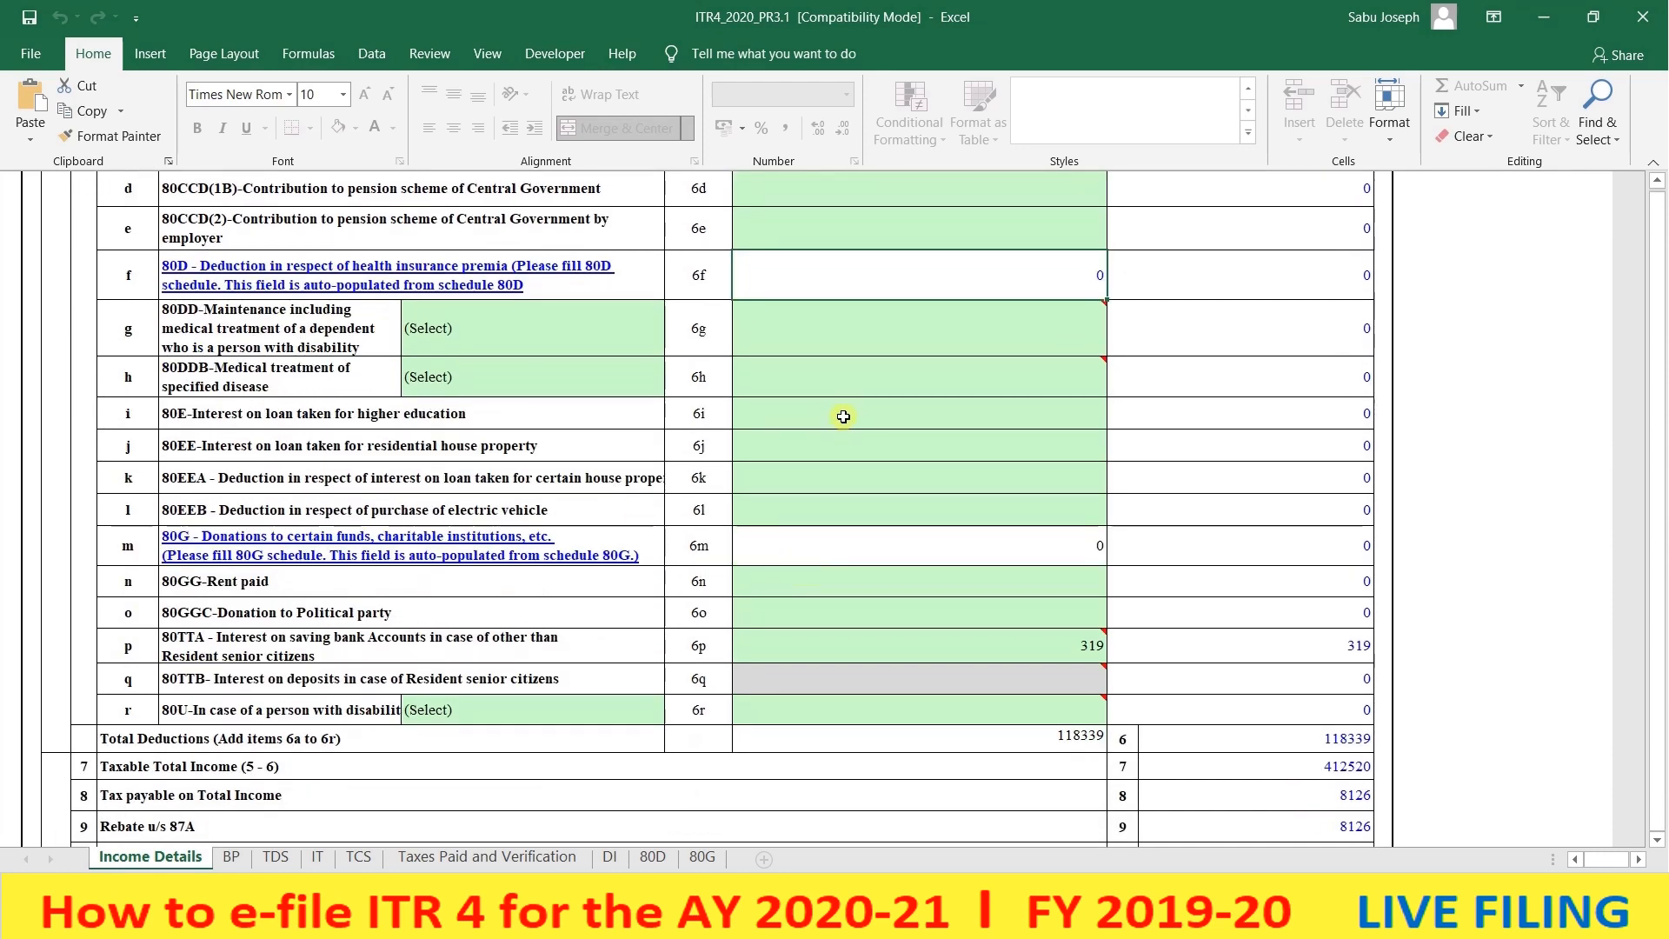
{"action": "scroll", "coordinate": [904, 487], "scroll_direction": "down", "scroll_amount": 1}
{"action": "mouse_move", "coordinate": [975, 569]}
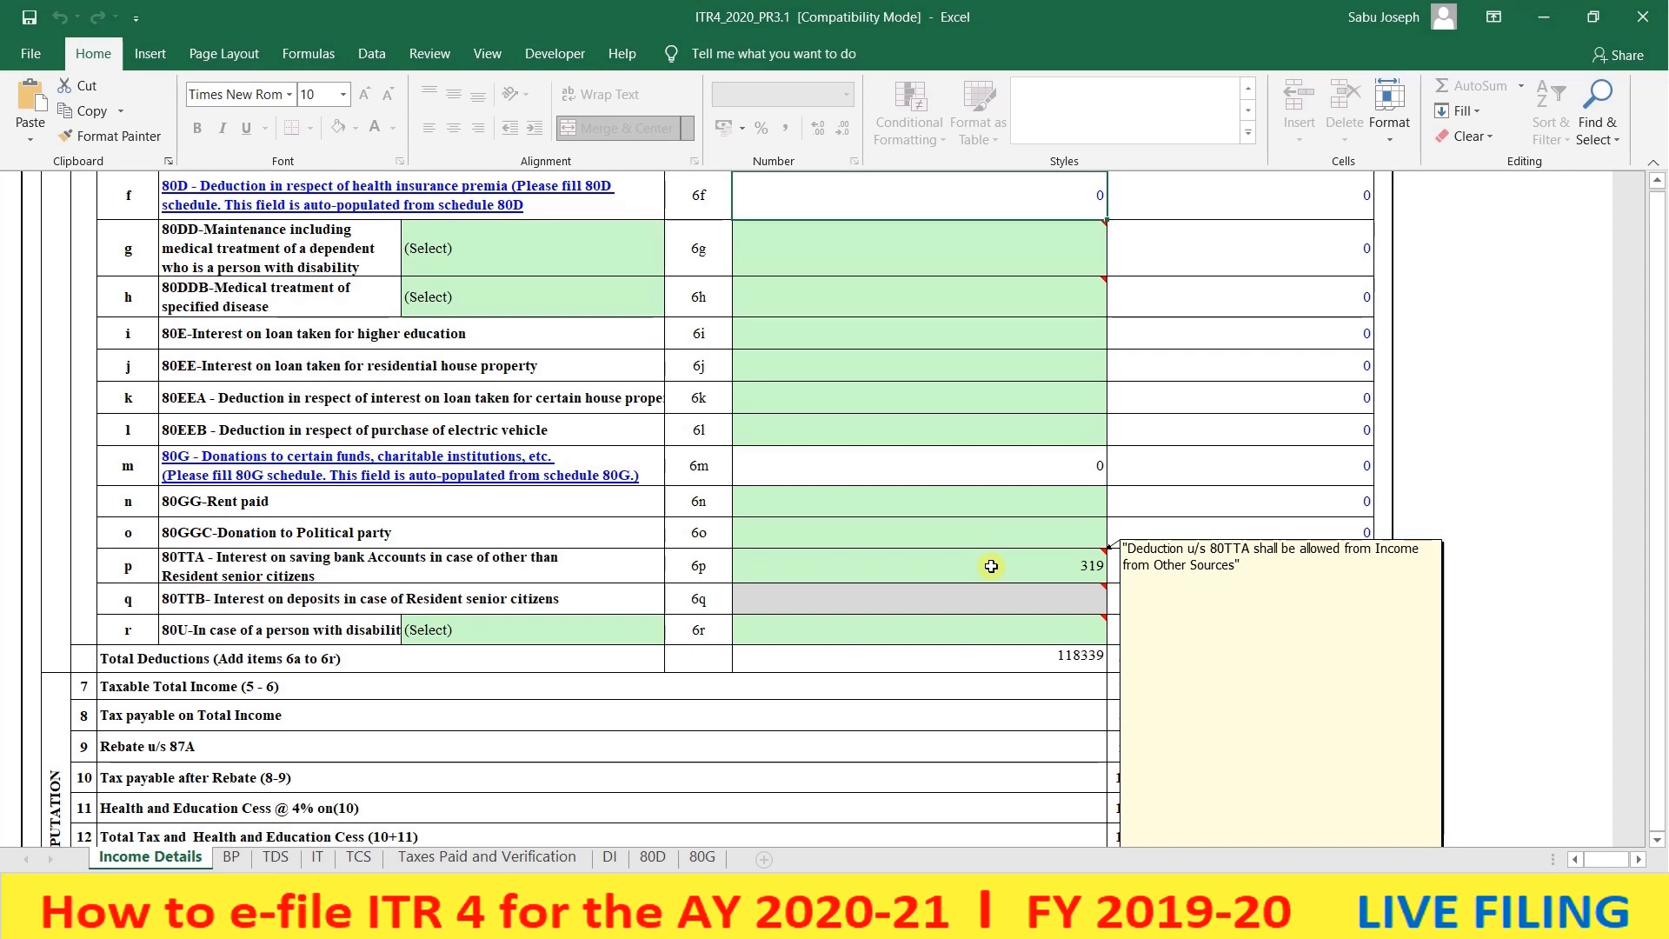
{"action": "left_click", "coordinate": [991, 566]}
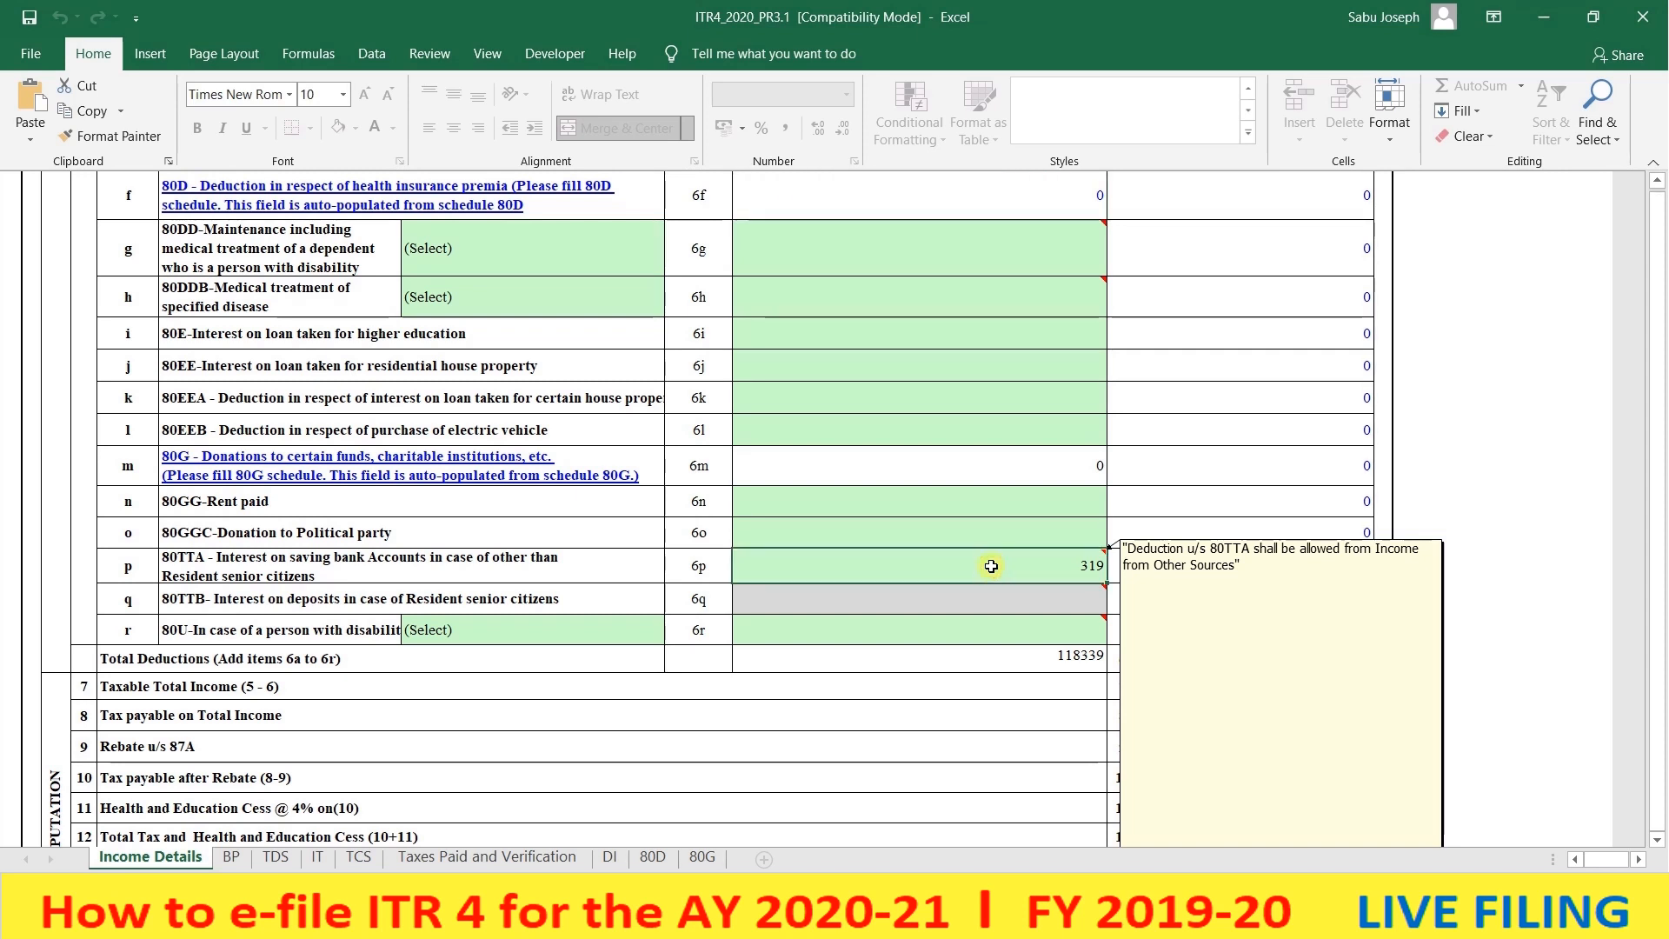
{"action": "scroll", "coordinate": [991, 566], "scroll_direction": "down", "scroll_amount": 1}
{"action": "mouse_move", "coordinate": [1002, 555]}
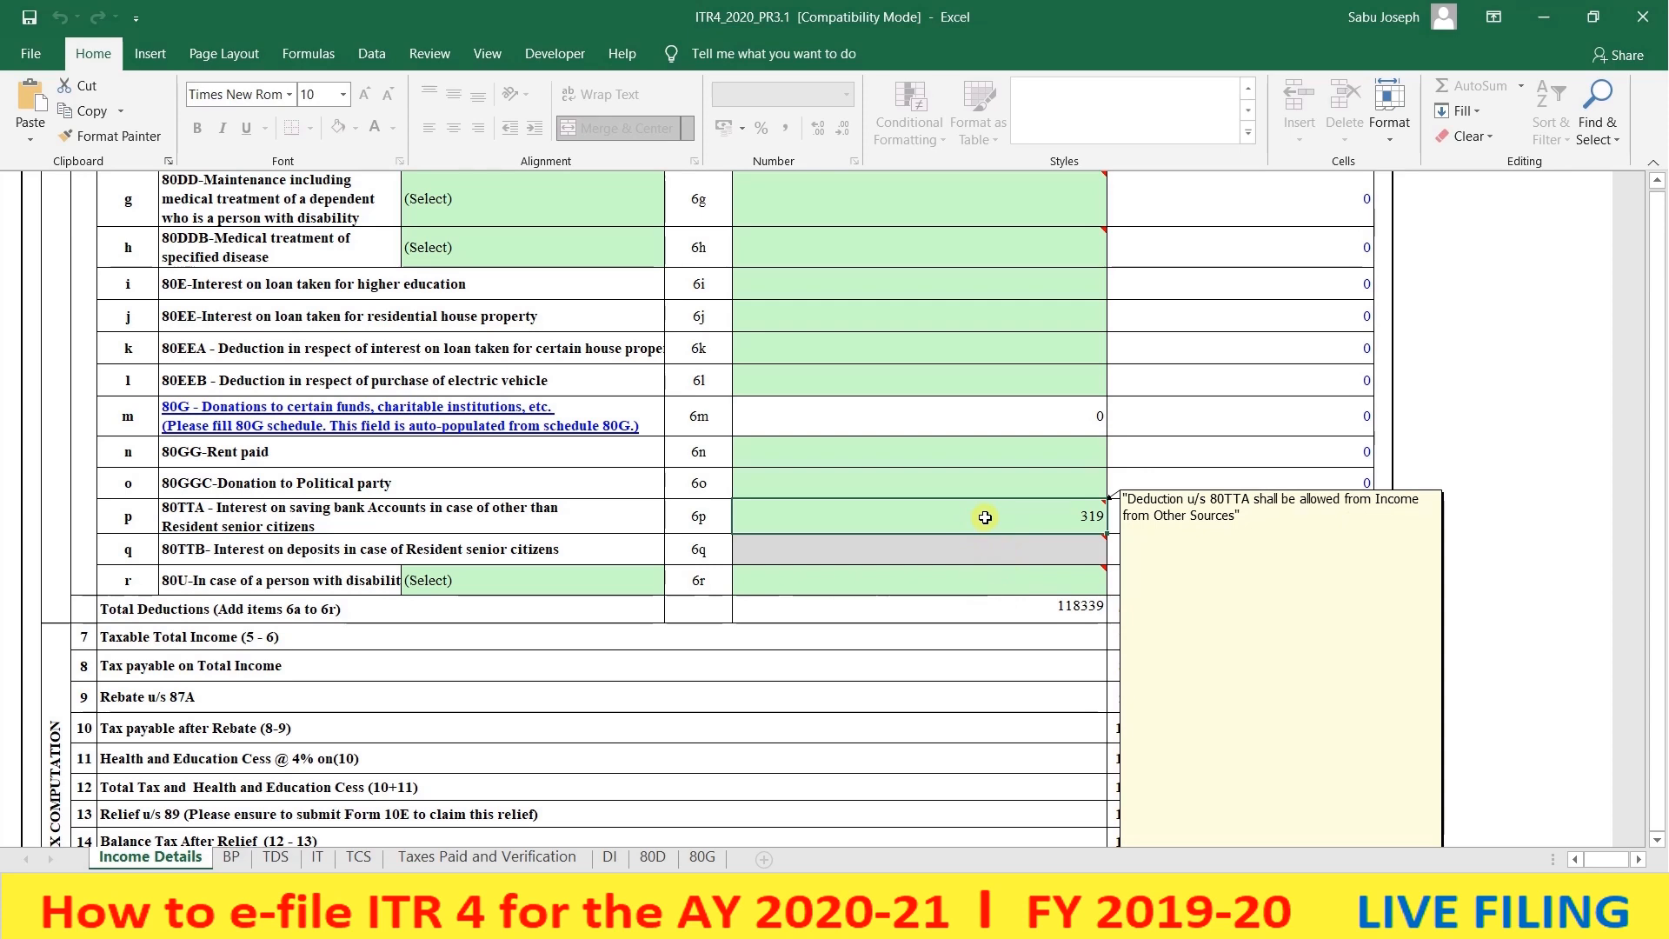
{"action": "scroll", "coordinate": [1026, 521], "scroll_direction": "down", "scroll_amount": 1}
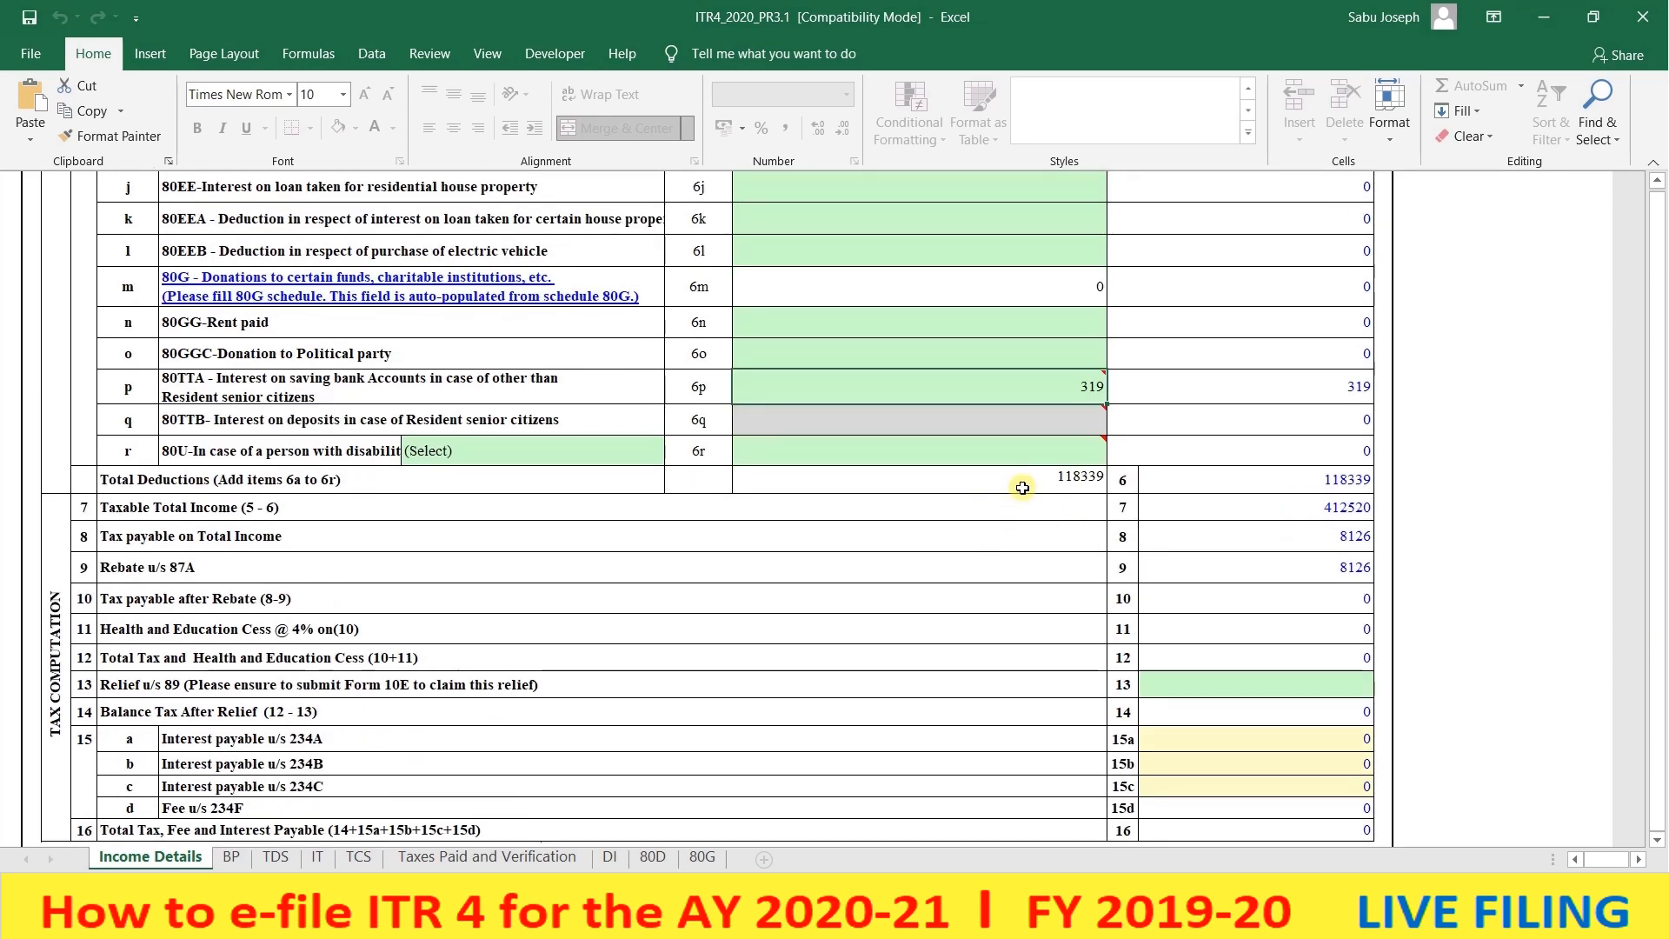
{"action": "left_click", "coordinate": [1290, 532]}
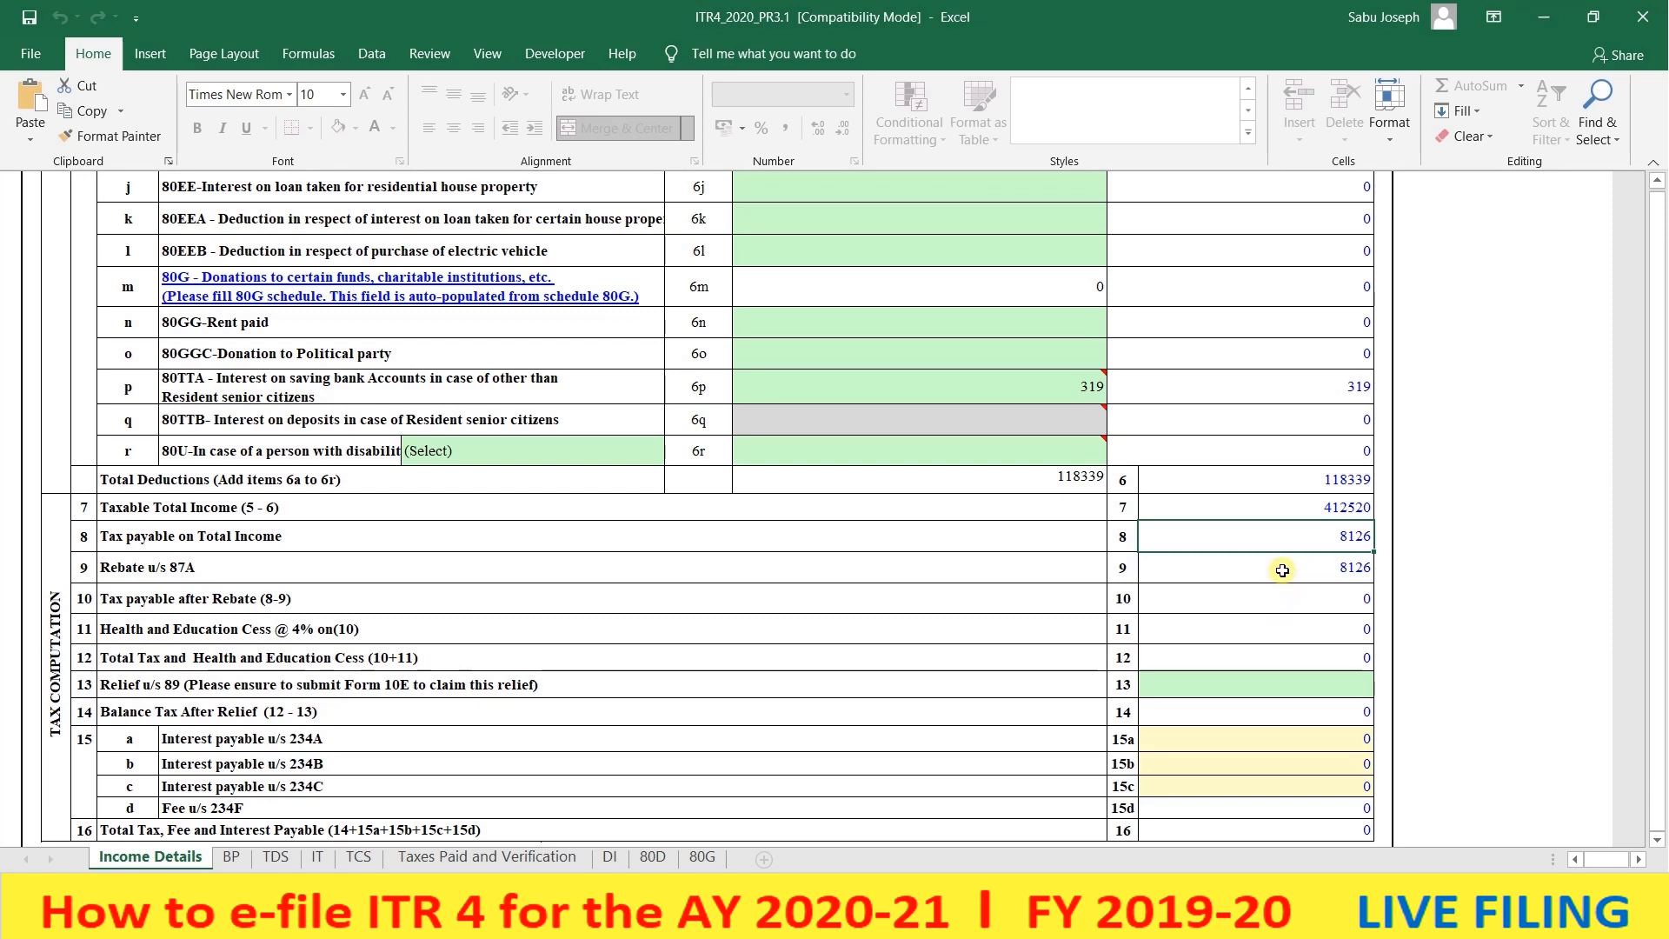
{"action": "left_click", "coordinate": [1285, 571]}
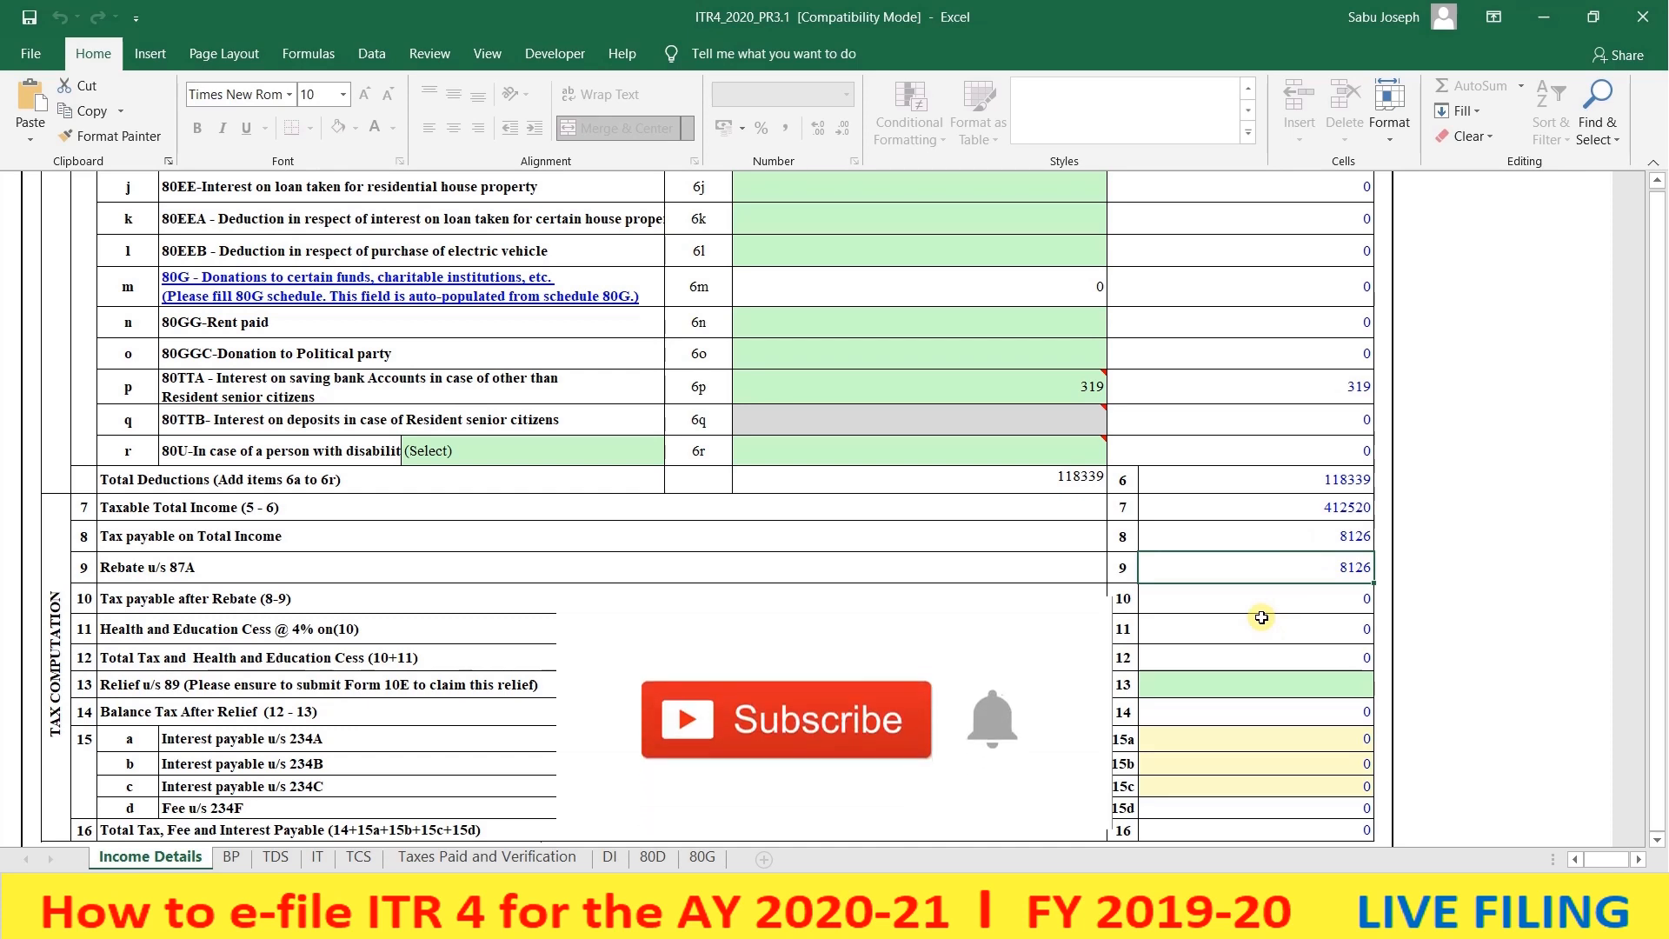
{"action": "scroll", "coordinate": [1262, 618], "scroll_direction": "down", "scroll_amount": 1}
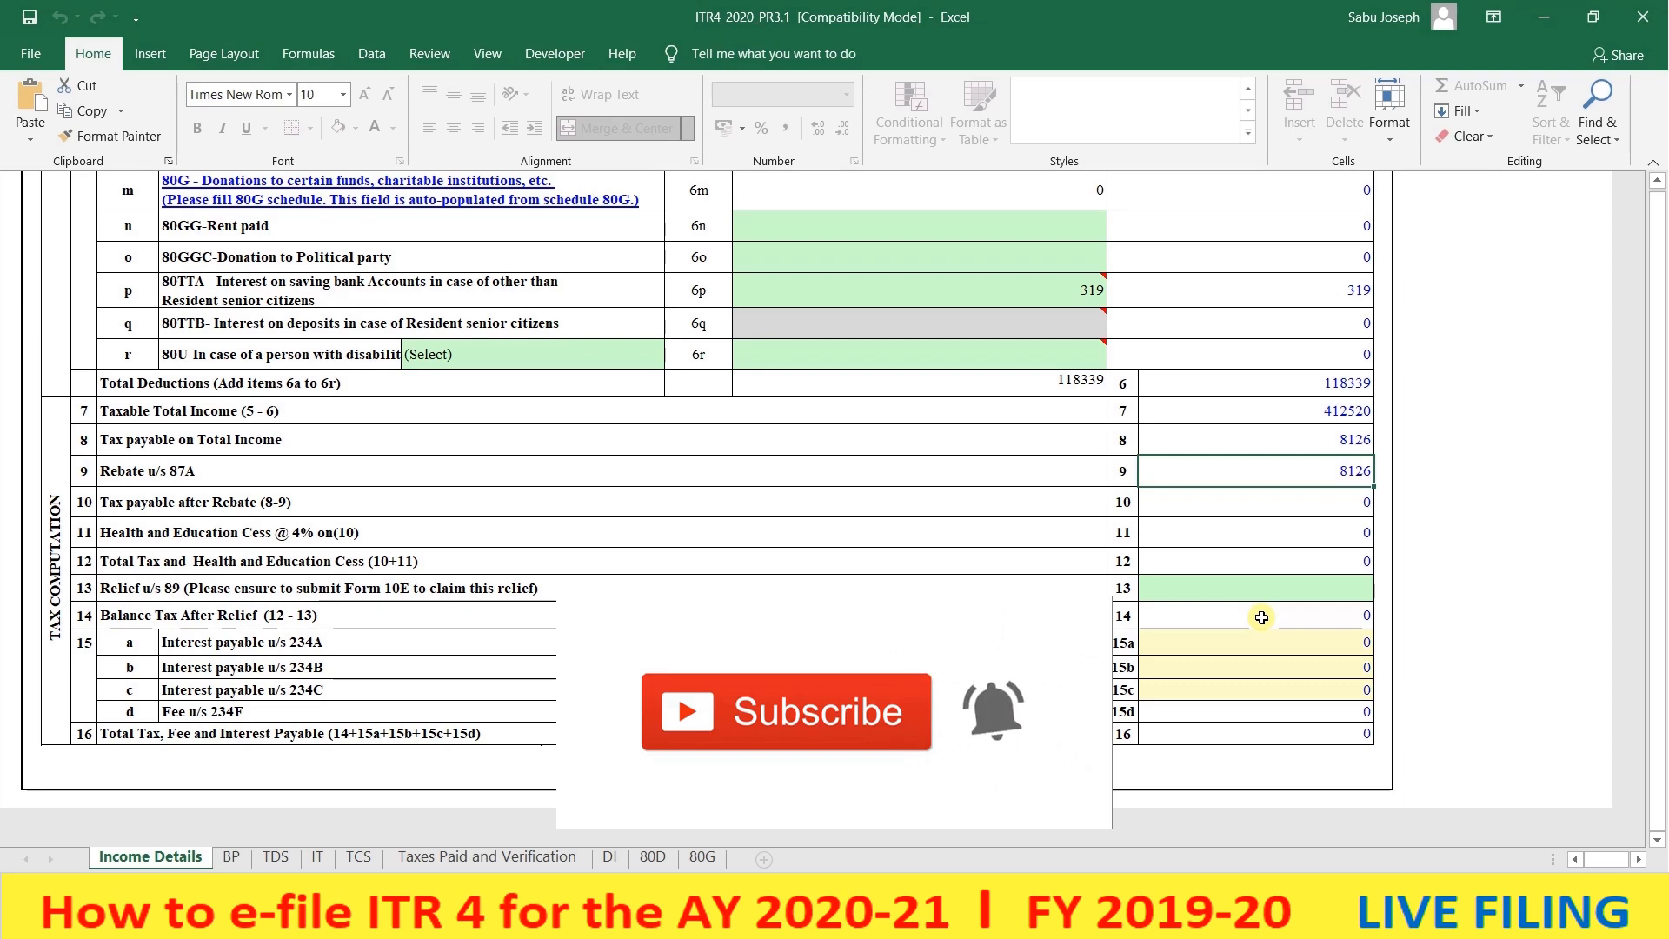
{"action": "scroll", "coordinate": [1261, 617], "scroll_direction": "up", "scroll_amount": 20}
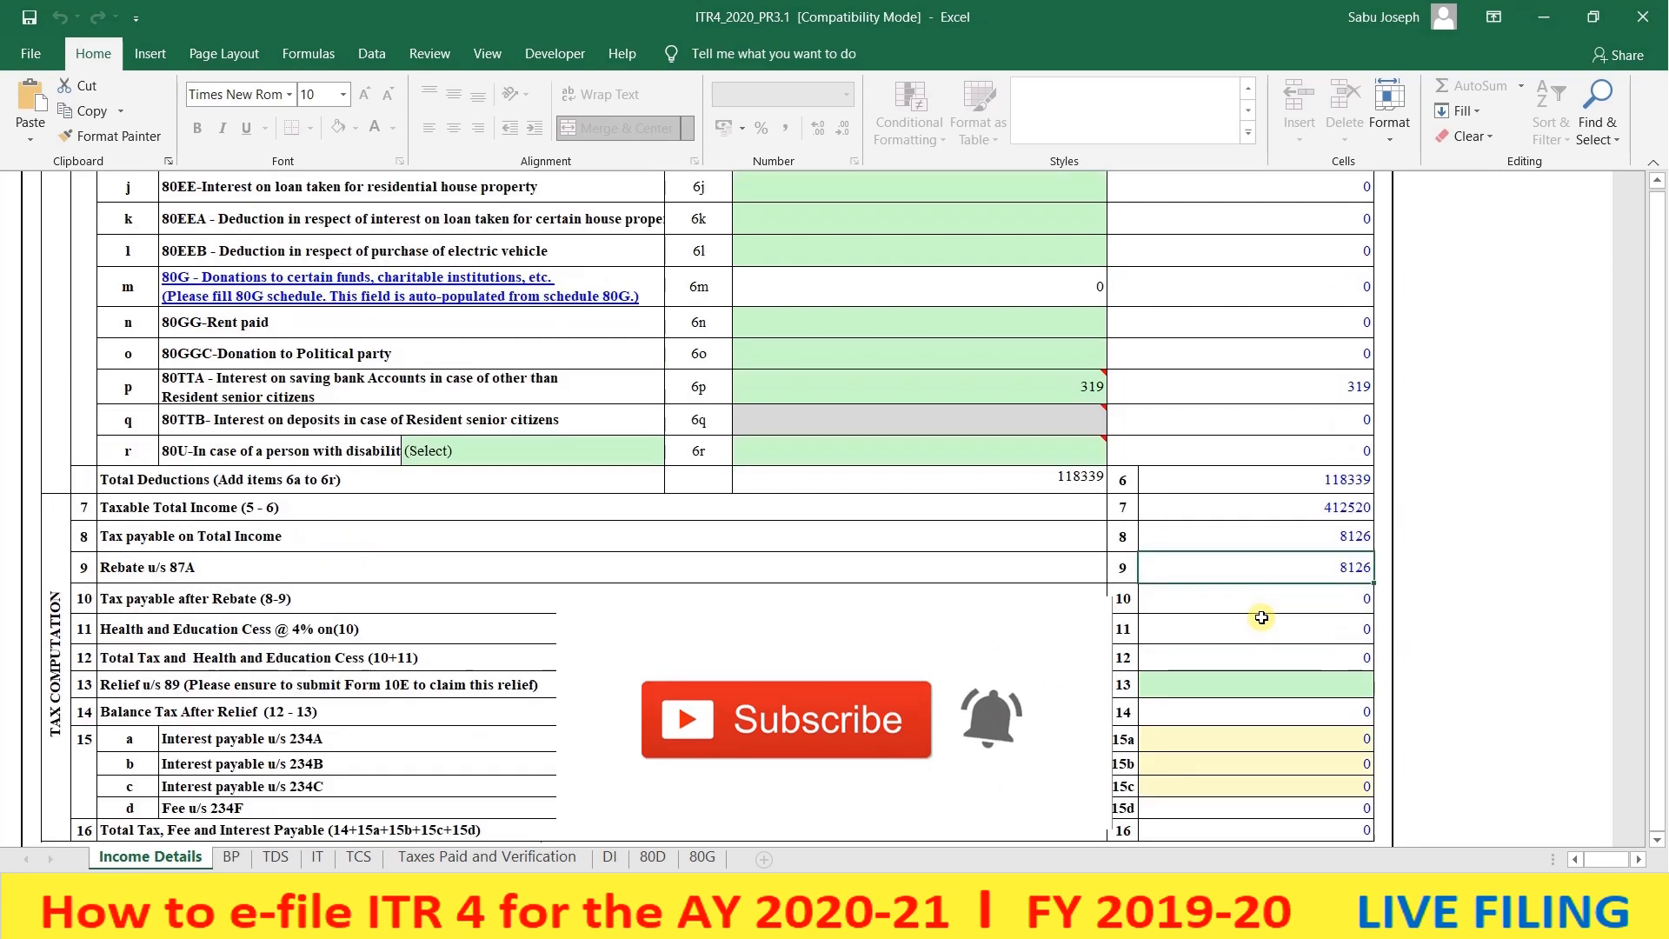
{"action": "scroll", "coordinate": [1261, 617], "scroll_direction": "up", "scroll_amount": 5}
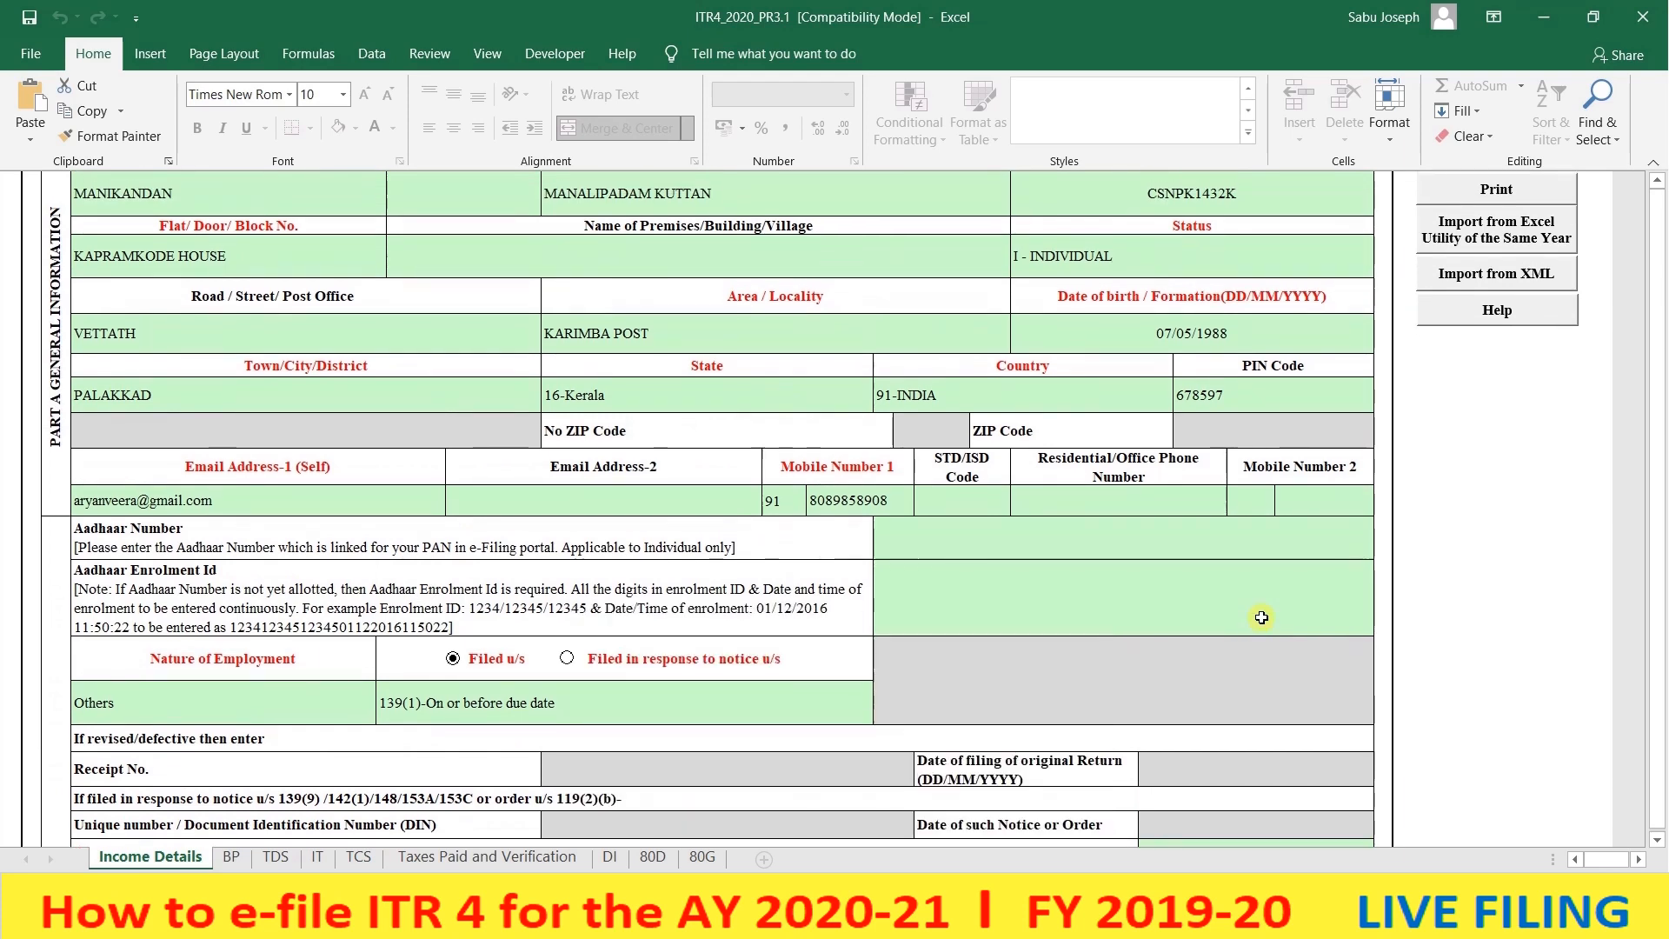
- Open the TDS sheet, dismiss the TAN reminder, and review the empty TDS schedules
{"action": "left_click", "coordinate": [275, 858]}
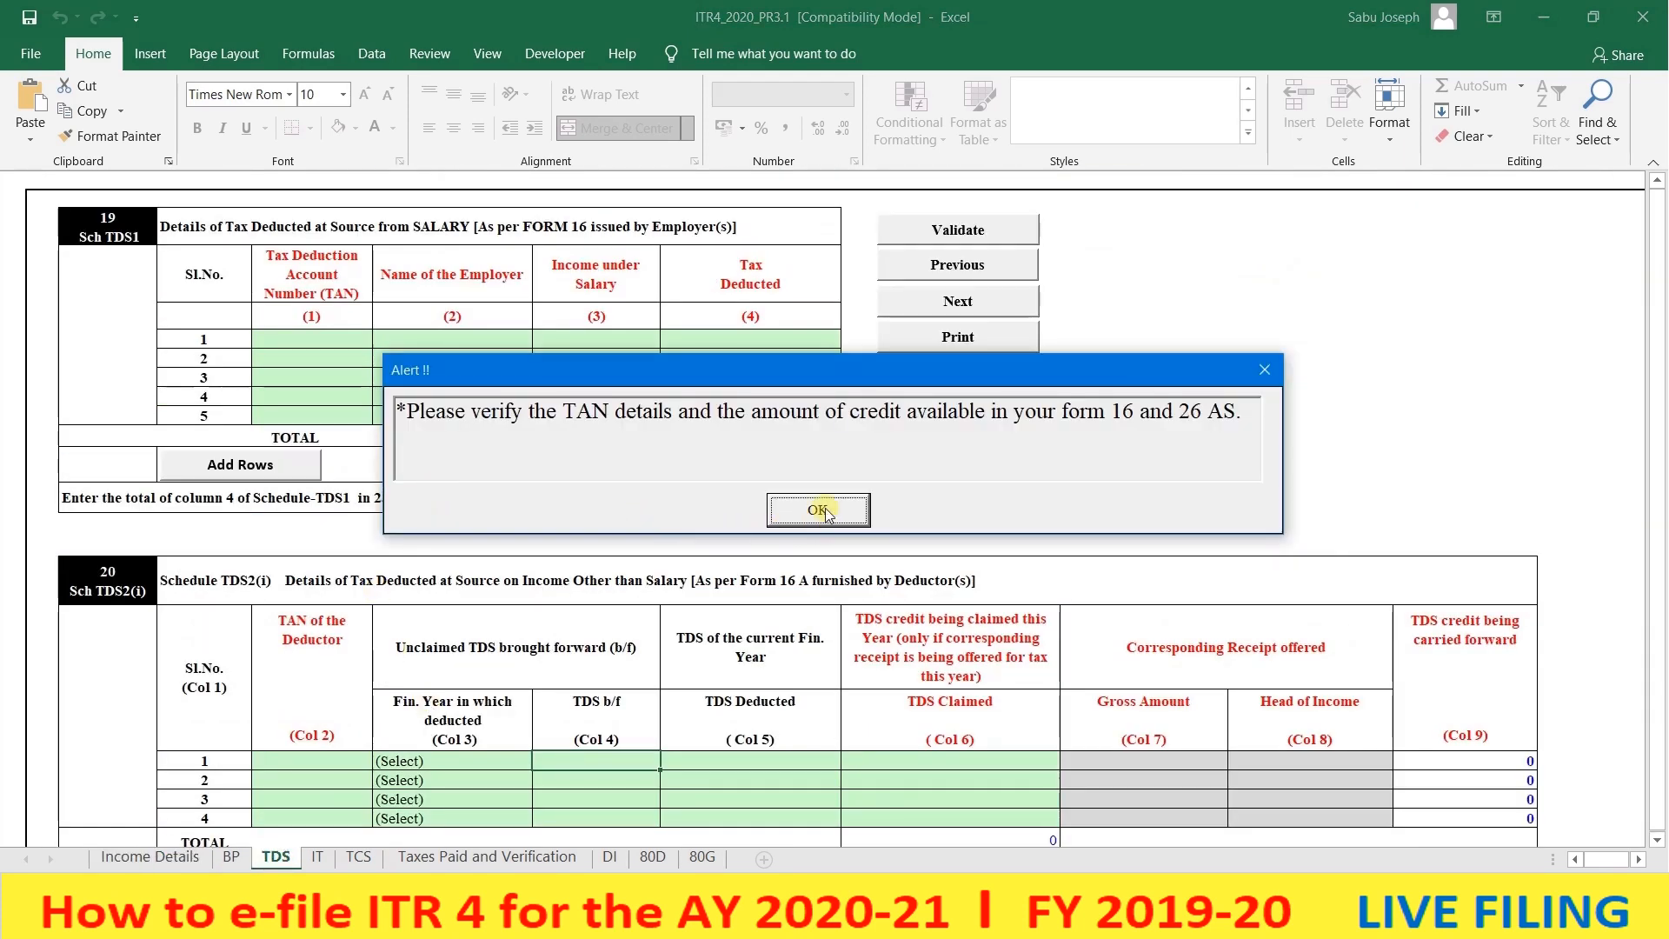
{"action": "left_click", "coordinate": [818, 510]}
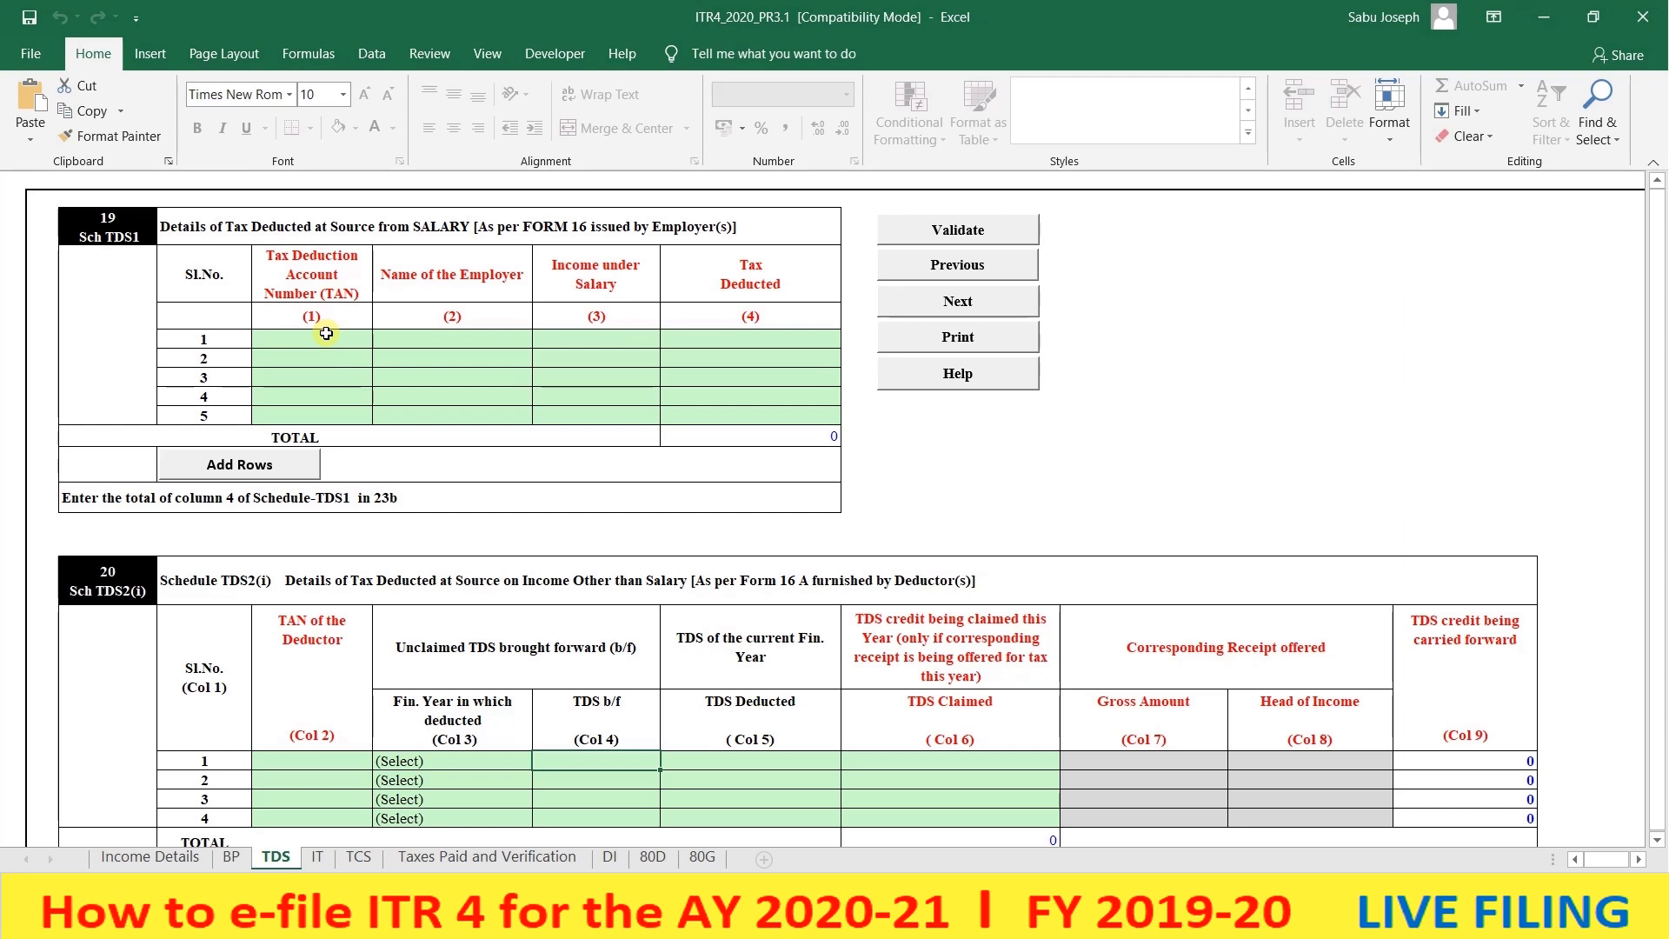
{"action": "left_click", "coordinate": [484, 339]}
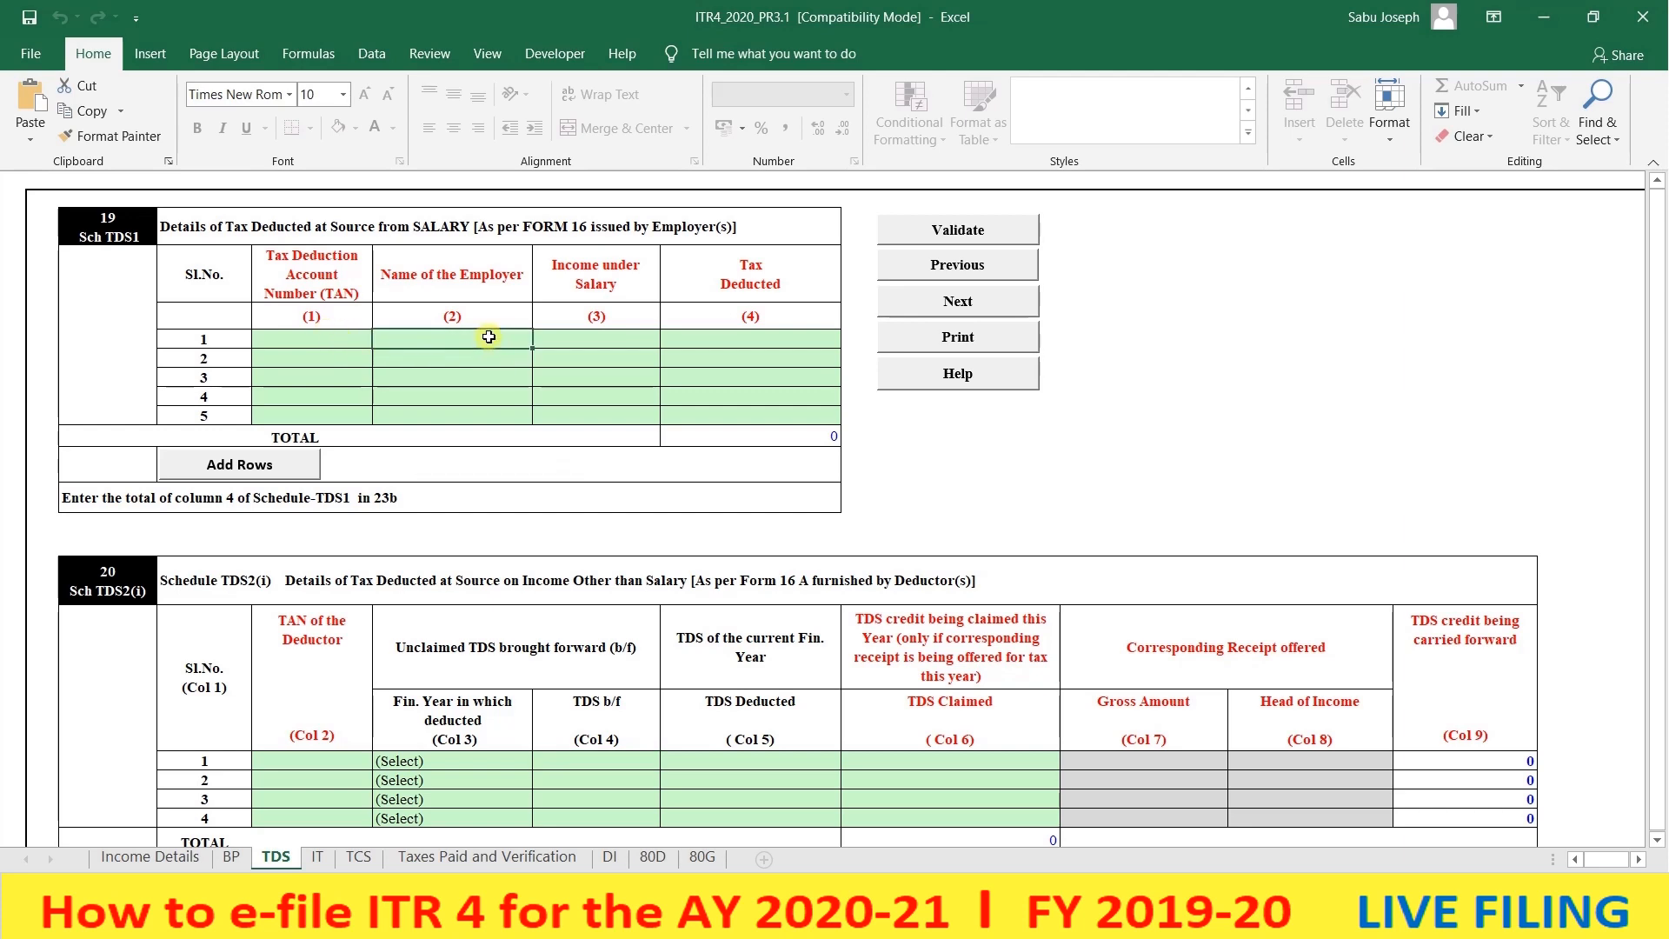
{"action": "scroll", "coordinate": [388, 395], "scroll_direction": "down", "scroll_amount": 1}
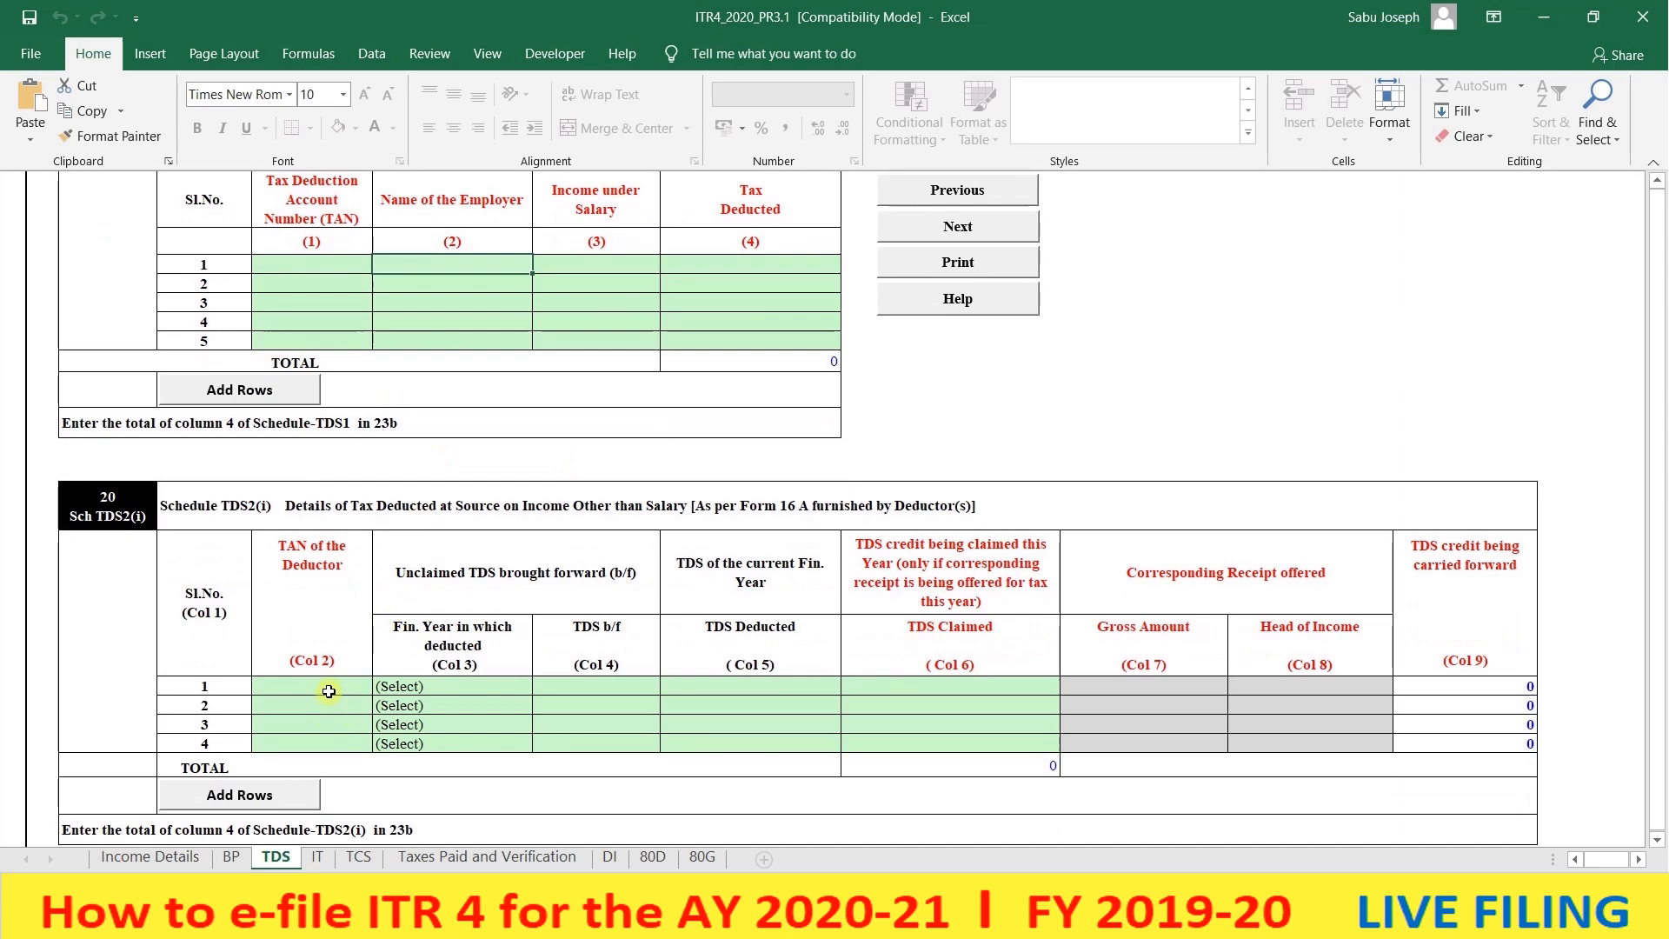
{"action": "scroll", "coordinate": [329, 691], "scroll_direction": "down", "scroll_amount": 1}
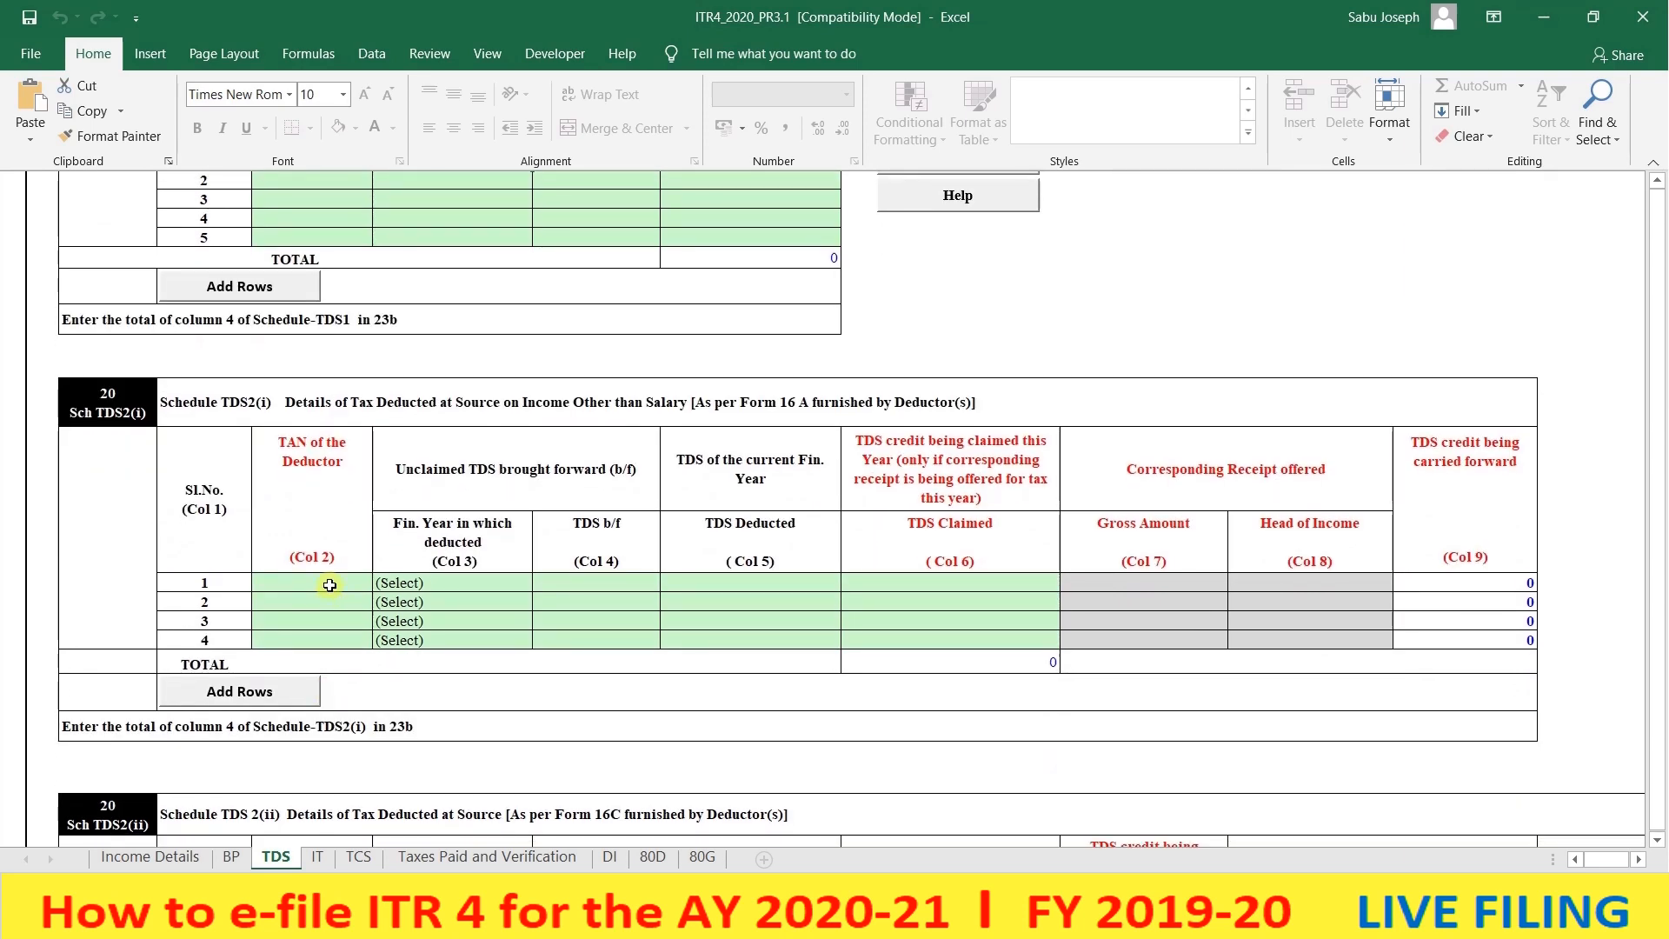
{"action": "scroll", "coordinate": [329, 585], "scroll_direction": "down", "scroll_amount": 1}
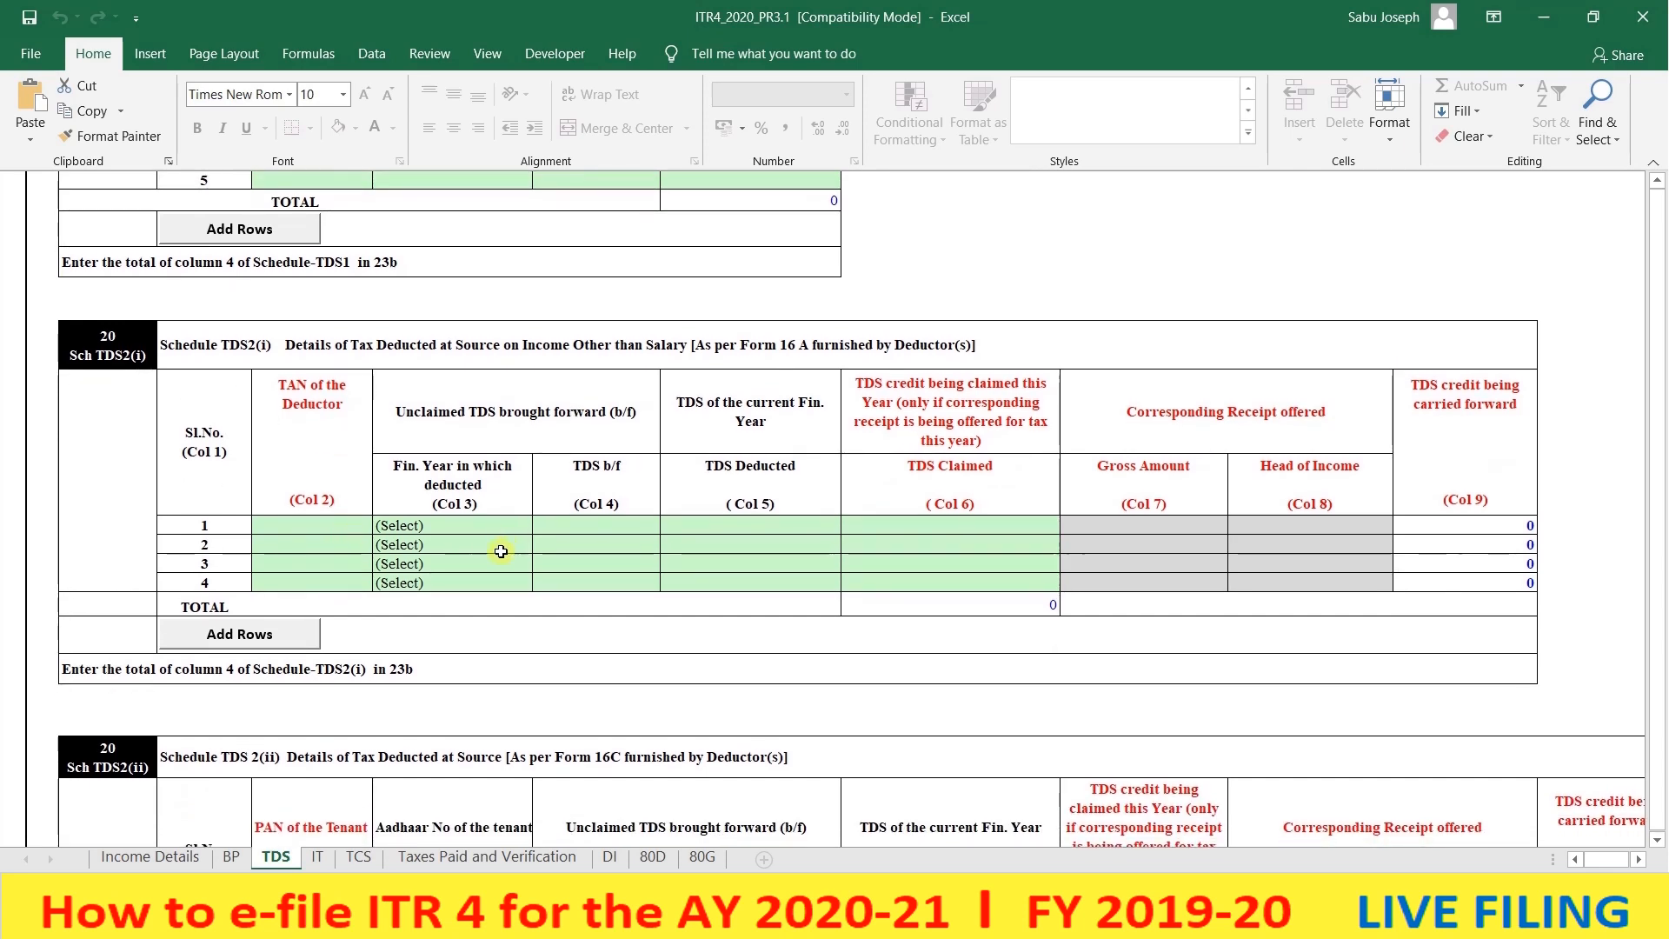
{"action": "scroll", "coordinate": [505, 549], "scroll_direction": "down", "scroll_amount": 5}
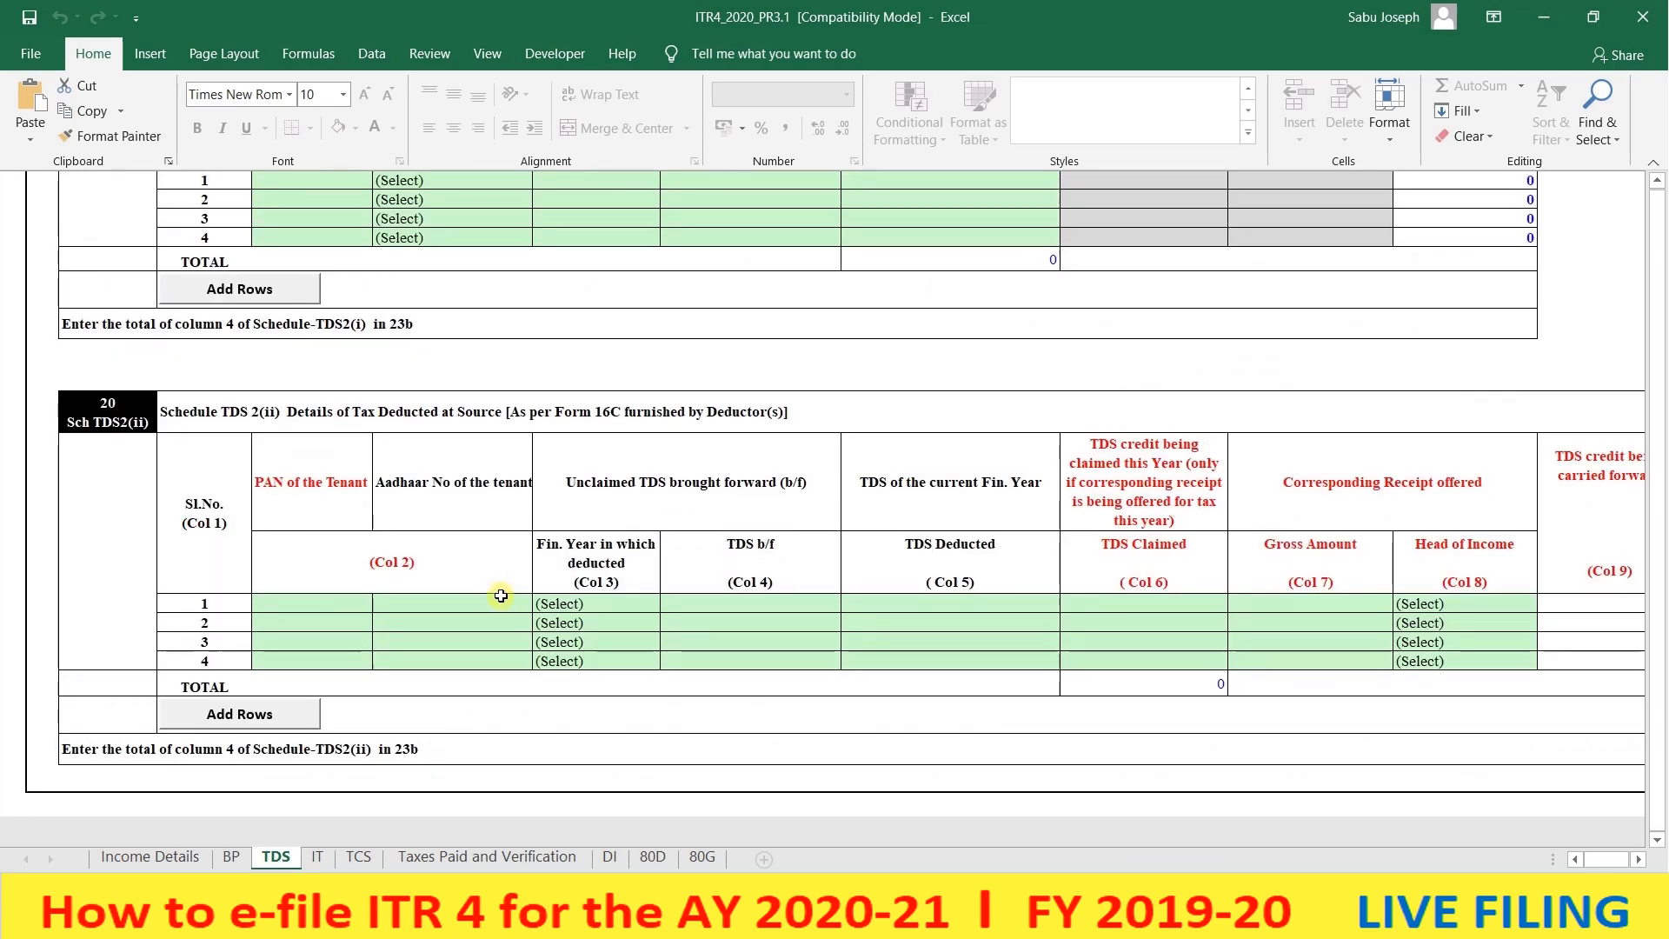
{"action": "scroll", "coordinate": [503, 598], "scroll_direction": "up", "scroll_amount": 10}
{"action": "scroll", "coordinate": [509, 608], "scroll_direction": "down", "scroll_amount": 5}
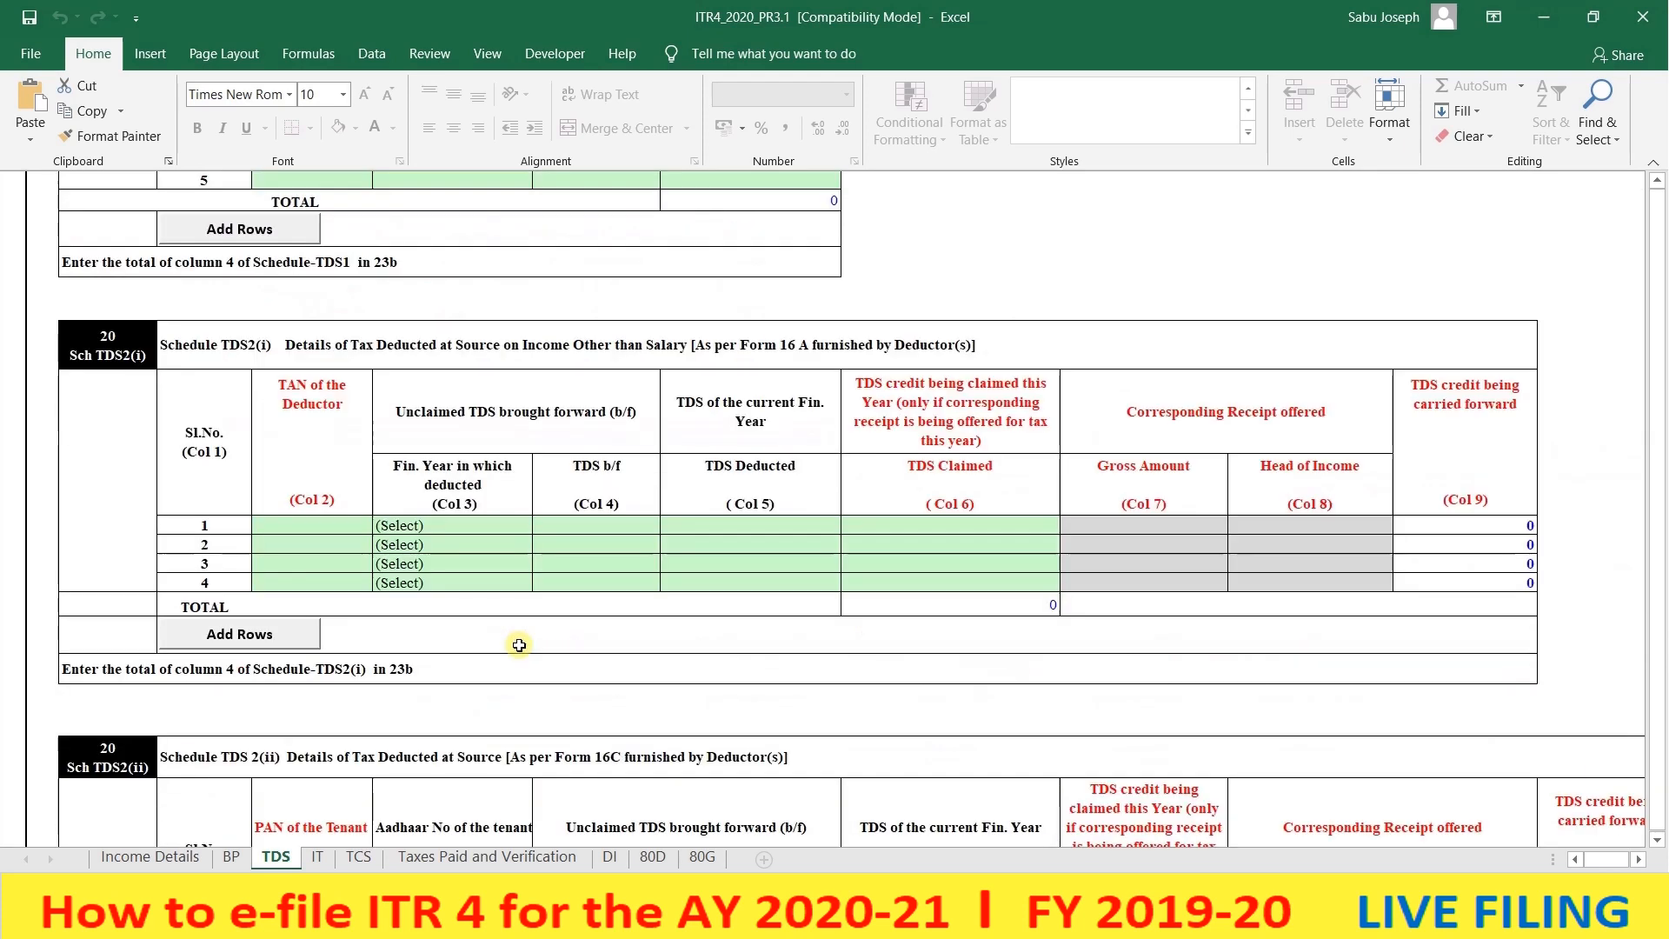
{"action": "scroll", "coordinate": [507, 684], "scroll_direction": "up", "scroll_amount": 5}
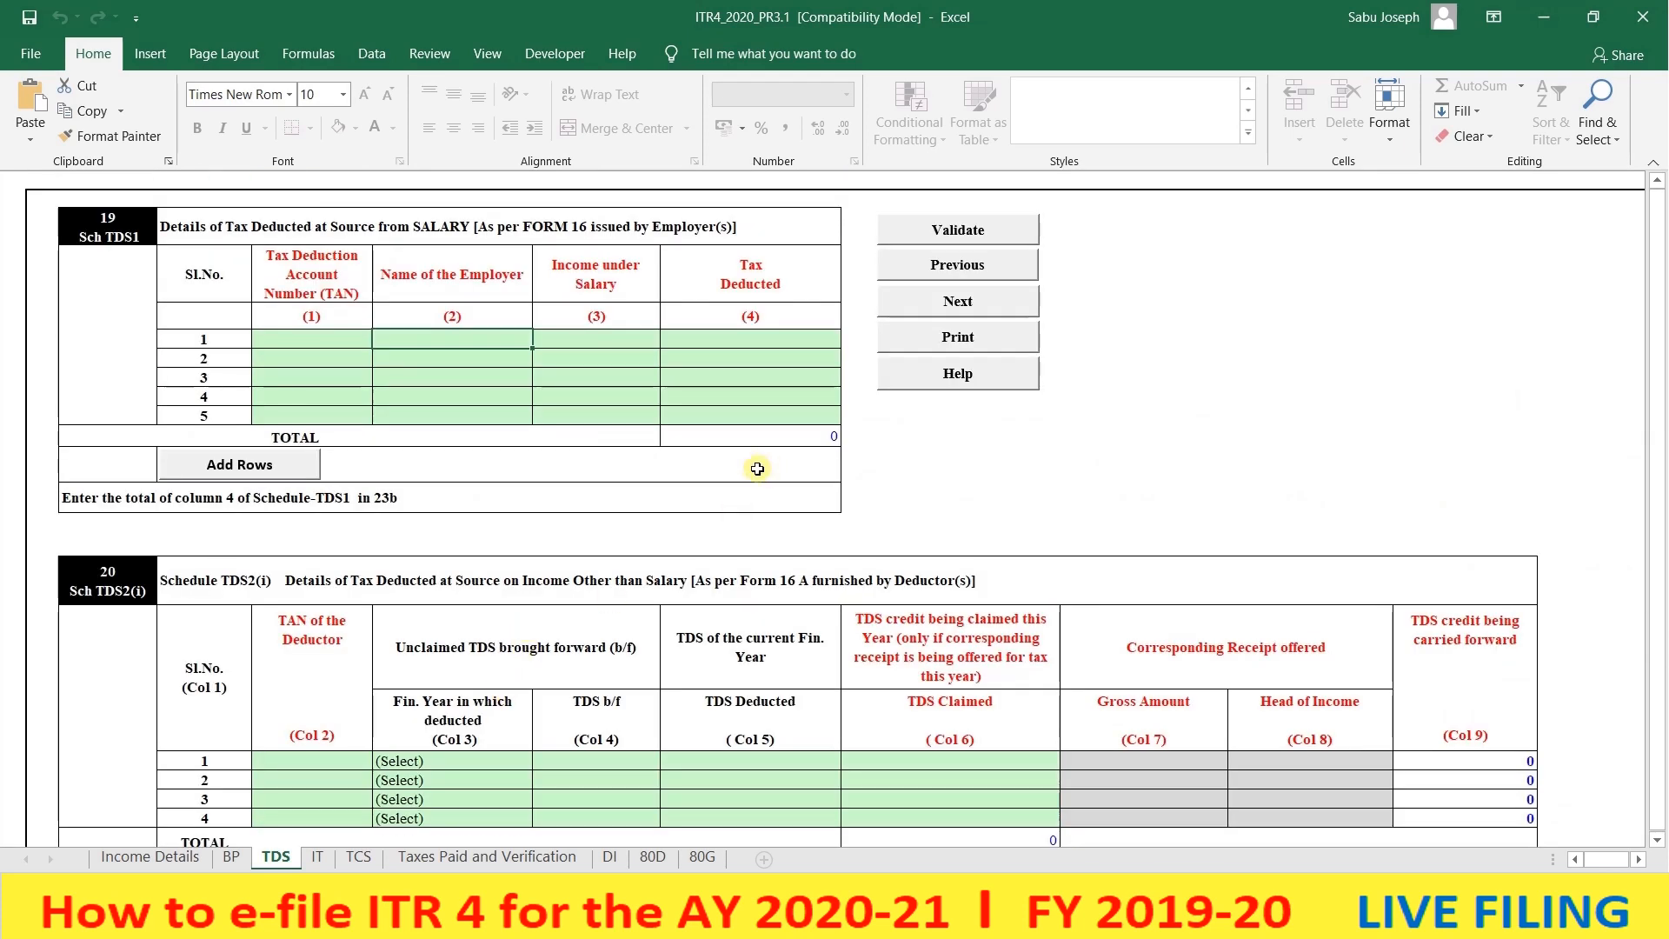
- Validate the TDS sheet and move on to the advance tax IT sheet
{"action": "left_click", "coordinate": [946, 231]}
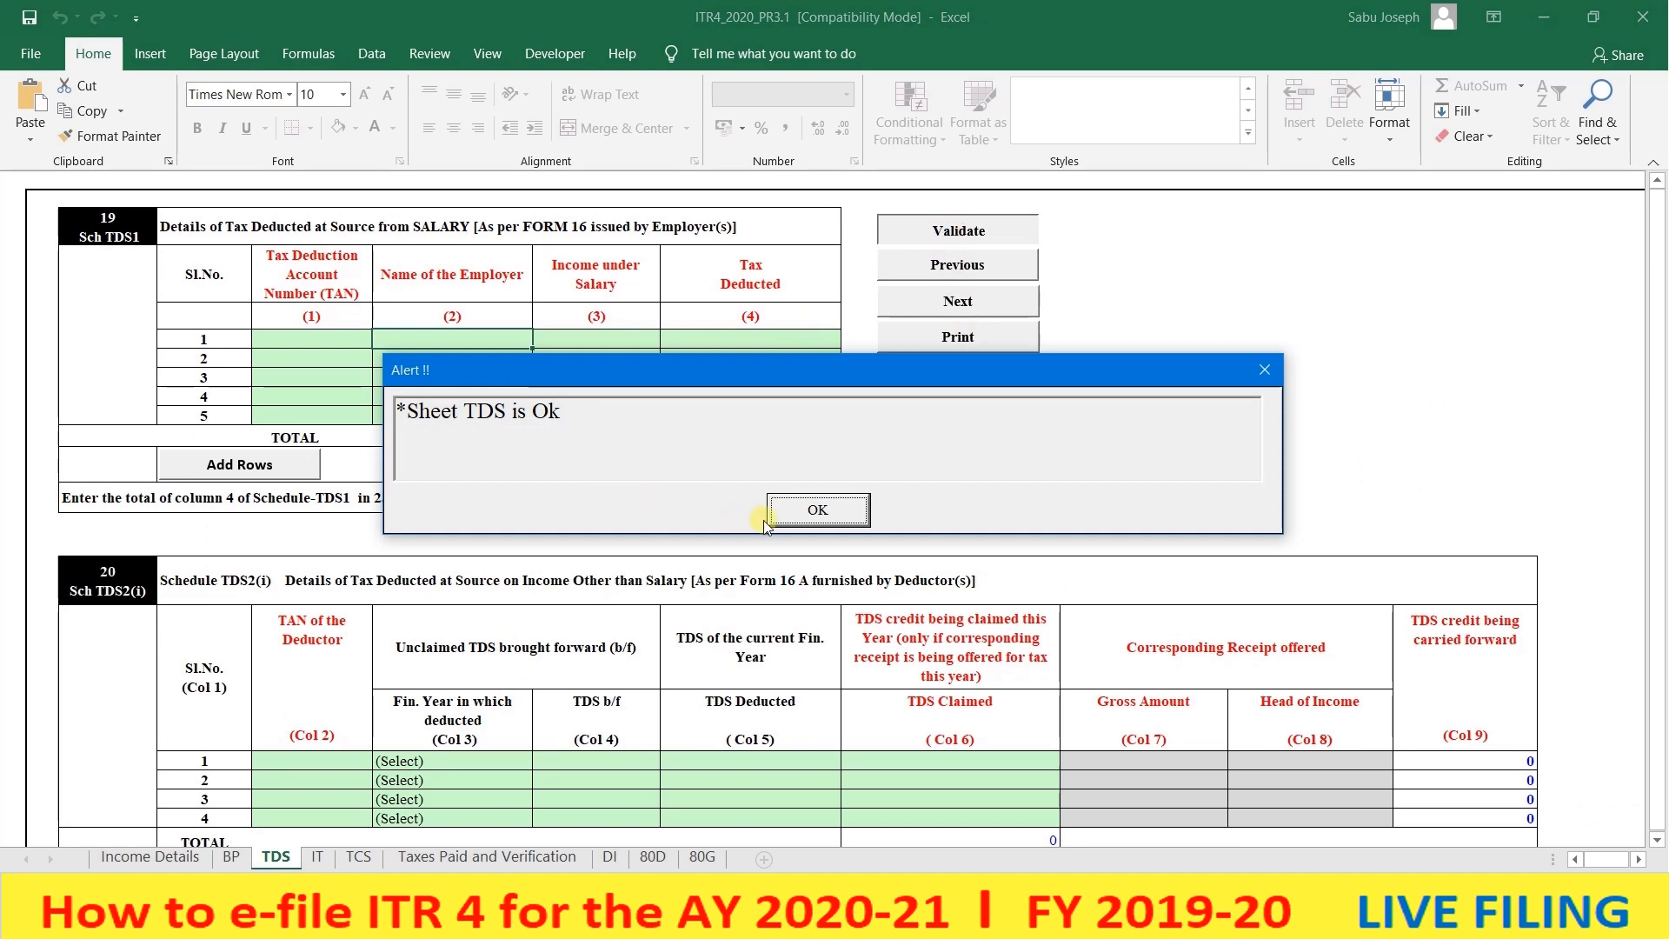
{"action": "left_click", "coordinate": [787, 513]}
{"action": "left_click", "coordinate": [317, 856]}
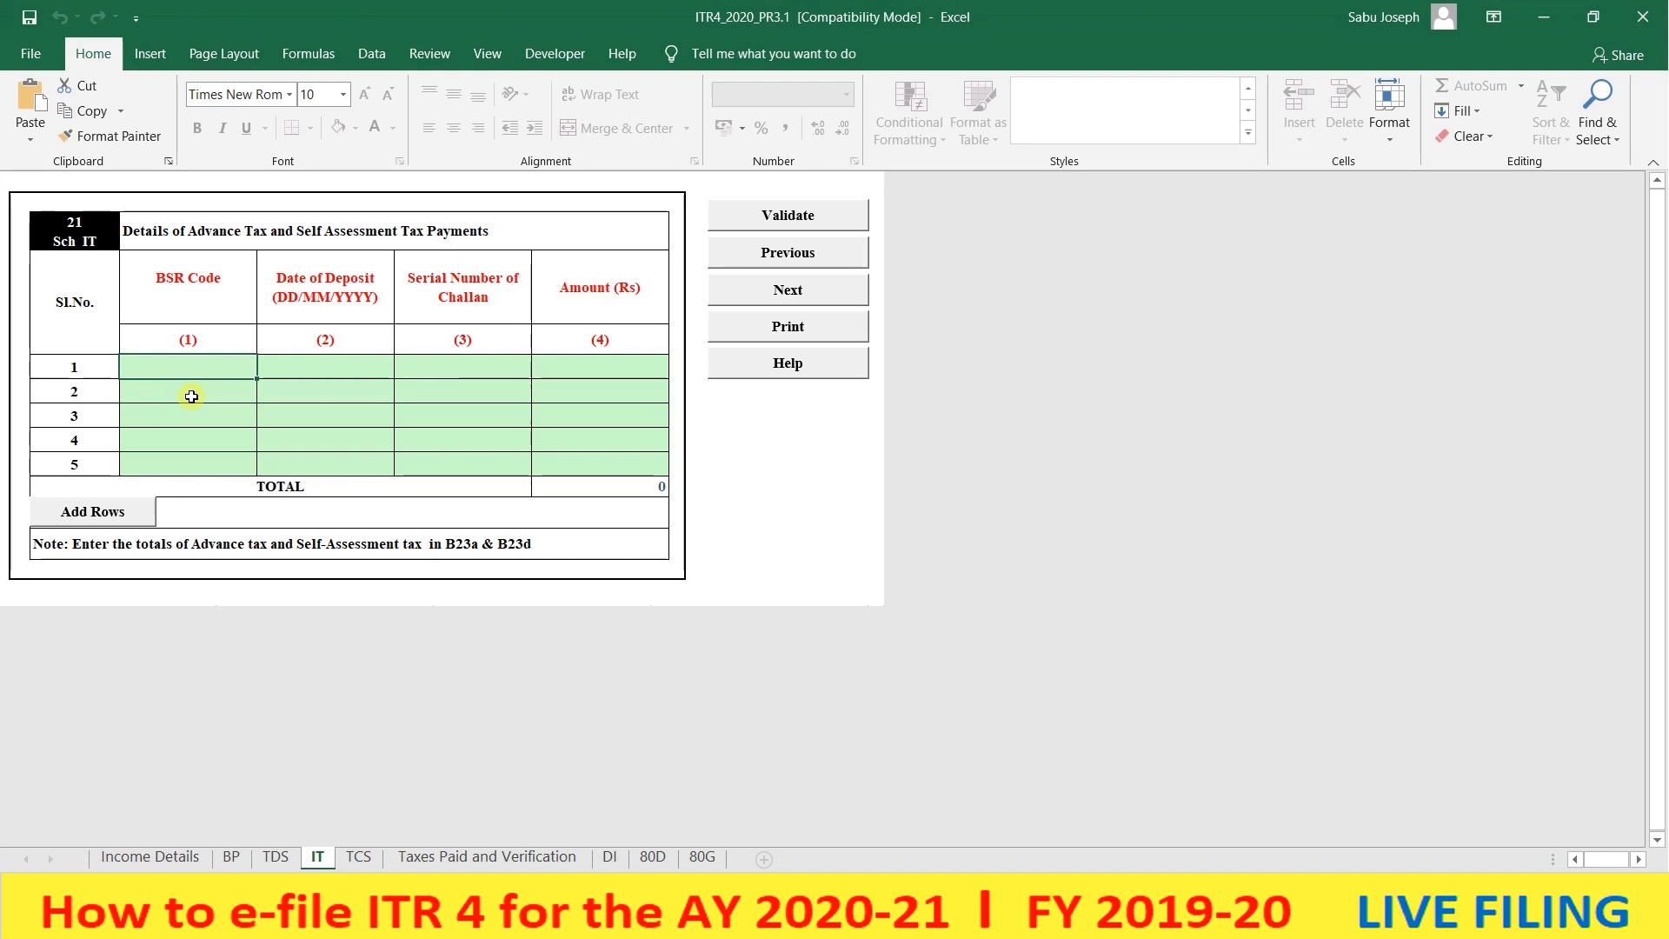
- Validate Schedule IT, pass the TCS sheet's TAN reminder, and reach Taxes Paid and Verification
{"action": "left_click", "coordinate": [765, 223]}
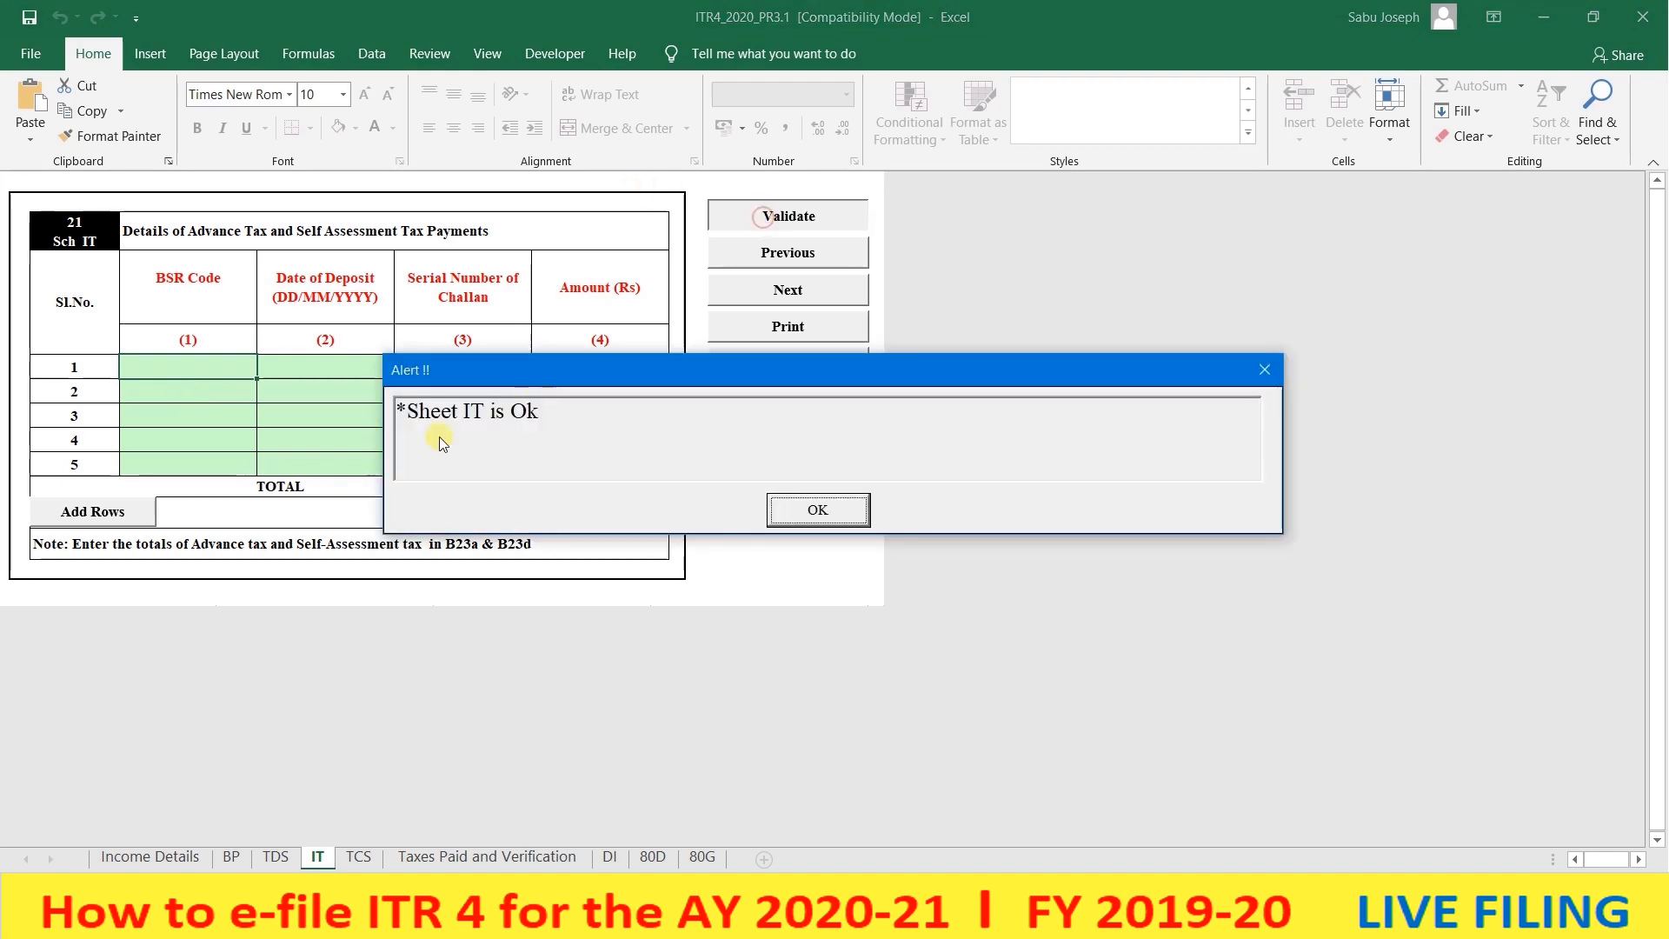
{"action": "left_click", "coordinate": [817, 513]}
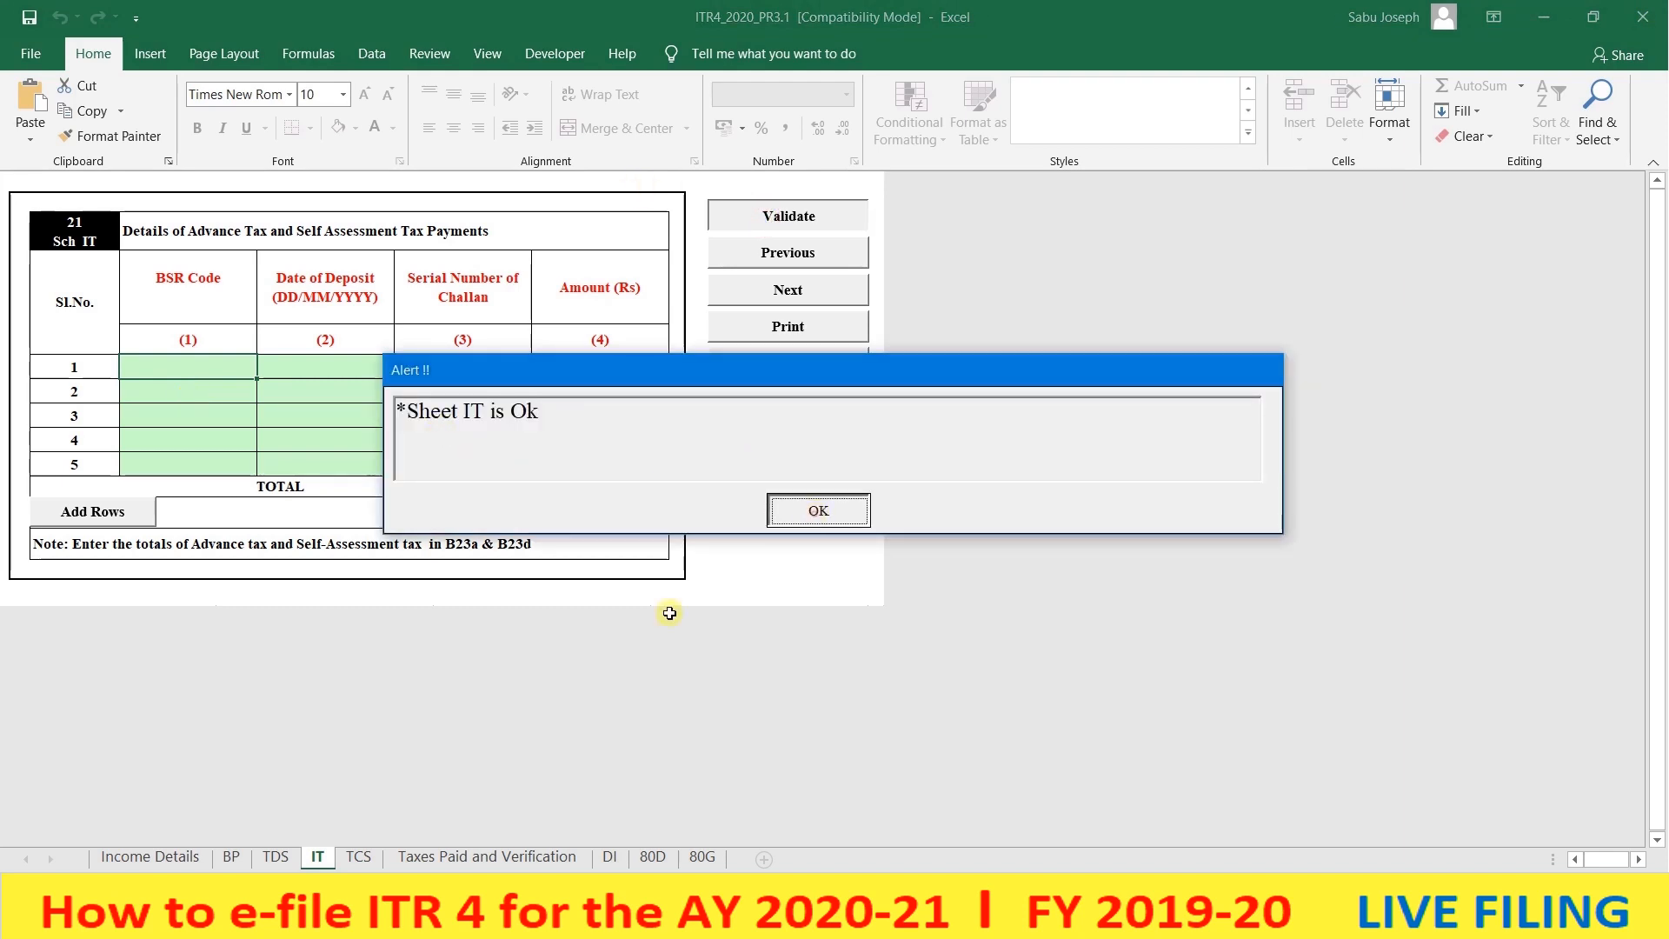
{"action": "left_click", "coordinate": [358, 858]}
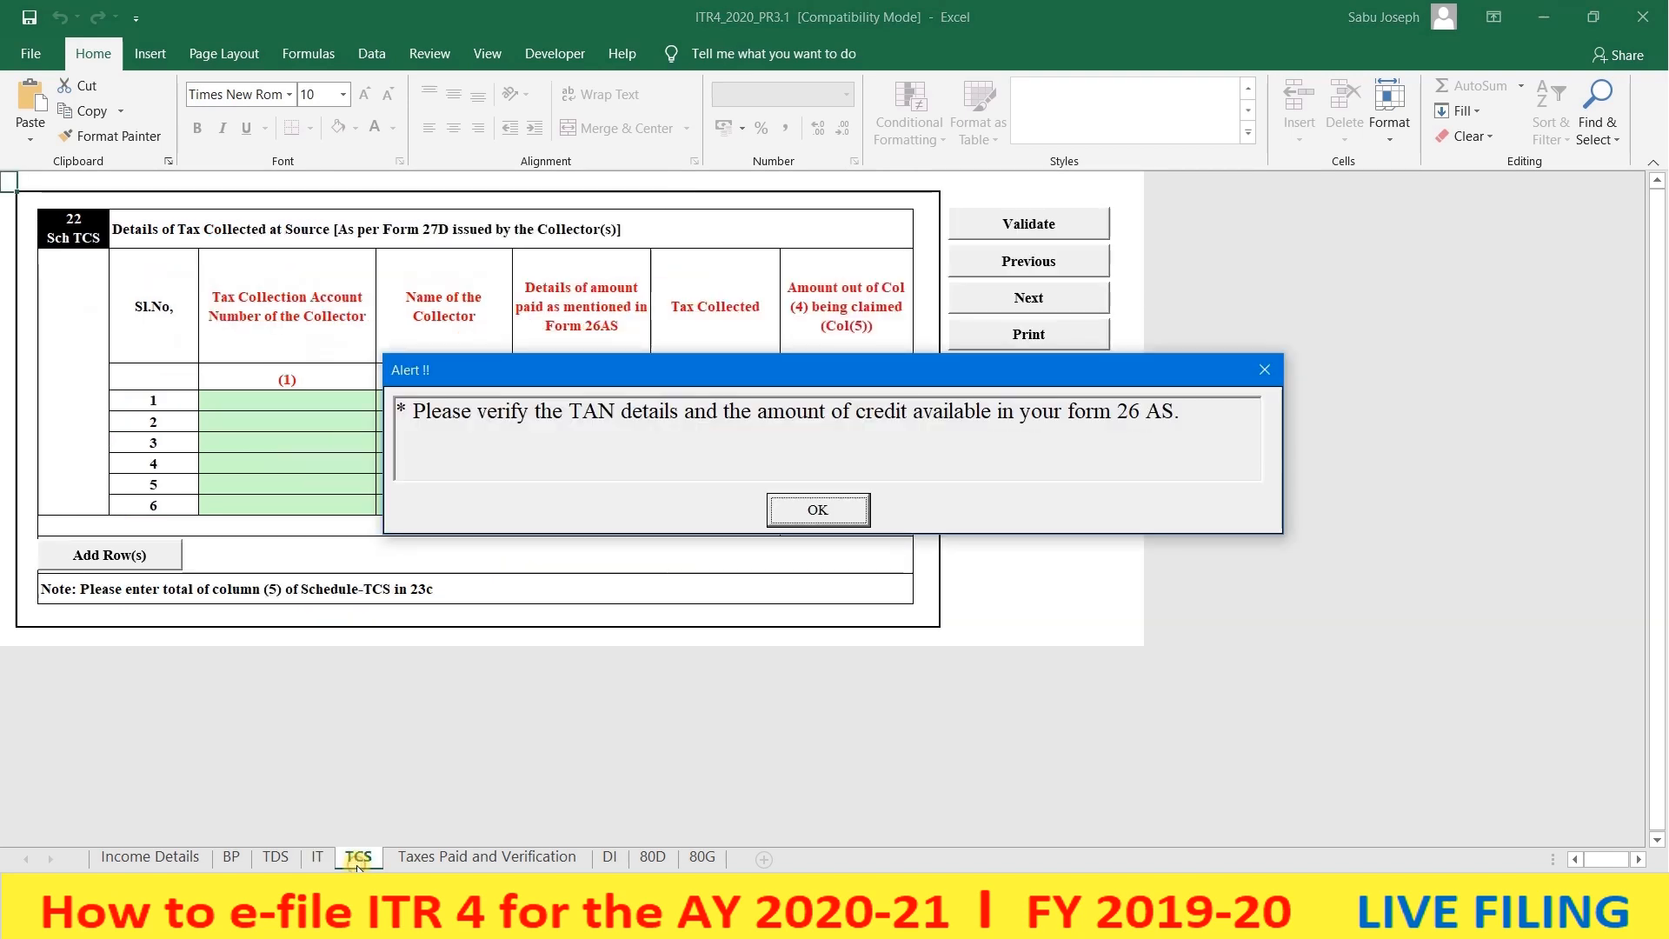
{"action": "left_click", "coordinate": [785, 511]}
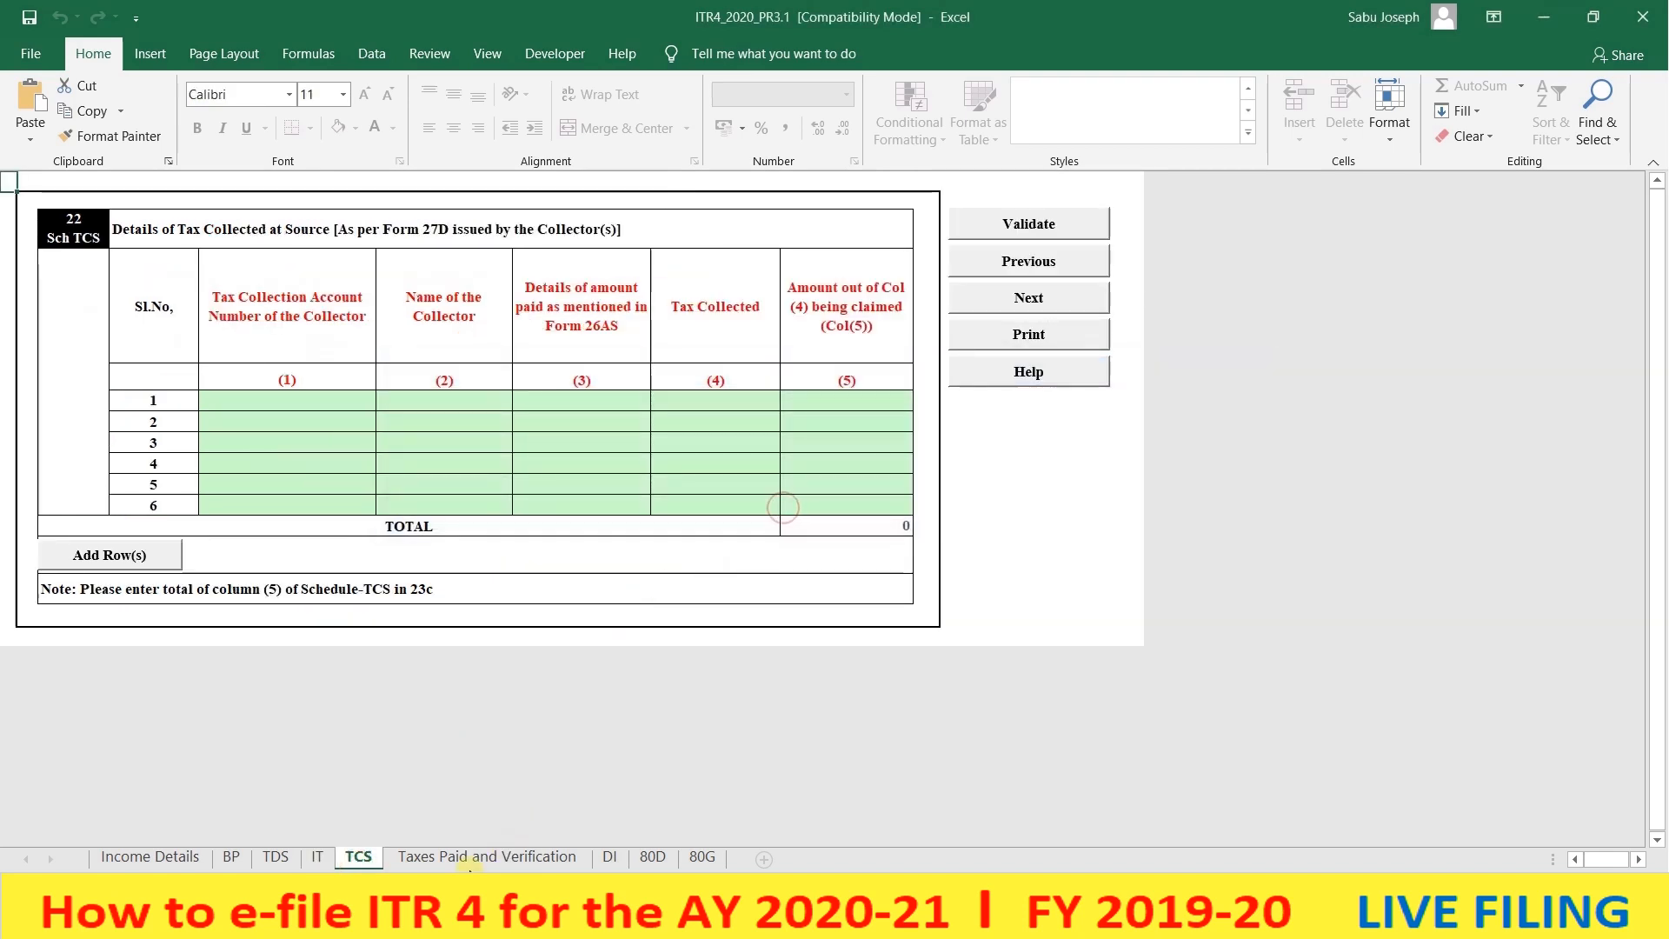
{"action": "left_click", "coordinate": [497, 857]}
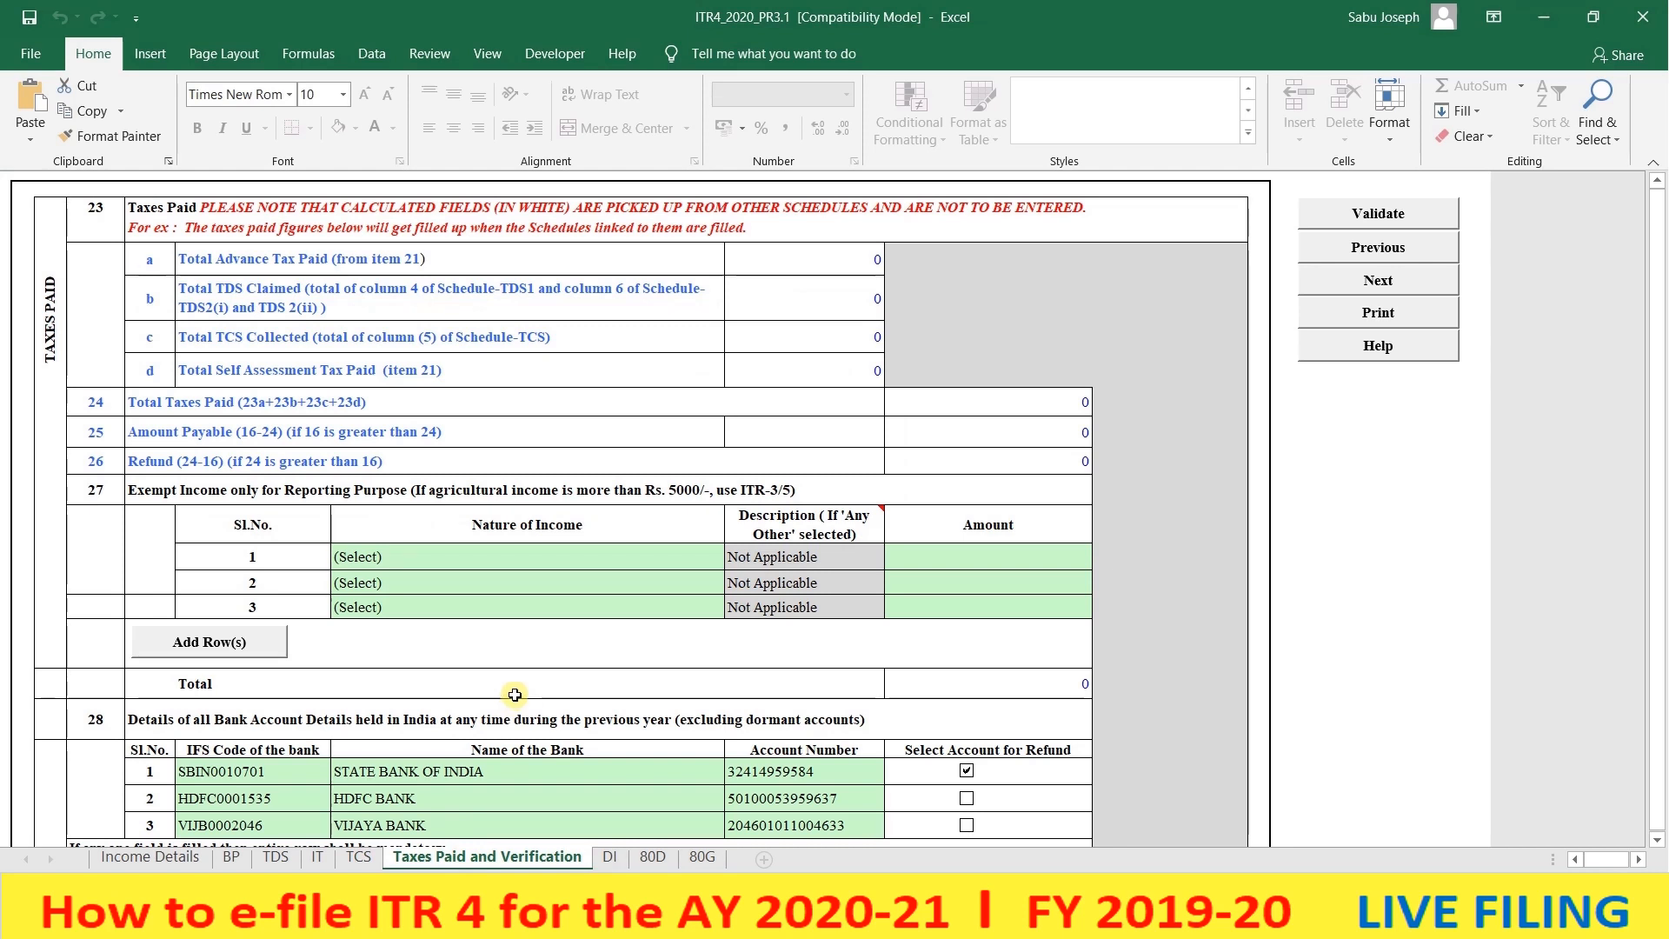
{"action": "left_click", "coordinate": [543, 559]}
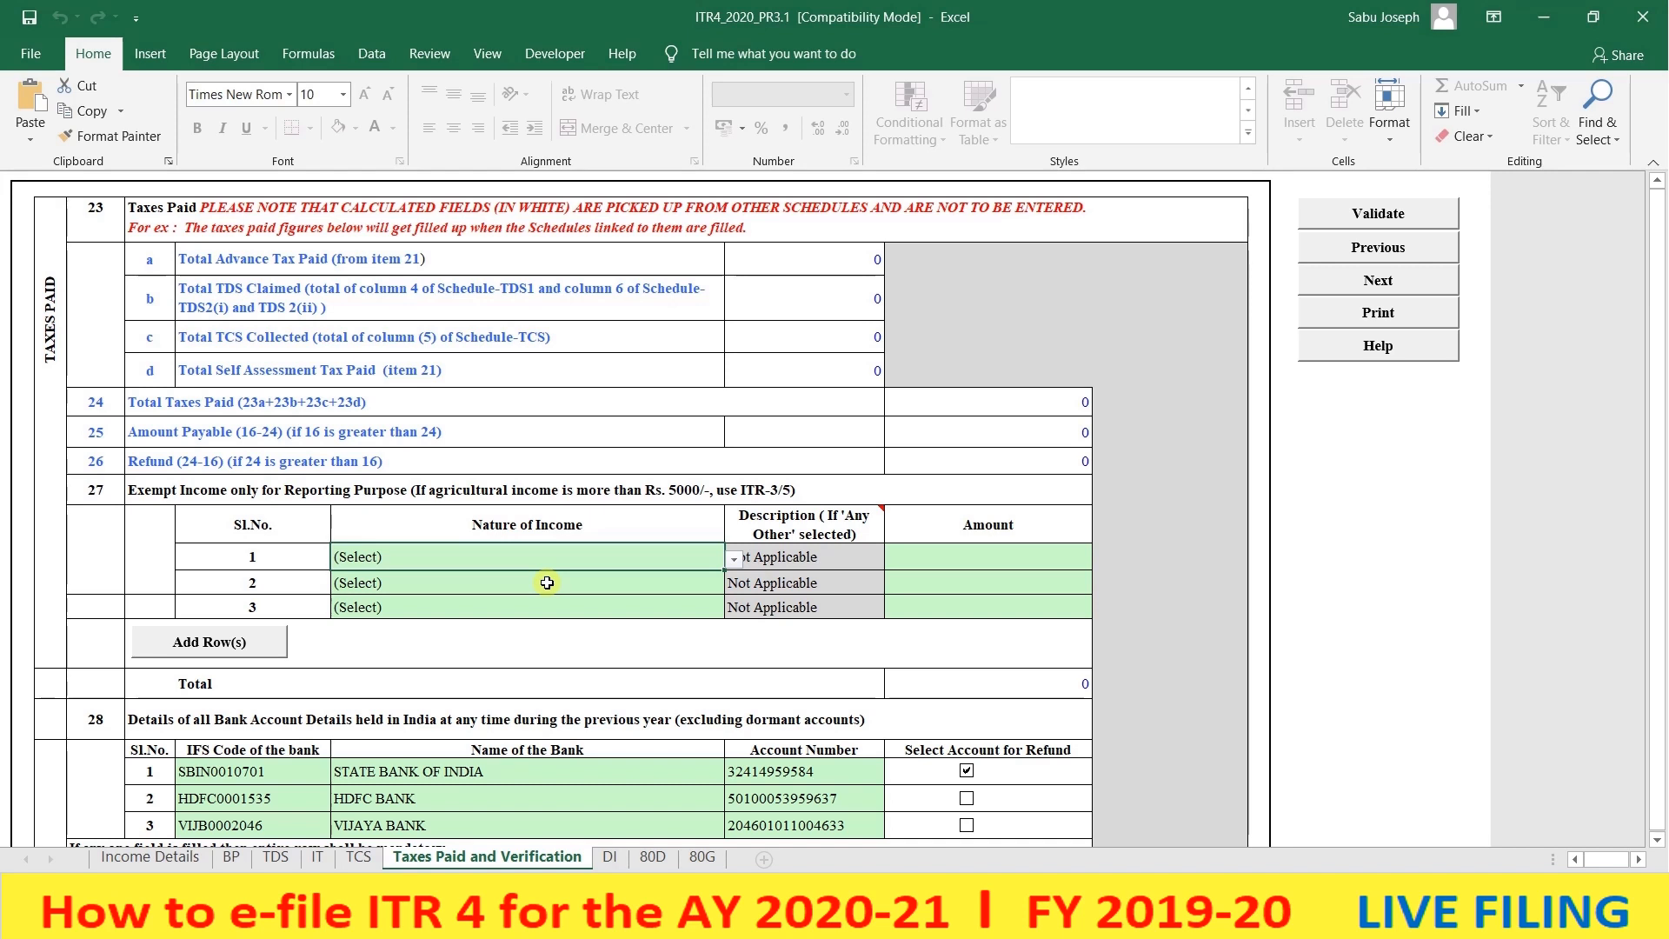
{"action": "left_click", "coordinate": [733, 561]}
{"action": "left_click", "coordinate": [733, 560]}
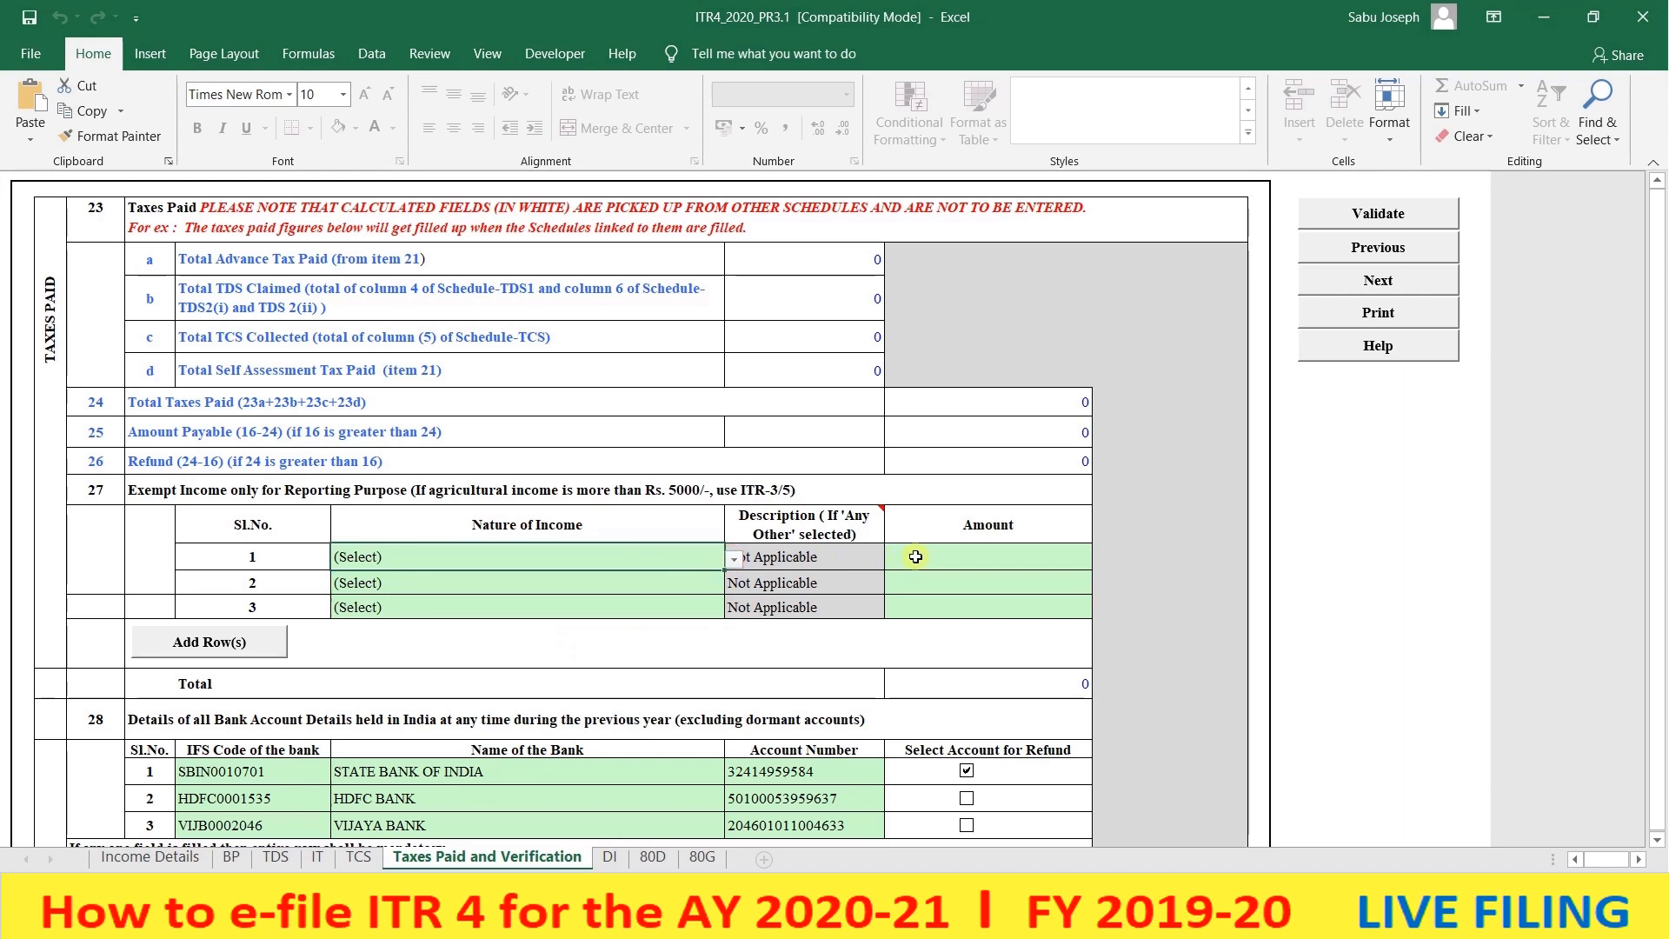
{"action": "scroll", "coordinate": [916, 557], "scroll_direction": "down", "scroll_amount": 2}
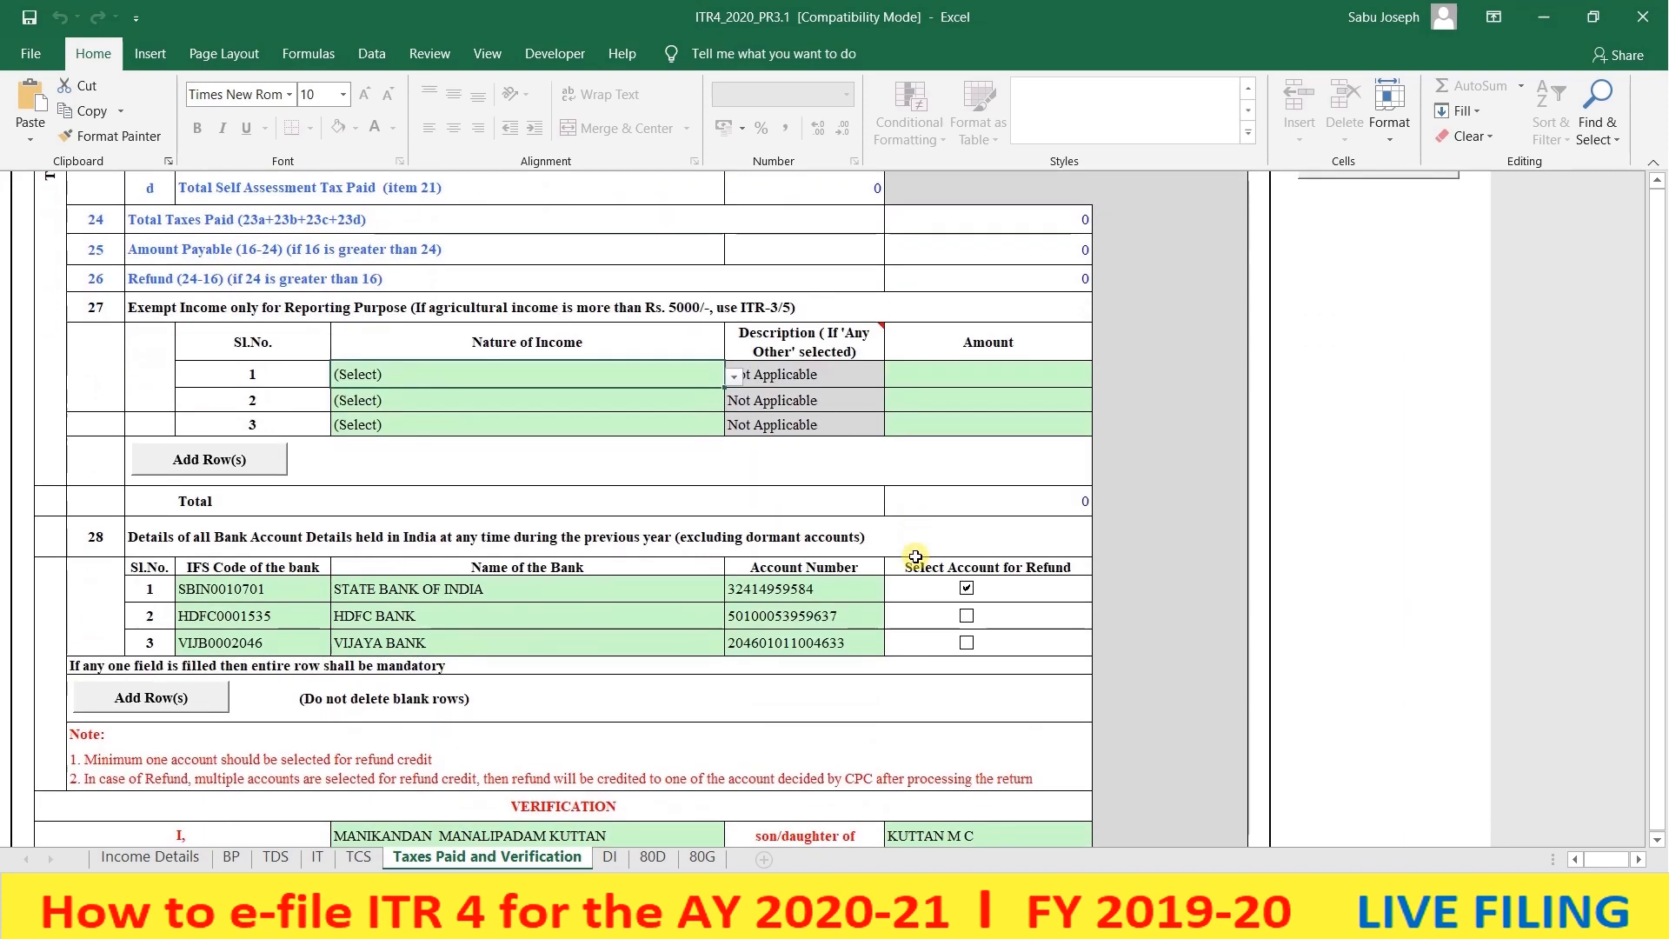
{"action": "left_click", "coordinate": [236, 600]}
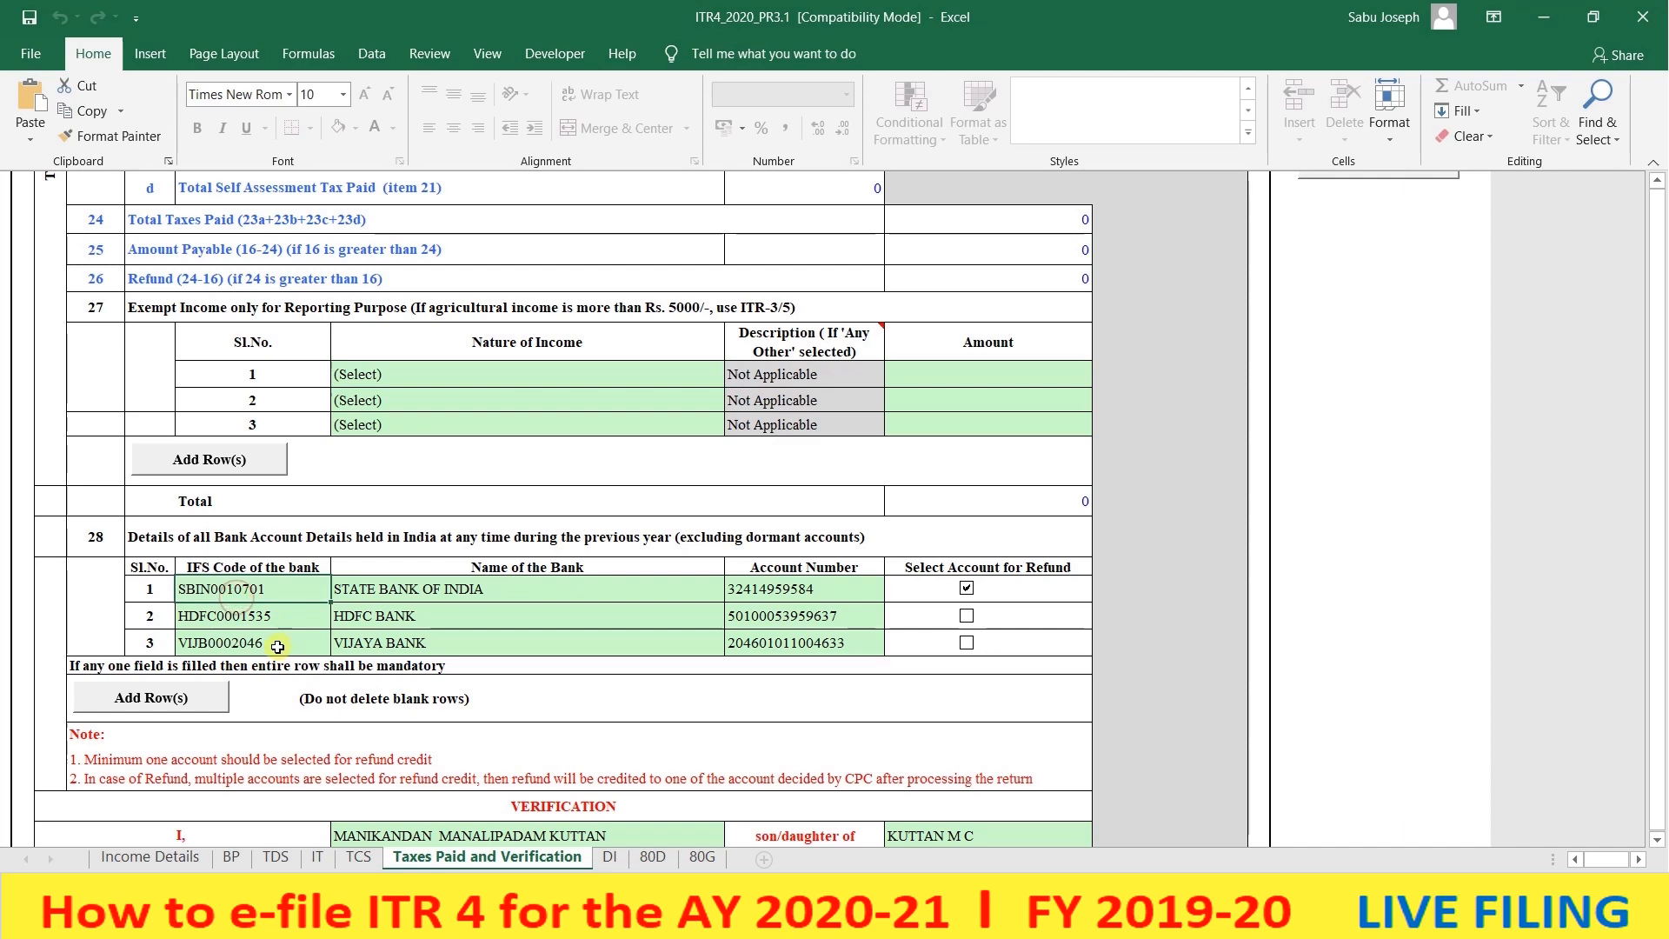
{"action": "scroll", "coordinate": [277, 647], "scroll_direction": "down", "scroll_amount": 1}
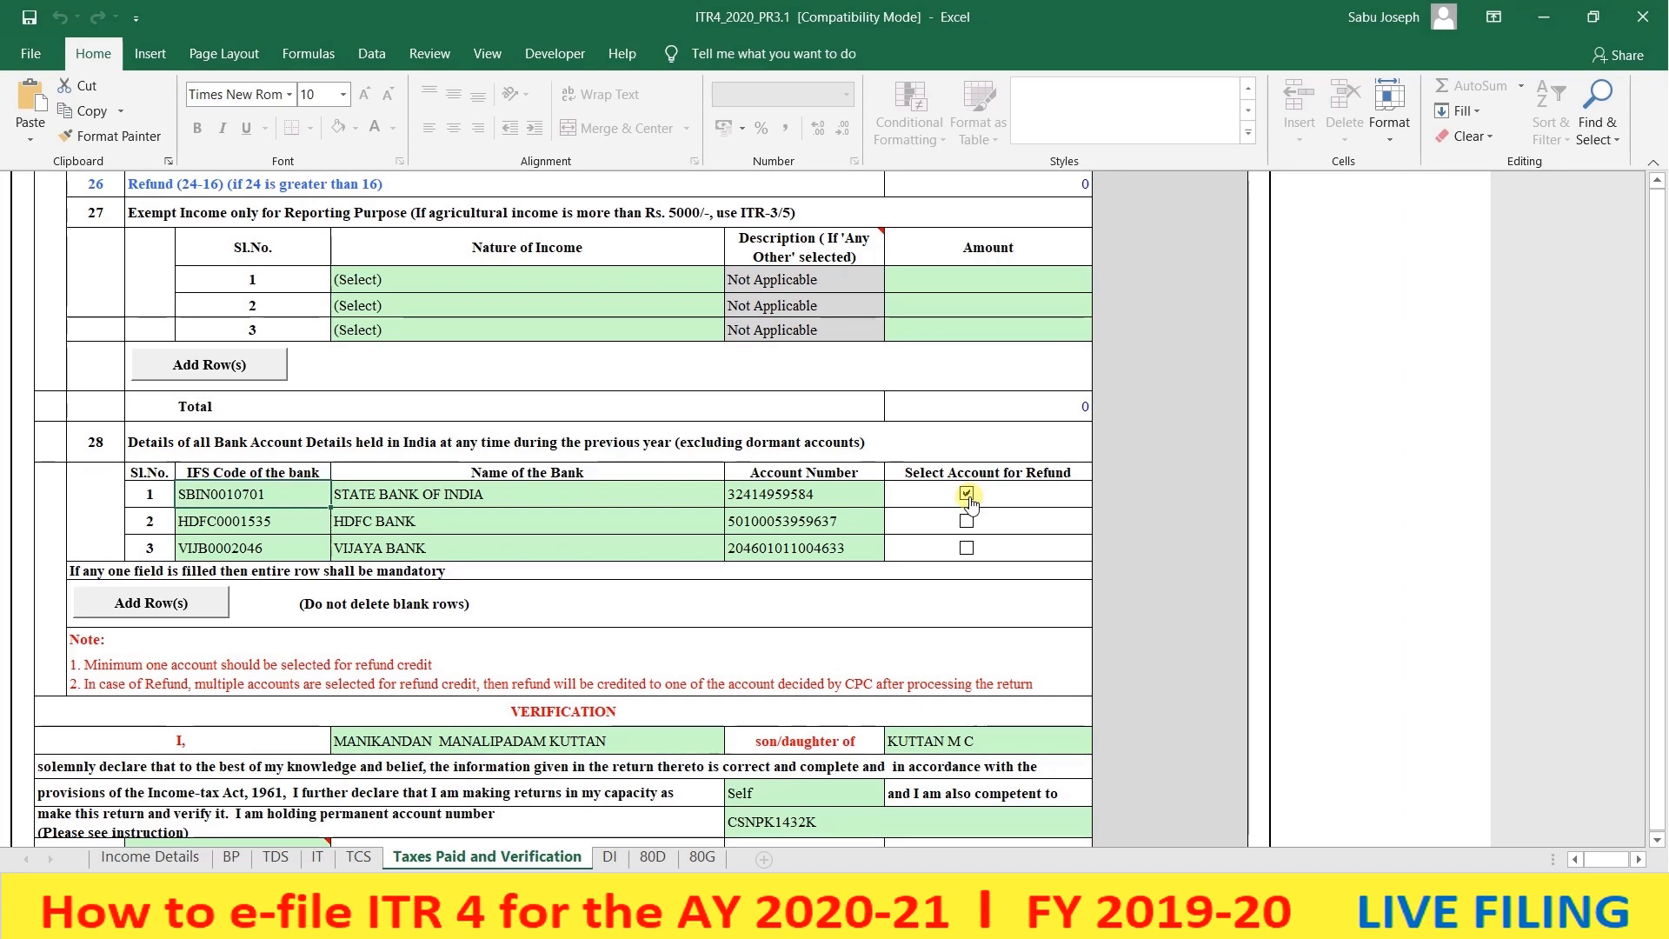
{"action": "scroll", "coordinate": [521, 576], "scroll_direction": "down", "scroll_amount": 3}
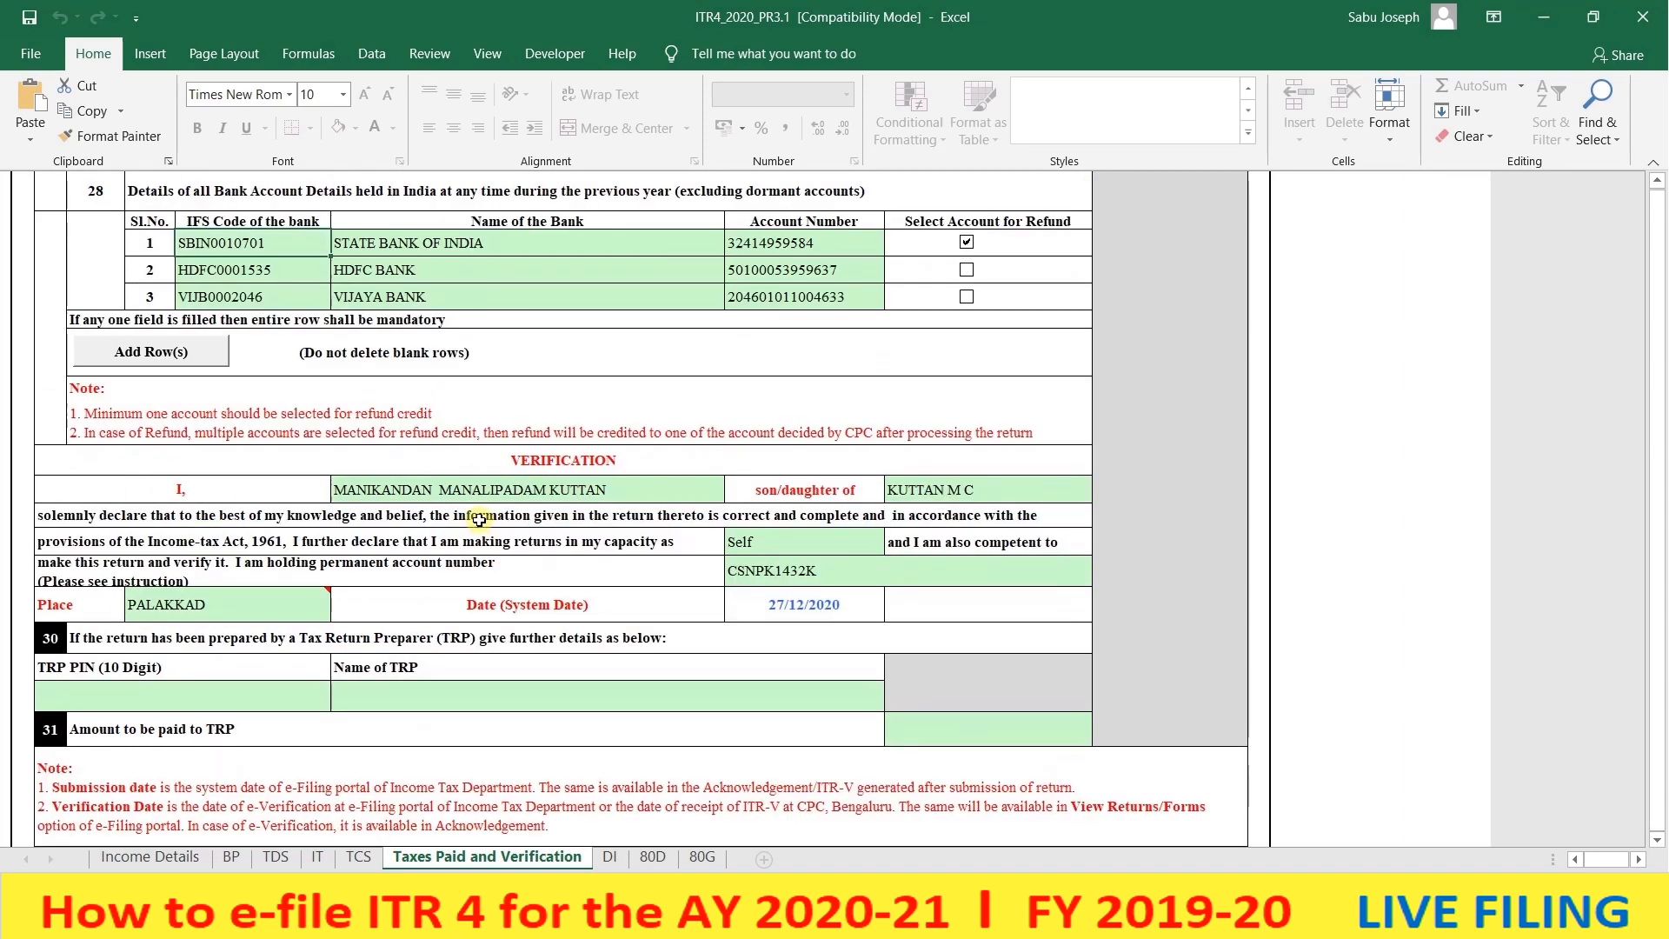
{"action": "left_click", "coordinate": [480, 492]}
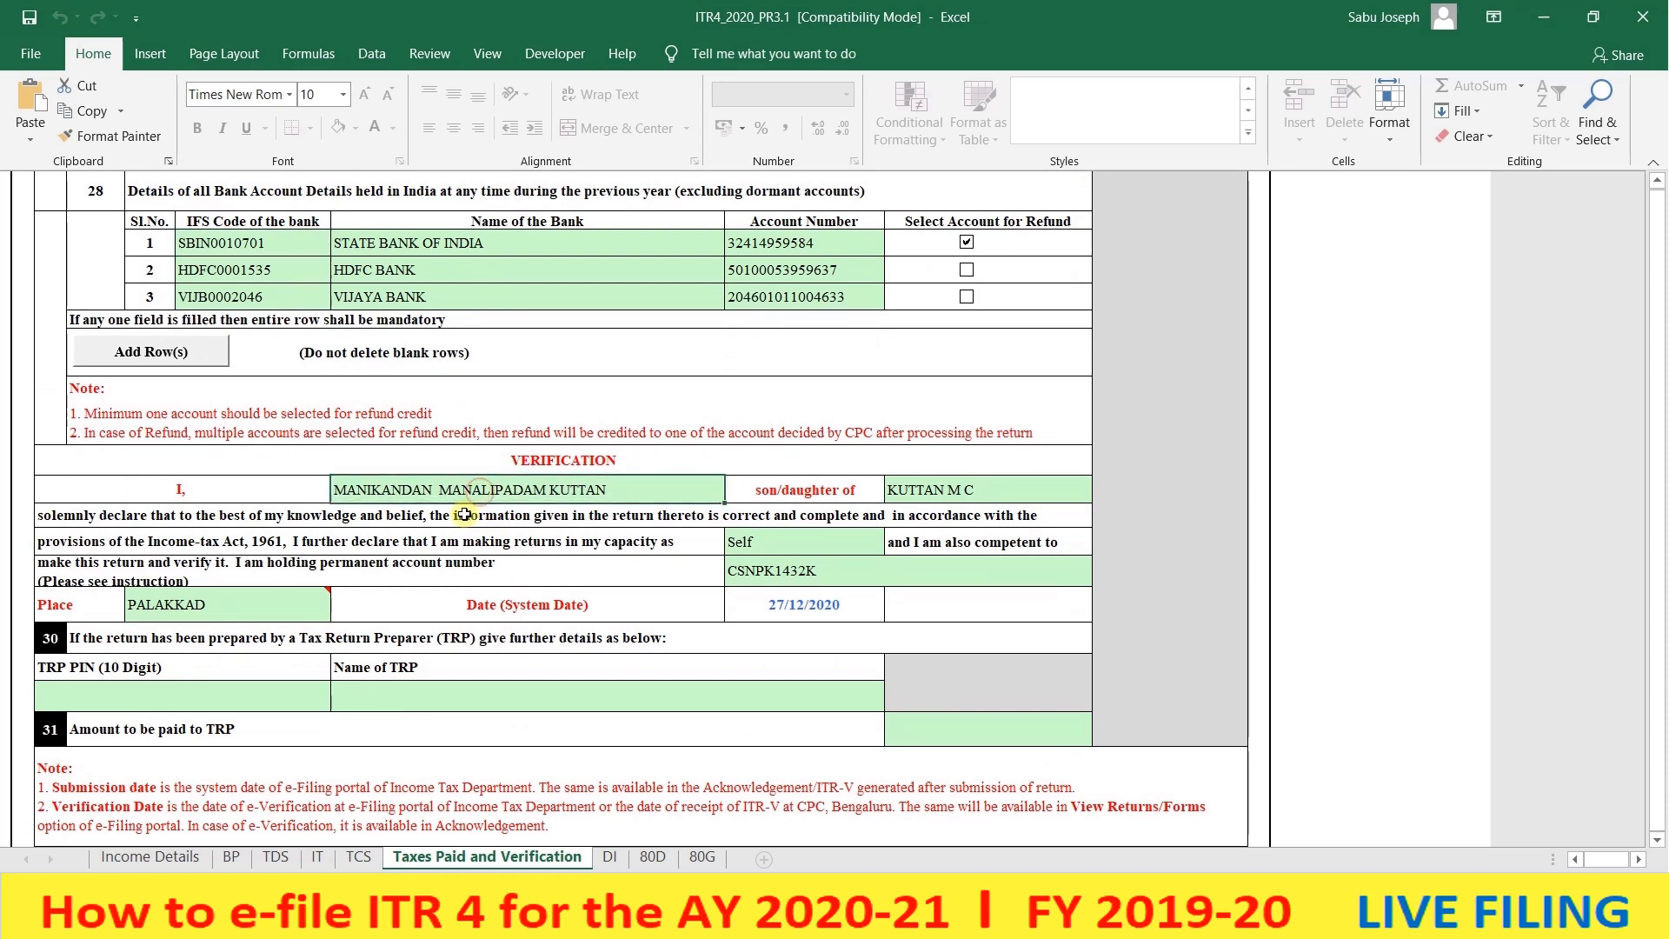
{"action": "scroll", "coordinate": [464, 513], "scroll_direction": "down", "scroll_amount": 1}
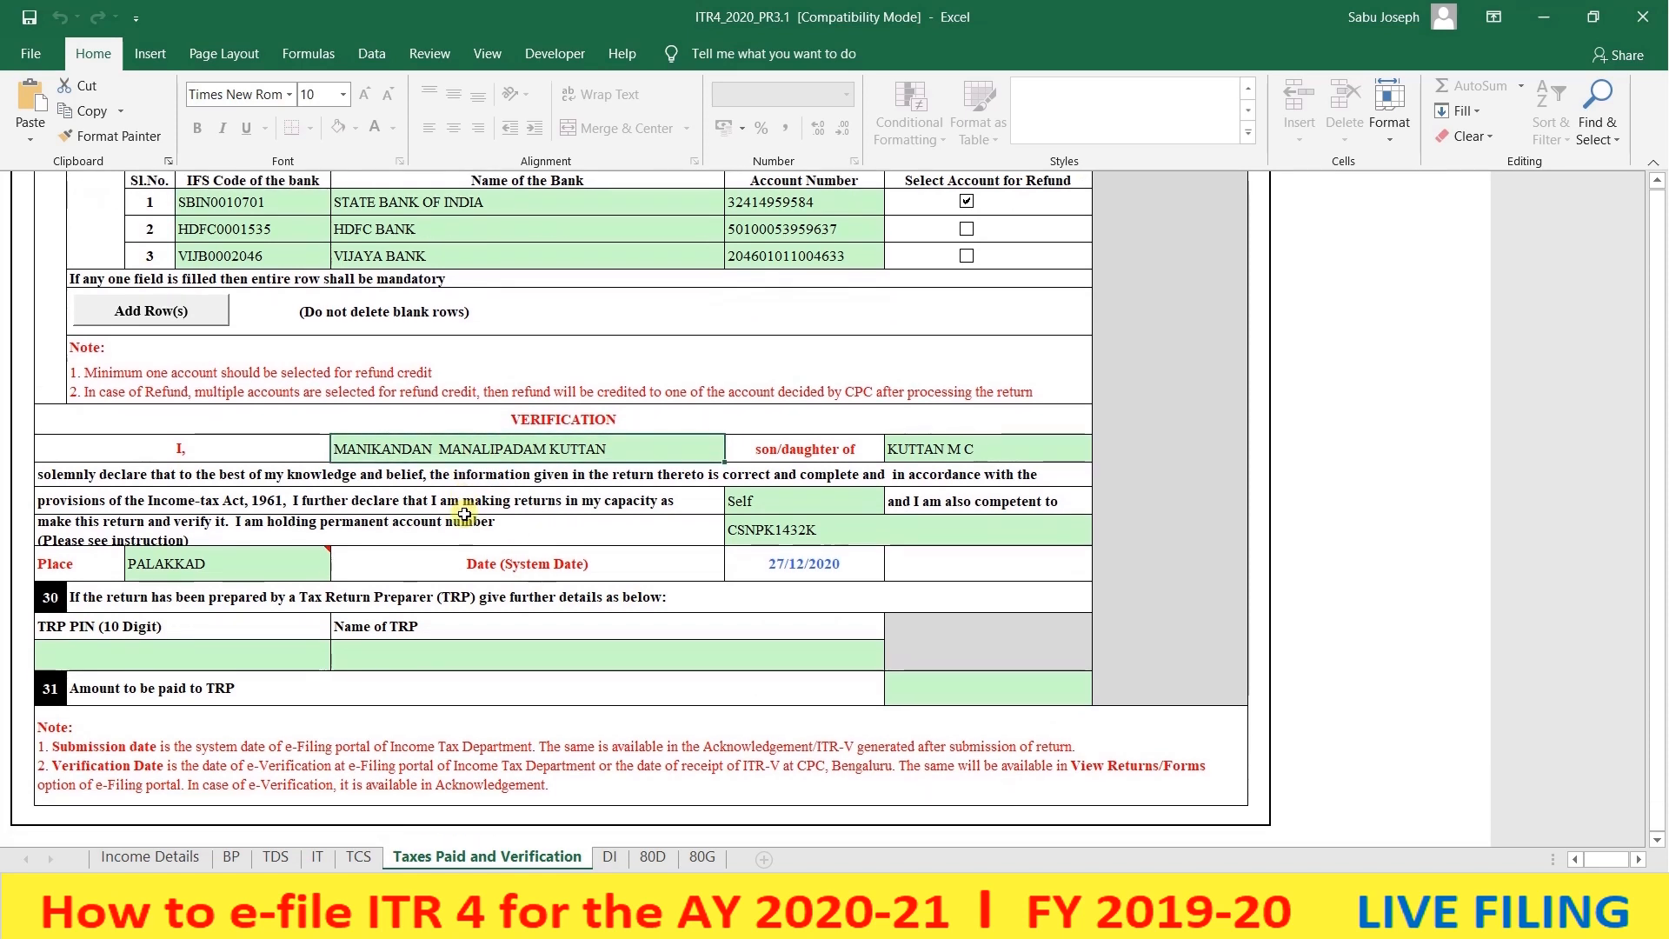
{"action": "left_click", "coordinate": [927, 448]}
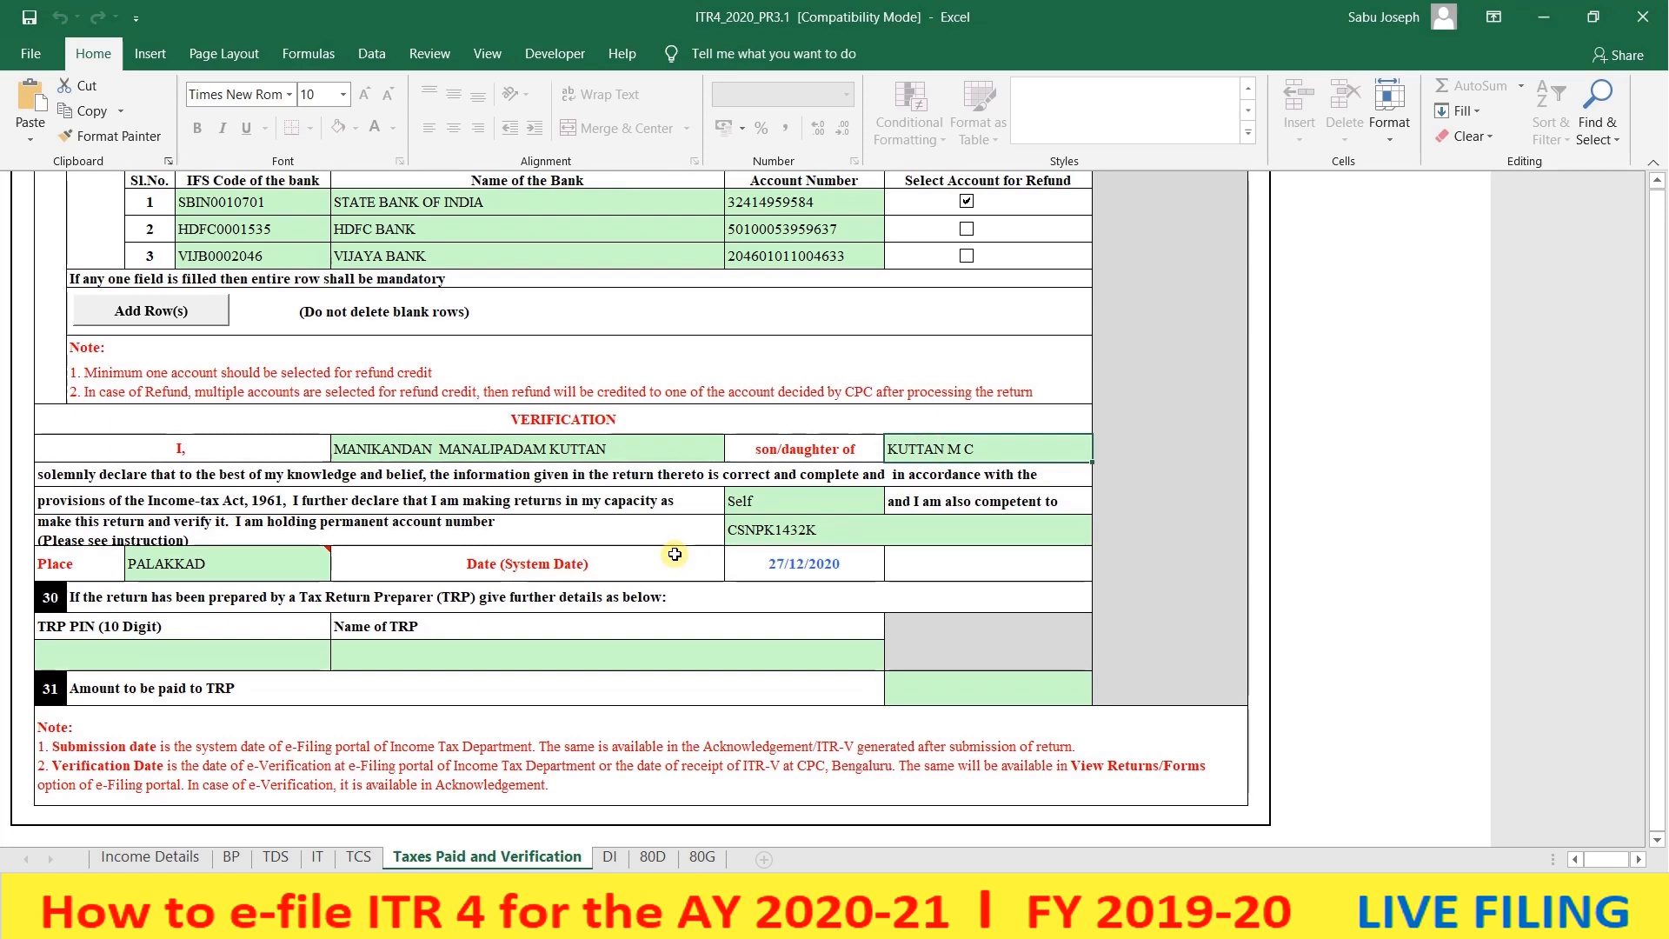
{"action": "left_click", "coordinate": [775, 498]}
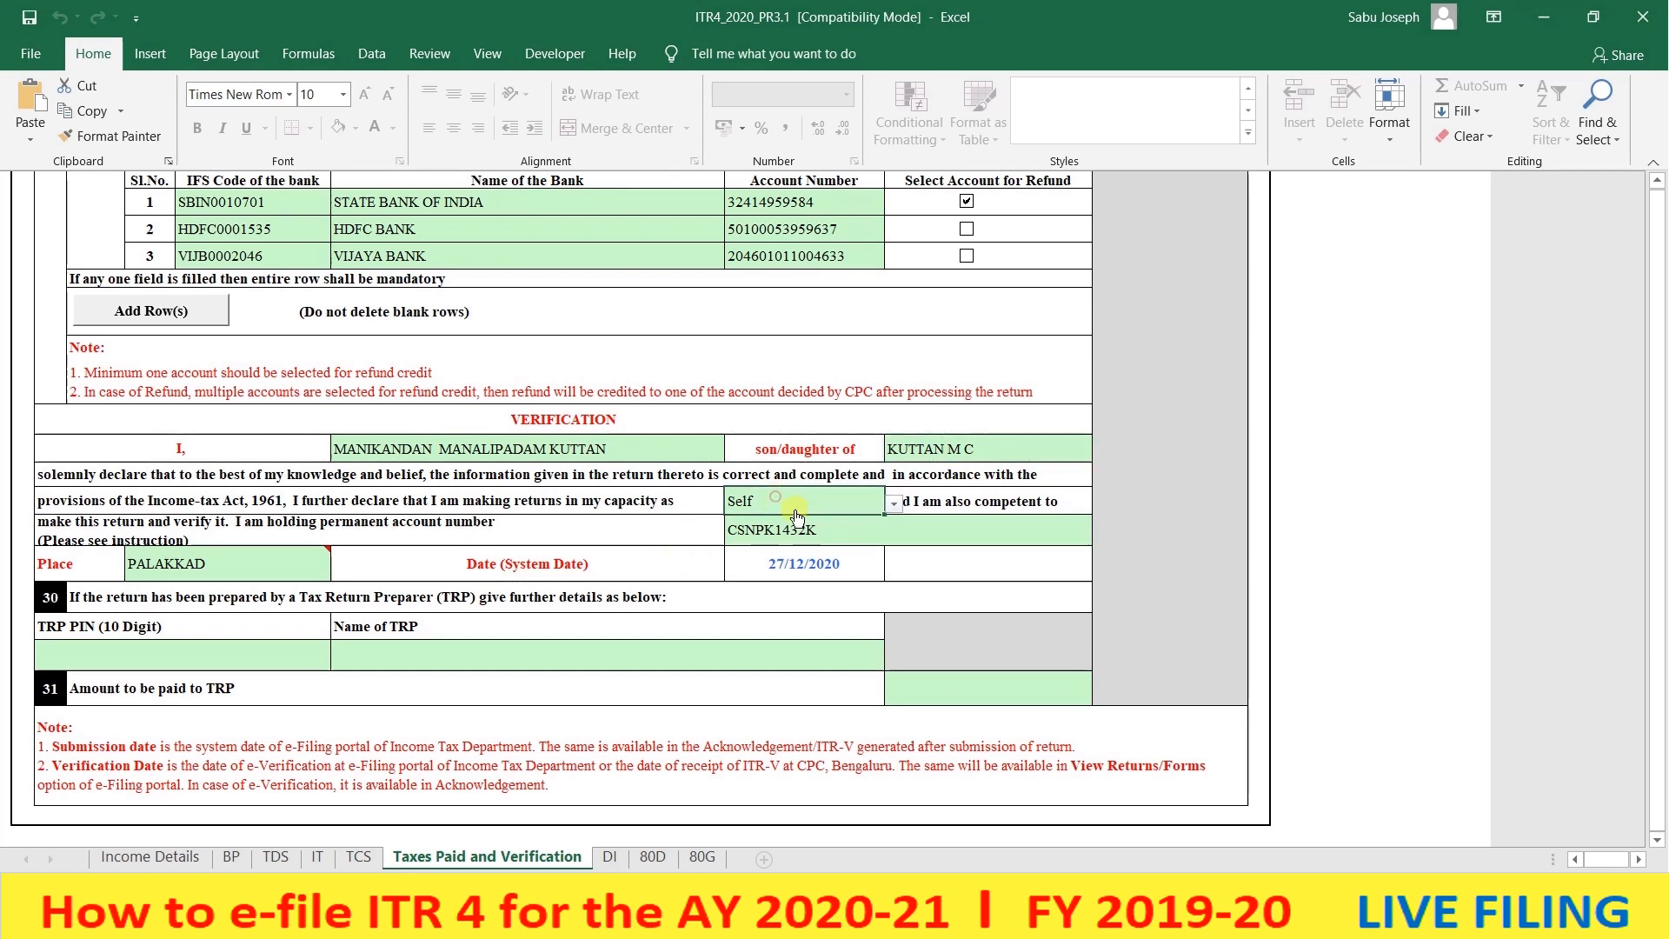
{"action": "left_click", "coordinate": [894, 509]}
{"action": "left_click", "coordinate": [893, 509]}
{"action": "left_click", "coordinate": [898, 522]}
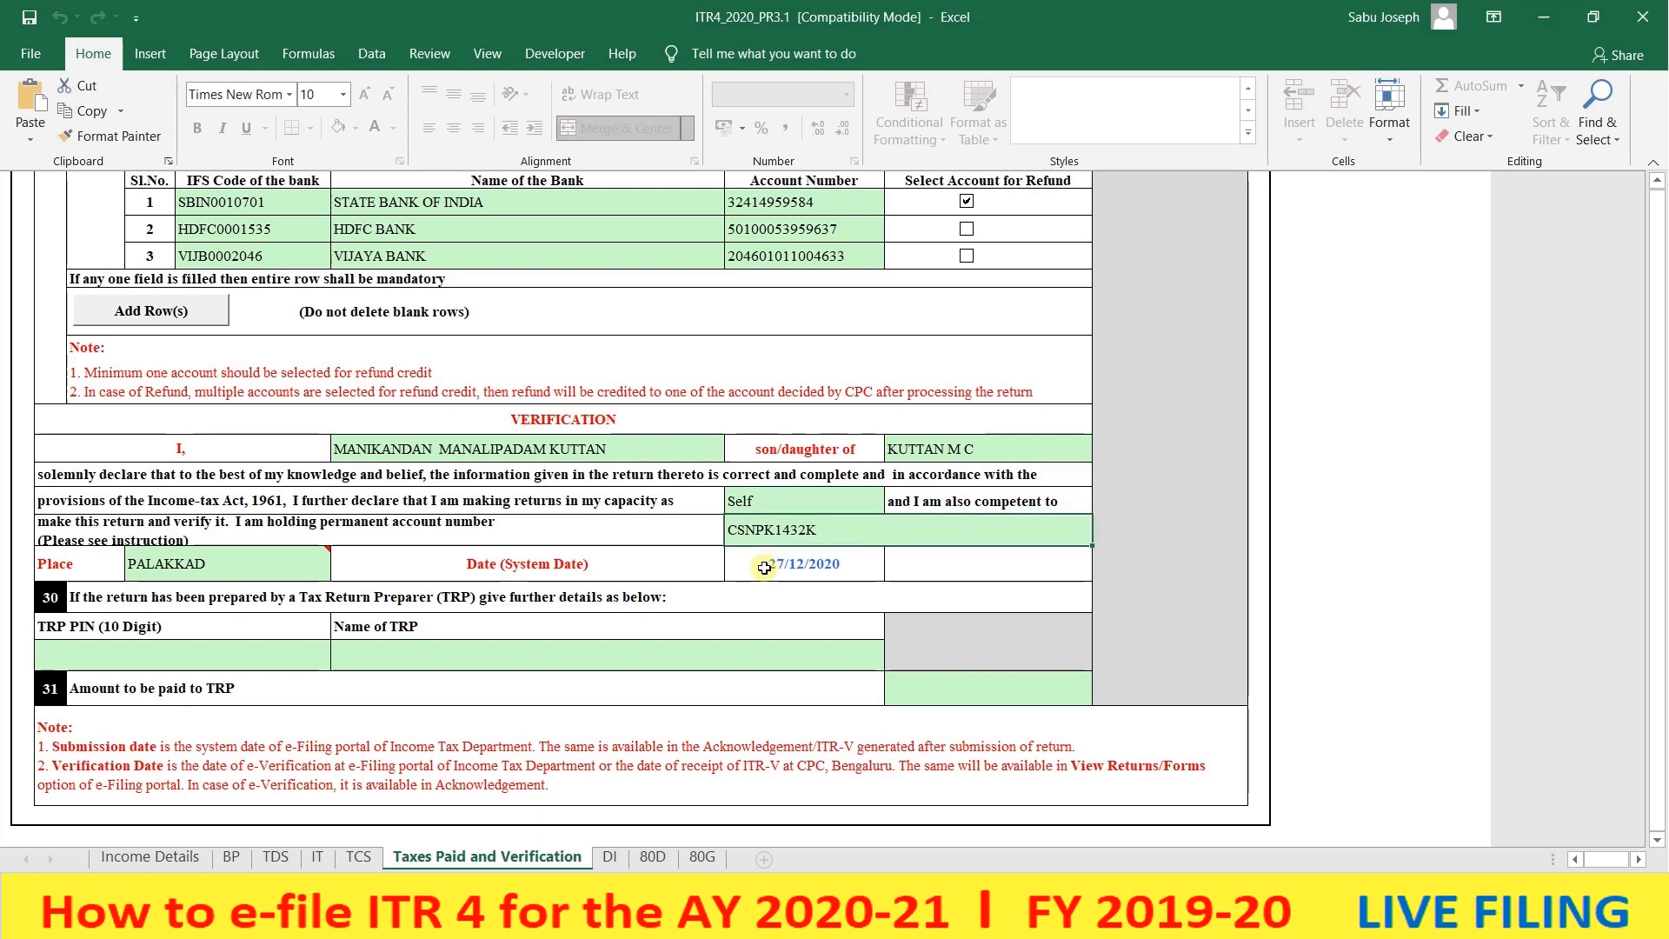
{"action": "left_click", "coordinate": [203, 576]}
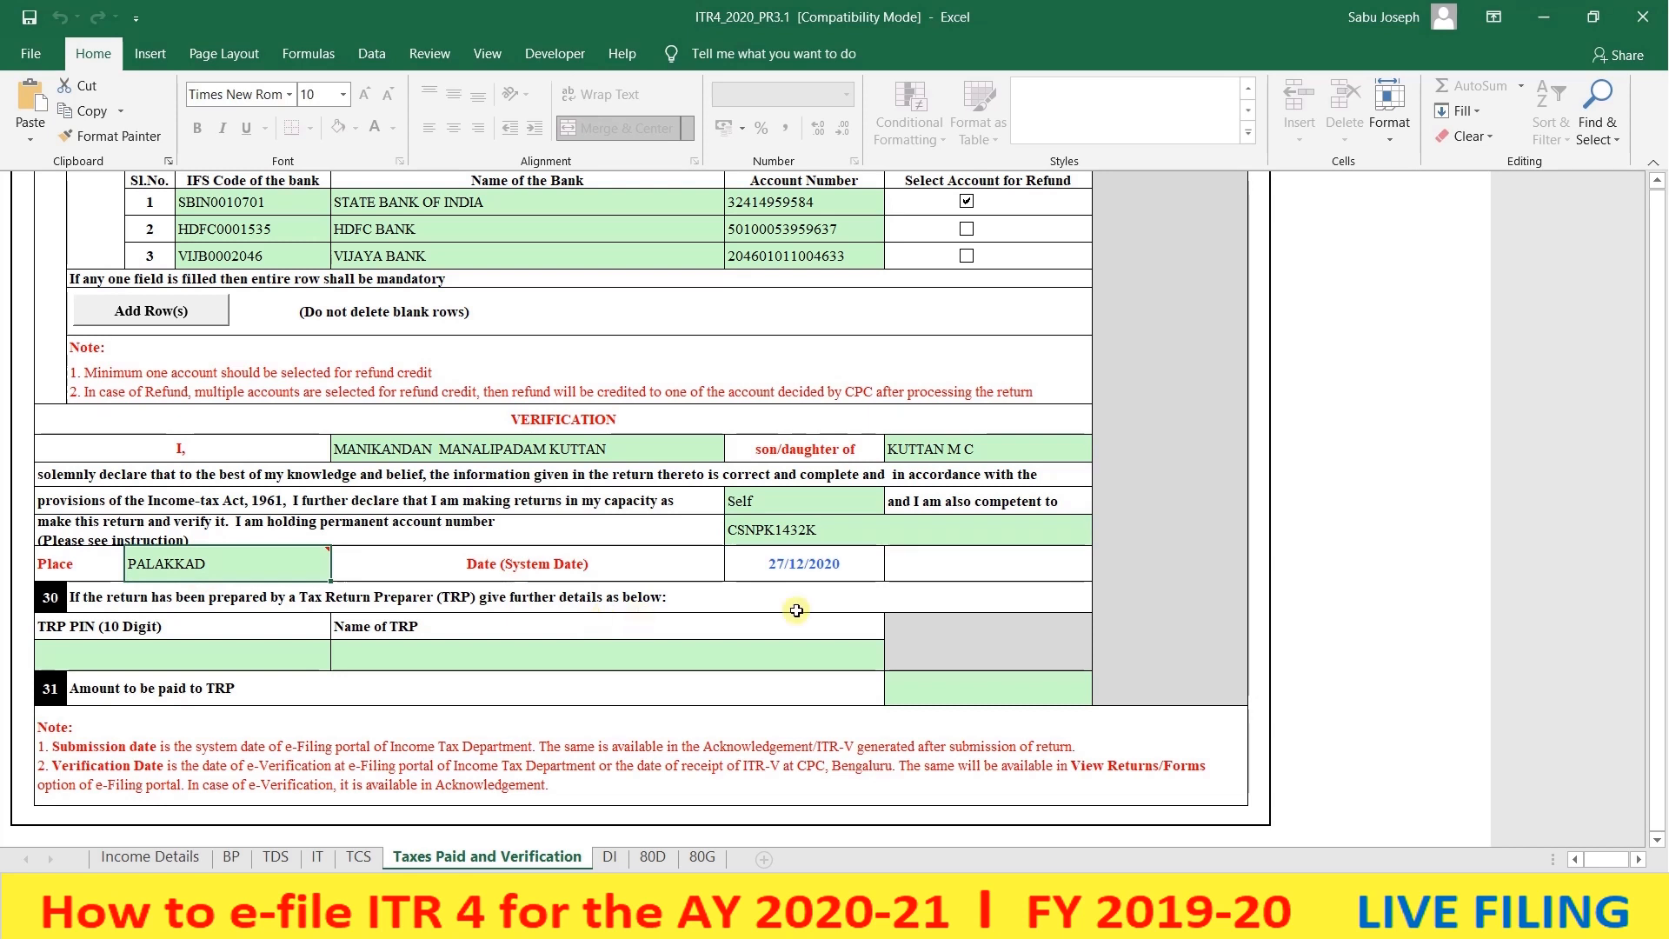
{"action": "left_click", "coordinate": [798, 577]}
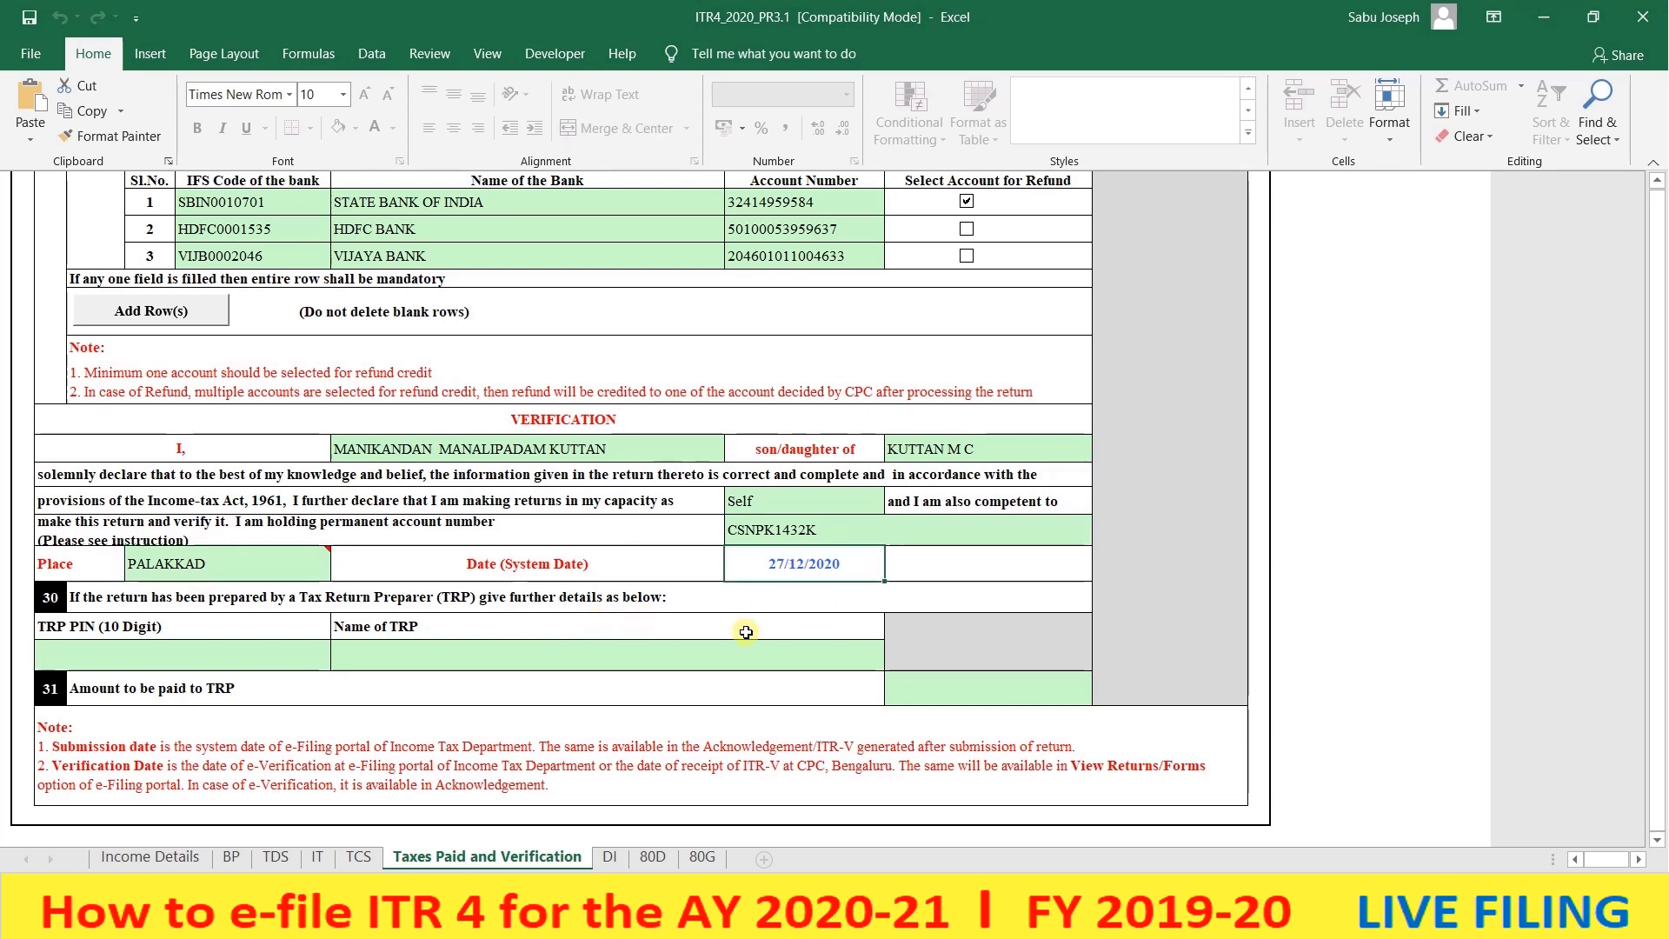
{"action": "scroll", "coordinate": [746, 632], "scroll_direction": "up", "scroll_amount": 7}
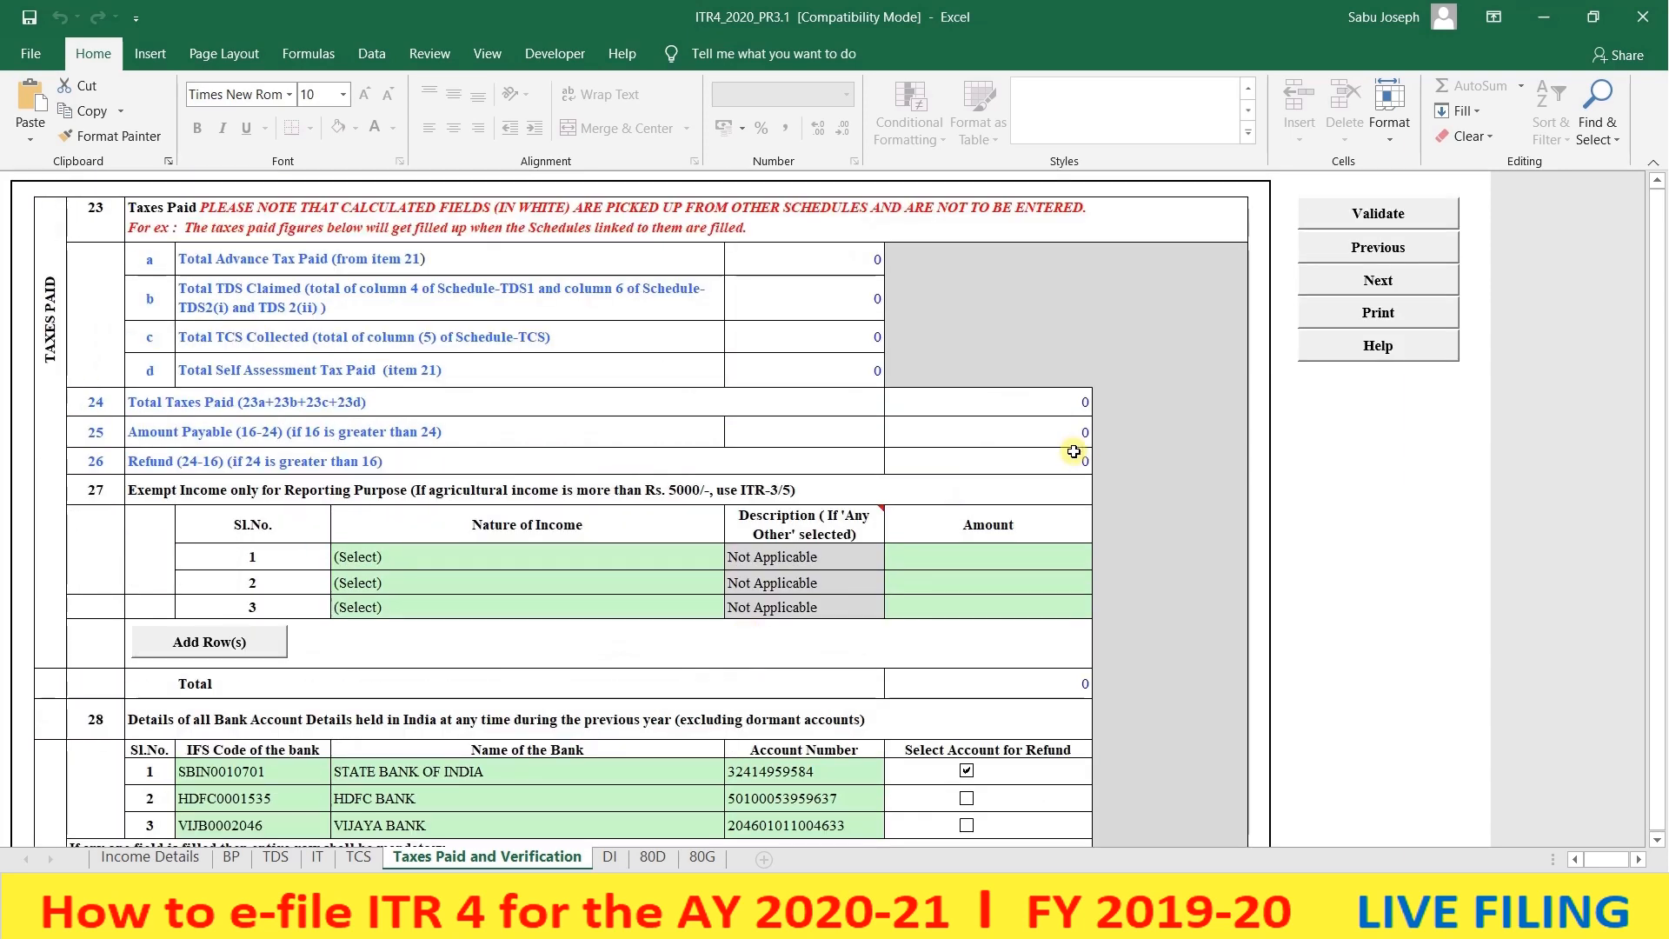
- Validate the Taxes Paid and Verification sheet, then glance over the 80D and 80G sheets
{"action": "left_click", "coordinate": [1378, 213]}
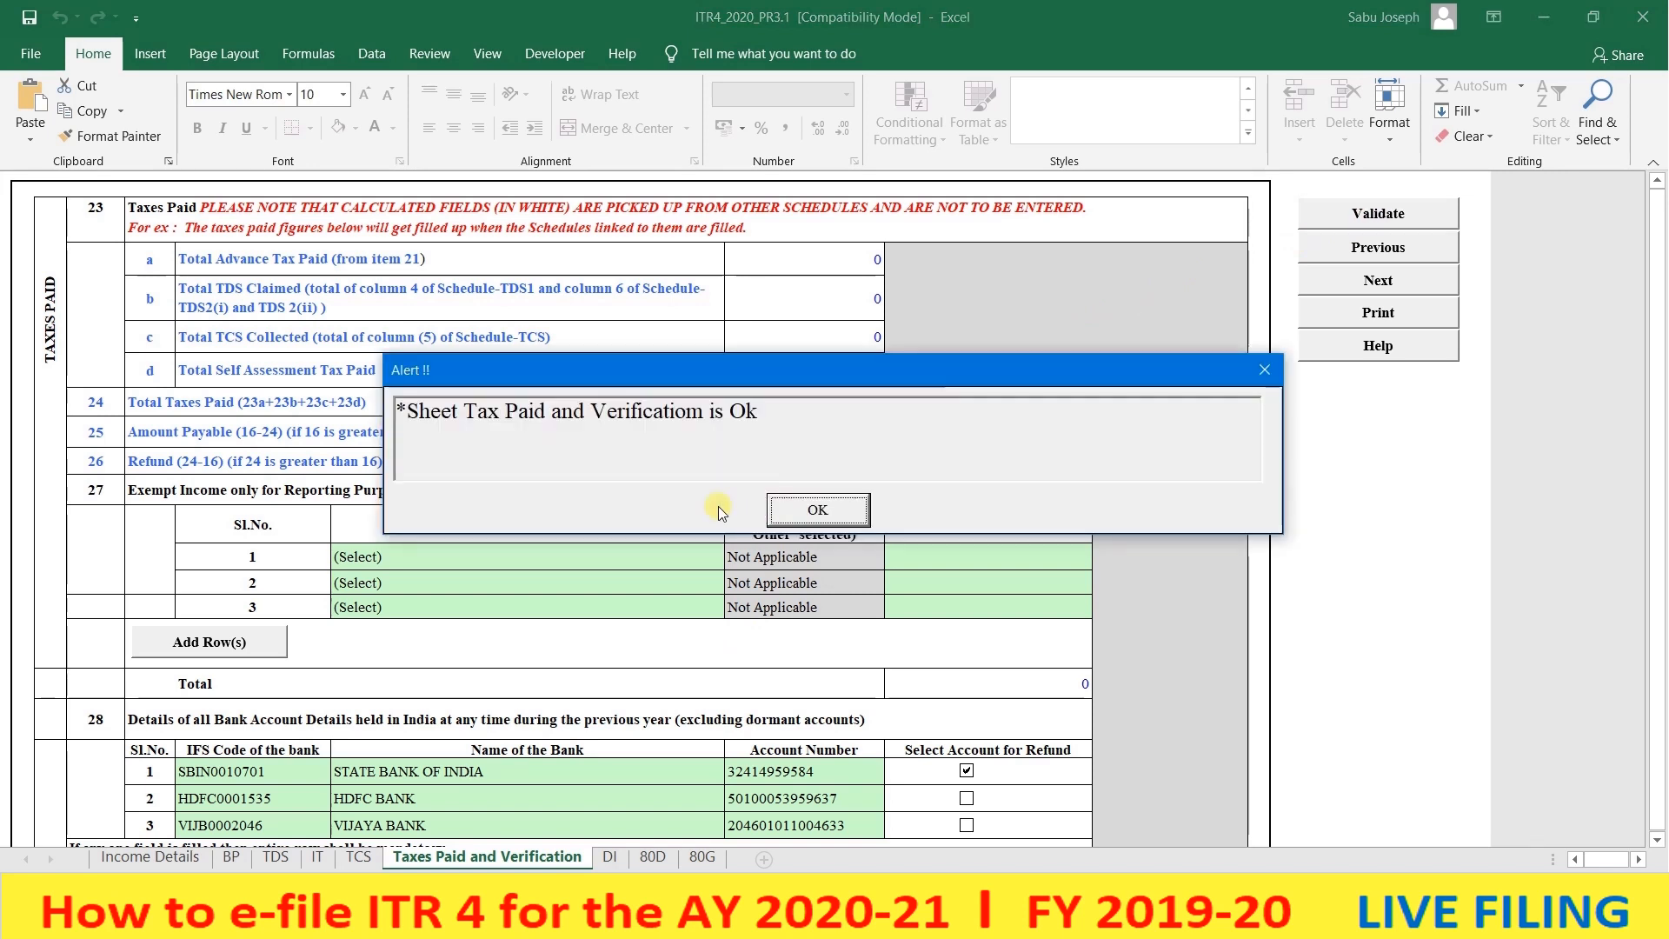
{"action": "left_click", "coordinate": [796, 510]}
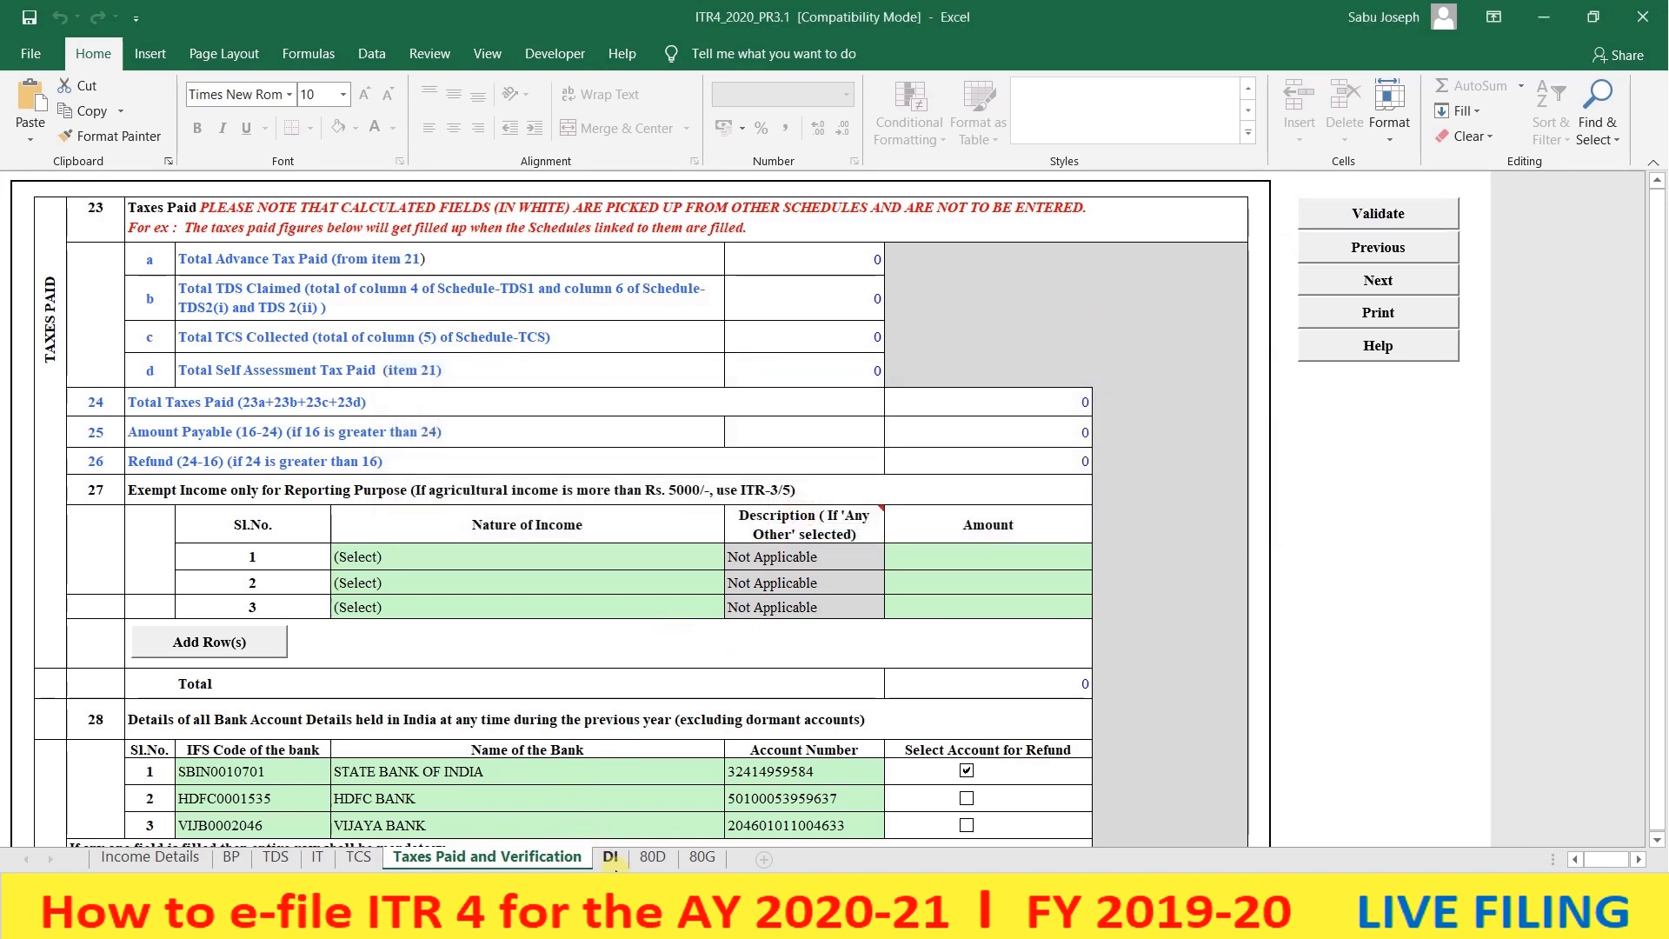
{"action": "left_click", "coordinate": [644, 859]}
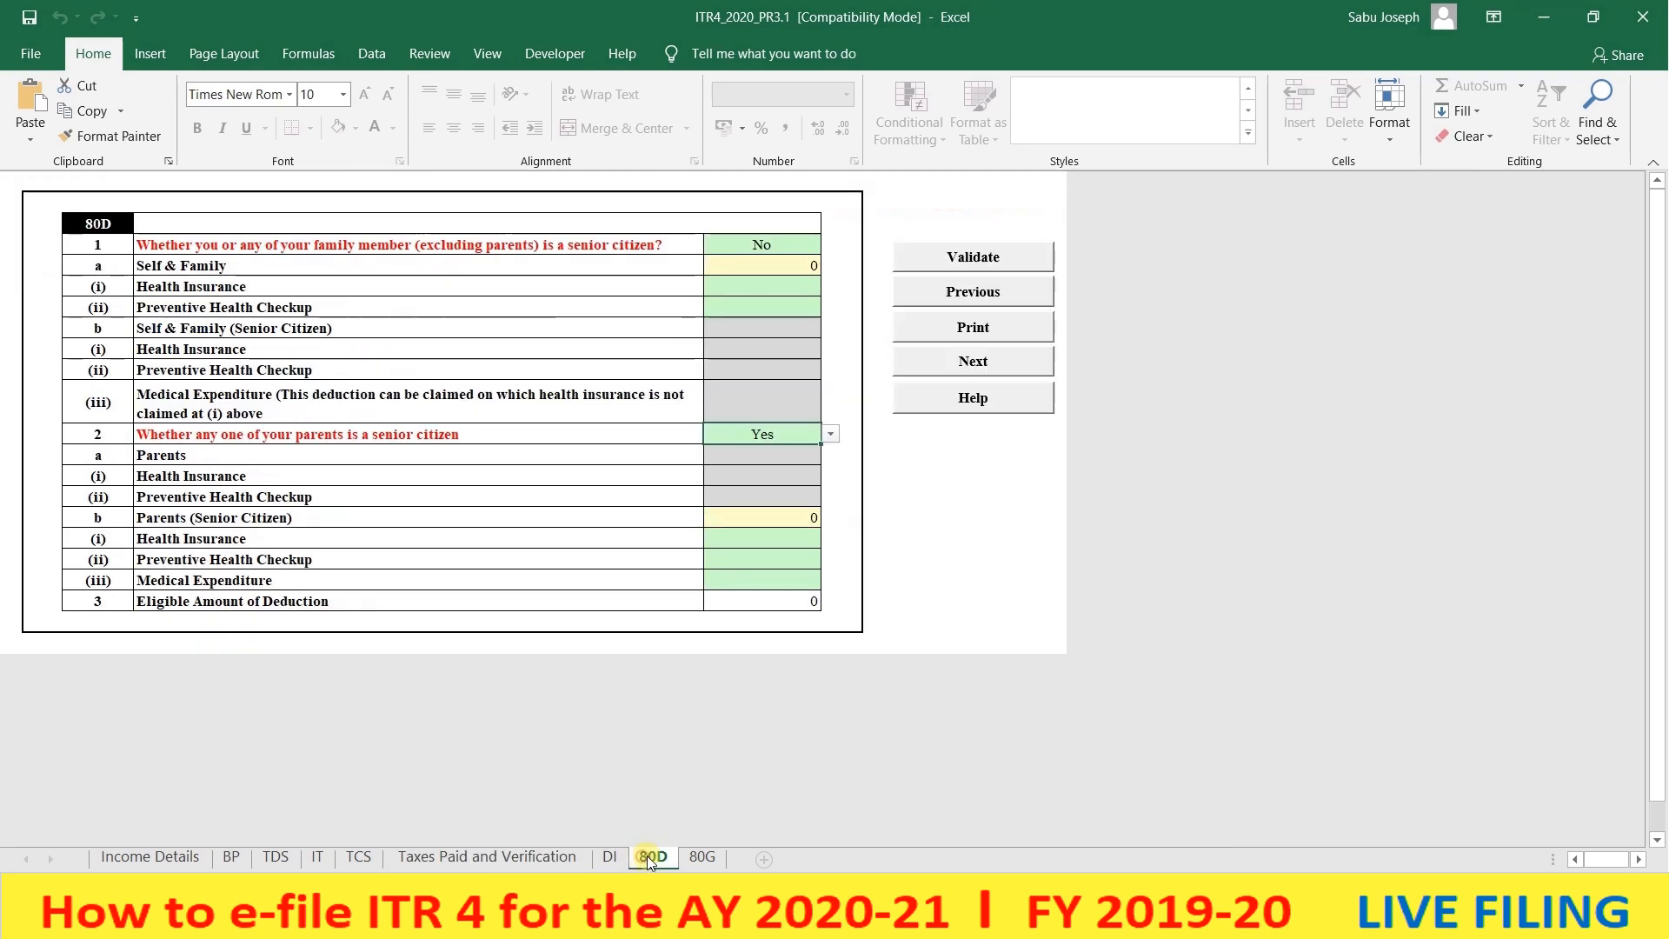
{"action": "left_click", "coordinate": [695, 856]}
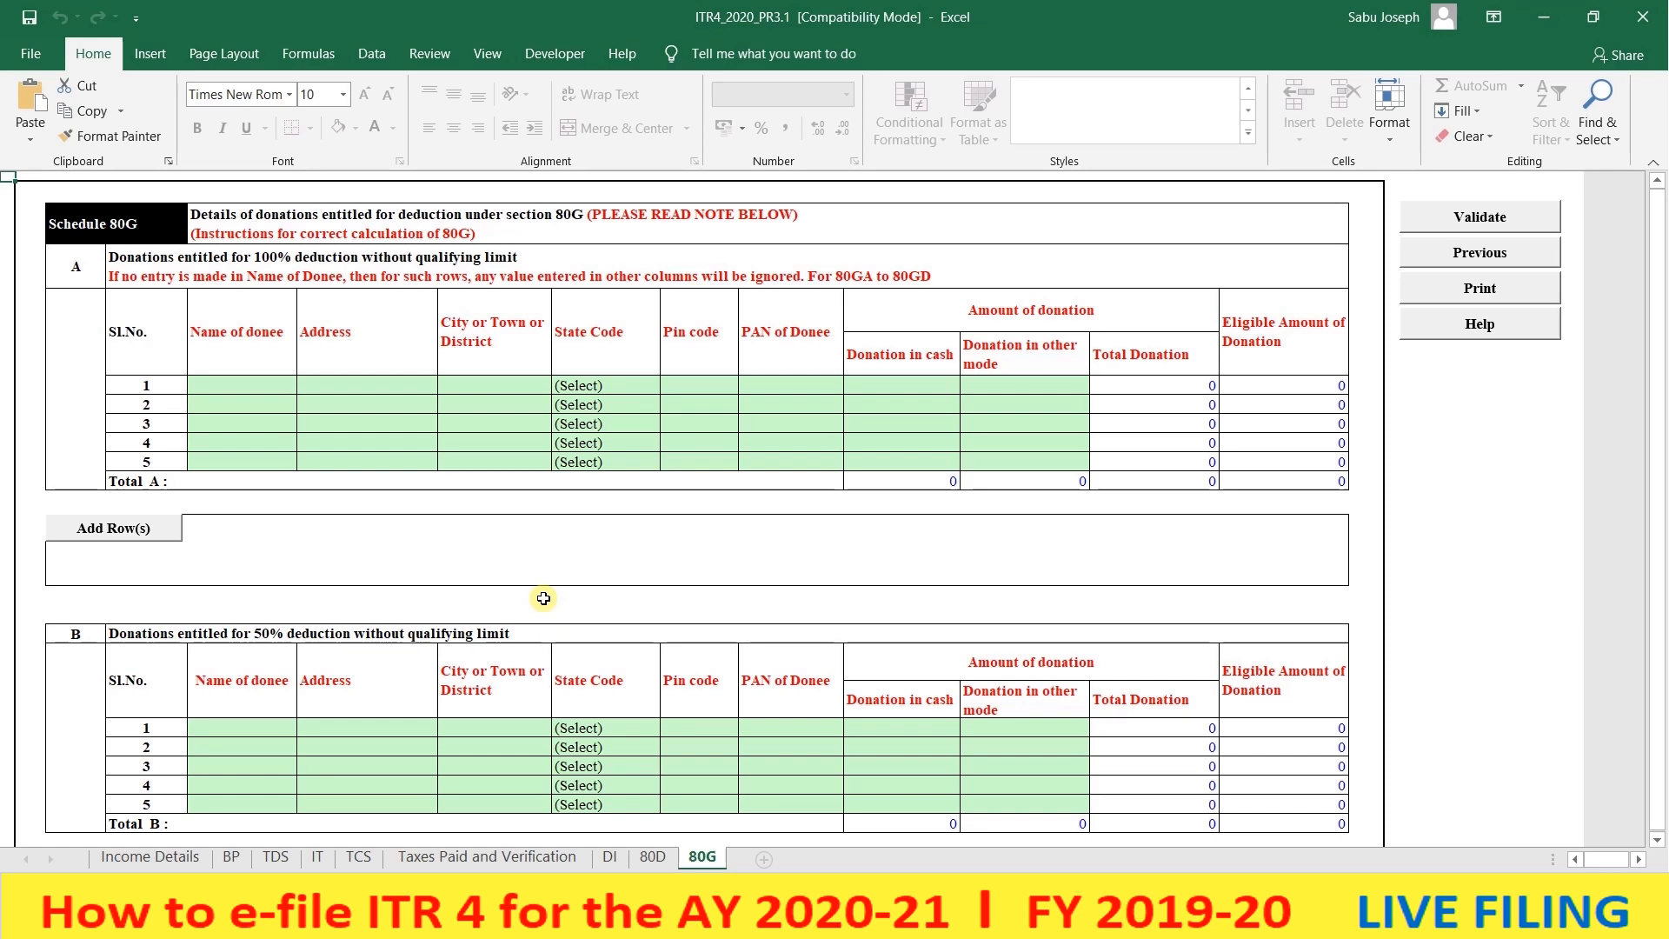
{"action": "scroll", "coordinate": [543, 598], "scroll_direction": "down", "scroll_amount": 2}
{"action": "scroll", "coordinate": [543, 598], "scroll_direction": "up", "scroll_amount": 2}
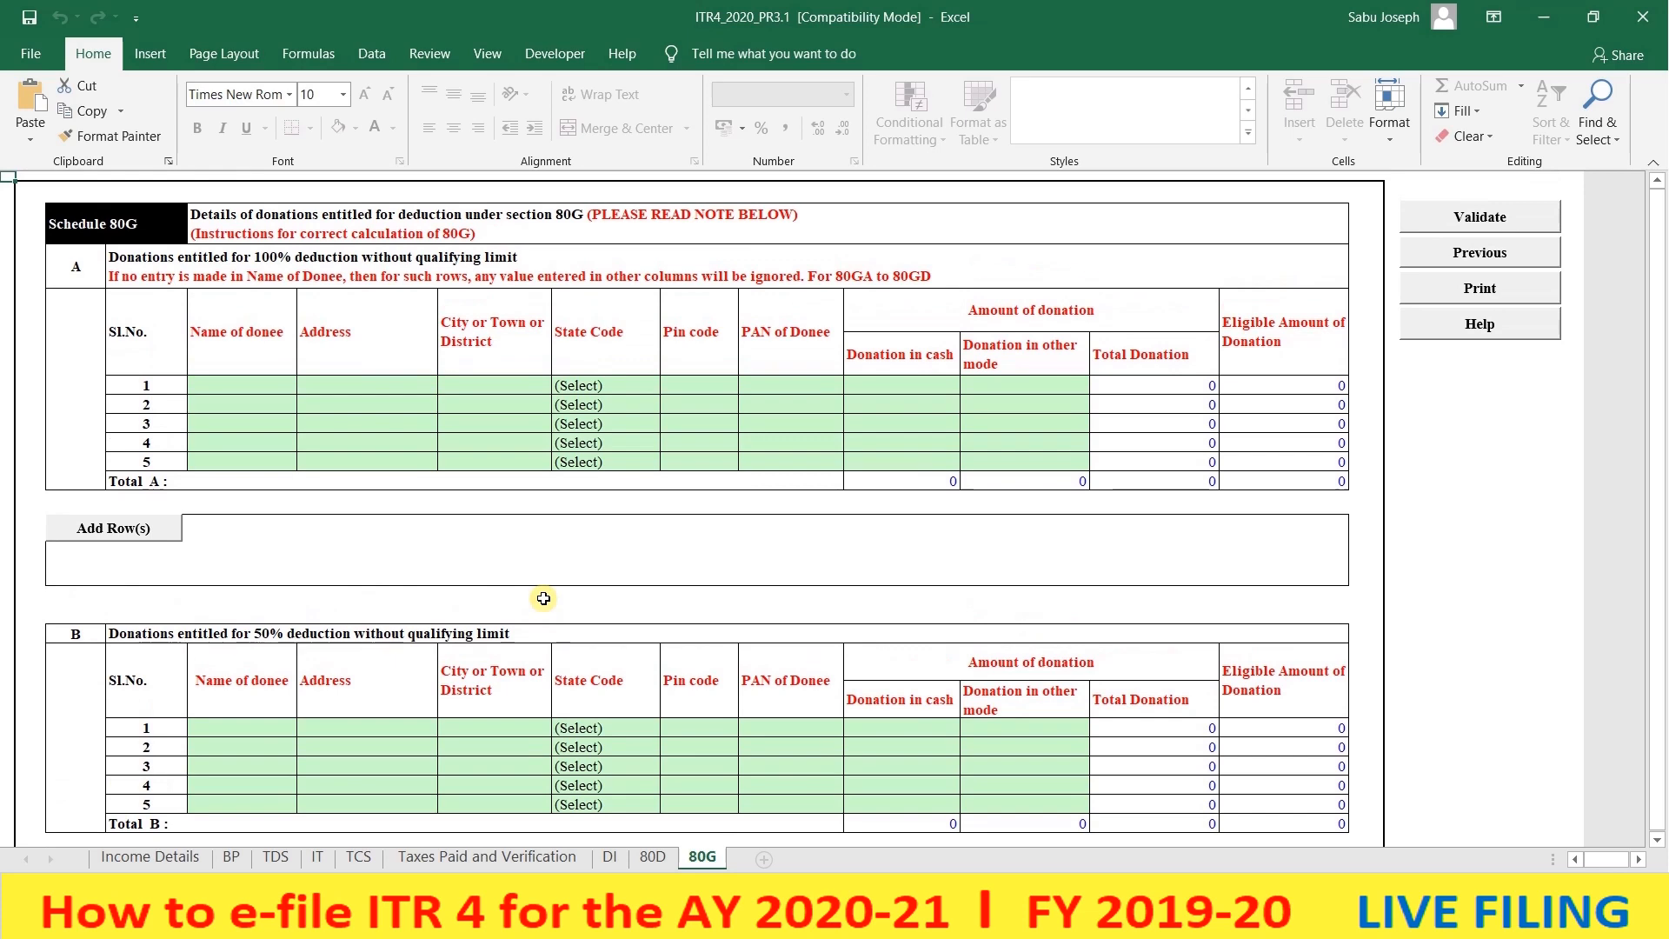
- Run Calculate Tax from the Income Details sheet
{"action": "left_click", "coordinate": [146, 859]}
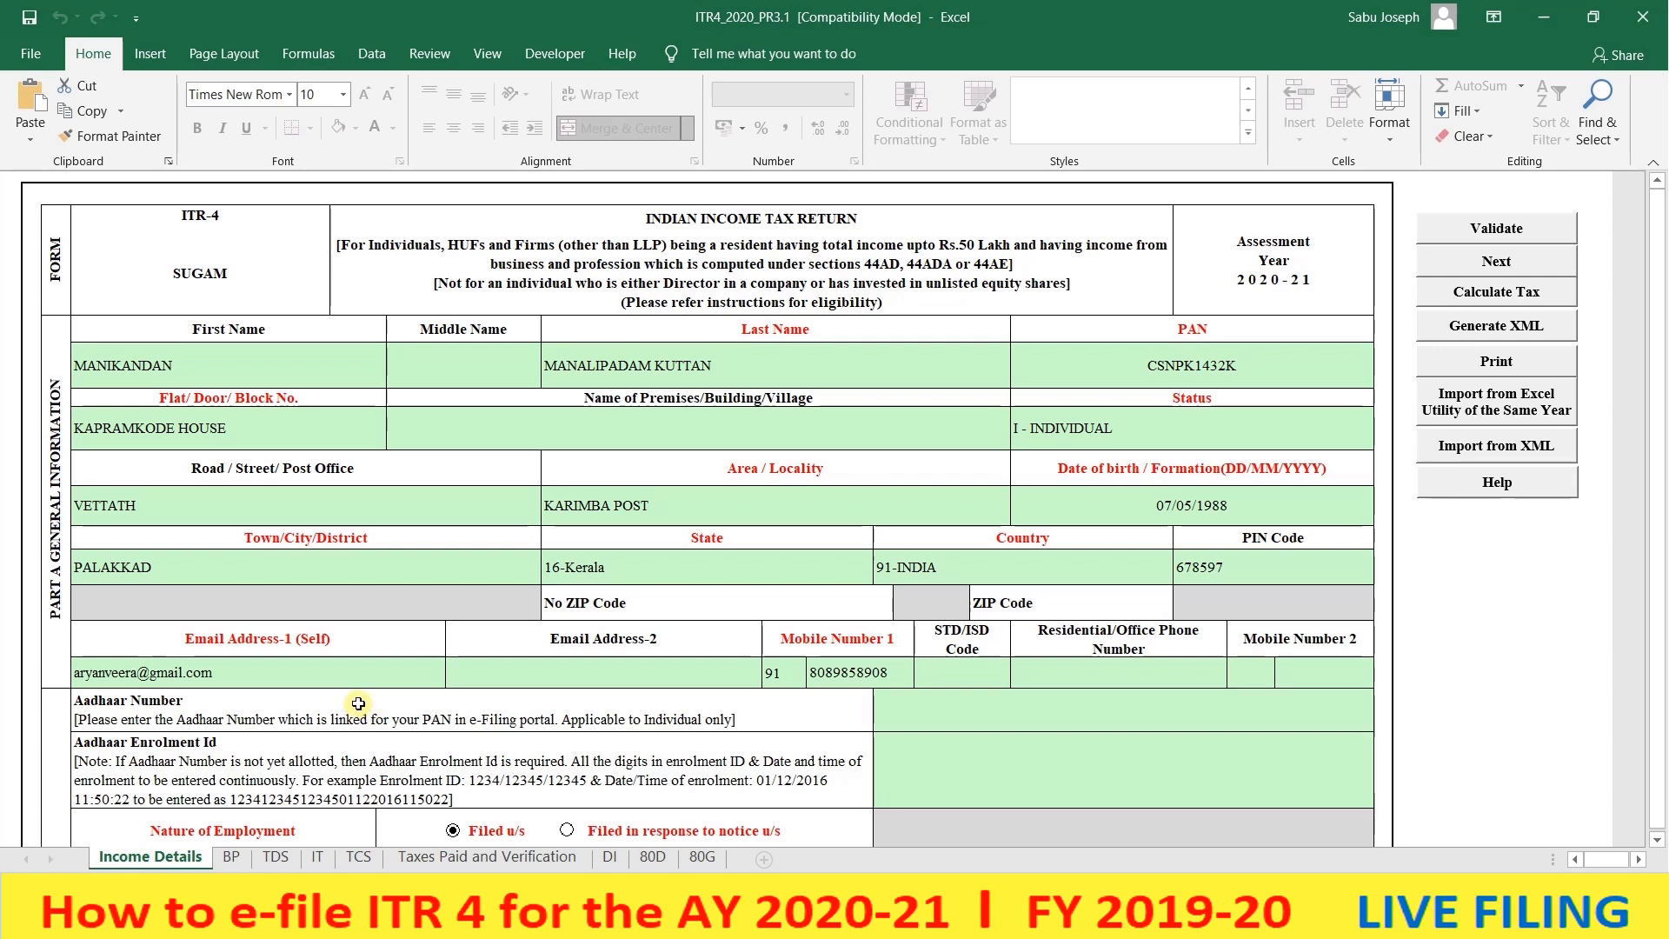
{"action": "left_click", "coordinate": [1446, 297]}
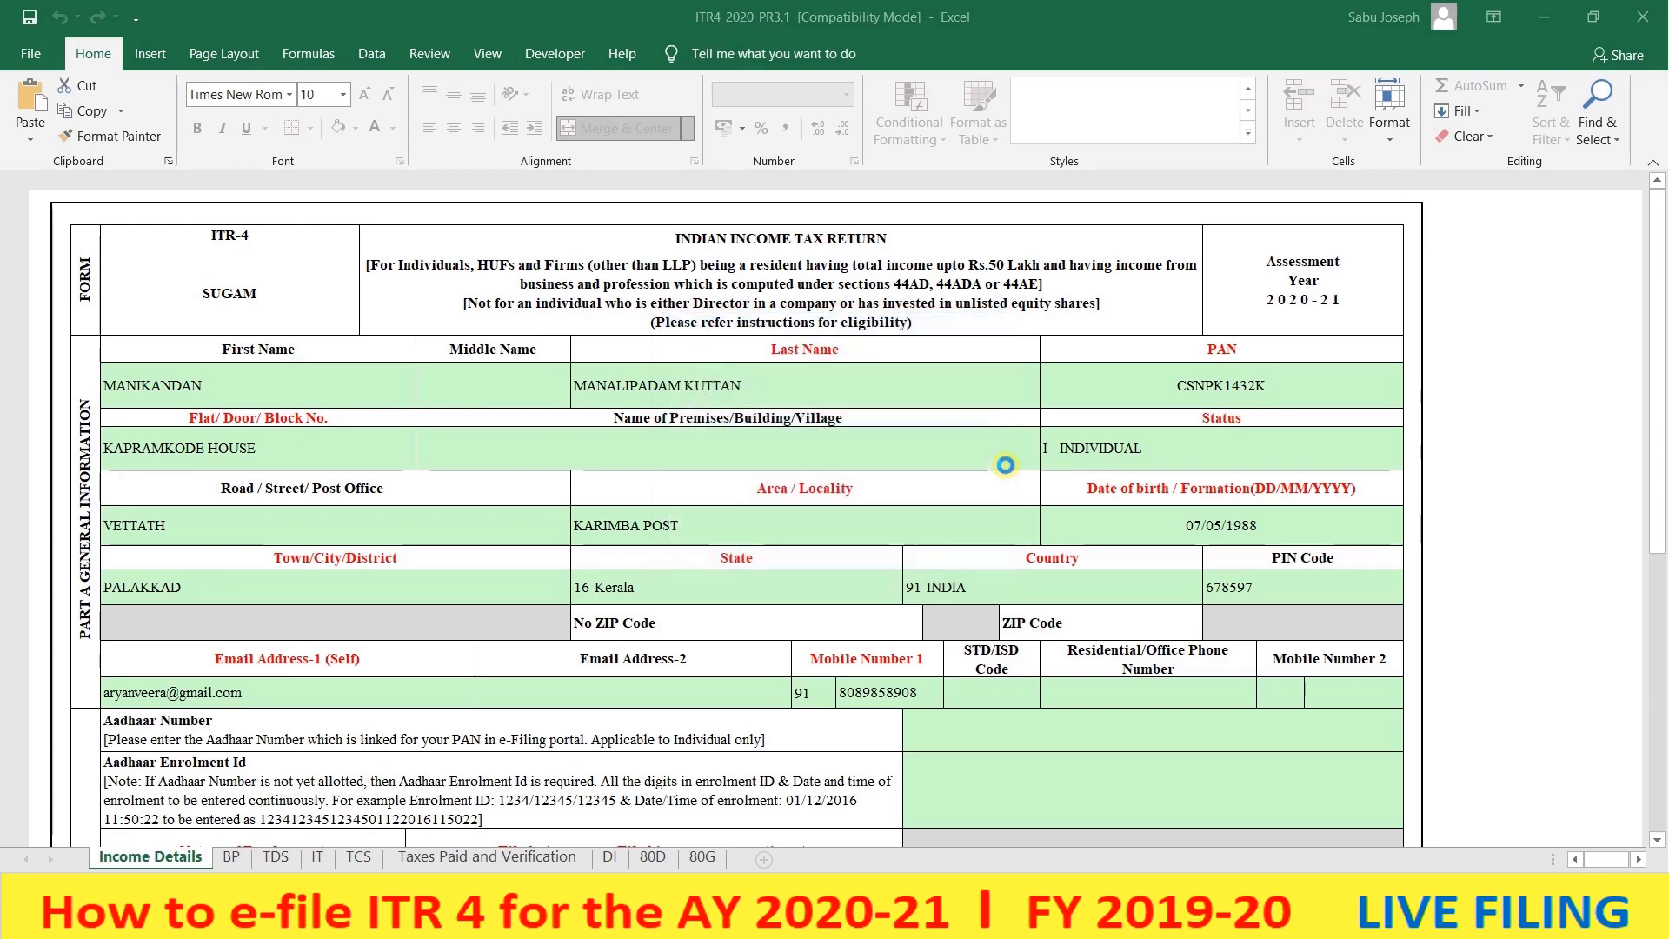
{"action": "scroll", "coordinate": [1006, 465], "scroll_direction": "down", "scroll_amount": 4}
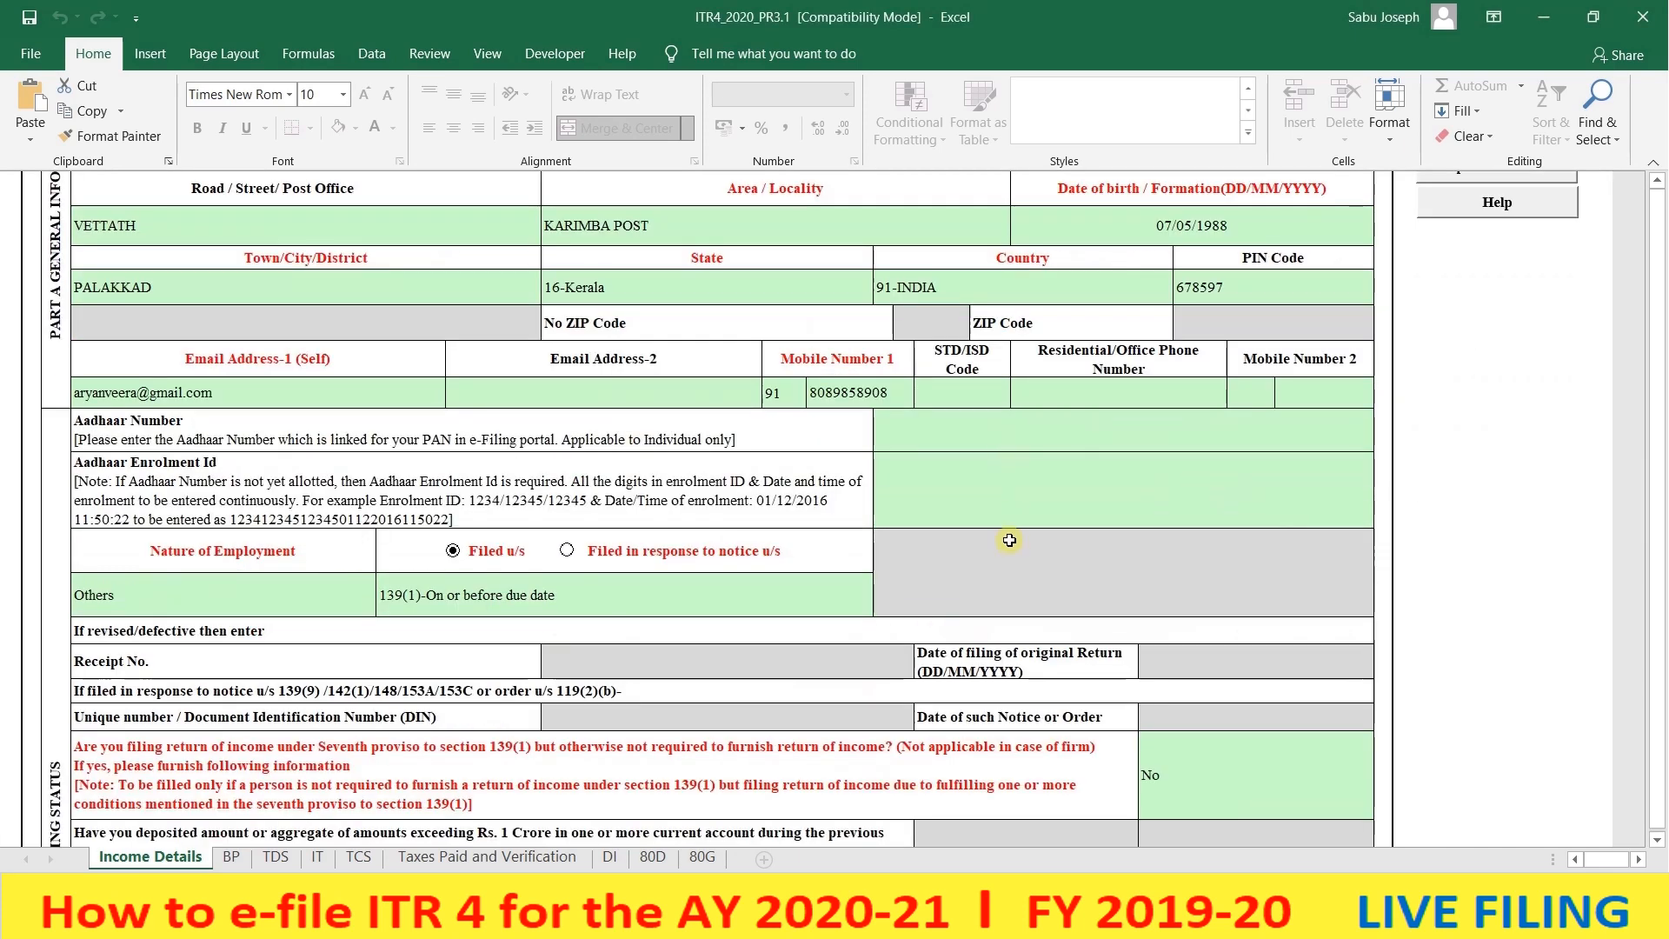
{"action": "scroll", "coordinate": [1010, 540], "scroll_direction": "down", "scroll_amount": 10}
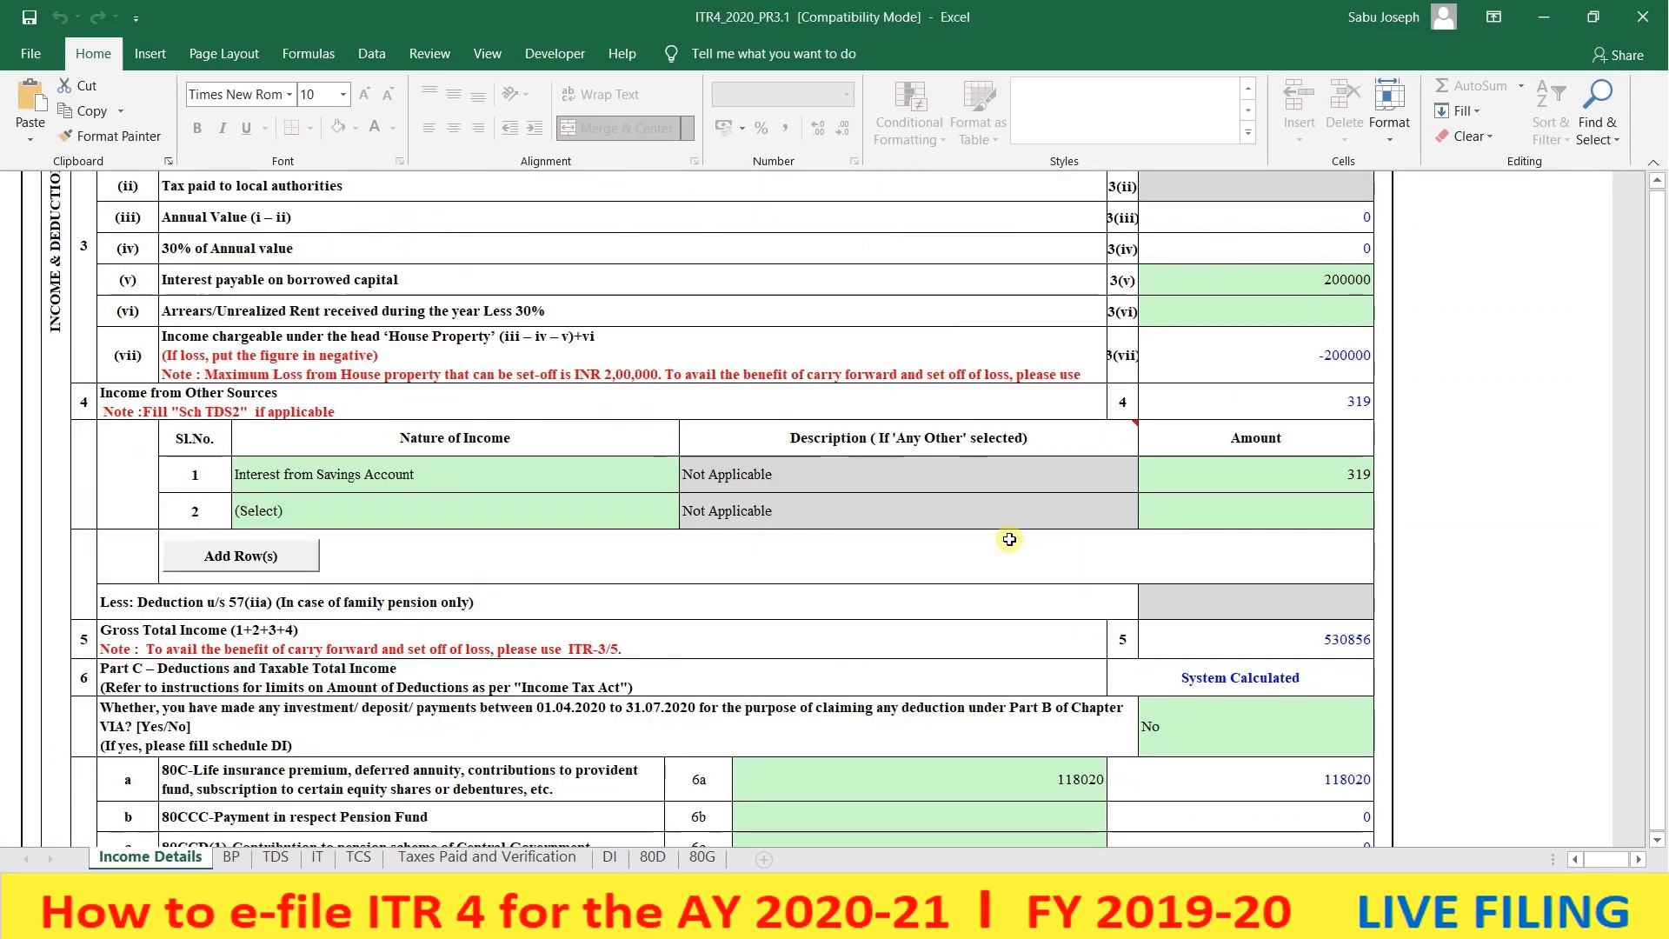
{"action": "scroll", "coordinate": [1009, 540], "scroll_direction": "down", "scroll_amount": 3}
{"action": "scroll", "coordinate": [1009, 539], "scroll_direction": "down", "scroll_amount": 9}
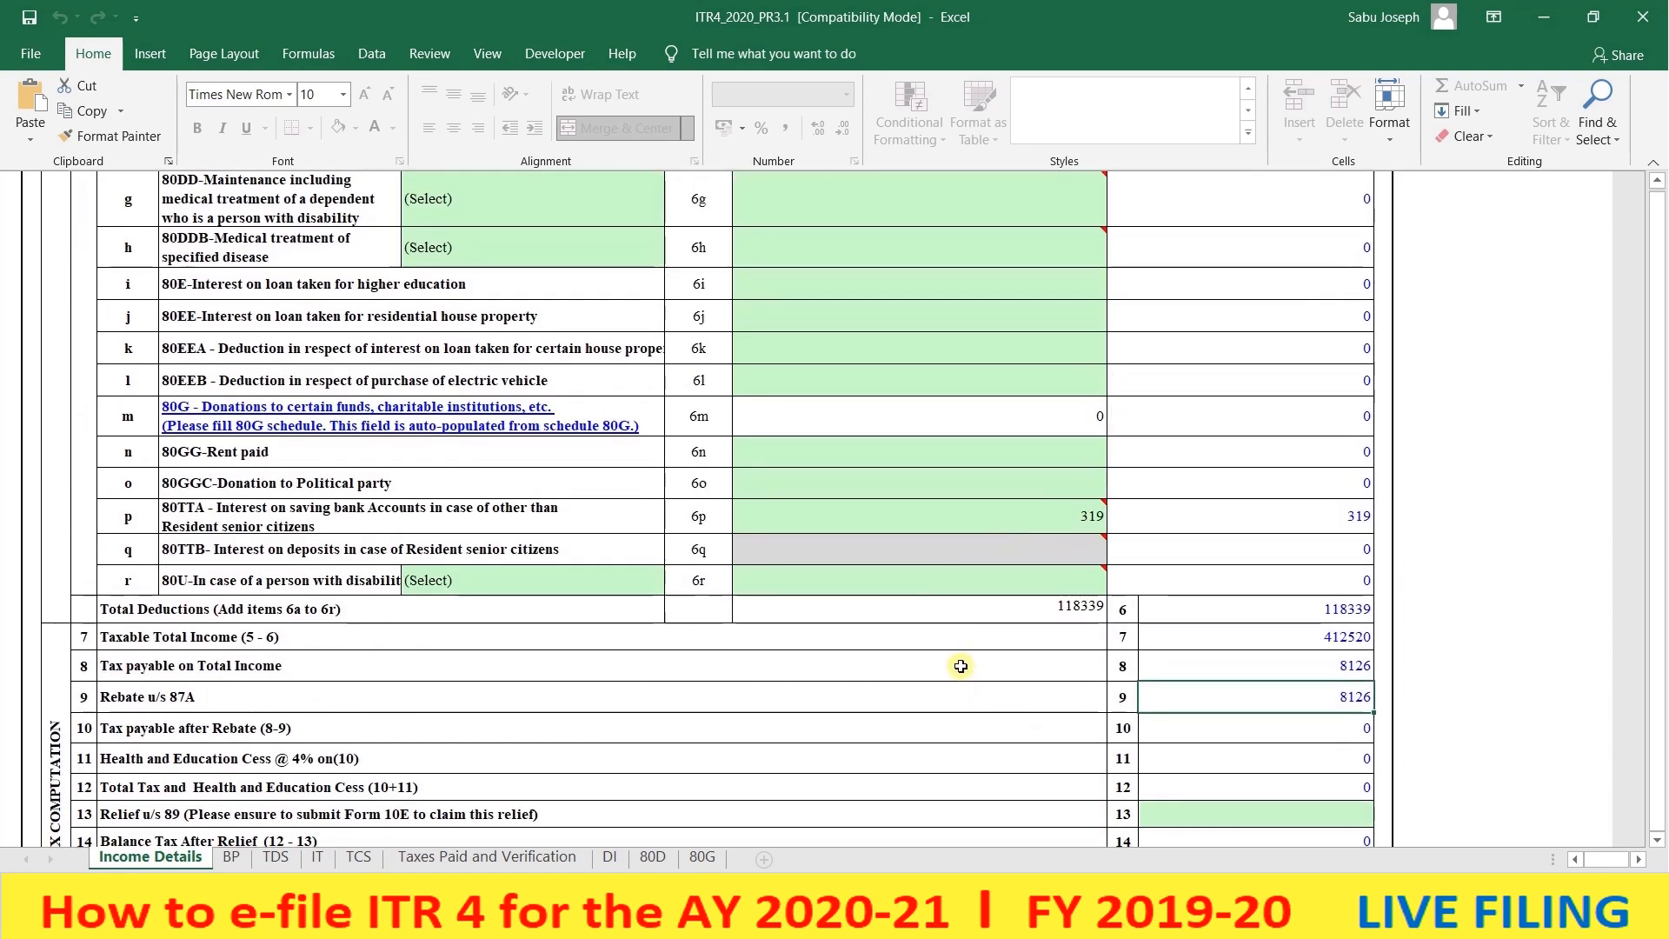
{"action": "scroll", "coordinate": [961, 666], "scroll_direction": "up", "scroll_amount": 2}
{"action": "scroll", "coordinate": [961, 666], "scroll_direction": "up", "scroll_amount": 20}
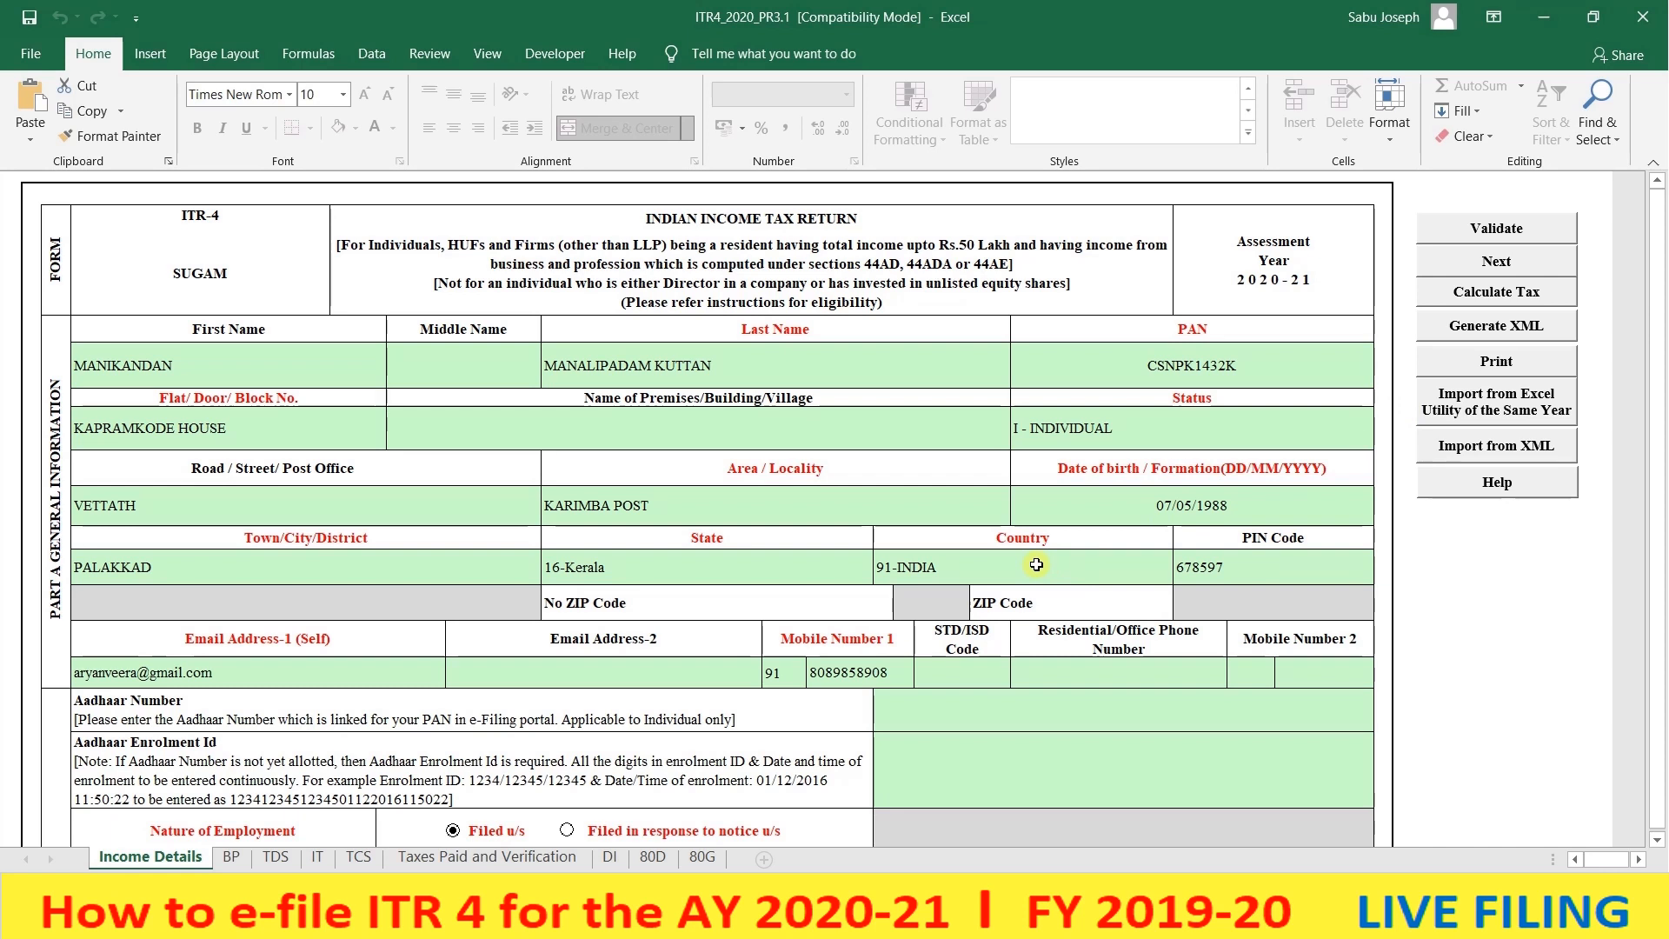
- Generate the ITR-4 XML, acknowledge the three alerts, and save the XML from the SUMMARY sheet
{"action": "left_click", "coordinate": [1460, 335]}
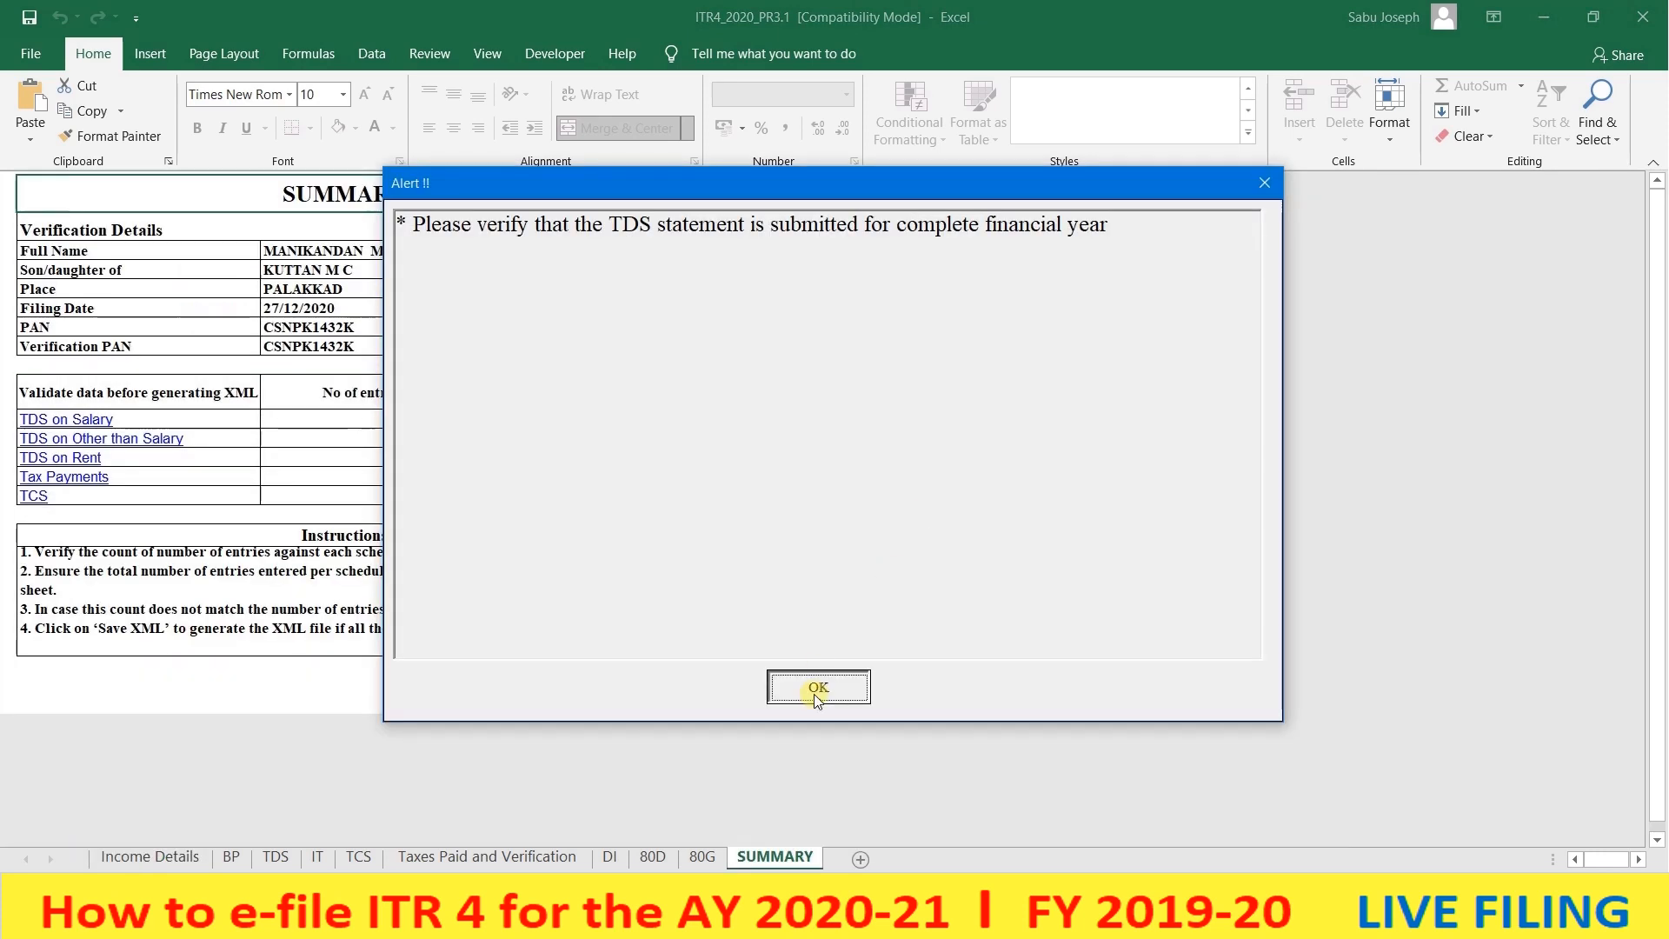
{"action": "left_click", "coordinate": [814, 687]}
{"action": "left_click", "coordinate": [794, 685]}
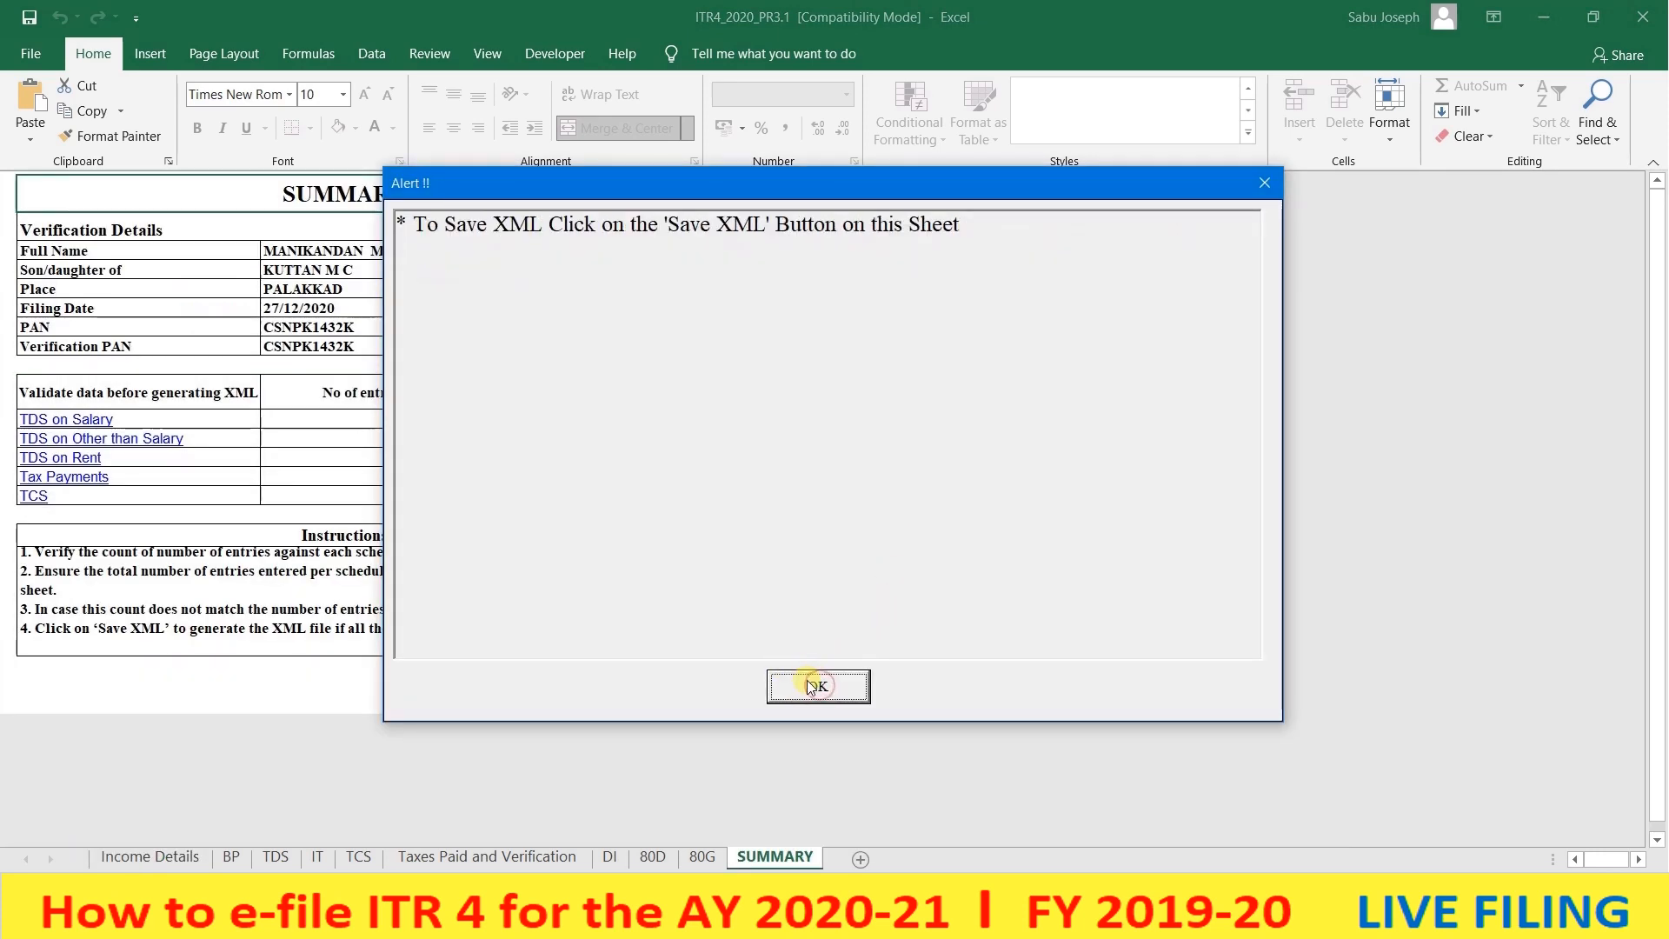
{"action": "left_click", "coordinate": [794, 685]}
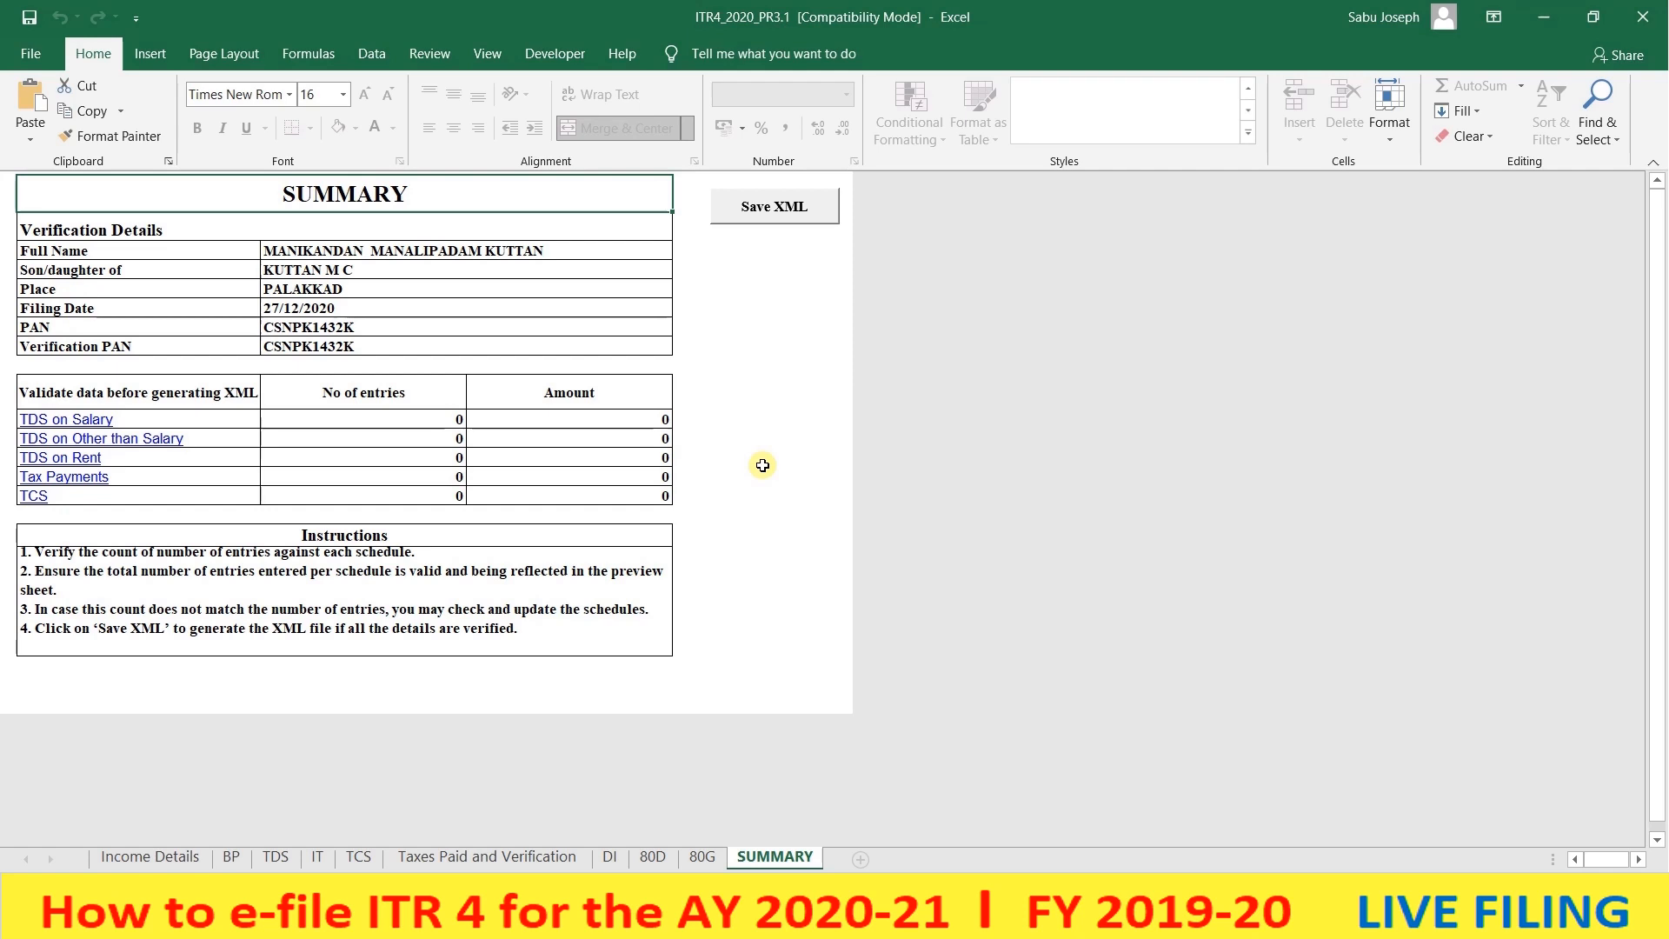
{"action": "left_click", "coordinate": [760, 216]}
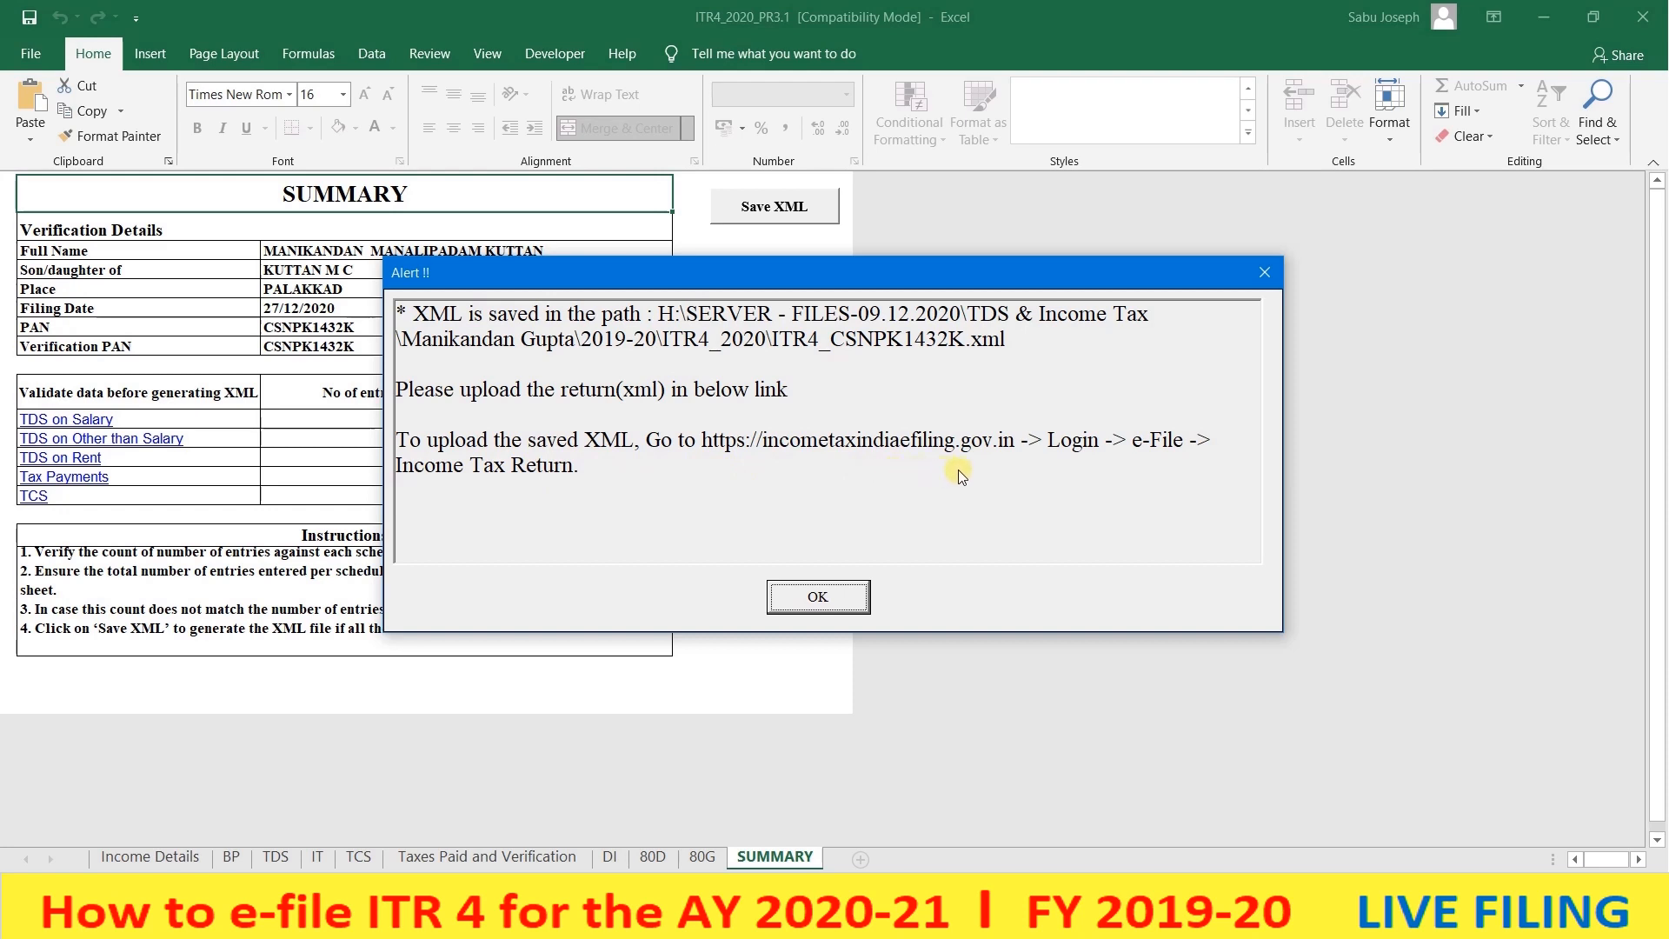
{"action": "left_click", "coordinate": [837, 605]}
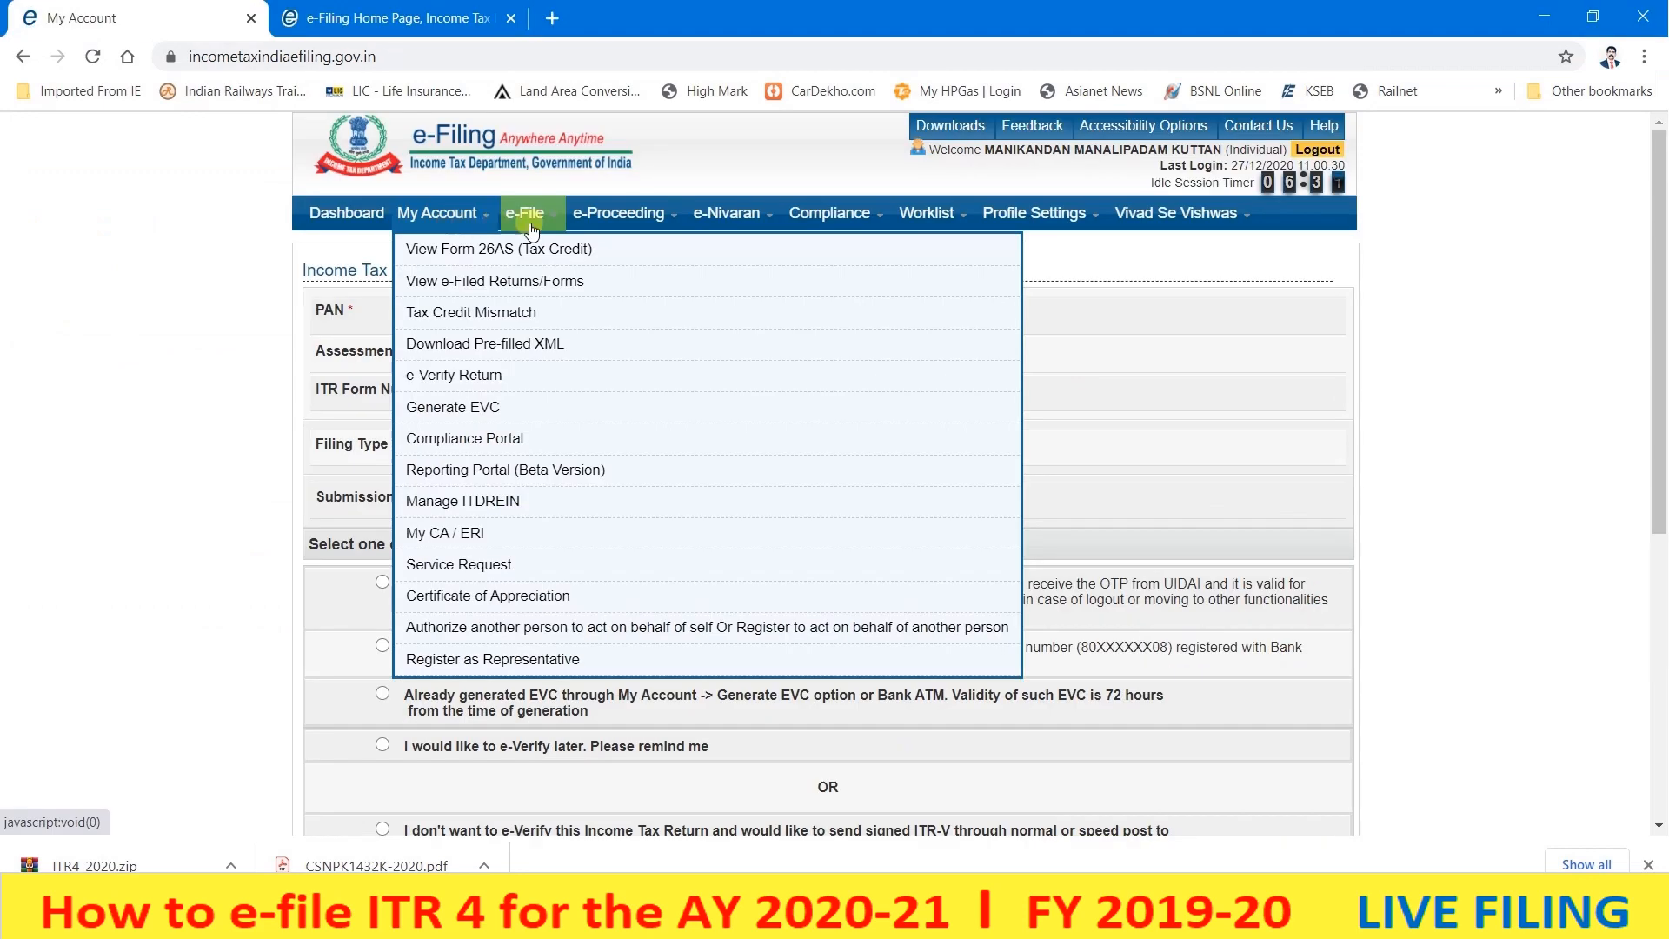
- Start a new income tax return for assessment year 2020-21 using form ITR-3
{"action": "mouse_move", "coordinate": [531, 228]}
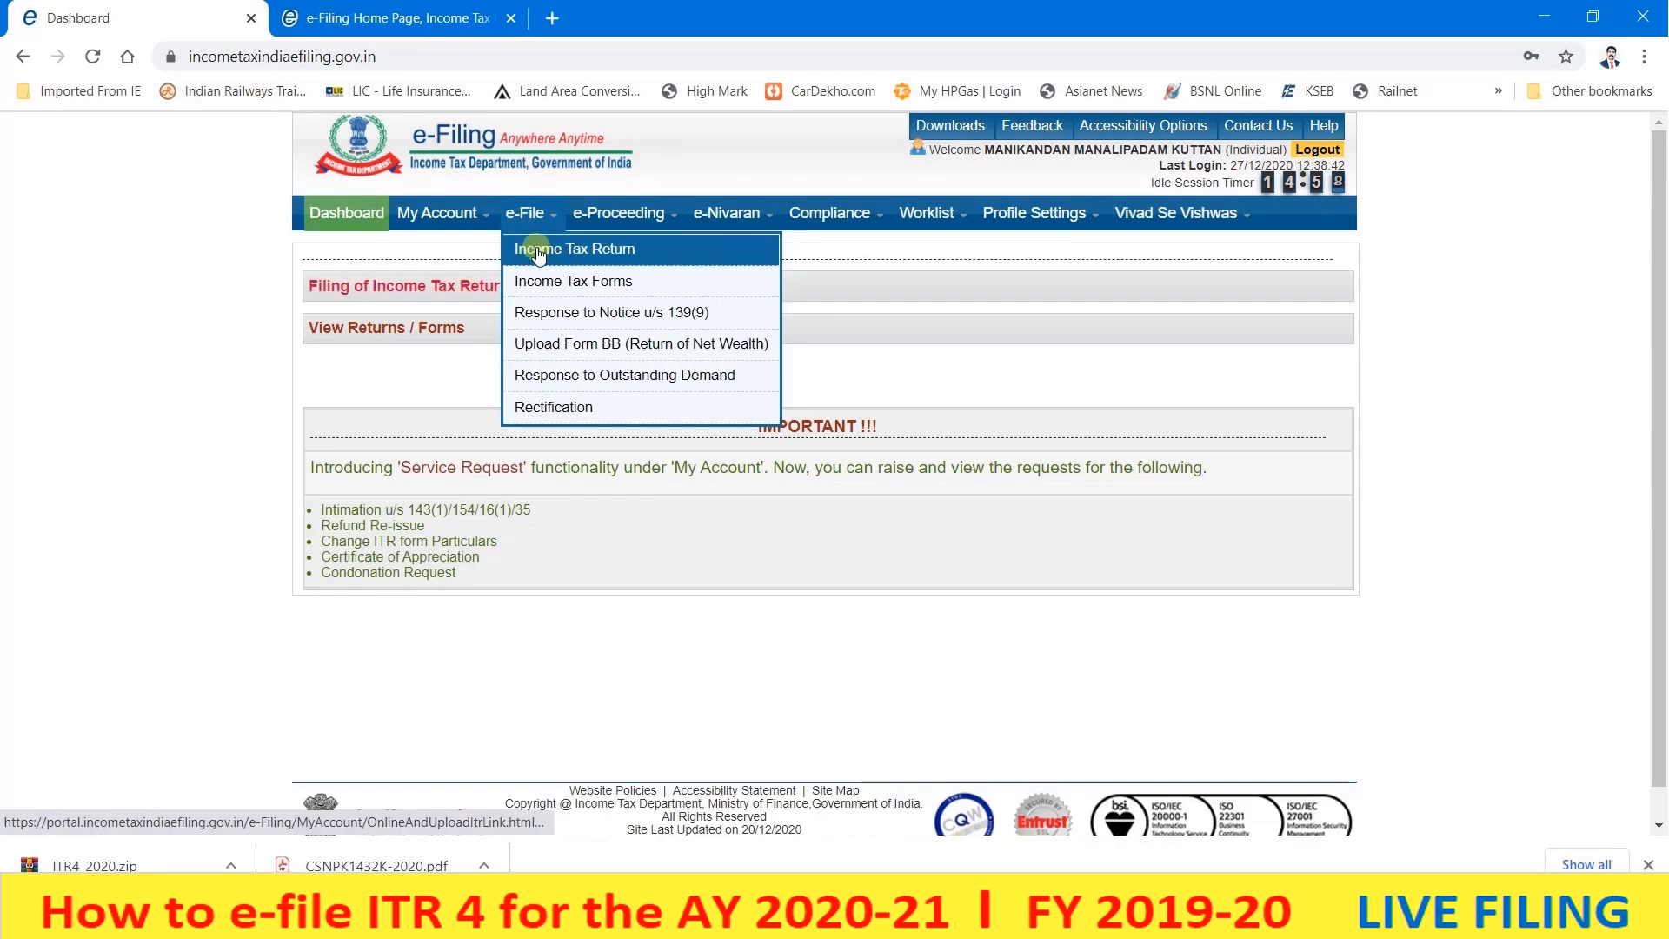
{"action": "left_click", "coordinate": [533, 247]}
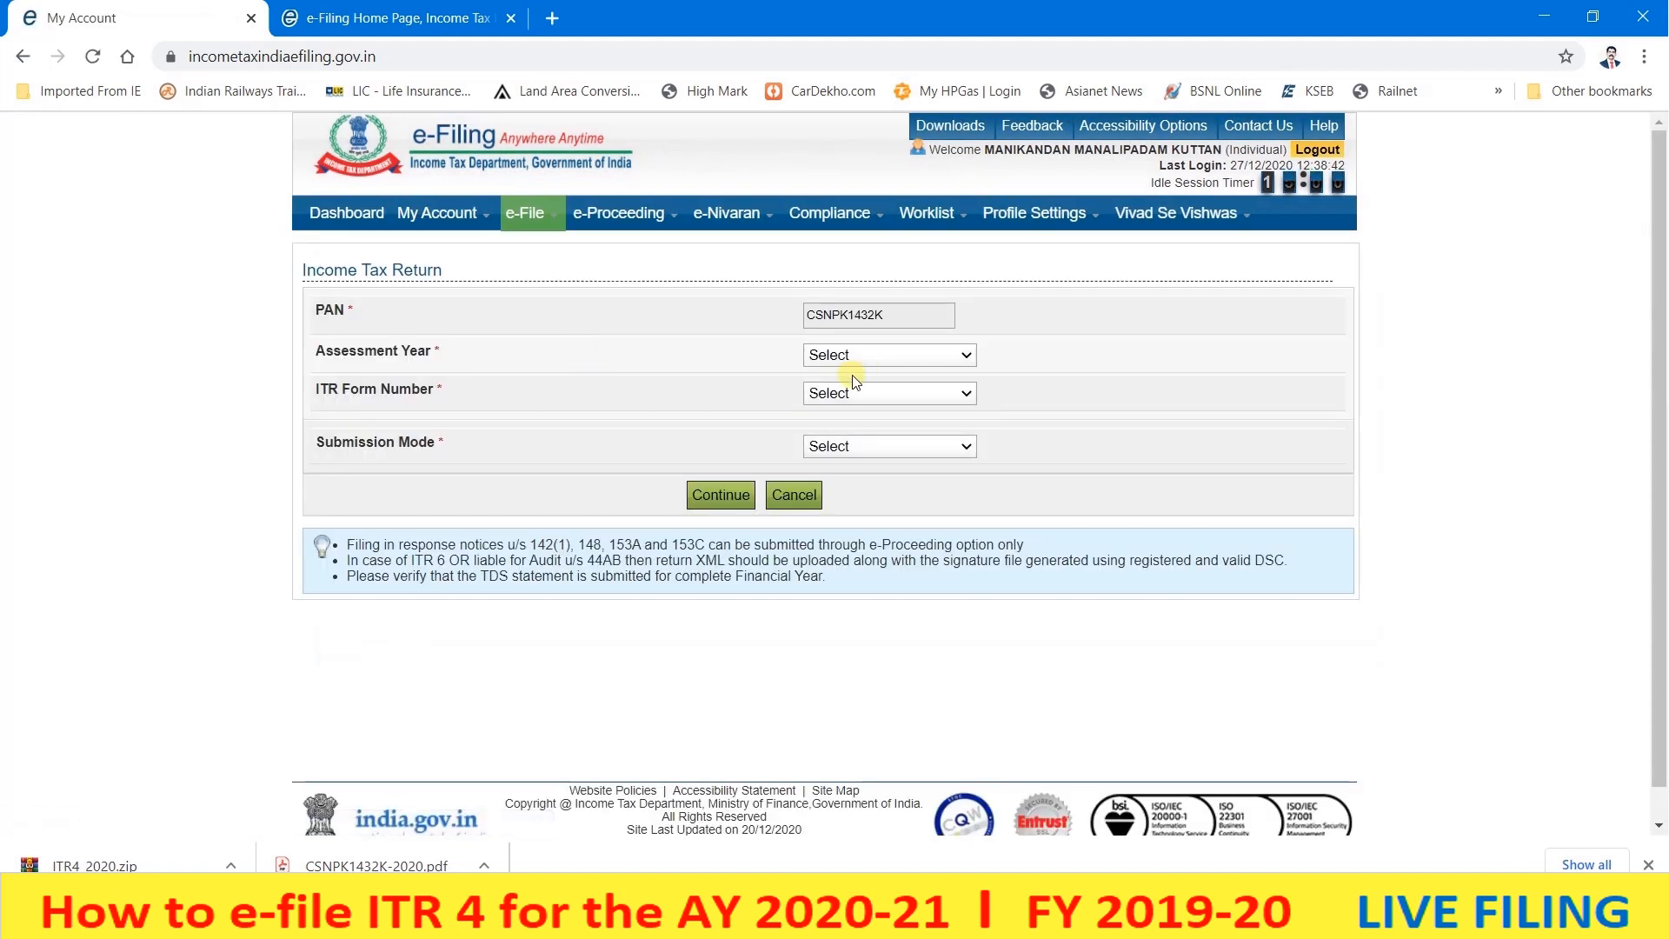
{"action": "left_click", "coordinate": [837, 358]}
{"action": "left_click", "coordinate": [857, 399]}
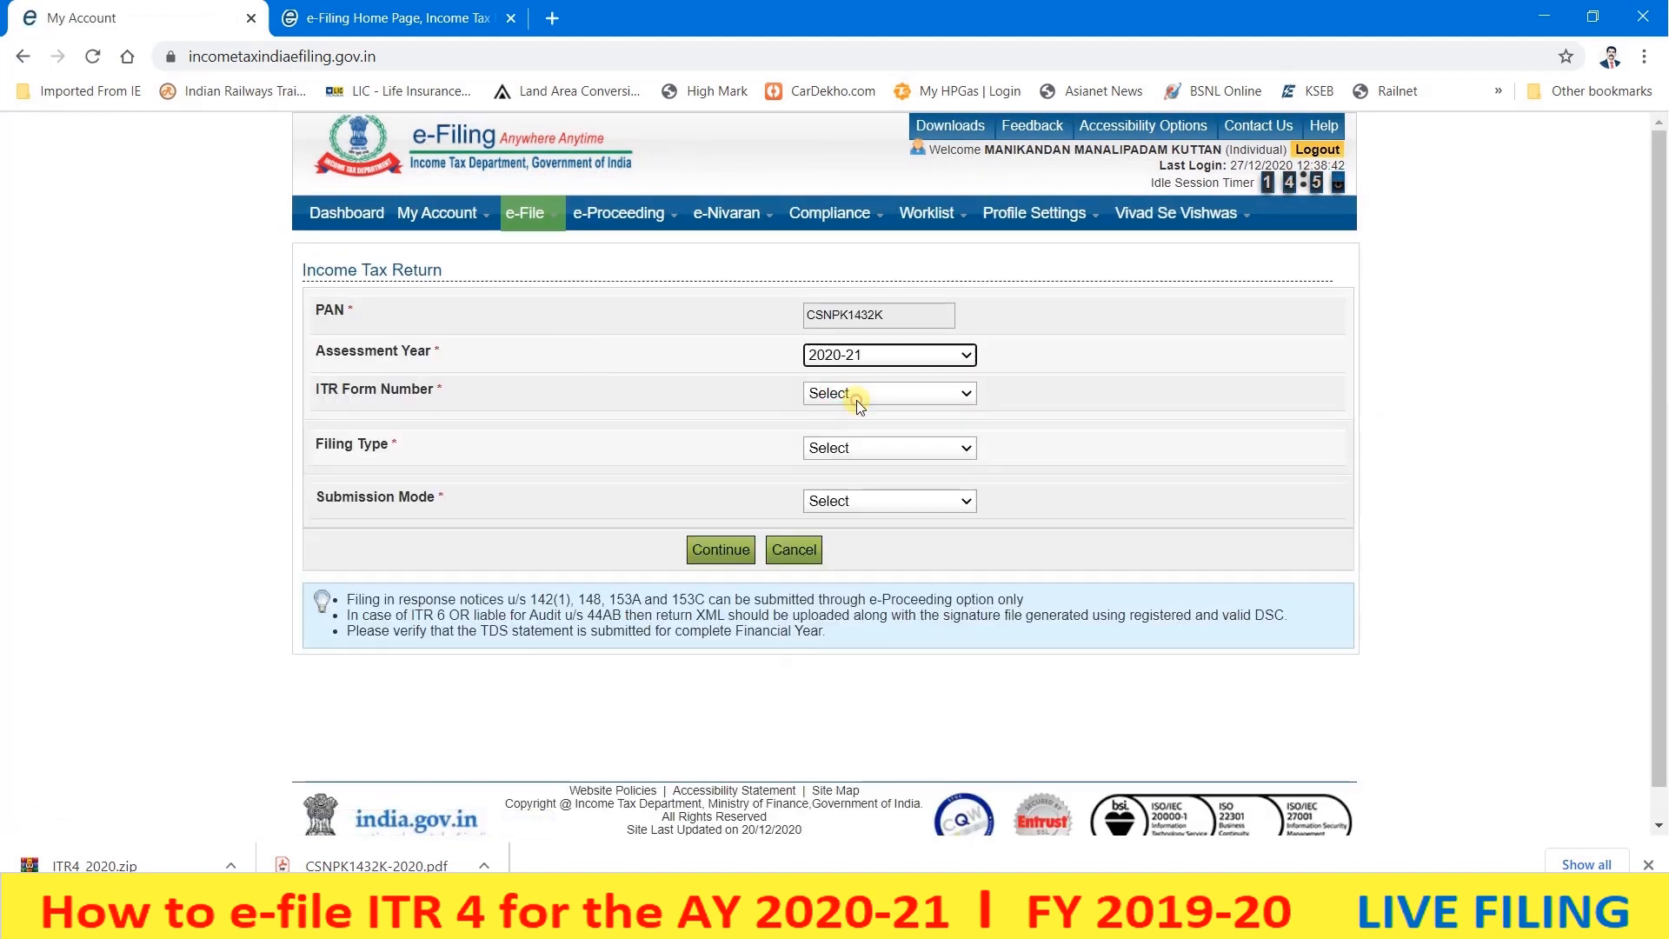
{"action": "left_click", "coordinate": [858, 400]}
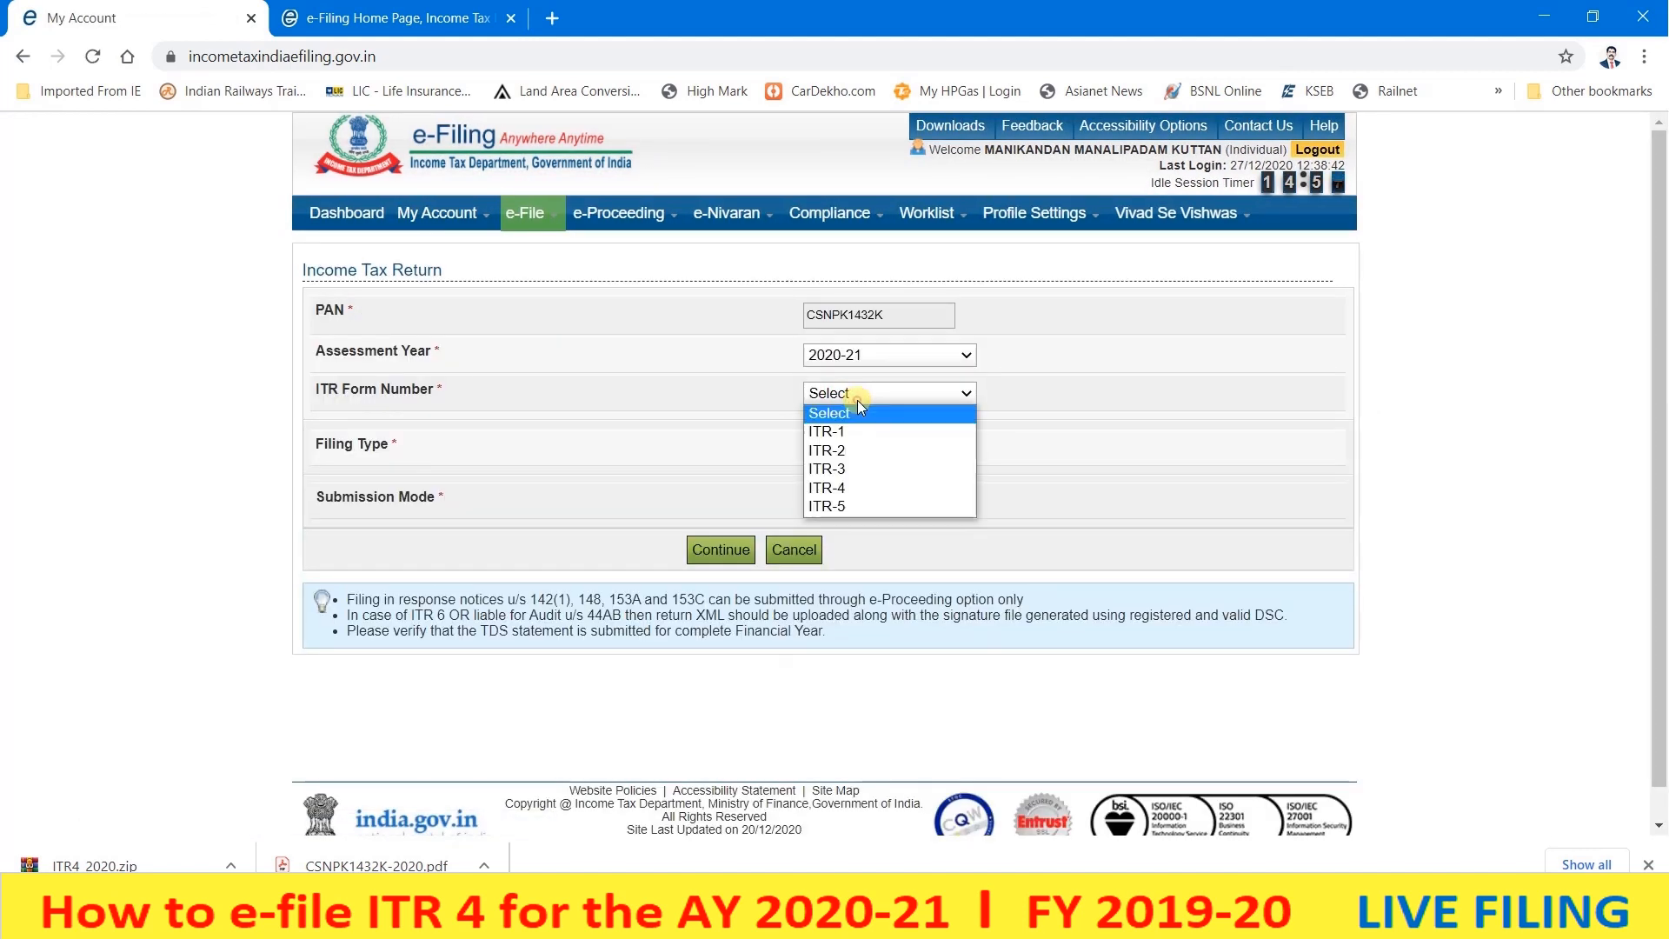
{"action": "left_click", "coordinate": [851, 474]}
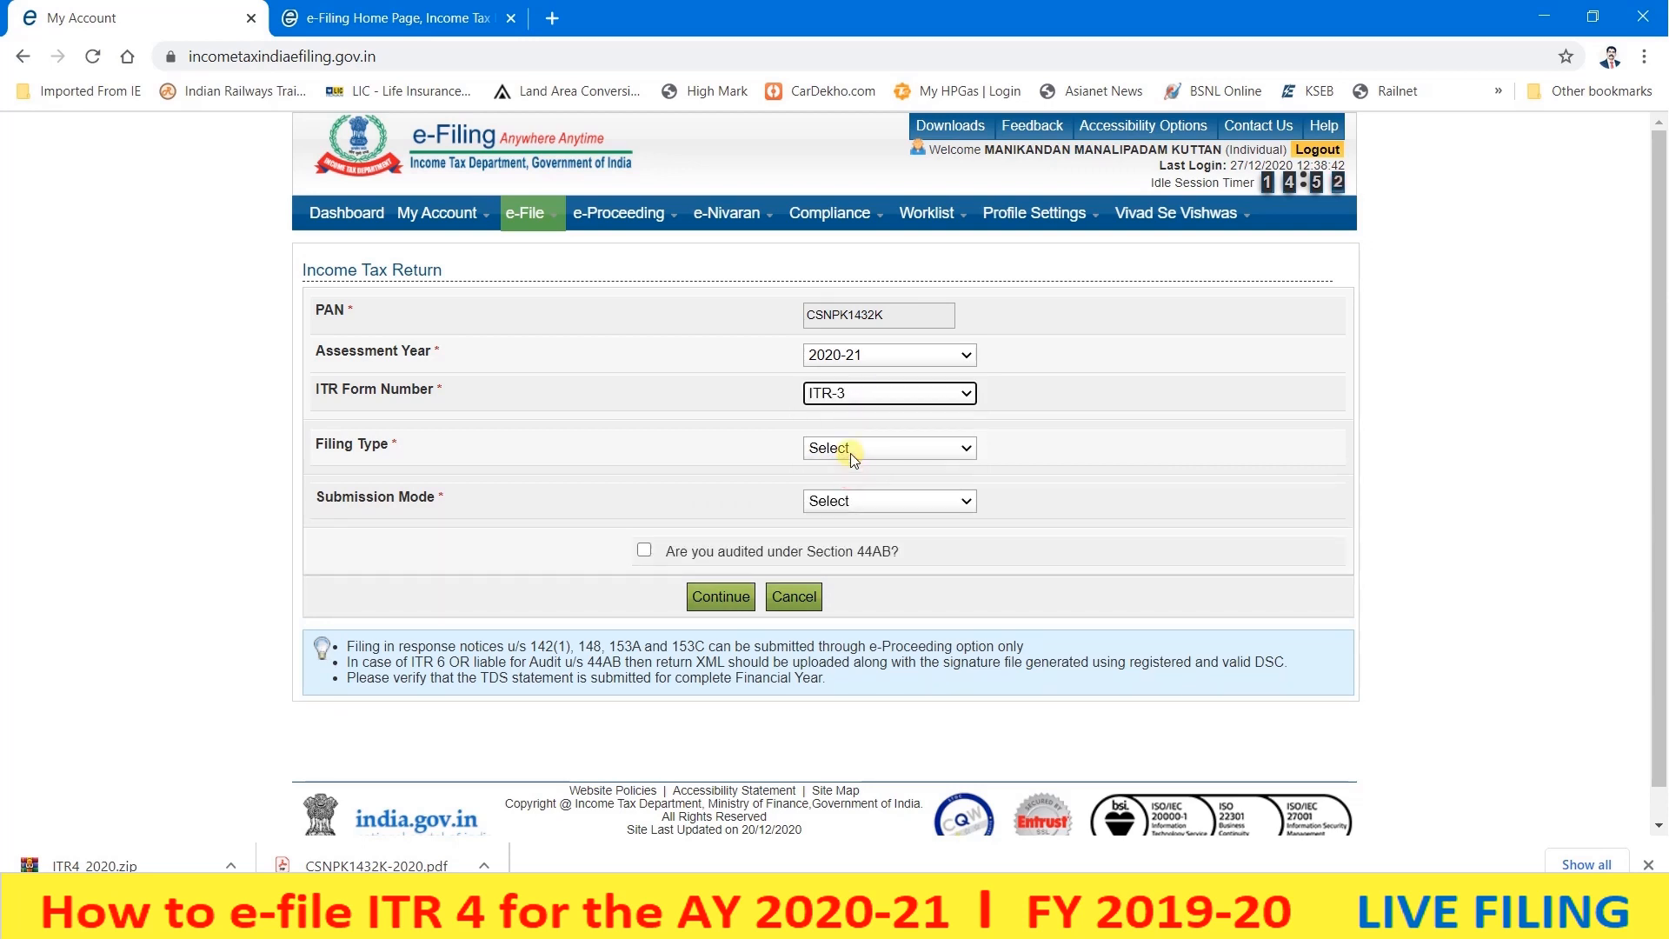
- Set filing type Original/Revised Return, submission mode Upload XML, and choose e-Verify later
{"action": "left_click", "coordinate": [849, 451]}
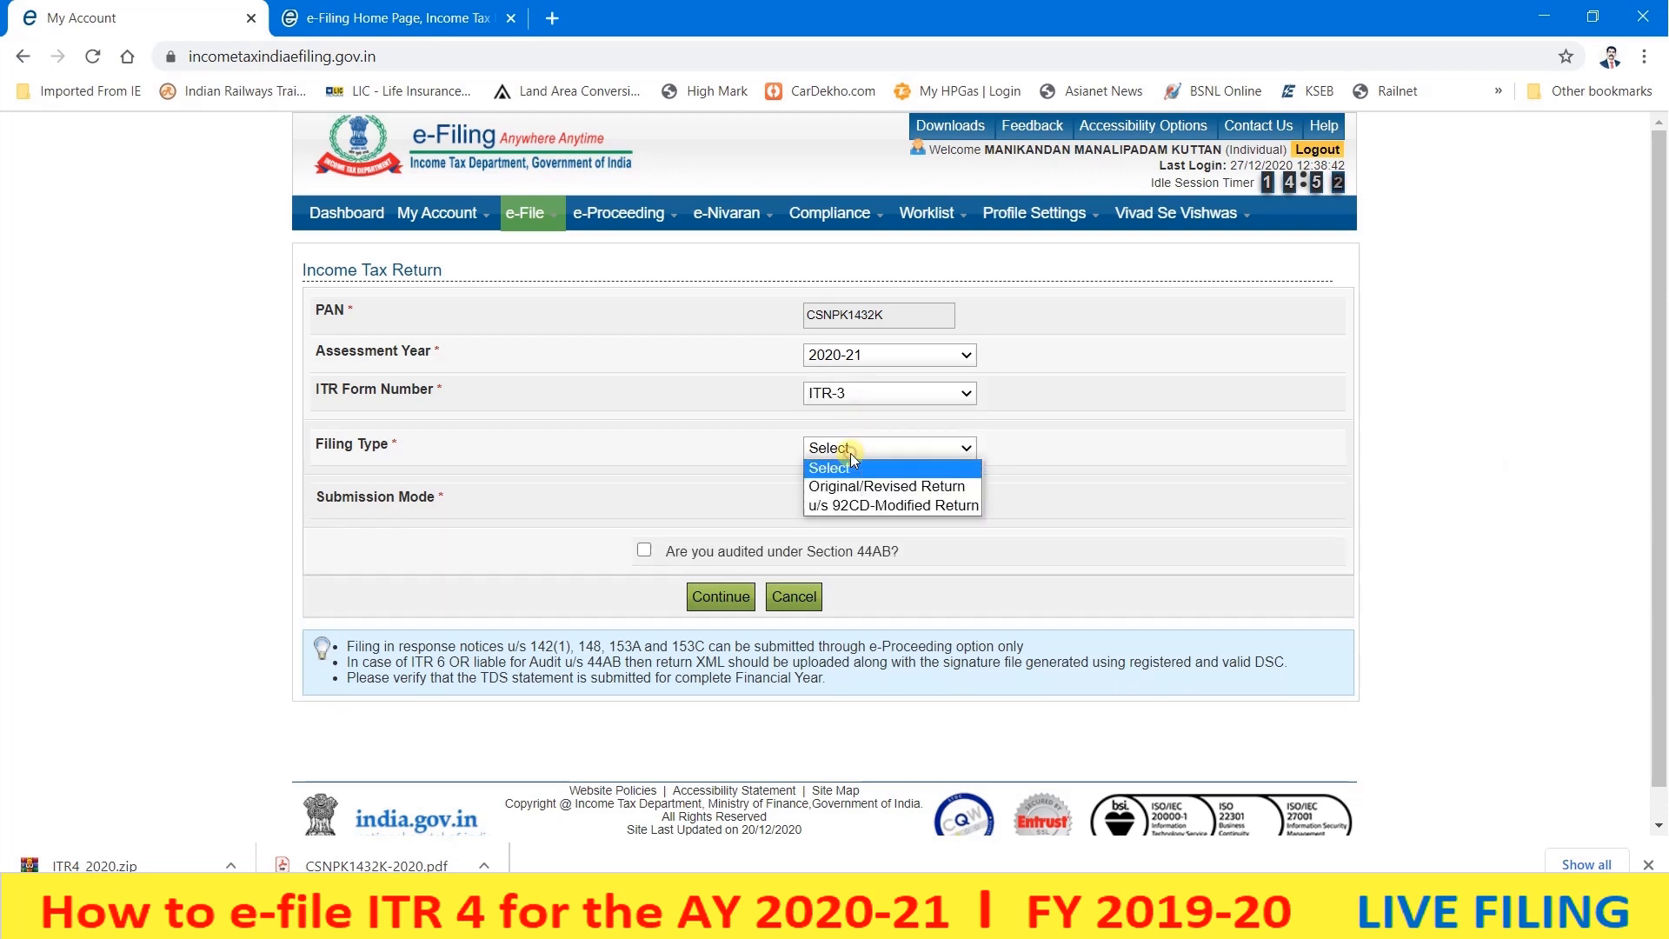
{"action": "left_click", "coordinate": [885, 487]}
{"action": "left_click", "coordinate": [873, 511]}
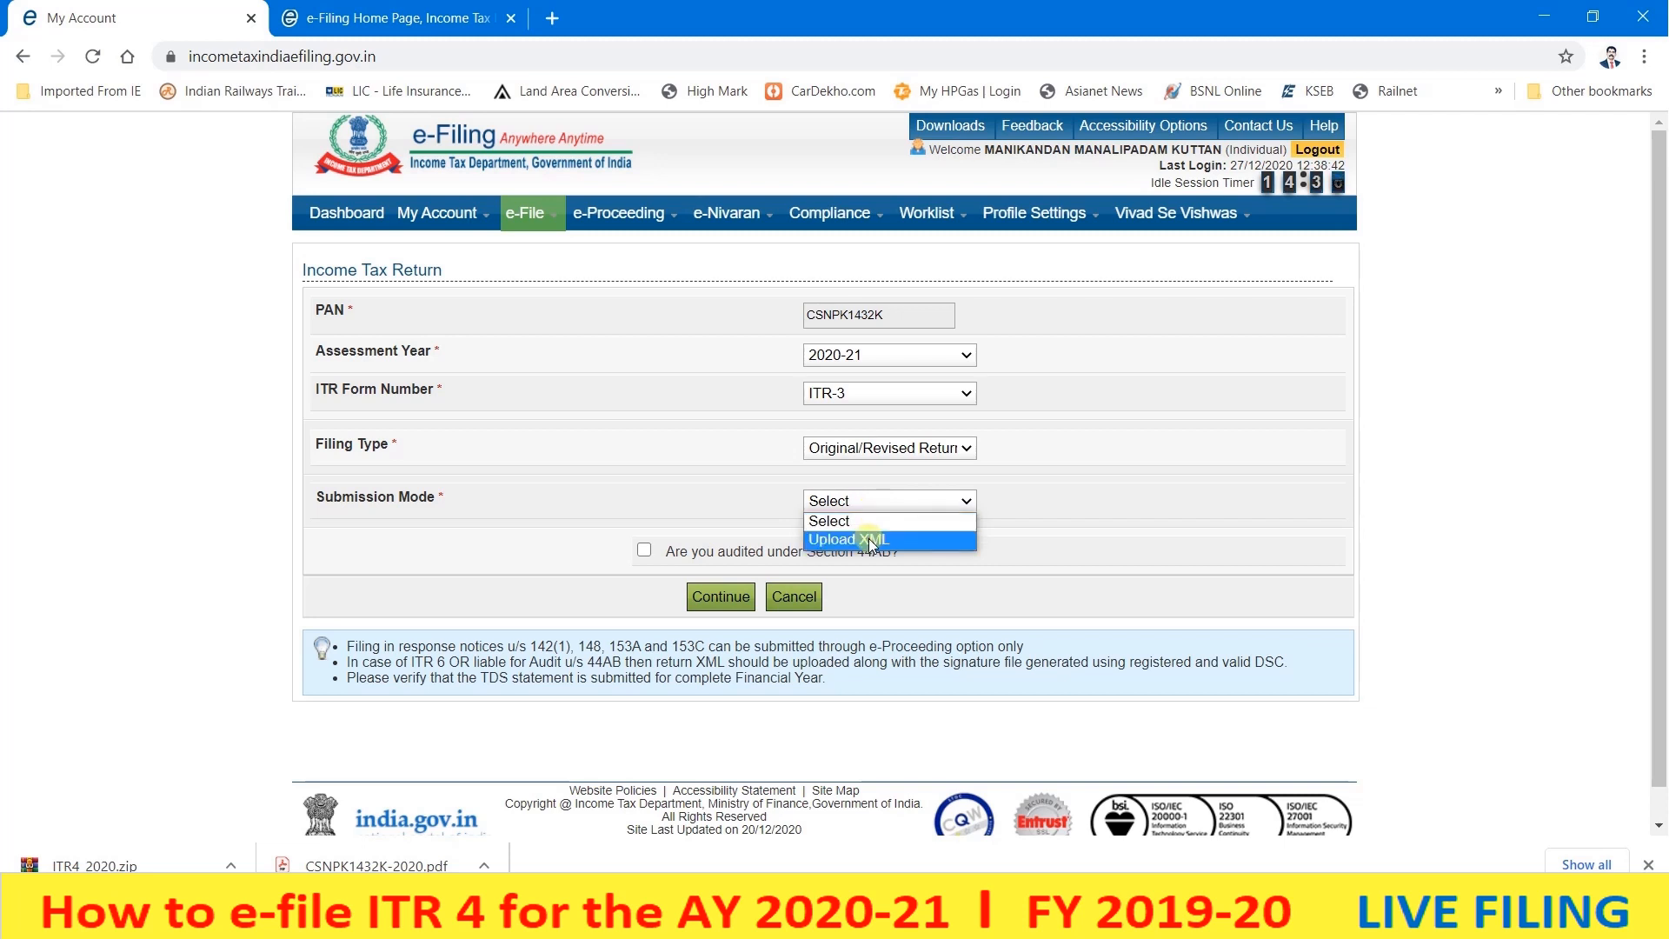
{"action": "left_click", "coordinate": [869, 539]}
{"action": "scroll", "coordinate": [868, 540], "scroll_direction": "down", "scroll_amount": 4}
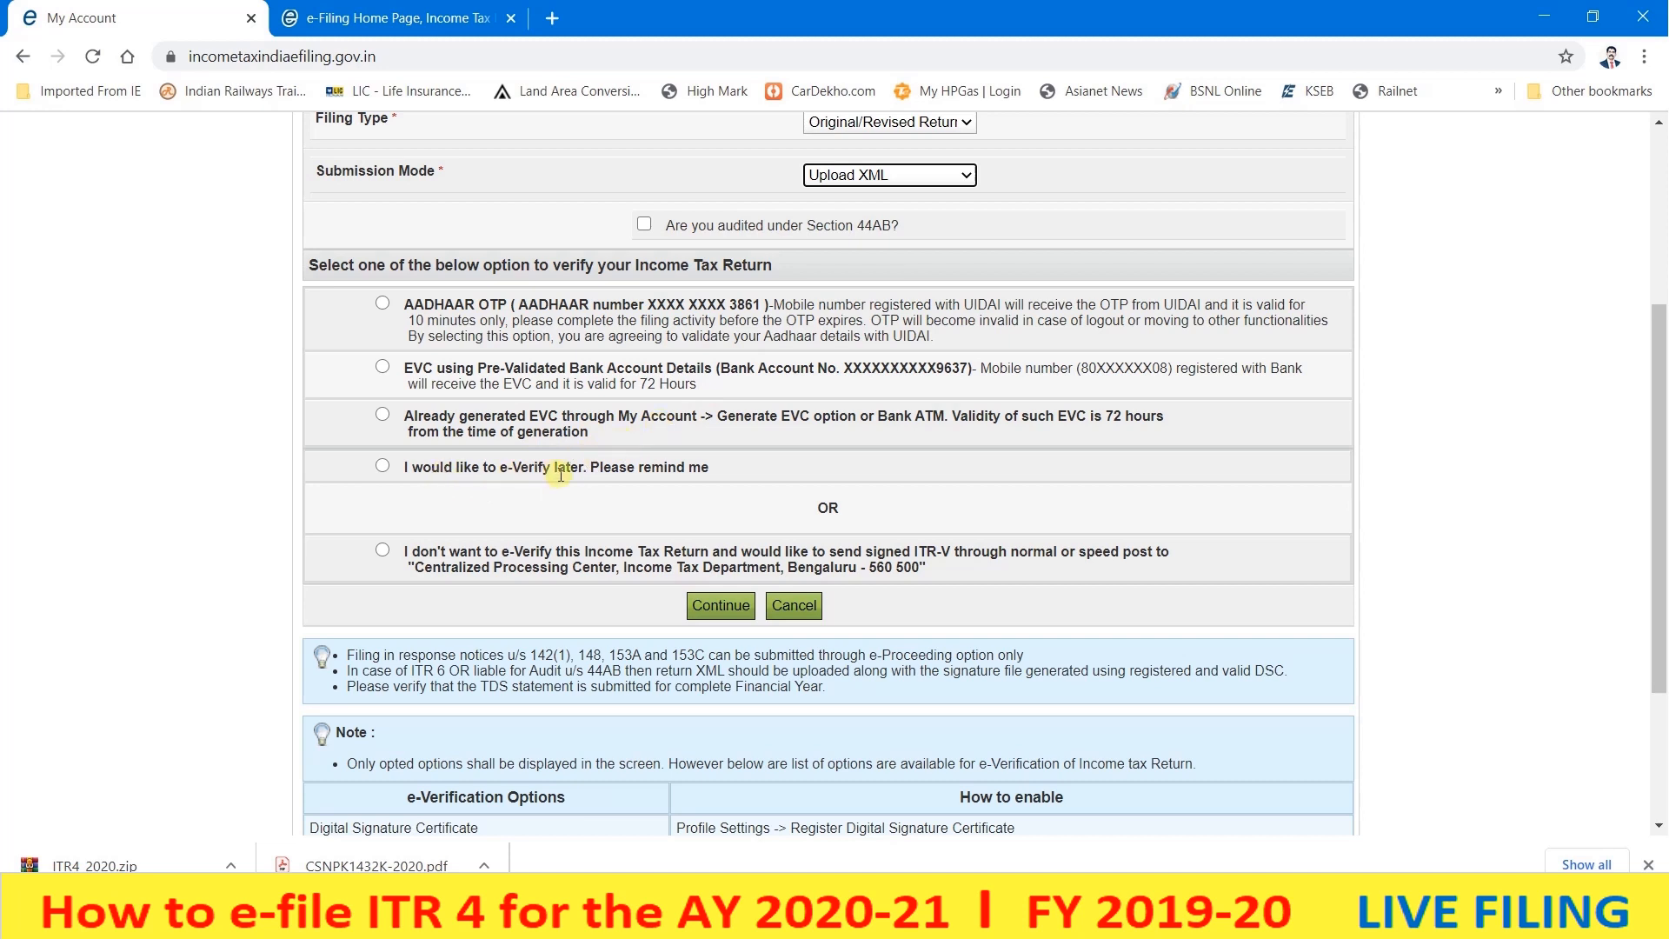
{"action": "left_click", "coordinate": [421, 469]}
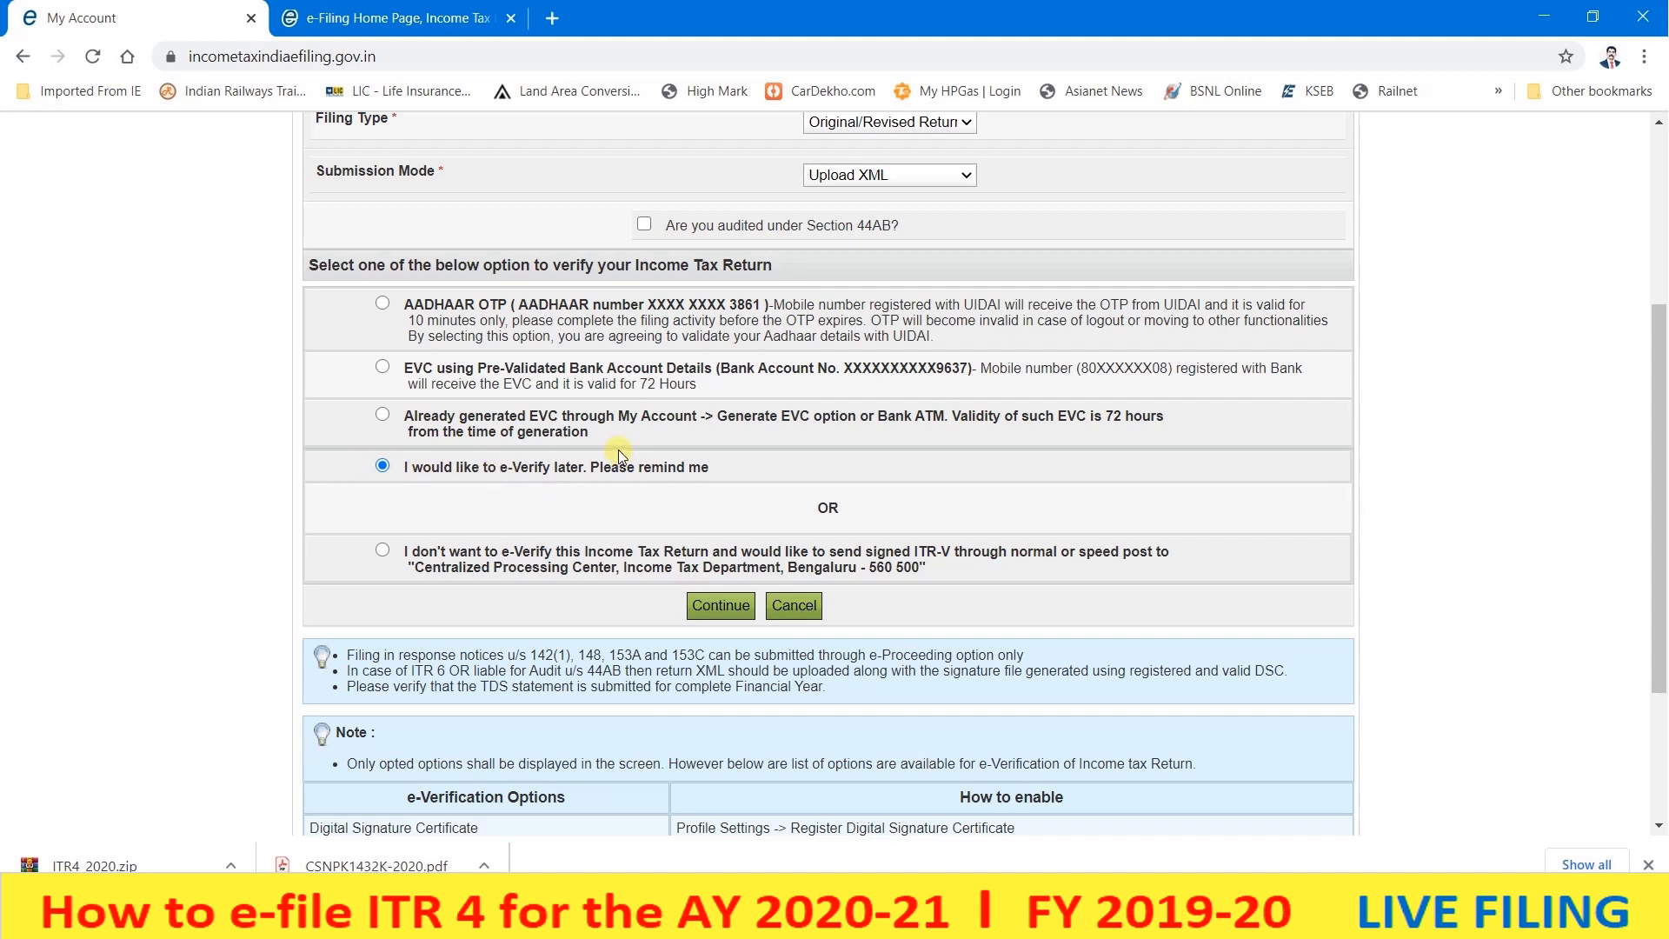
- Continue, then list filed IncomeTax Returns under My Account > View e-Filed Returns/Forms
{"action": "left_click", "coordinate": [728, 606]}
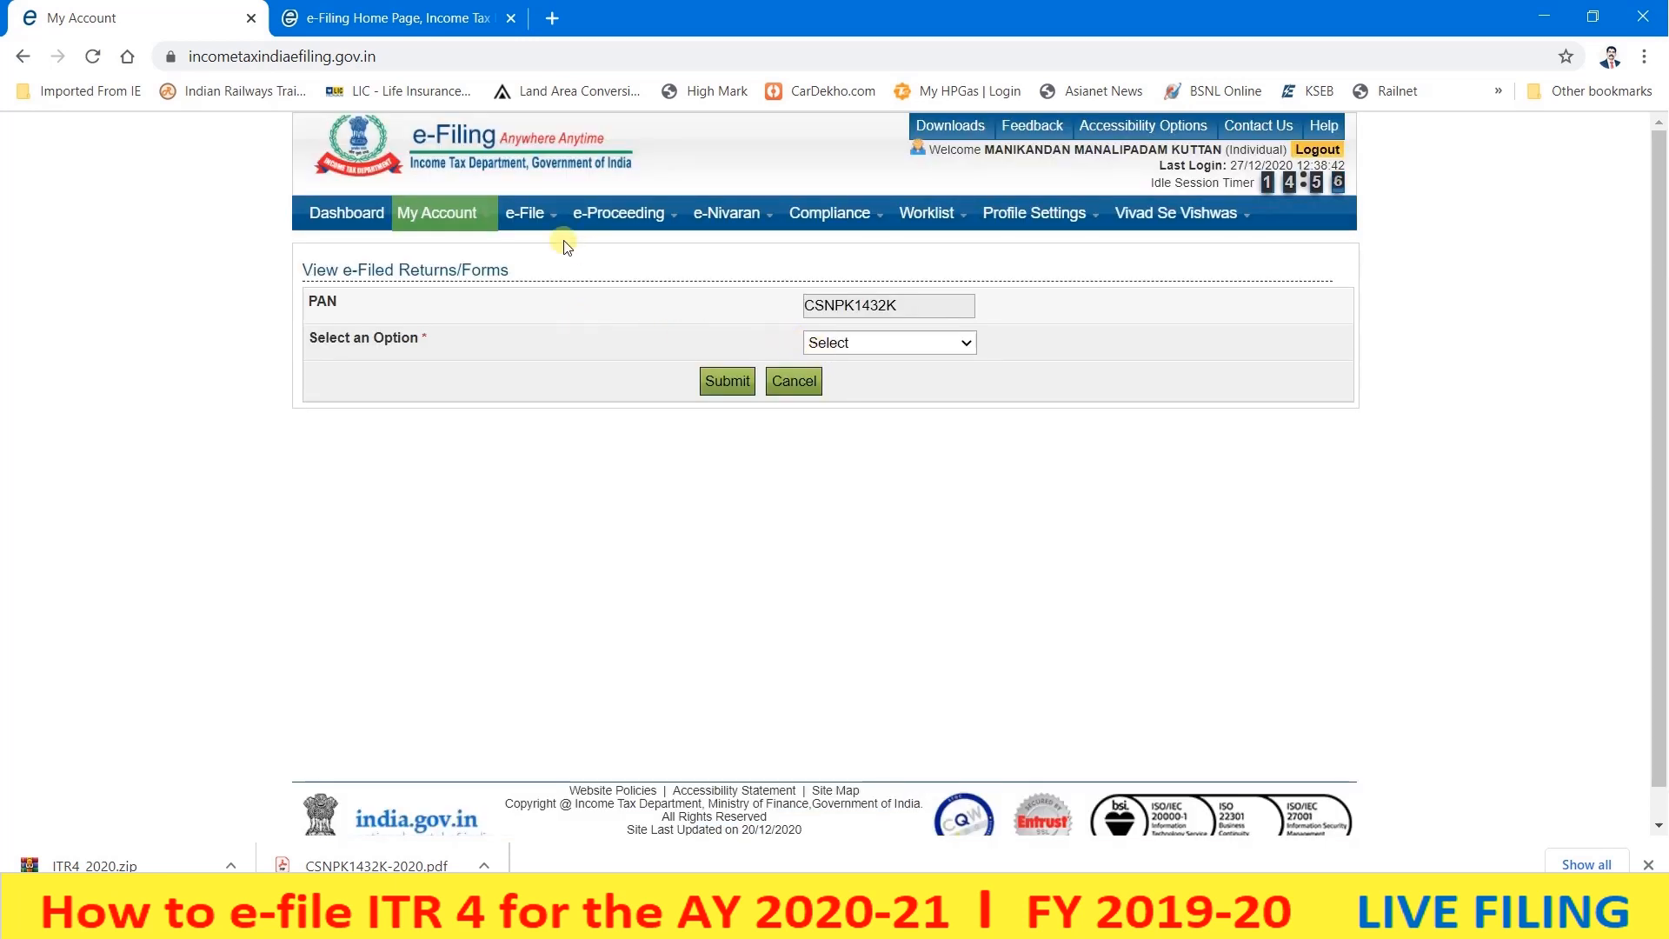
{"action": "left_click", "coordinate": [442, 218]}
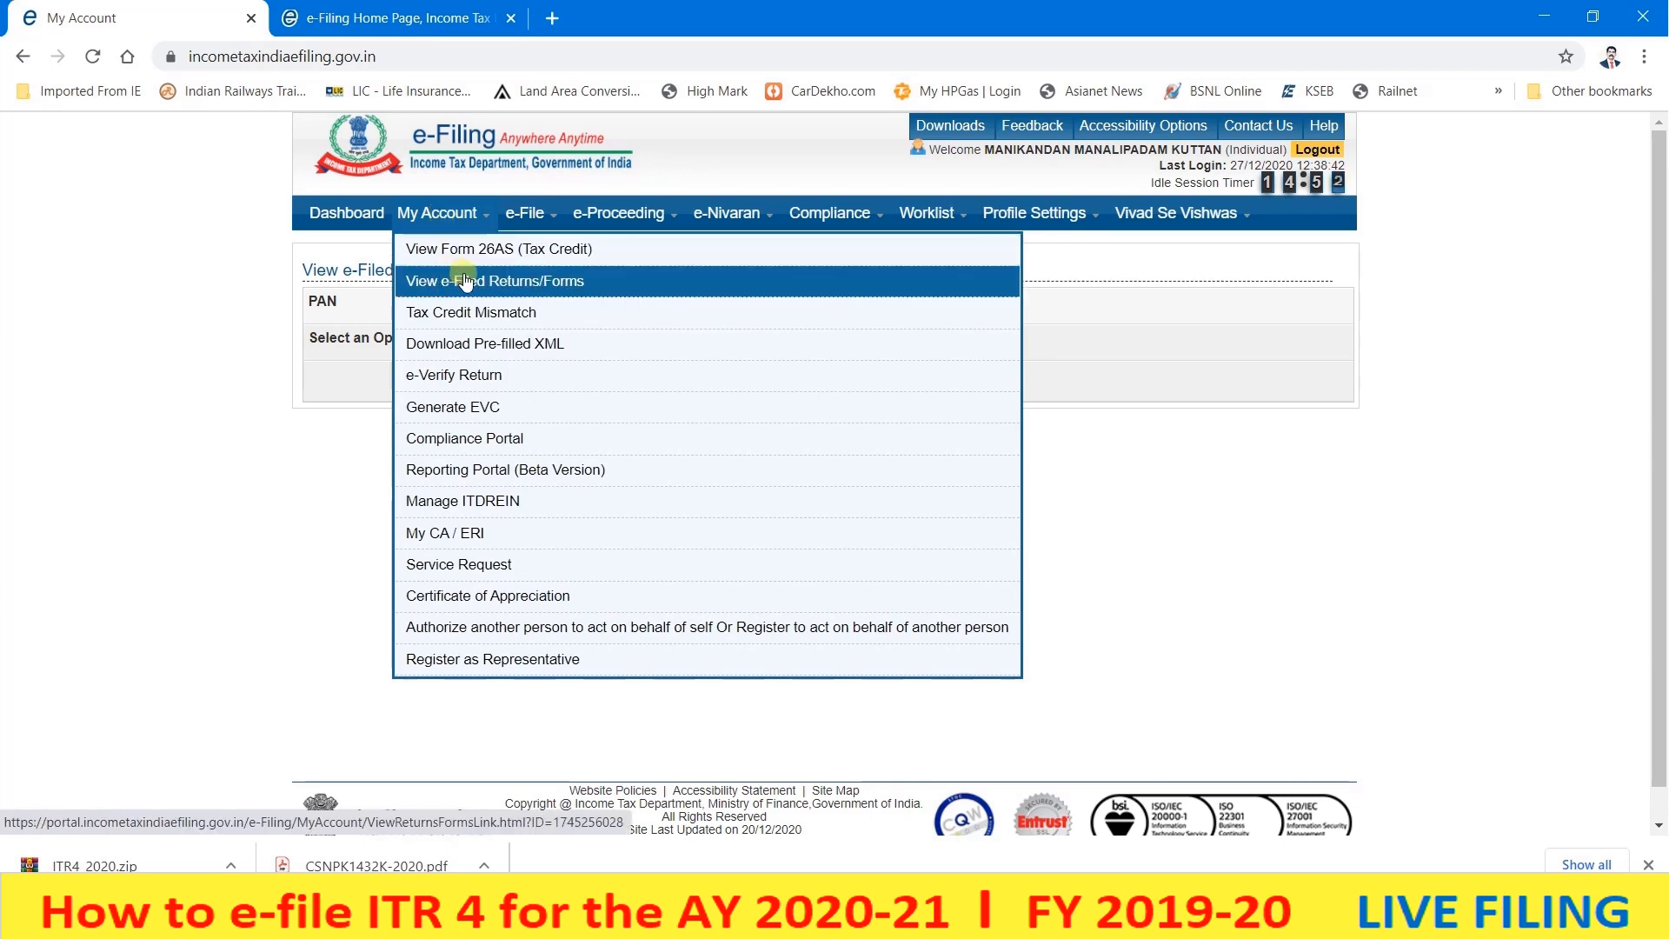
{"action": "left_click", "coordinate": [556, 282]}
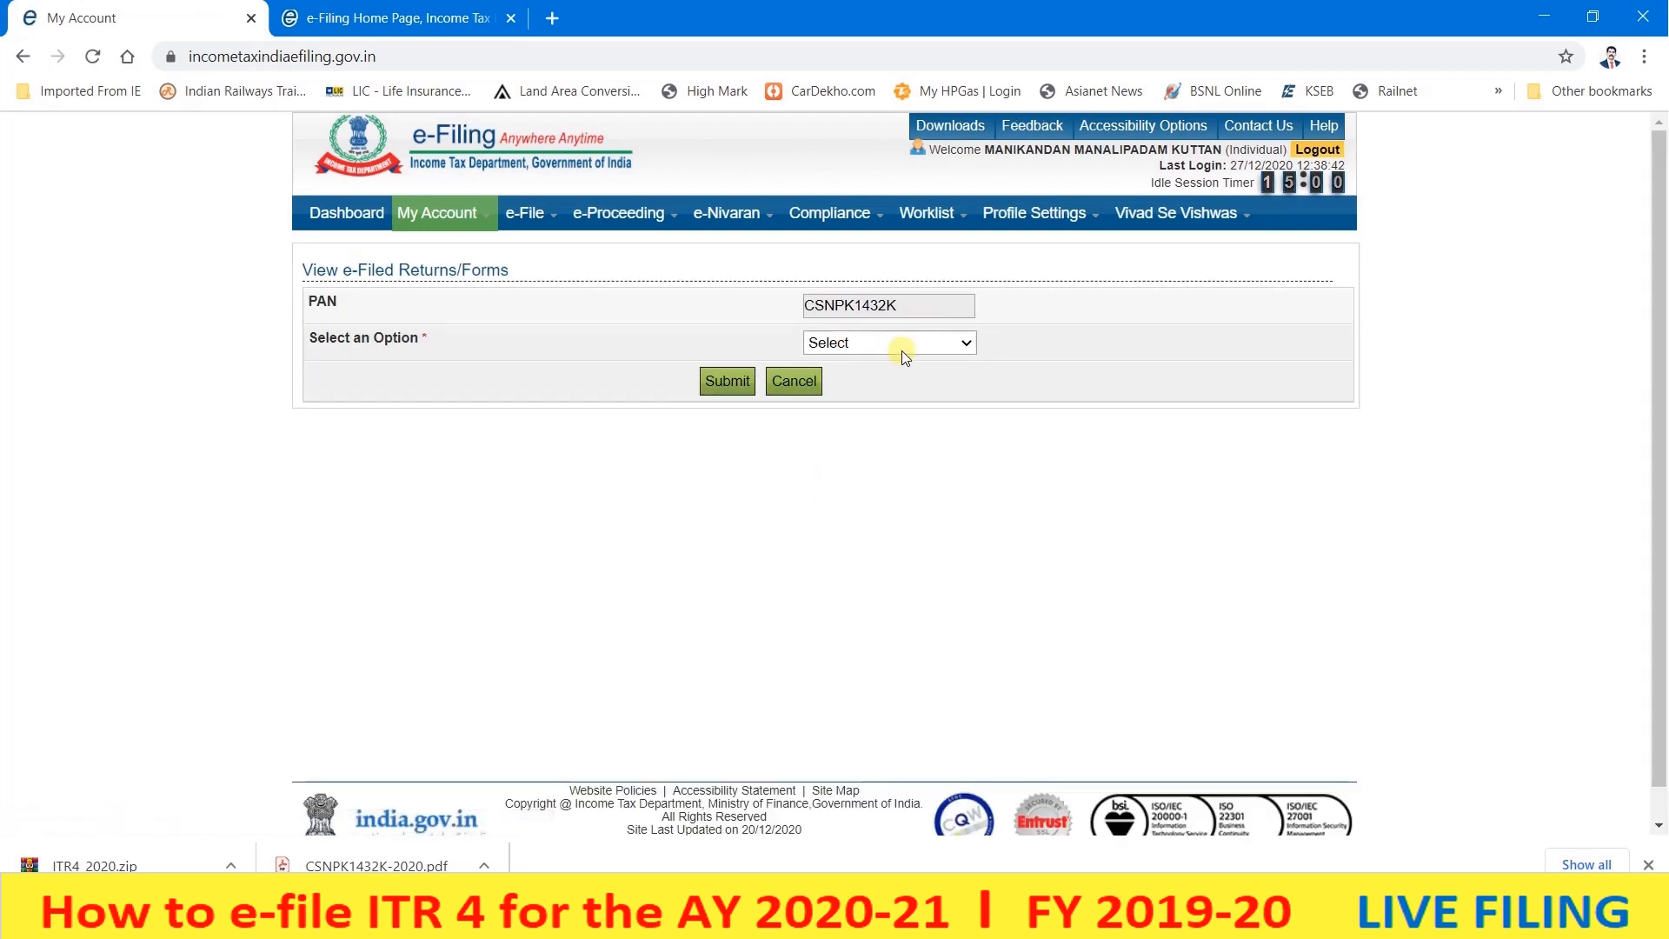
{"action": "left_click", "coordinate": [904, 351]}
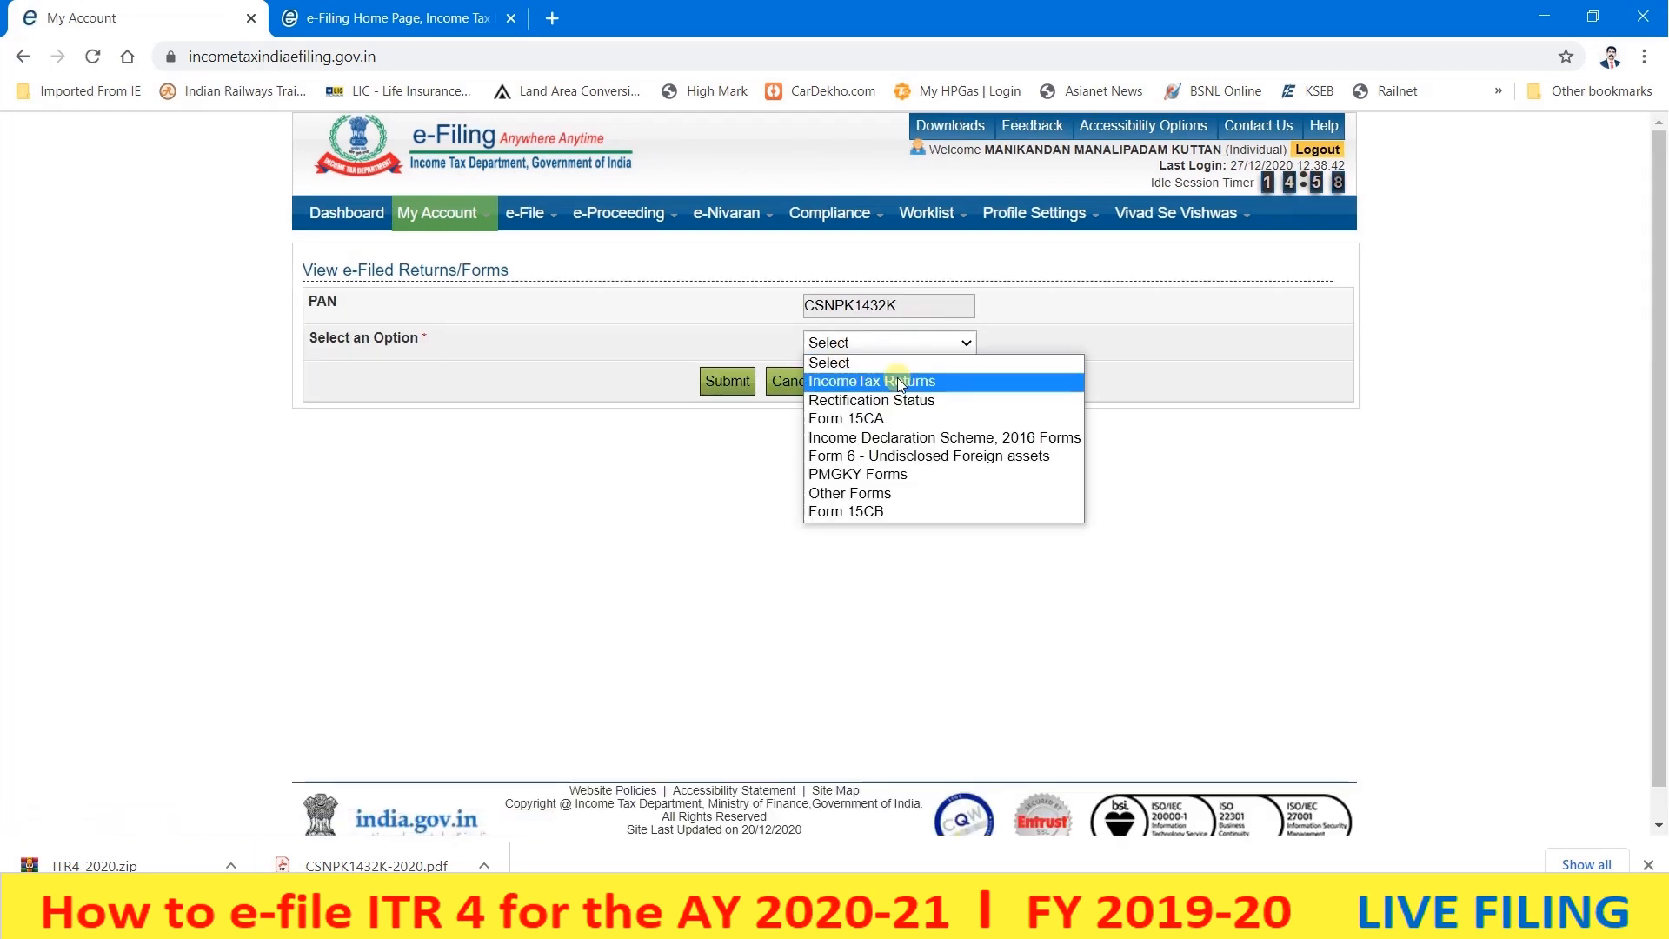
{"action": "left_click", "coordinate": [900, 383]}
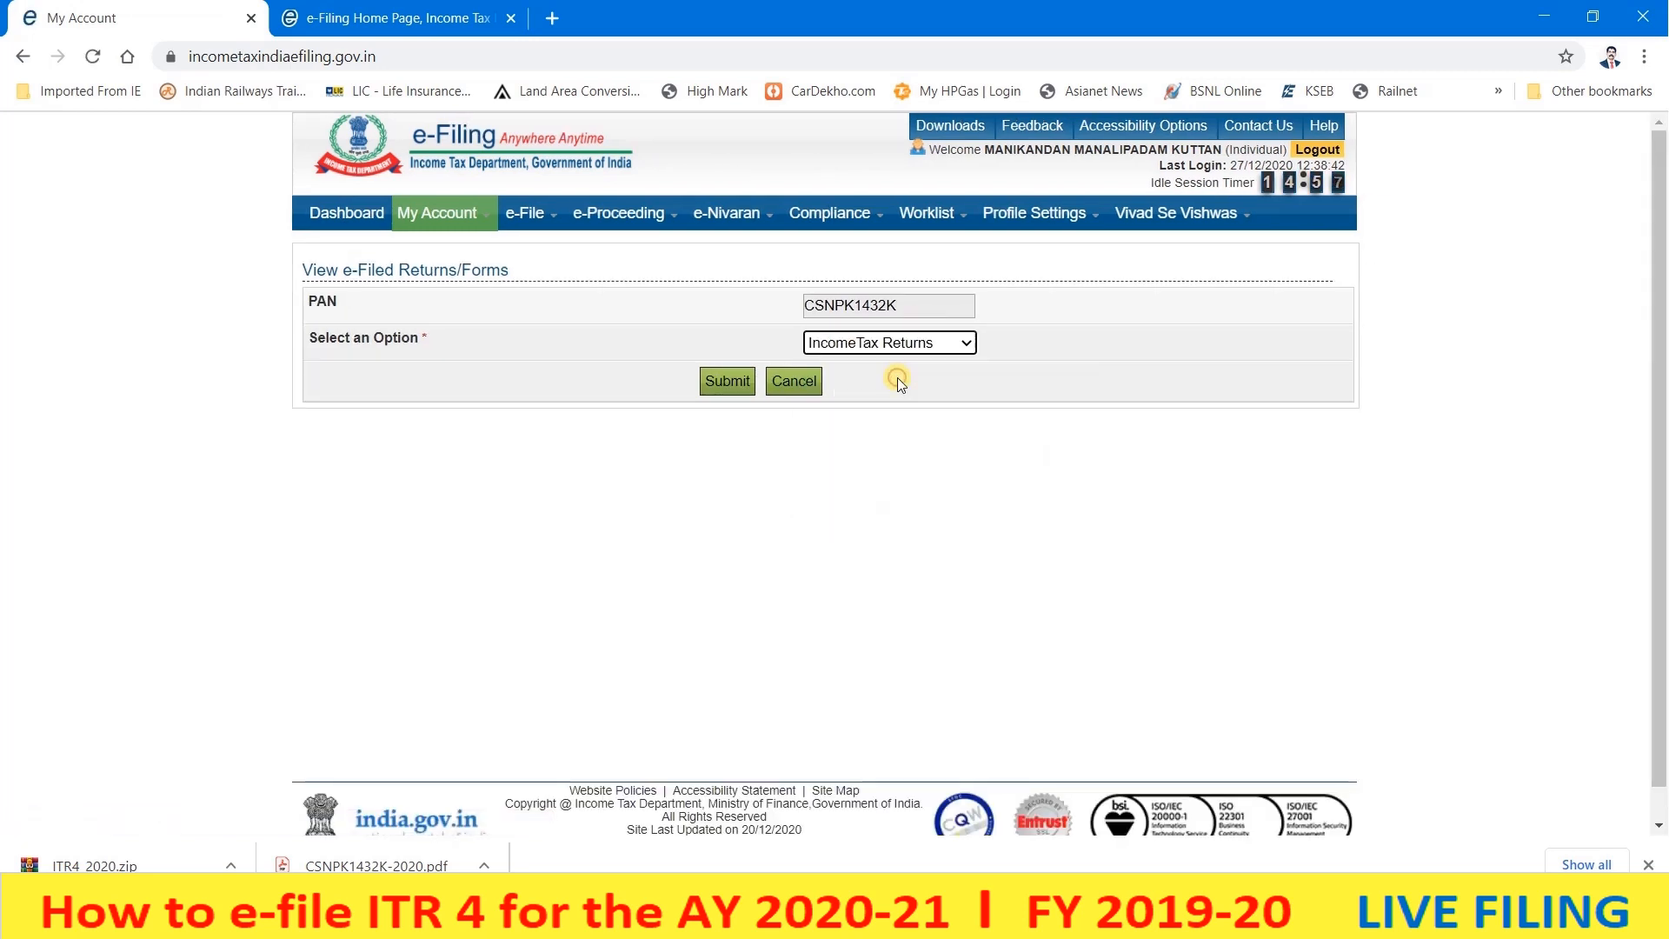
{"action": "left_click", "coordinate": [728, 388]}
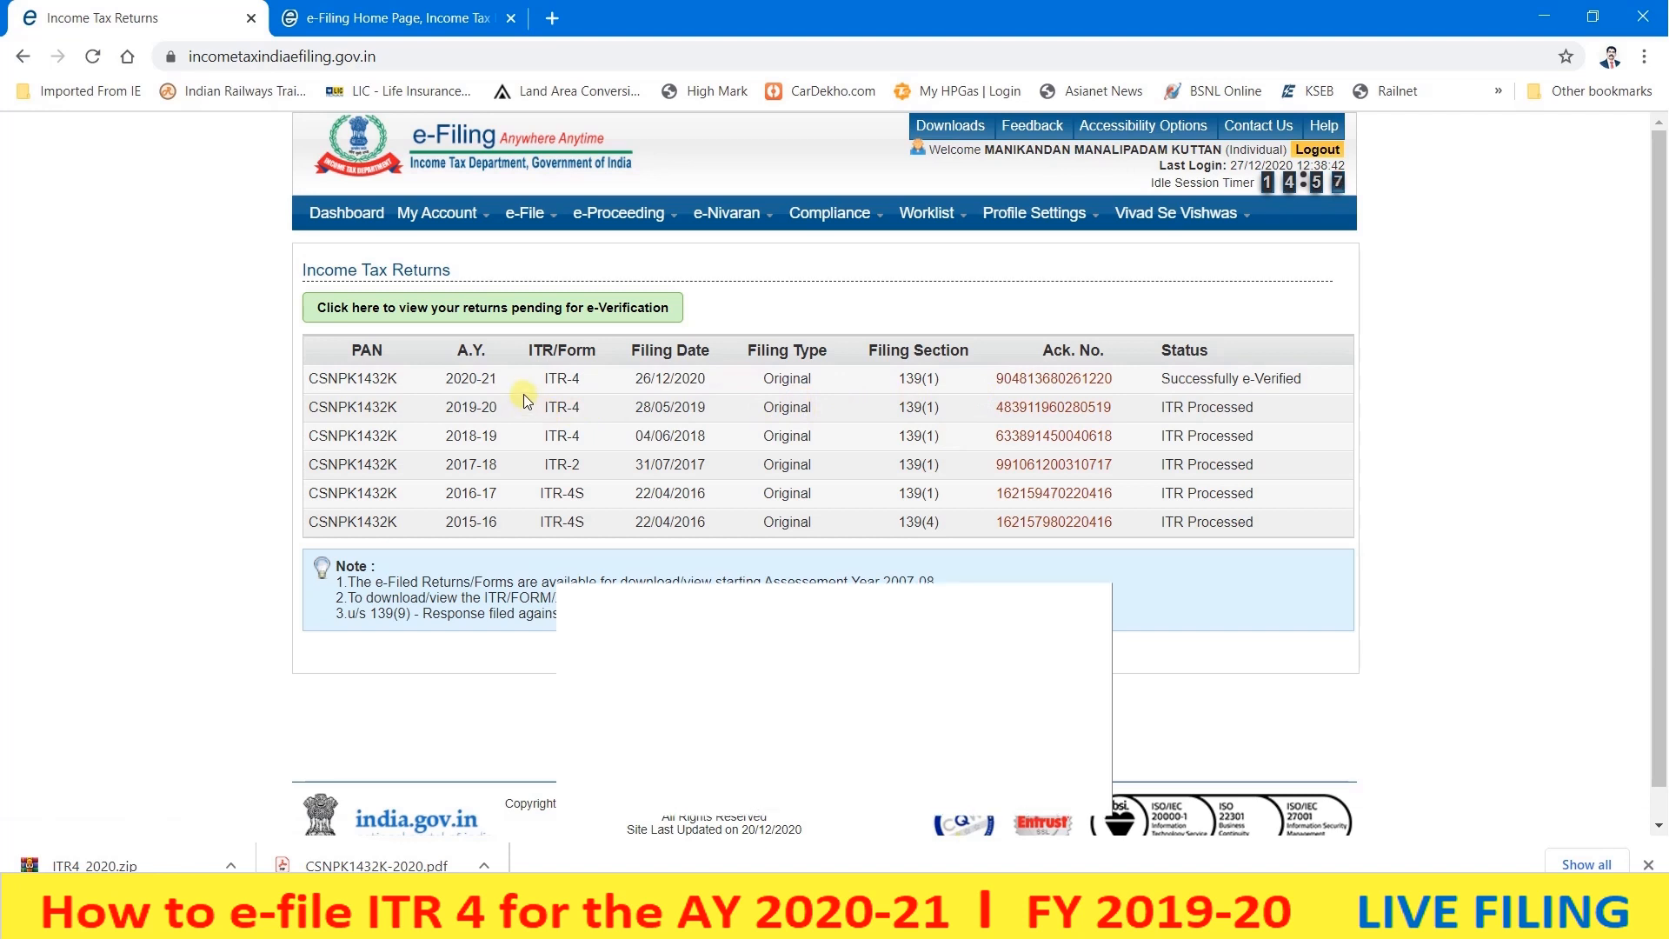
- Open the 2020-21 ITR-4 return details, view its ITR-V acknowledgement, then close that tab
{"action": "left_click", "coordinate": [1062, 376]}
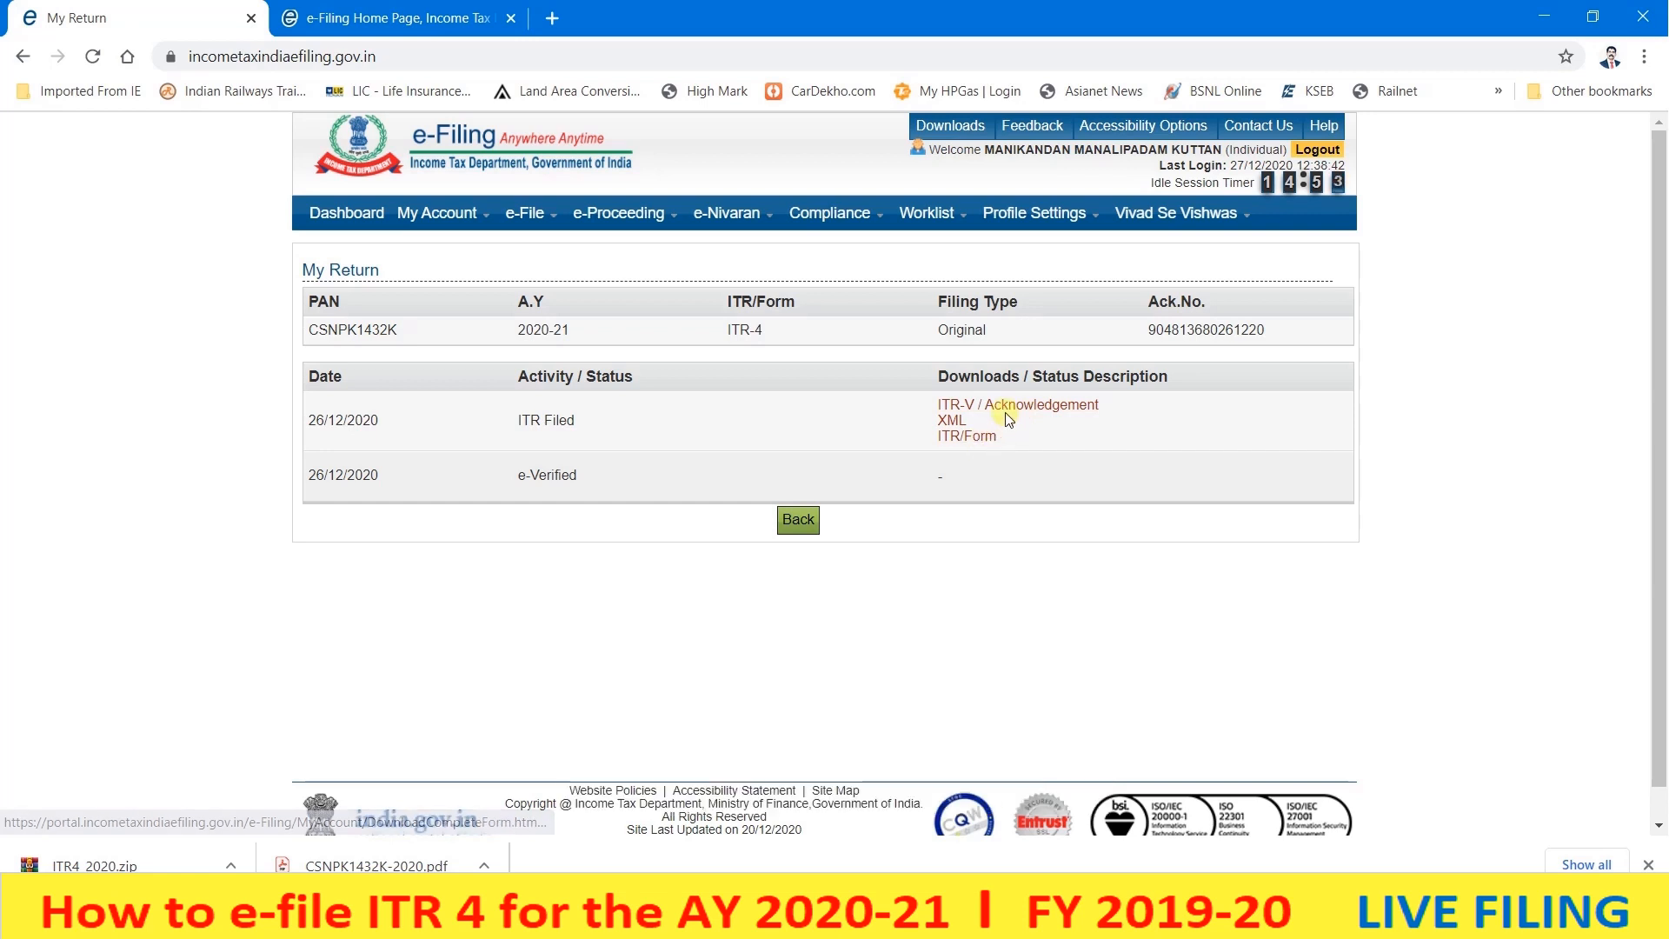
{"action": "left_click", "coordinate": [948, 438]}
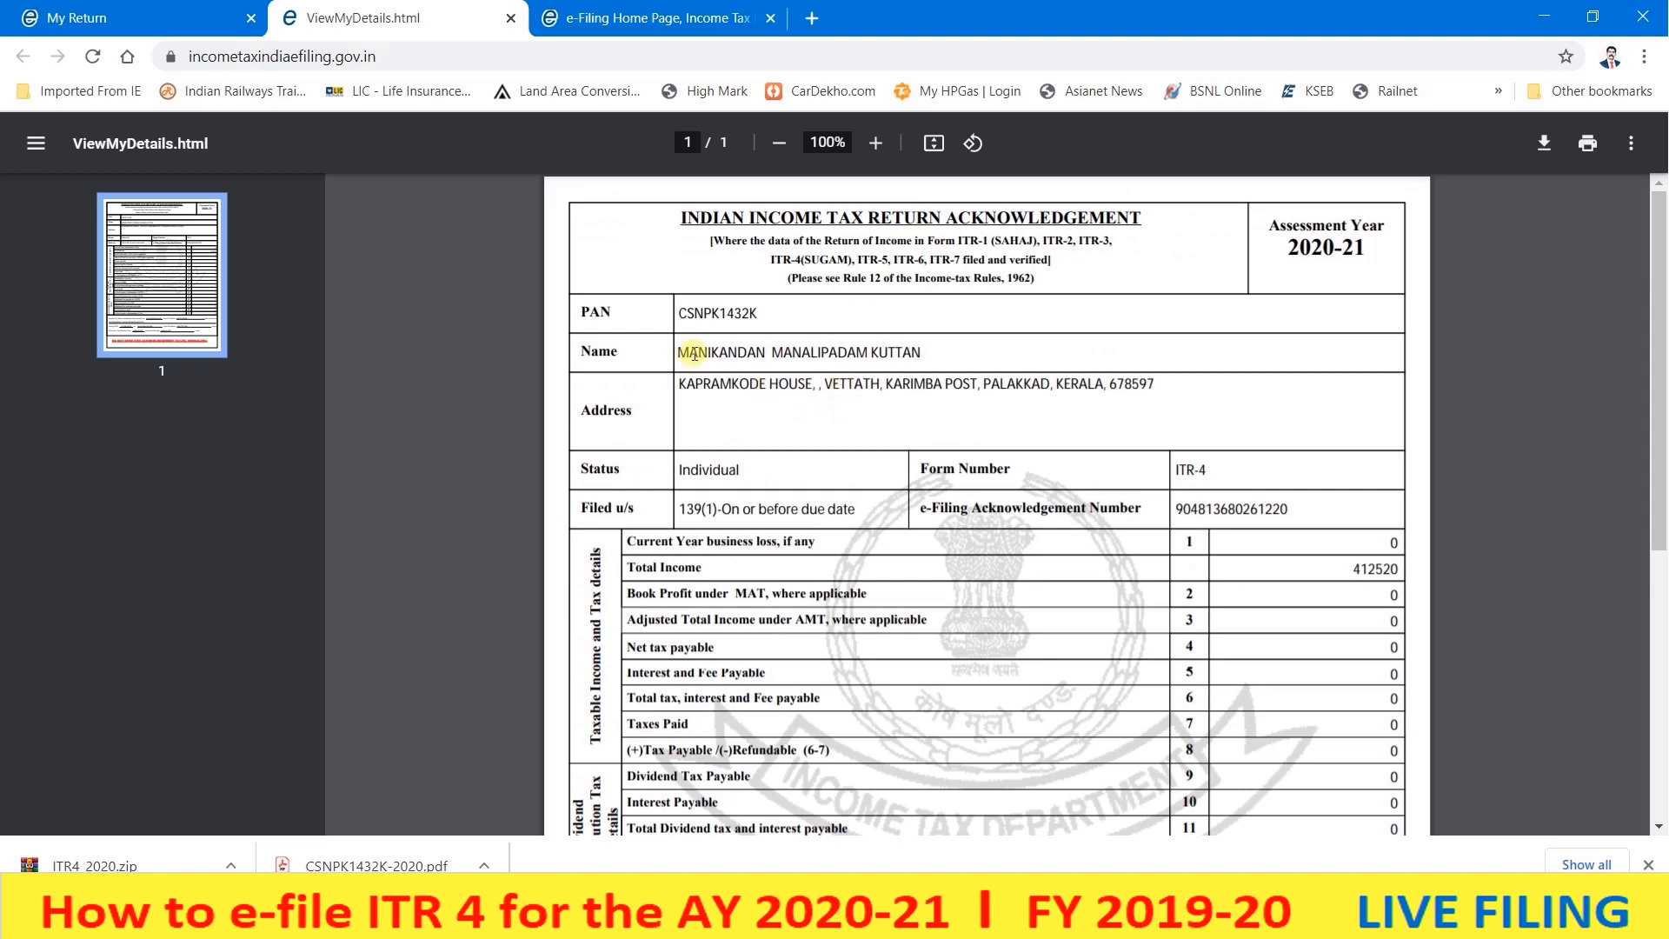
{"action": "key", "text": "ctrl+w"}
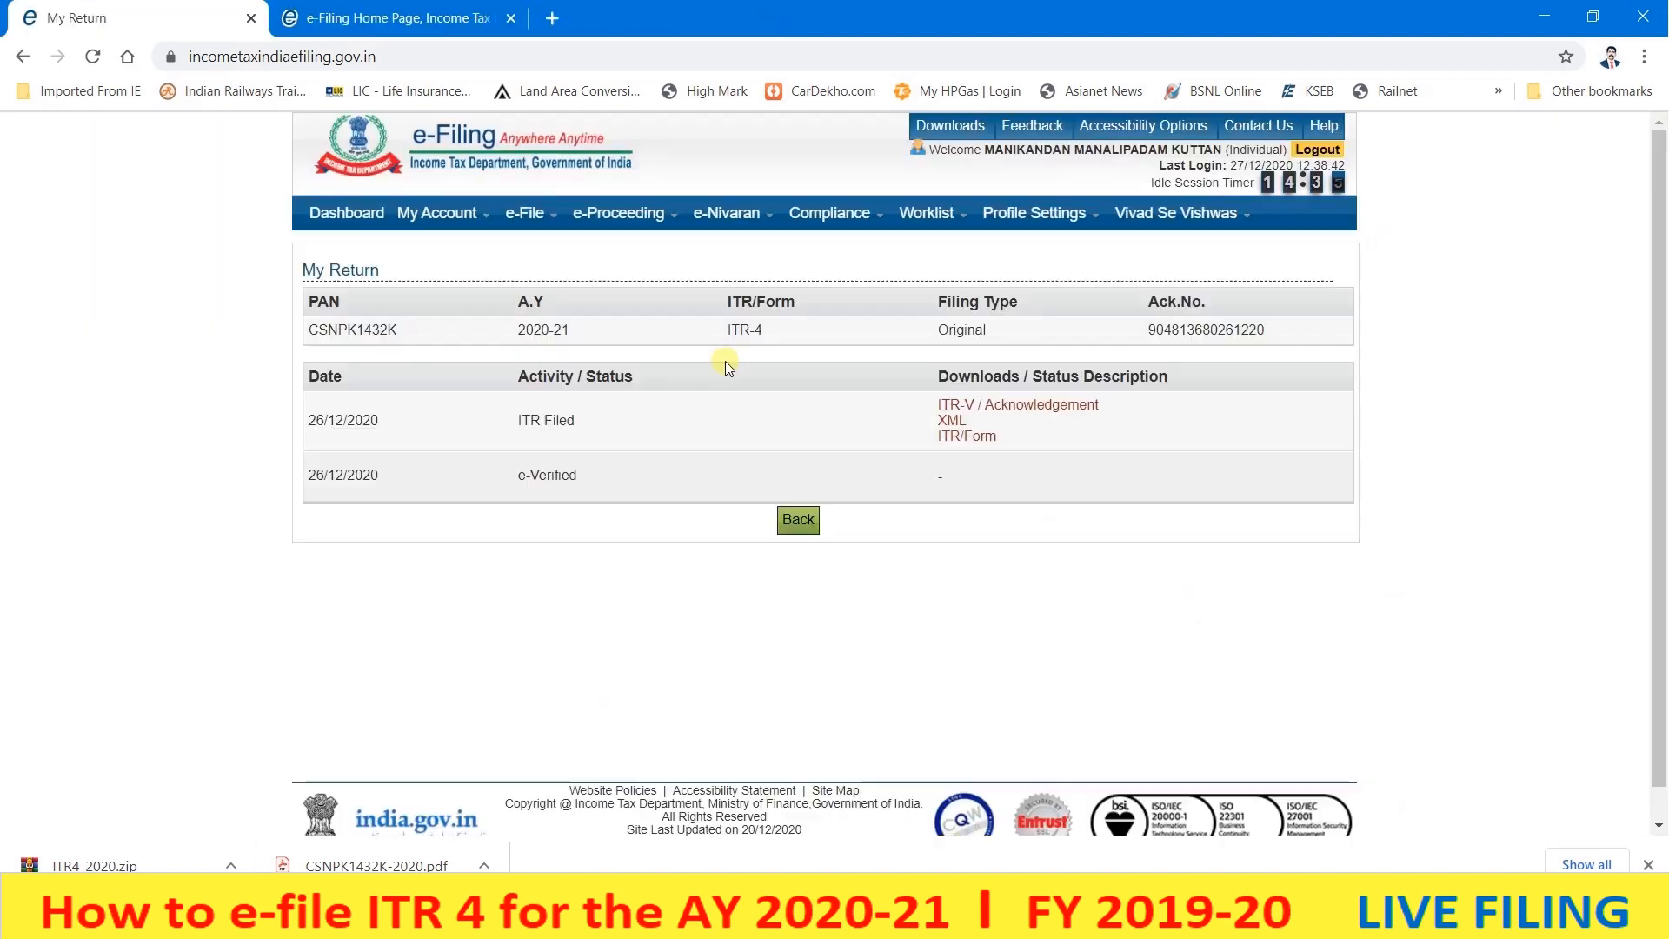
- Scroll through every page of the complete filed ITR-4 SUGAM form, then close the DownloadCompleteForm tab
{"action": "left_click", "coordinate": [975, 441]}
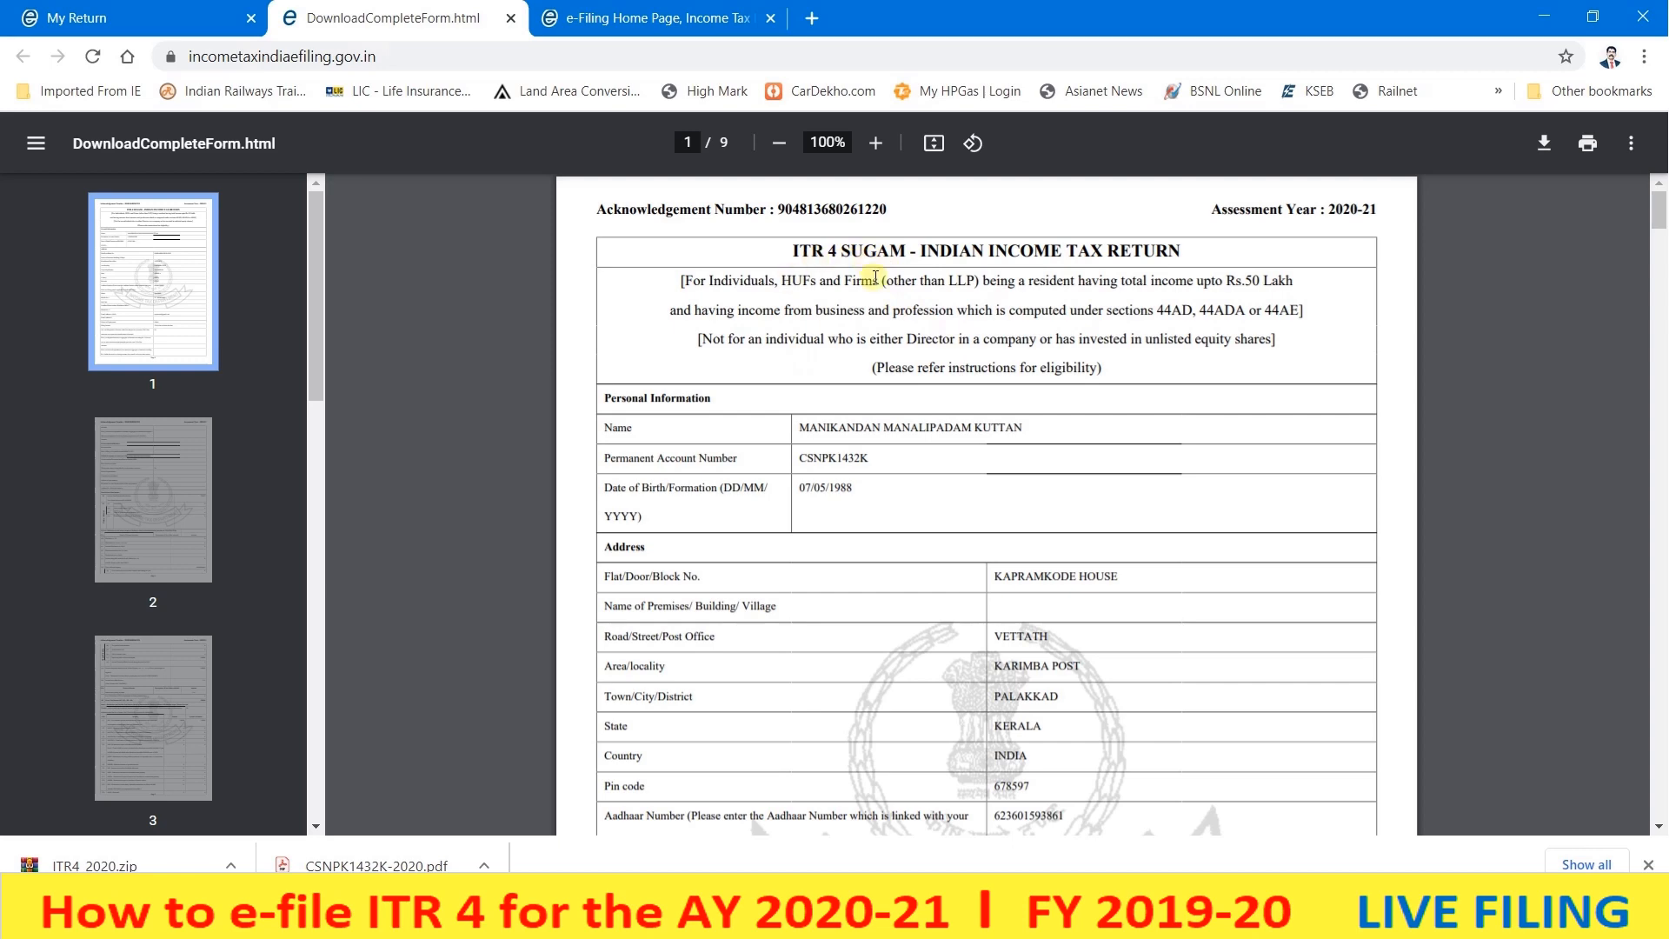
{"action": "scroll", "coordinate": [867, 339], "scroll_direction": "down", "scroll_amount": 1}
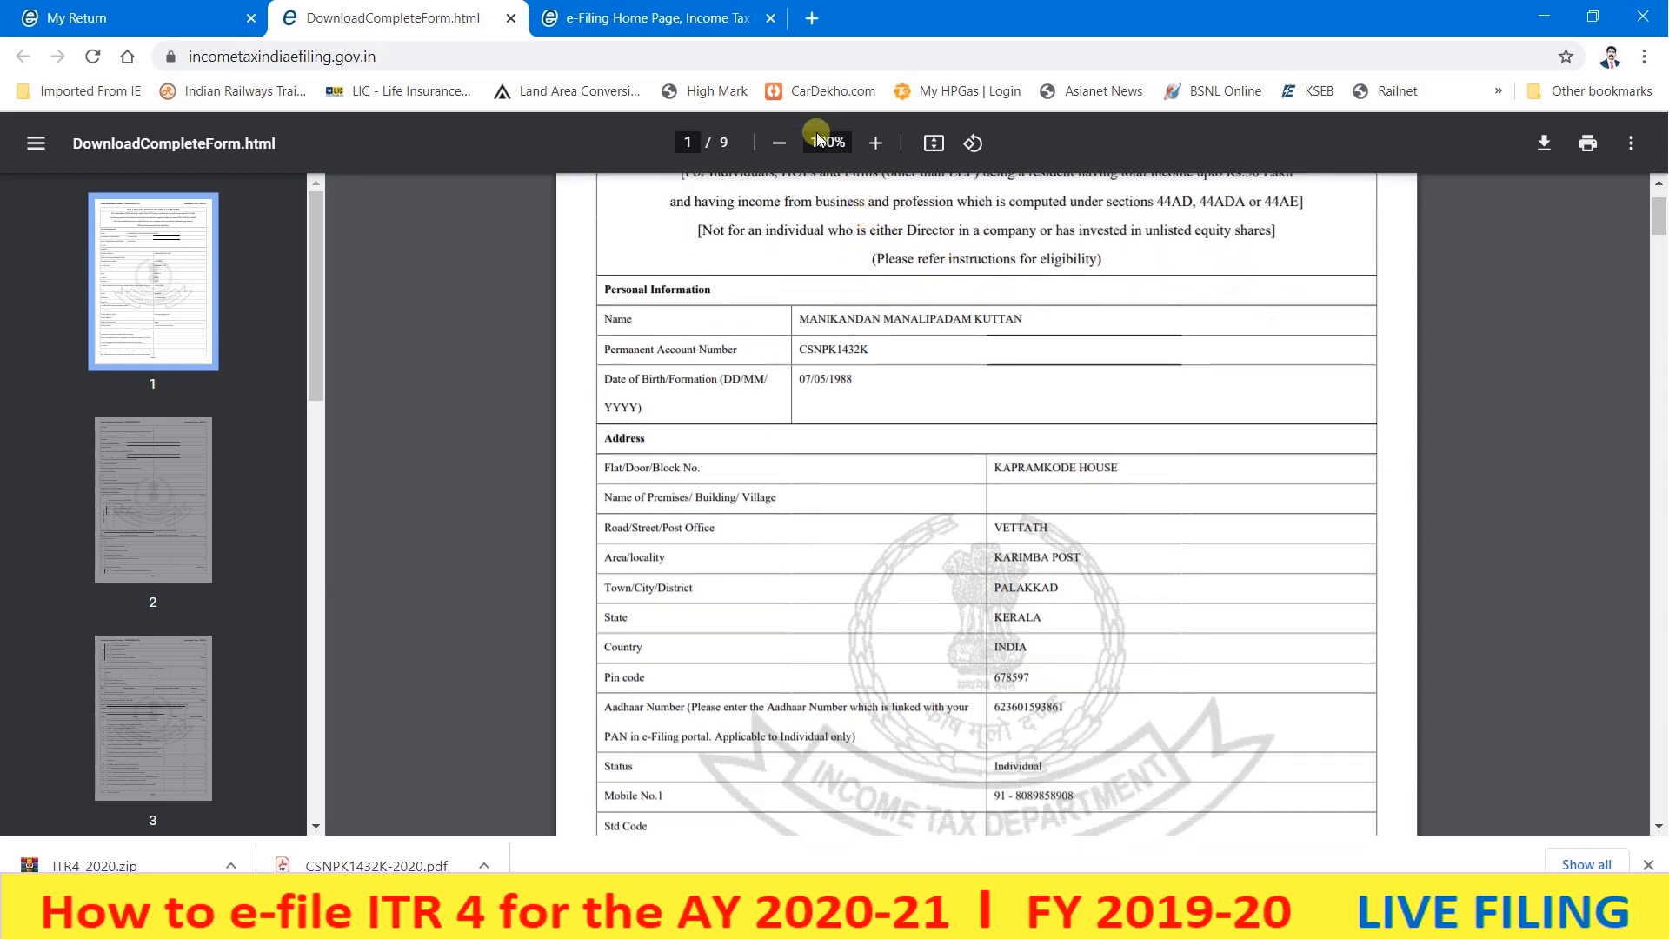
{"action": "scroll", "coordinate": [805, 361], "scroll_direction": "down", "scroll_amount": 5}
{"action": "scroll", "coordinate": [805, 360], "scroll_direction": "down", "scroll_amount": 12}
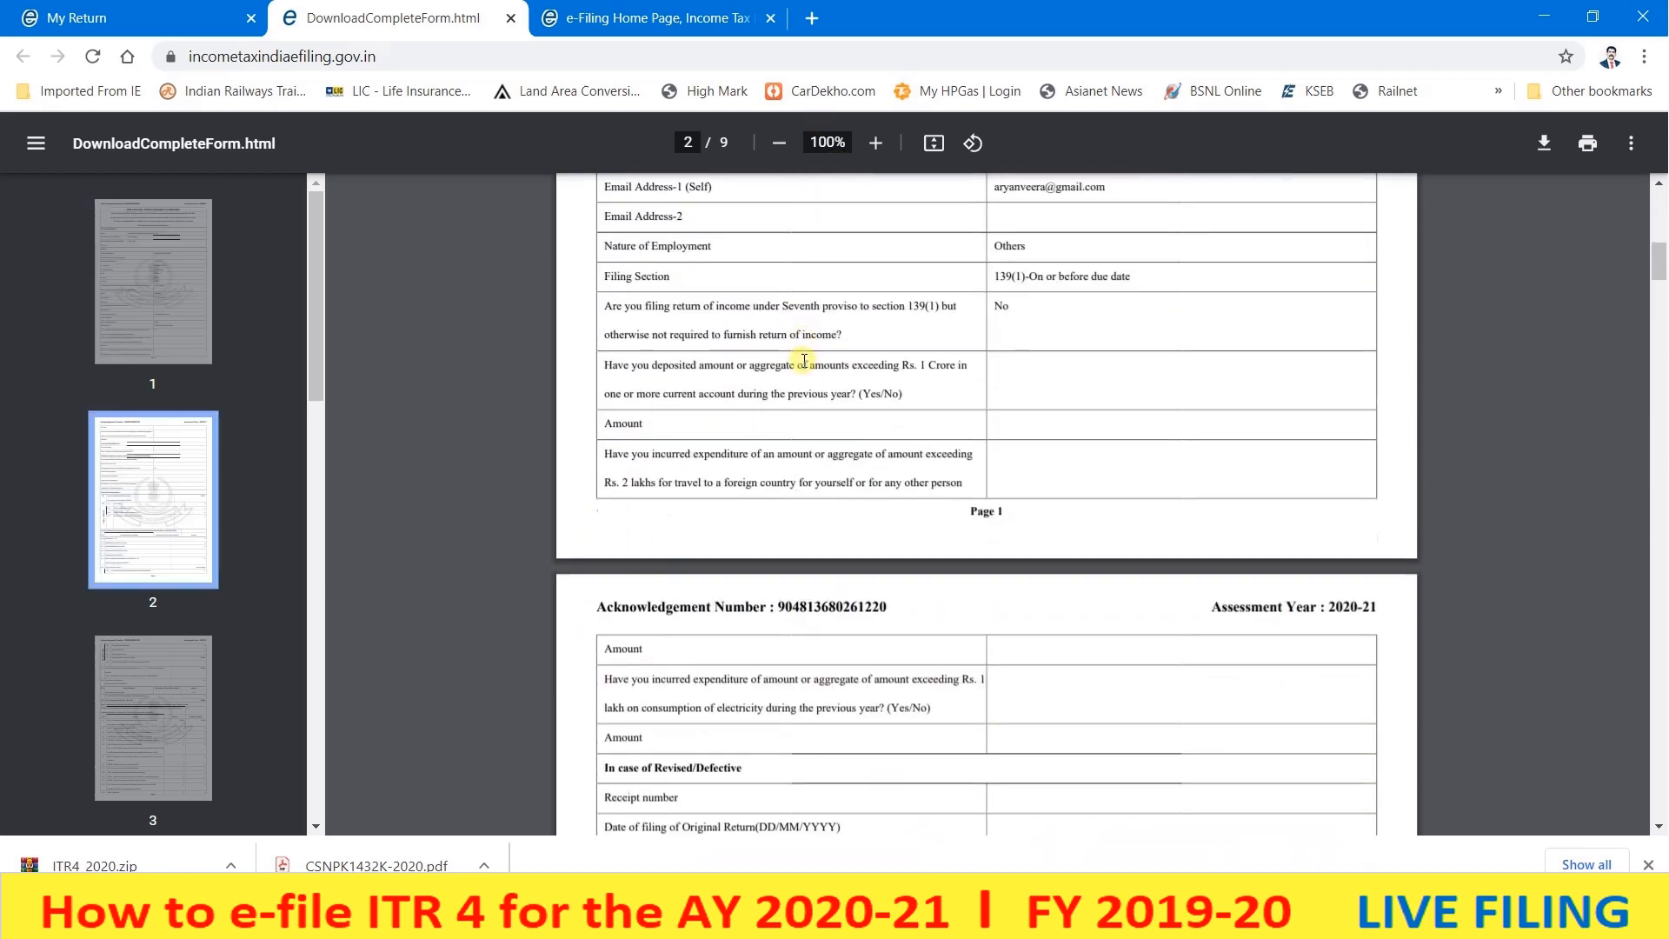
{"action": "scroll", "coordinate": [805, 361], "scroll_direction": "down", "scroll_amount": 3}
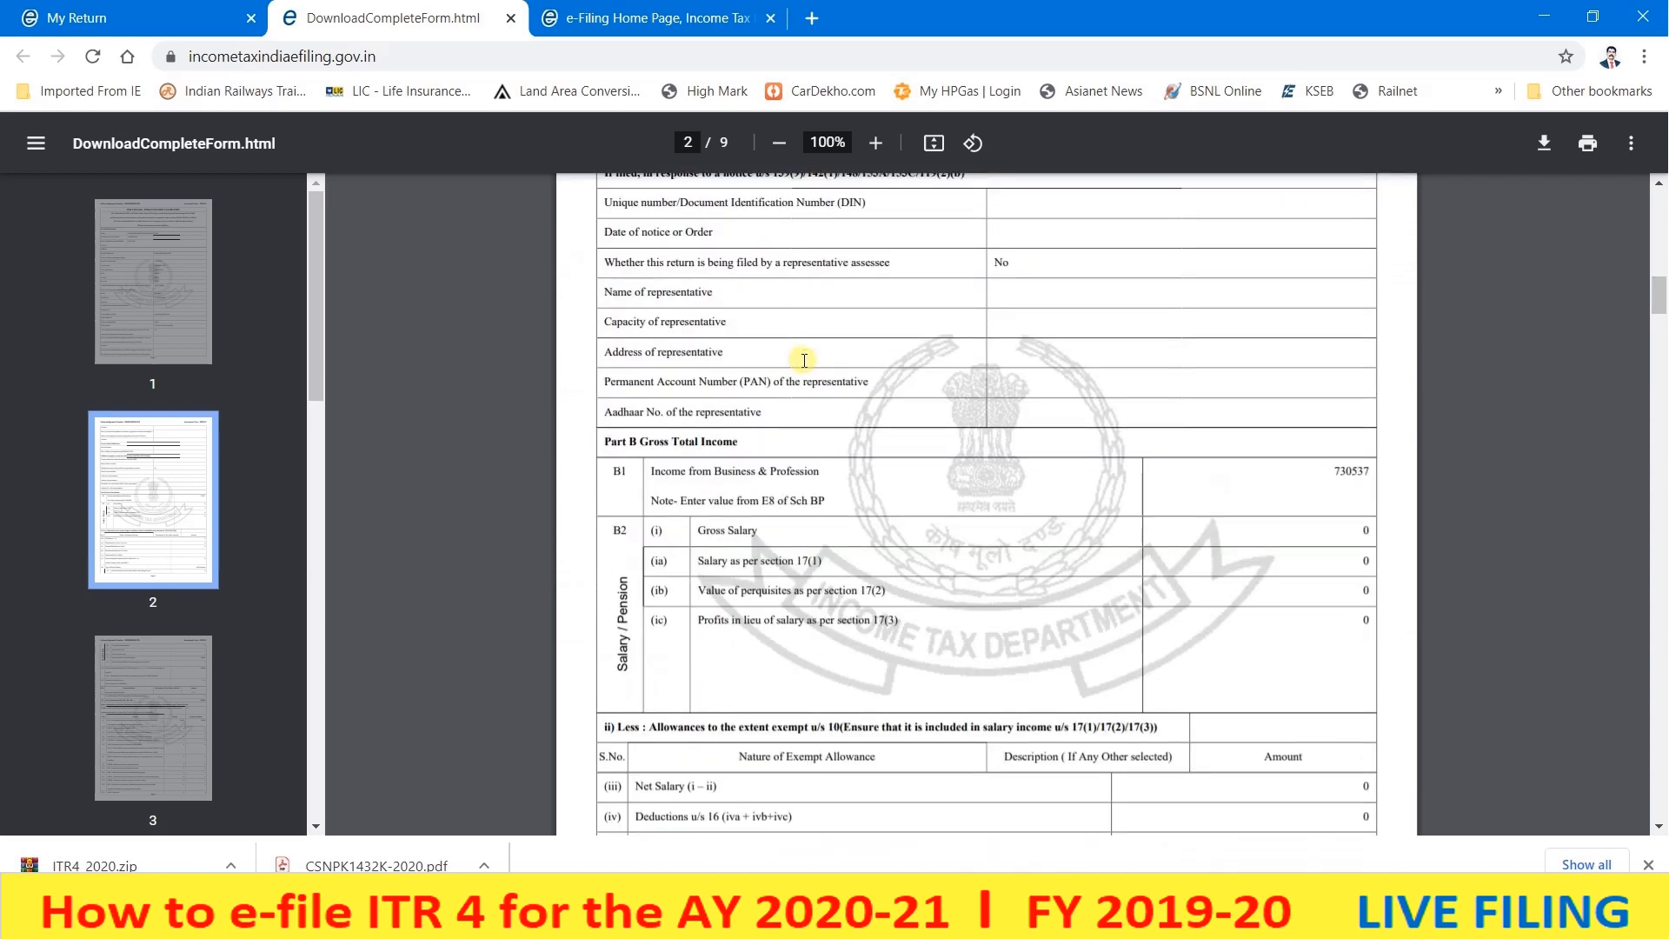
{"action": "scroll", "coordinate": [805, 361], "scroll_direction": "down", "scroll_amount": 7}
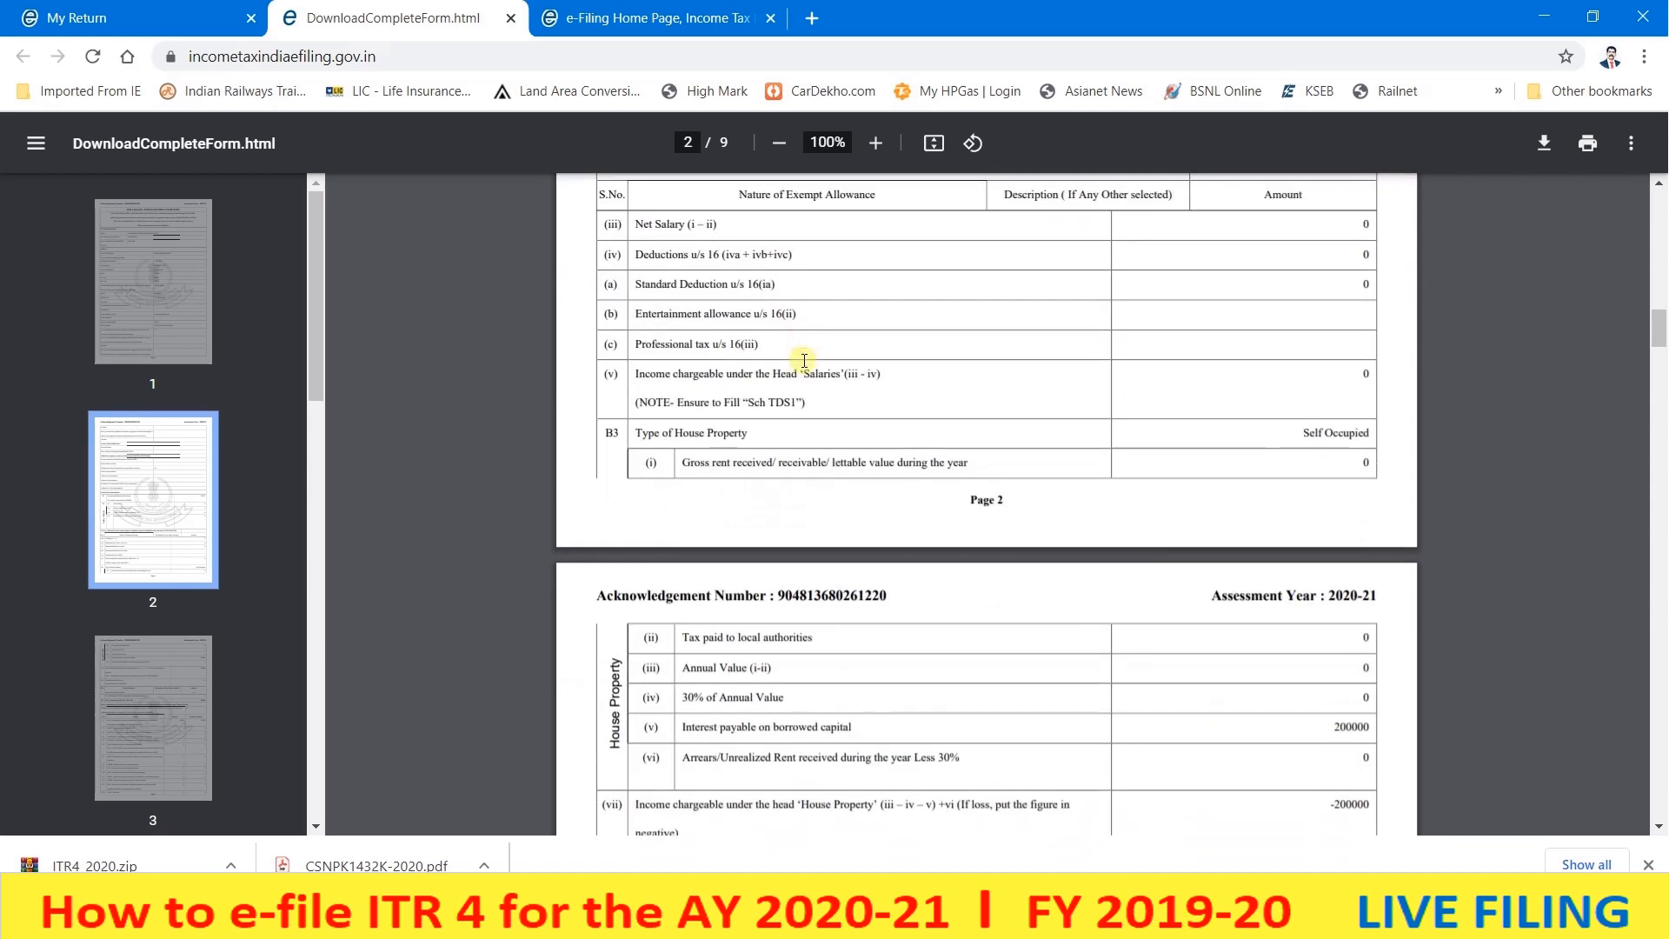
{"action": "scroll", "coordinate": [874, 354], "scroll_direction": "down", "scroll_amount": 3}
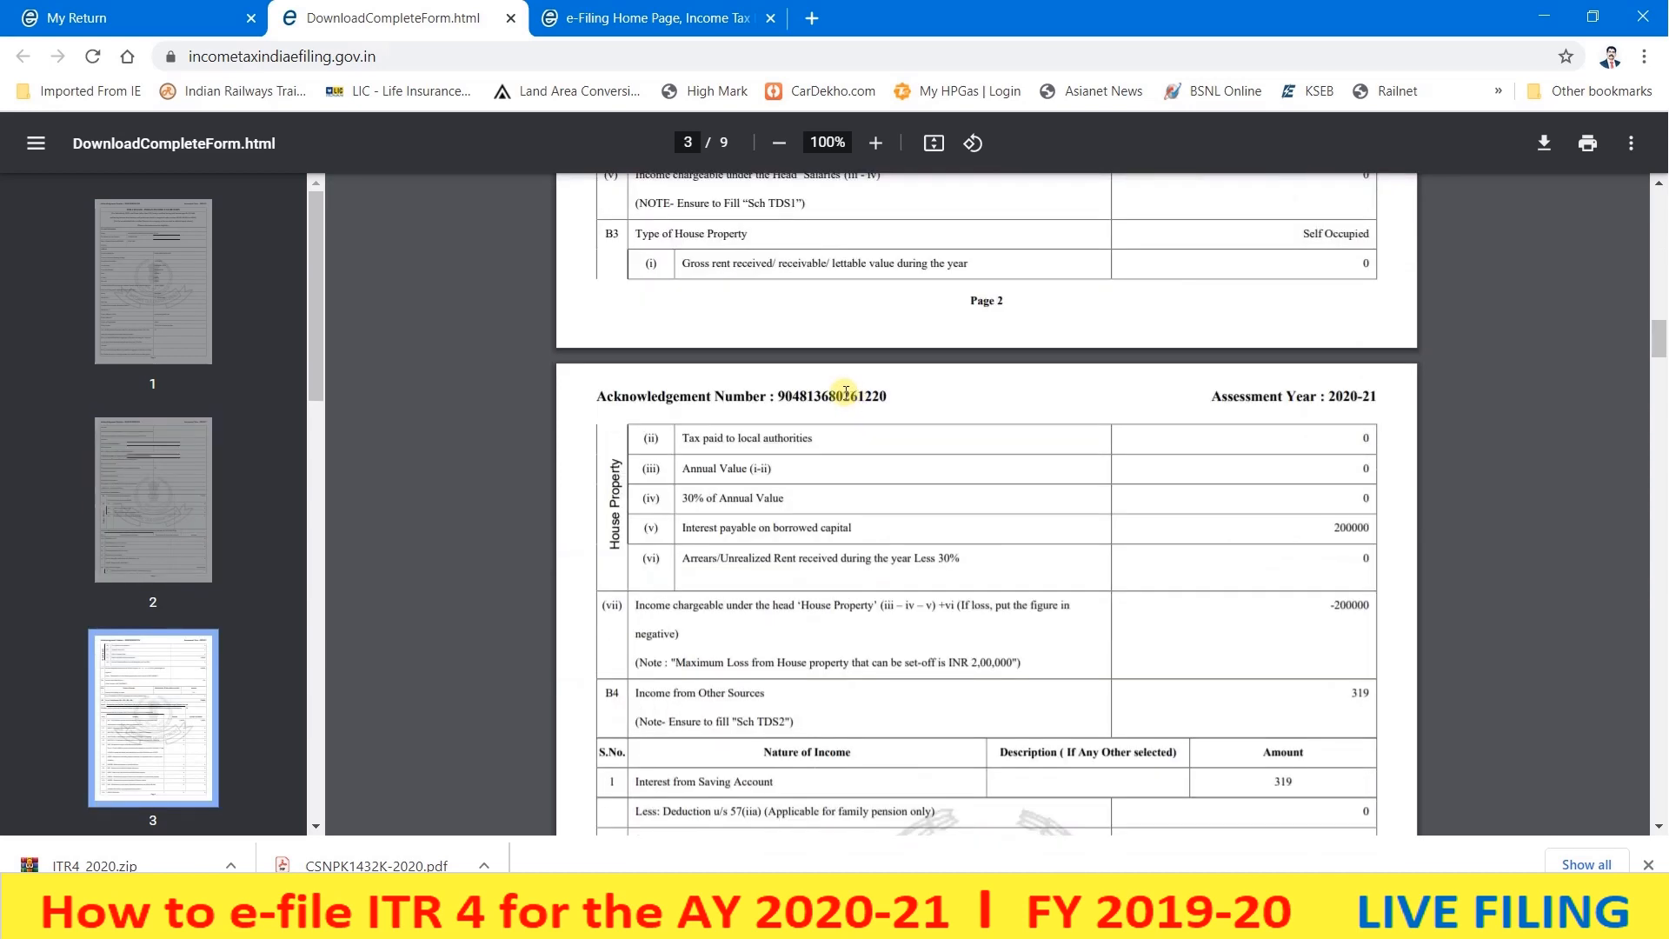
{"action": "scroll", "coordinate": [846, 408], "scroll_direction": "down", "scroll_amount": 6}
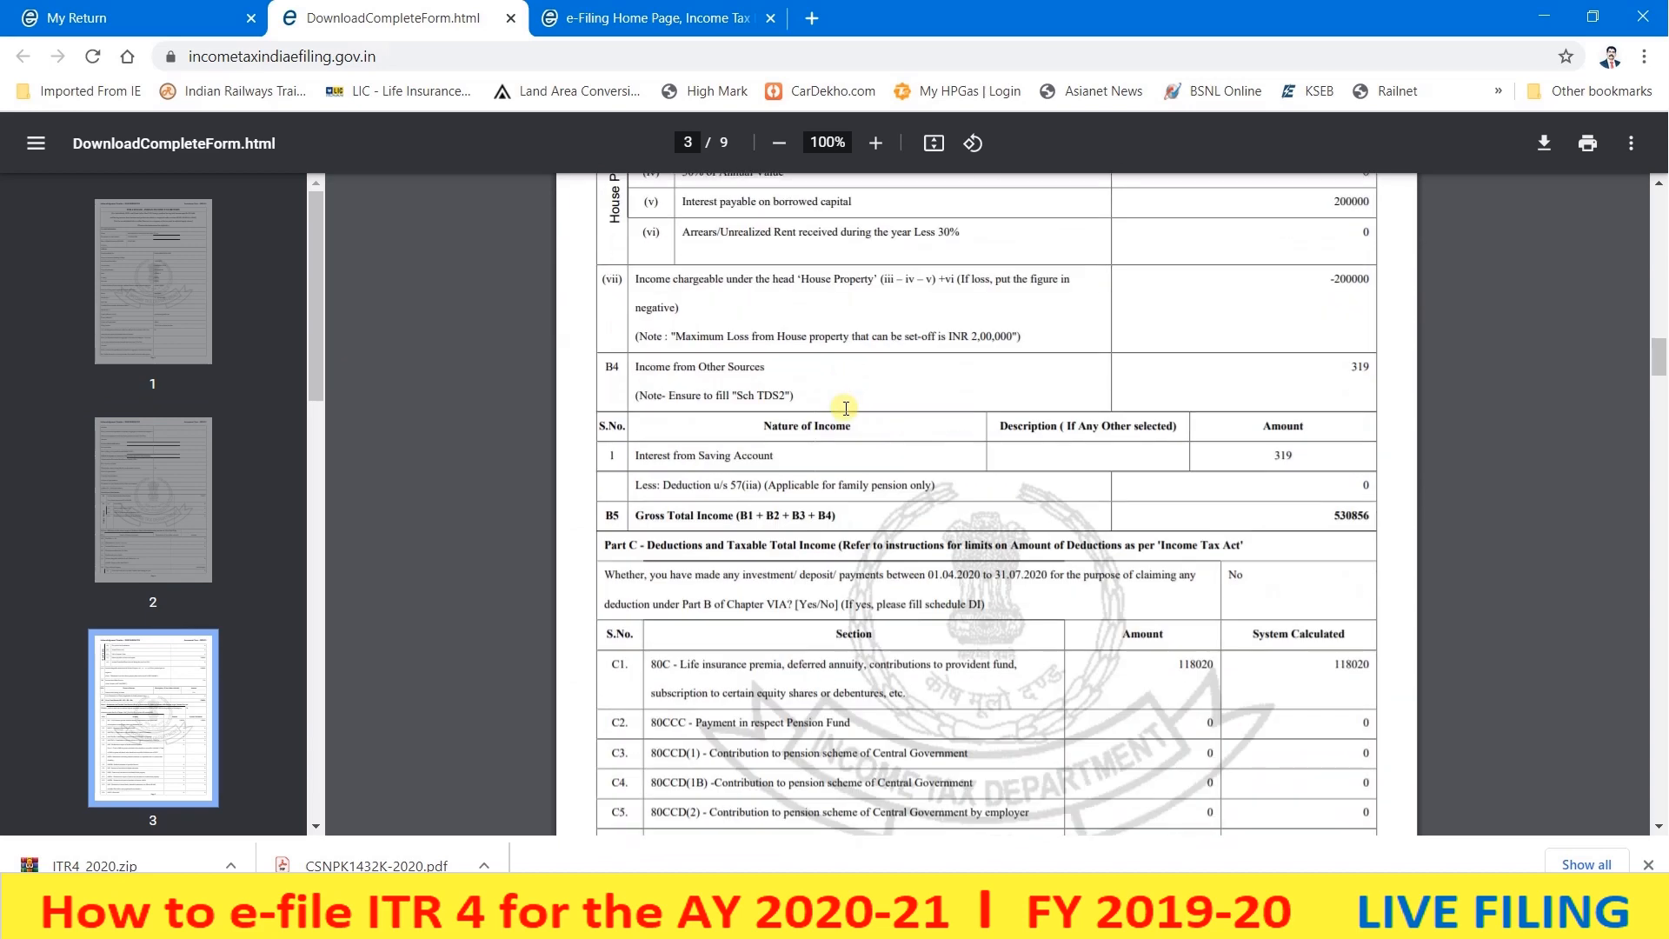
{"action": "scroll", "coordinate": [846, 408], "scroll_direction": "down", "scroll_amount": 8}
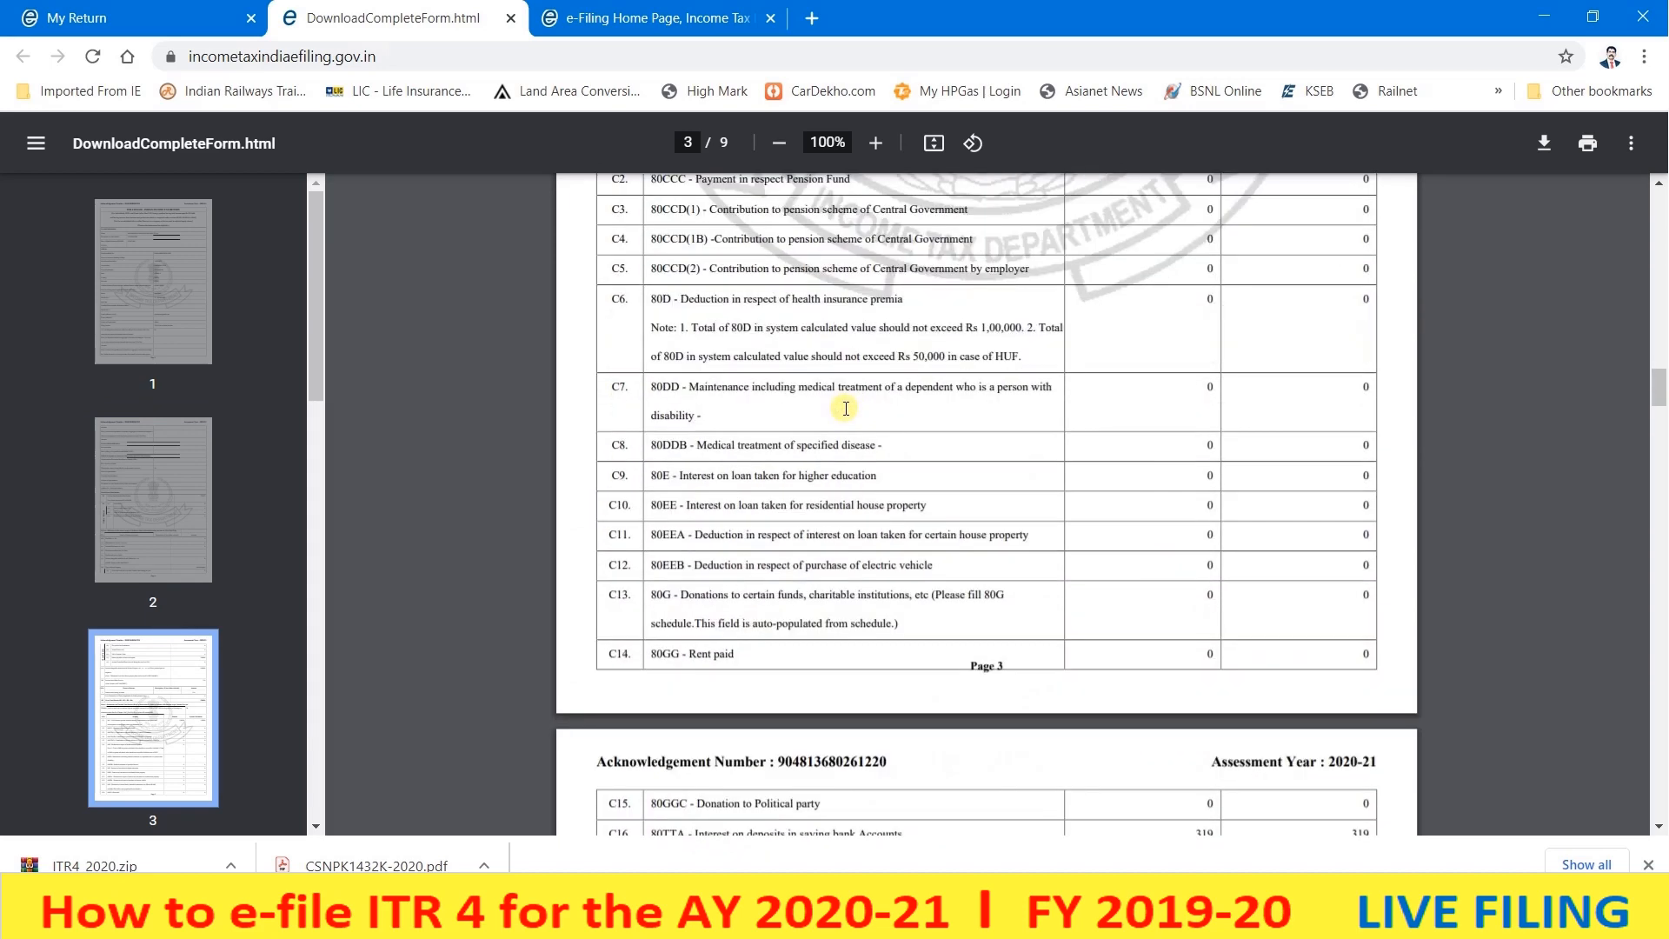
{"action": "scroll", "coordinate": [846, 408], "scroll_direction": "down", "scroll_amount": 5}
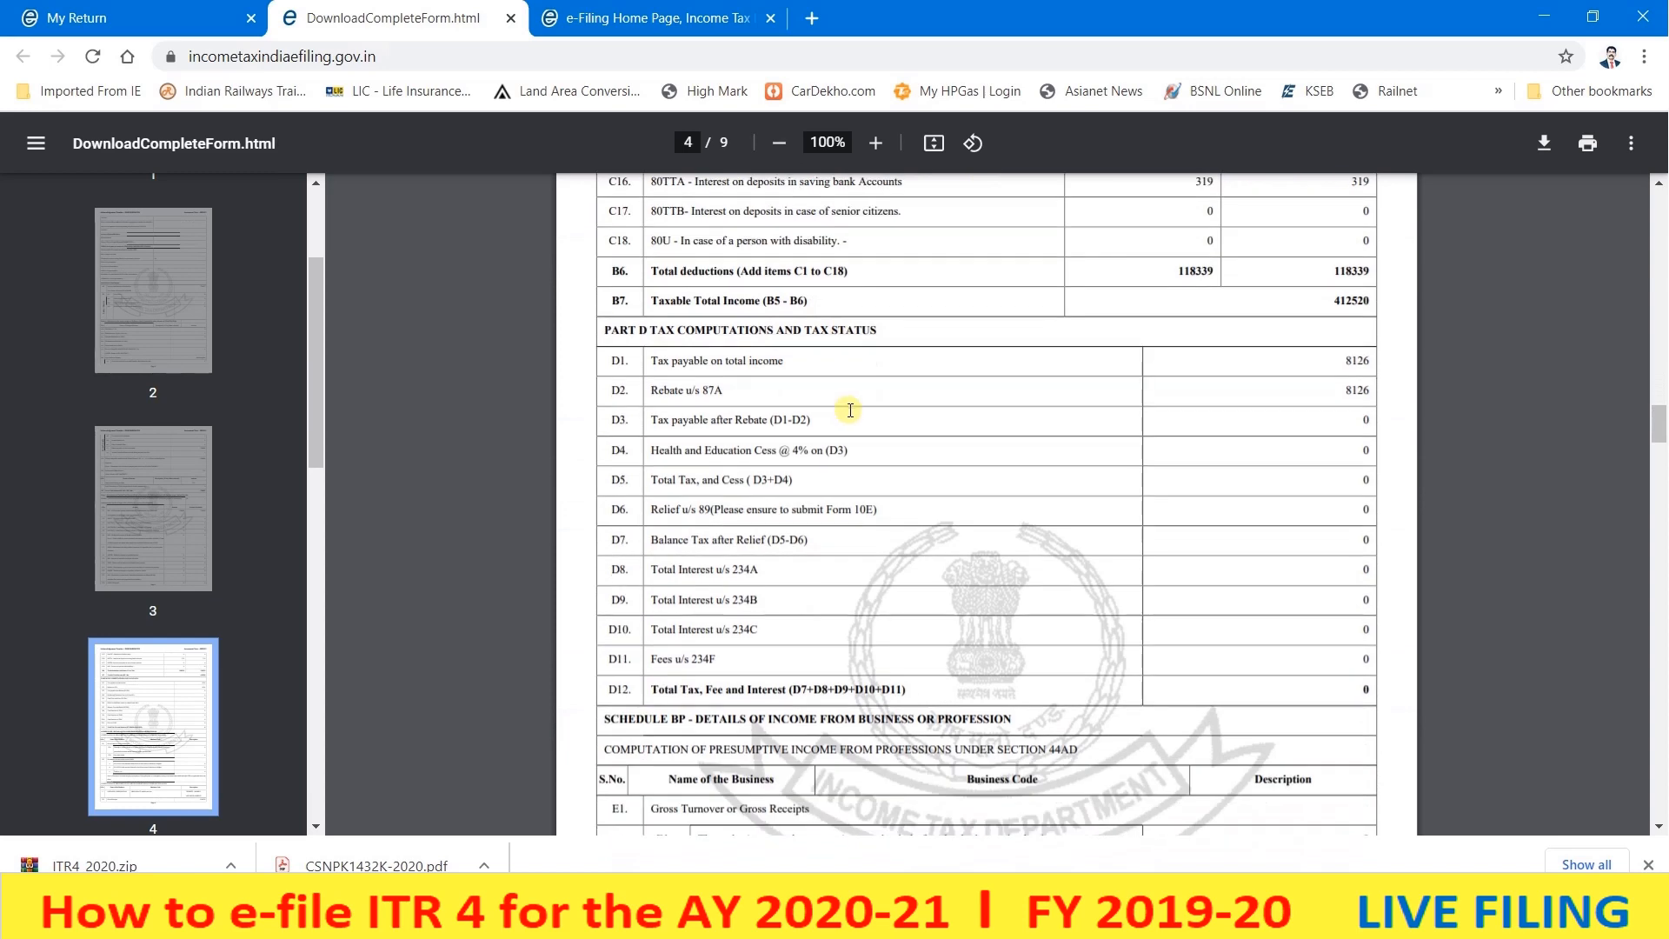
{"action": "scroll", "coordinate": [929, 483], "scroll_direction": "down", "scroll_amount": 15}
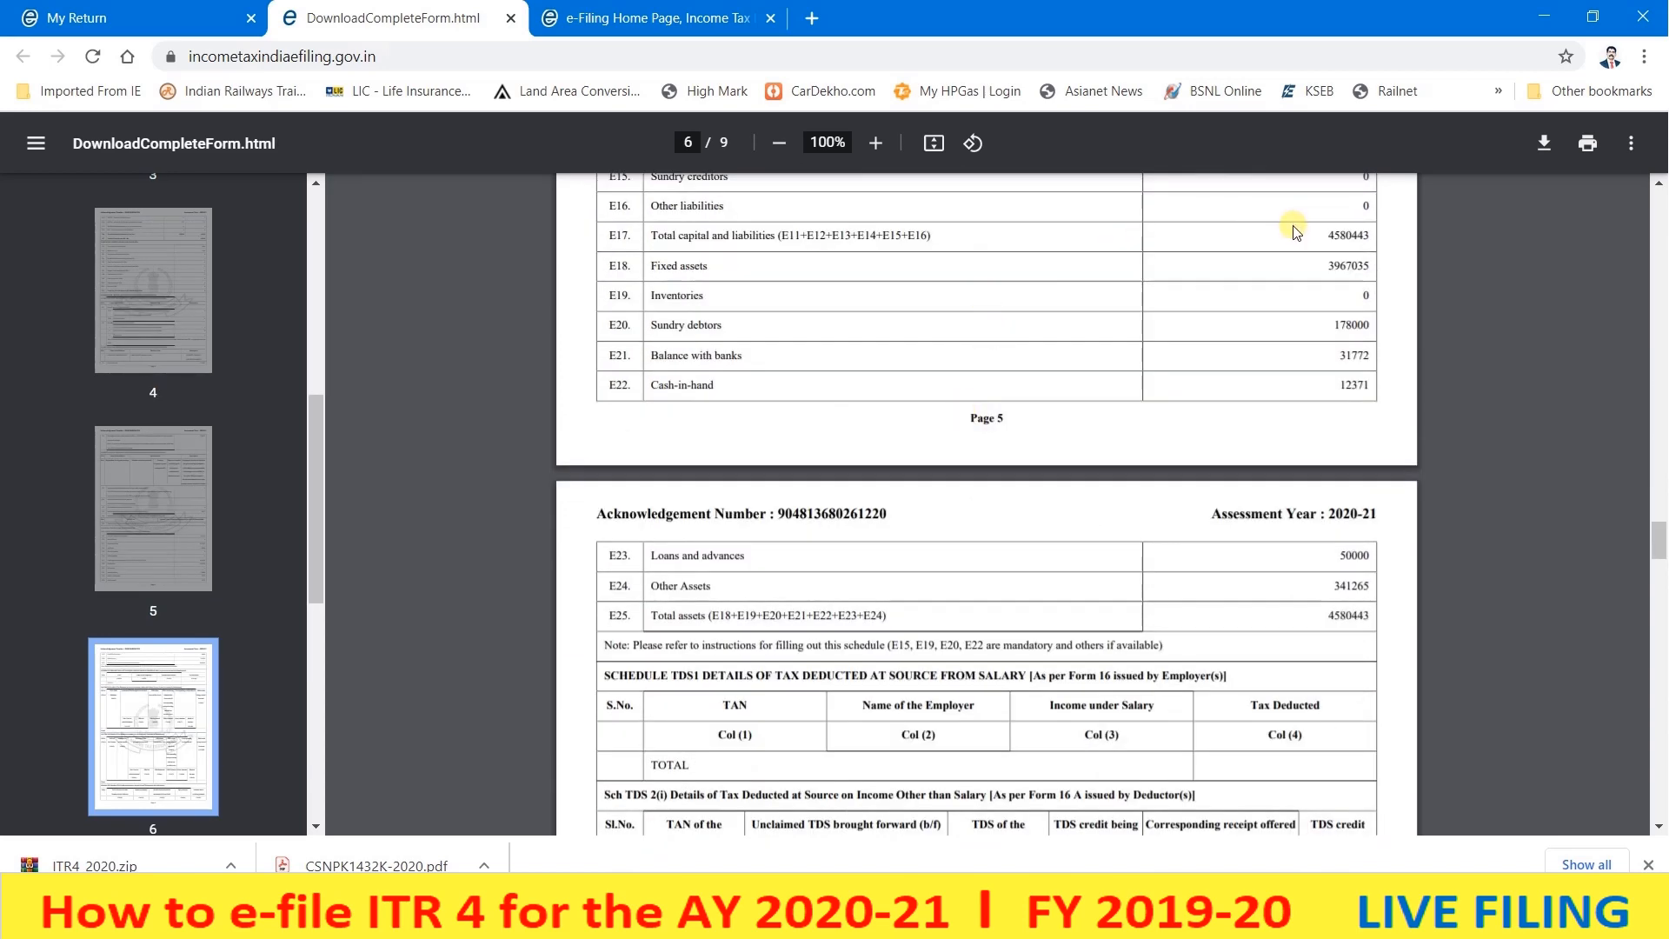
{"action": "left_click", "coordinate": [510, 18]}
- Return to the e-Filing home page through the e-File menu
{"action": "mouse_move", "coordinate": [533, 212]}
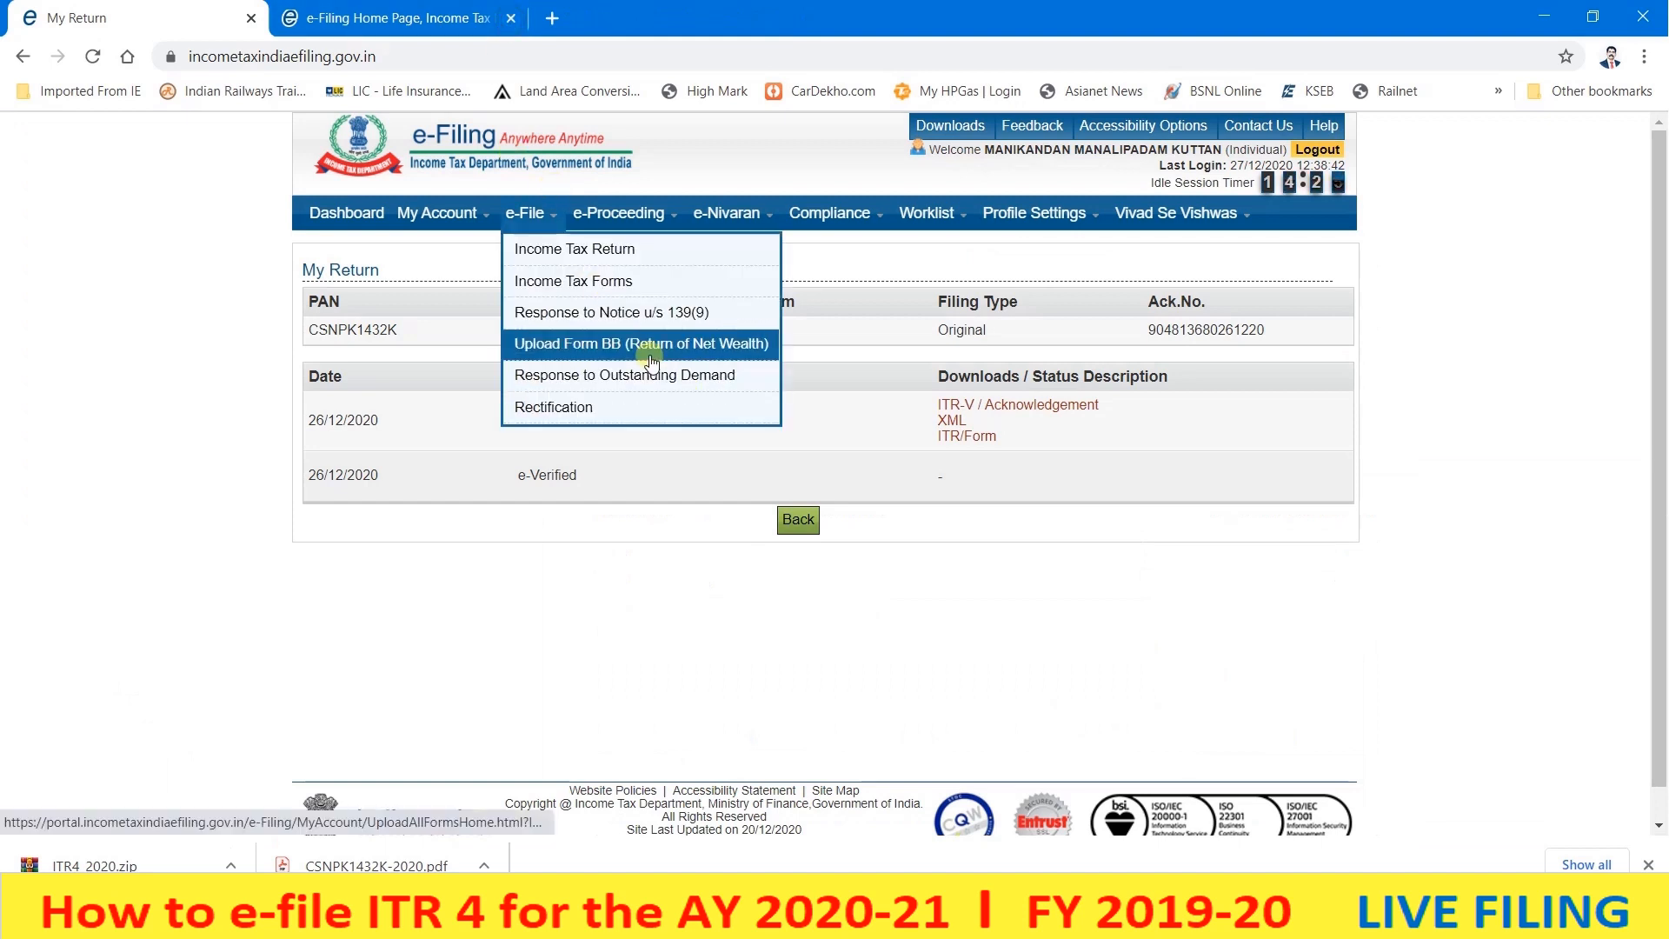
{"action": "left_click", "coordinate": [648, 352]}
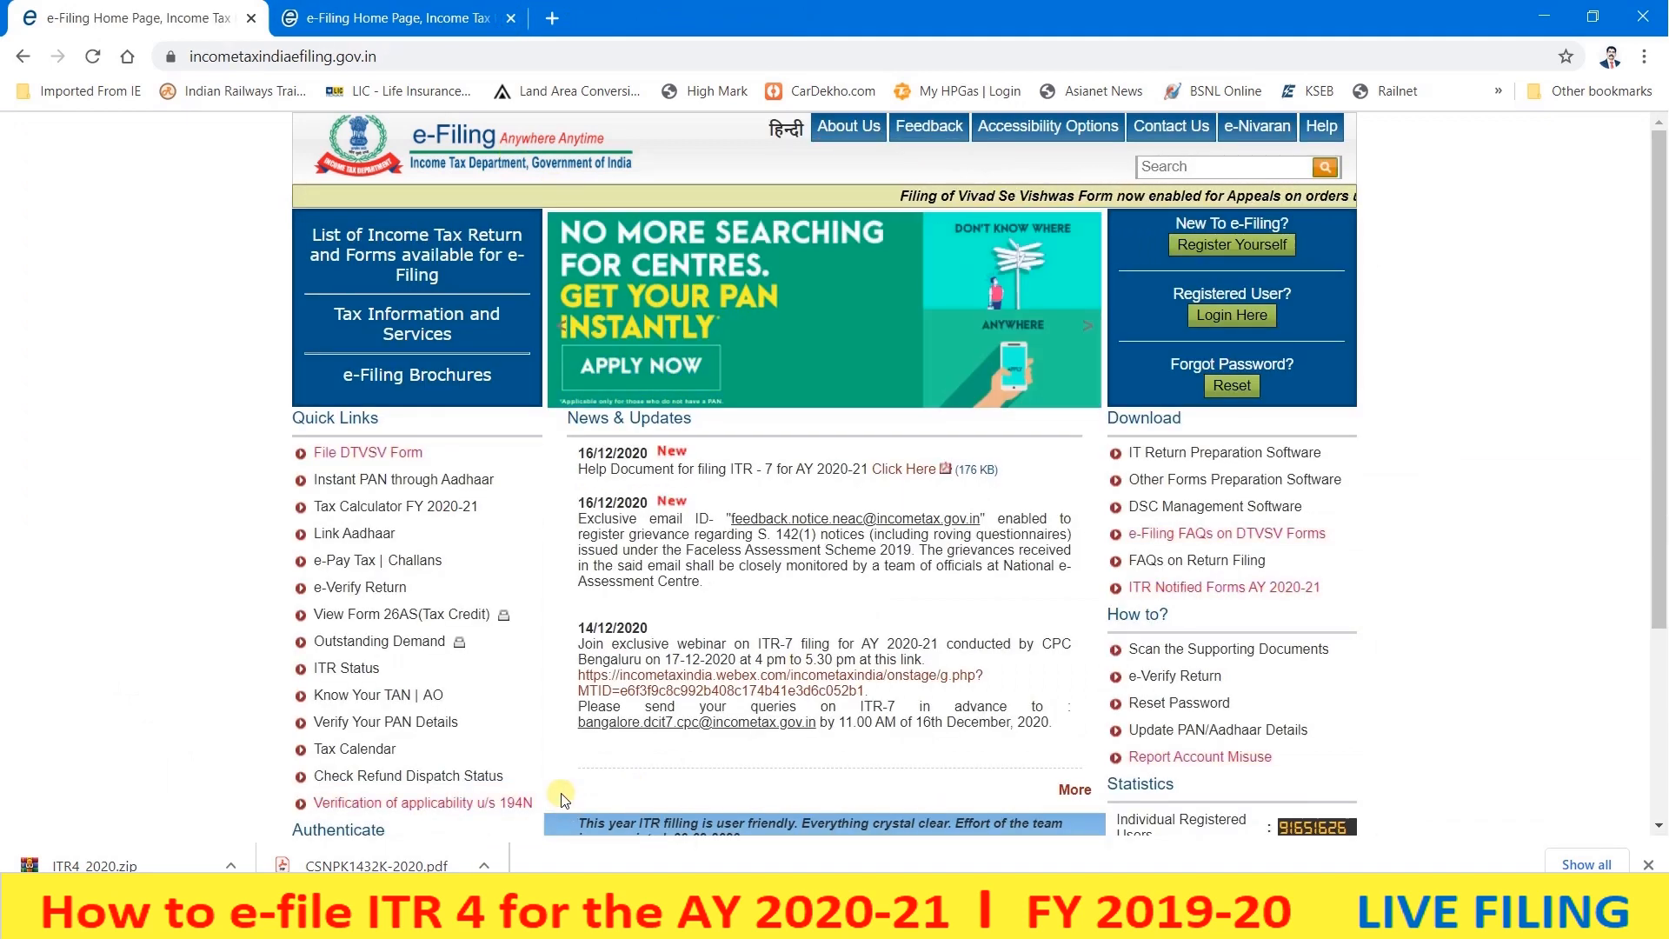